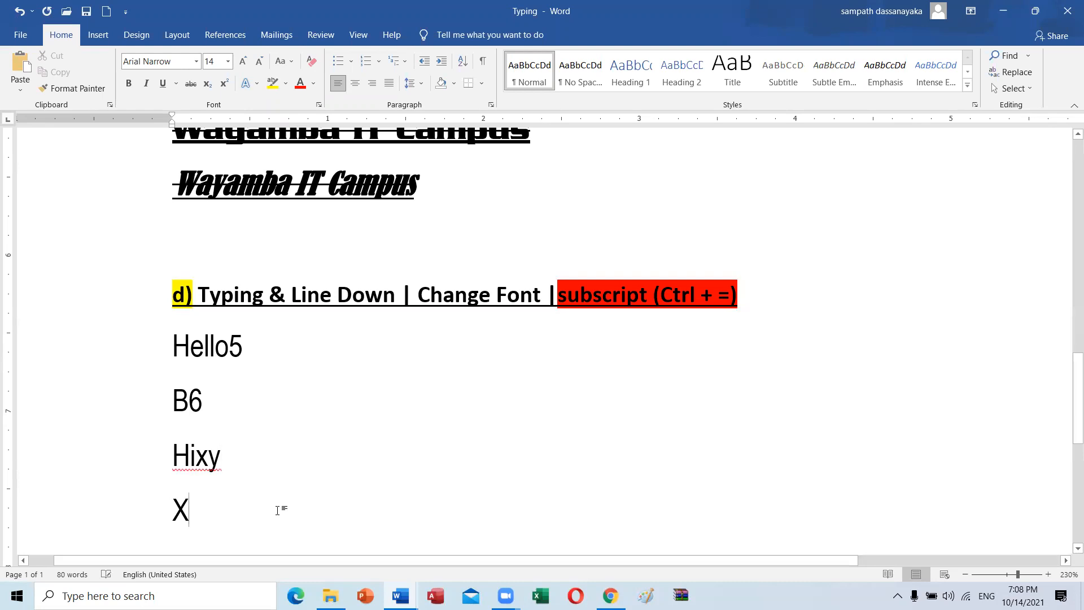
# - Complete the last example line as X10 and try applying subscript to the whole Hello5 line
pyautogui.write('10')
pyautogui.moveTo(228, 346); pyautogui.dragTo(141, 347)
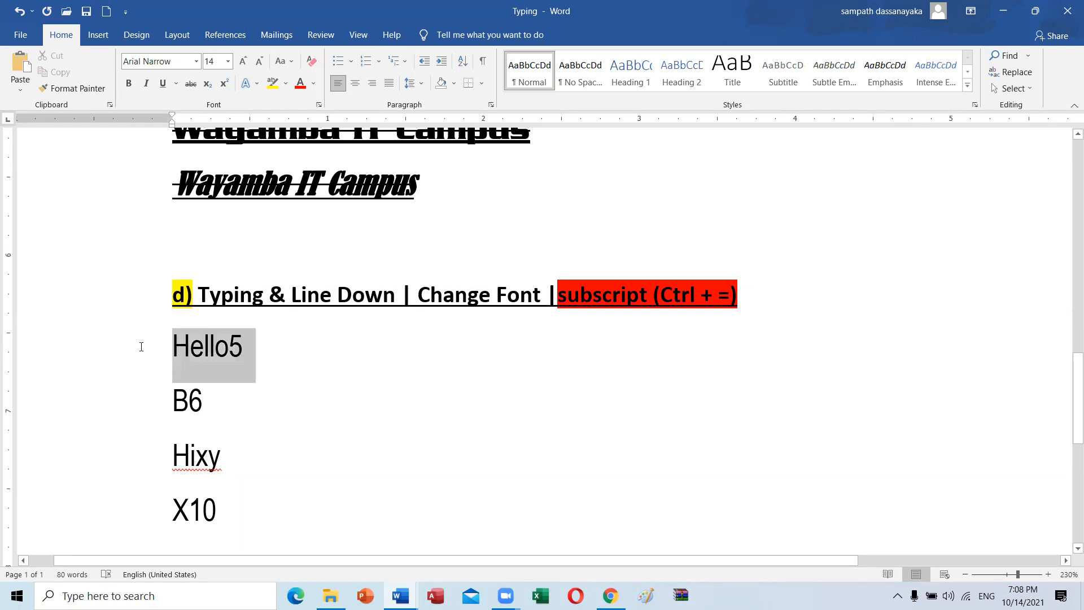
pyautogui.click(208, 83)
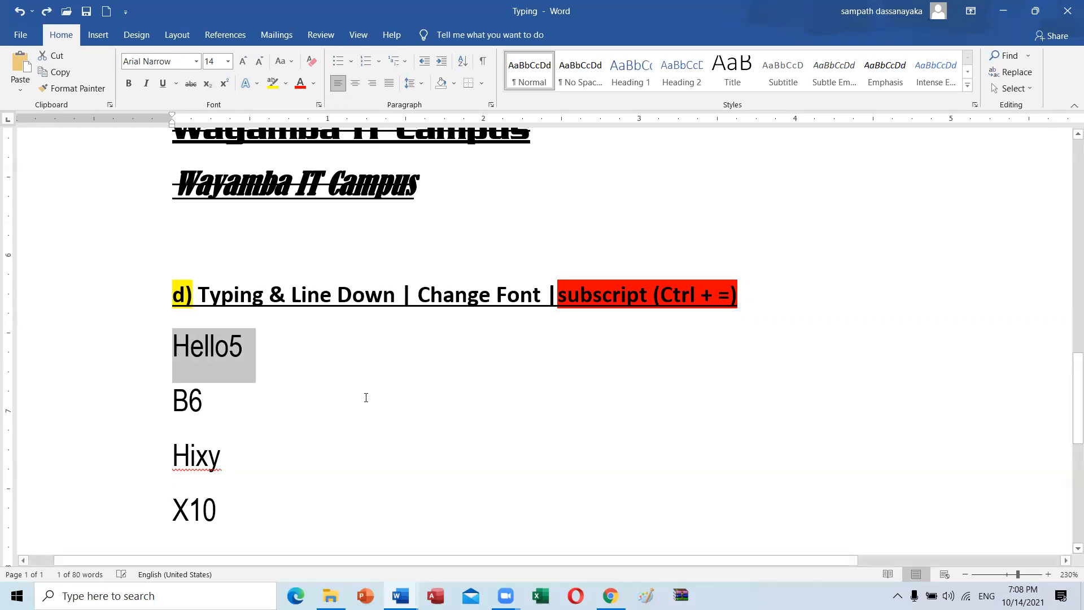
# - Copy the "Ctrl + V - Paste" line and paste it on the empty line directly below
pyautogui.scroll(-8, 350, 367)
pyautogui.click(334, 341)
pyautogui.click(253, 231)
pyautogui.scroll(3, 360, 381)
pyautogui.click(129, 400)
pyautogui.hotkey('ctrl', 'c')
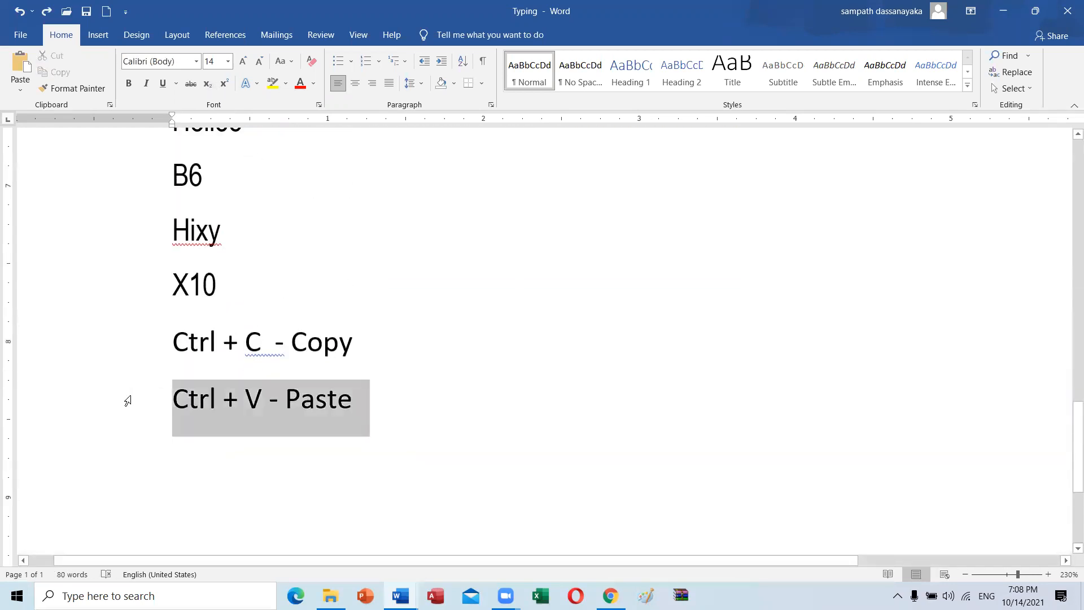
pyautogui.click(181, 469)
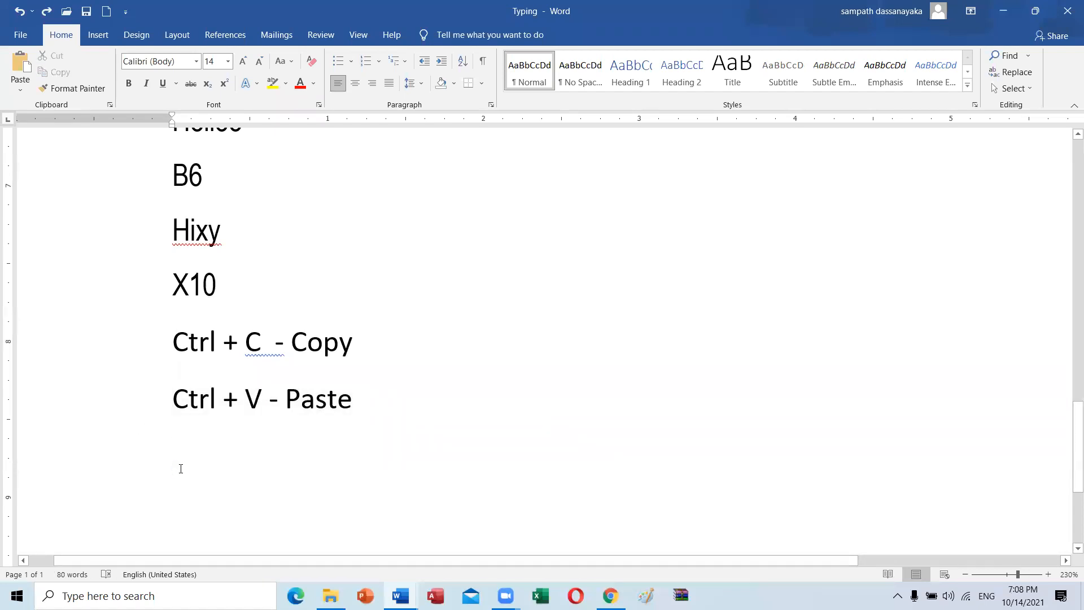
pyautogui.hotkey('ctrl', 'v')
# - Change the pasted copy to read "Ctrl + Z - Undo"
pyautogui.doubleClick(263, 452)
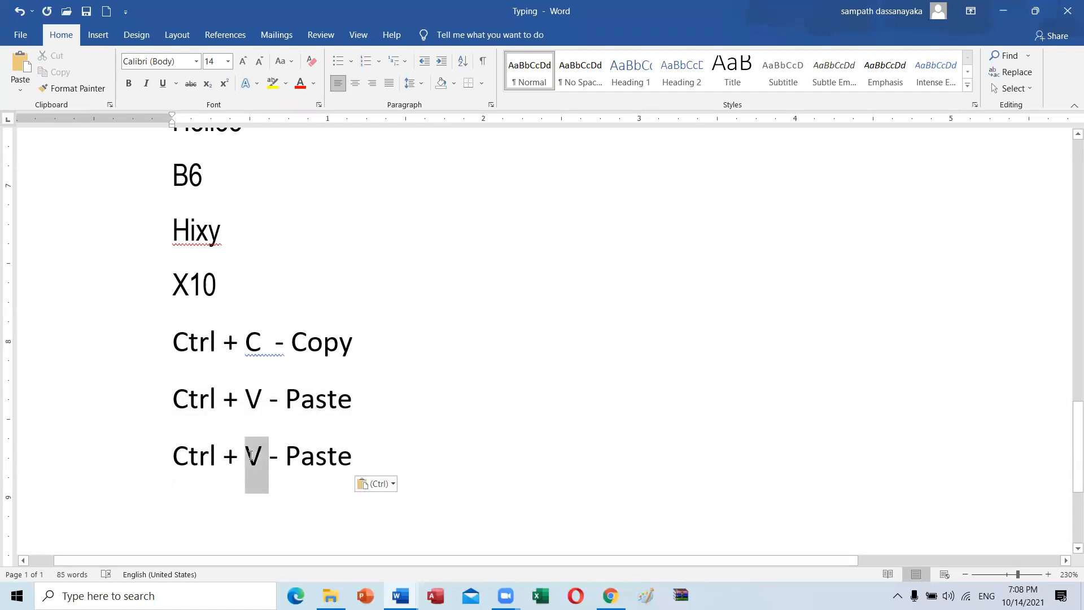
pyautogui.write('Z')
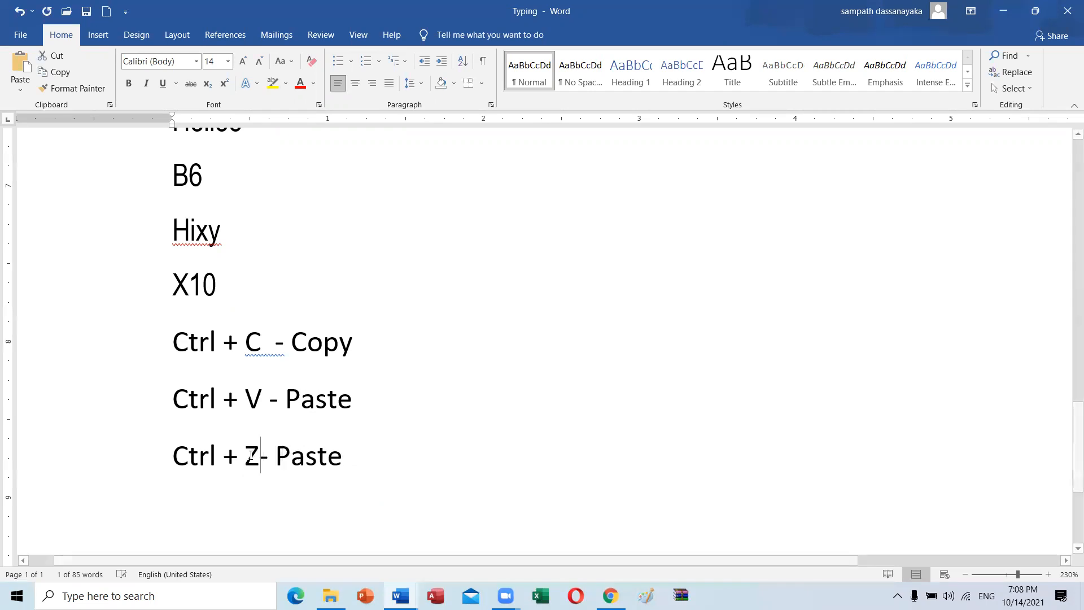
pyautogui.moveTo(351, 456); pyautogui.dragTo(277, 459)
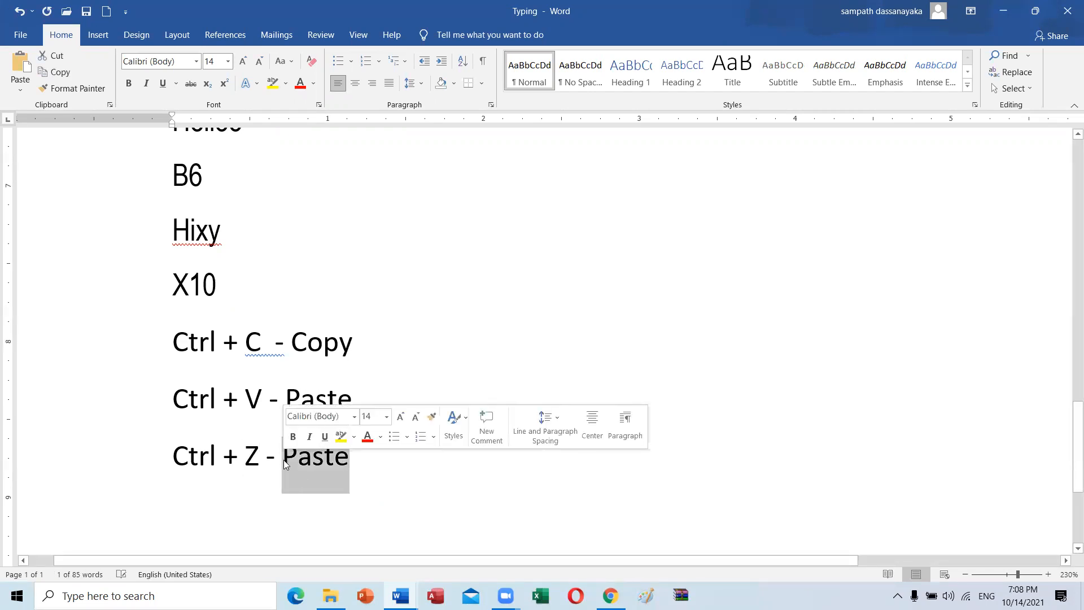
pyautogui.write('Undo')
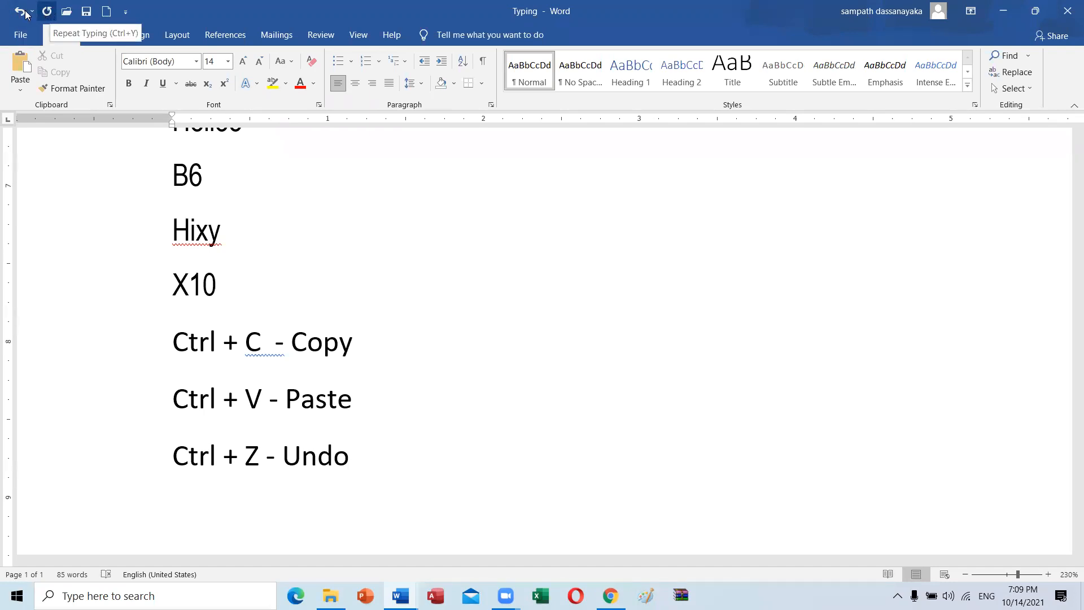
# - Insert a space inside the word "Undo" in the Ctrl + Z line, and undo that edit
pyautogui.click(316, 458)
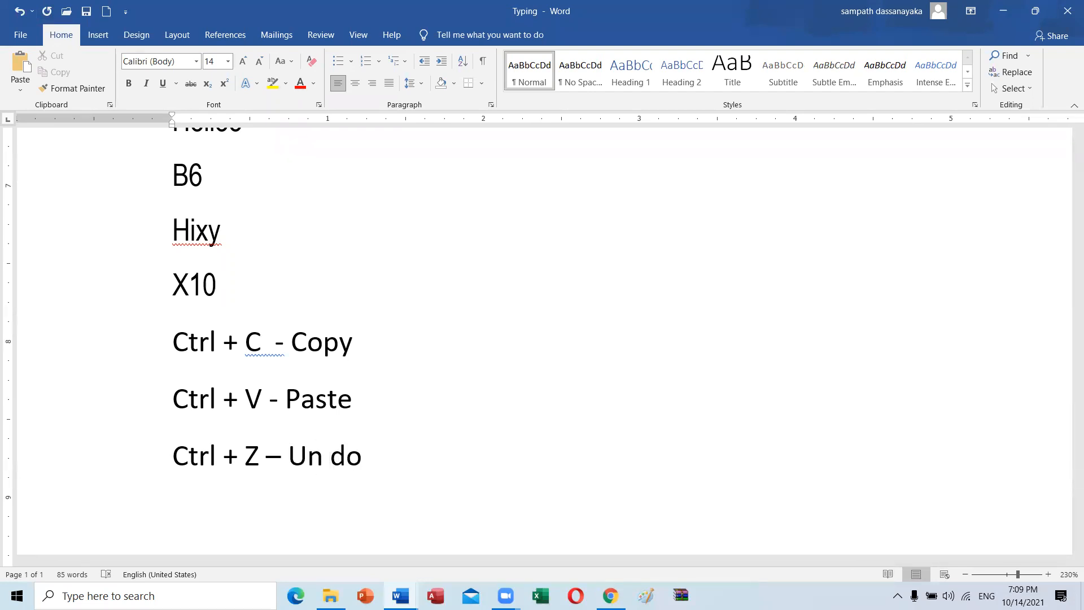
pyautogui.hotkey('ctrl', 'z')
pyautogui.hotkey('ctrl', 'z')
# - Paste another copy of the "Ctrl + V - Paste" line on a new line below "Ctrl + Z - Undo"
pyautogui.click(379, 455)
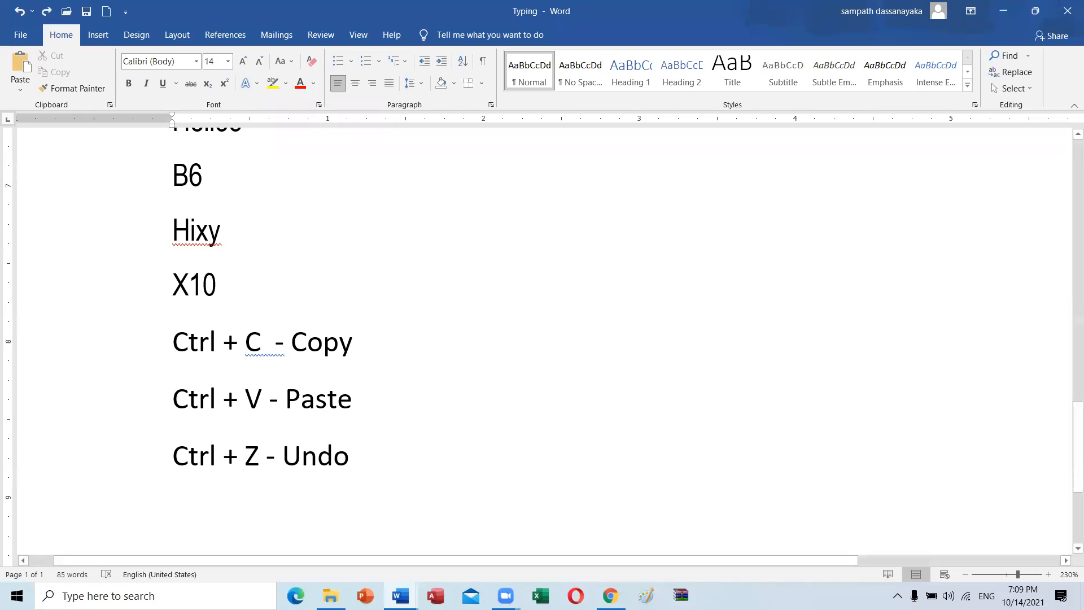
pyautogui.press('Return')
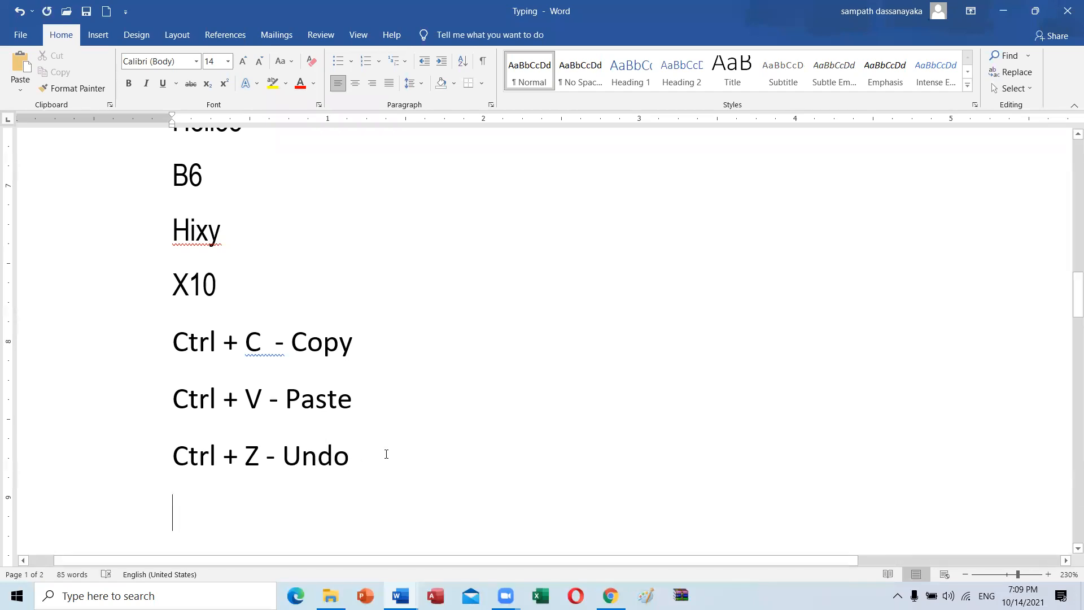
pyautogui.hotkey('ctrl', 'v')
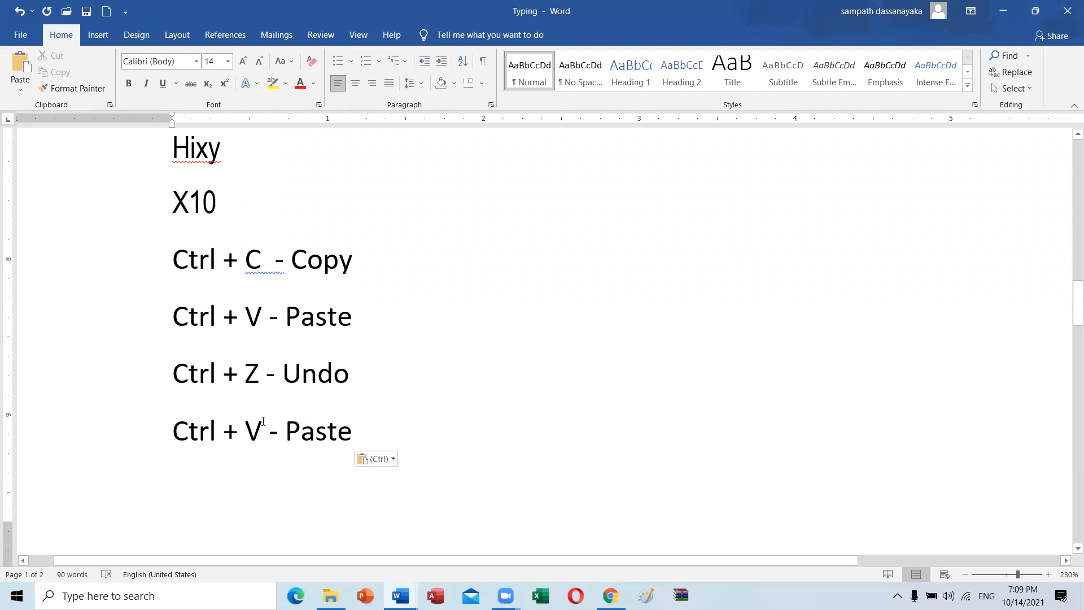
# - Edit the newly pasted line to read "Ctrl + Y - Redo"
pyautogui.moveTo(263, 421); pyautogui.dragTo(252, 424)
pyautogui.write('Y')
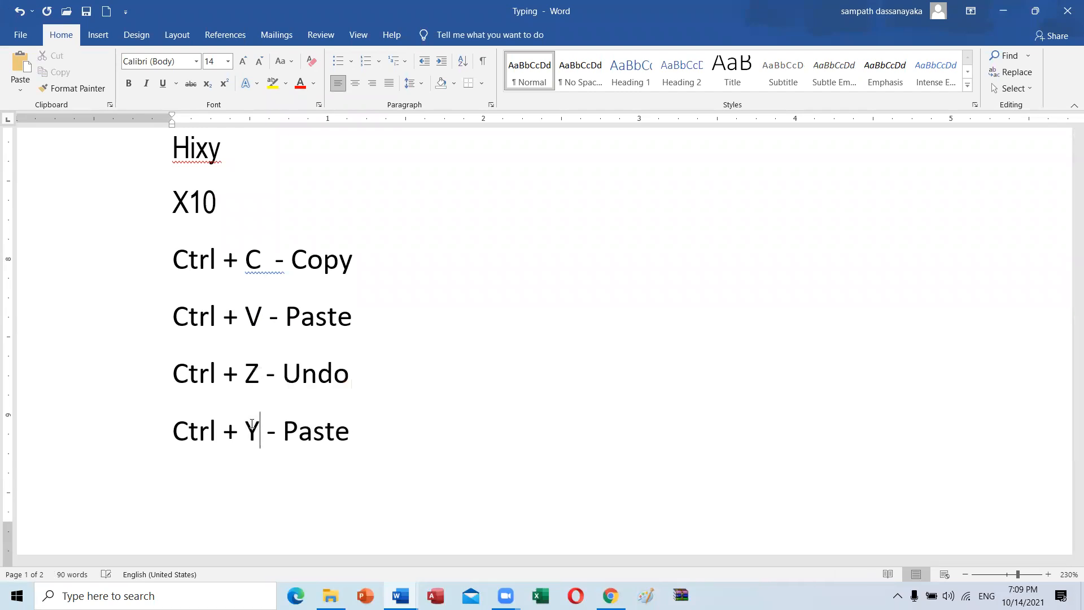
pyautogui.moveTo(357, 435); pyautogui.dragTo(284, 438)
pyautogui.write('R')
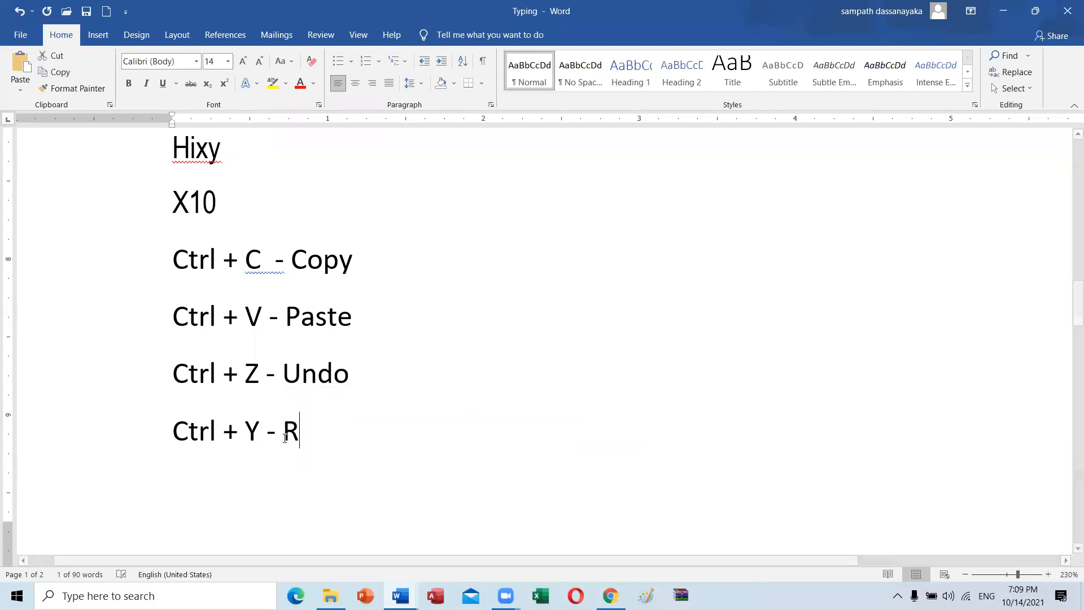
pyautogui.write('e')
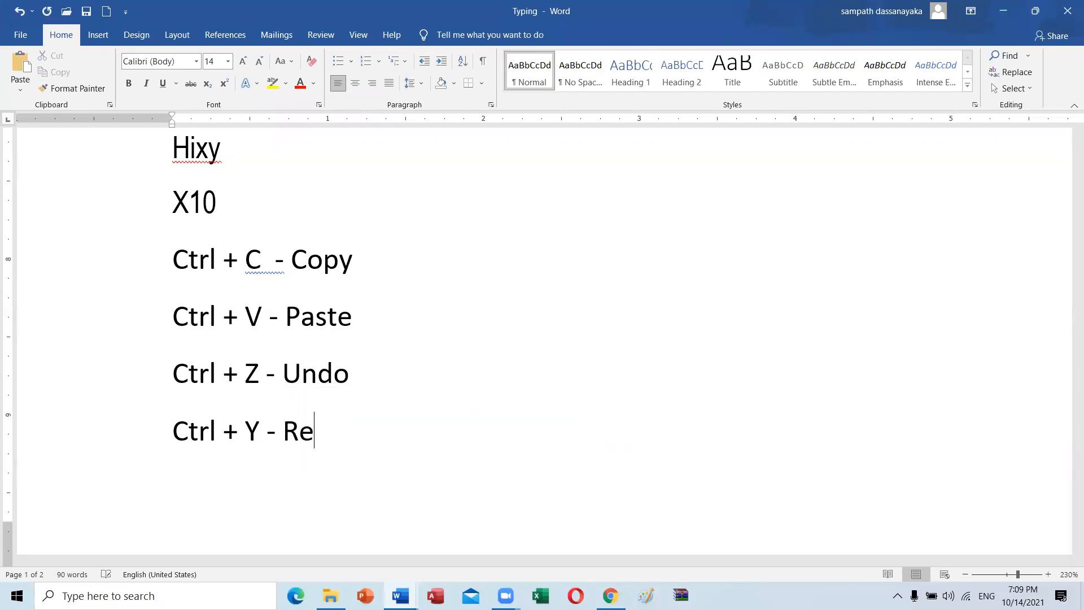
pyautogui.write('do')
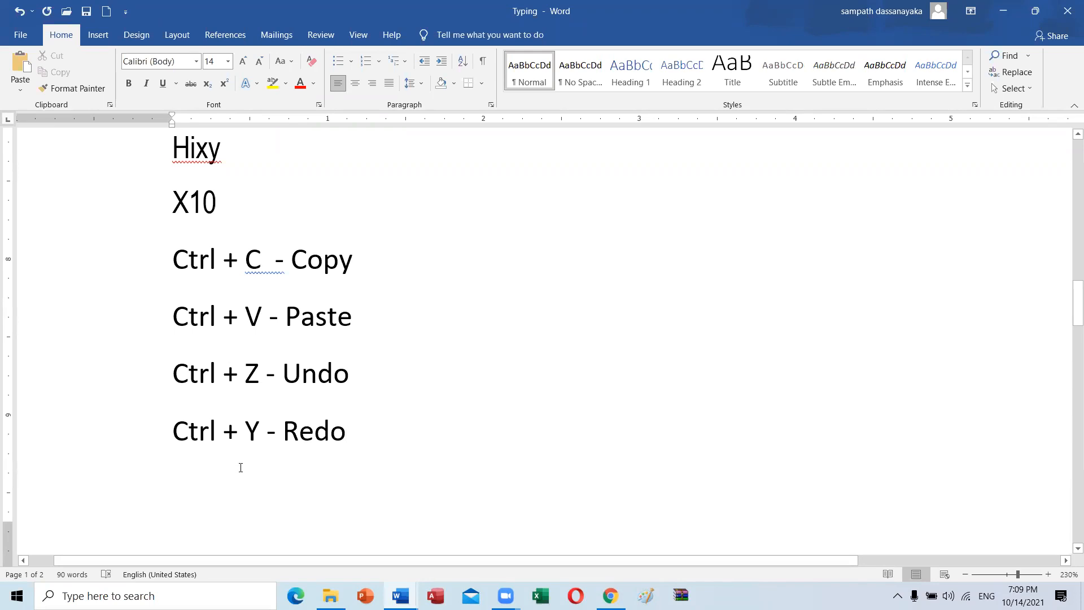
# - Format the 5 in Hello5 and the 6 in B6 as subscript
pyautogui.scroll(3, 241, 454)
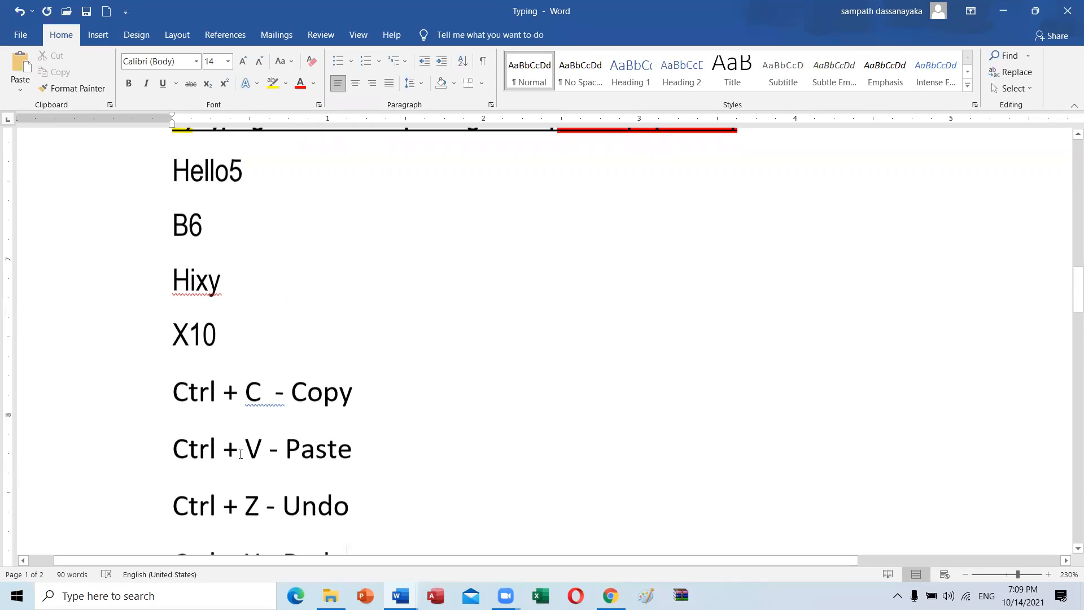
pyautogui.scroll(2, 206, 339)
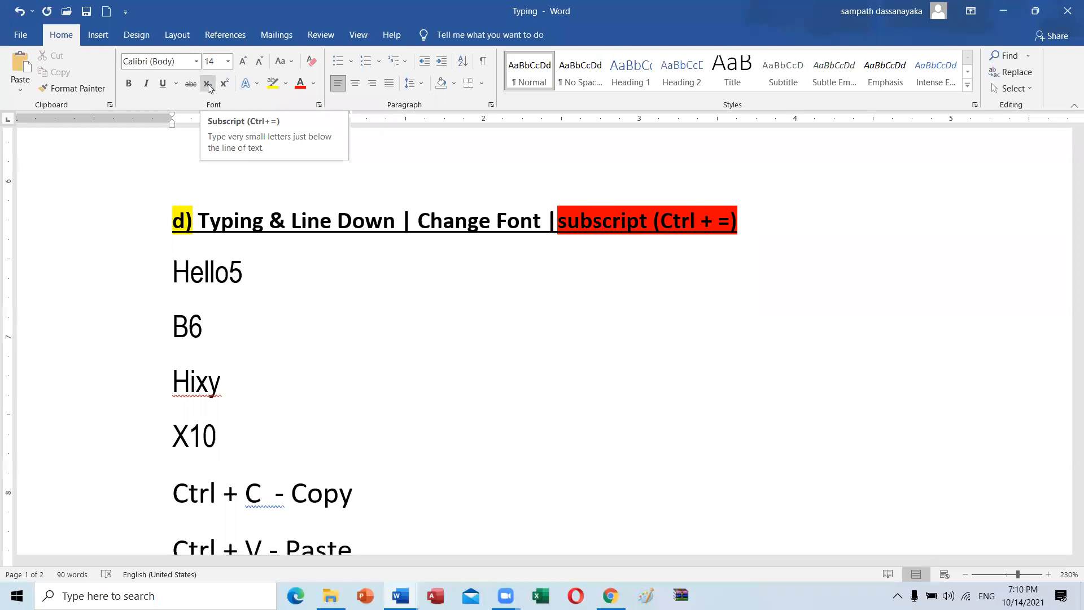
pyautogui.moveTo(239, 280); pyautogui.dragTo(230, 279)
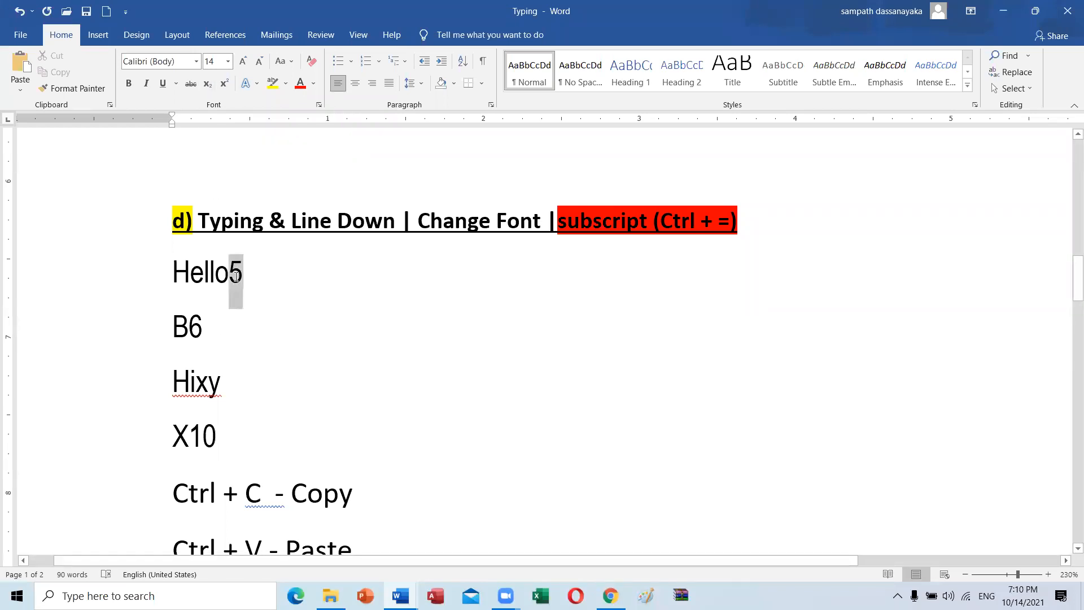
pyautogui.click(205, 83)
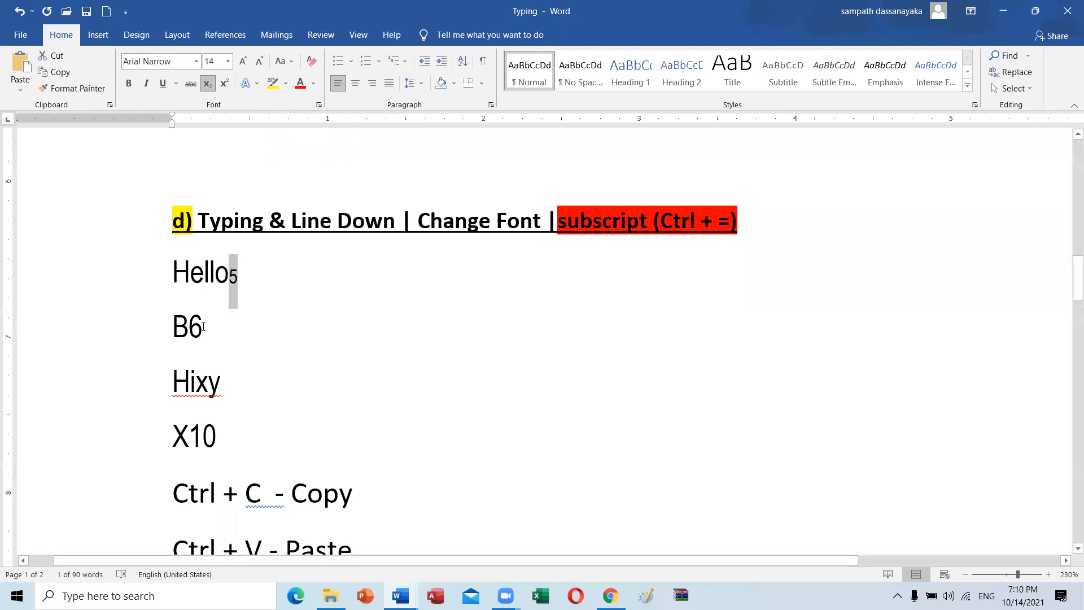
pyautogui.moveTo(203, 326); pyautogui.dragTo(189, 325)
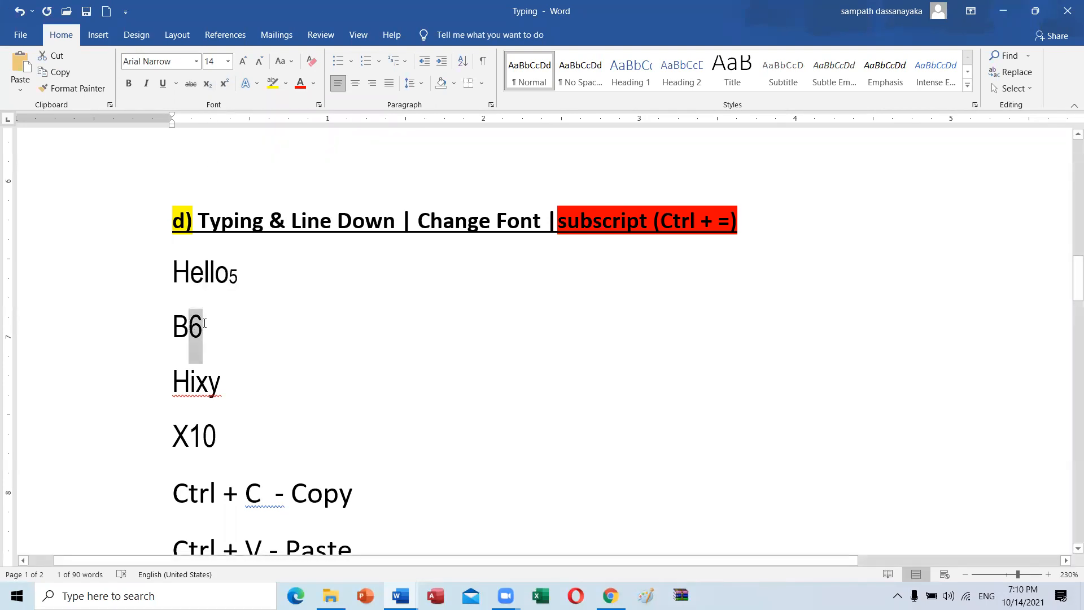
pyautogui.click(207, 83)
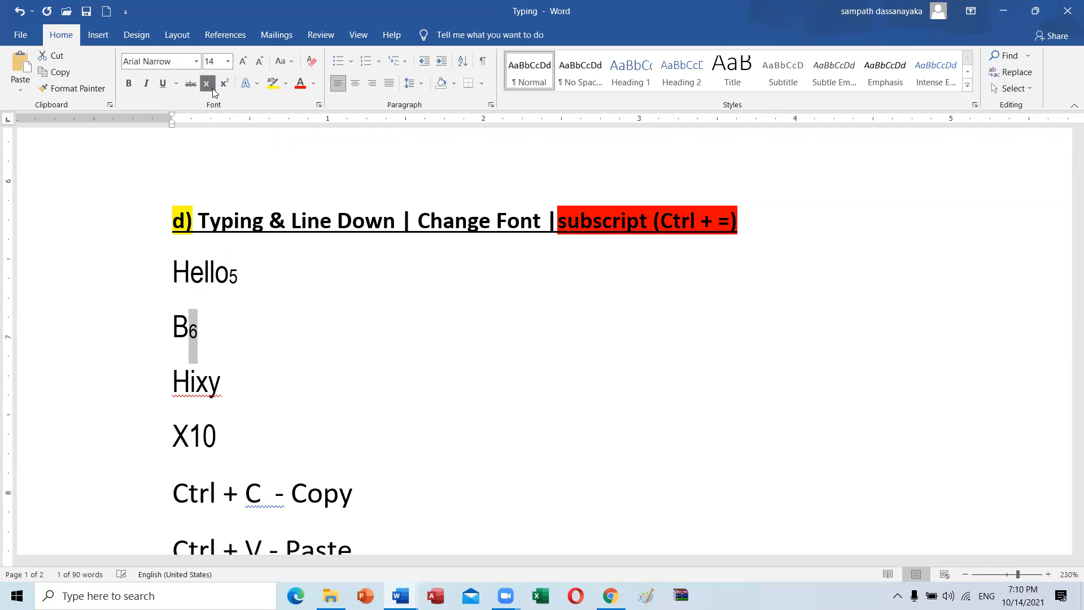
# - Format the xy in Hixy and the 10 in X10 as subscript
pyautogui.click(220, 387)
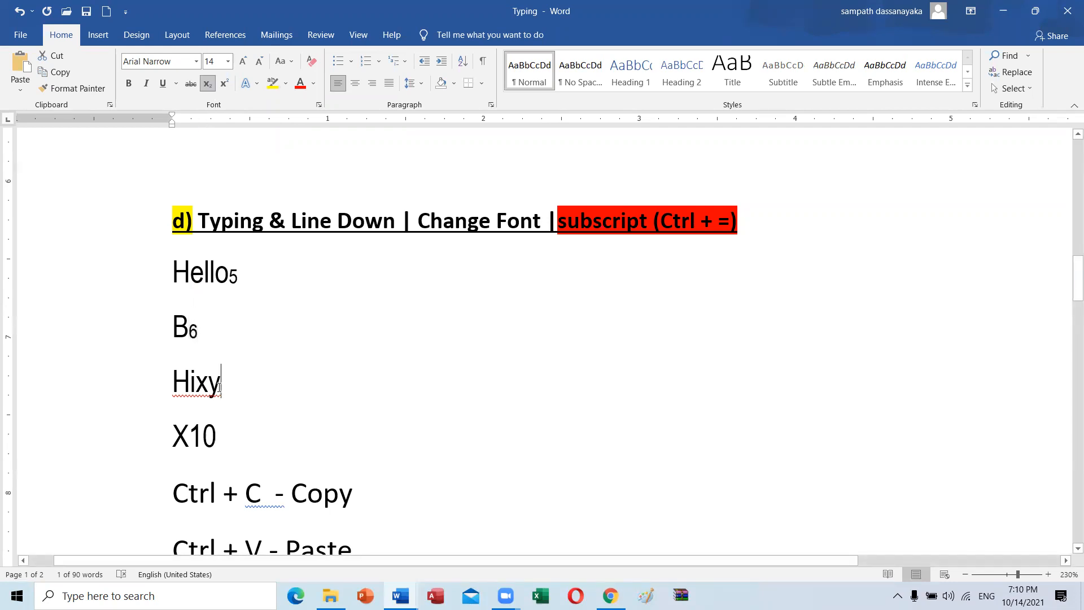
pyautogui.moveTo(220, 387); pyautogui.dragTo(196, 388)
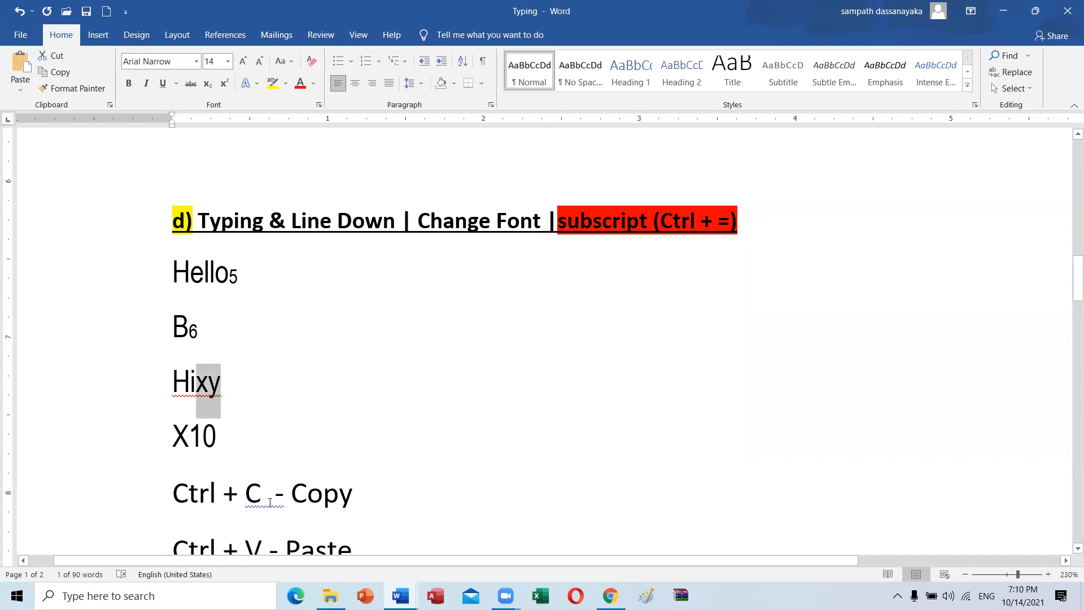
pyautogui.click(206, 85)
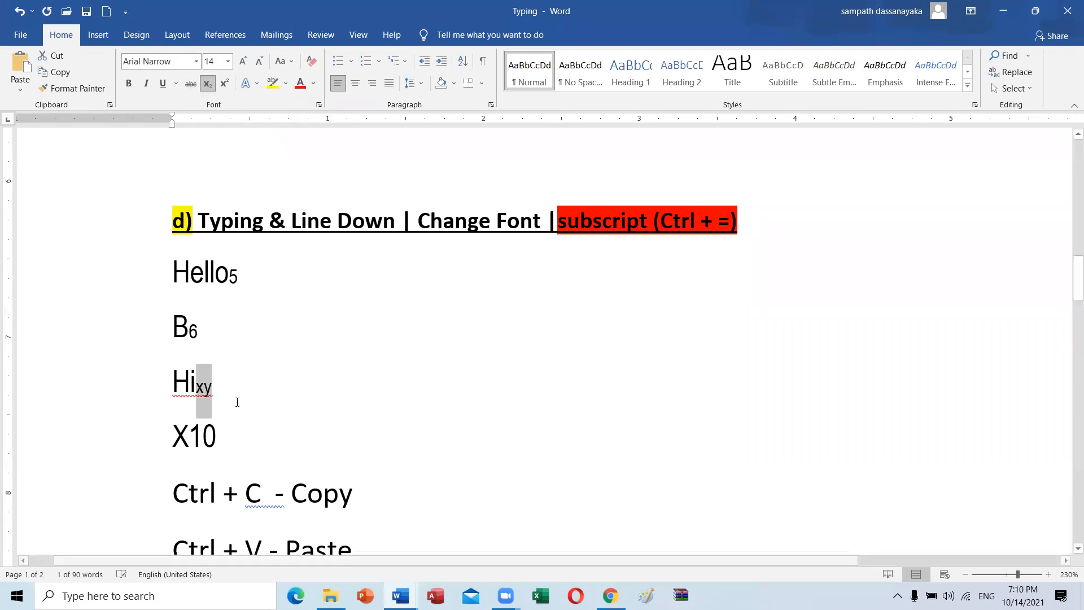
pyautogui.click(234, 403)
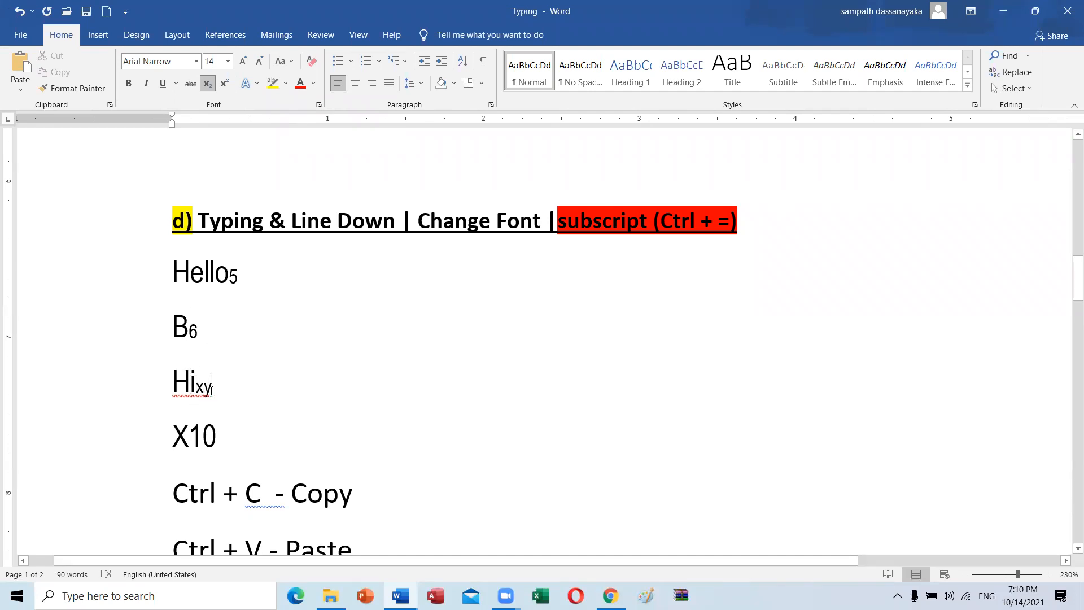
pyautogui.moveTo(220, 432); pyautogui.dragTo(189, 433)
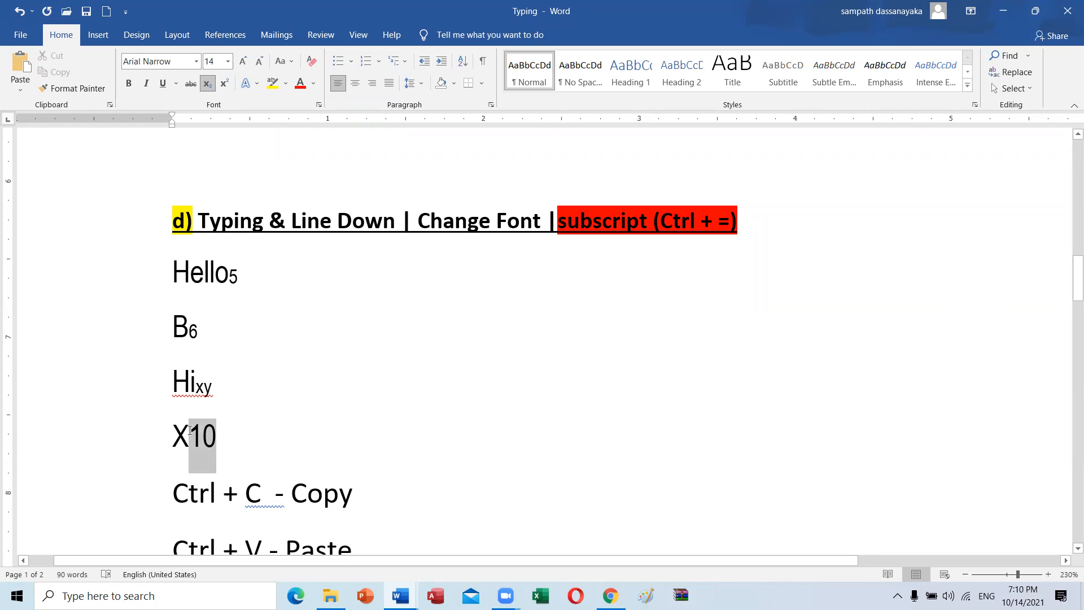
pyautogui.click(207, 83)
# - Add an empty line between the X10 line and the "Ctrl + C - Copy" line
pyautogui.scroll(-1, 236, 309)
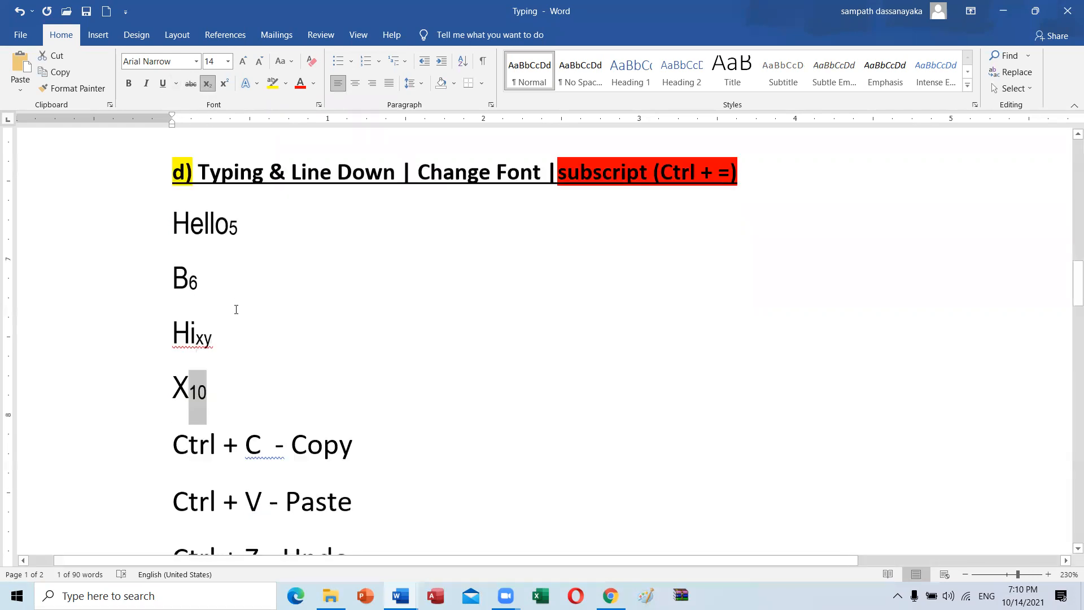
pyautogui.click(236, 359)
pyautogui.press('Return')
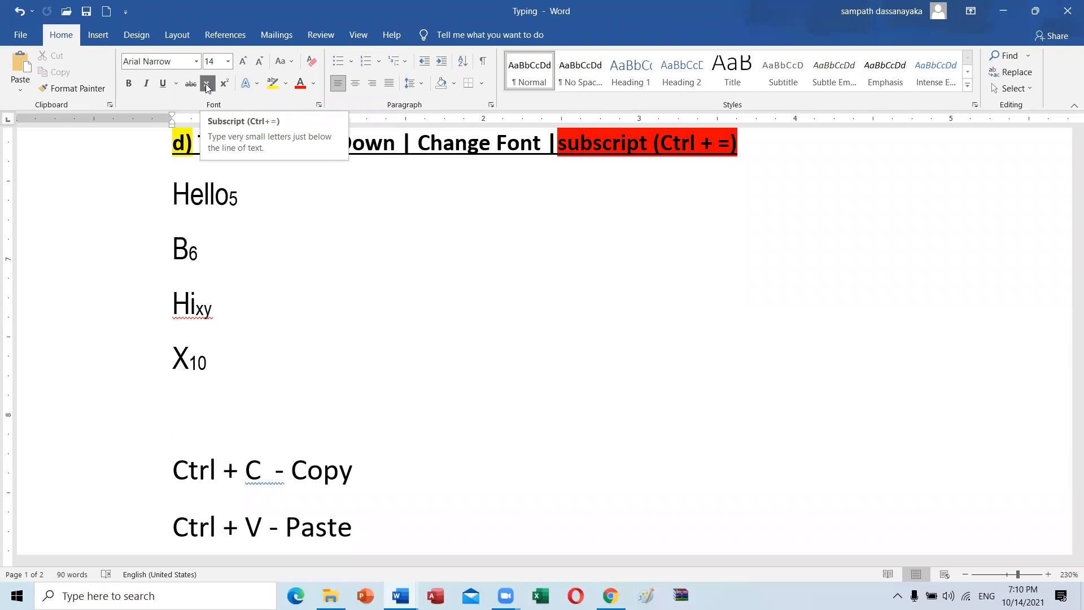
# - Start a new line after the Ctrl + Y Redo line and paste "Ctrl + V - Paste" there
pyautogui.scroll(-5, 334, 348)
pyautogui.click(351, 266)
pyautogui.hotkey('ctrl', 'Return')
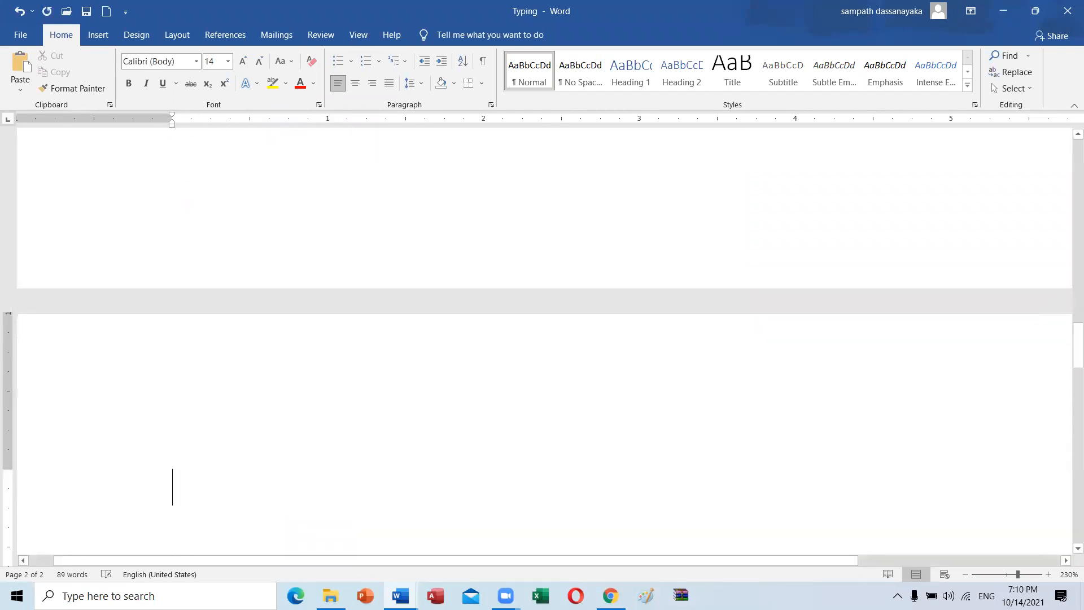
pyautogui.write('Ctrl + V - Paste')
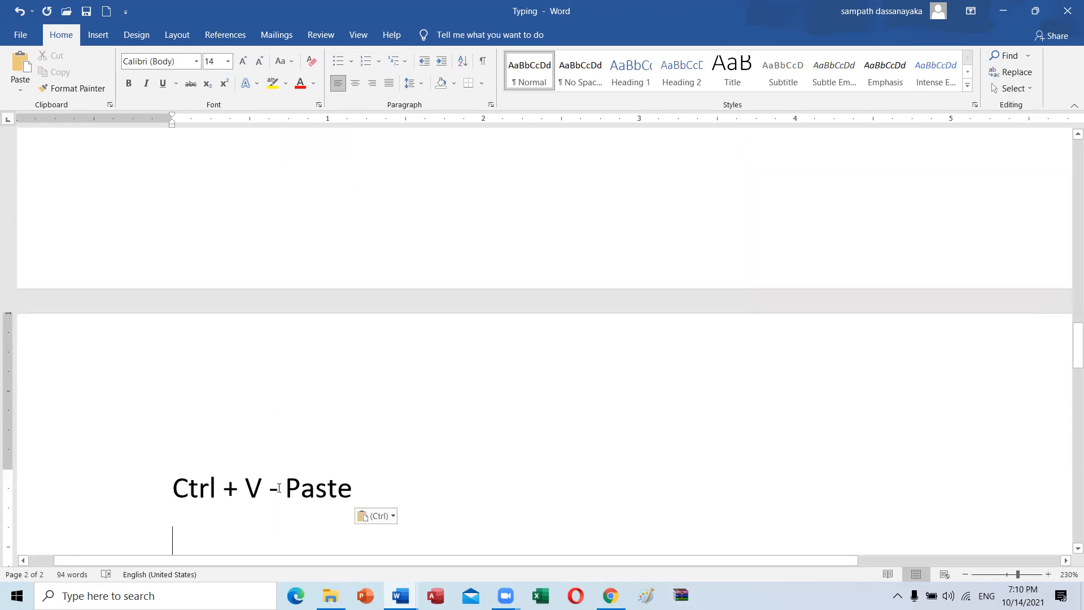
# - Change the pasted line on the second page to "Ctrl + = Subscript" and start a new line below it
pyautogui.doubleClick(259, 483)
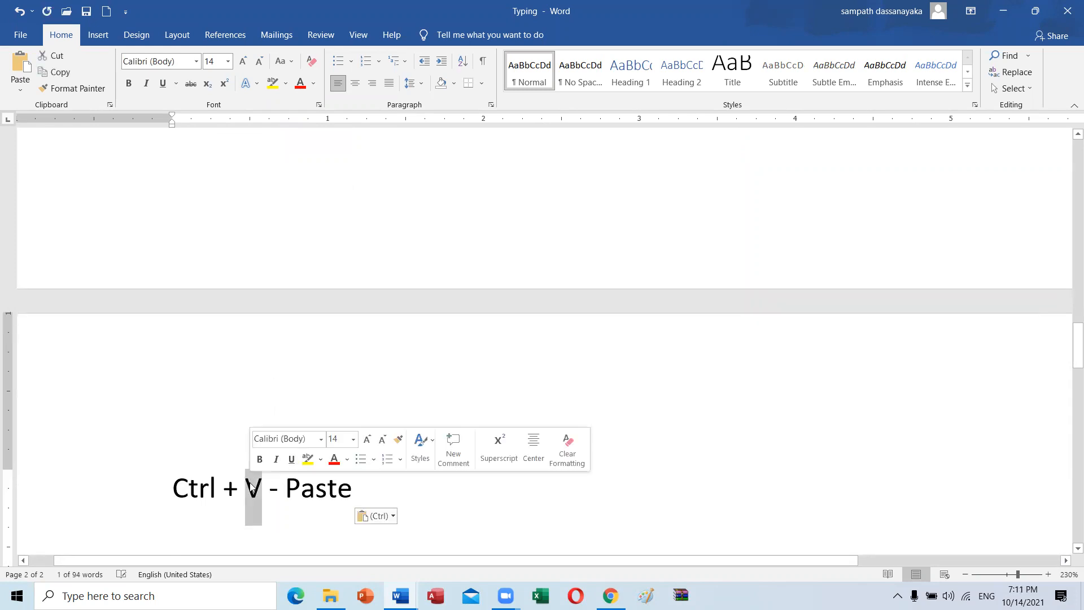
pyautogui.write('=')
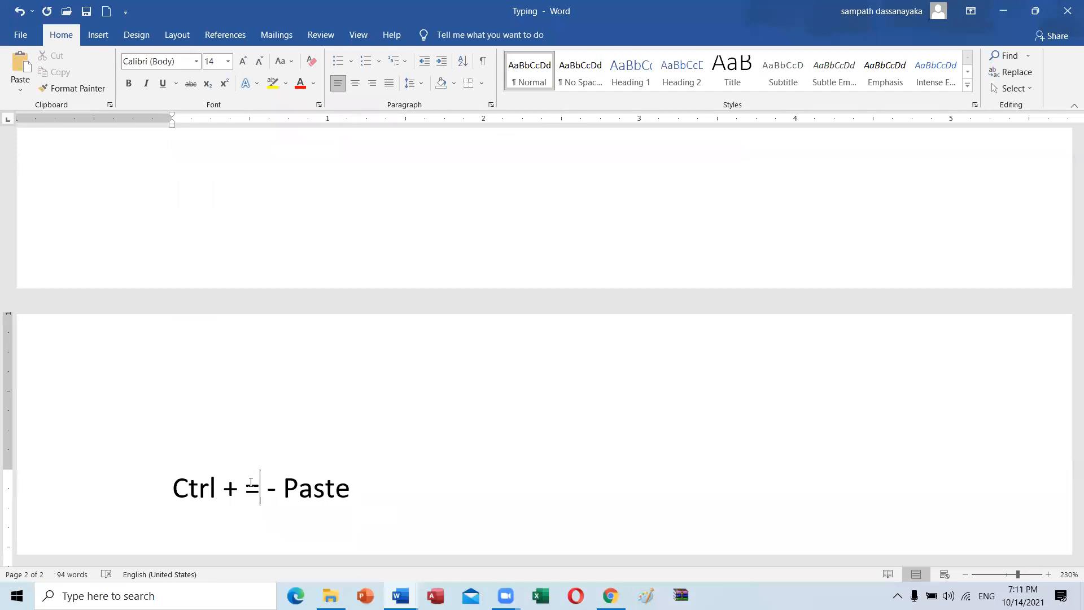
pyautogui.moveTo(352, 500); pyautogui.dragTo(282, 499)
pyautogui.click(276, 495)
pyautogui.press('BackSpace')
pyautogui.moveTo(347, 490); pyautogui.dragTo(274, 492)
pyautogui.write('Subscript')
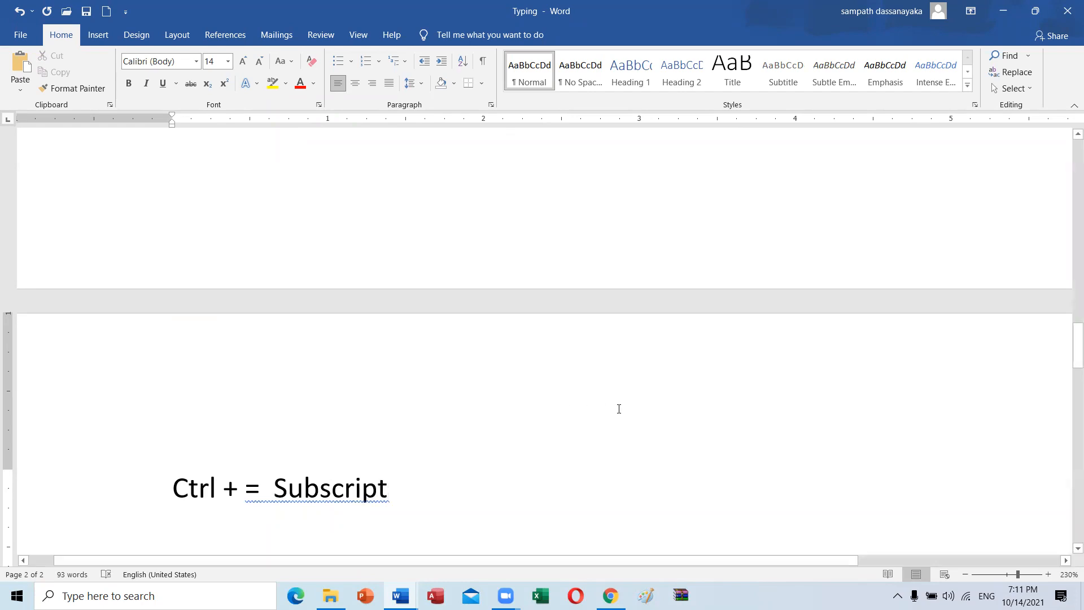
pyautogui.press('Return')
pyautogui.scroll(10, 317, 493)
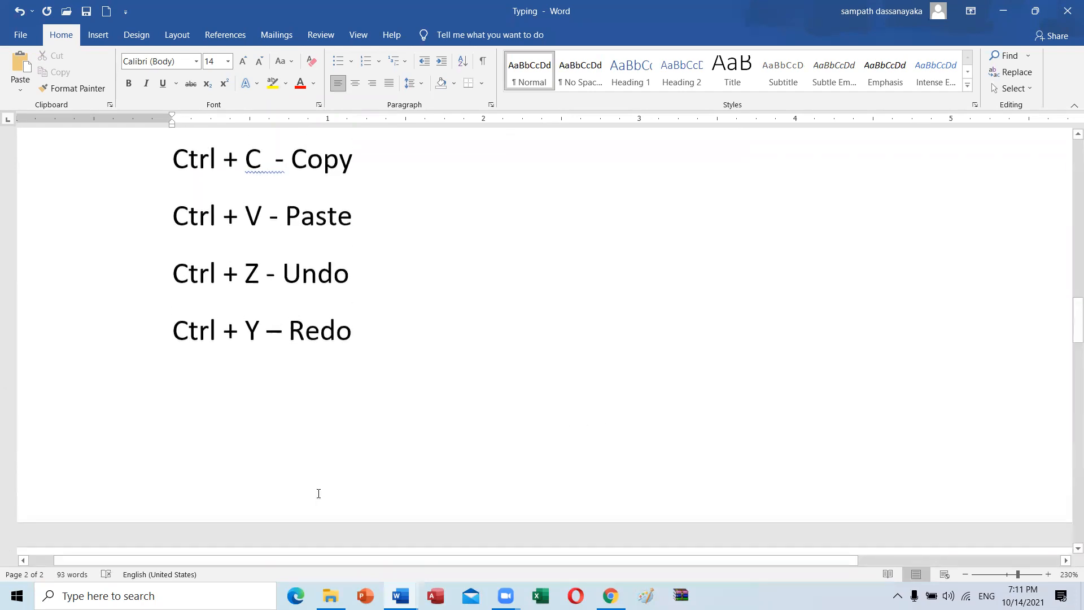
# - Demonstrate toggling the subscript on the 5 in Hello5 off and on, undoing and reapplying it once
pyautogui.scroll(3, 317, 493)
pyautogui.scroll(-6, 271, 395)
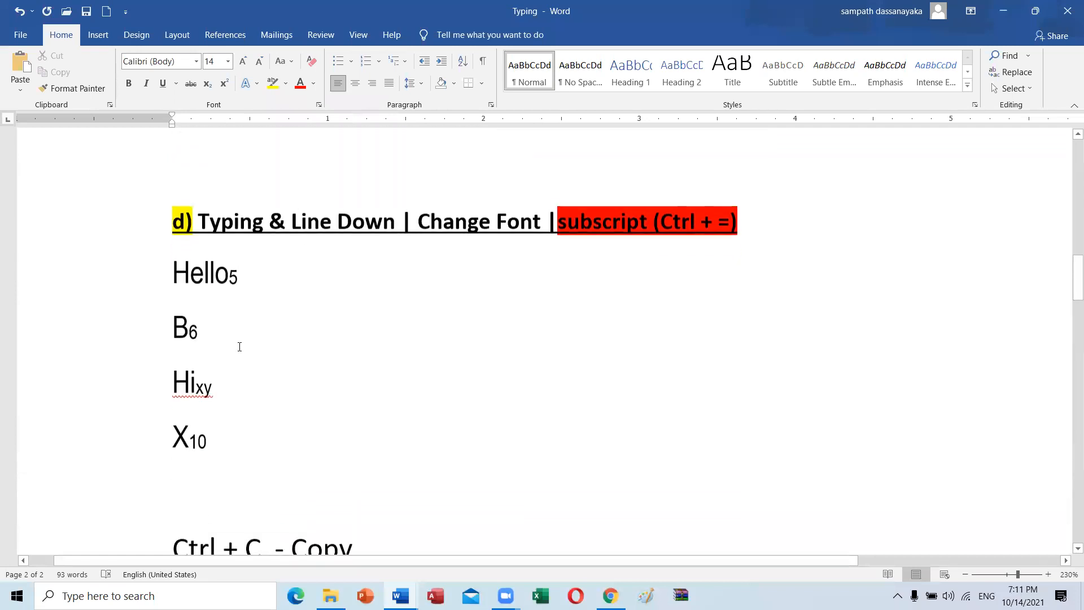
pyautogui.moveTo(238, 280); pyautogui.dragTo(229, 281)
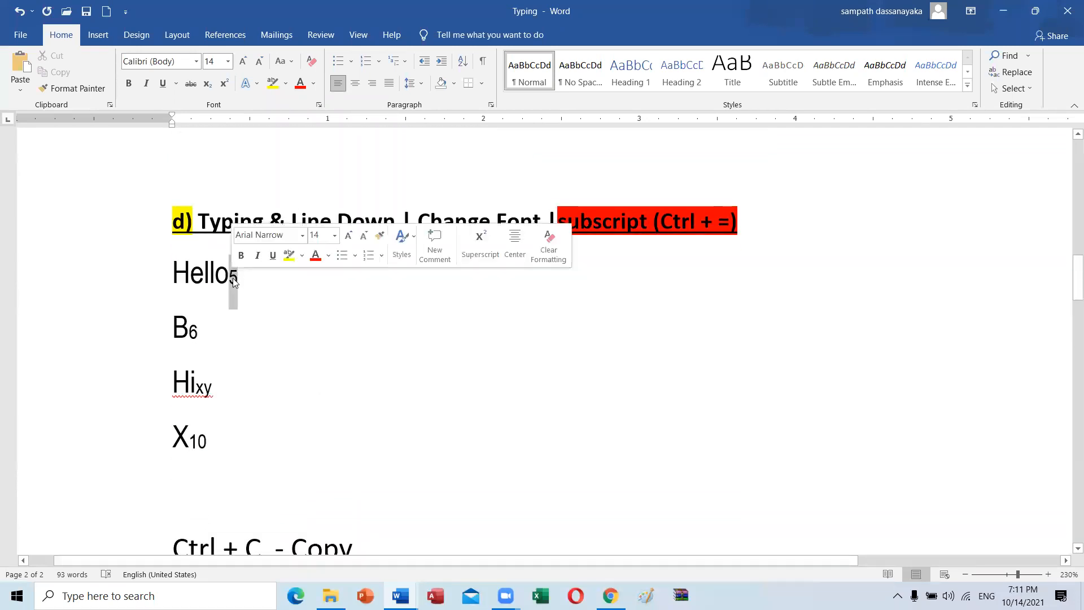
pyautogui.hotkey('ctrl', '=')
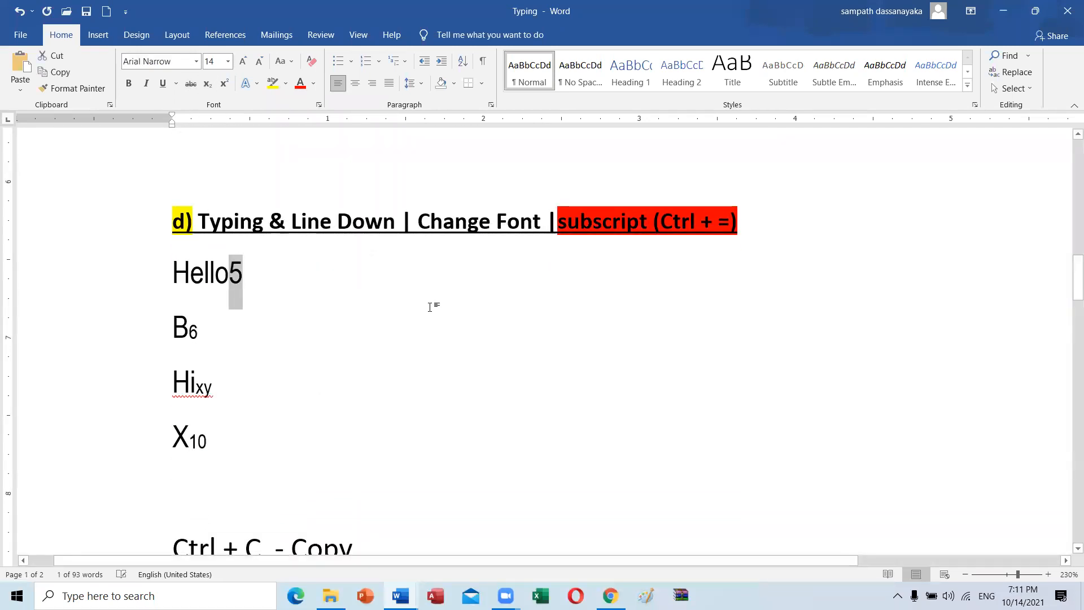
pyautogui.click(302, 314)
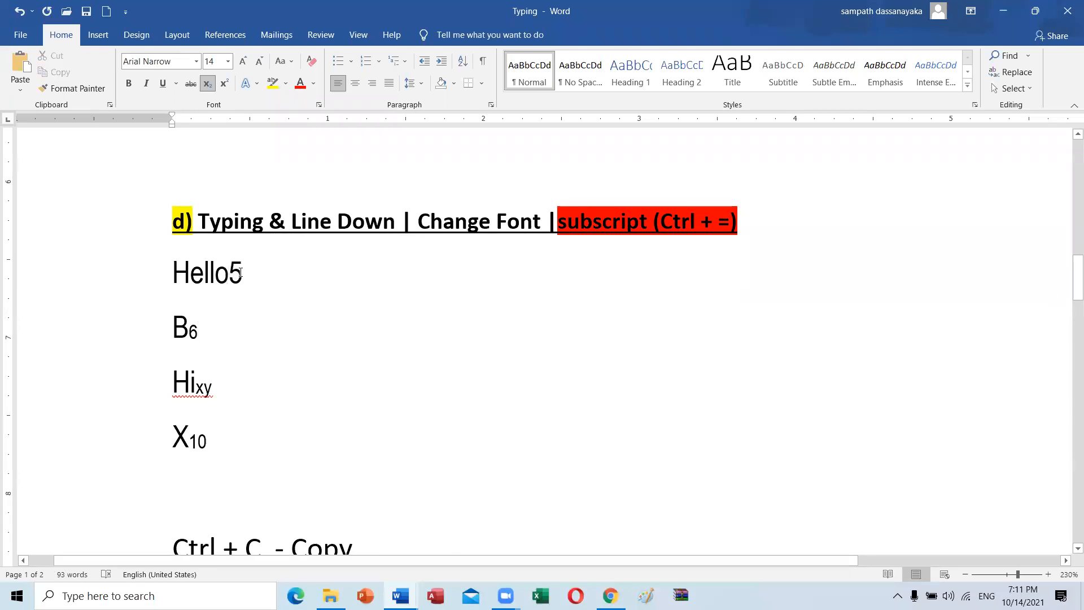
pyautogui.keyDown('ctrl'); pyautogui.scroll(14, 200, 271); pyautogui.keyUp('ctrl')
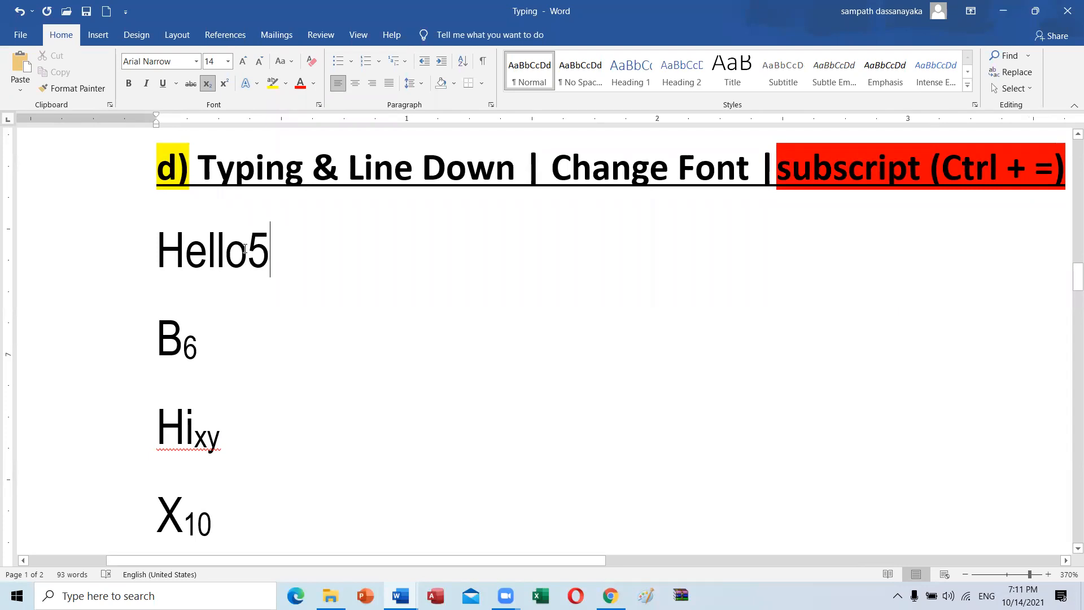
pyautogui.moveTo(261, 247); pyautogui.dragTo(247, 248)
pyautogui.hotkey('ctrl', '=')
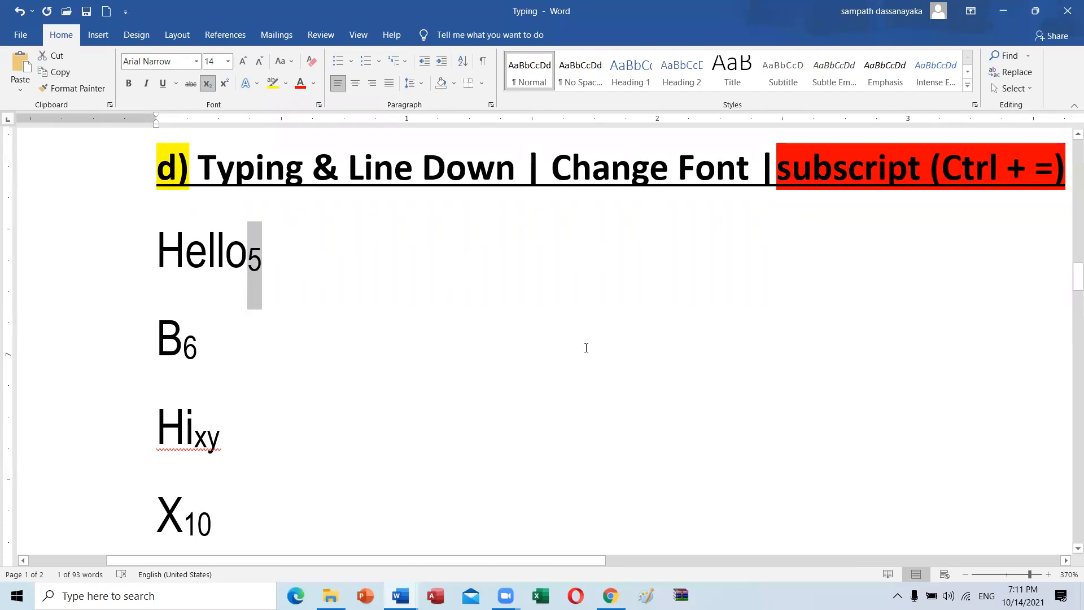
pyautogui.hotkey('ctrl', 'z')
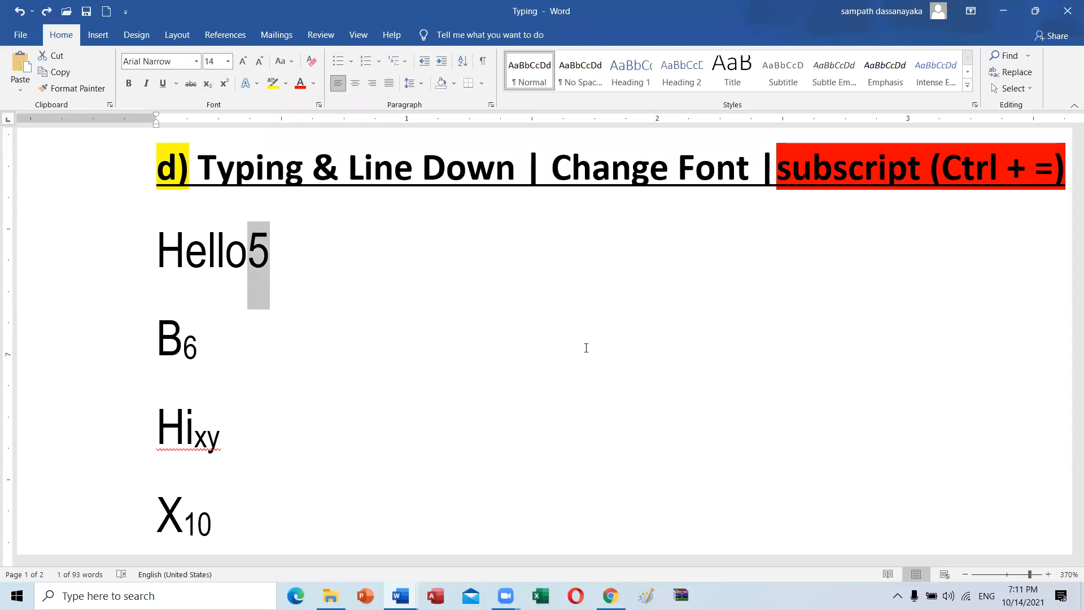
pyautogui.hotkey('ctrl', '=')
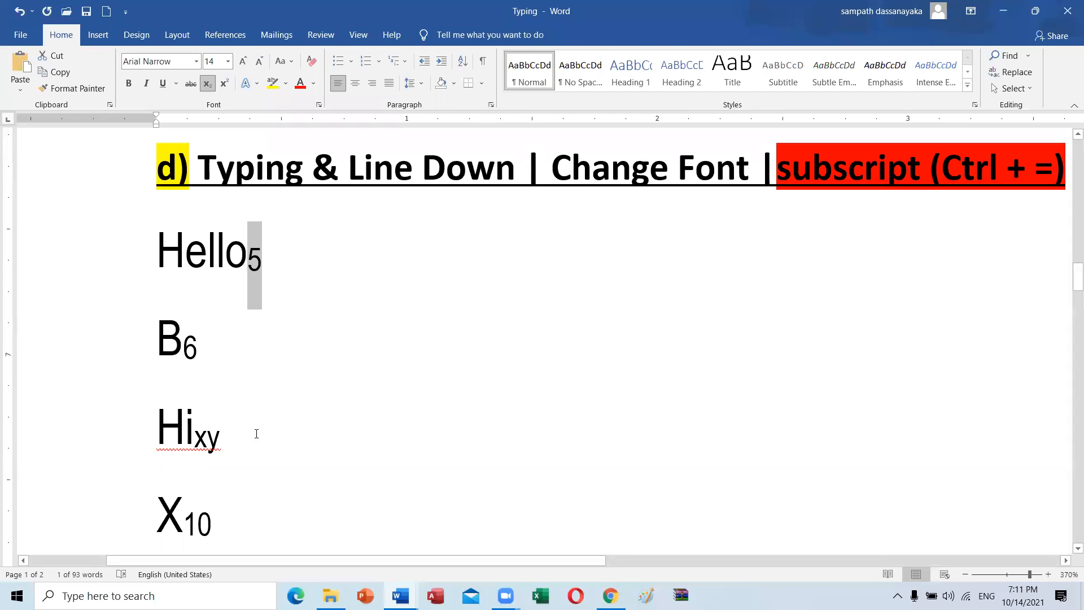
# - Remove the subscript from the 6 in B6 and reapply it
pyautogui.moveTo(201, 353); pyautogui.dragTo(183, 347)
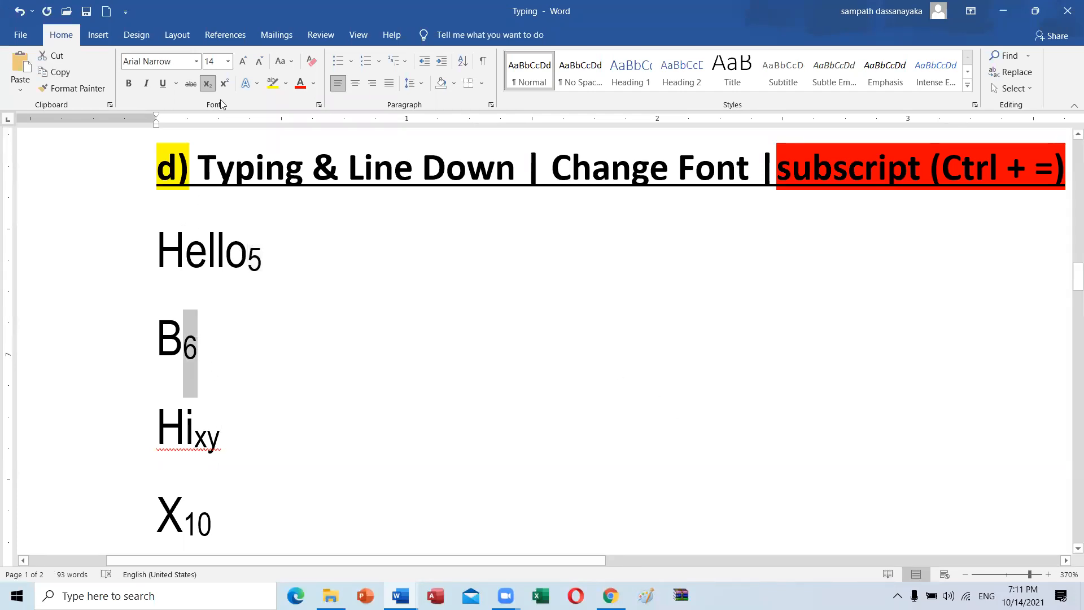
pyautogui.click(206, 88)
pyautogui.click(394, 417)
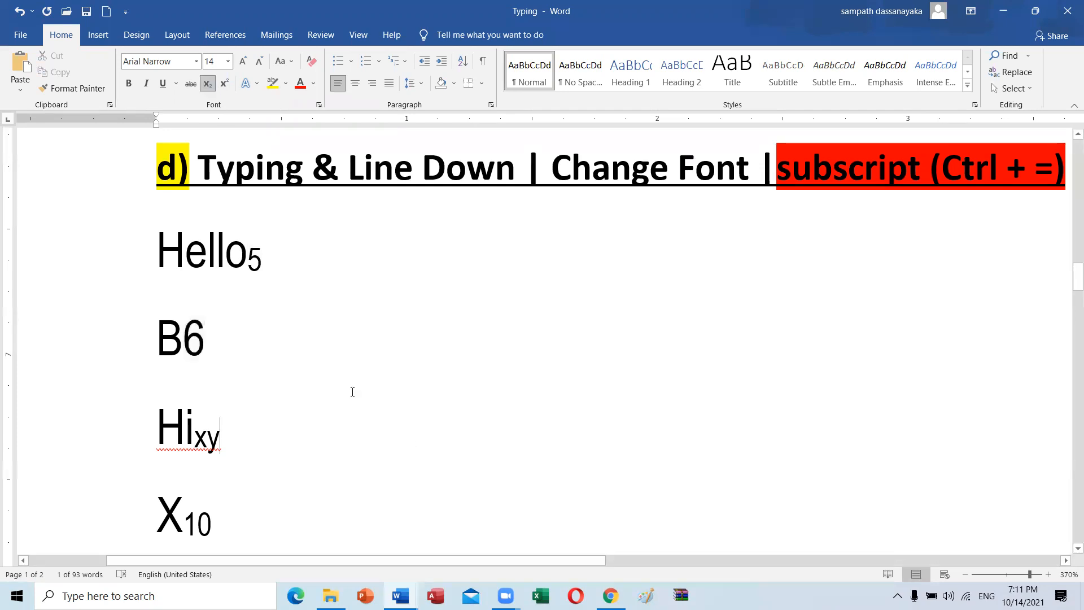
pyautogui.tripleClick(188, 344)
pyautogui.click(209, 350)
pyautogui.moveTo(208, 348); pyautogui.dragTo(190, 341)
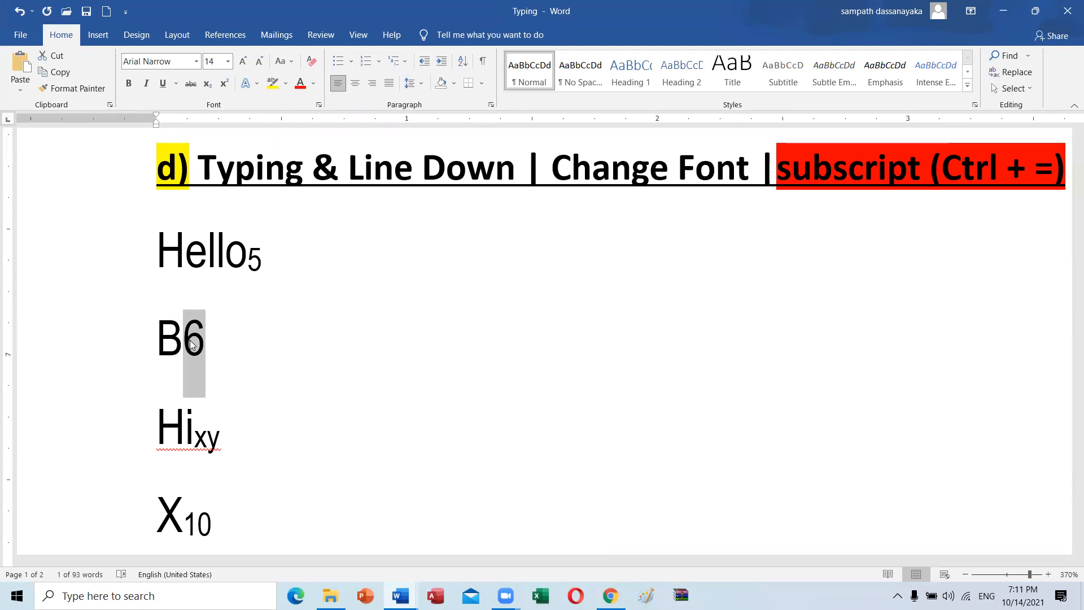
pyautogui.hotkey('ctrl', '=')
# - Insert an empty line directly below the X10 line
pyautogui.scroll(-4, 387, 412)
pyautogui.scroll(6, 386, 412)
pyautogui.scroll(-4, 386, 412)
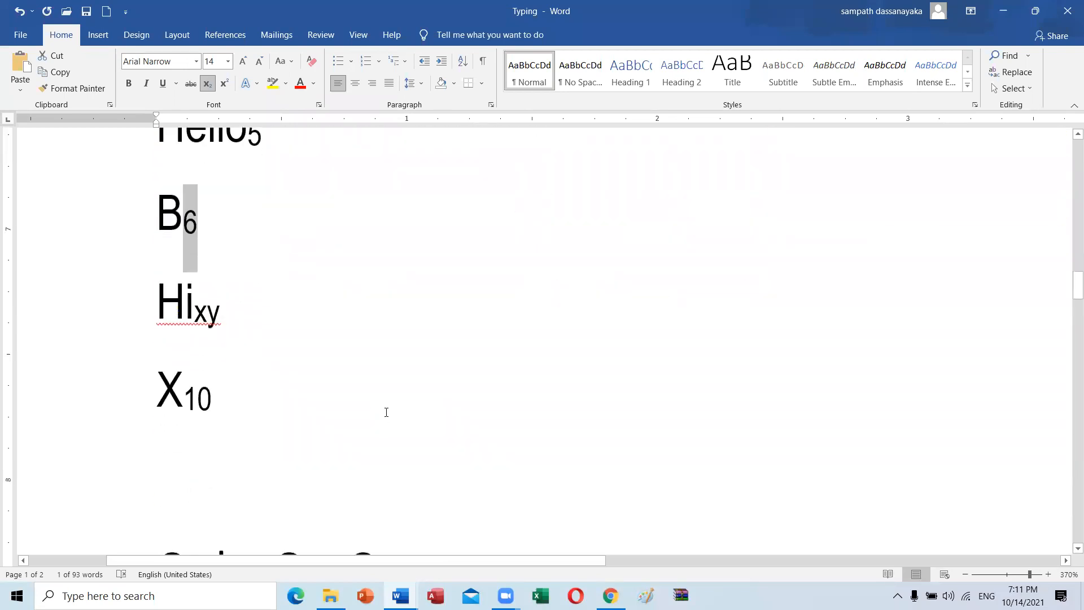
pyautogui.click(256, 368)
pyautogui.press('Return')
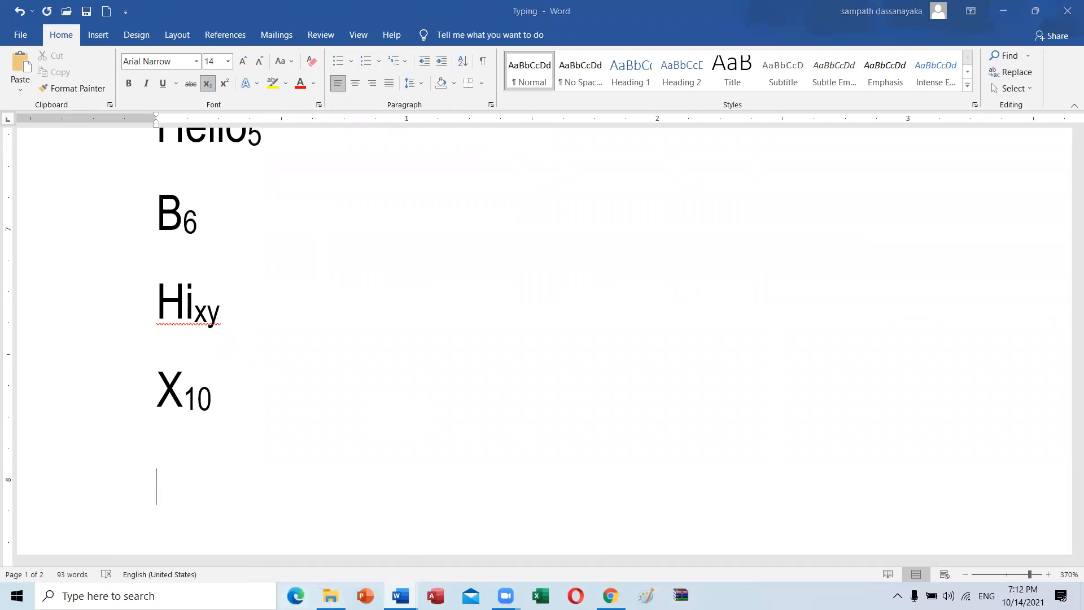
# - Switch to the open "Exercise - 1 - Home Work" document
pyautogui.click(295, 595)
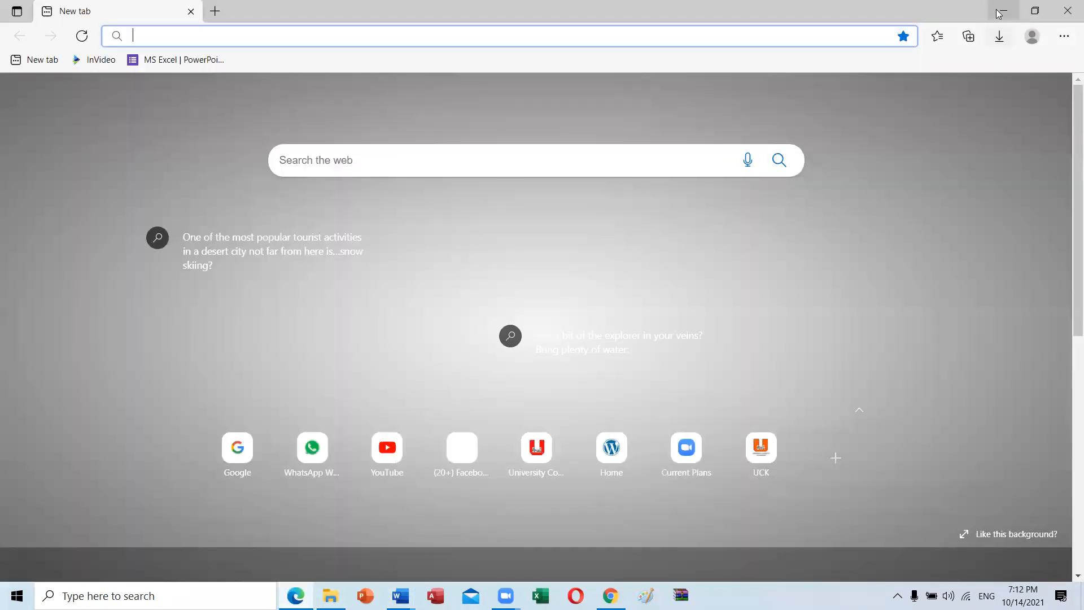
pyautogui.click(999, 14)
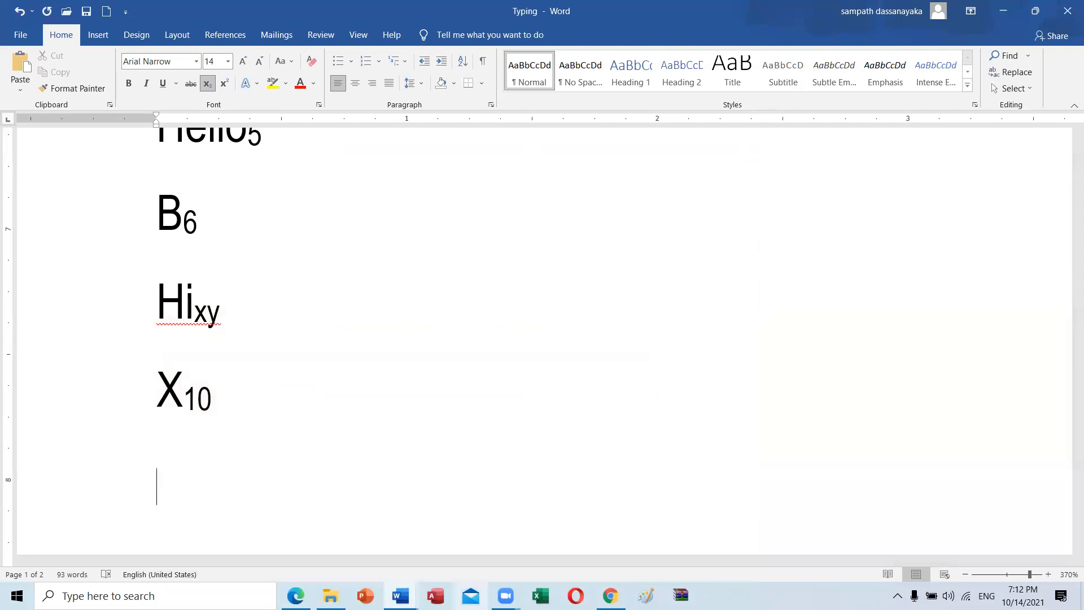
pyautogui.moveTo(401, 595)
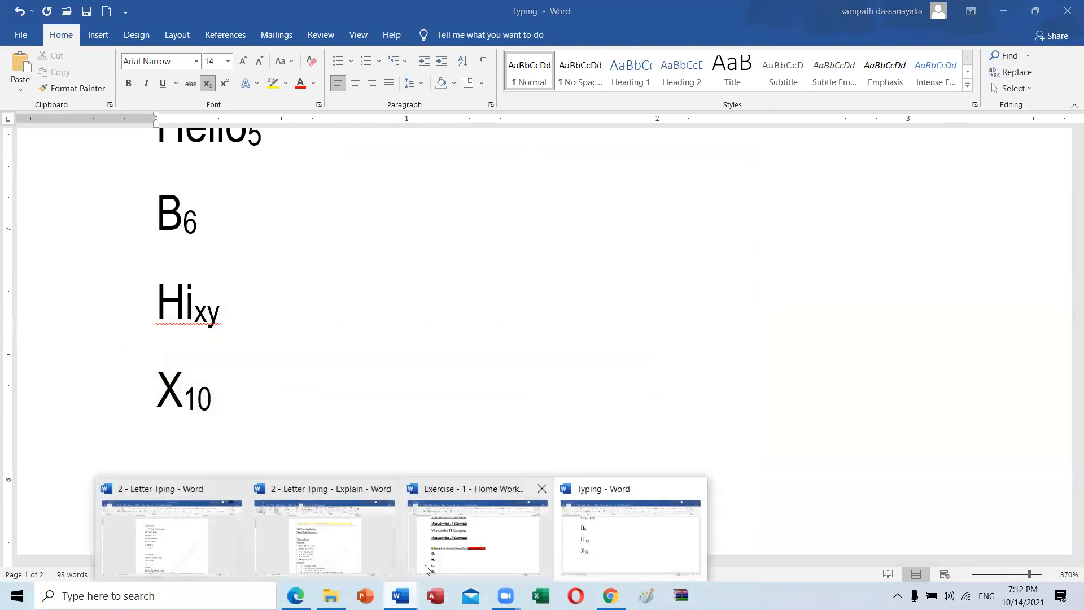
pyautogui.click(464, 559)
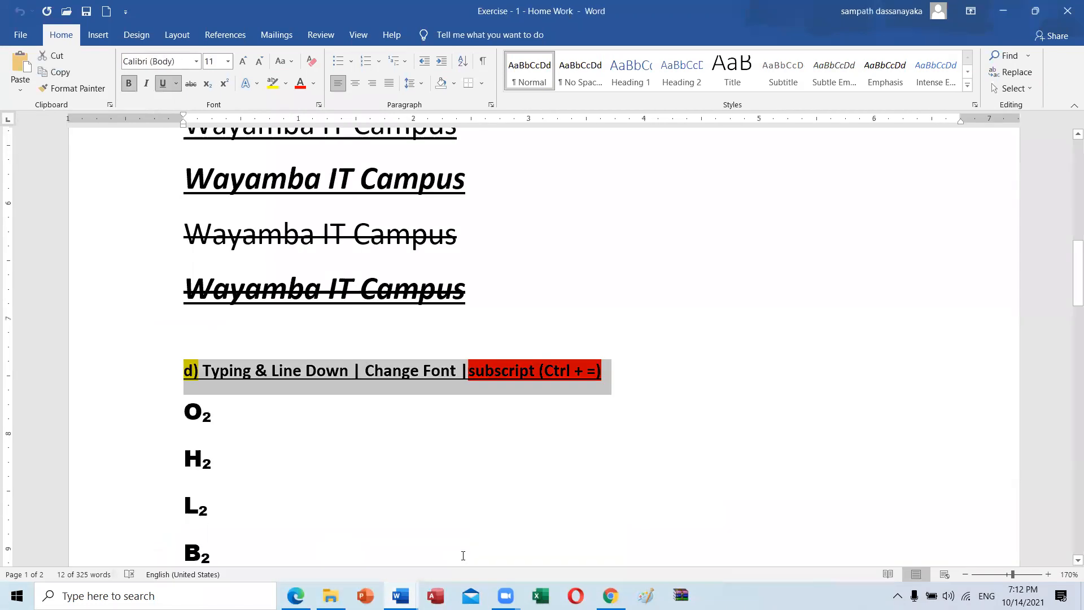
# - Compare the subscript examples in section d) with the superscript examples in section e) of the homework document
pyautogui.scroll(-5, 341, 404)
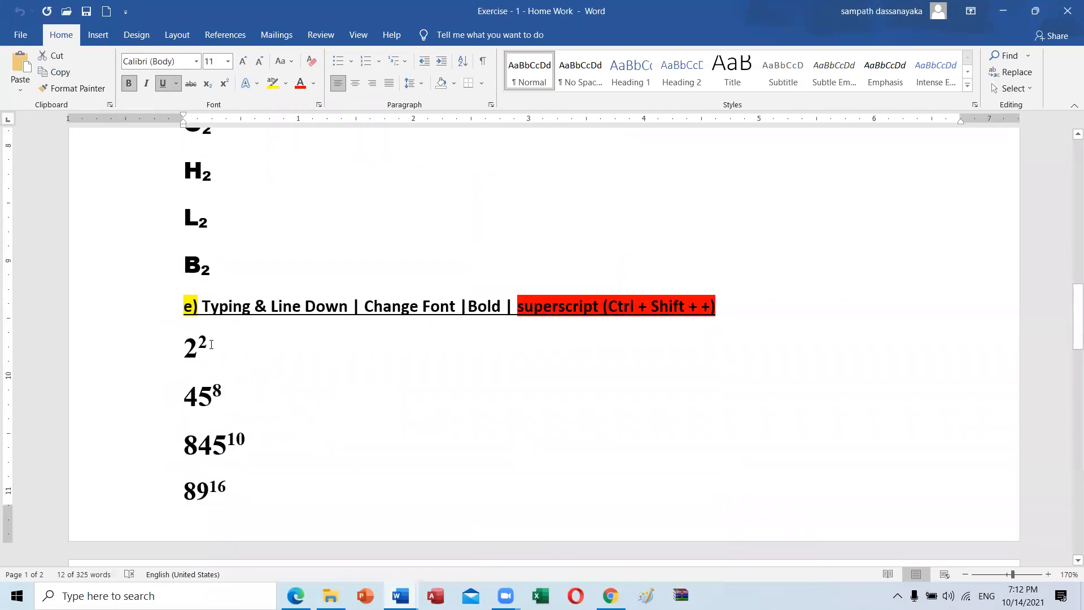
pyautogui.moveTo(197, 341); pyautogui.dragTo(209, 341)
pyautogui.moveTo(222, 395); pyautogui.dragTo(213, 396)
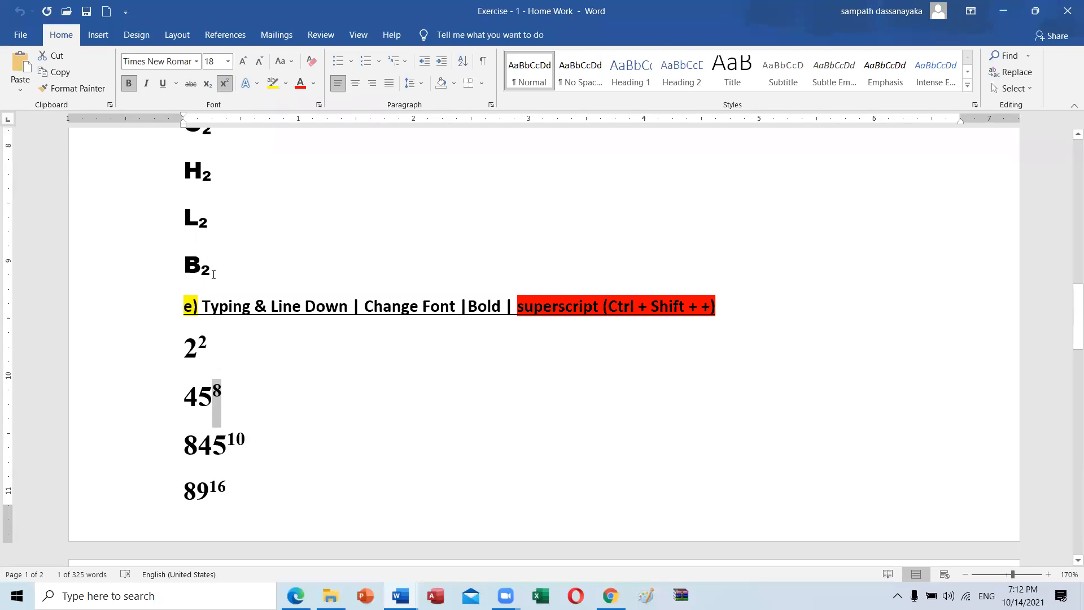
pyautogui.moveTo(213, 275); pyautogui.dragTo(201, 274)
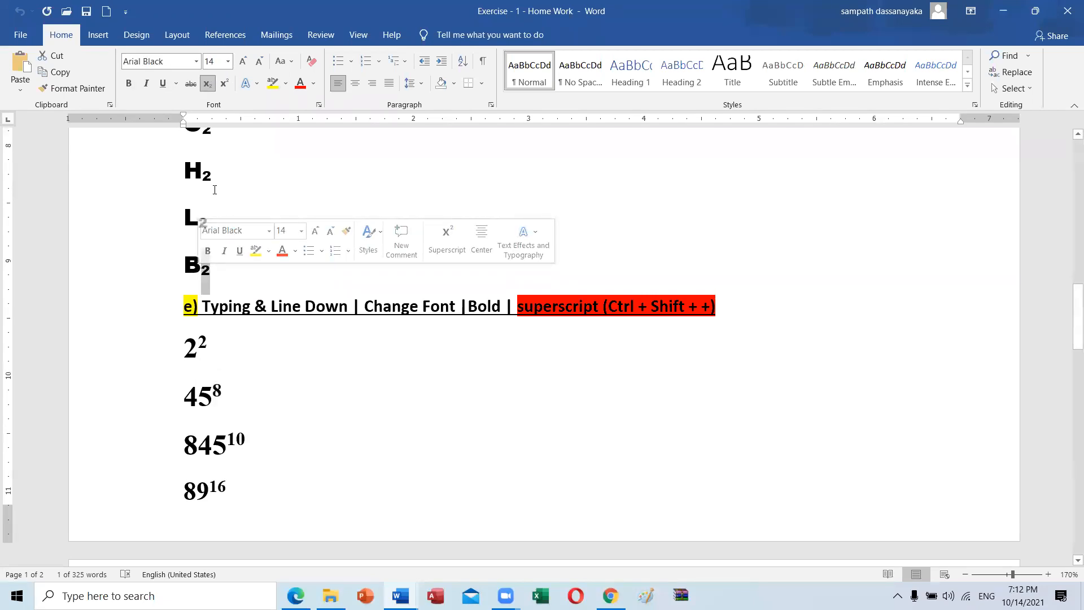
pyautogui.moveTo(214, 176); pyautogui.dragTo(203, 176)
pyautogui.moveTo(207, 219); pyautogui.dragTo(199, 219)
pyautogui.scroll(3, 209, 221)
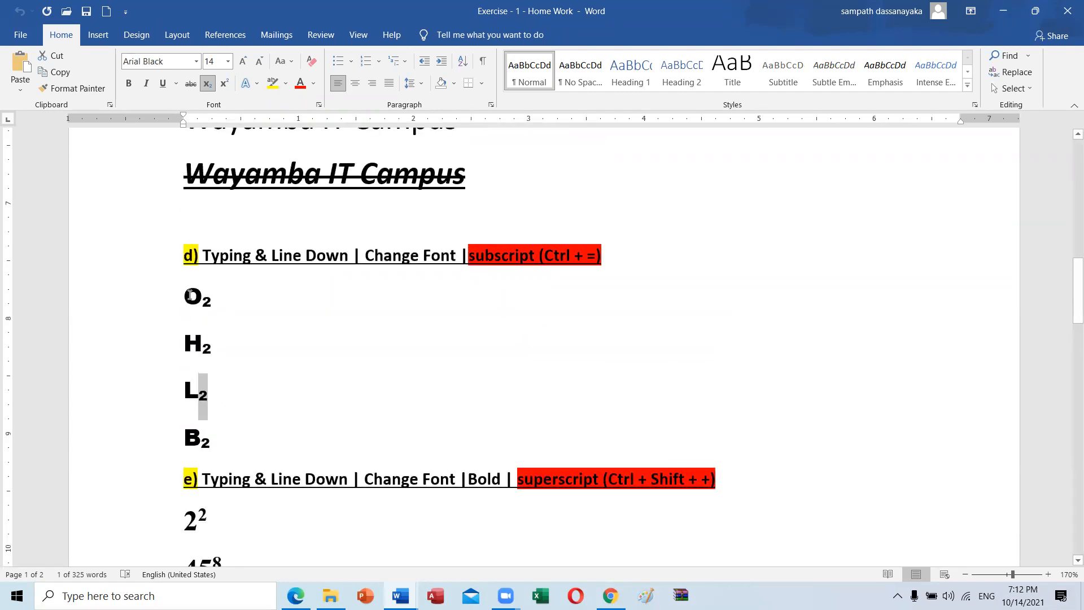
pyautogui.scroll(-3, 232, 343)
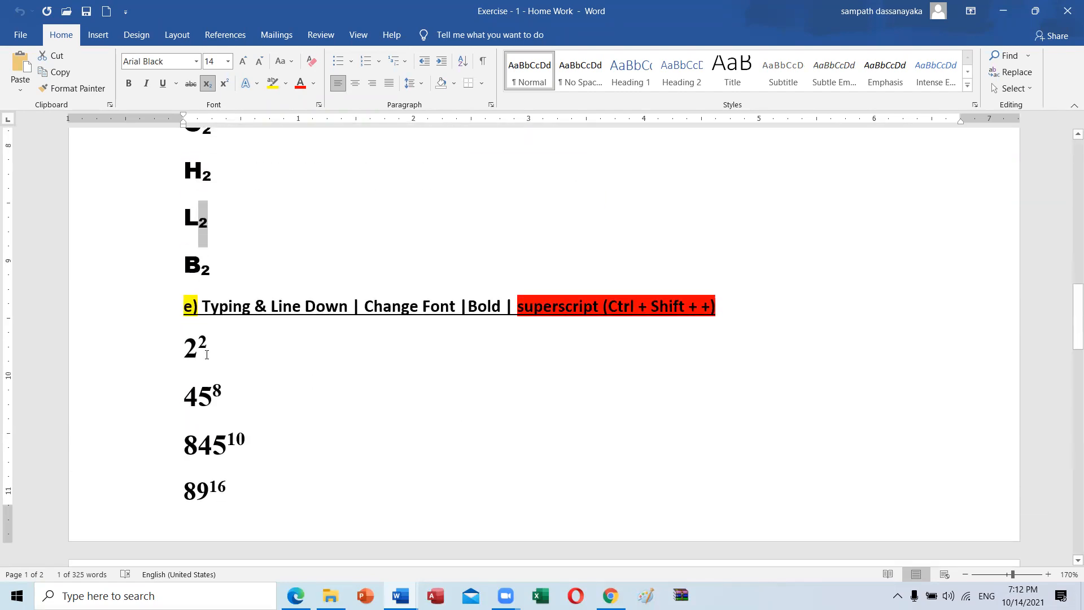
pyautogui.moveTo(210, 345); pyautogui.dragTo(198, 344)
pyautogui.moveTo(223, 389); pyautogui.dragTo(216, 389)
pyautogui.moveTo(246, 437); pyautogui.dragTo(226, 436)
pyautogui.moveTo(234, 490); pyautogui.dragTo(227, 490)
pyautogui.click(224, 489)
pyautogui.moveTo(210, 266); pyautogui.dragTo(200, 267)
pyautogui.moveTo(209, 222); pyautogui.dragTo(198, 222)
pyautogui.moveTo(208, 343); pyautogui.dragTo(198, 343)
pyautogui.moveTo(221, 388); pyautogui.dragTo(208, 388)
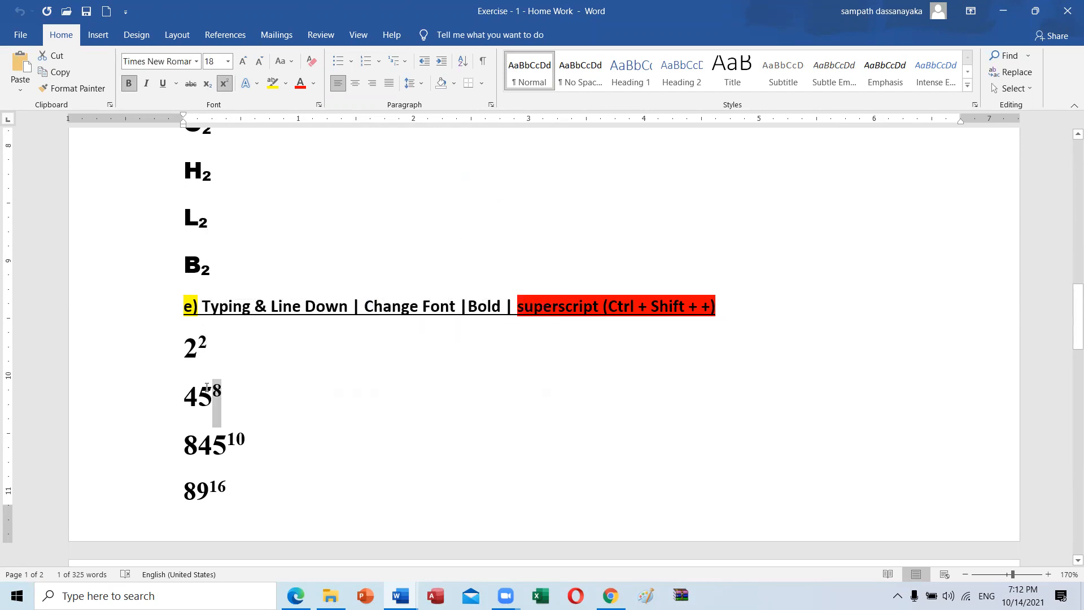
pyautogui.moveTo(245, 440)
pyautogui.mouseDown()
pyautogui.moveTo(213, 444)
pyautogui.moveTo(227, 444)
pyautogui.mouseUp()
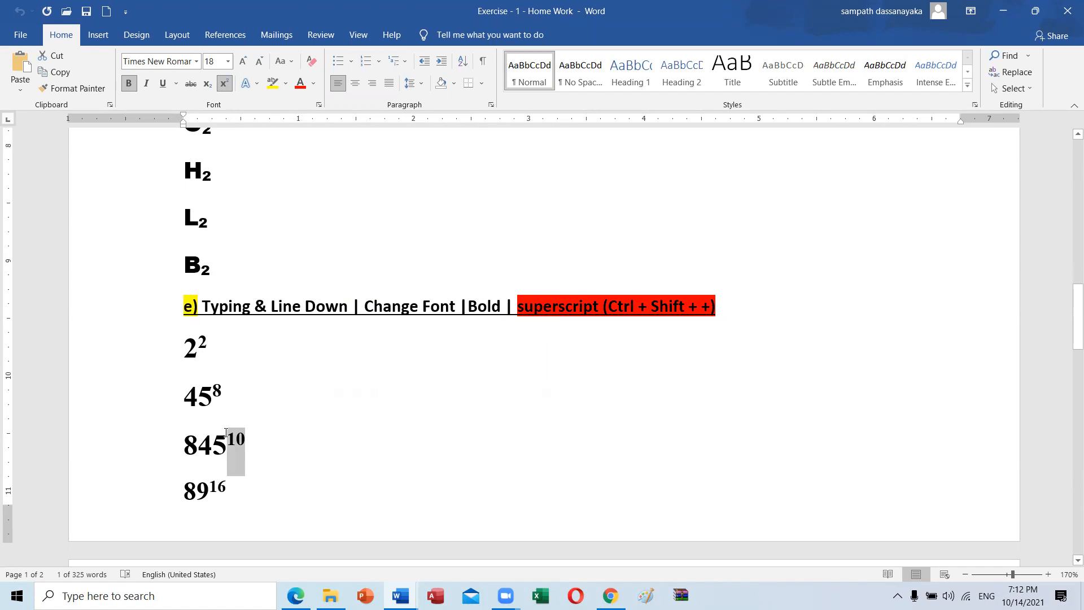
pyautogui.scroll(3, 212, 307)
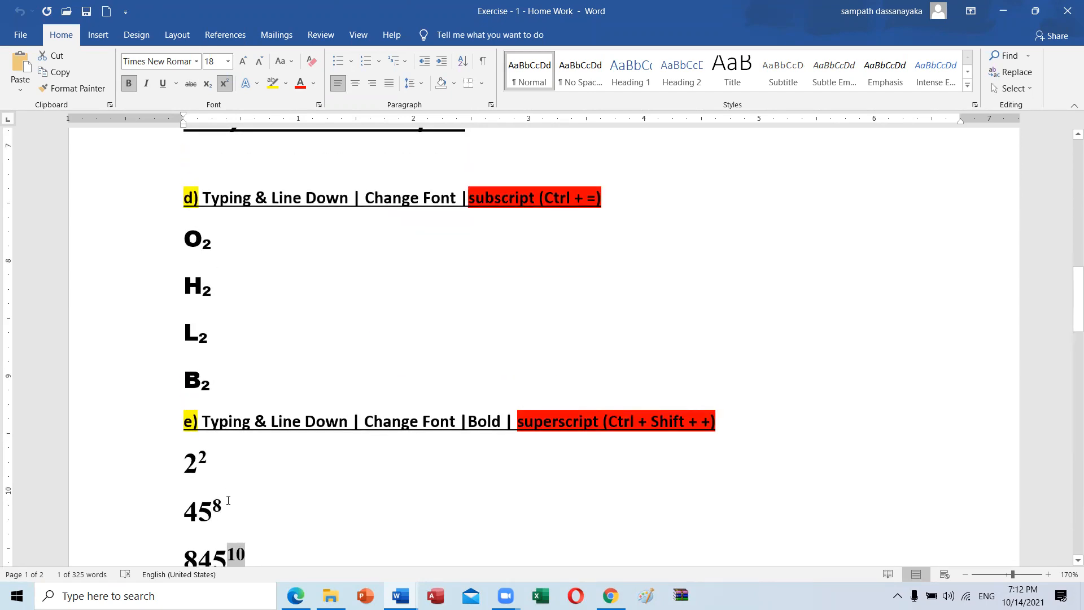
pyautogui.scroll(2, 210, 307)
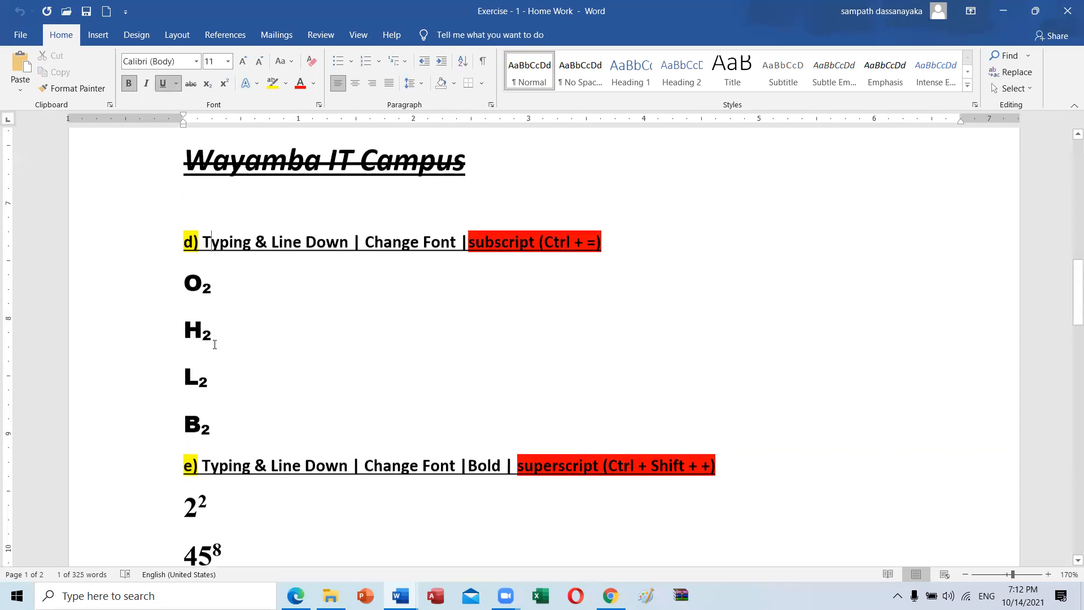
pyautogui.scroll(-6, 209, 441)
pyautogui.click(207, 440)
pyautogui.scroll(-3, 209, 446)
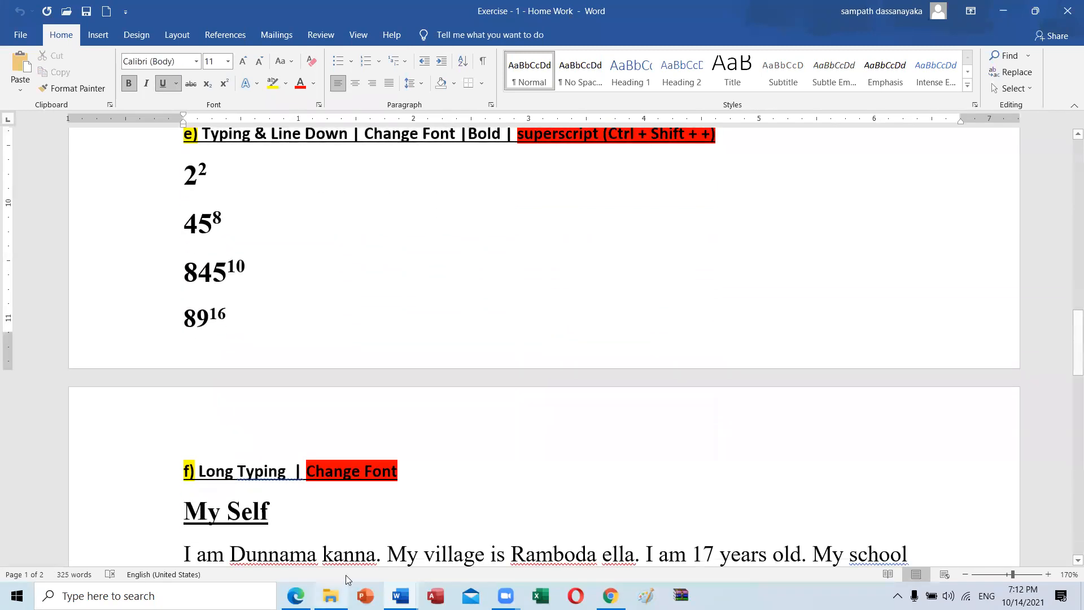
pyautogui.scroll(3, 684, 252)
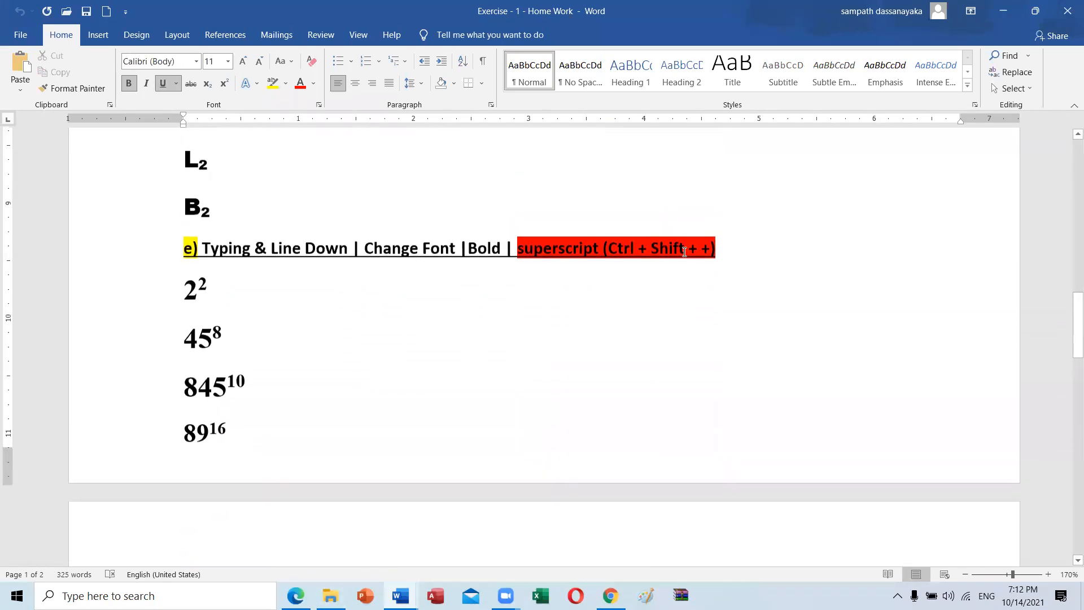
# - Copy the "e) Typing & Line Down | Change Font |Bold | superscript (Ctrl + Shift + +)" heading and paste it below X10 in the Typing document
pyautogui.moveTo(734, 243); pyautogui.dragTo(175, 244)
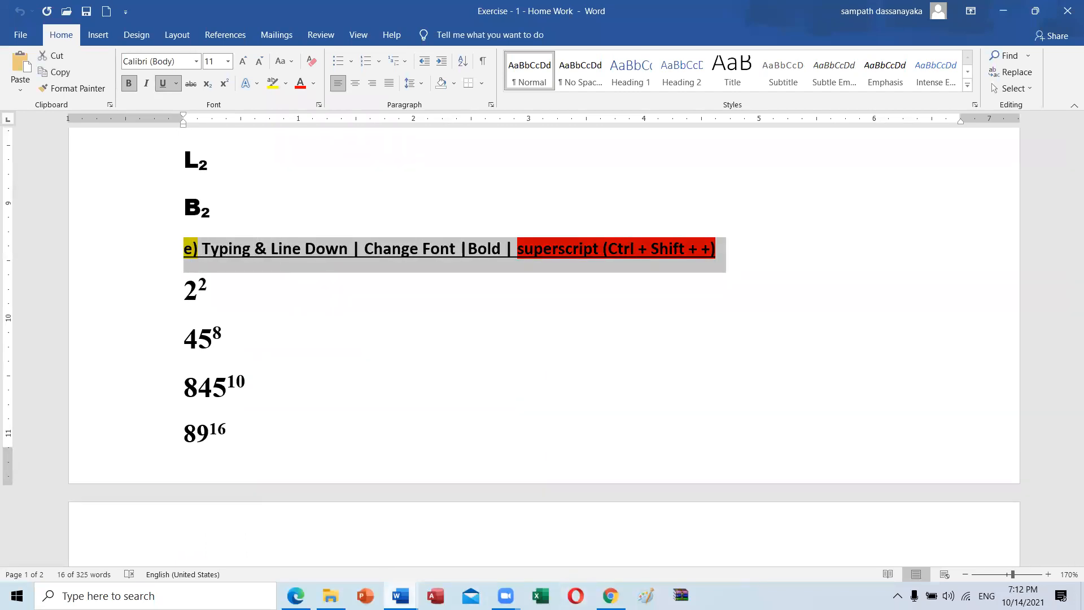
pyautogui.click(605, 550)
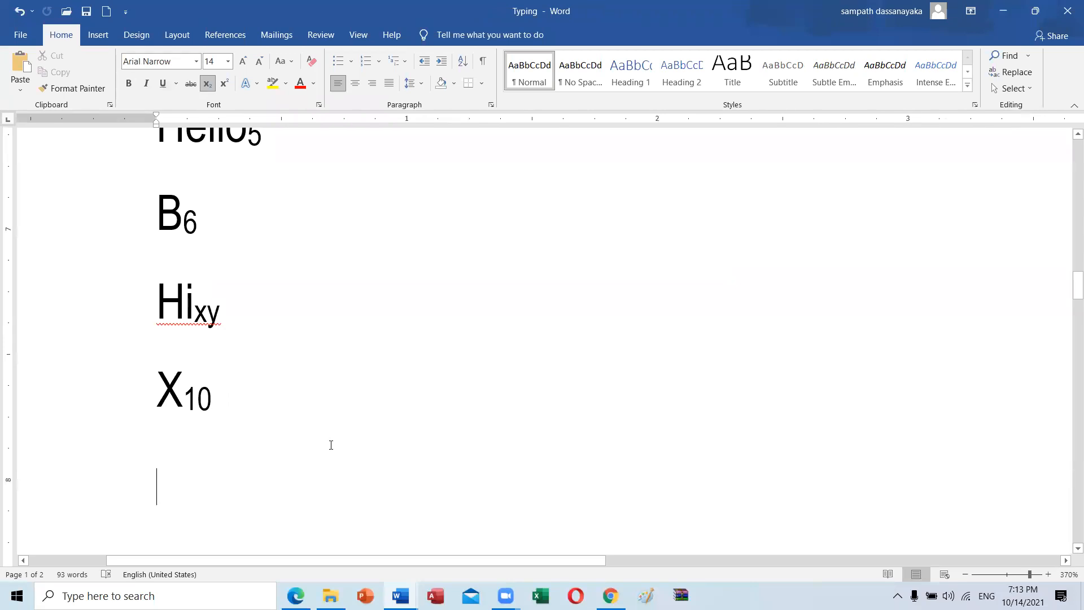
pyautogui.hotkey('ctrl', 'v')
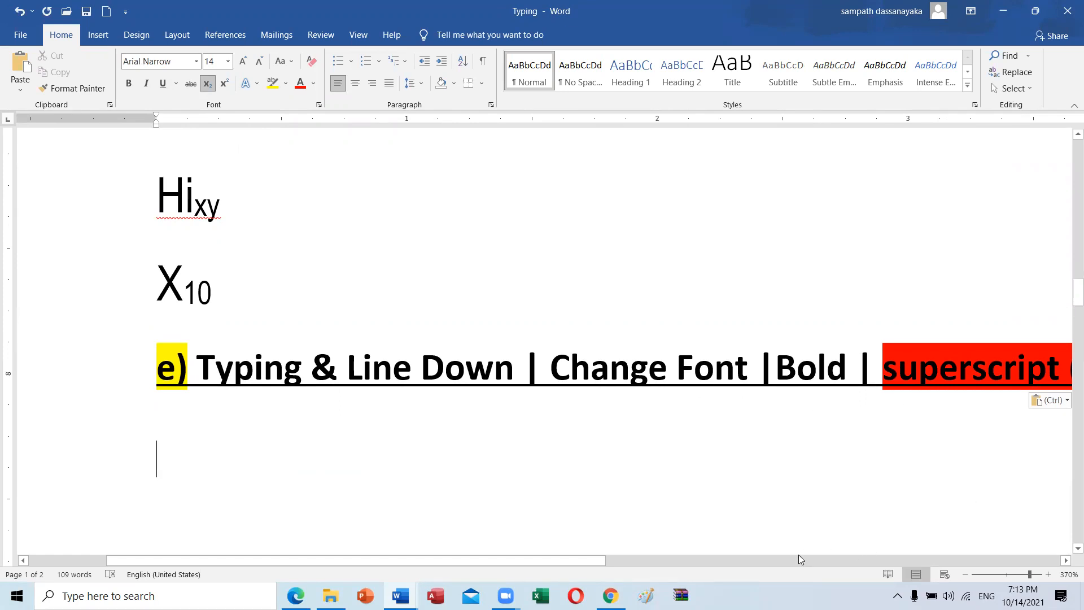
# - Enter the letters A, B, C and D on separate lines below the section e) heading, and place the cursor after the A
pyautogui.click(228, 457)
pyautogui.scroll(-4, 229, 455)
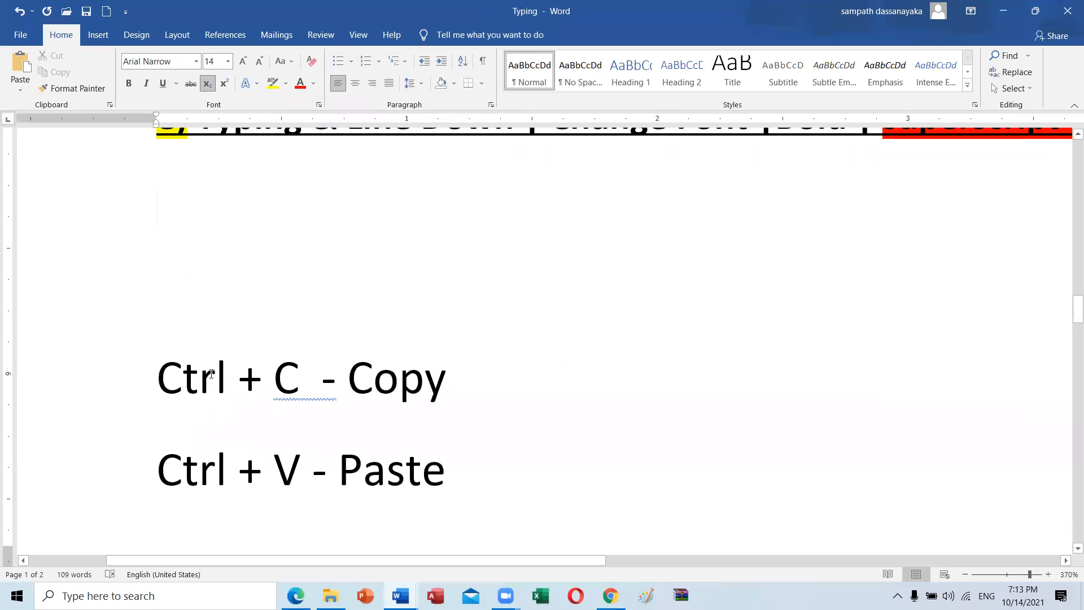
pyautogui.scroll(2, 211, 373)
pyautogui.write('A')
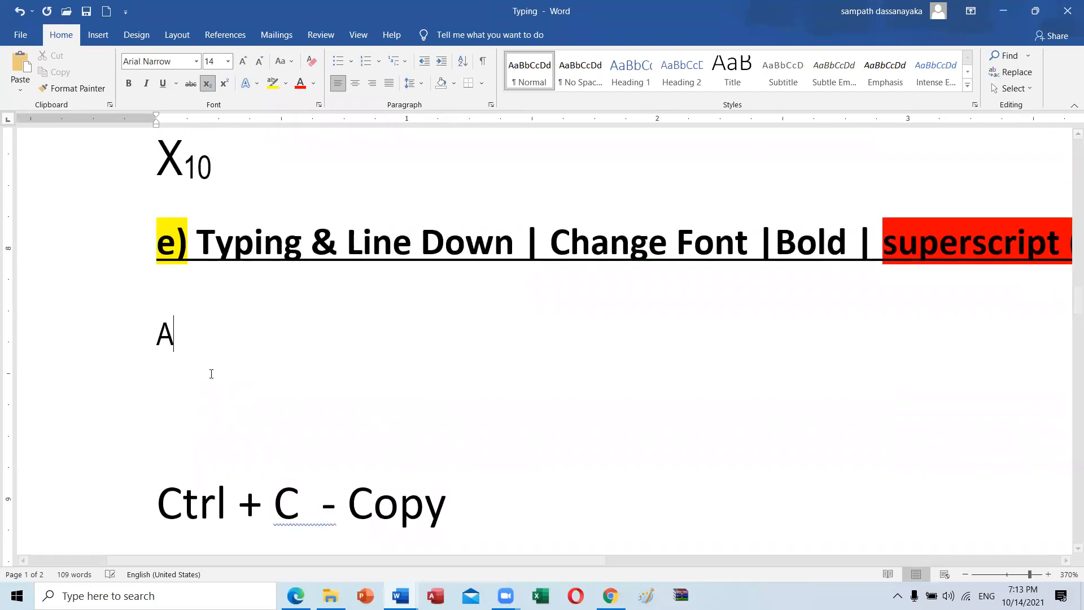
pyautogui.press('Return')
pyautogui.write('B')
pyautogui.press('Return')
pyautogui.write('C')
pyautogui.press('Return')
pyautogui.write('D')
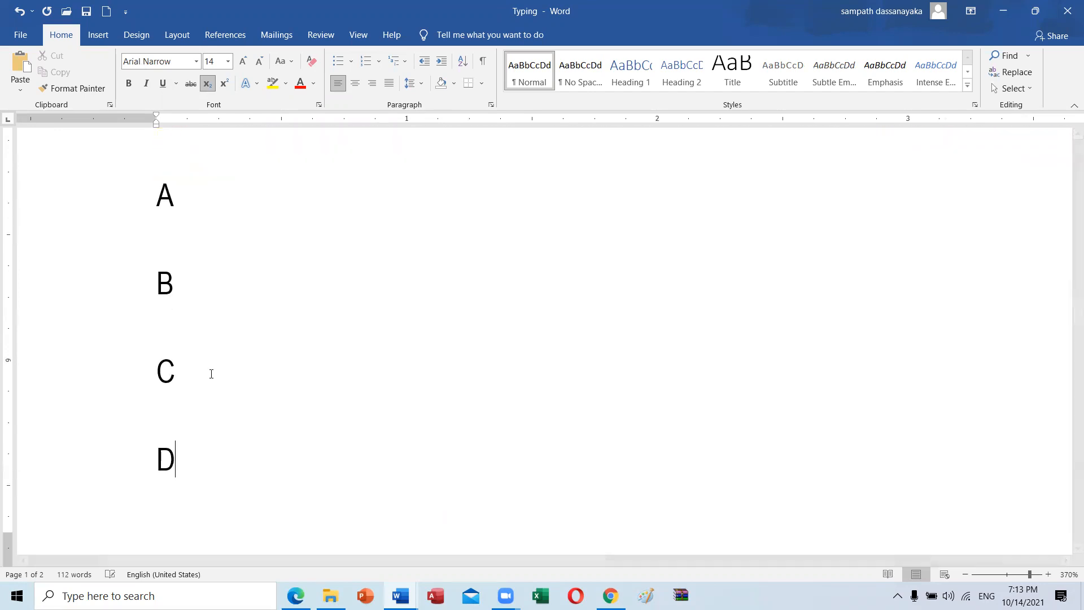
pyautogui.click(191, 202)
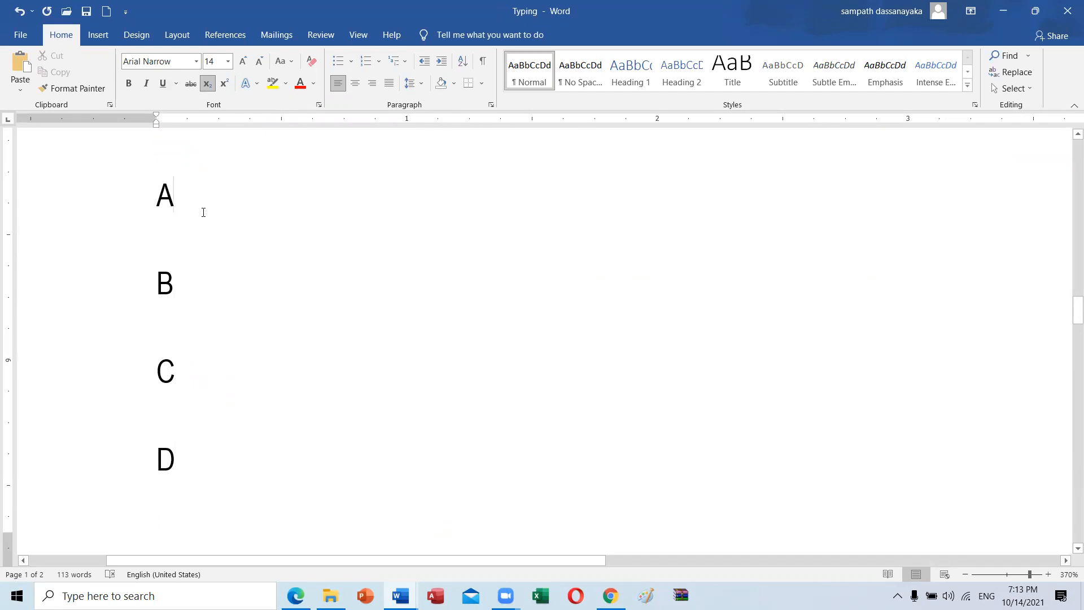
# - Add 2, 6, A and AB after the letters A, B, C and D respectively, giving A2, B6, CA and DAB
pyautogui.write('2')
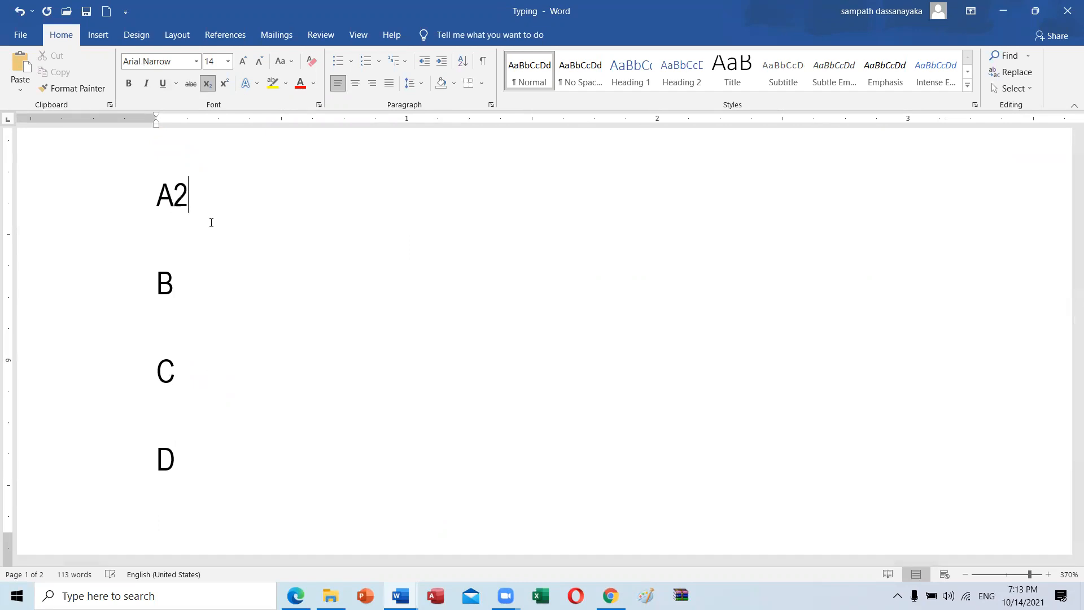
pyautogui.click(207, 277)
pyautogui.write('6')
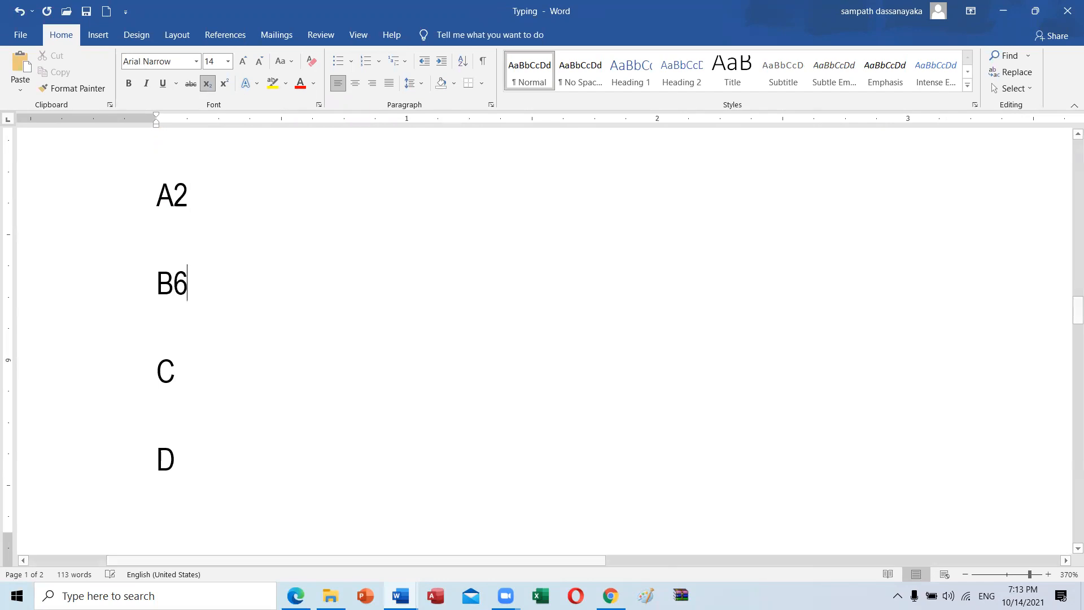
pyautogui.click(198, 355)
pyautogui.write('A')
pyautogui.click(207, 473)
pyautogui.write('AB')
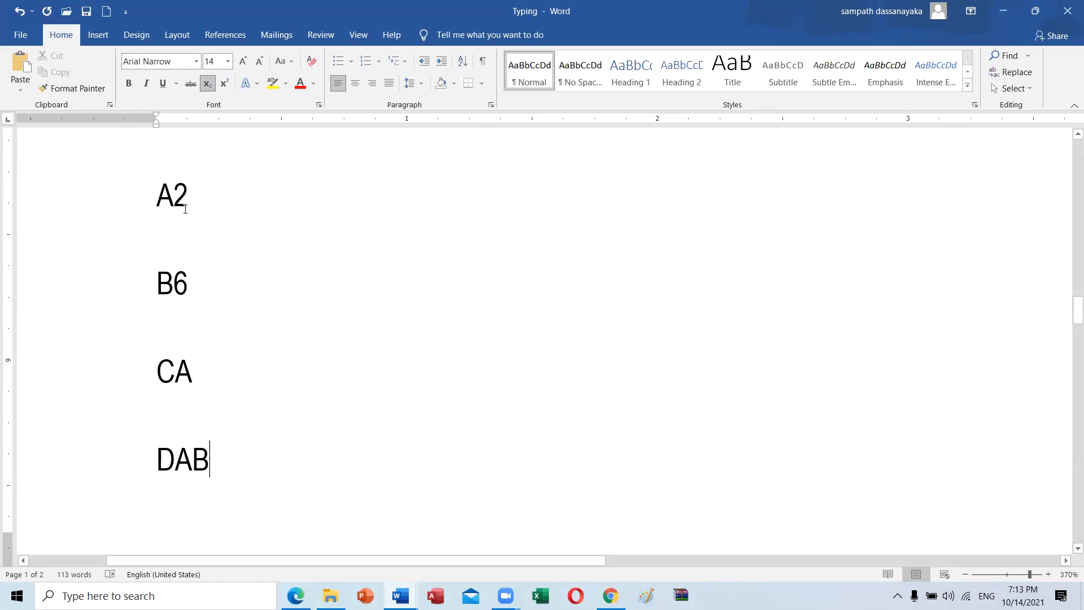
# - Format the 2 in A2, the 6 in B6 and the second letter in CA as superscript
pyautogui.scroll(2, 177, 311)
pyautogui.moveTo(174, 316); pyautogui.dragTo(162, 318)
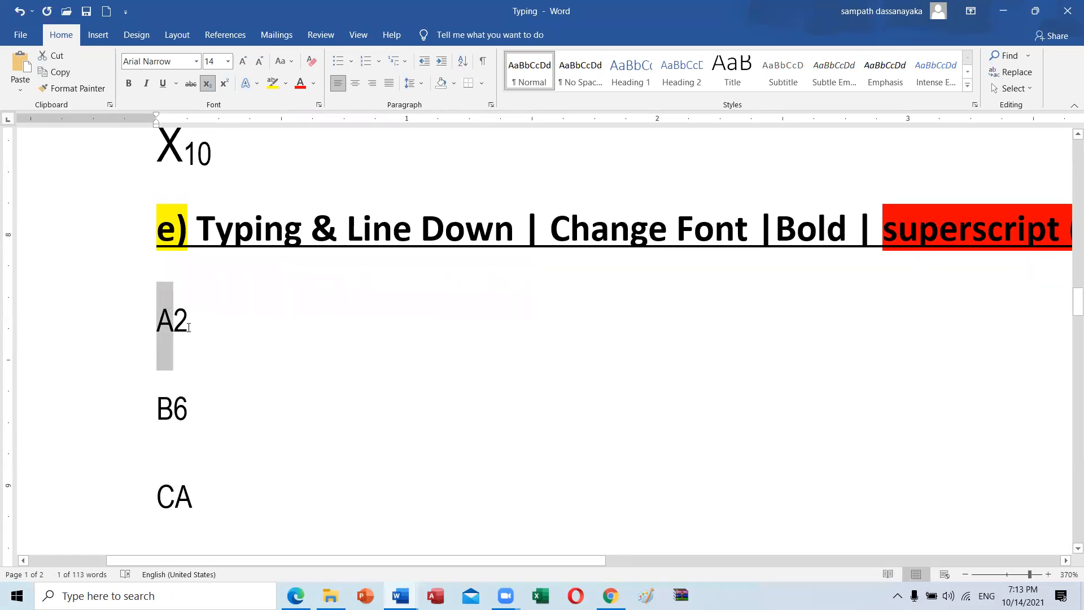
pyautogui.click(189, 326)
pyautogui.moveTo(189, 327); pyautogui.dragTo(174, 327)
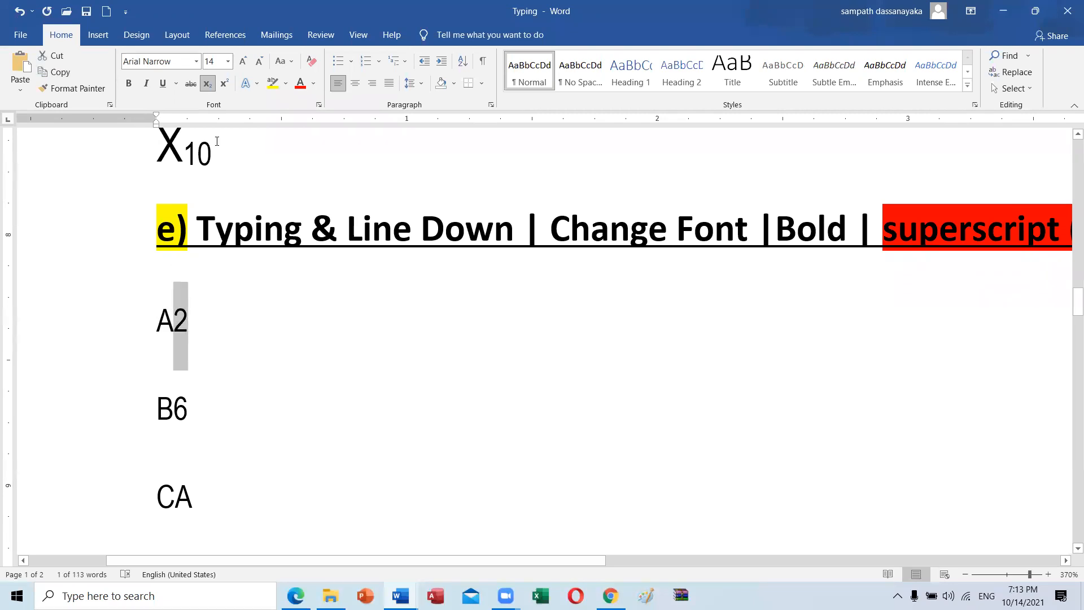
pyautogui.click(224, 87)
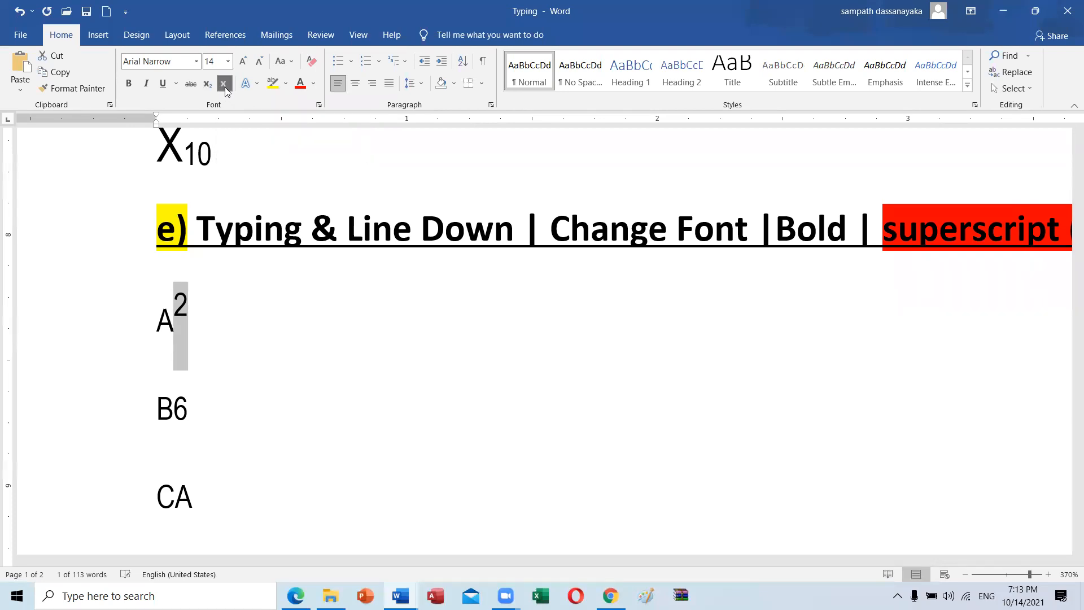
pyautogui.moveTo(201, 421); pyautogui.dragTo(173, 418)
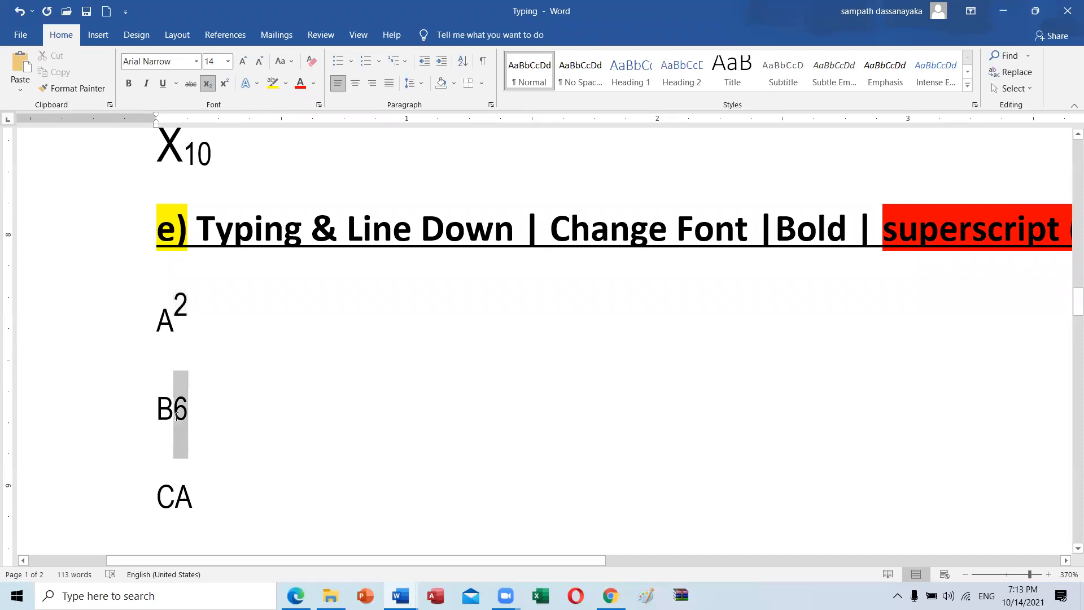
pyautogui.click(225, 84)
pyautogui.moveTo(194, 497); pyautogui.dragTo(174, 496)
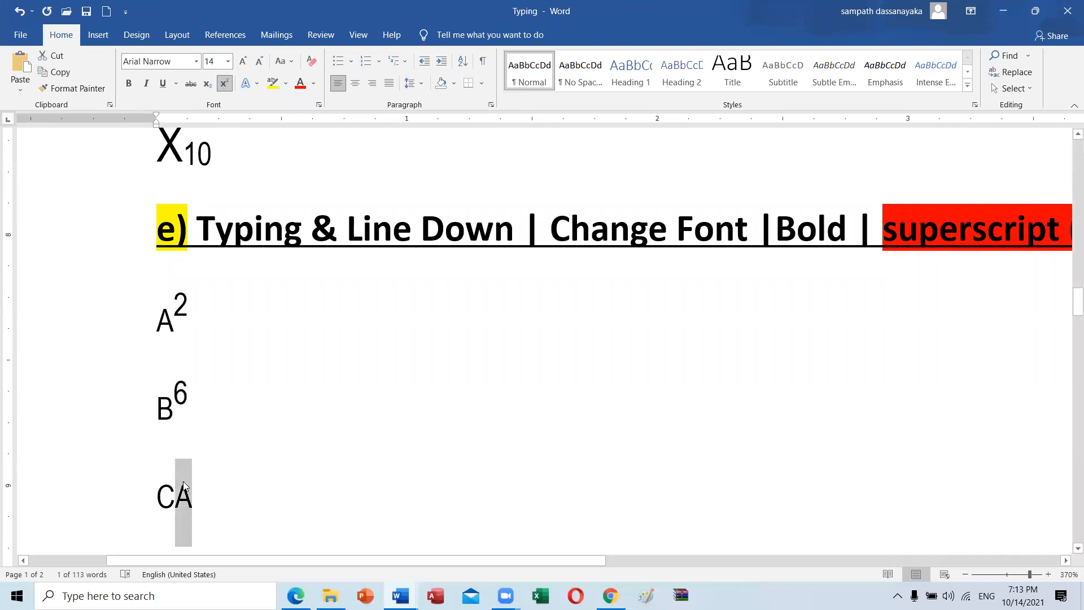
pyautogui.click(225, 83)
pyautogui.press('End')
pyautogui.press('Return')
pyautogui.write('DAB')
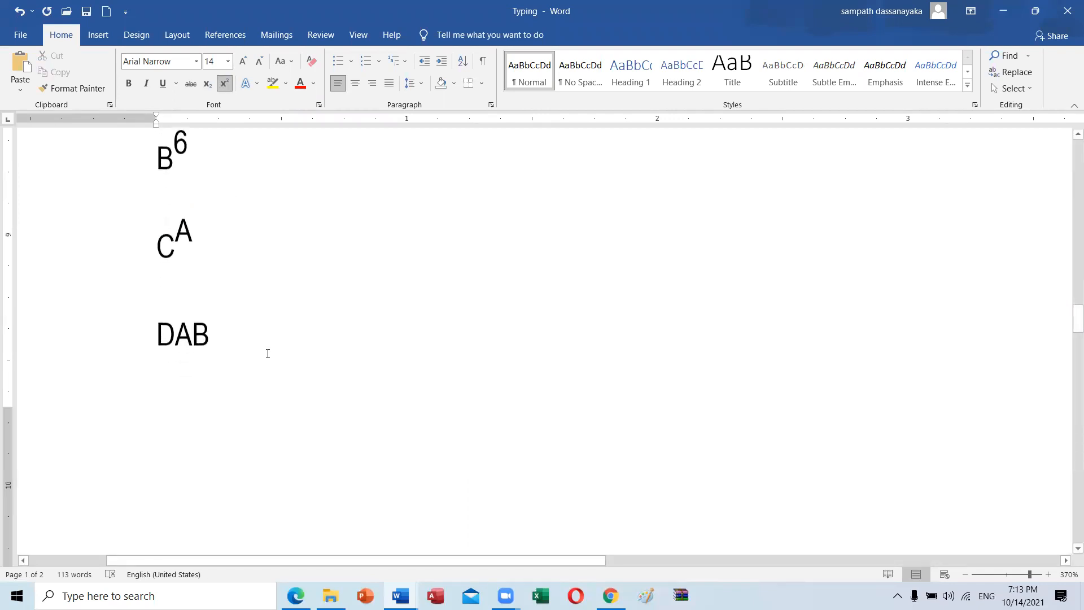
pyautogui.moveTo(210, 335); pyautogui.dragTo(175, 334)
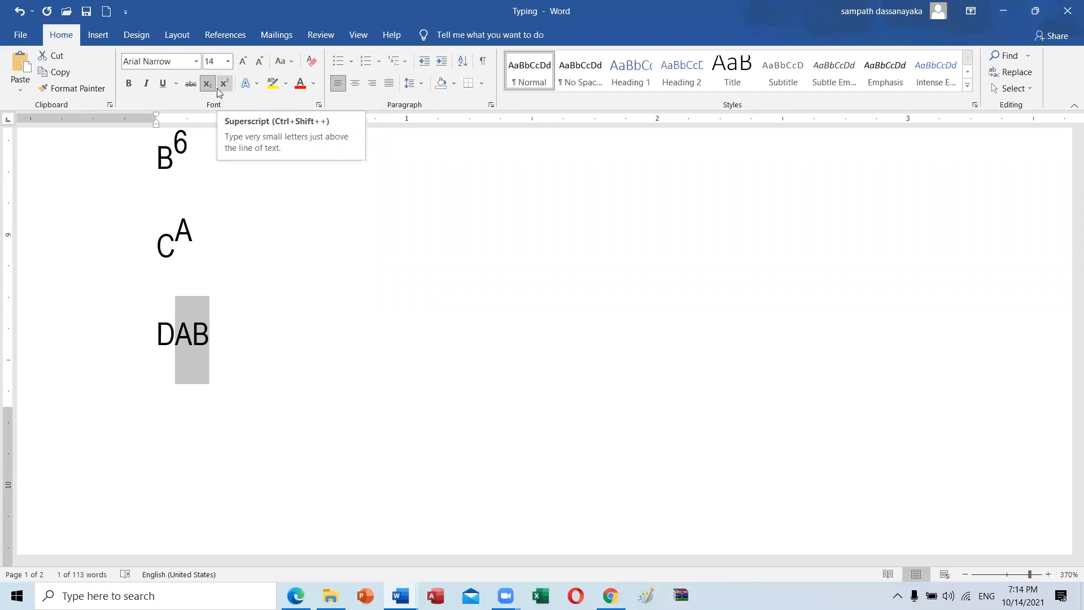
# - Duplicate the "Ctrl + = Subscript" line of the shortcut list on page 2 onto the line below it
pyautogui.scroll(-10, 342, 446)
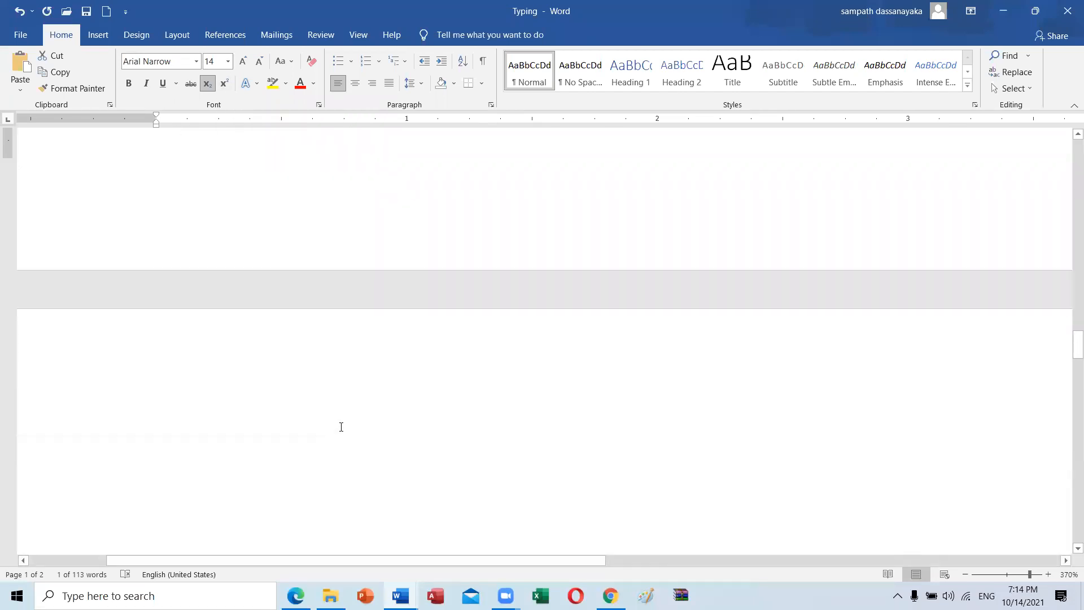
pyautogui.scroll(-5, 340, 426)
pyautogui.click(124, 325)
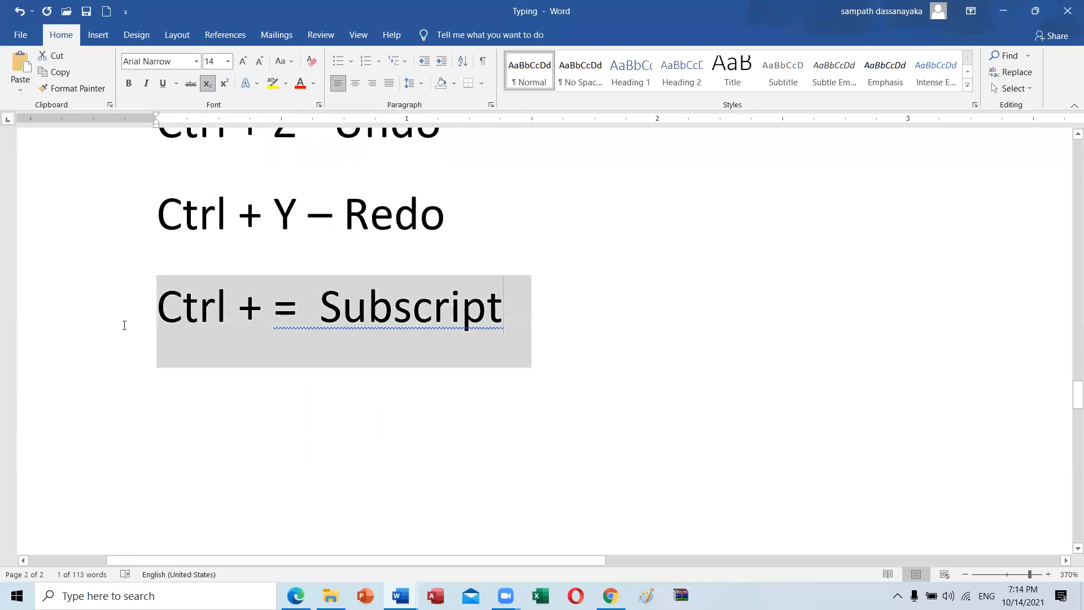
pyautogui.hotkey('ctrl', 'c')
pyautogui.click(169, 390)
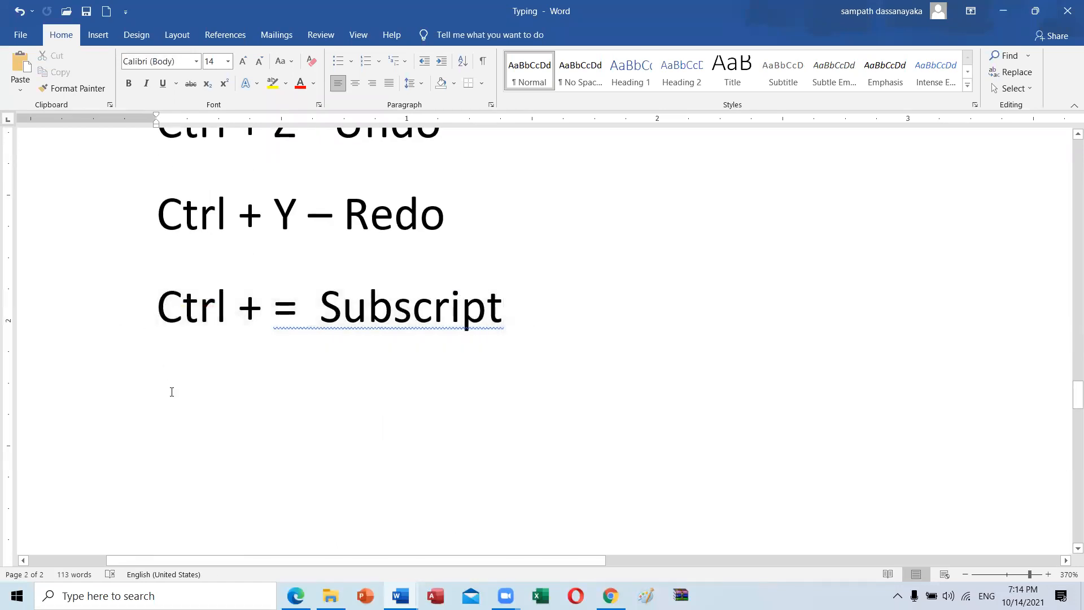
pyautogui.hotkey('ctrl', 'v')
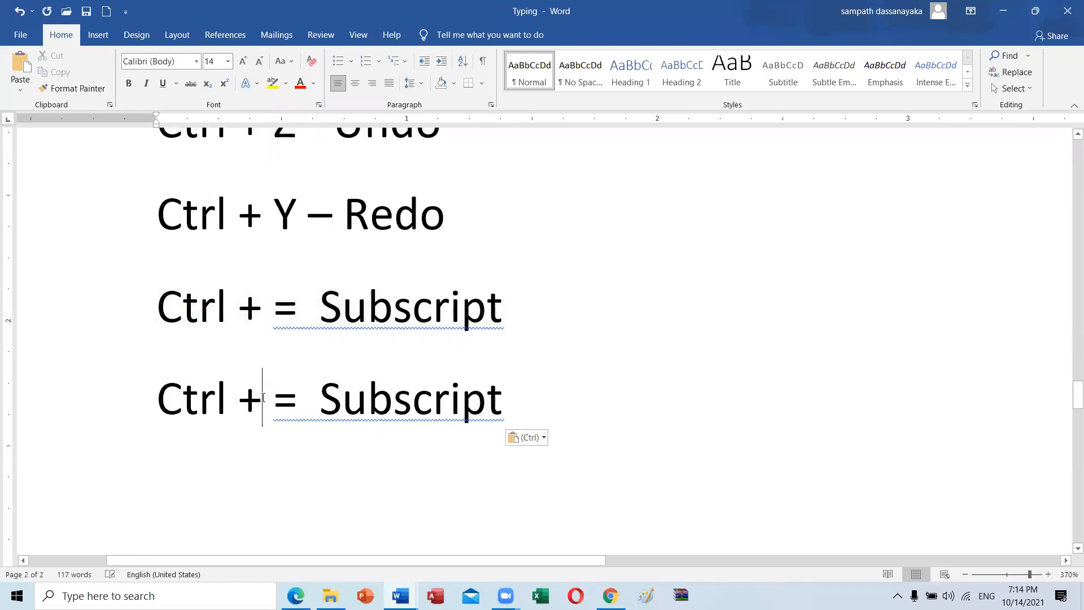
# - Insert "Shift + +" after "Ctrl +" in the copied shortcut line
pyautogui.write('S')
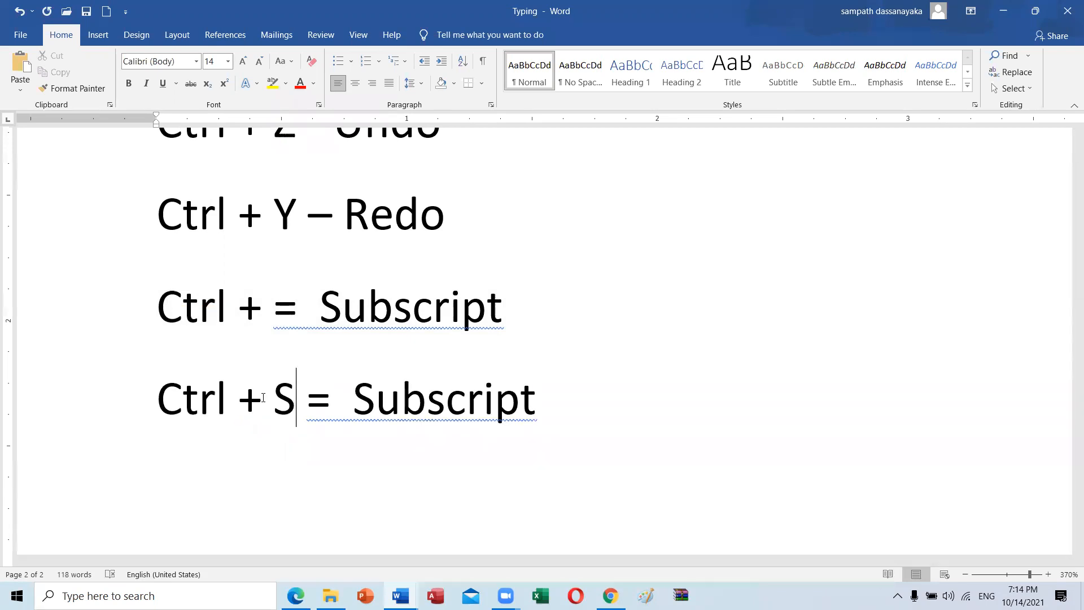
pyautogui.write('f')
pyautogui.press('BackSpace')
pyautogui.write('hift')
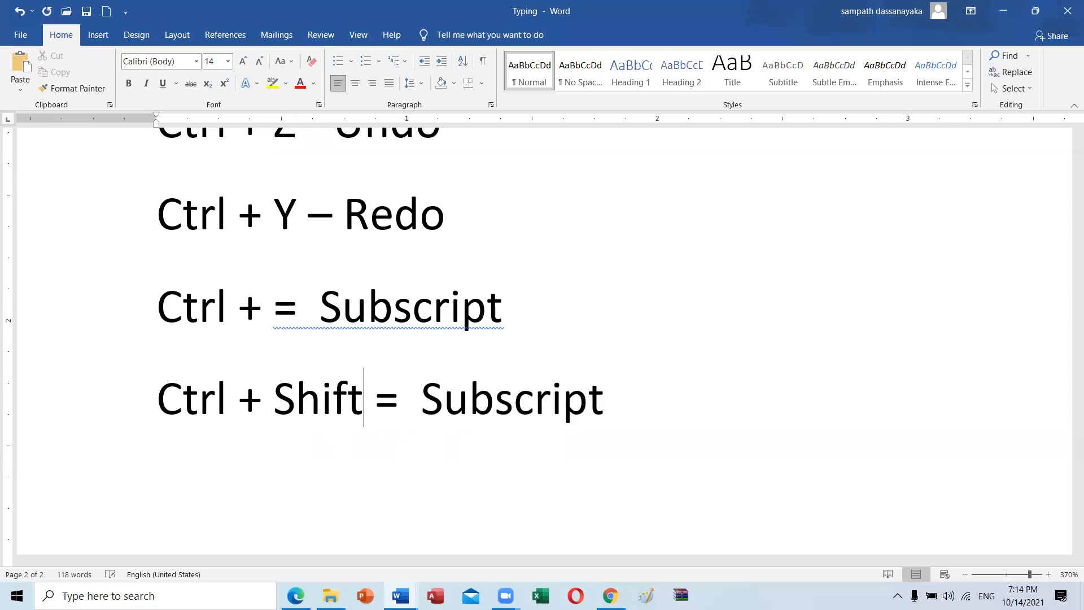
pyautogui.write(' =')
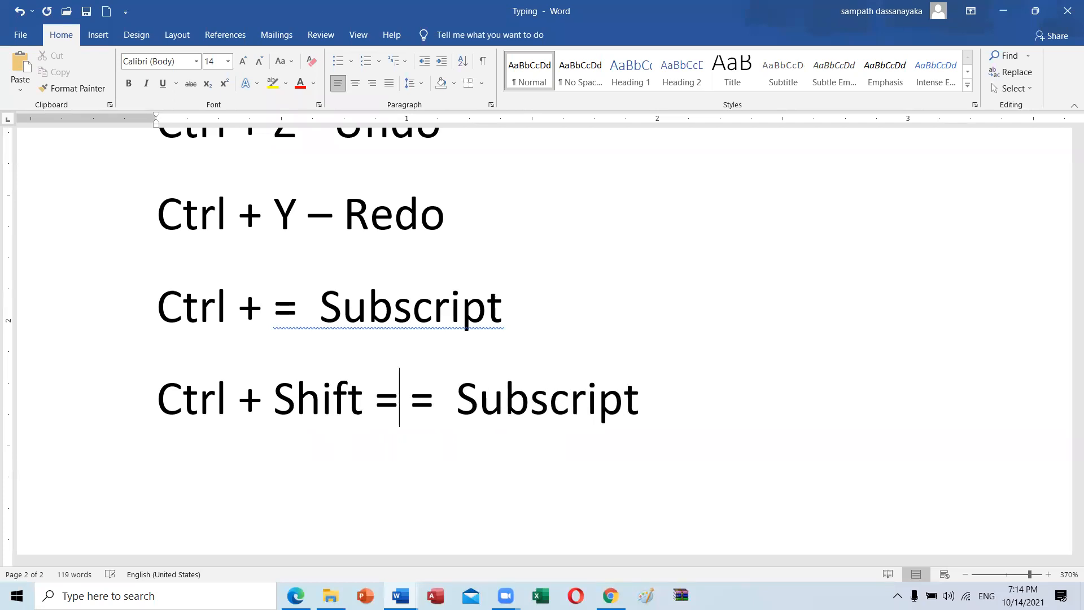
pyautogui.press('BackSpace')
pyautogui.write('+ +')
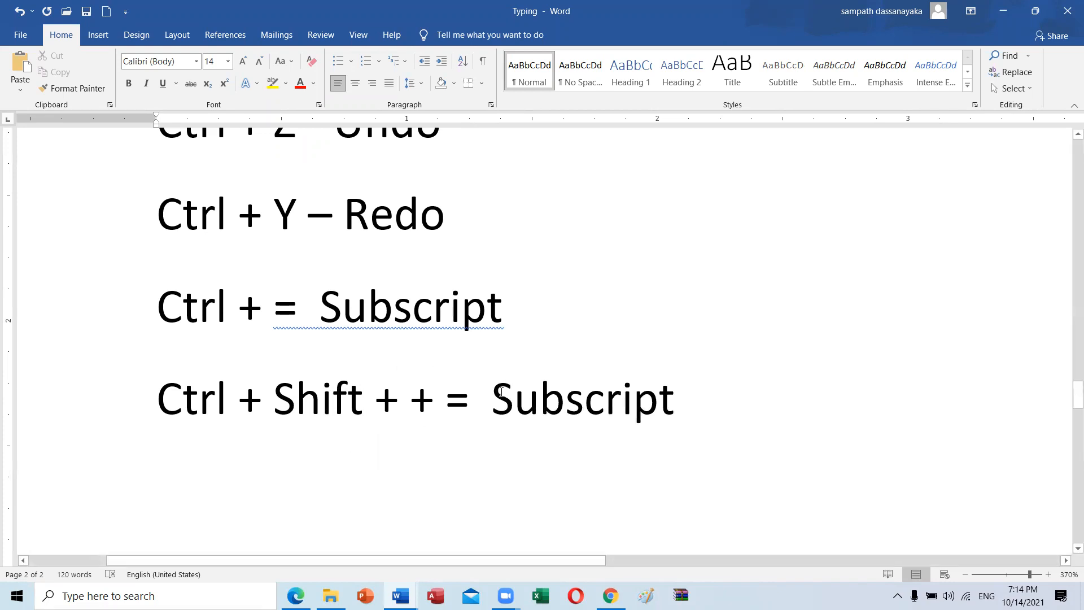
# - Replace the word "Subscript" in the copied shortcut line with "Superscript"
pyautogui.moveTo(504, 388); pyautogui.dragTo(674, 384)
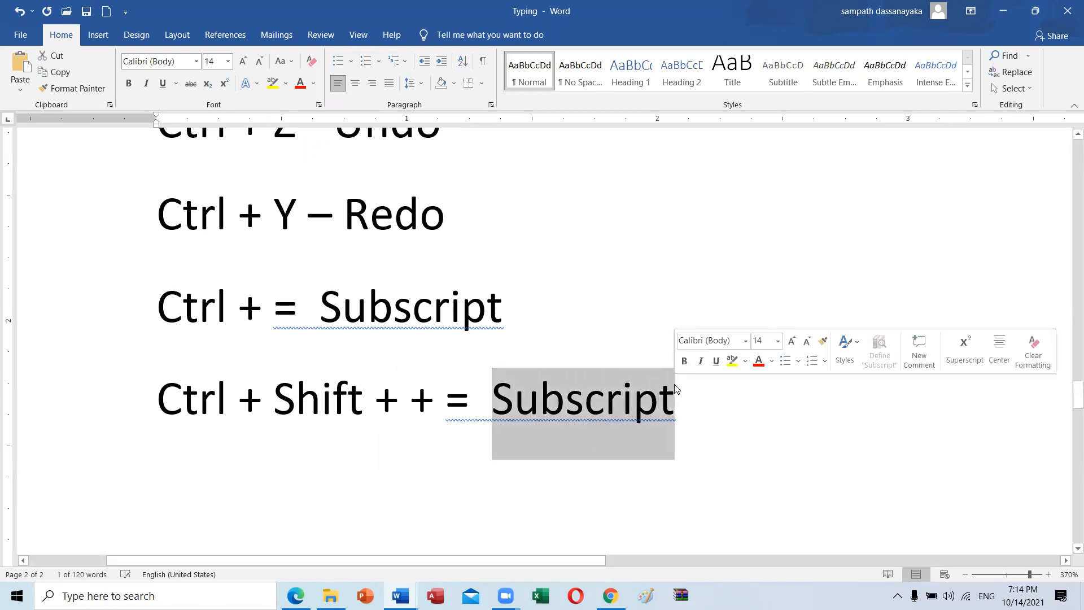
pyautogui.write('uper')
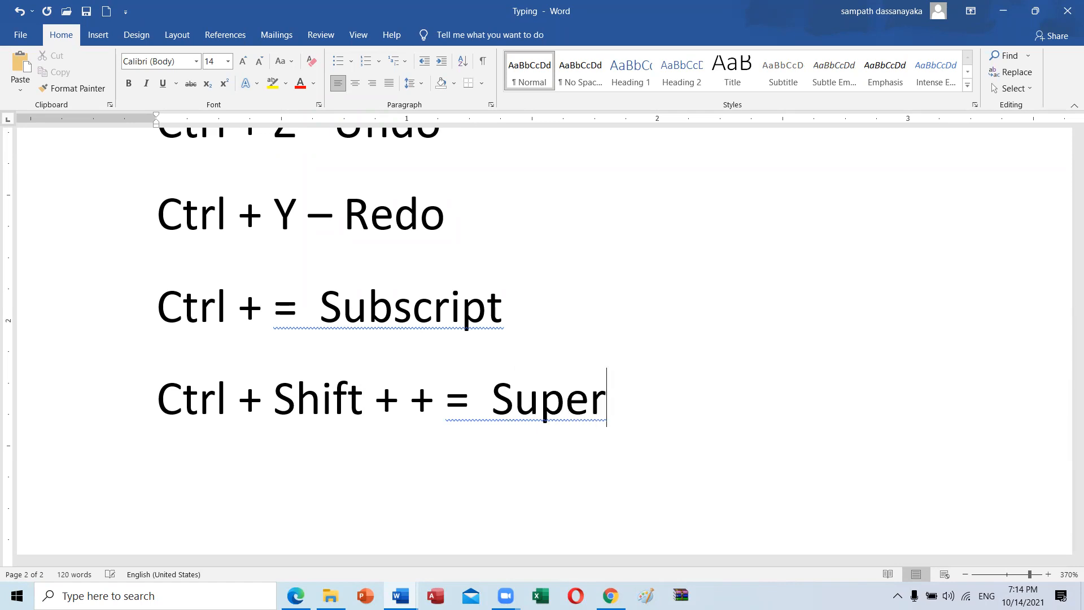
pyautogui.write('script')
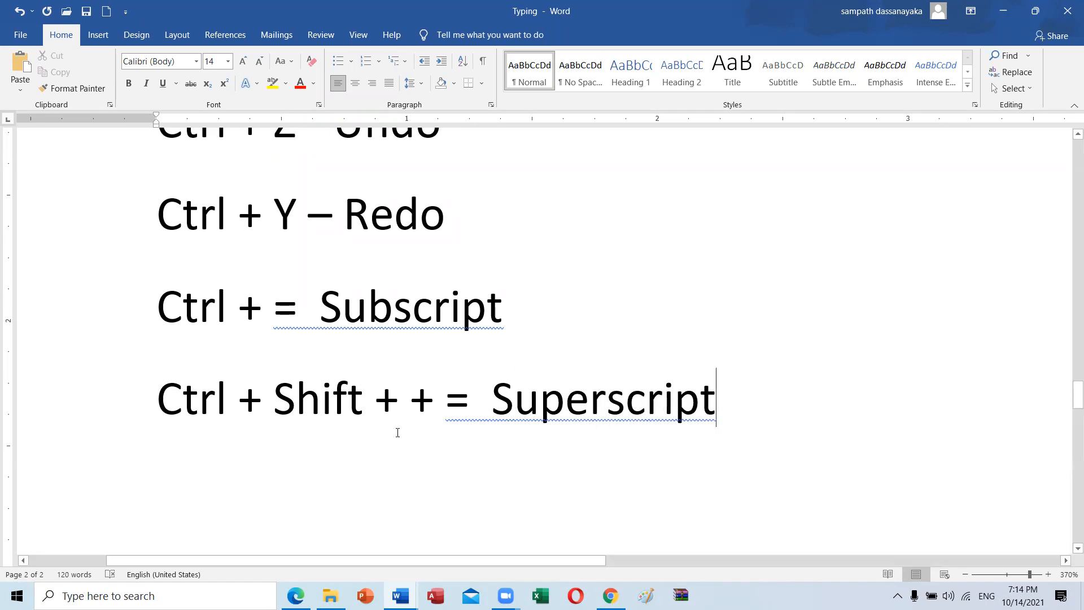
pyautogui.press('Return')
# - Review the keyboard shortcut list on page 2, including the paste, undo, redo, subscript and superscript entries
pyautogui.moveTo(445, 411); pyautogui.dragTo(186, 418)
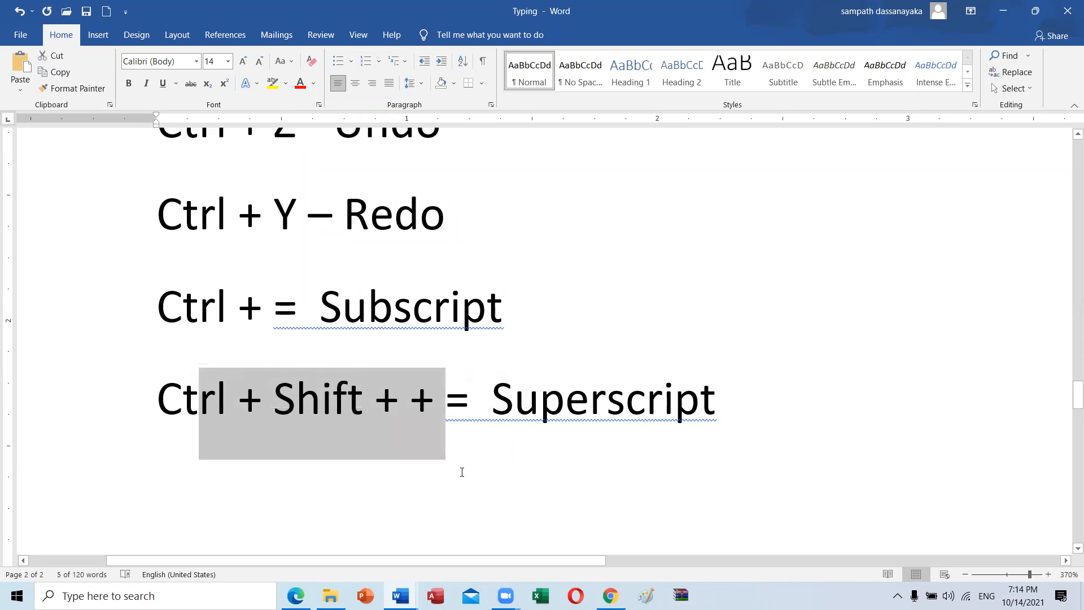
pyautogui.click(278, 447)
pyautogui.scroll(4, 265, 436)
pyautogui.scroll(-4, 265, 435)
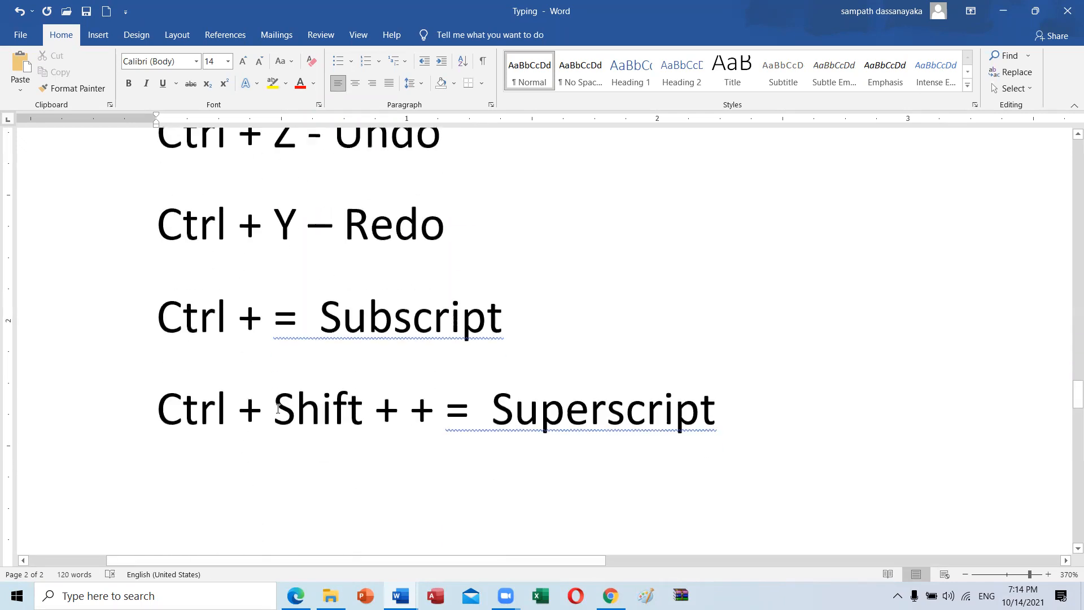
pyautogui.click(317, 325)
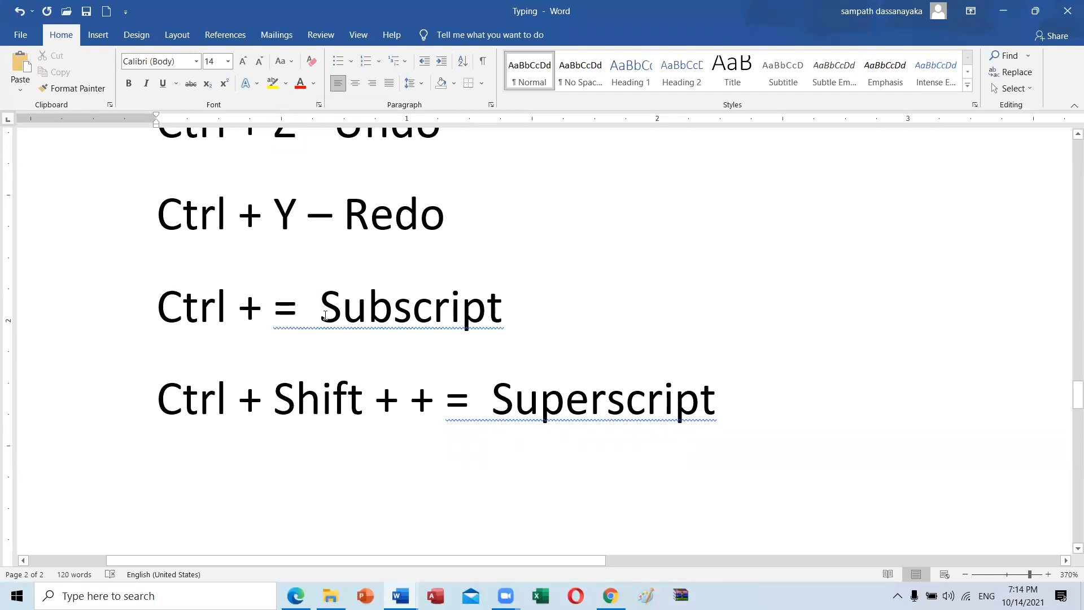
pyautogui.scroll(4, 373, 392)
pyautogui.scroll(-2, 380, 399)
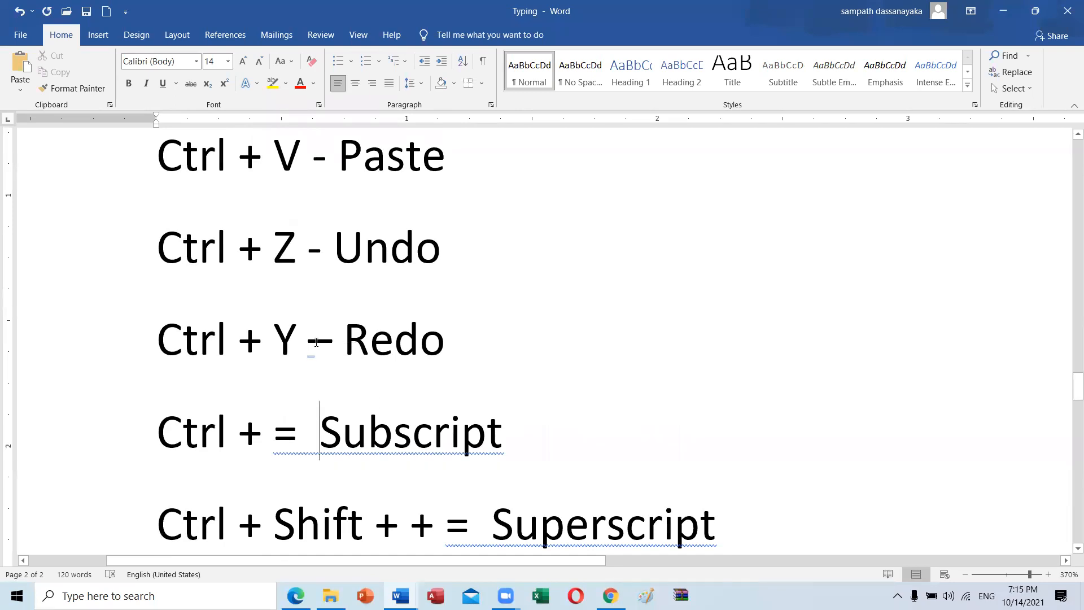
pyautogui.scroll(3, 318, 348)
pyautogui.scroll(-1, 318, 347)
pyautogui.scroll(-4, 319, 347)
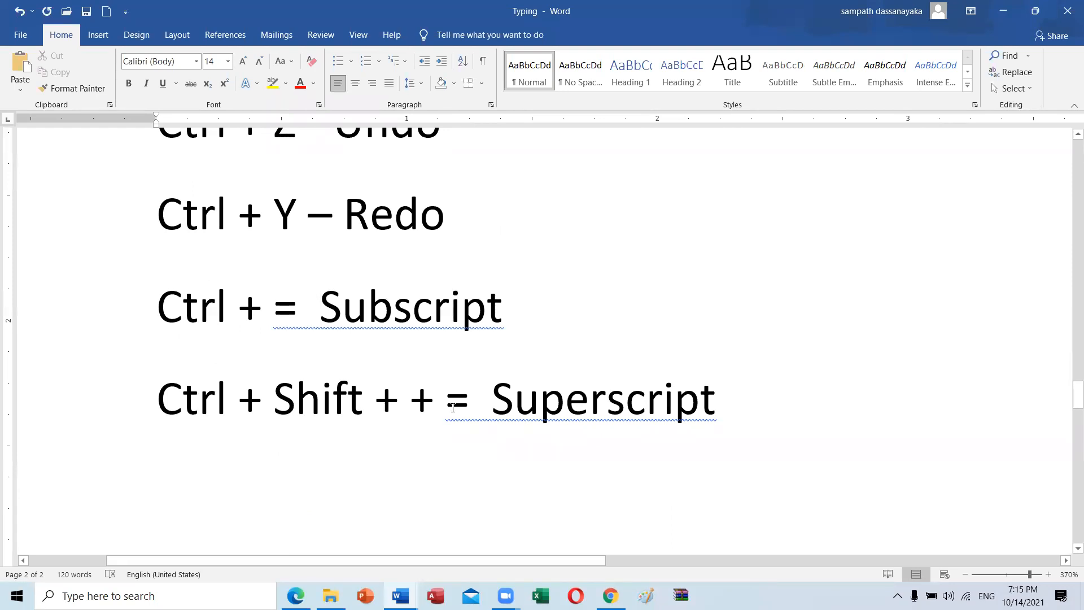
# - Format the AB in the DAB line of section e) as superscript
pyautogui.scroll(5, 447, 406)
pyautogui.scroll(10, 439, 411)
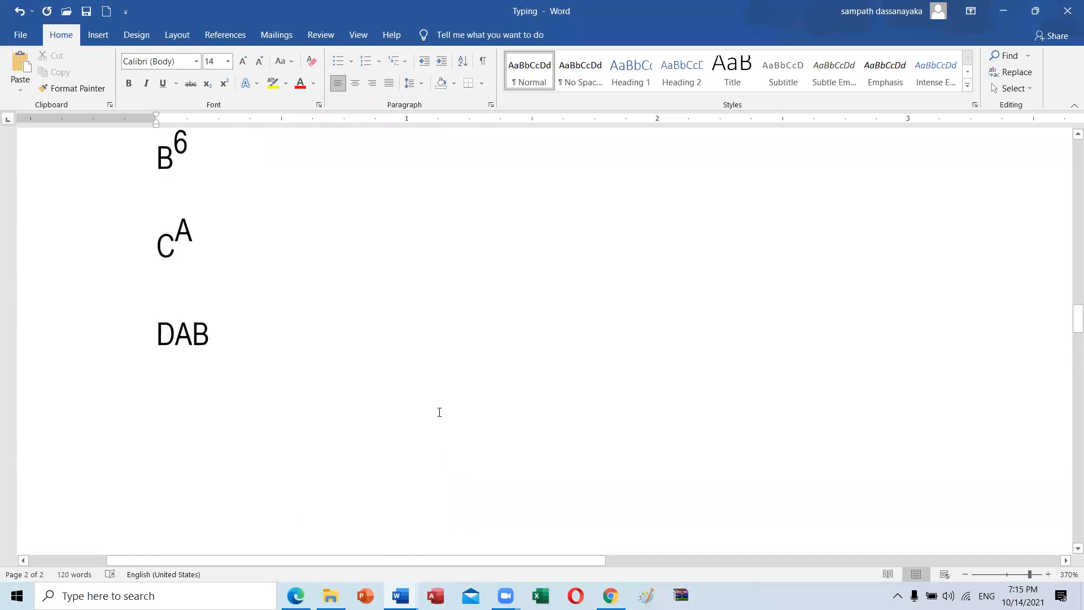
pyautogui.scroll(-4, 446, 409)
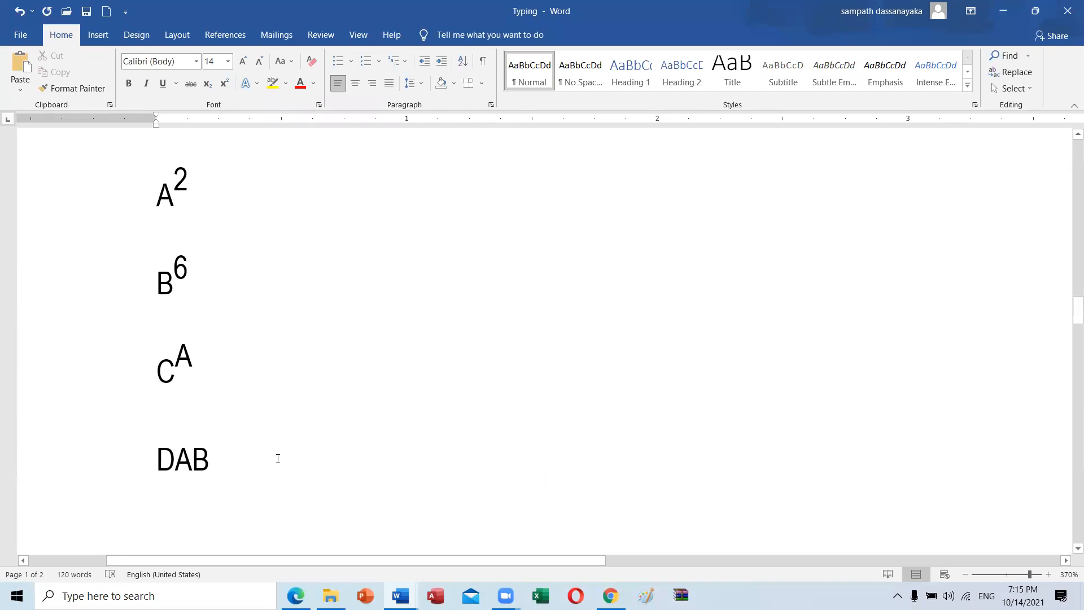
pyautogui.click(194, 420)
pyautogui.click(180, 424)
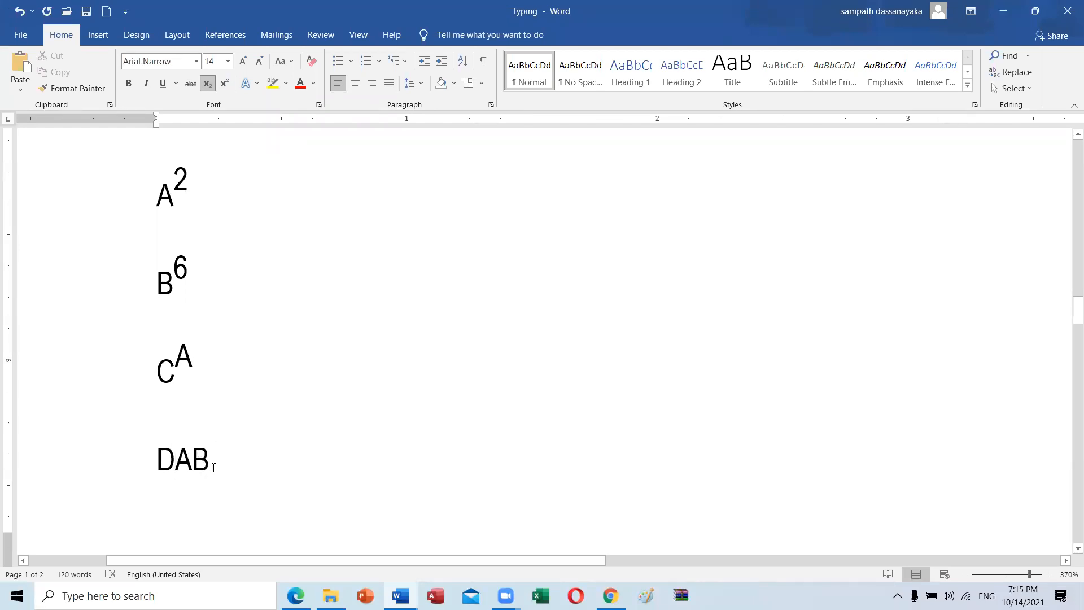
pyautogui.moveTo(213, 467); pyautogui.dragTo(175, 467)
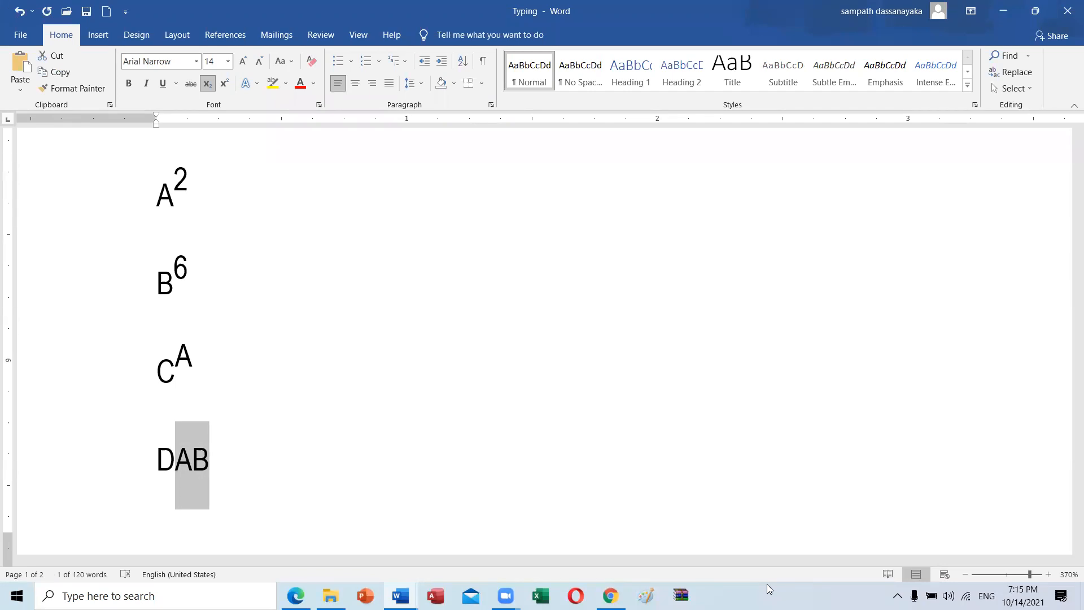
pyautogui.hotkey('ctrl', 'shift', '=')
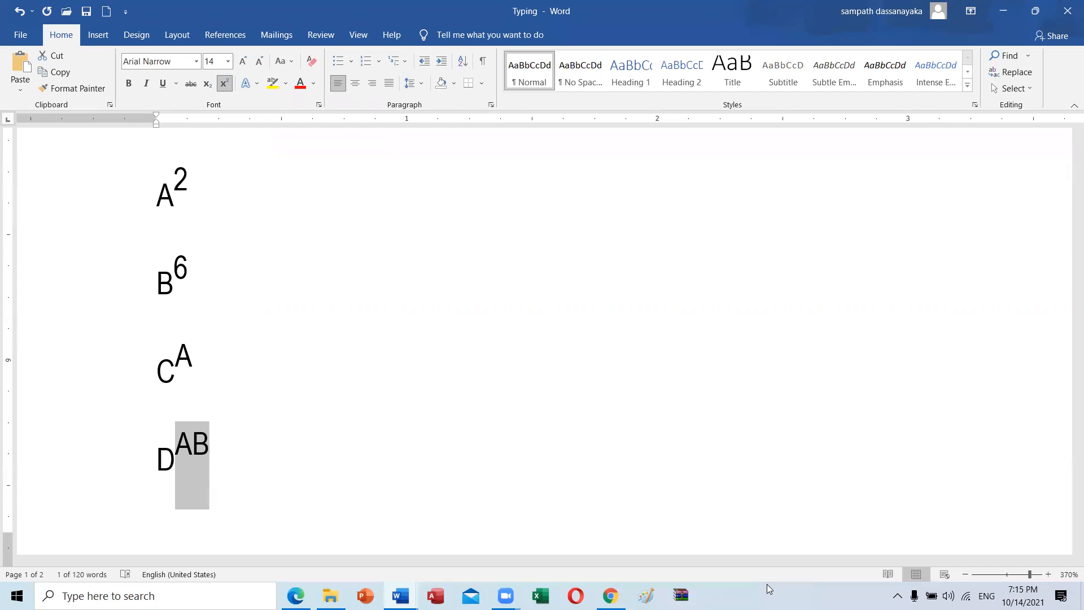
# - Undo, redo and again undo the superscript on AB, and reapply the superscript
pyautogui.hotkey('ctrl', 'z')
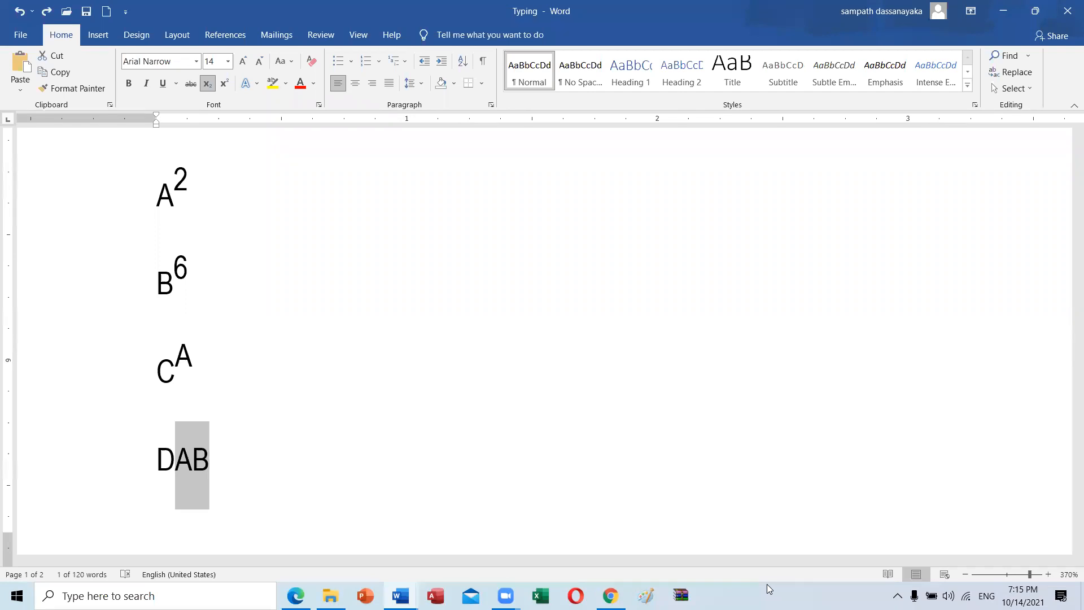
pyautogui.hotkey('ctrl', 'y')
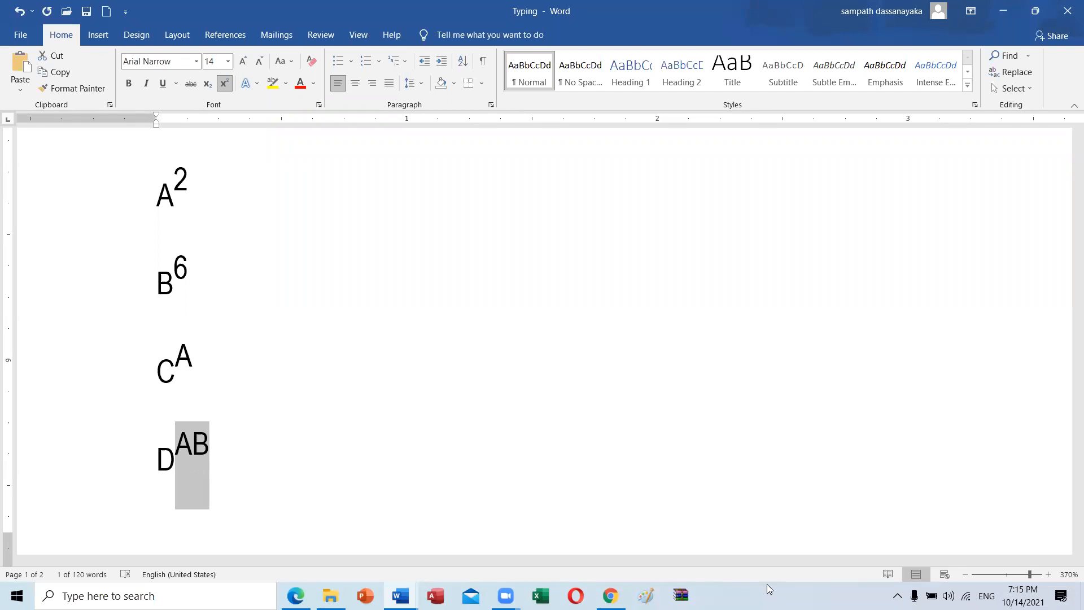
pyautogui.hotkey('ctrl', 'z')
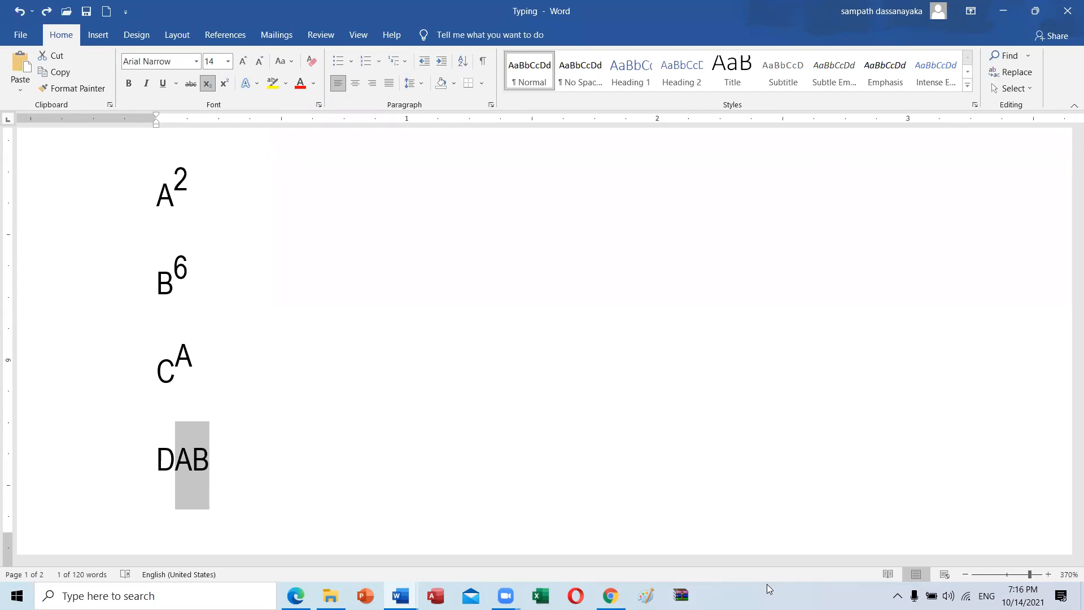
pyautogui.hotkey('ctrl', 'shift', '+')
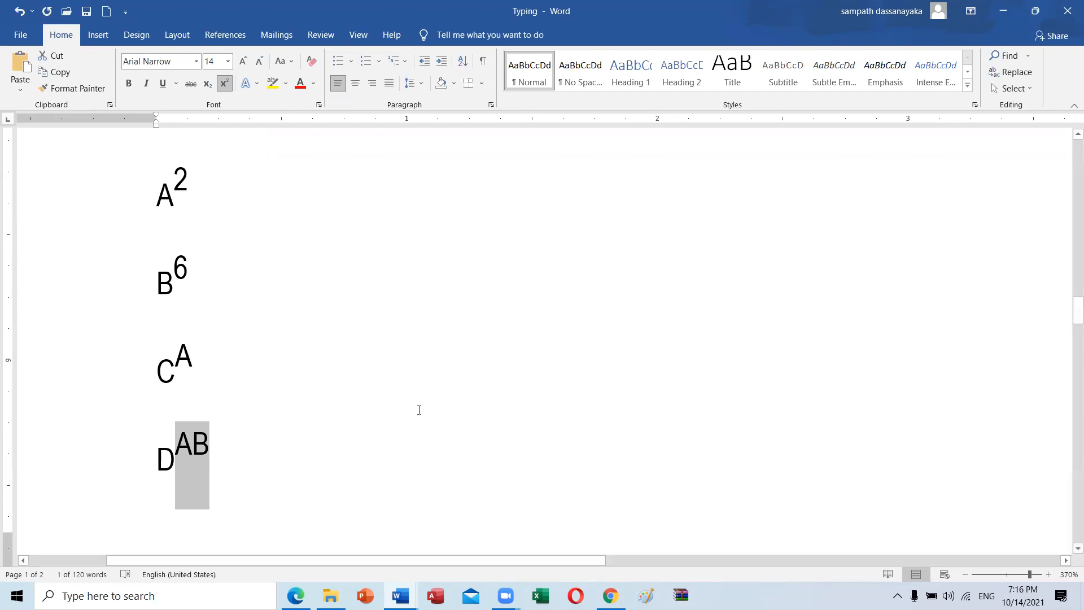
# - Examine the superscript lines in section e), the shortcut list and the overall layout of both pages
pyautogui.scroll(10, 254, 358)
pyautogui.scroll(-10, 256, 344)
pyautogui.scroll(4, 255, 344)
pyautogui.scroll(4, 255, 345)
pyautogui.scroll(-10, 253, 343)
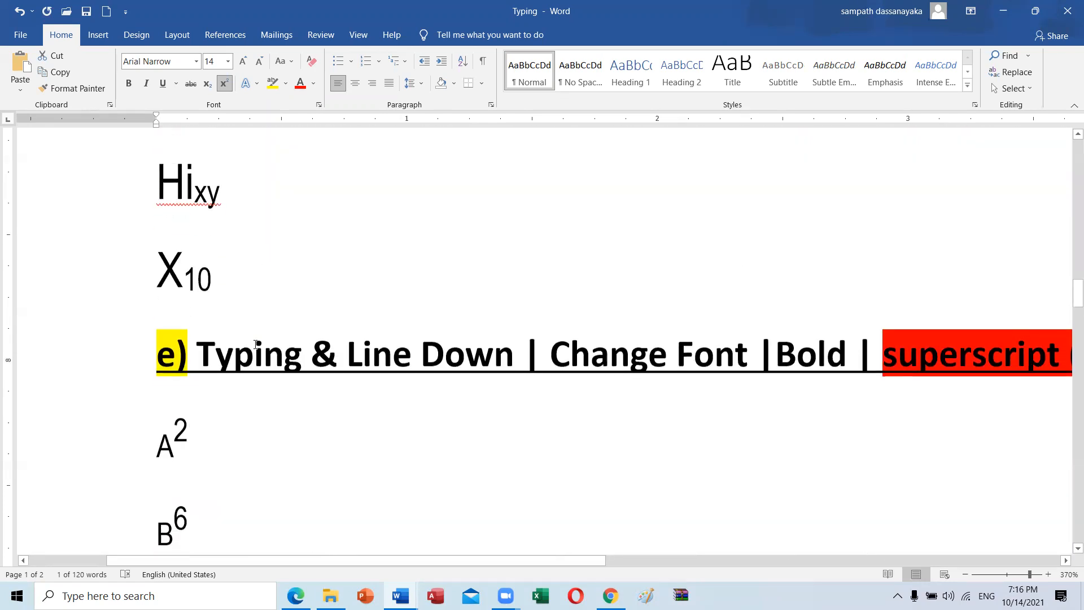
pyautogui.scroll(5, 251, 323)
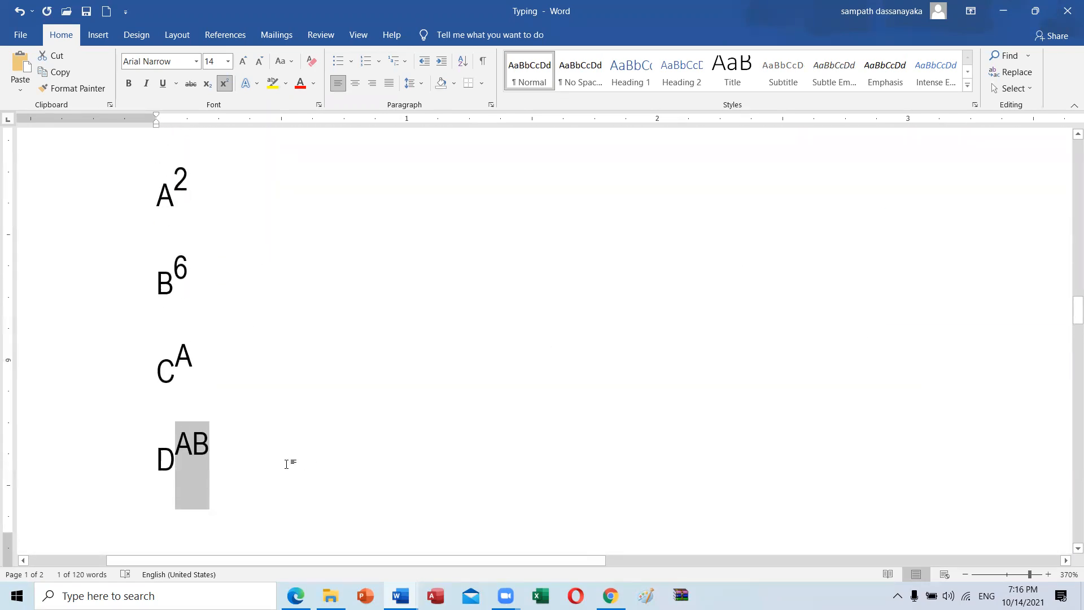
pyautogui.scroll(-3, 254, 429)
pyautogui.keyDown('ctrl'); pyautogui.scroll(-2, 256, 392); pyautogui.keyUp('ctrl')
pyautogui.click(259, 367)
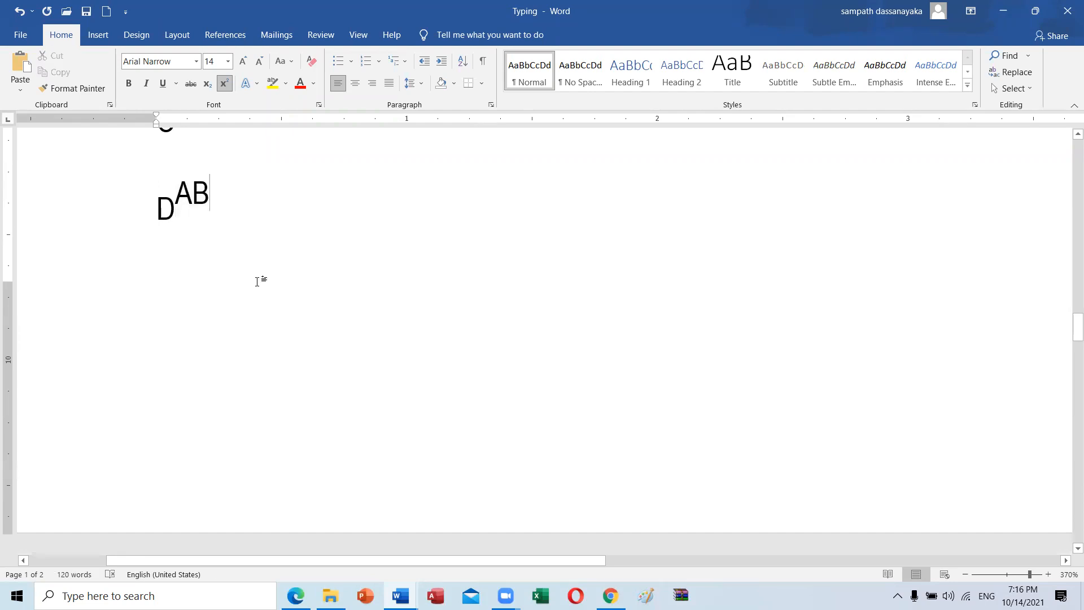
pyautogui.keyDown('ctrl'); pyautogui.scroll(-16, 281, 304); pyautogui.keyUp('ctrl')
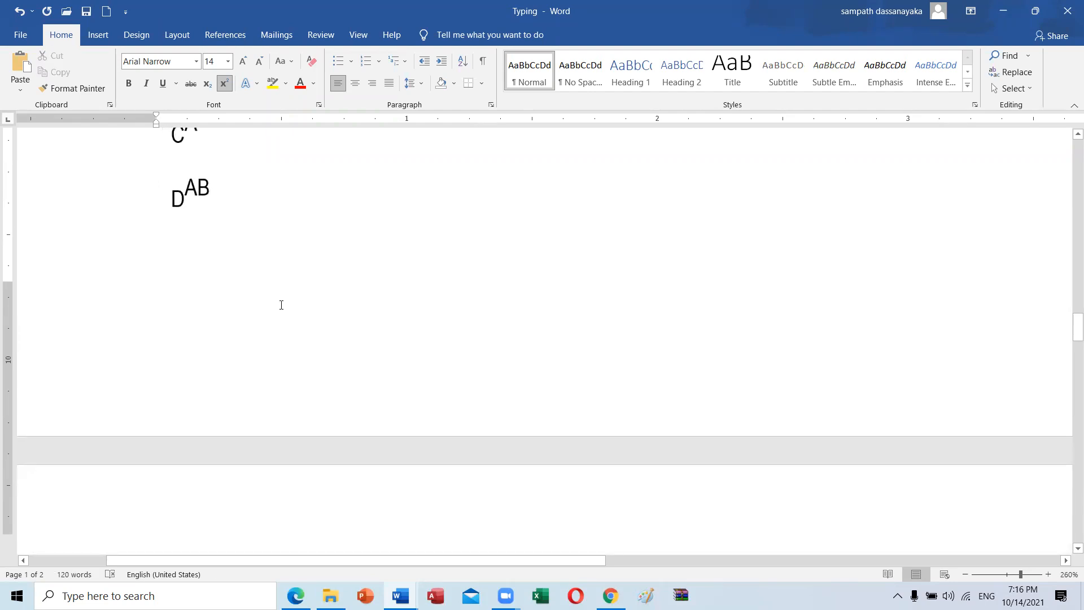
pyautogui.keyDown('ctrl'); pyautogui.scroll(-5, 282, 305); pyautogui.keyUp('ctrl')
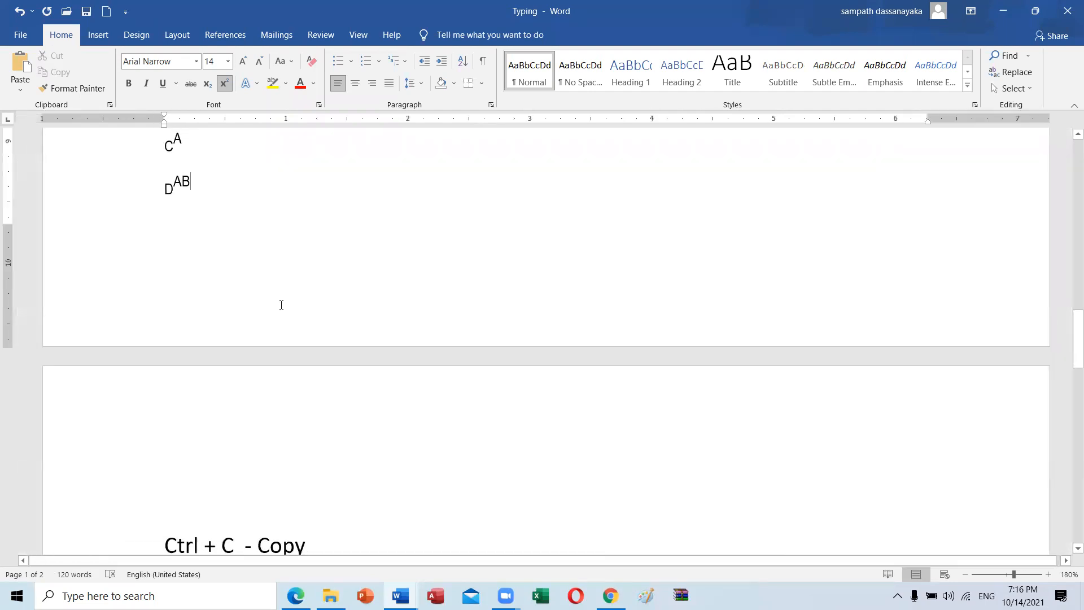
pyautogui.keyDown('ctrl'); pyautogui.scroll(-3, 281, 305); pyautogui.keyUp('ctrl')
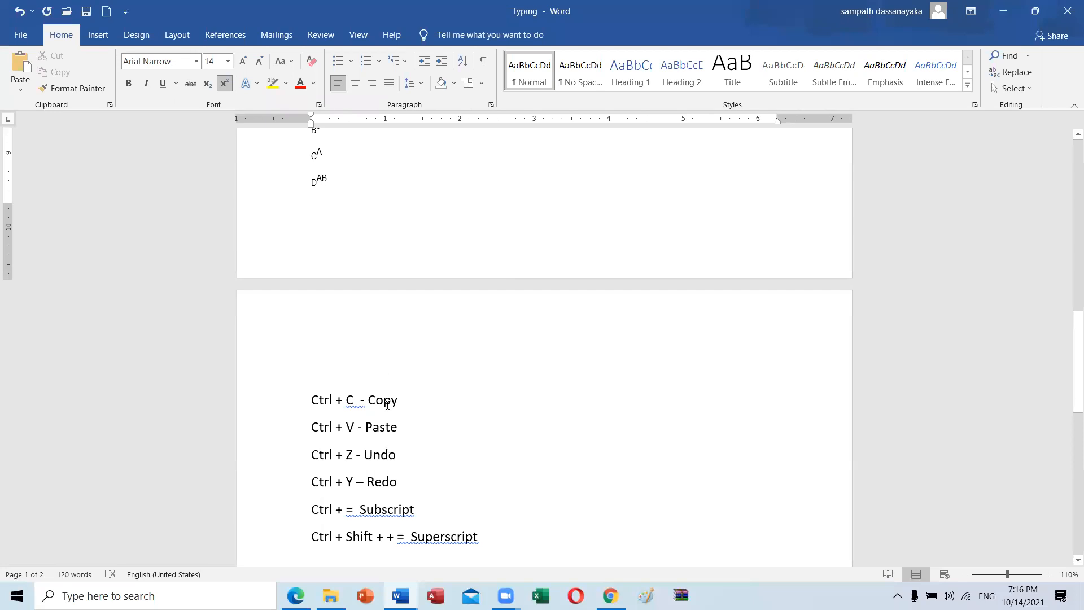
pyautogui.keyDown('ctrl'); pyautogui.scroll(-8, 604, 416); pyautogui.keyUp('ctrl')
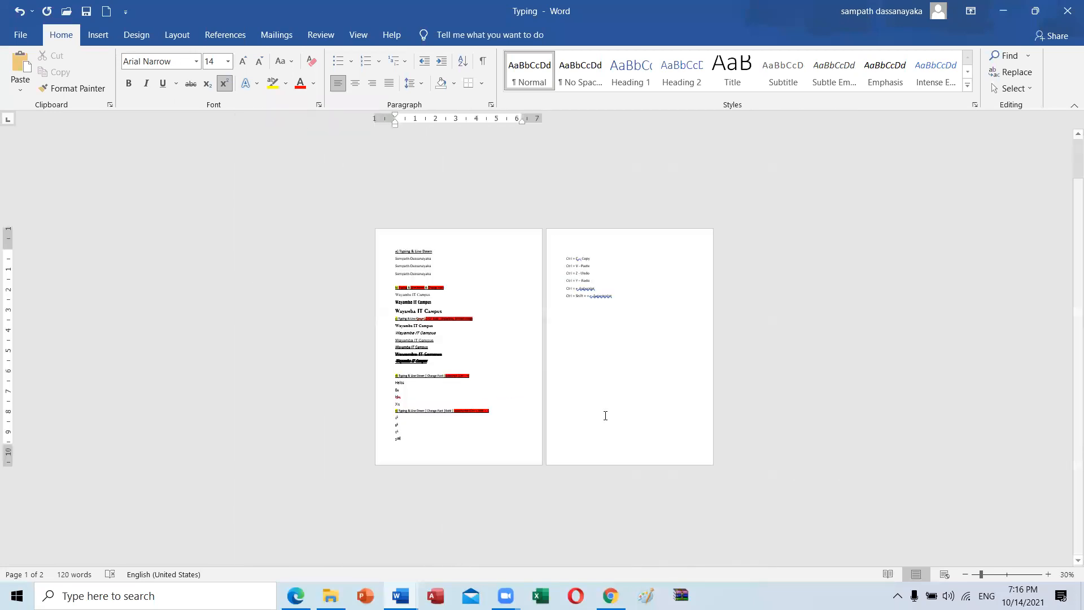
pyautogui.keyDown('ctrl'); pyautogui.scroll(4, 389, 494); pyautogui.keyUp('ctrl')
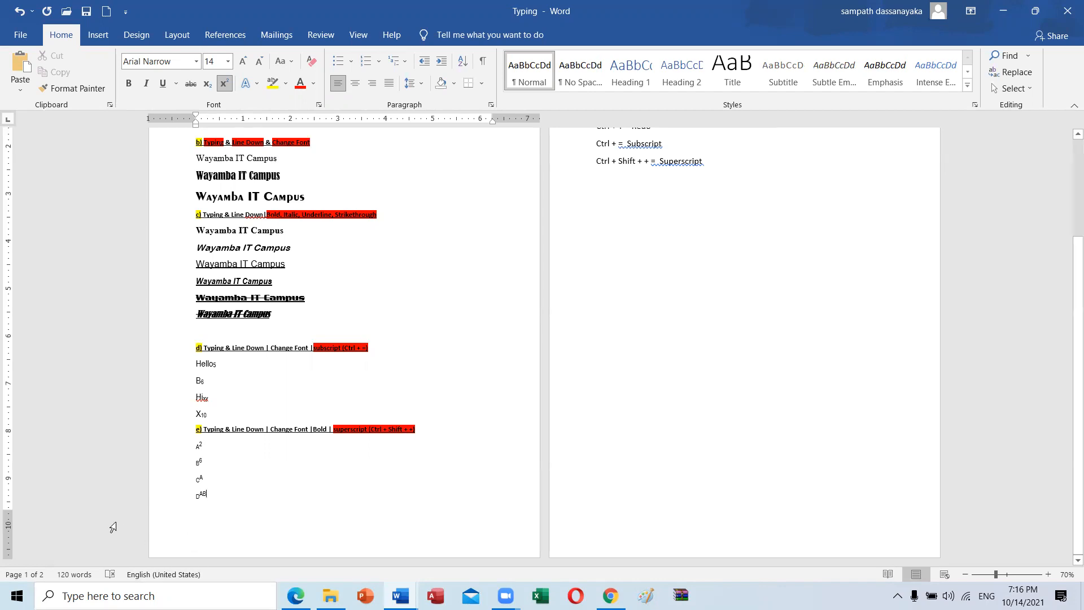
# - Insert empty lines above the shortcut list on page 2 until the list moves to page 4
pyautogui.moveTo(13, 511); pyautogui.dragTo(13, 510)
pyautogui.press('Return')
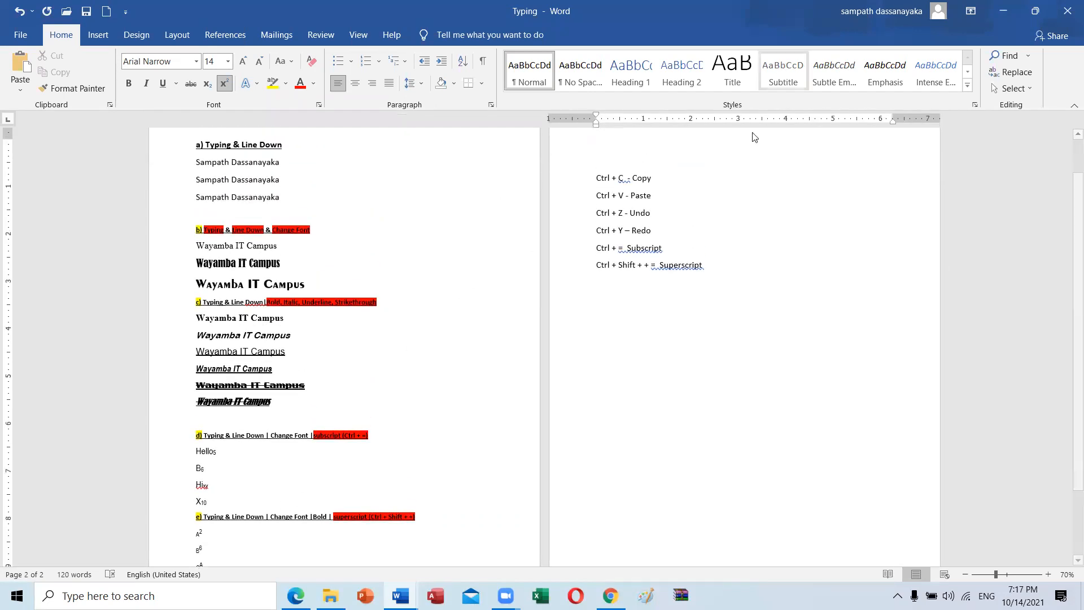
pyautogui.scroll(1, 706, 183)
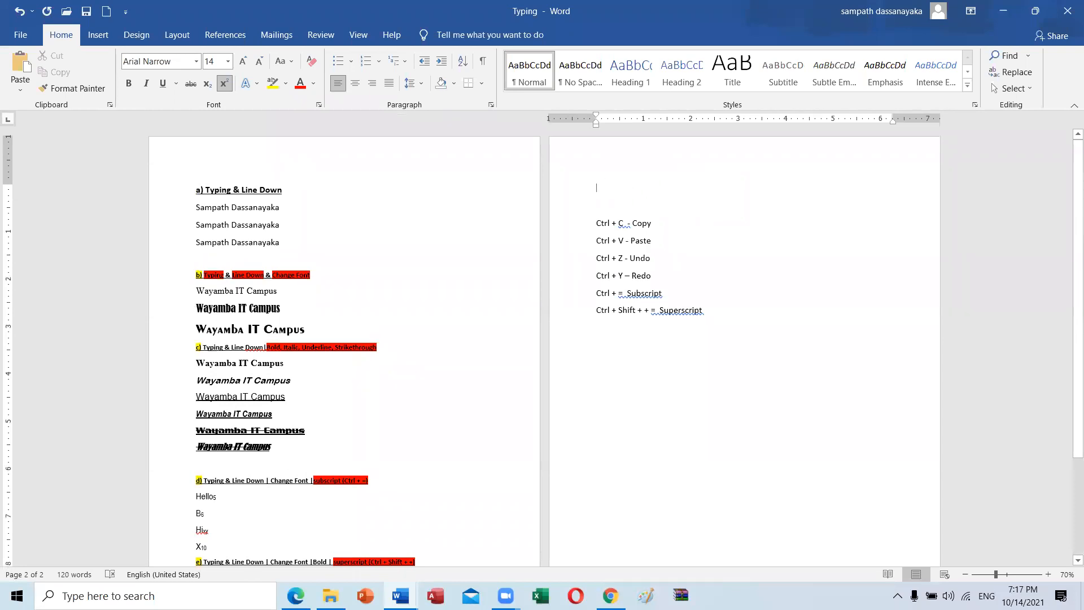
pyautogui.press('Return')
pyautogui.press('Return')
pyautogui.press('Return')
pyautogui.press('Return')
pyautogui.press('Return')
pyautogui.press('Return')
pyautogui.press('Return')
pyautogui.press('Return')
pyautogui.press('Return')
pyautogui.press('Return')
pyautogui.press('Return')
pyautogui.press('Return')
pyautogui.press('Return')
pyautogui.press('Return')
pyautogui.press('Return')
pyautogui.press('Return')
pyautogui.press('Return')
pyautogui.press('Return')
pyautogui.press('Return')
pyautogui.press('Return')
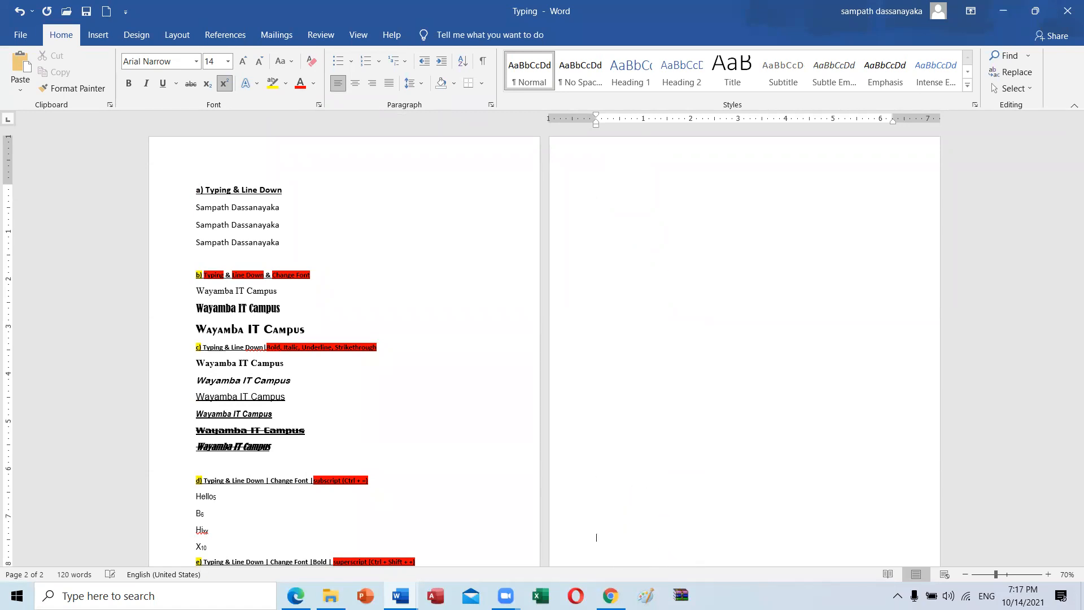
pyautogui.press('Return')
pyautogui.press('Return')
pyautogui.press('Return')
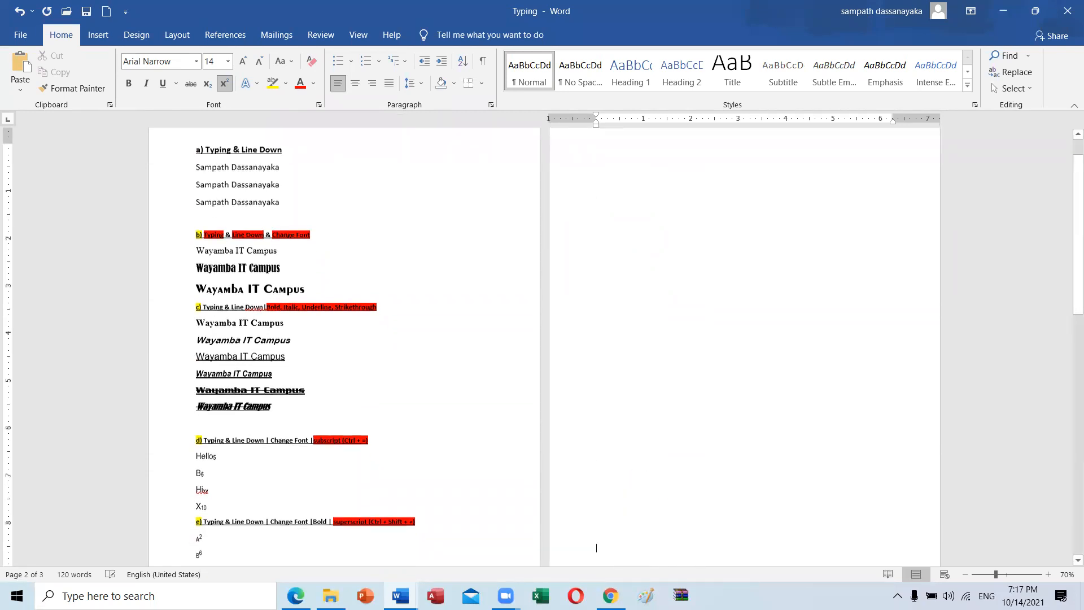
pyautogui.press('Return')
pyautogui.press('Return')
pyautogui.press('Return')
pyautogui.press('Return')
pyautogui.press('Return')
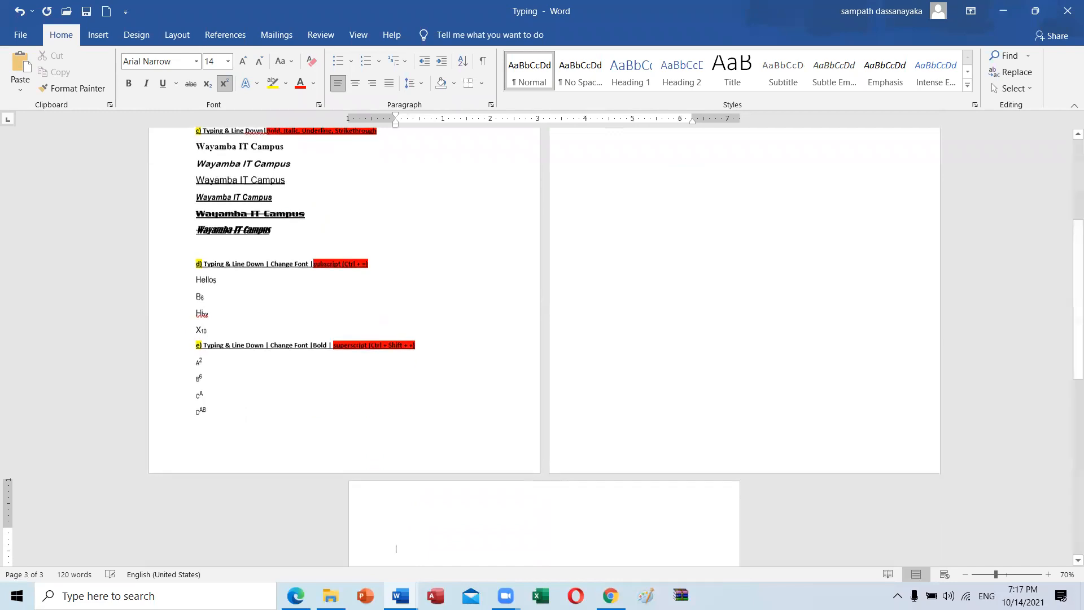
pyautogui.press('Return')
pyautogui.press('Return')
pyautogui.press('Return')
pyautogui.press('Return')
pyautogui.press('Return')
pyautogui.press('Return')
pyautogui.press('Return')
pyautogui.press('Return')
pyautogui.press('Return')
pyautogui.press('Return')
pyautogui.press('Return')
pyautogui.press('Return')
pyautogui.press('Return')
pyautogui.press('Return')
pyautogui.press('Return')
pyautogui.press('Return')
pyautogui.press('Return')
pyautogui.press('Return')
pyautogui.press('Return')
pyautogui.press('Return')
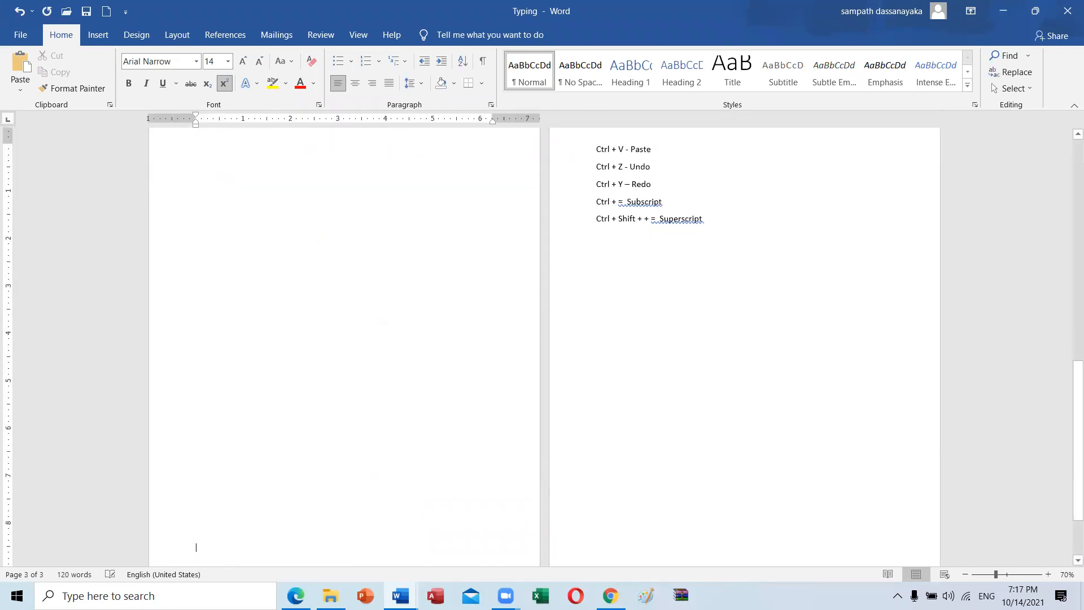
pyautogui.keyDown('ctrl'); pyautogui.scroll(-5, 445, 286); pyautogui.keyUp('ctrl')
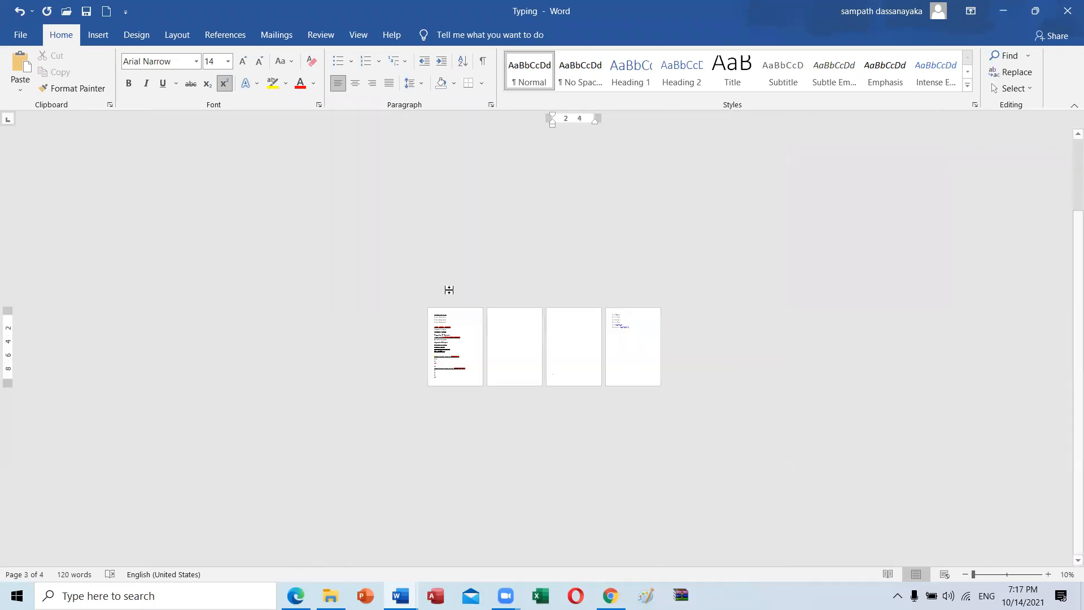
pyautogui.keyDown('ctrl'); pyautogui.scroll(2, 489, 329); pyautogui.keyUp('ctrl')
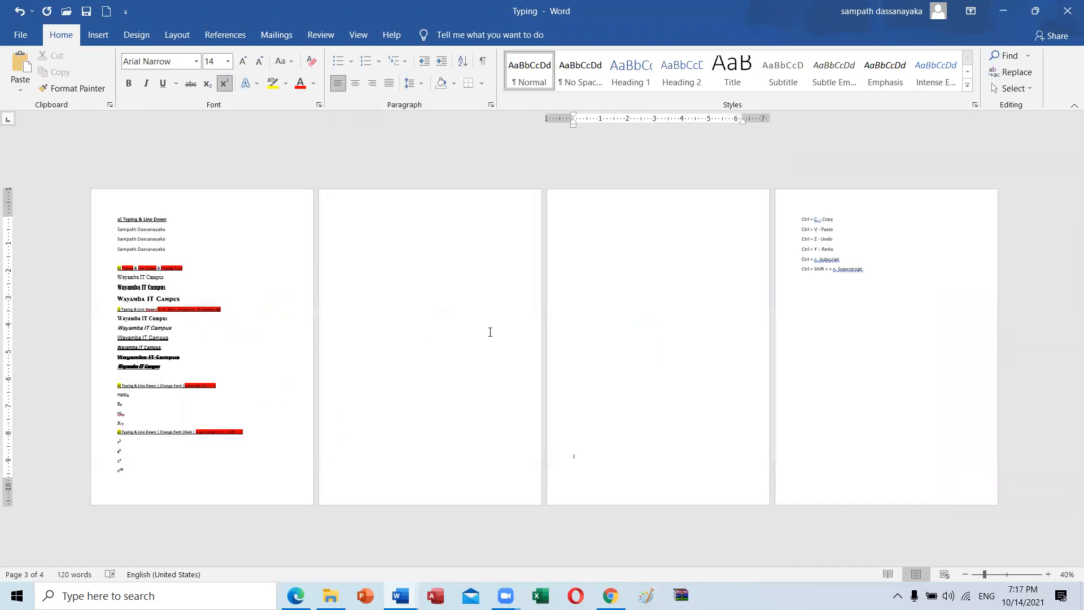
# - Move the whole keyboard shortcut list from page 4 to the first line of page 2
pyautogui.click(381, 287)
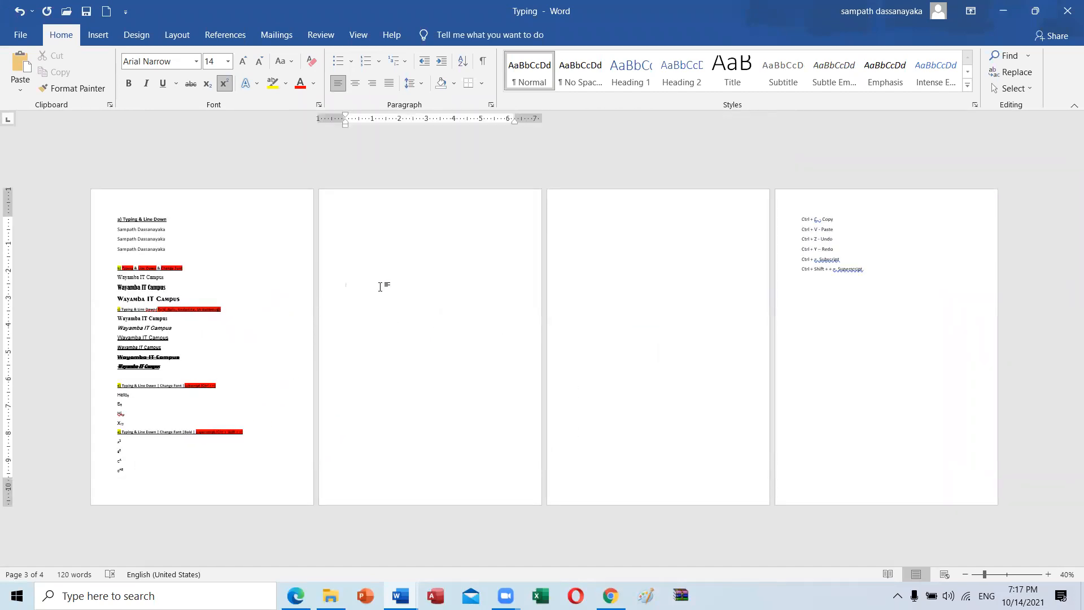
pyautogui.moveTo(346, 215); pyautogui.dragTo(368, 271)
pyautogui.moveTo(873, 264); pyautogui.dragTo(823, 240)
pyautogui.moveTo(871, 277); pyautogui.dragTo(784, 226)
pyautogui.hotkey('ctrl', 'c')
pyautogui.press('Delete')
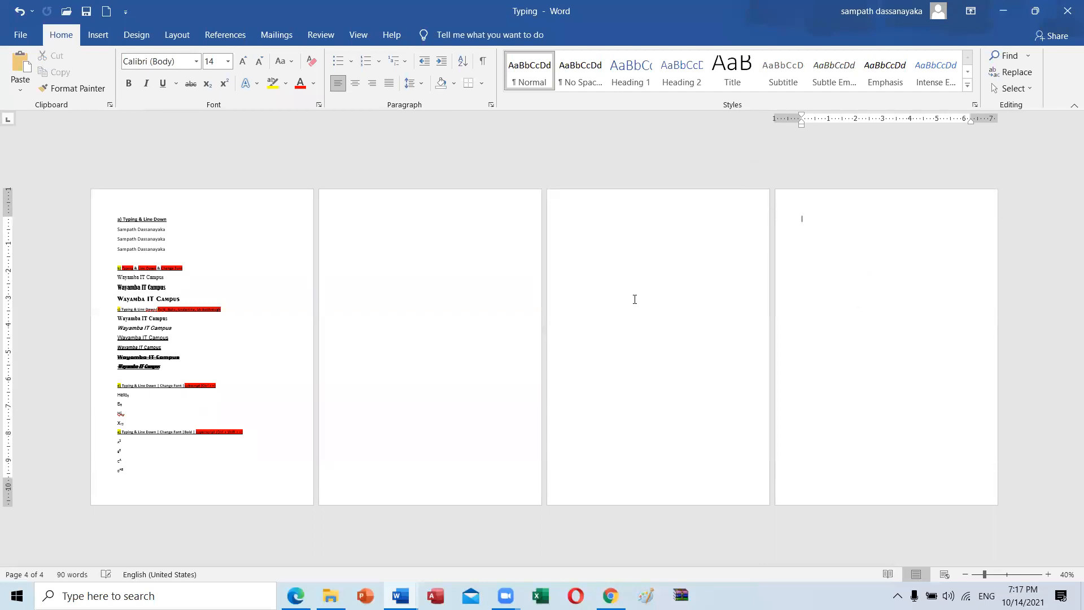
pyautogui.click(358, 231)
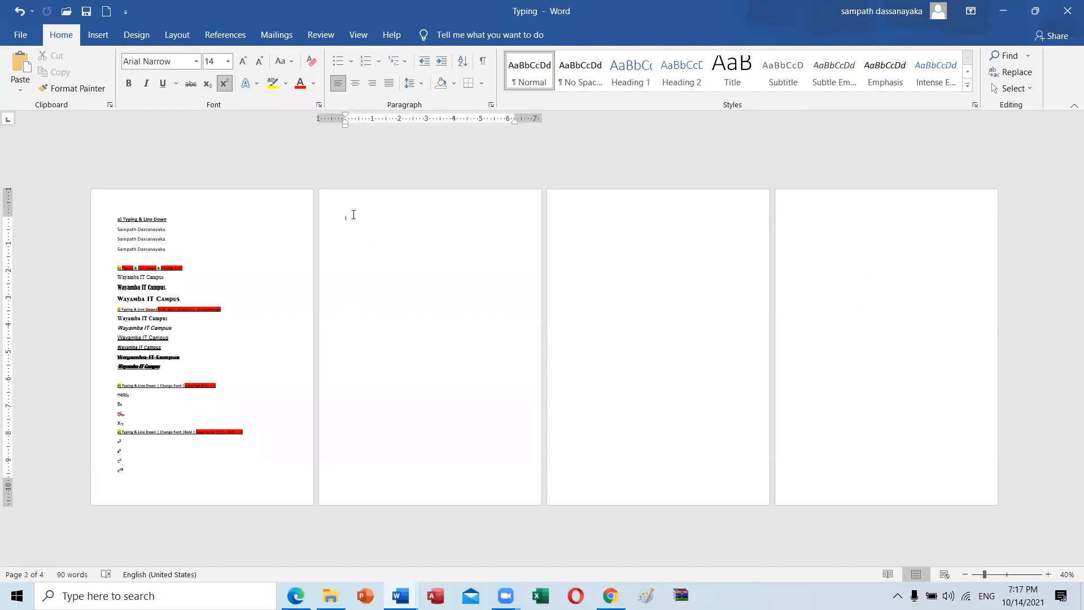
pyautogui.hotkey('ctrl', 'v')
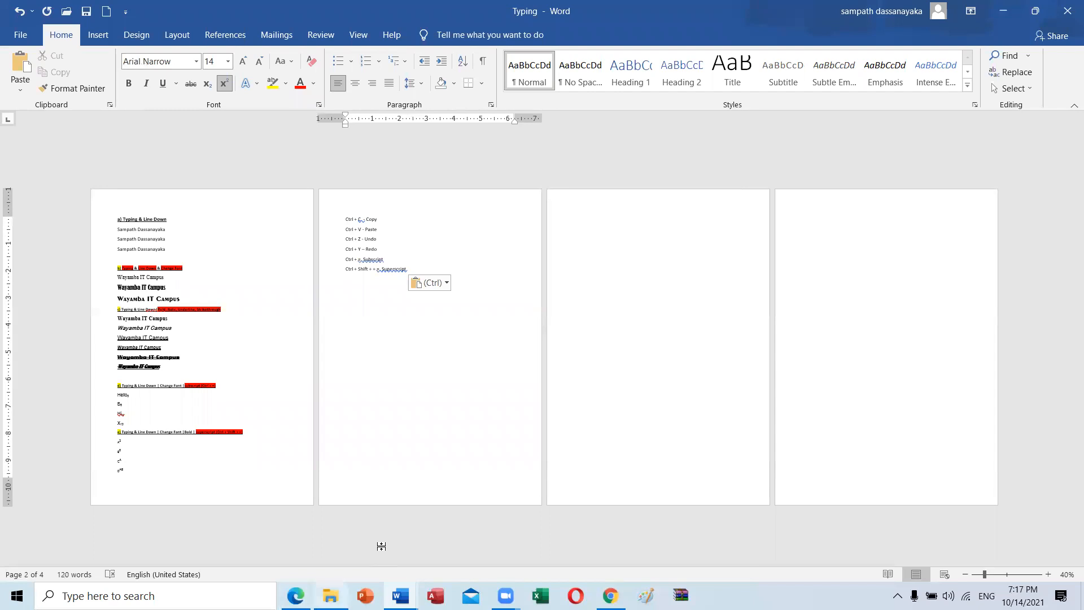
# - Delete the empty lines that fill the two blank pages after the shortcut list
pyautogui.moveTo(600, 203); pyautogui.dragTo(939, 358)
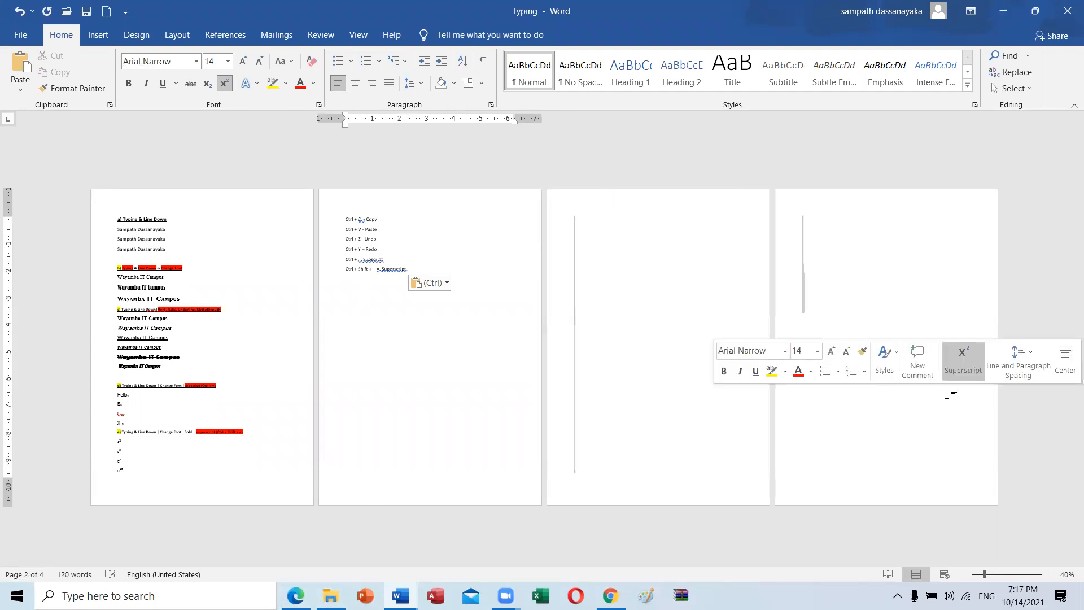
pyautogui.press('Delete')
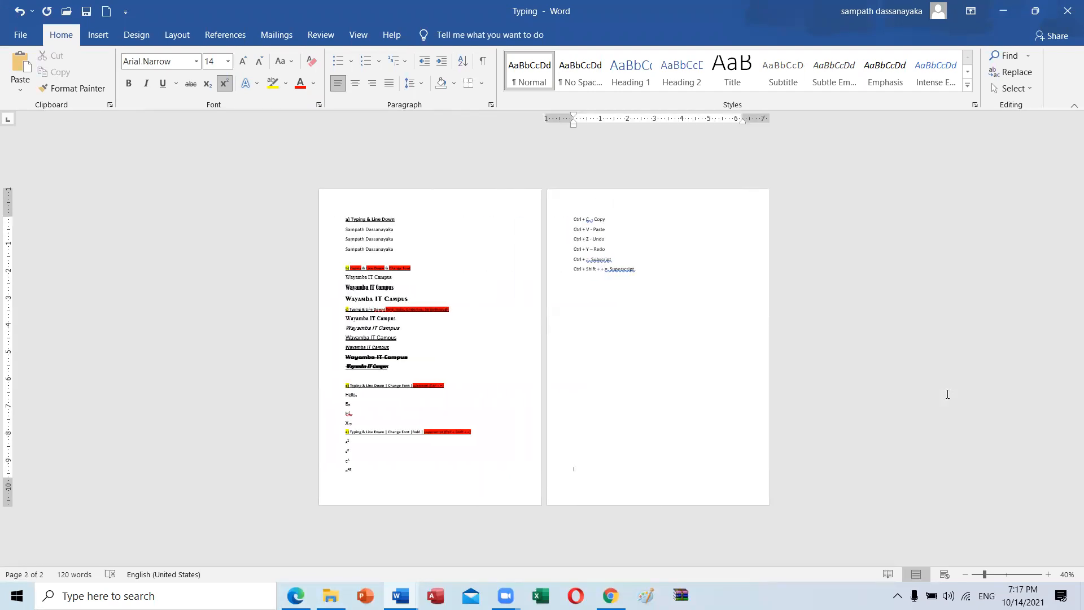
pyautogui.keyDown('ctrl'); pyautogui.scroll(4, 655, 254); pyautogui.keyUp('ctrl')
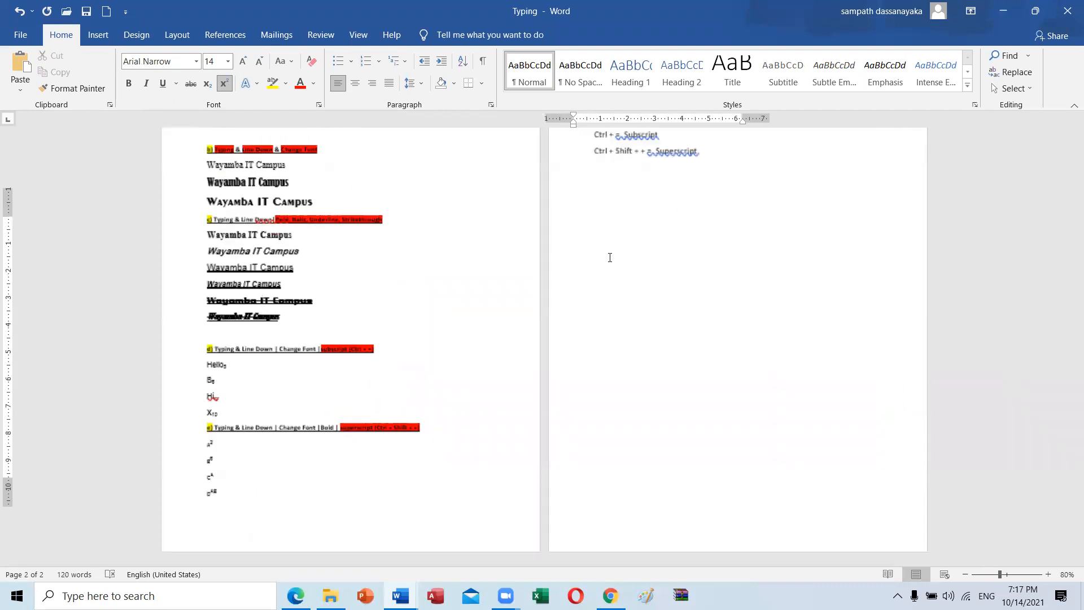
pyautogui.scroll(1, 633, 276)
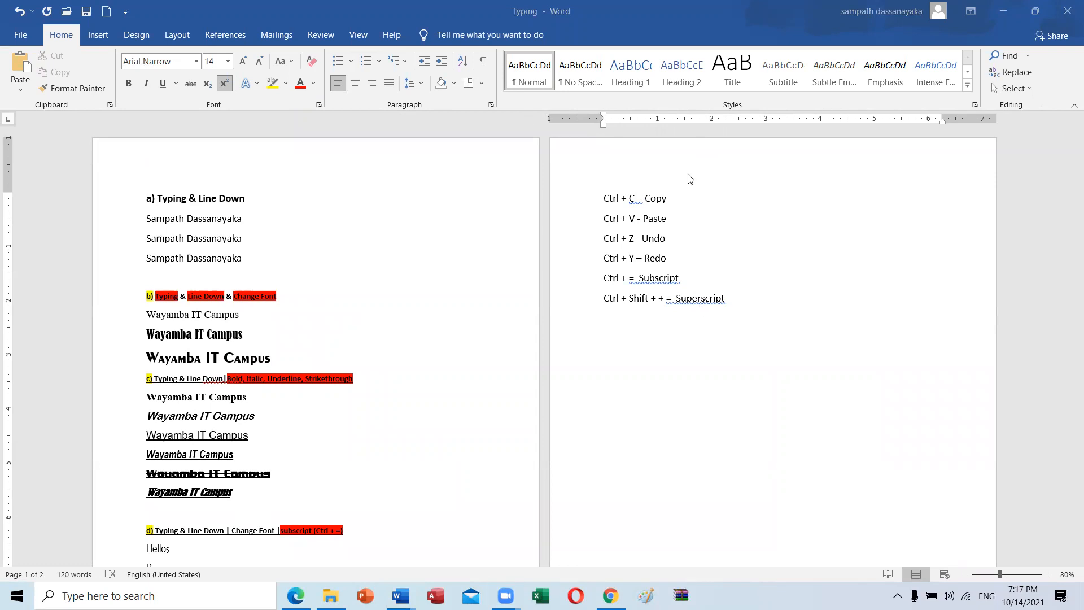
# - Review the subscript and superscript examples in sections d) and e) and the shortcut list on page 2
pyautogui.scroll(-4, 251, 451)
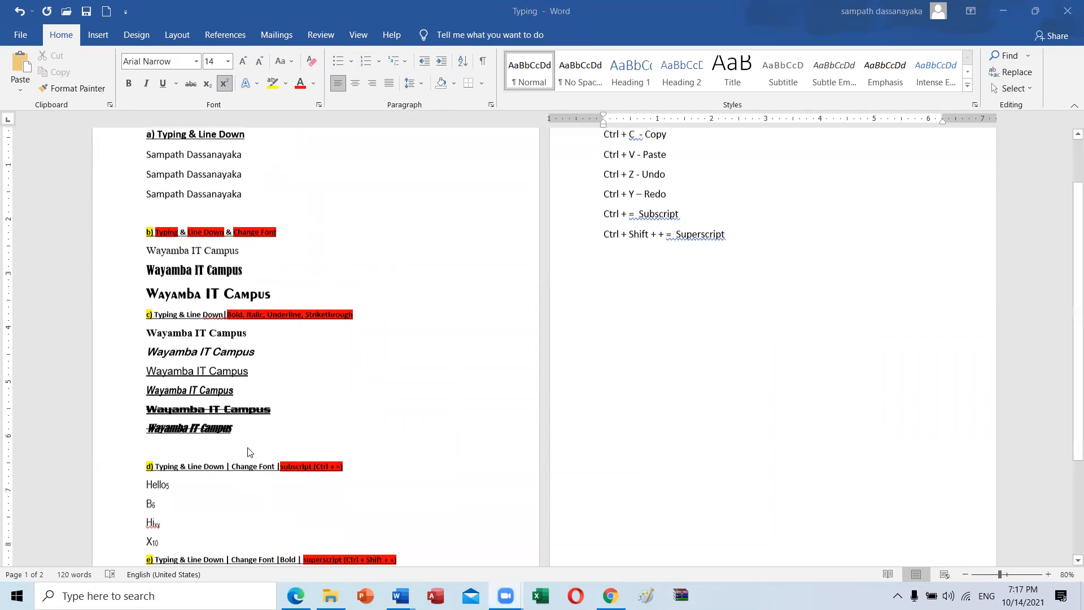
pyautogui.scroll(-2, 251, 451)
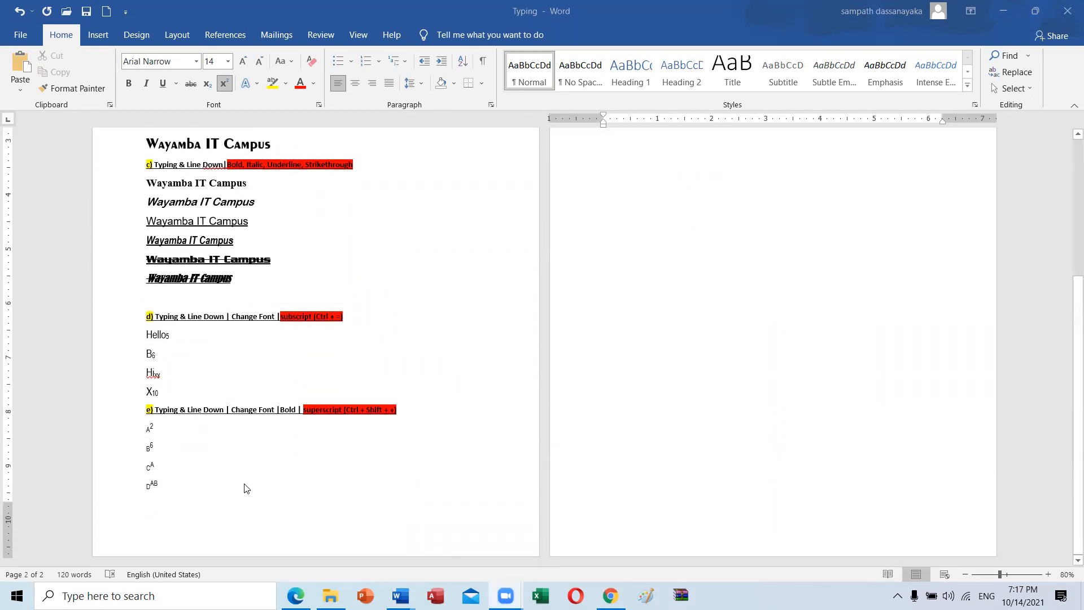
pyautogui.keyDown('ctrl'); pyautogui.scroll(3, 157, 495); pyautogui.keyUp('ctrl')
pyautogui.keyDown('ctrl'); pyautogui.scroll(4, 156, 495); pyautogui.keyUp('ctrl')
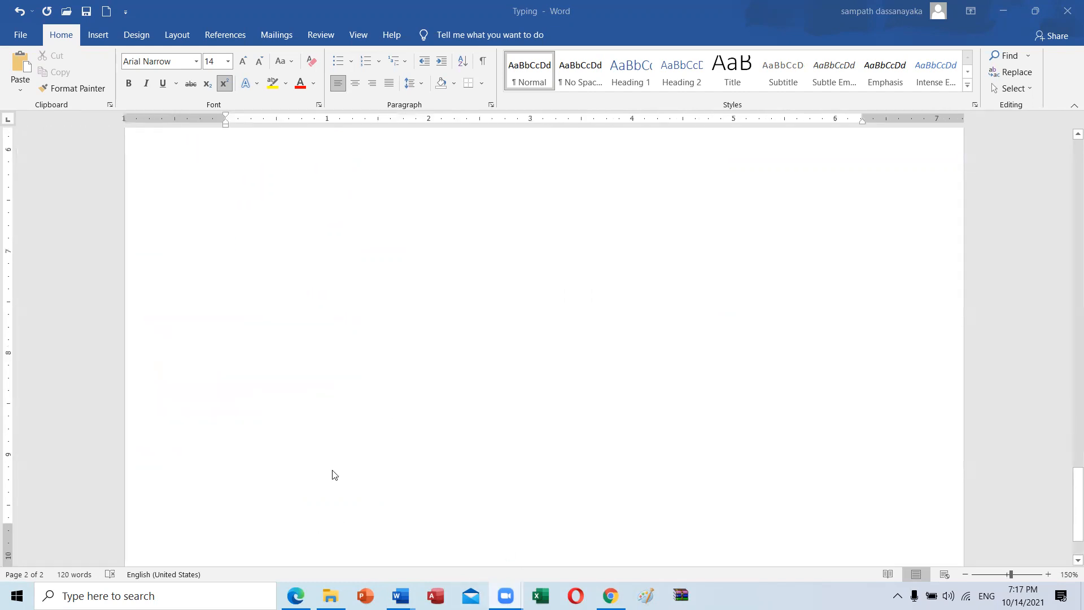
pyautogui.scroll(8, 332, 399)
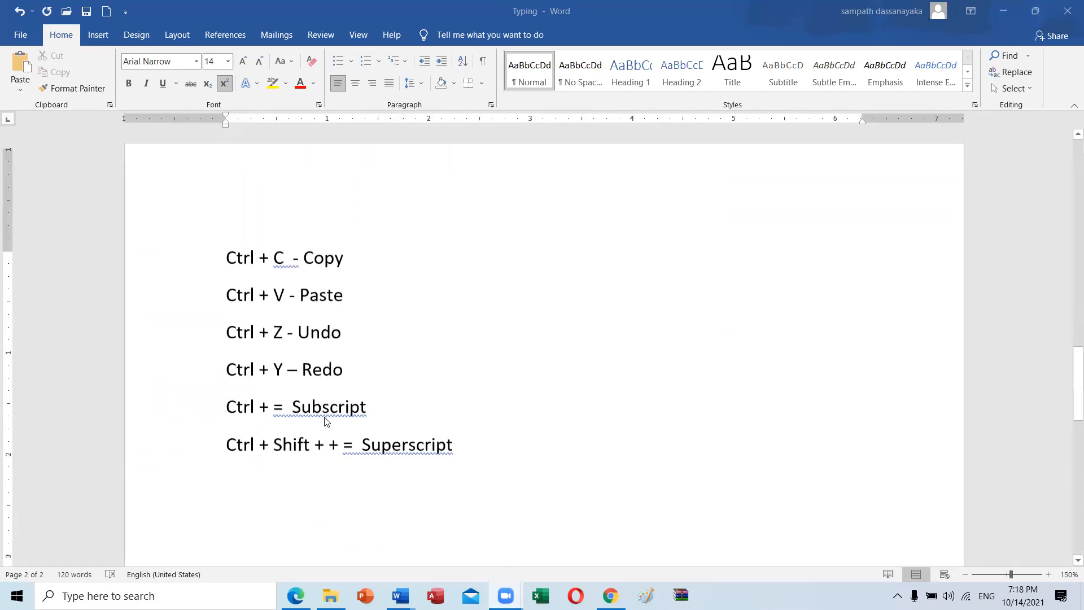
pyautogui.scroll(6, 325, 420)
pyautogui.scroll(-8, 325, 419)
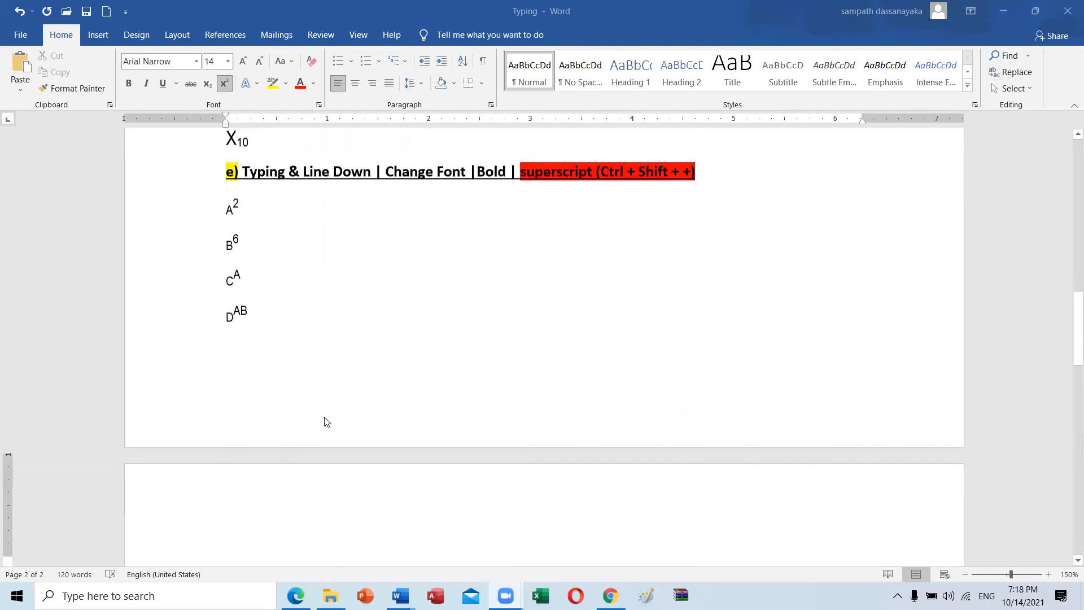
pyautogui.scroll(-4, 325, 421)
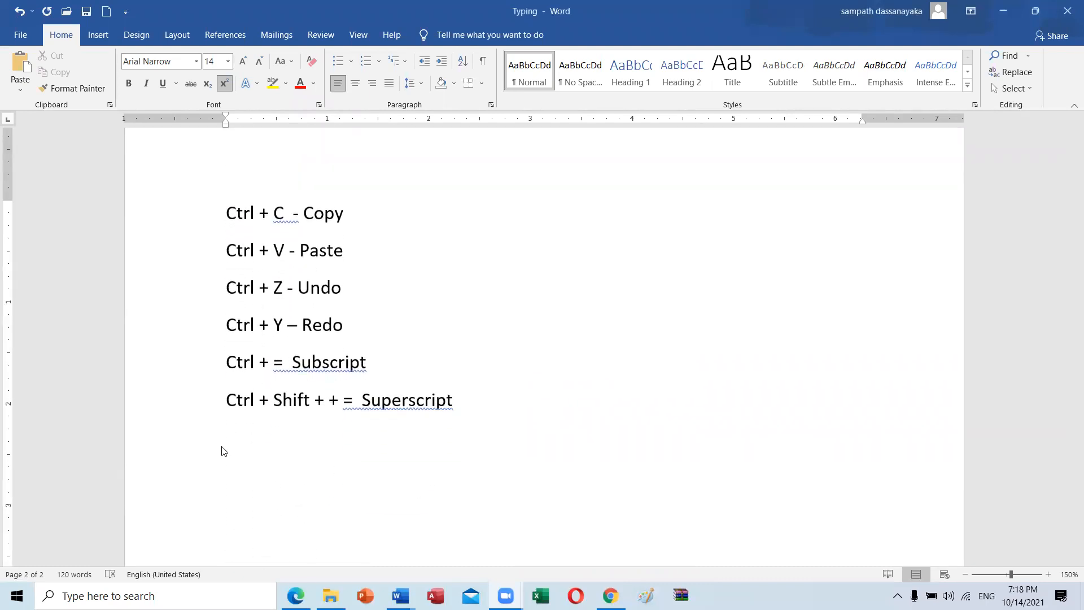
# - Insert two empty lines above the Ctrl + C entry at the start of the shortcut list
pyautogui.click(259, 460)
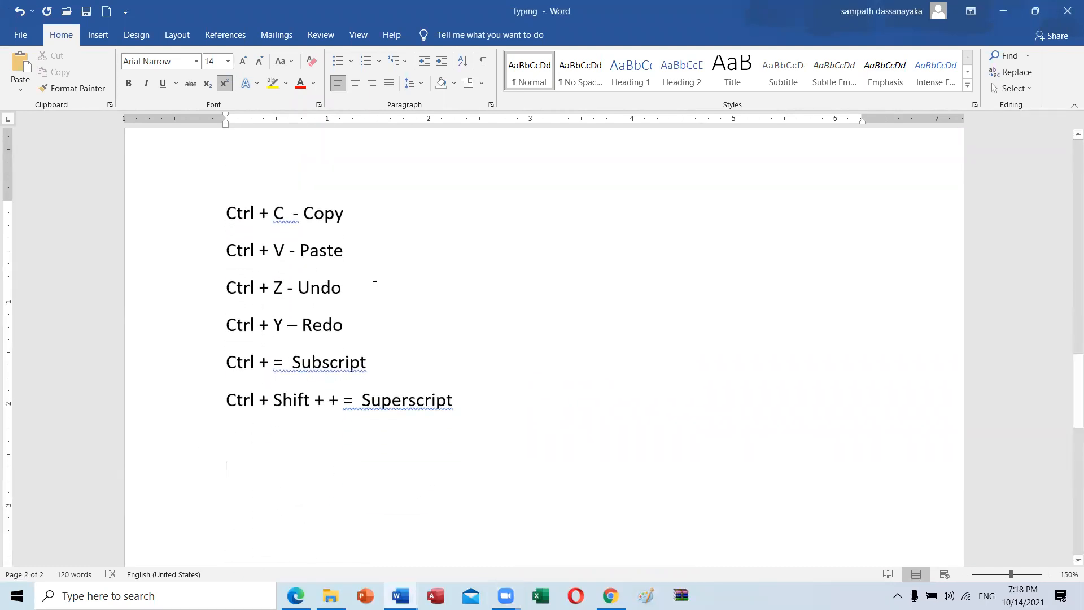
pyautogui.scroll(3, 312, 390)
pyautogui.click(230, 361)
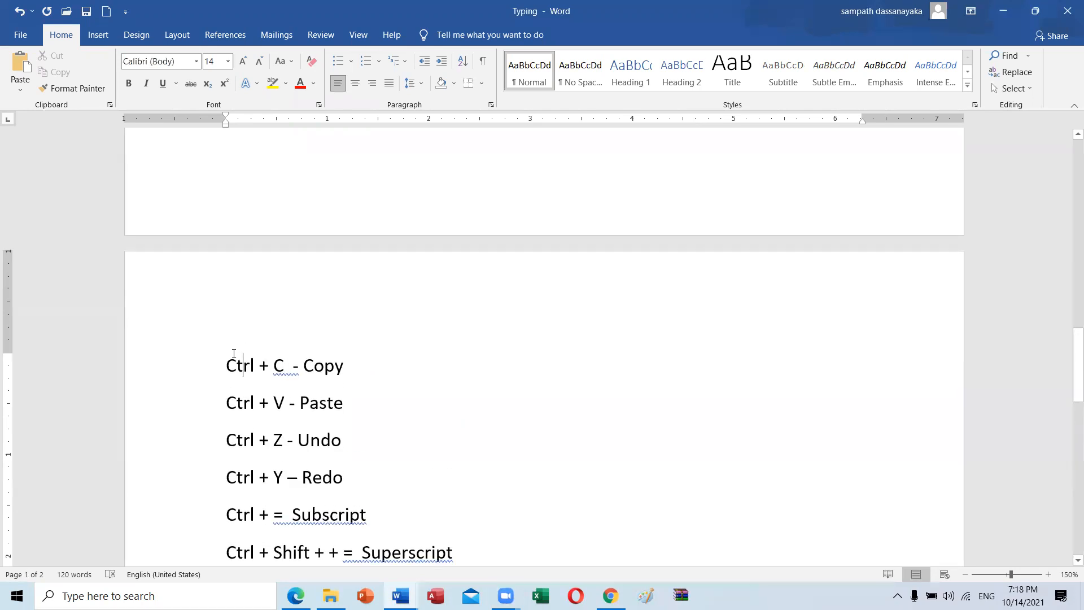
pyautogui.press('Return')
pyautogui.press('Return')
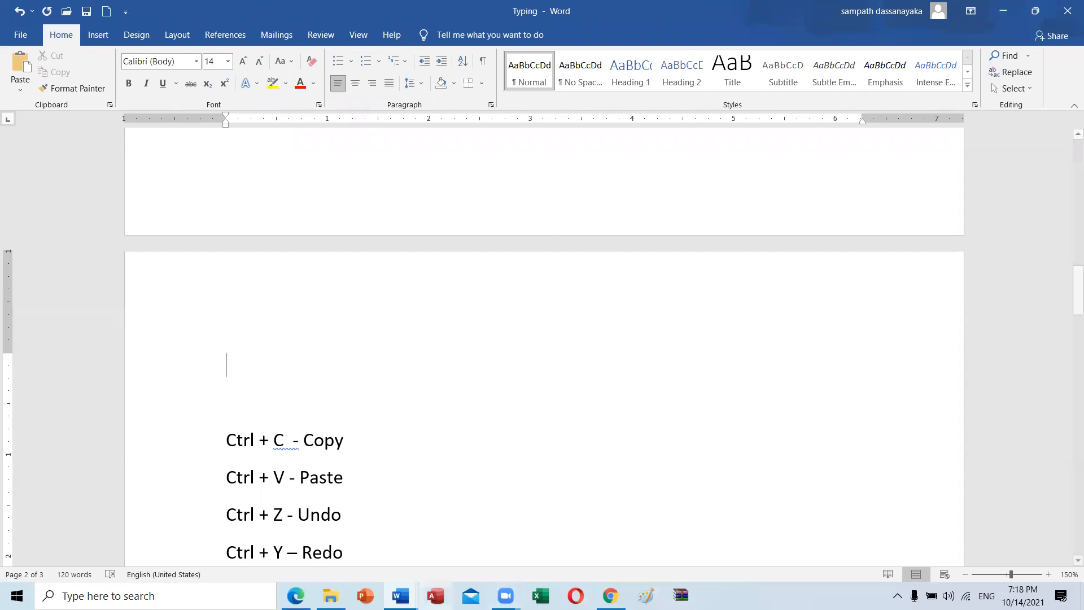
pyautogui.click(296, 595)
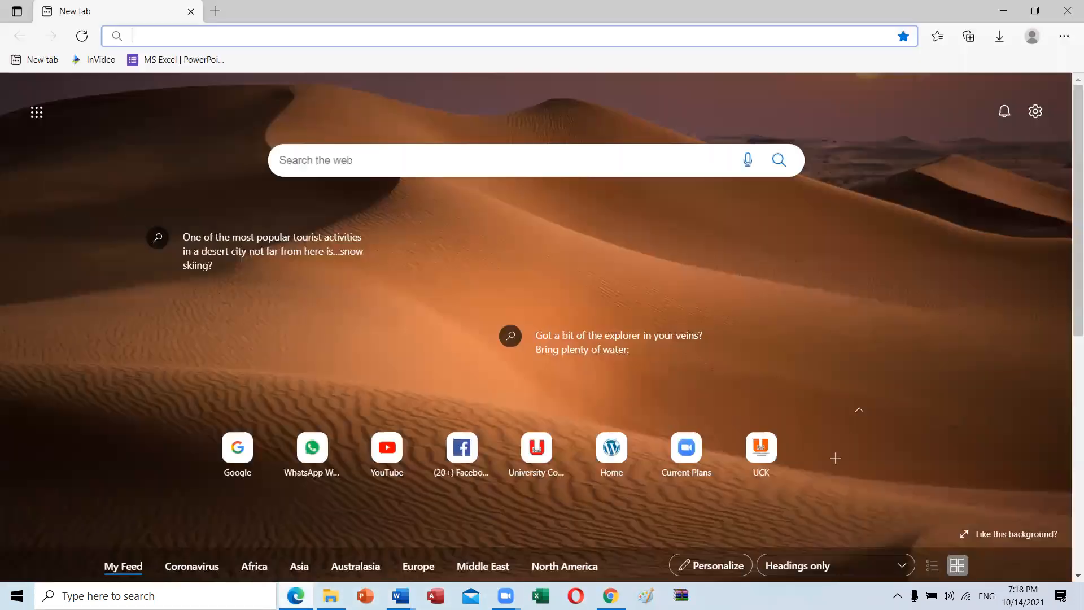
pyautogui.click(296, 596)
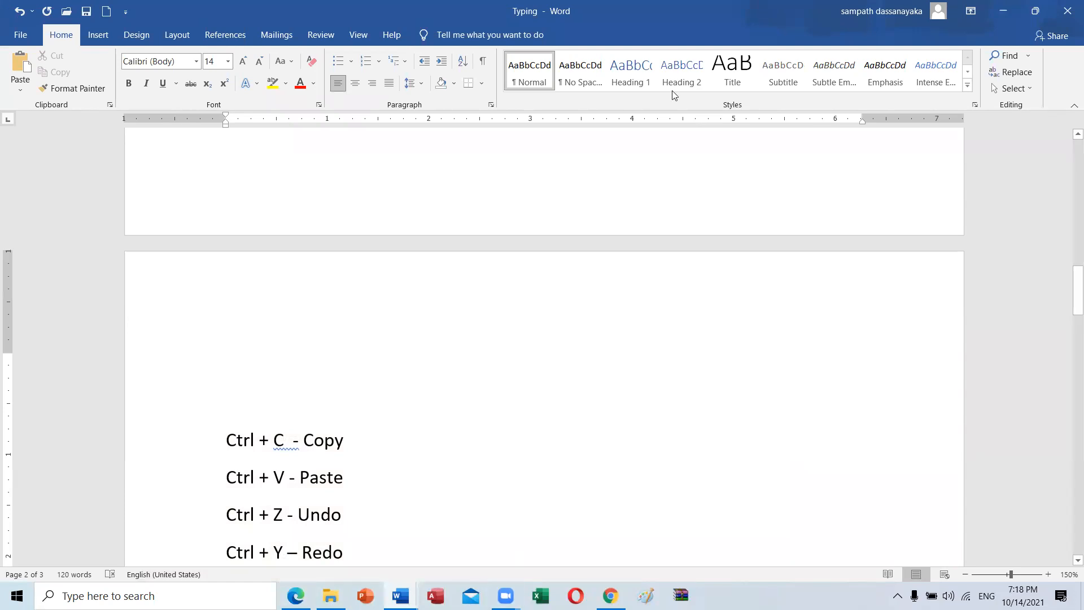
# - Switch to the Exercise - 1 - Home Work document and review the instructions and sample text of sections f) and g)
pyautogui.moveTo(400, 596)
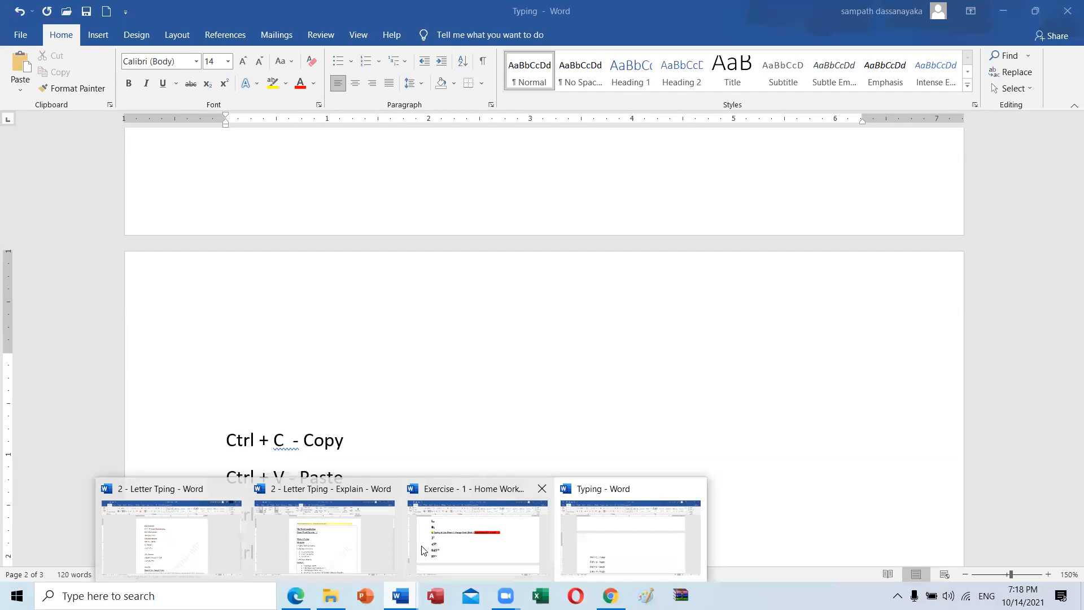
pyautogui.click(469, 551)
pyautogui.scroll(-3, 468, 390)
pyautogui.scroll(-3, 468, 390)
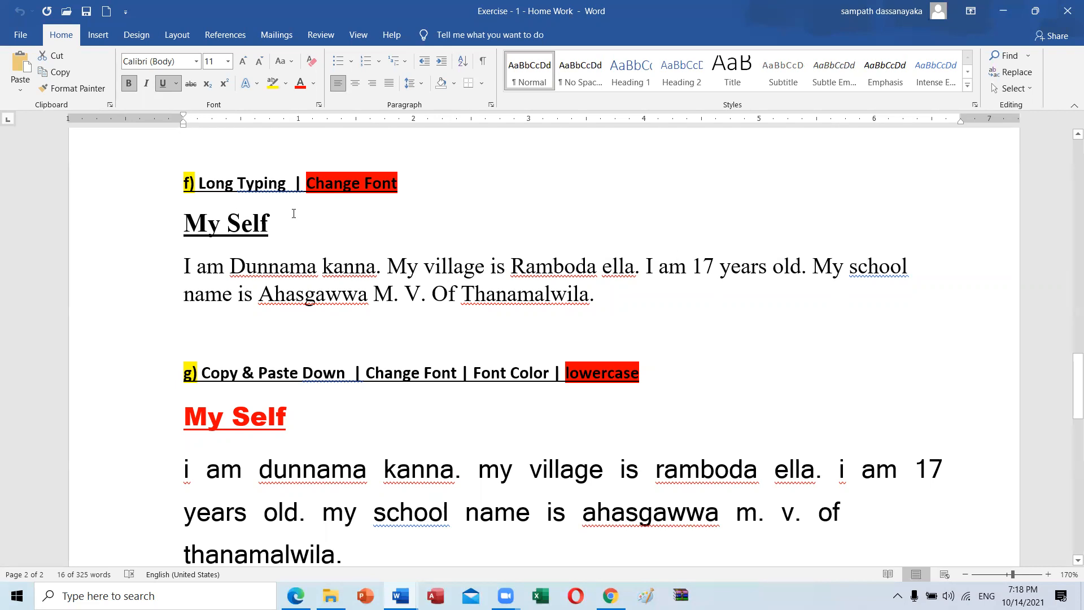
pyautogui.moveTo(236, 222); pyautogui.dragTo(283, 224)
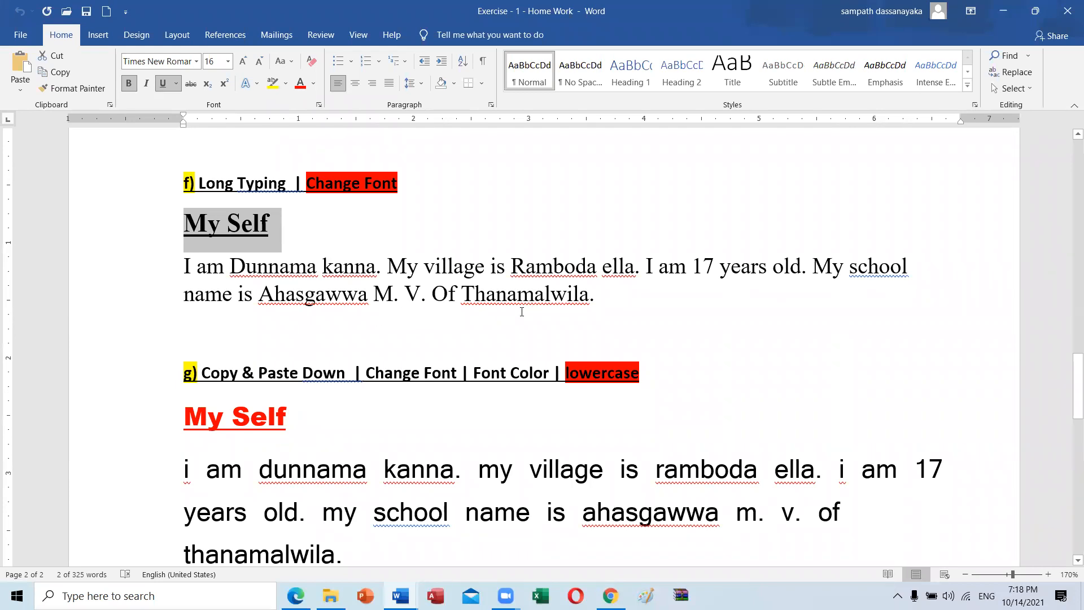
pyautogui.scroll(-3, 522, 311)
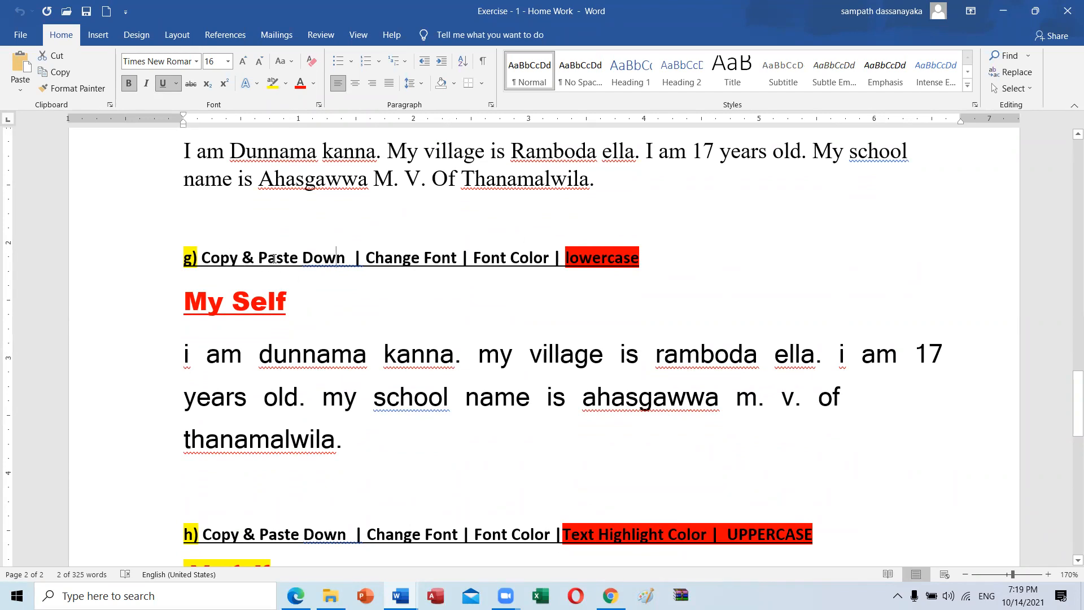
pyautogui.moveTo(337, 258); pyautogui.dragTo(203, 259)
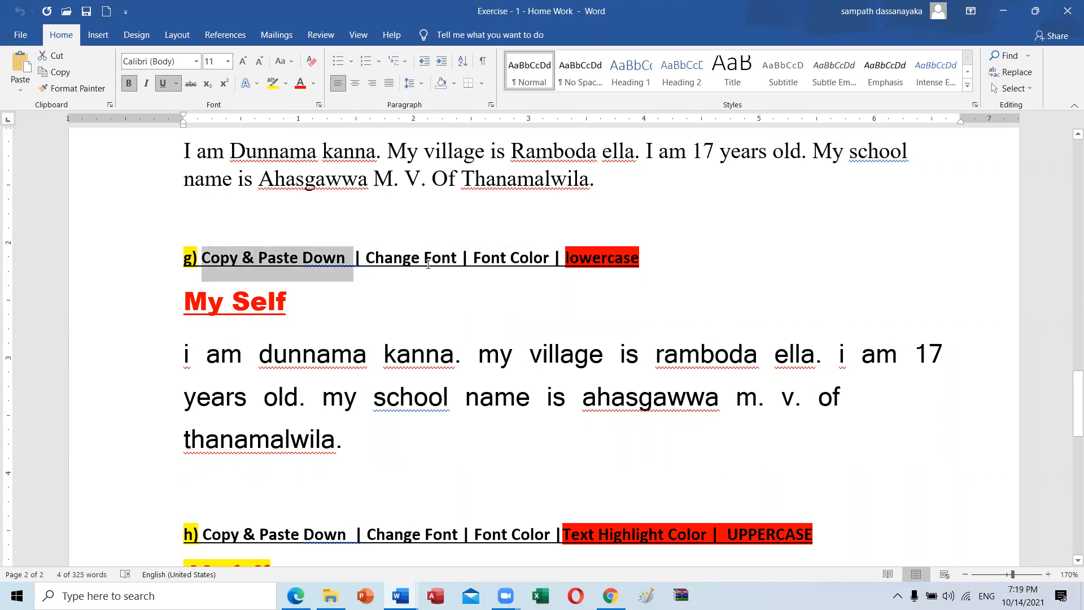
pyautogui.moveTo(457, 265); pyautogui.dragTo(367, 265)
pyautogui.moveTo(548, 265); pyautogui.dragTo(495, 270)
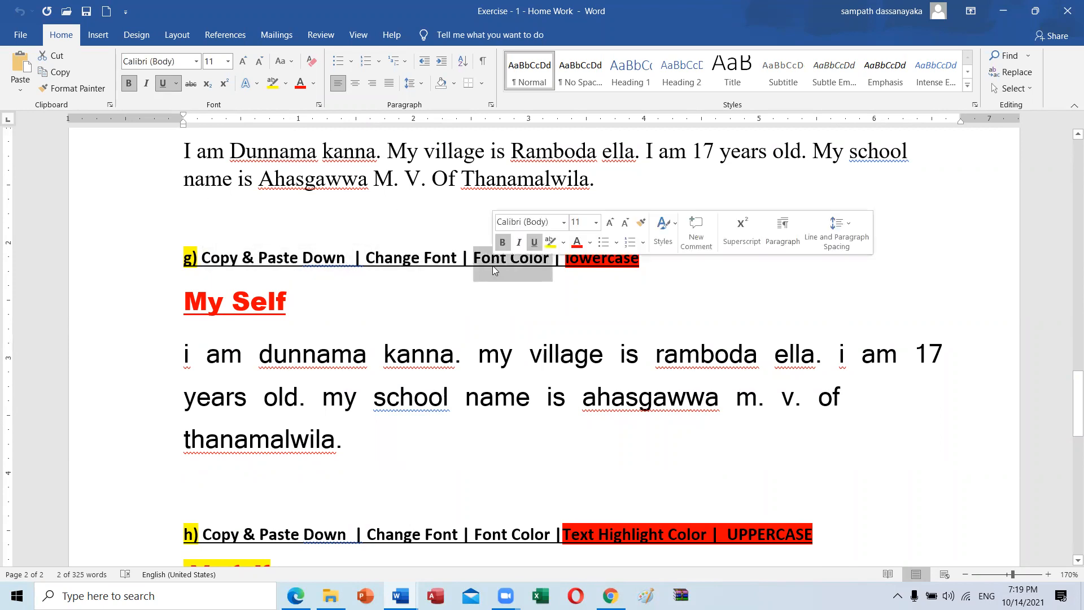
pyautogui.click(614, 265)
pyautogui.scroll(2, 614, 266)
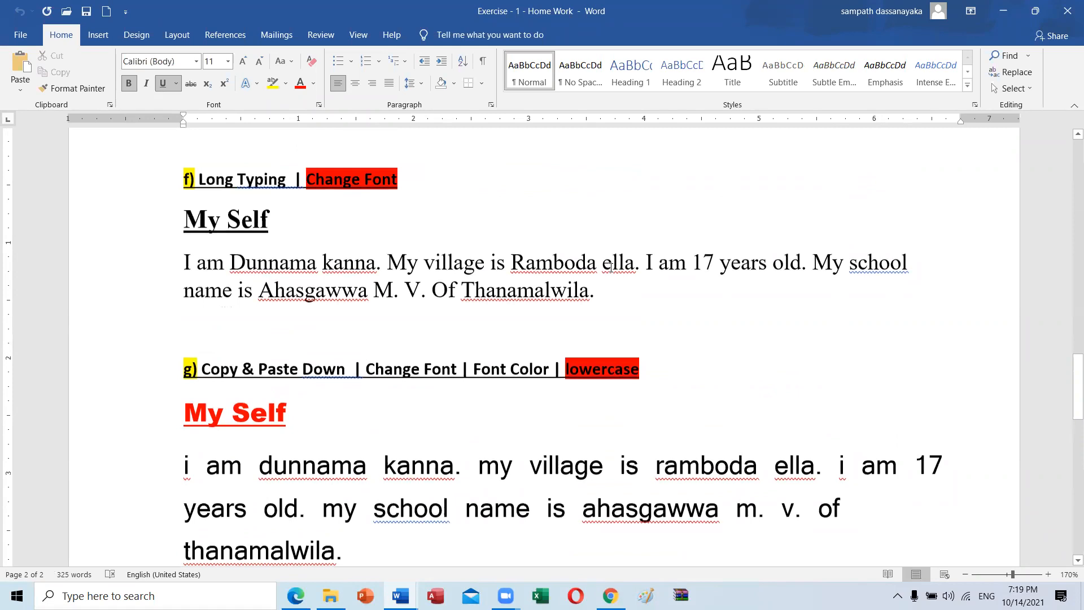
pyautogui.scroll(-3, 610, 268)
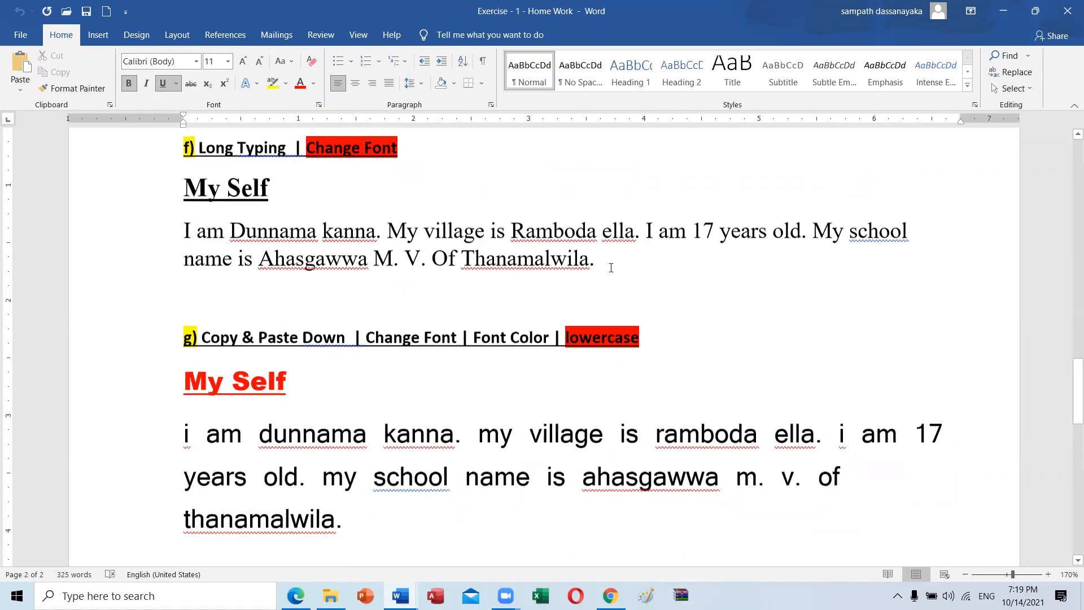
pyautogui.moveTo(561, 206); pyautogui.dragTo(652, 202)
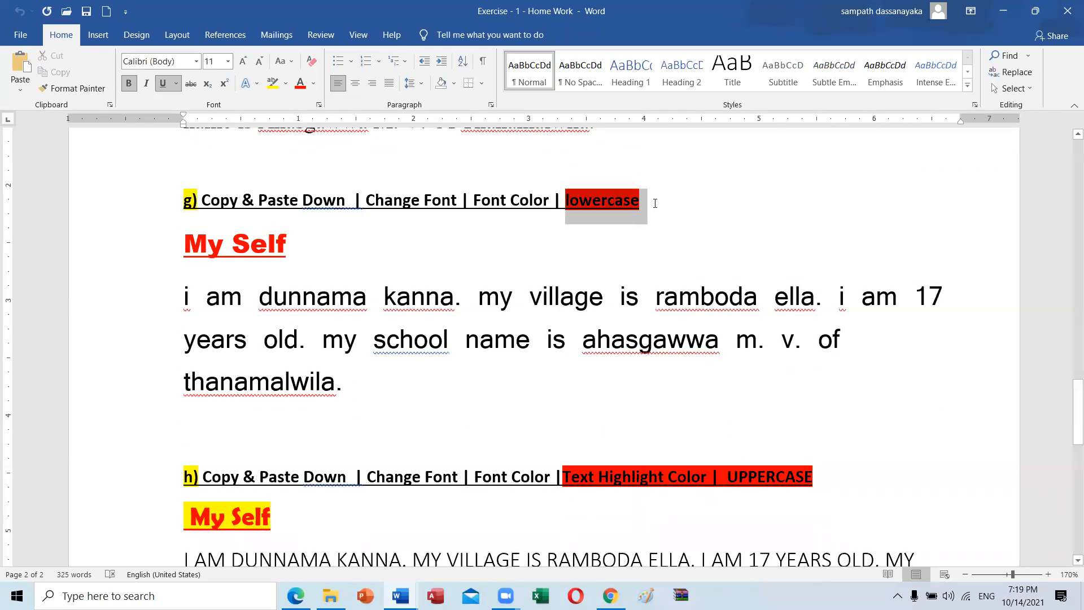
# - Review the case, highlight, clear-formatting and font-size instructions in sections h) to k), and return to section e)
pyautogui.scroll(-2, 508, 384)
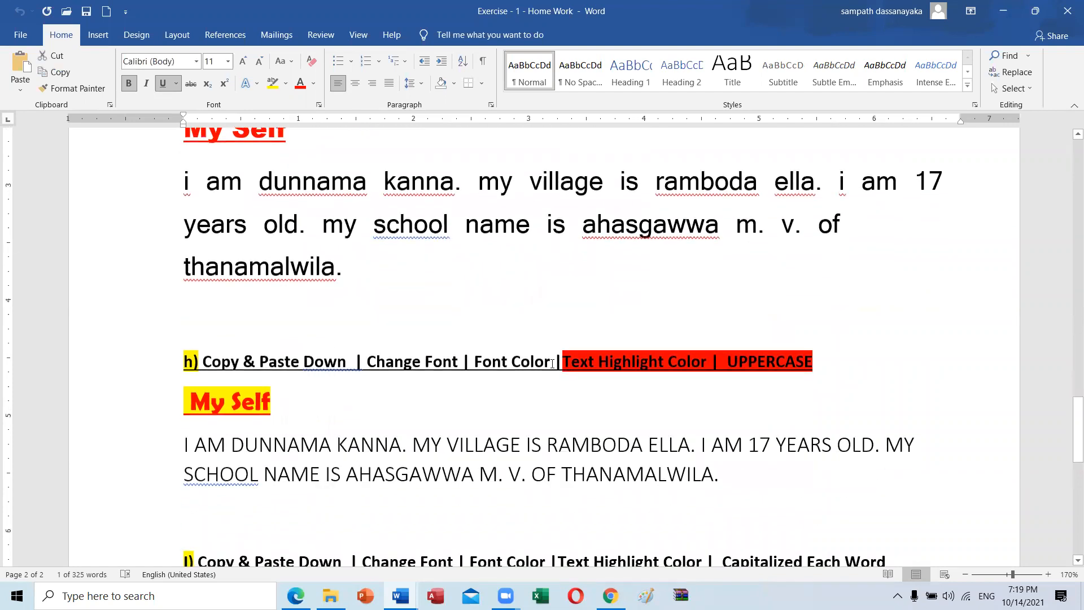
pyautogui.click(731, 362)
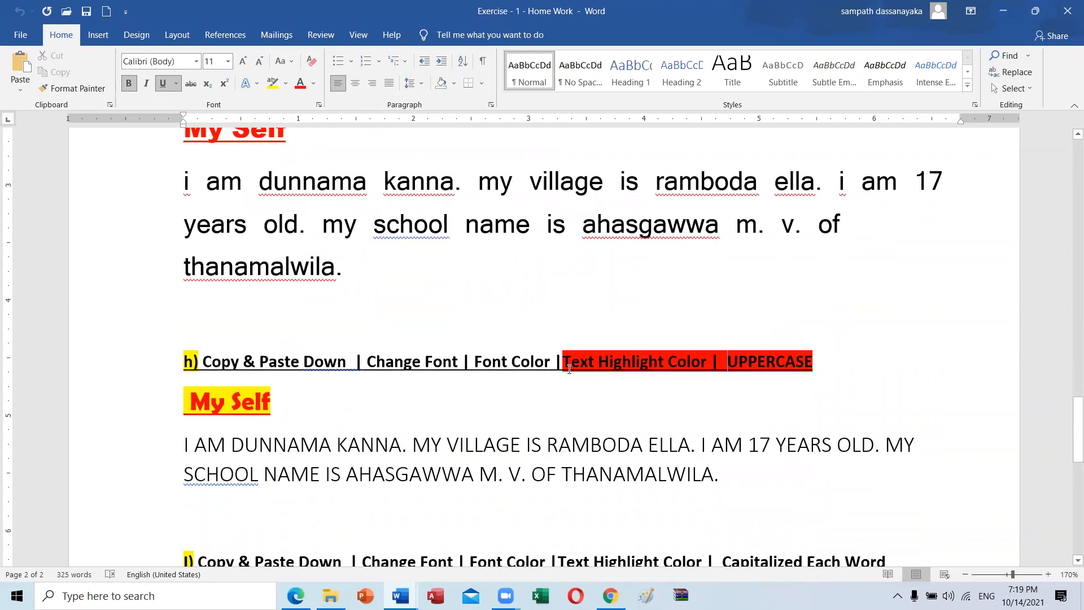
pyautogui.moveTo(566, 364); pyautogui.dragTo(771, 361)
pyautogui.scroll(-5, 551, 428)
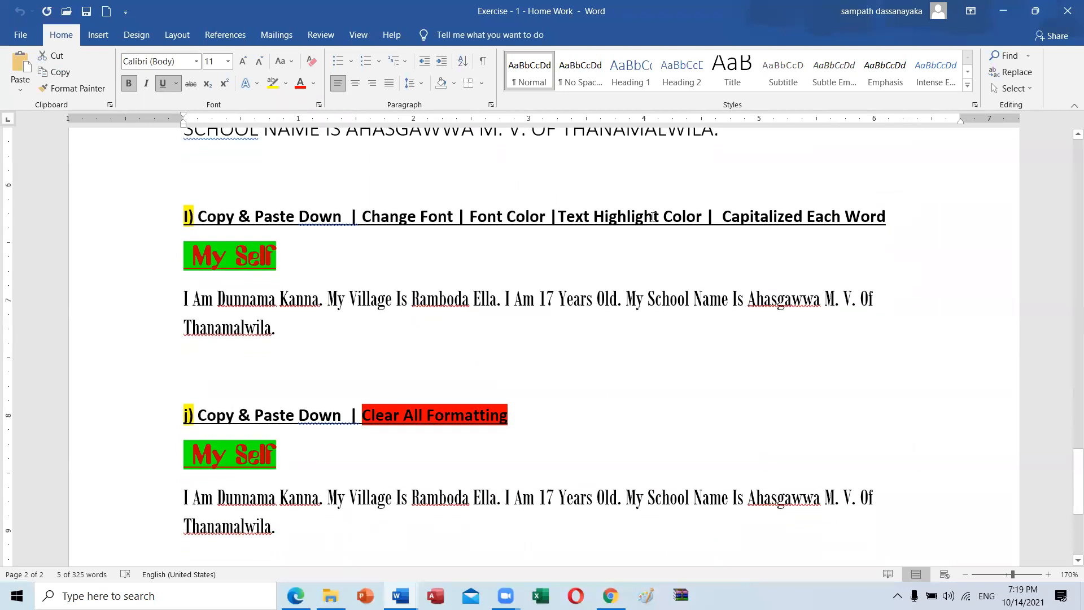
pyautogui.moveTo(556, 216); pyautogui.dragTo(886, 217)
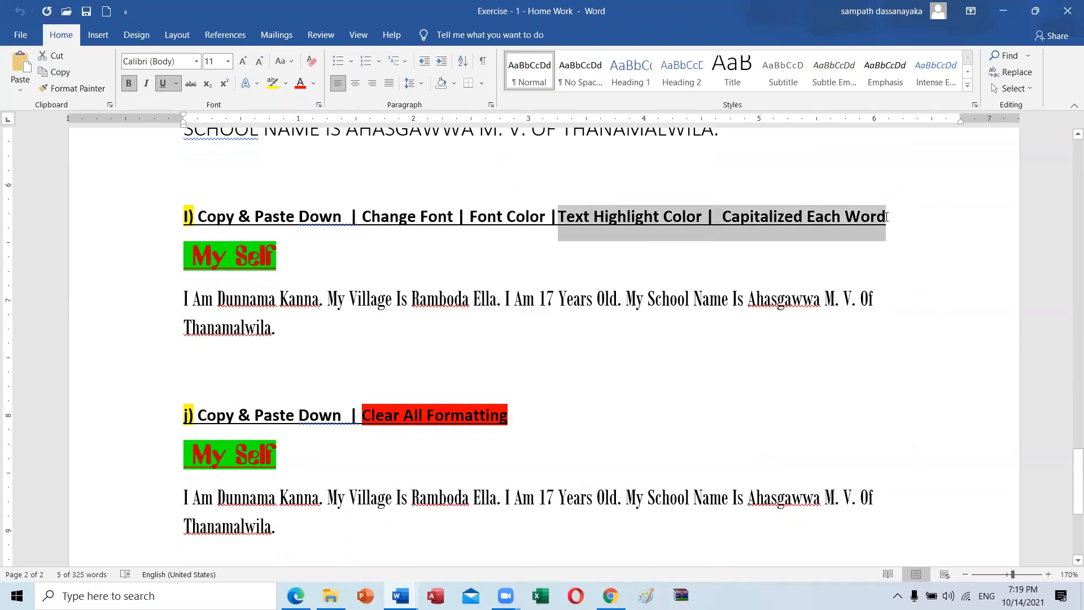
pyautogui.scroll(-1, 431, 359)
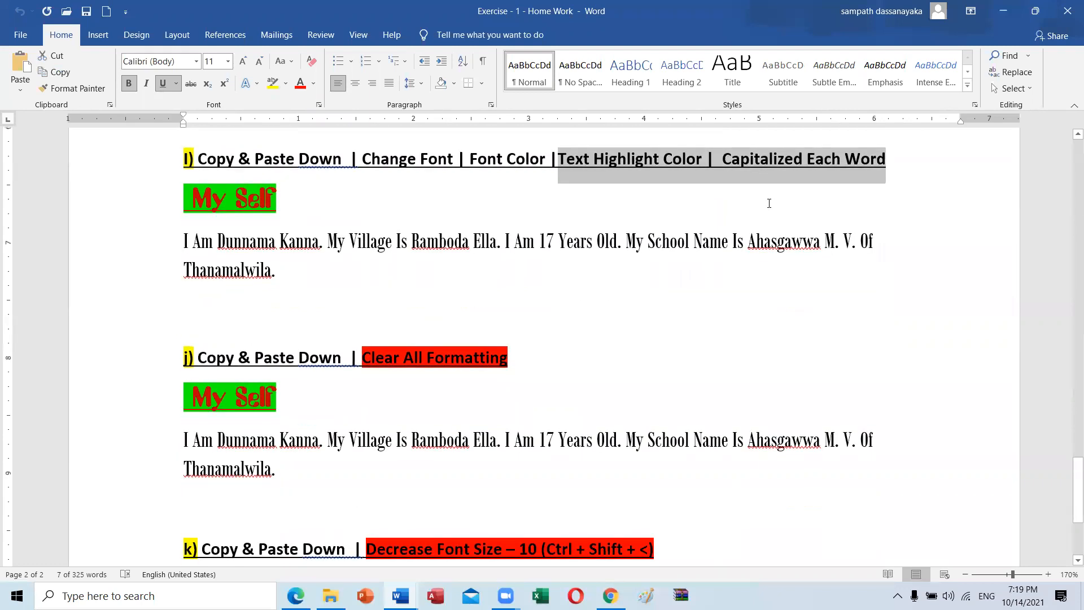
pyautogui.moveTo(350, 359); pyautogui.dragTo(518, 361)
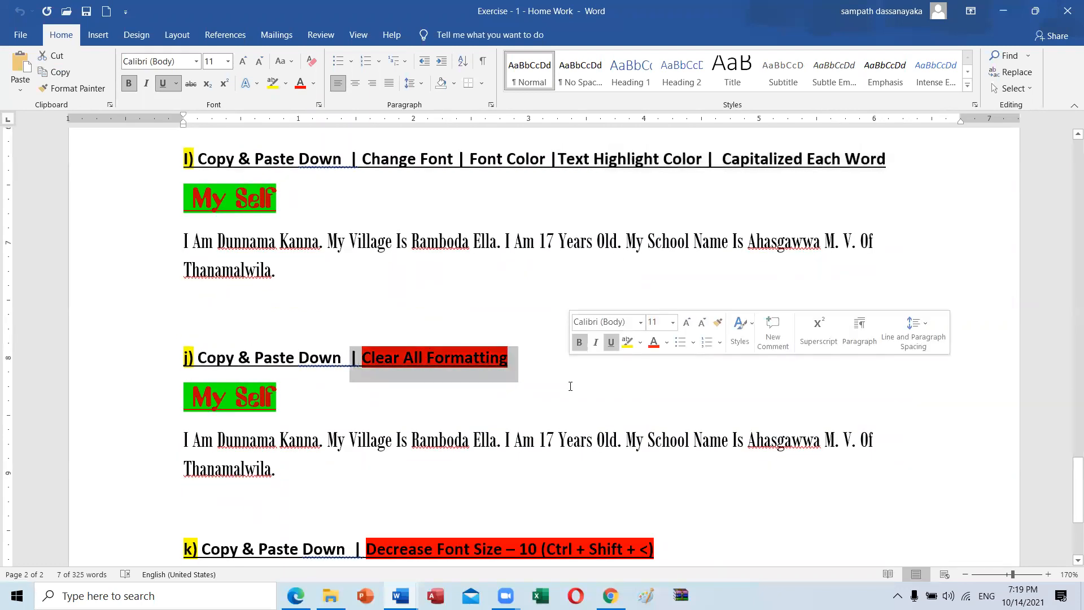
pyautogui.scroll(-2, 504, 412)
pyautogui.moveTo(379, 439); pyautogui.dragTo(663, 439)
pyautogui.scroll(-2, 663, 439)
pyautogui.scroll(6, 661, 438)
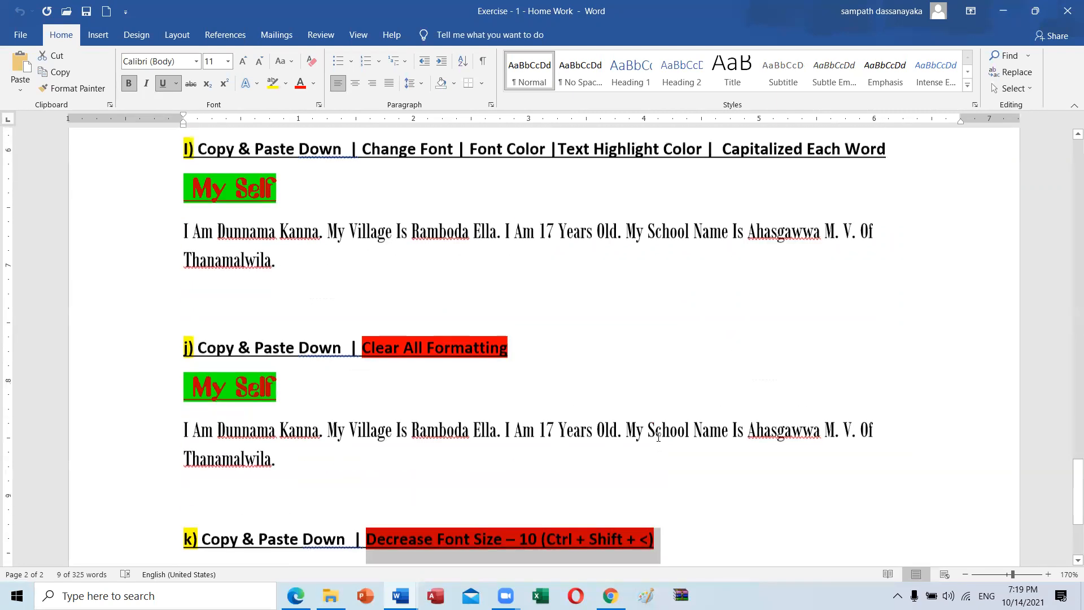
pyautogui.scroll(15, 656, 437)
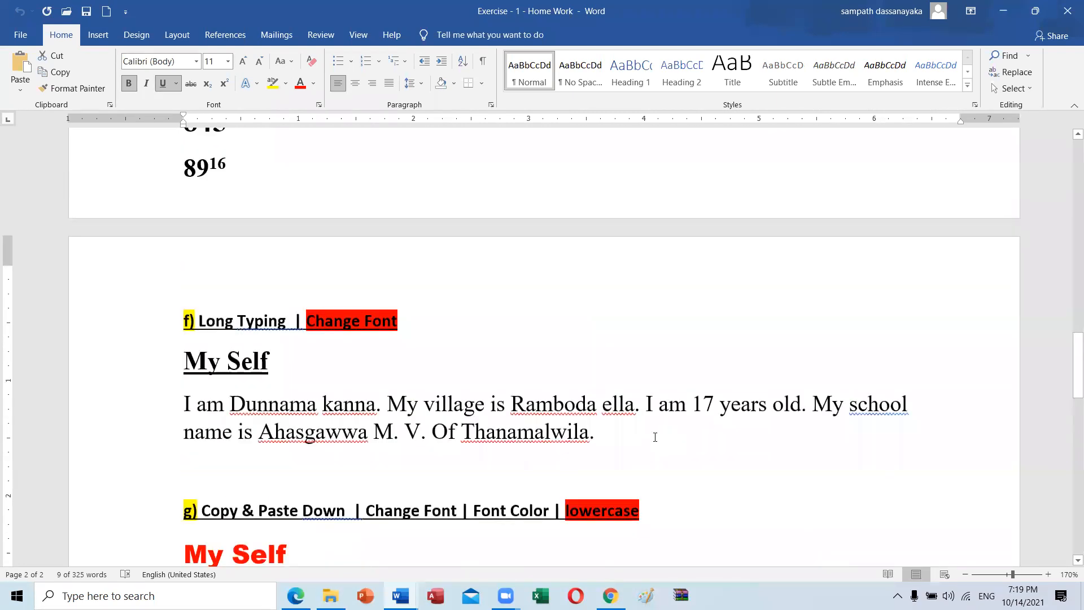
pyautogui.scroll(4, 654, 440)
pyautogui.scroll(-3, 514, 399)
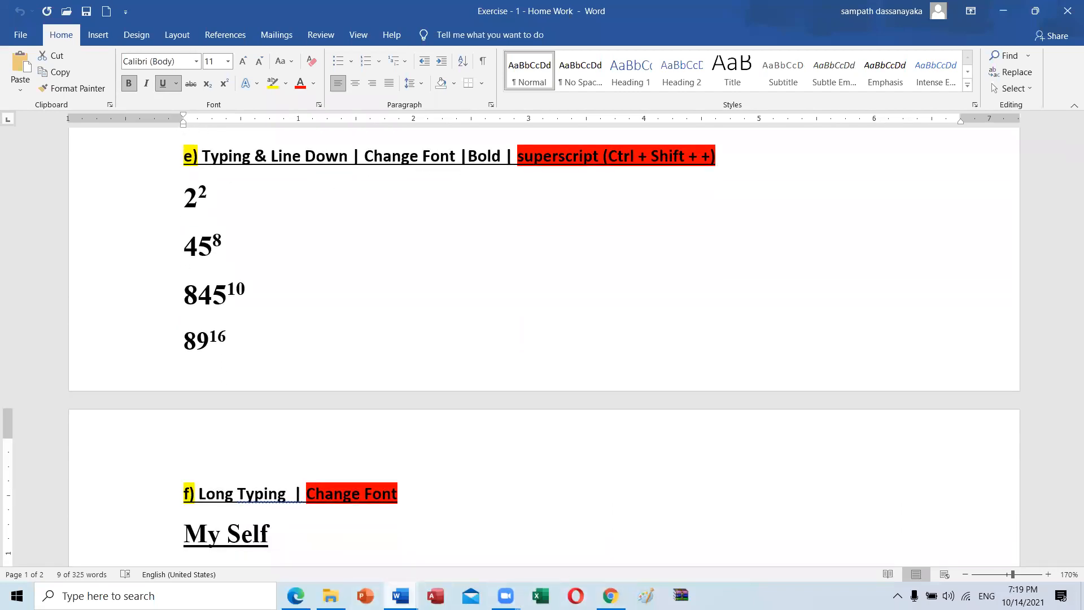
# - Switch to the Typing document and enter a "My Name Is" sentence with the full name on page 2's first line, each word capitalized
pyautogui.moveTo(400, 595)
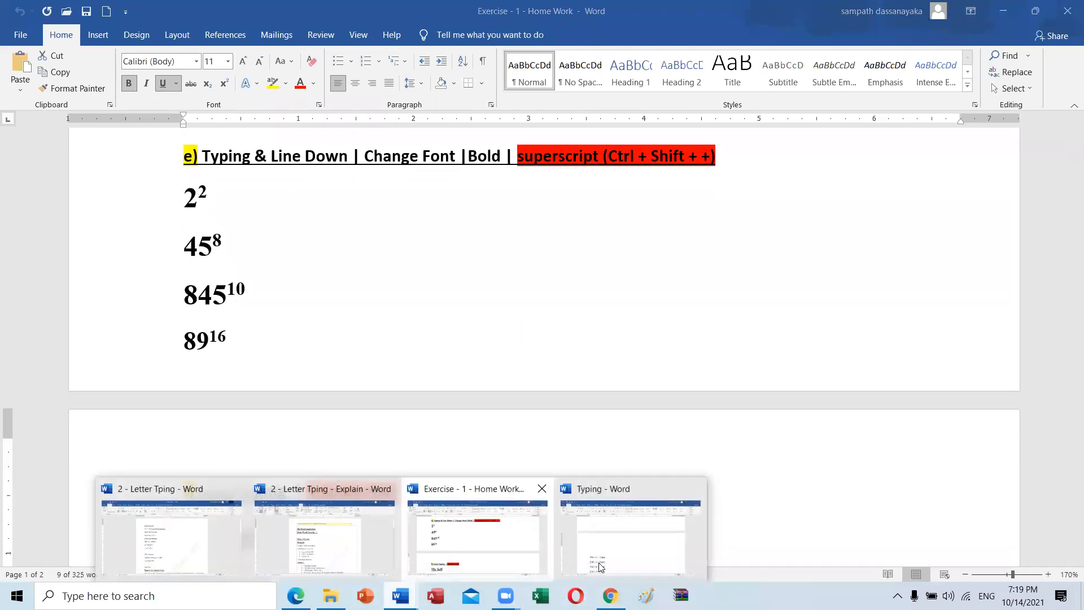
pyautogui.click(621, 535)
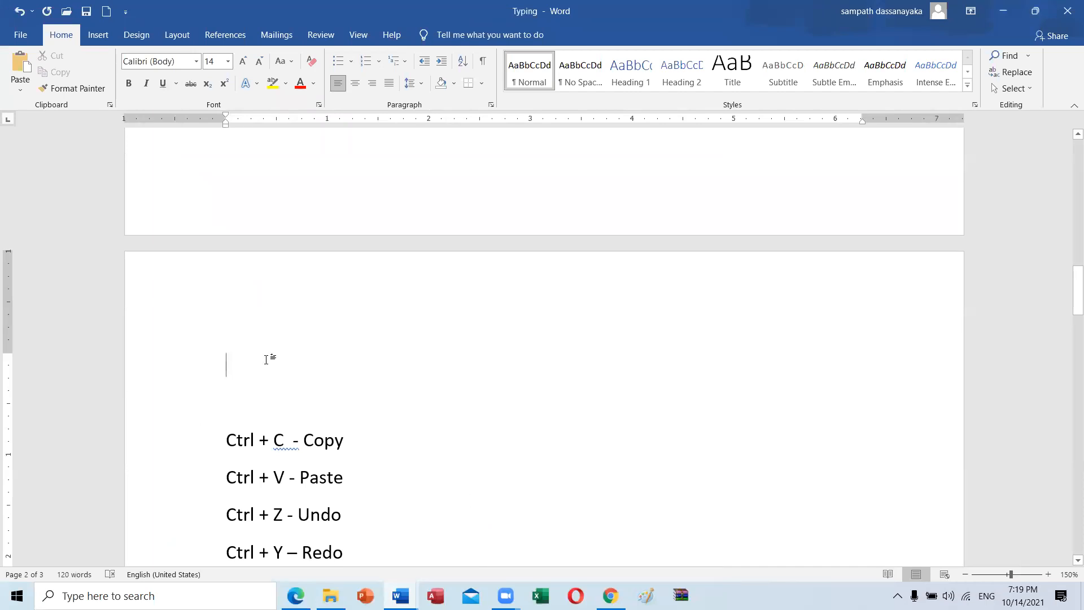
pyautogui.write('M')
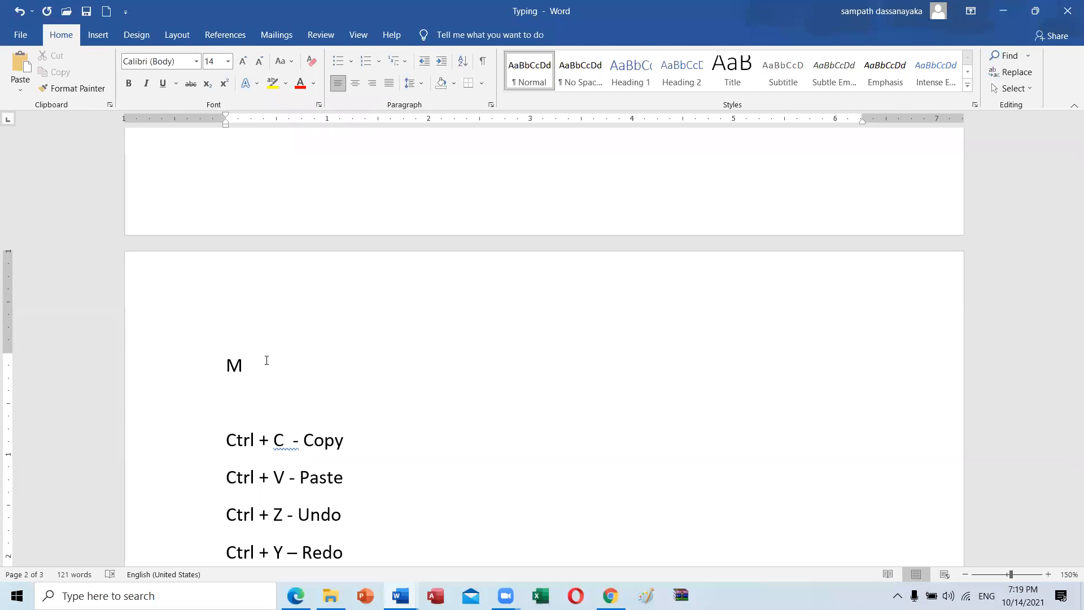
pyautogui.write('y Name Is Sampath D')
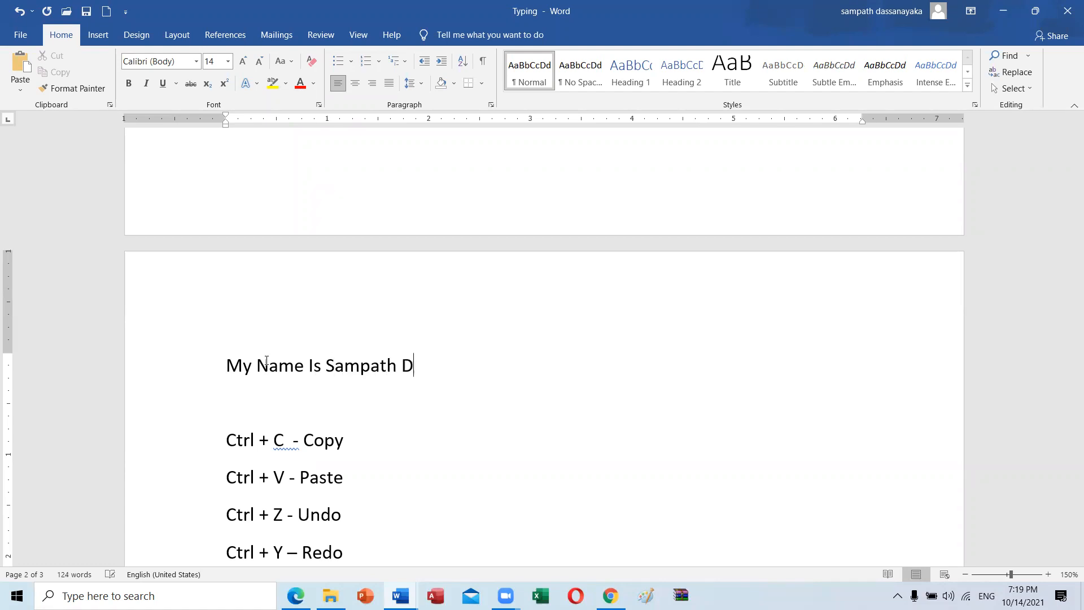
pyautogui.write('assanayaka')
pyautogui.press('Return')
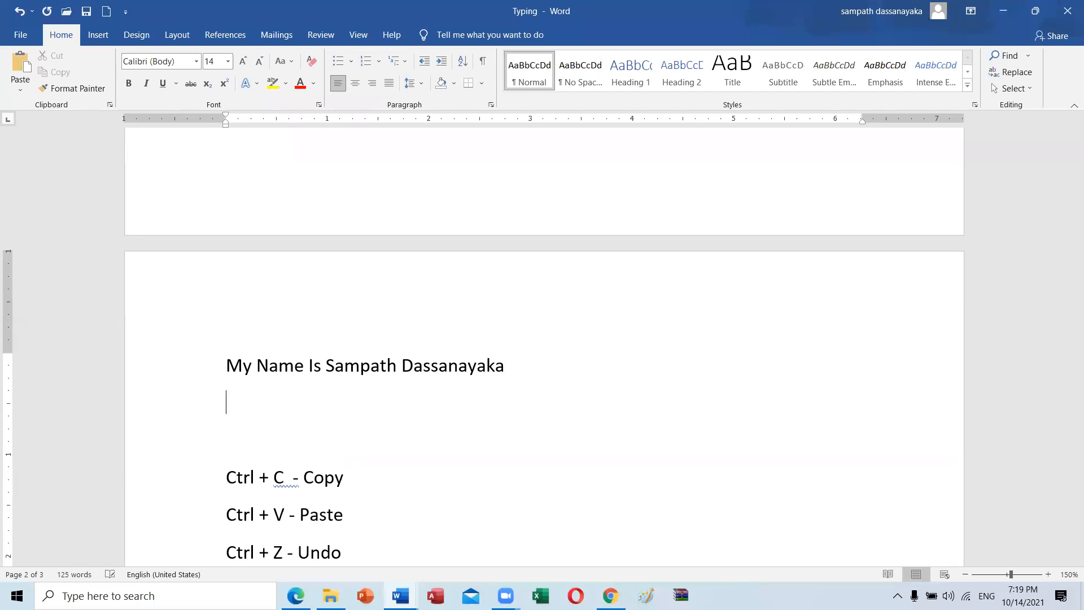
# - Copy the "My Name Is" sentence and paste it repeatedly below to make eight identical lines
pyautogui.moveTo(522, 368); pyautogui.dragTo(227, 366)
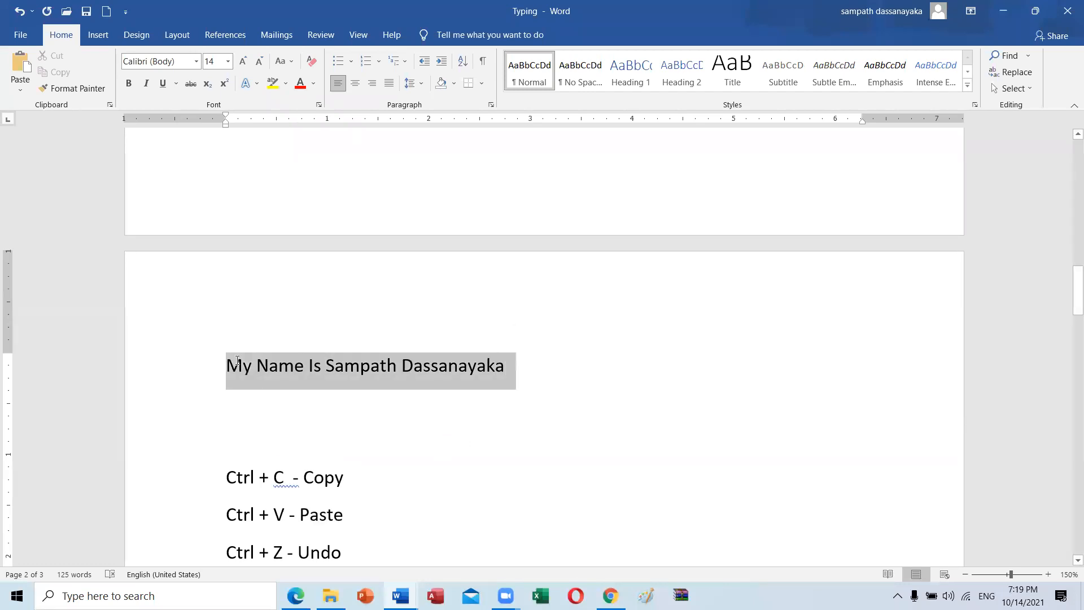
pyautogui.click(541, 370)
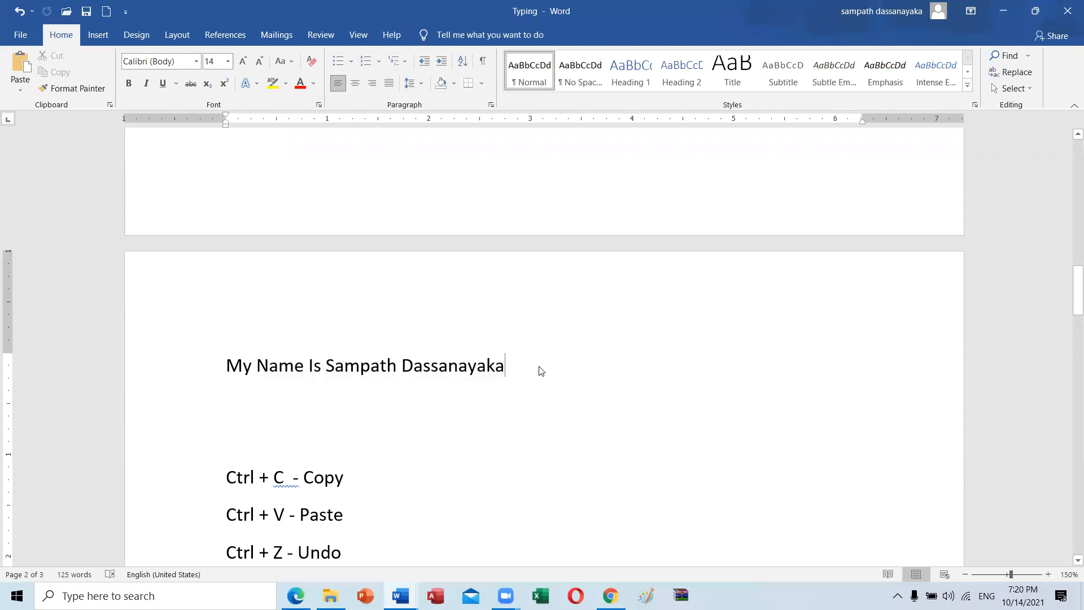
pyautogui.press('Return')
pyautogui.hotkey('ctrl', 'v')
pyautogui.hotkey('ctrl', 'v')
pyautogui.hotkey('ctrl', 'v')
pyautogui.hotkey('ctrl', 'v')
pyautogui.hotkey('ctrl', 'v')
pyautogui.hotkey('ctrl', 'v')
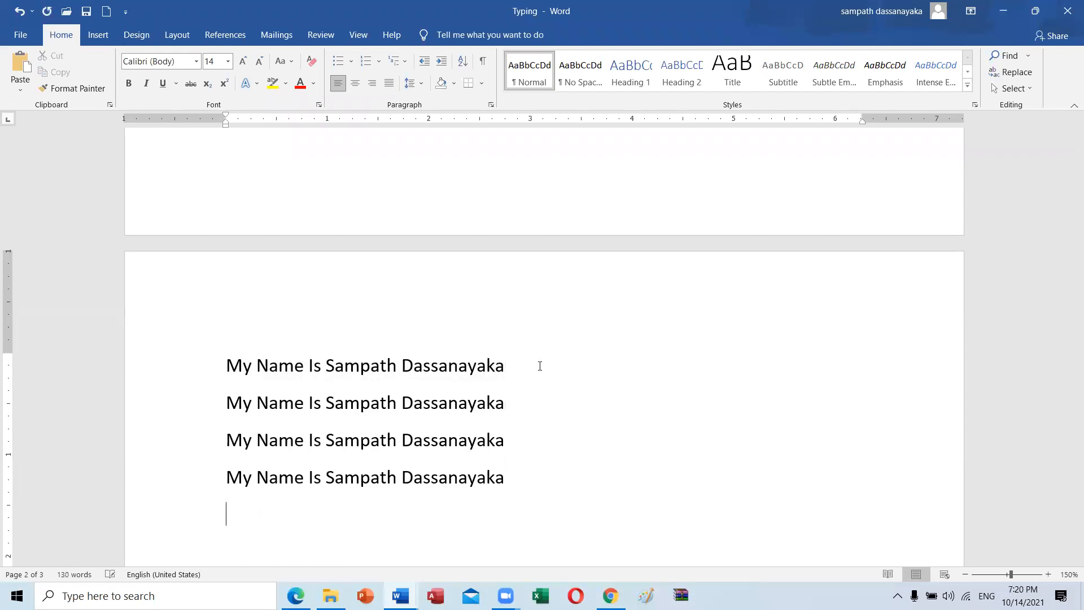
pyautogui.hotkey('ctrl', 'v')
pyautogui.hotkey('ctrl', 'v')
pyautogui.hotkey('ctrl', 'v')
pyautogui.hotkey('ctrl', 'v')
pyautogui.hotkey('ctrl', 'v')
pyautogui.hotkey('ctrl', 'v')
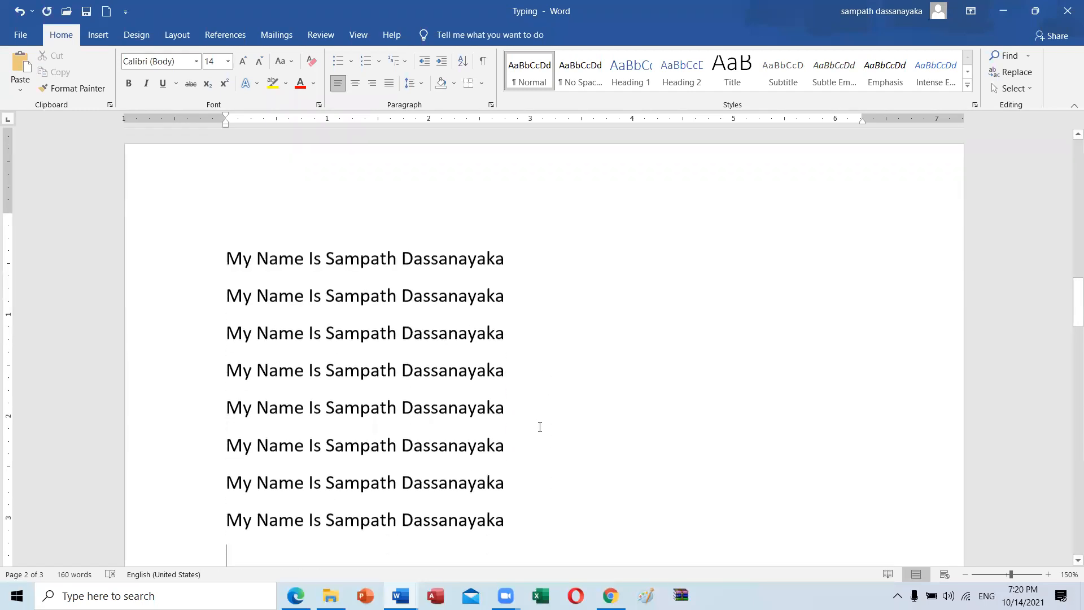
pyautogui.scroll(1, 342, 431)
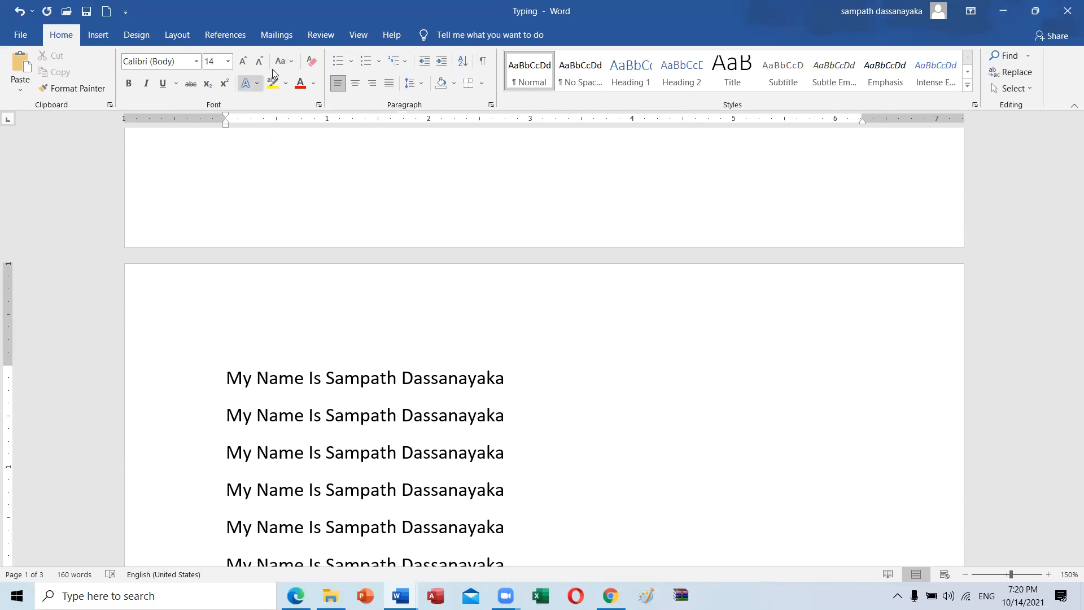
pyautogui.click(292, 61)
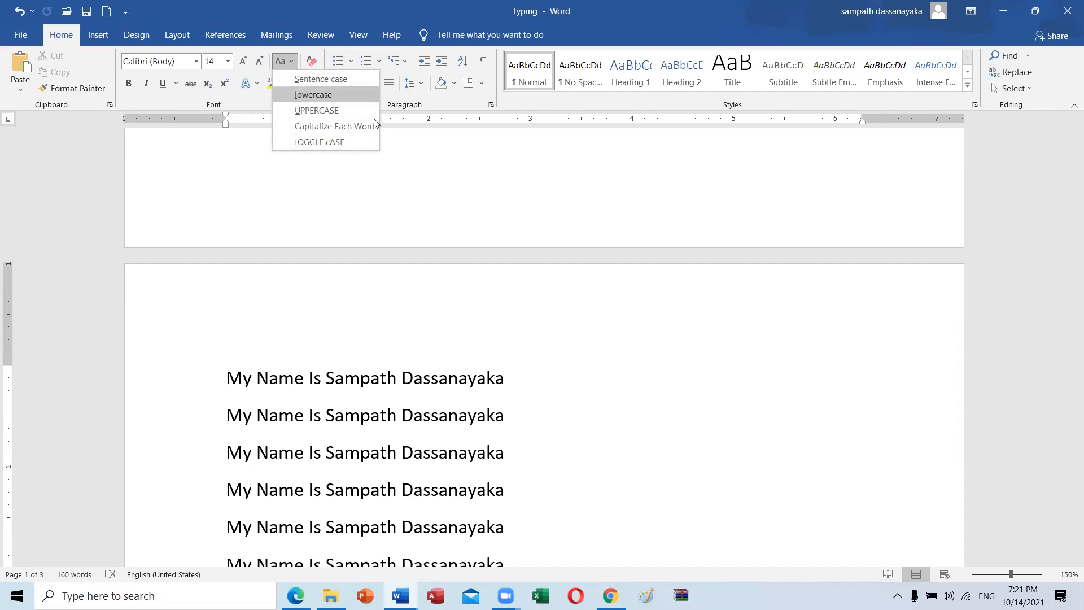
pyautogui.click(302, 381)
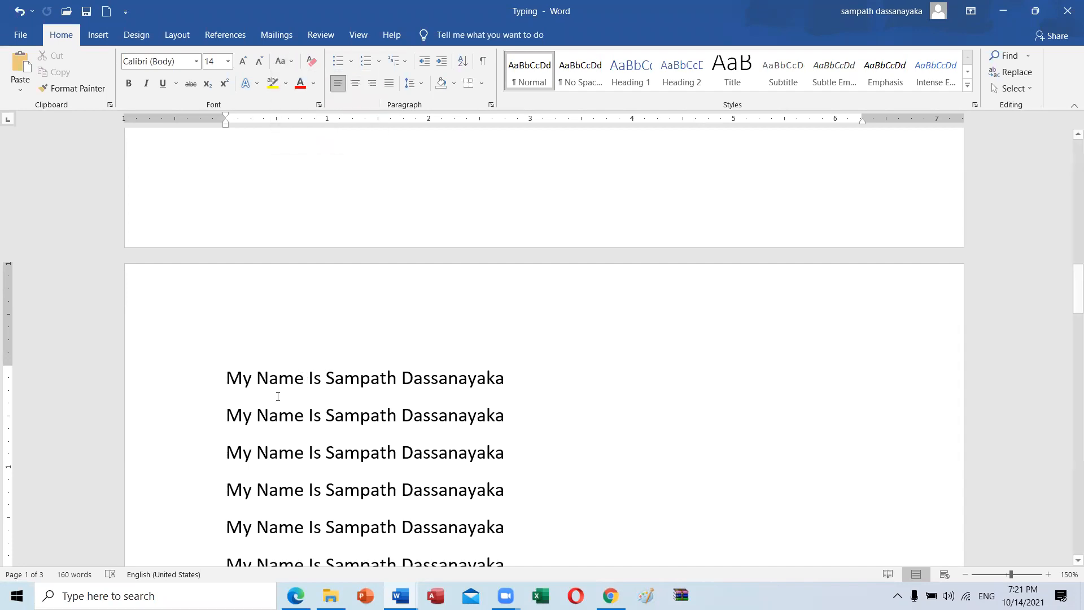
# - Change the second "My Name Is" line to Sentence case
pyautogui.scroll(-2, 278, 384)
pyautogui.moveTo(226, 274); pyautogui.dragTo(544, 280)
pyautogui.click(508, 323)
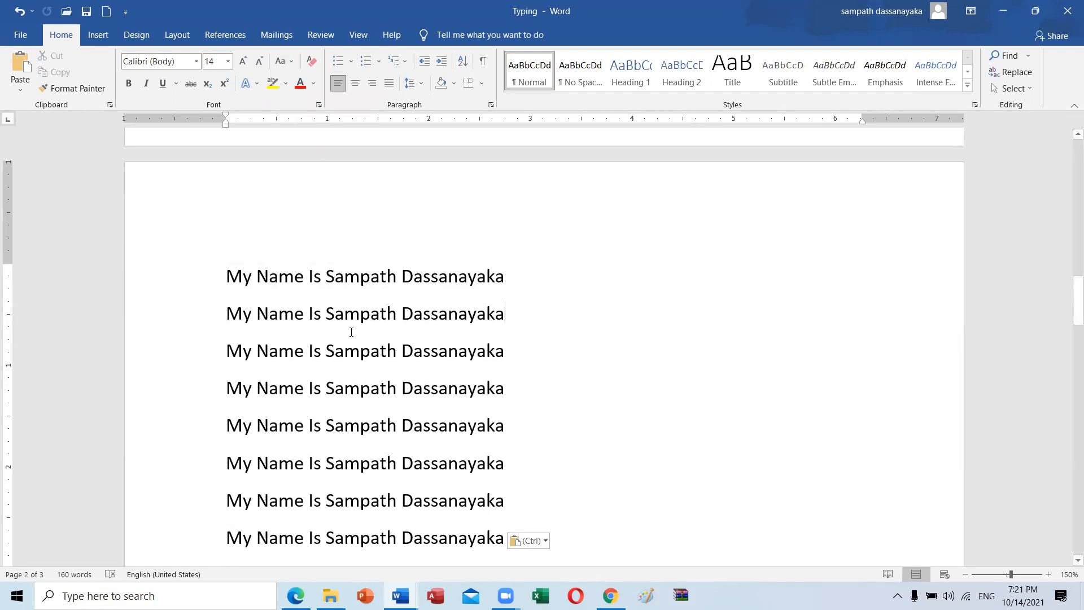
pyautogui.click(141, 318)
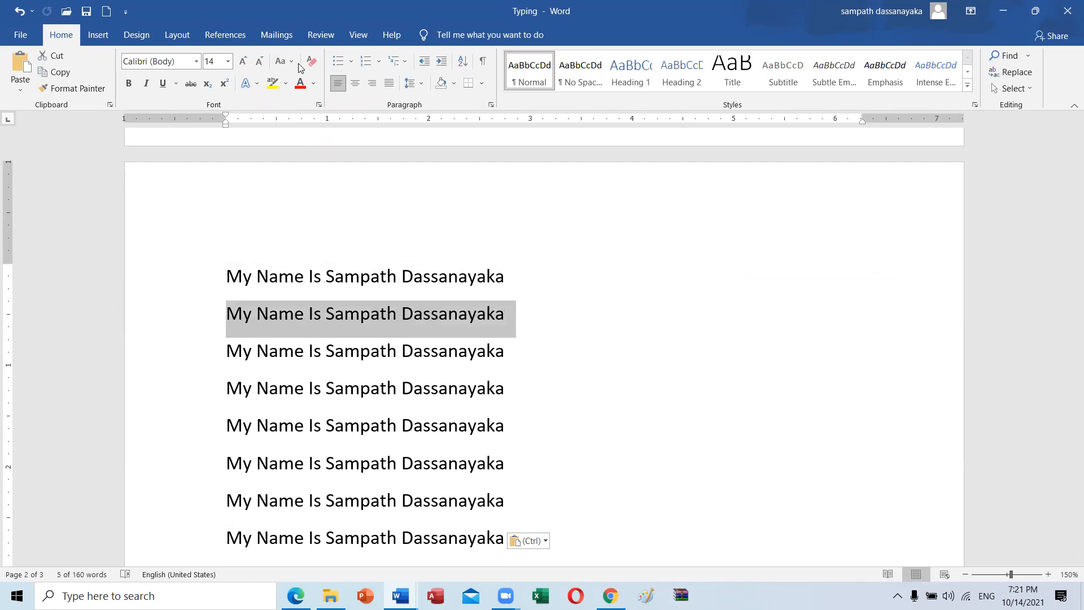
pyautogui.click(282, 61)
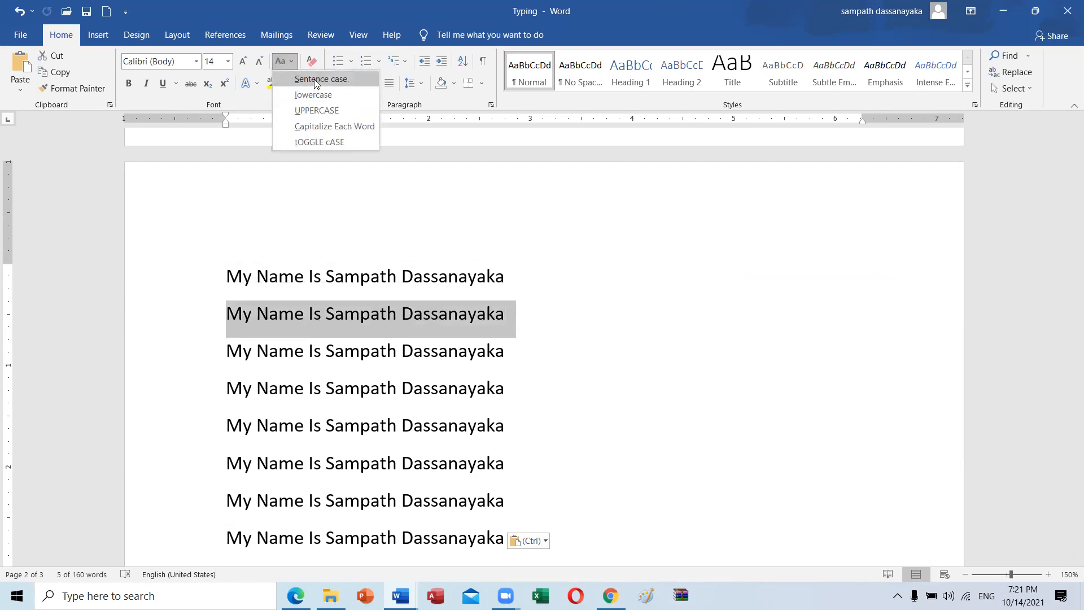
pyautogui.click(314, 79)
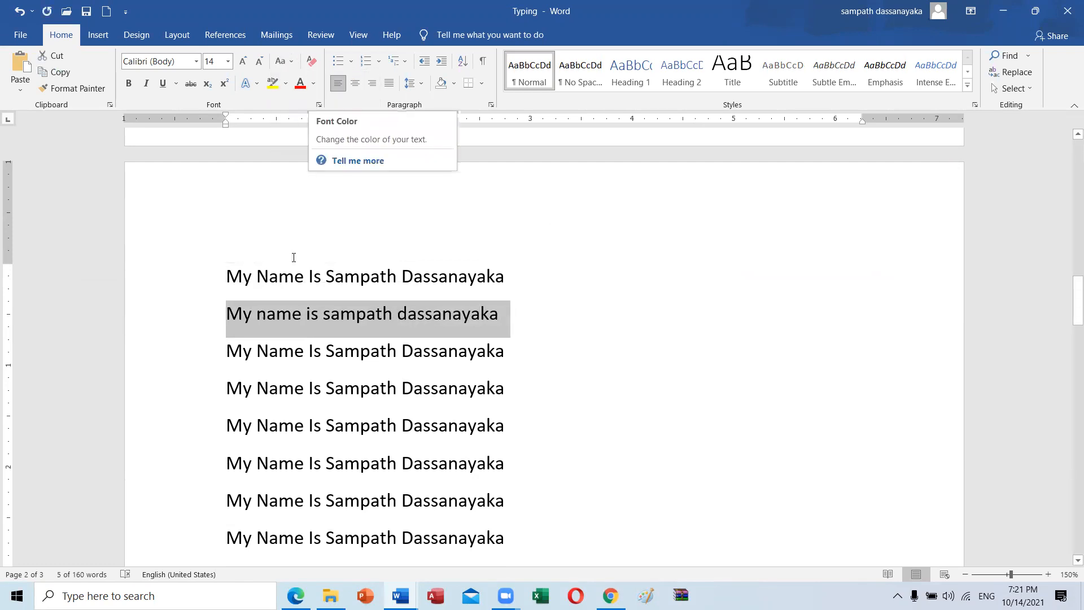
pyautogui.scroll(5, 270, 357)
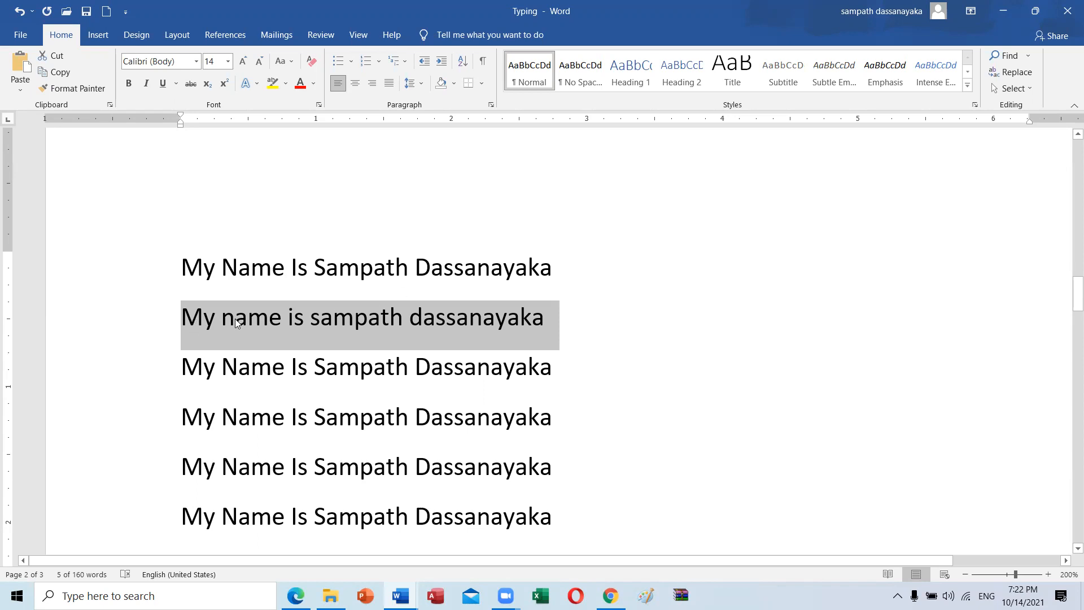
# - Change the third "My Name Is" line on page 2 to lowercase
pyautogui.tripleClick(571, 363)
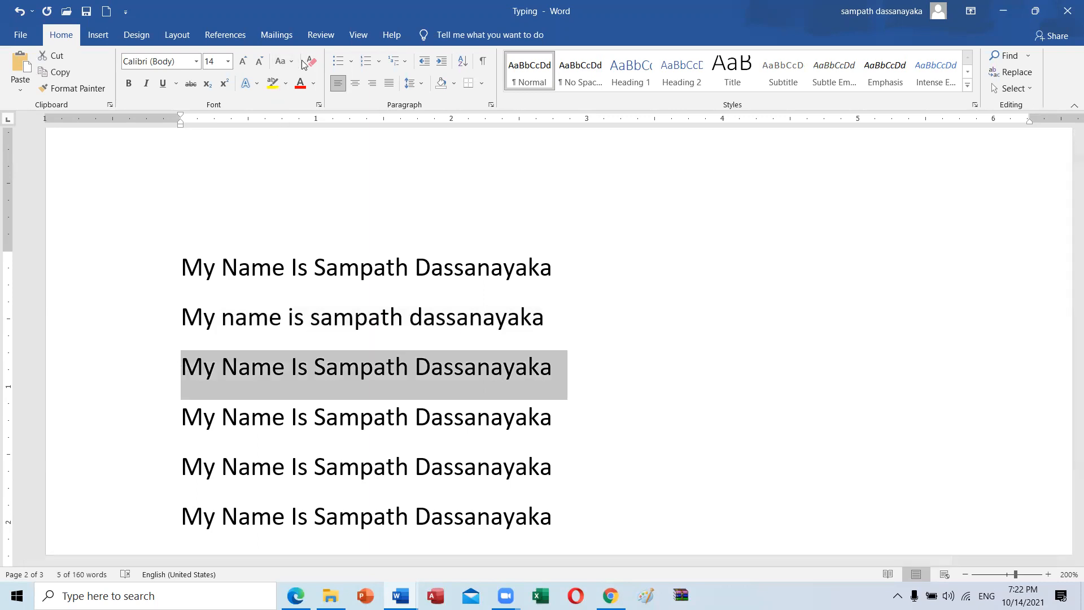
pyautogui.click(444, 368)
pyautogui.click(571, 366)
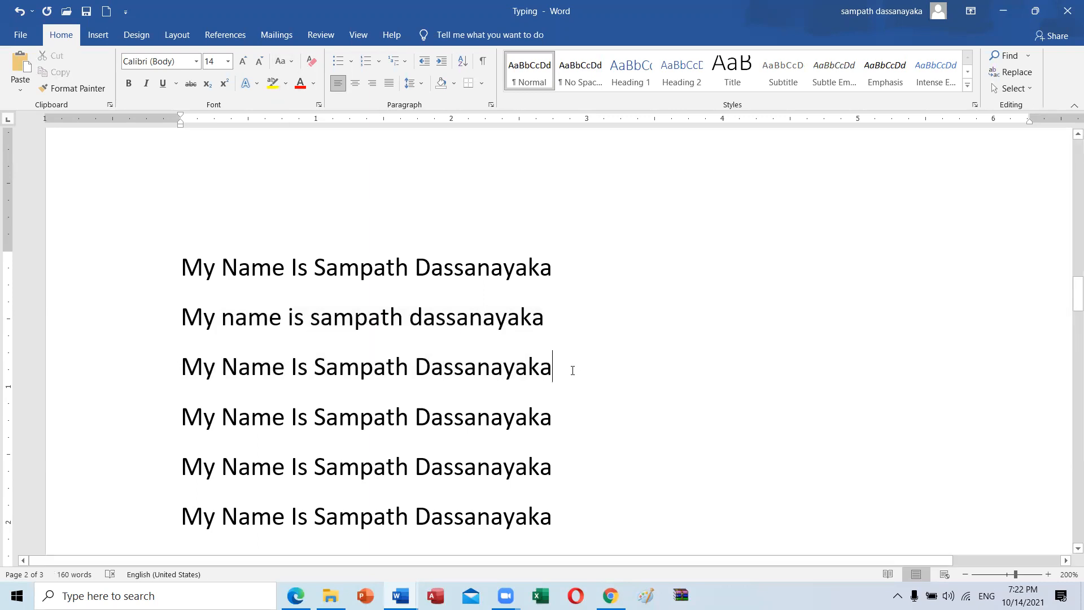
pyautogui.moveTo(552, 368); pyautogui.dragTo(126, 374)
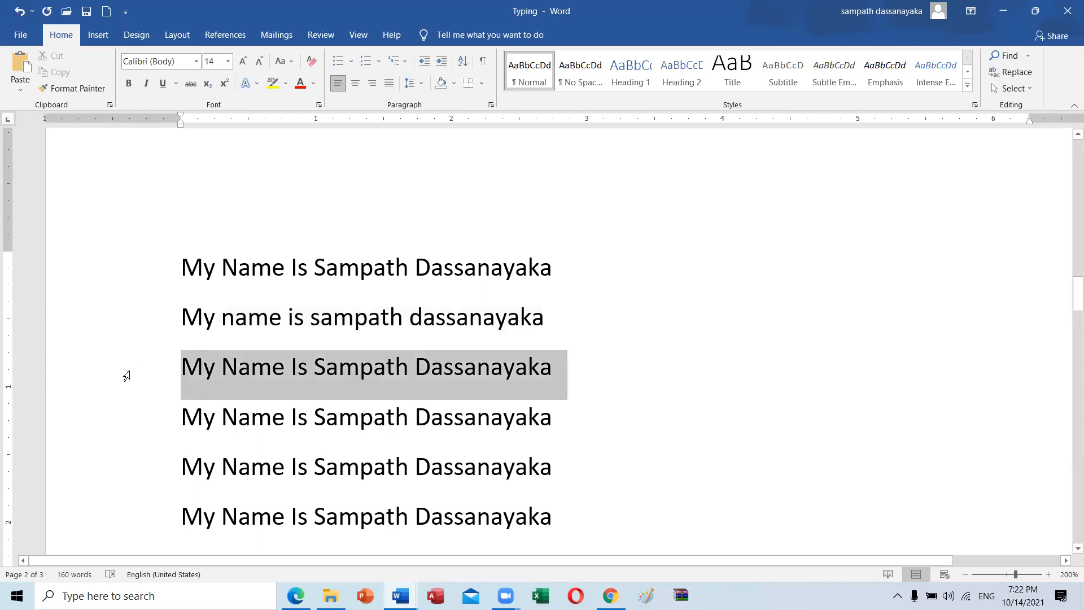
pyautogui.click(293, 62)
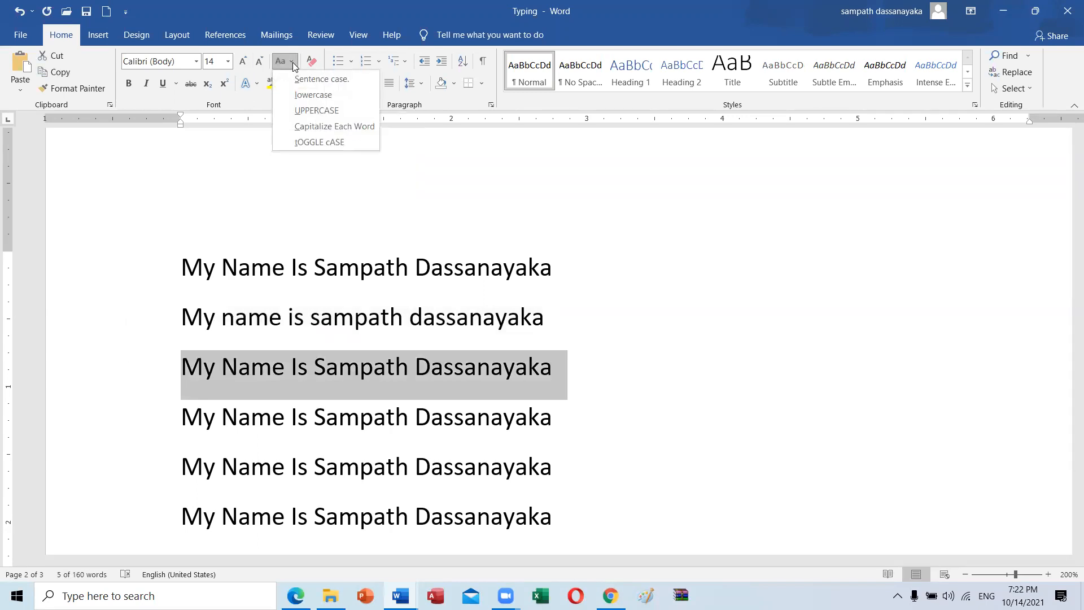
pyautogui.click(304, 95)
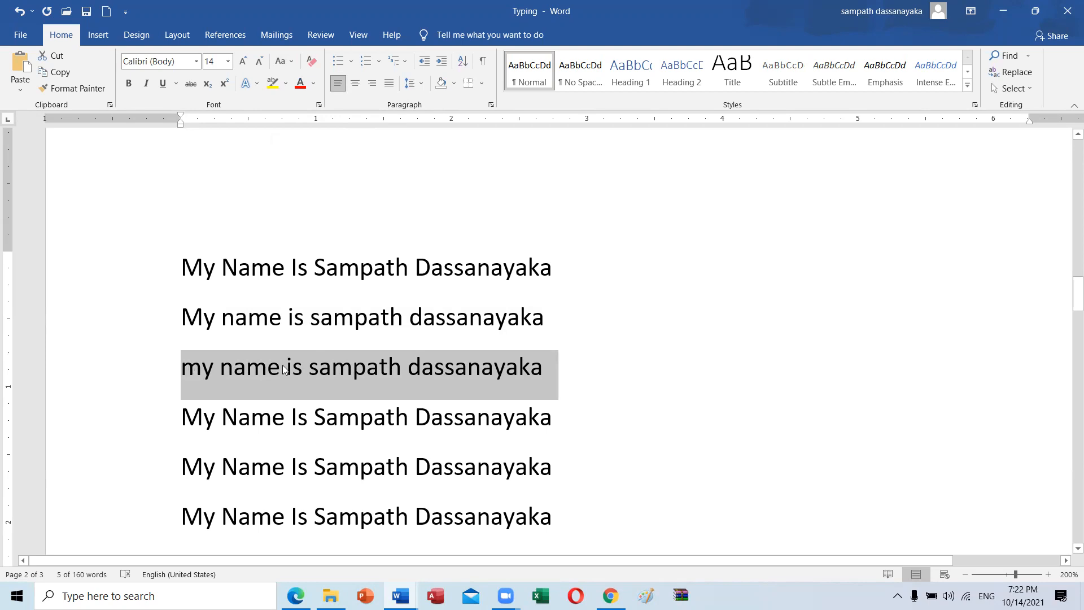
# - Change the fourth "My Name Is" line to UPPERCASE
pyautogui.moveTo(554, 418); pyautogui.dragTo(177, 421)
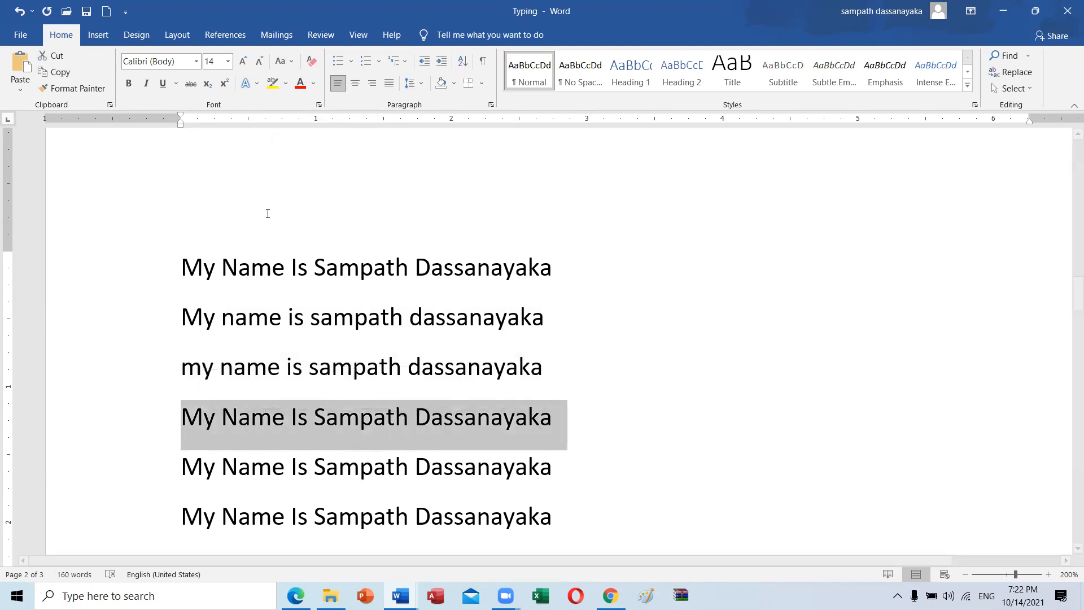
pyautogui.click(292, 62)
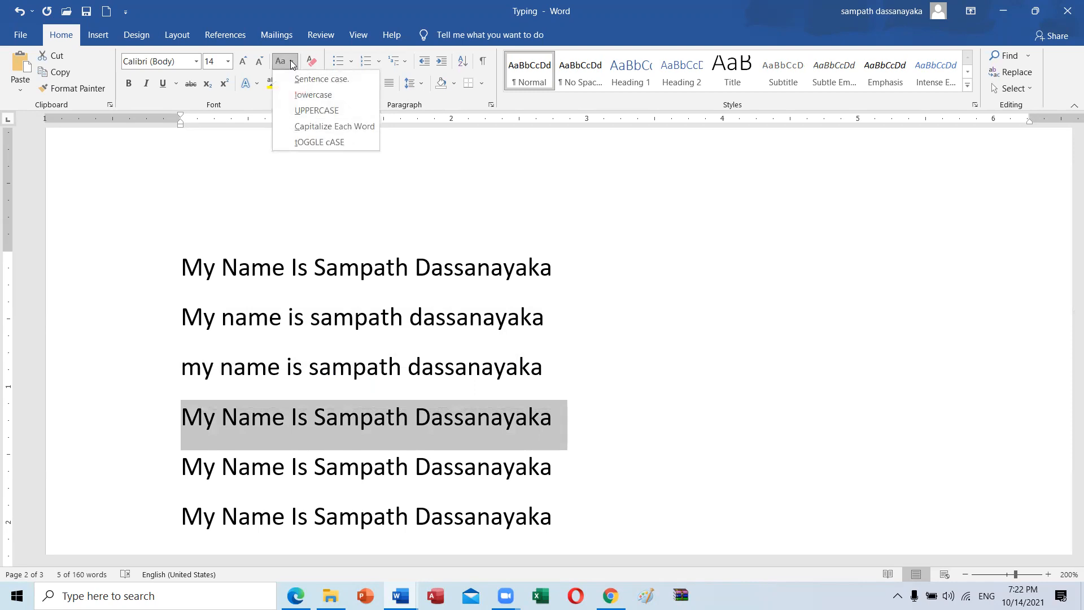
pyautogui.click(309, 110)
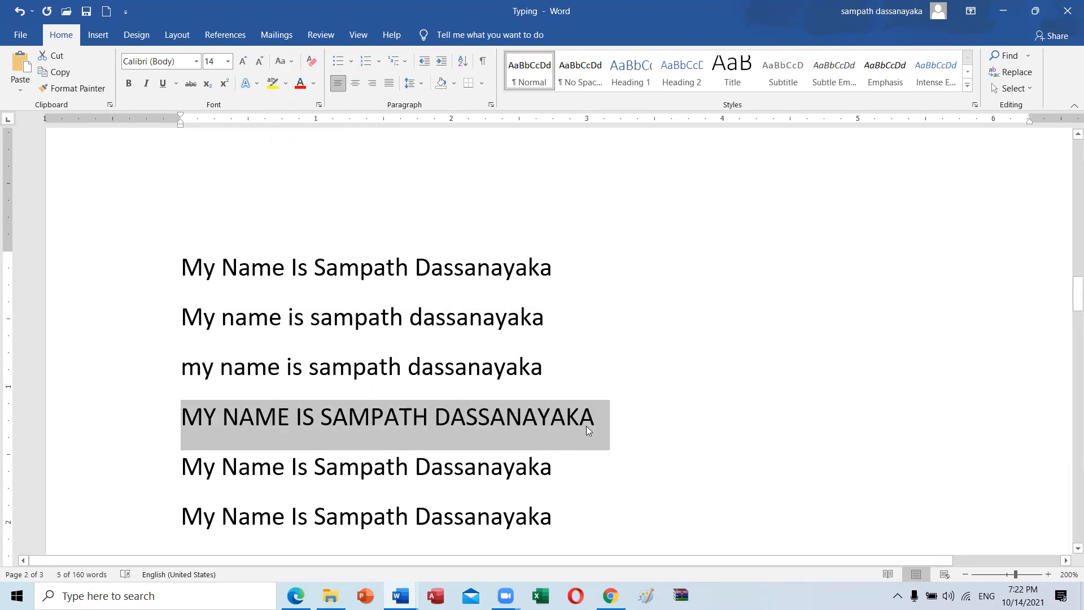
# - Apply the Capitalize Each Word case to the fifth "My Name Is" line
pyautogui.click(544, 477)
pyautogui.moveTo(574, 472); pyautogui.dragTo(179, 472)
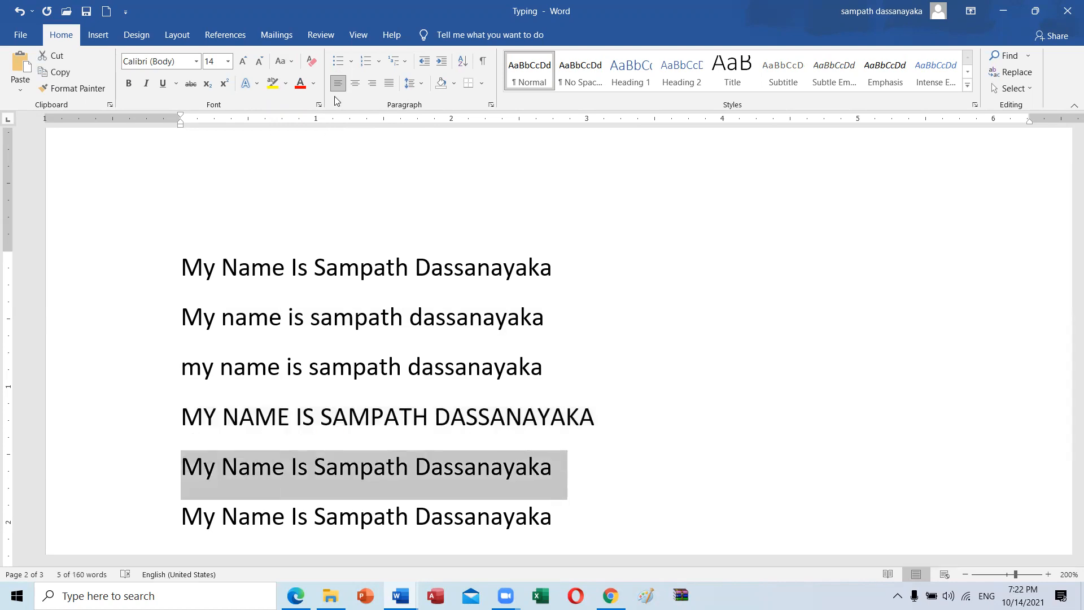
pyautogui.click(285, 61)
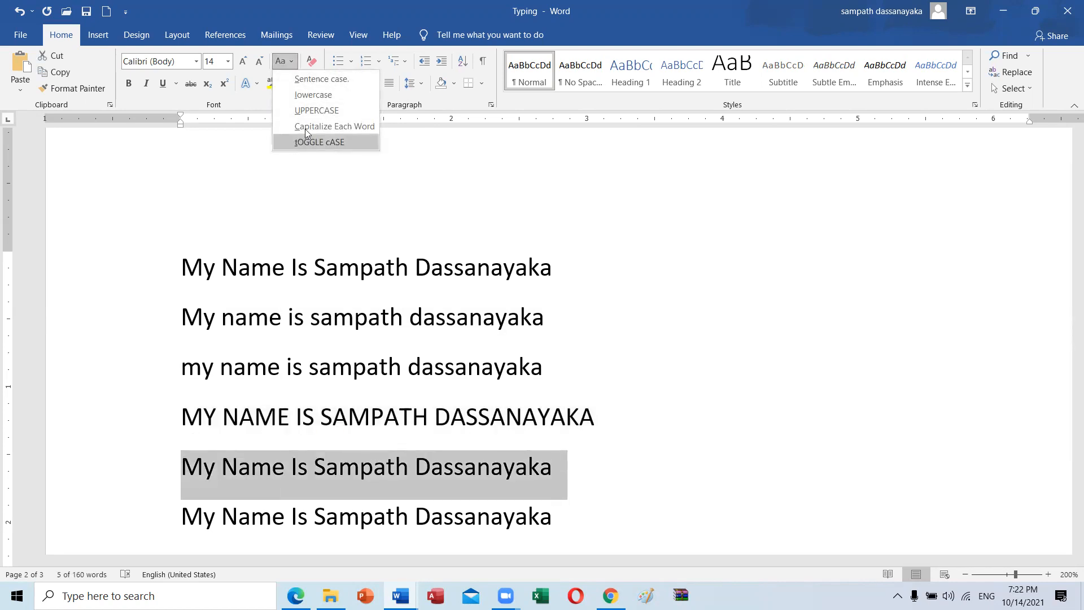
pyautogui.click(326, 129)
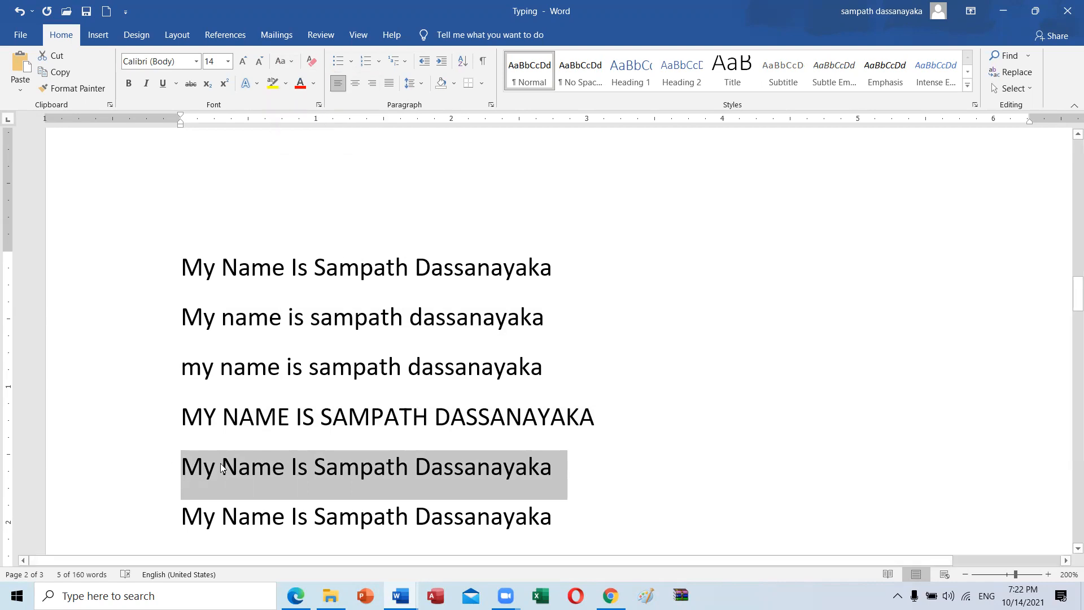
# - Change the sixth "My Name Is" line to tOGGLE cASE
pyautogui.scroll(-1, 418, 429)
pyautogui.moveTo(566, 446); pyautogui.dragTo(121, 443)
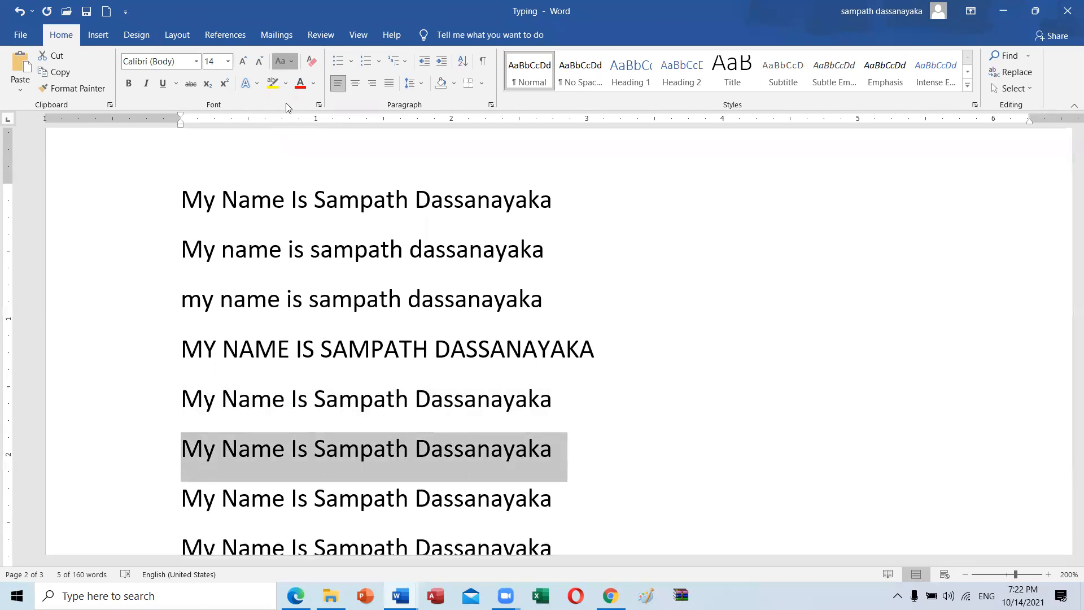
pyautogui.click(284, 61)
pyautogui.click(341, 138)
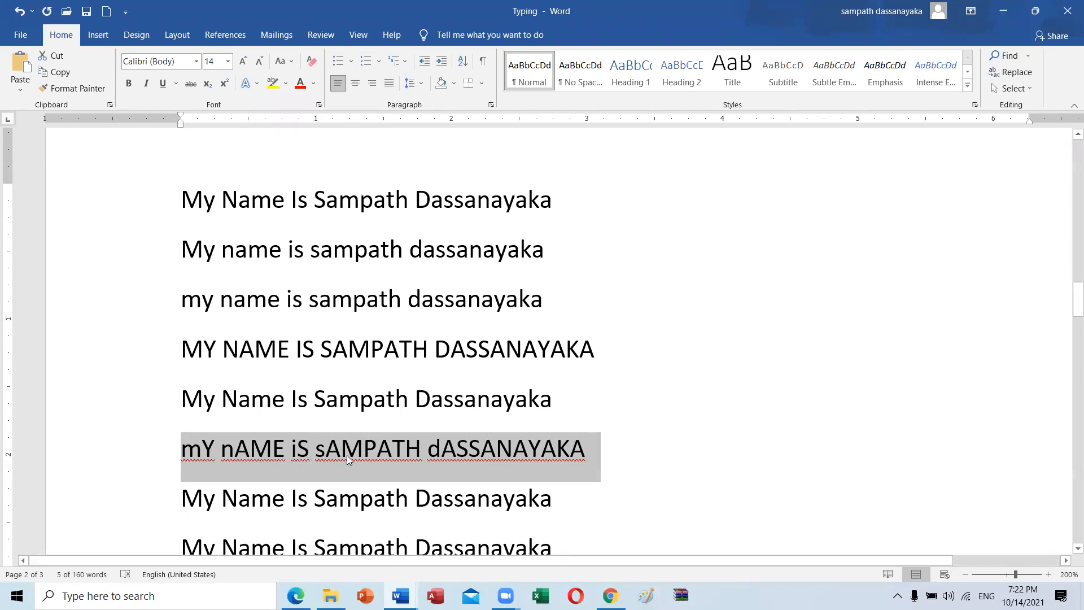
# - Examine the toggled sixth line and compare it with the other case variants above it
pyautogui.click(562, 453)
pyautogui.scroll(-3, 392, 343)
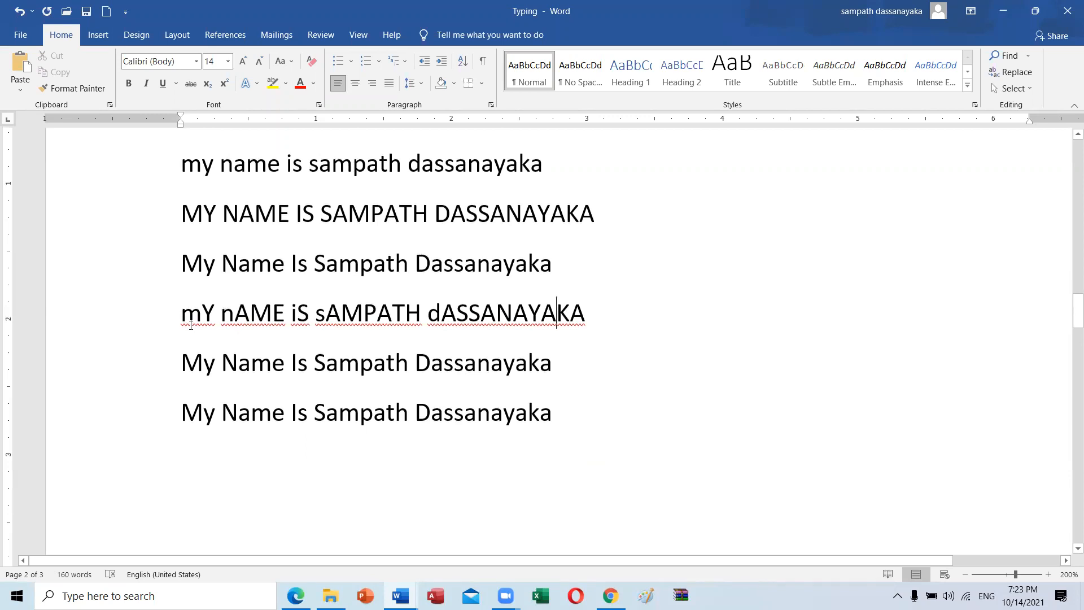
pyautogui.moveTo(191, 325); pyautogui.dragTo(583, 320)
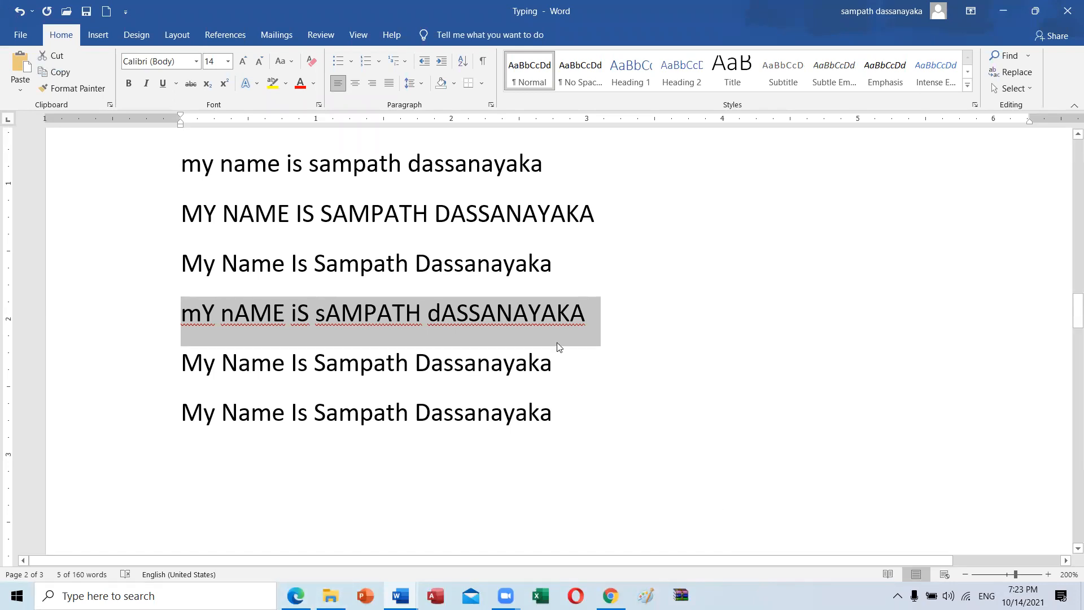
pyautogui.click(529, 323)
pyautogui.moveTo(183, 312); pyautogui.dragTo(583, 315)
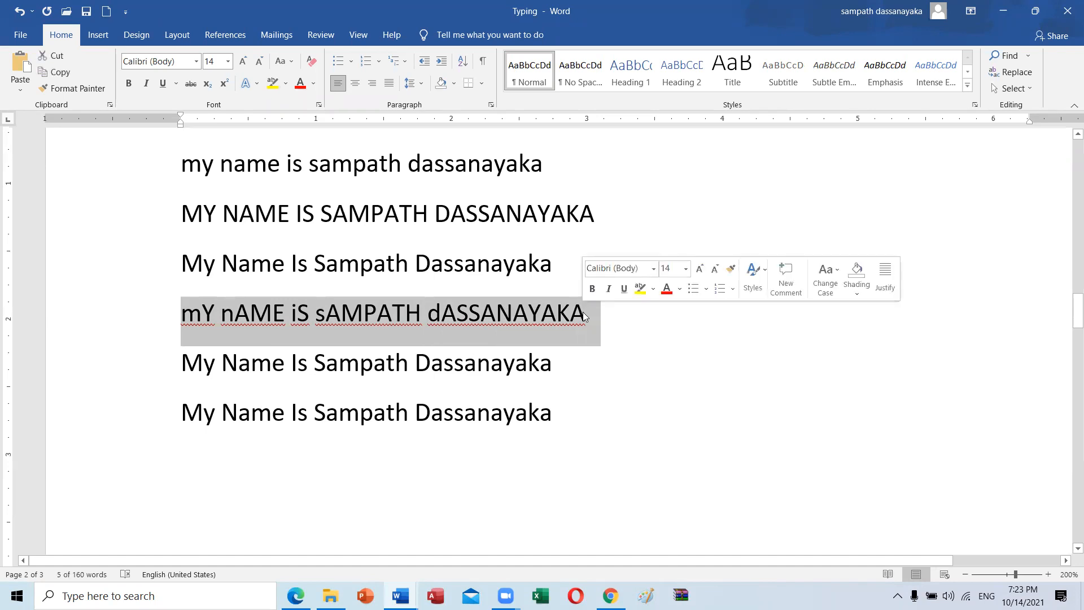
pyautogui.click(361, 362)
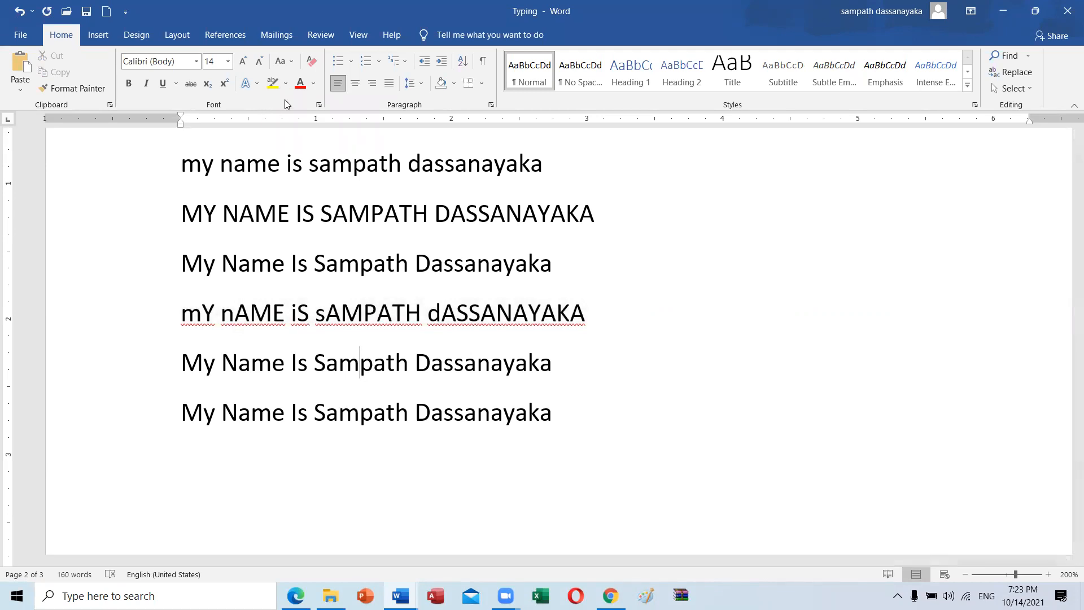
pyautogui.scroll(1, 356, 325)
pyautogui.scroll(3, 355, 325)
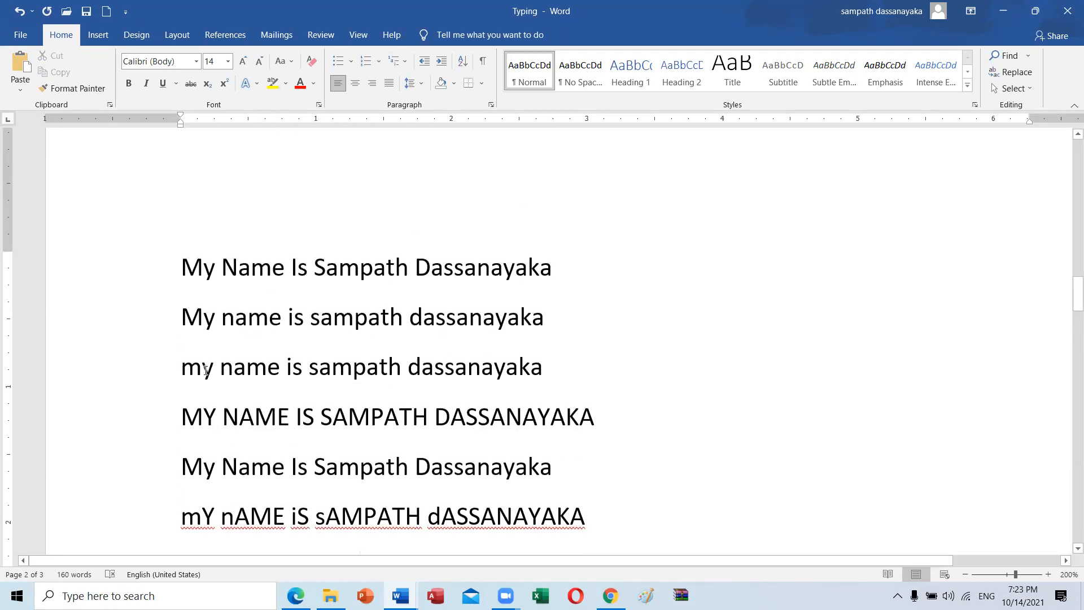
pyautogui.scroll(-2, 319, 418)
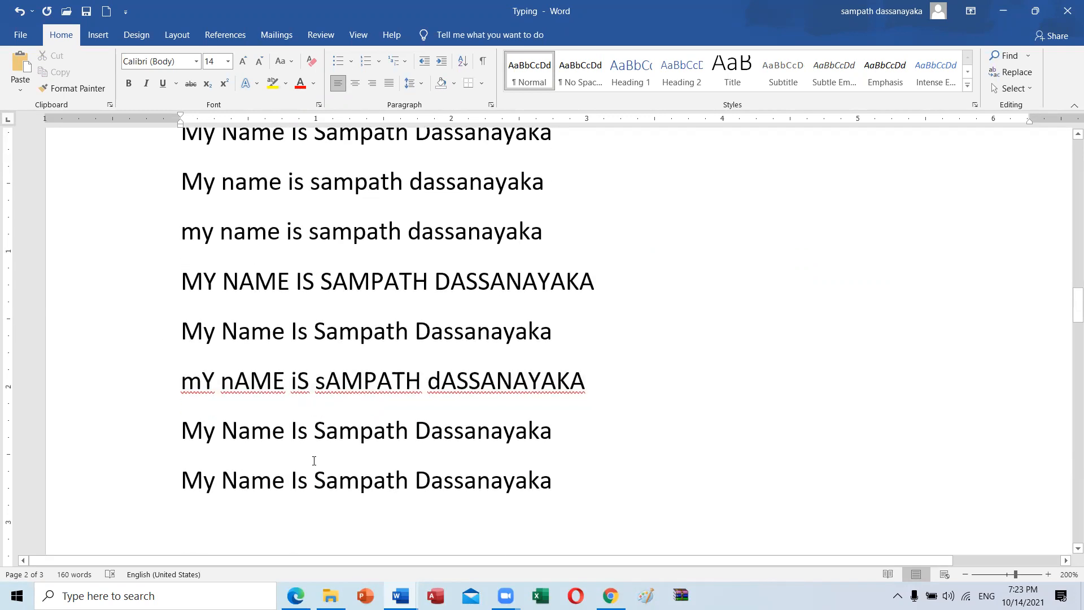
pyautogui.scroll(1, 314, 458)
pyautogui.scroll(1, 314, 461)
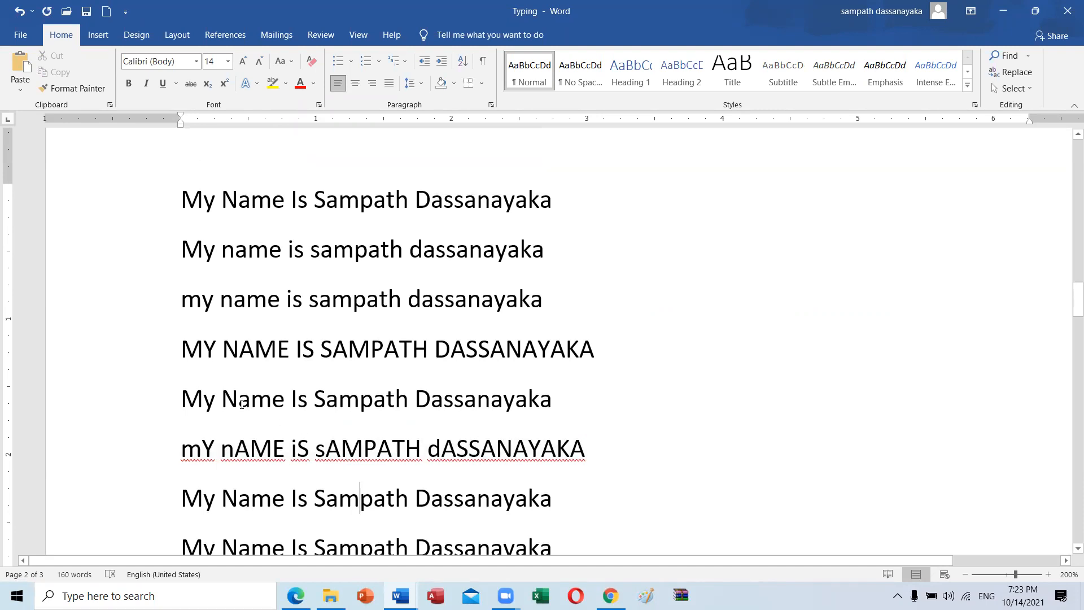
pyautogui.scroll(-4, 225, 419)
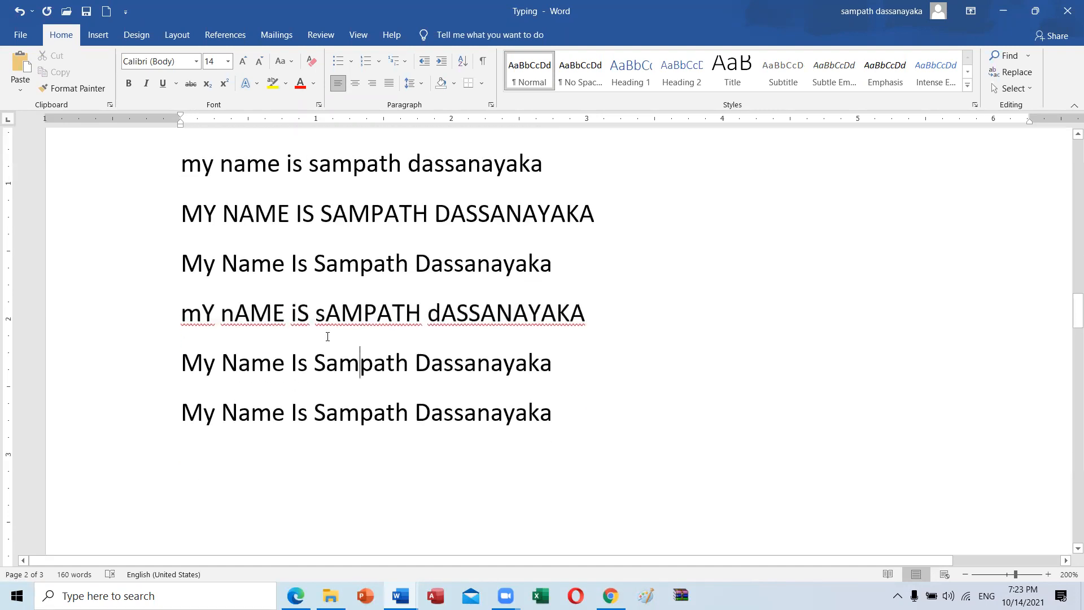
pyautogui.scroll(2, 216, 377)
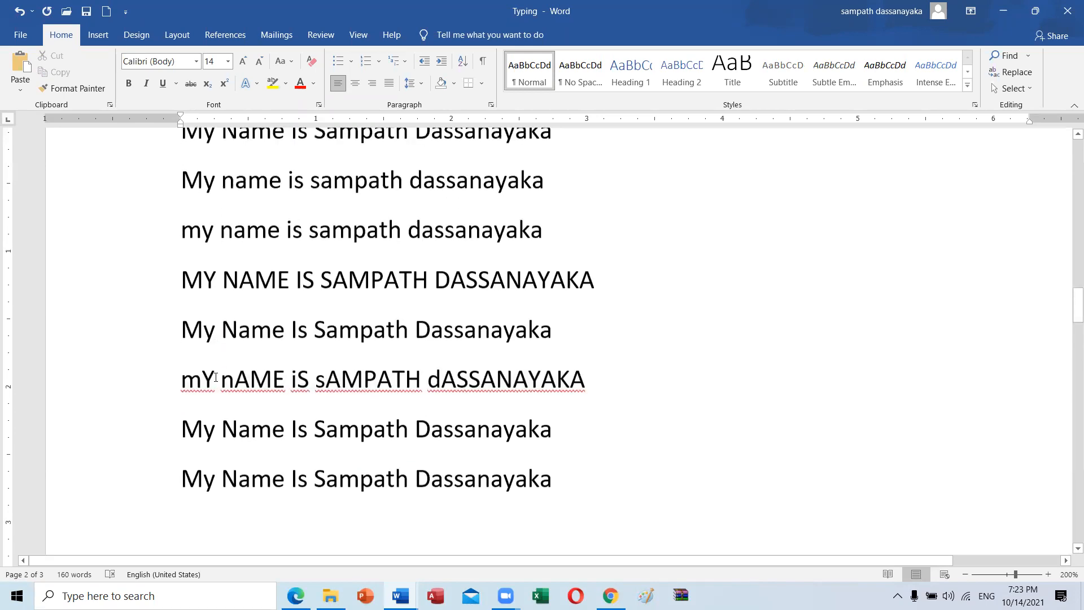
# - Try clearing all formatting from the seventh "My Name Is" line and undo it
pyautogui.moveTo(561, 428); pyautogui.dragTo(96, 418)
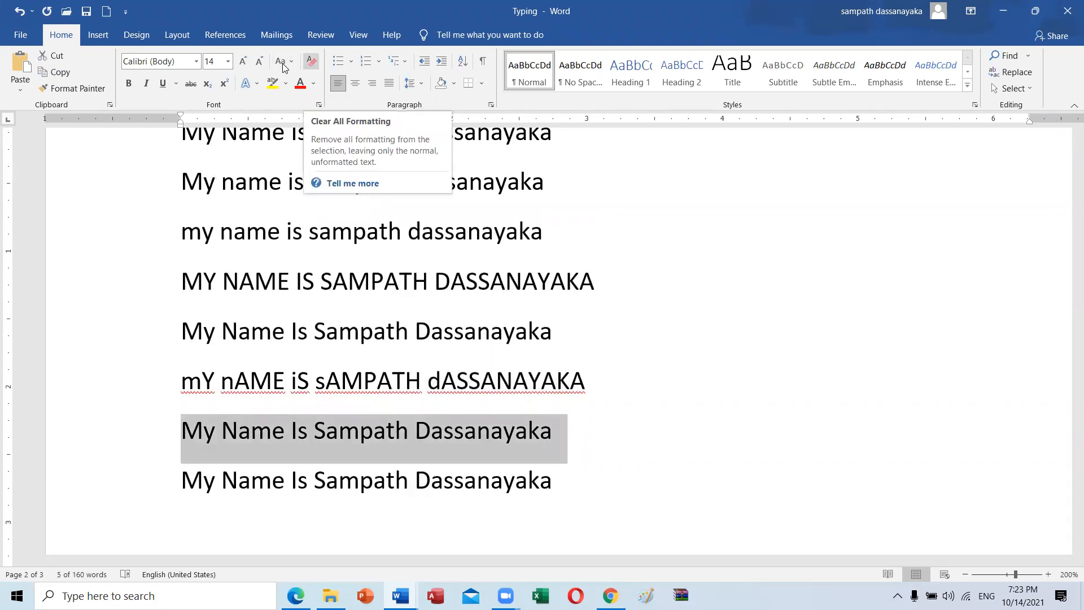
pyautogui.click(311, 62)
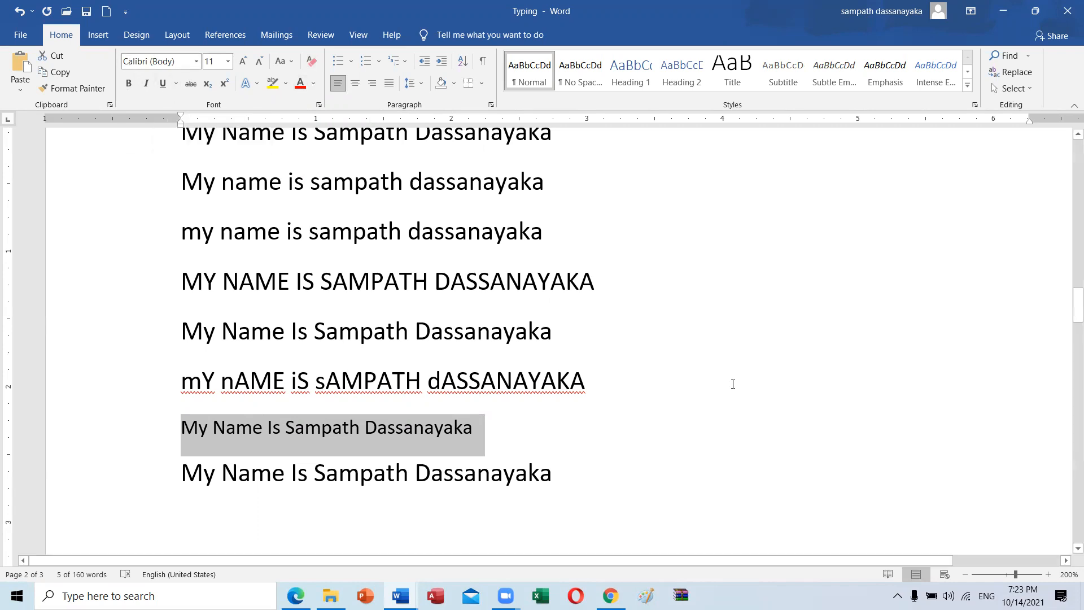
pyautogui.hotkey('ctrl', 'z')
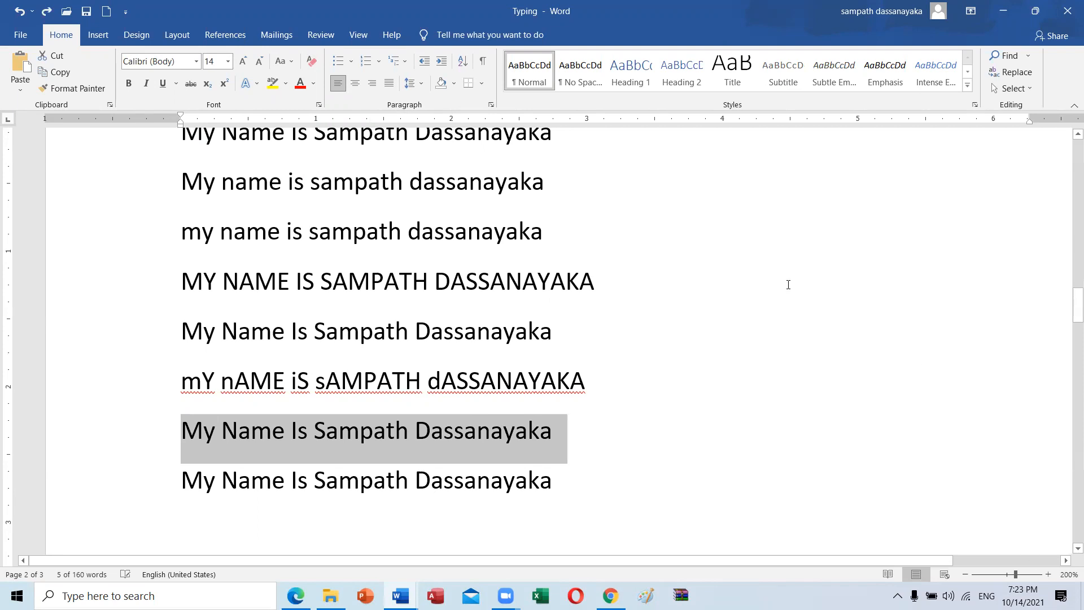
# - Format the seventh "My Name Is" line with bold, italic, underline, strikethrough and the black text effect with a blue shadow
pyautogui.click(127, 87)
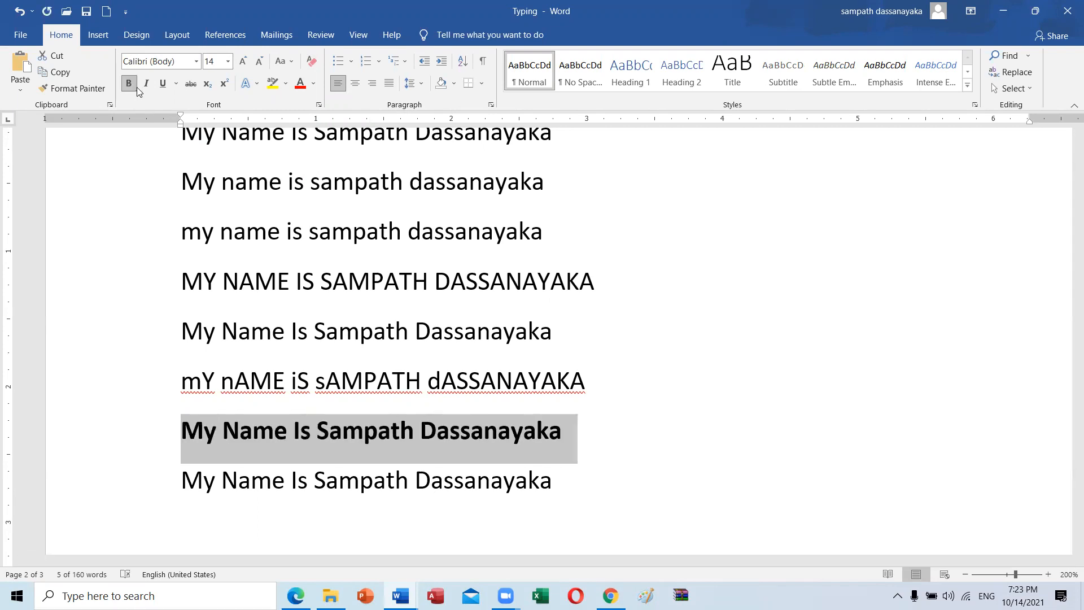
pyautogui.click(146, 85)
pyautogui.click(164, 85)
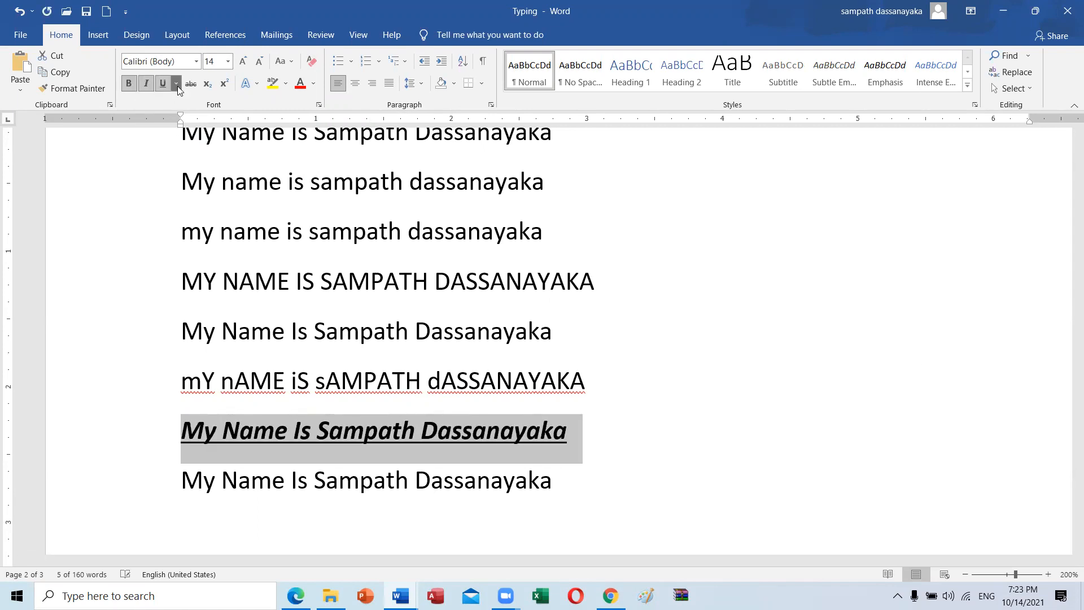
pyautogui.click(192, 86)
pyautogui.click(249, 83)
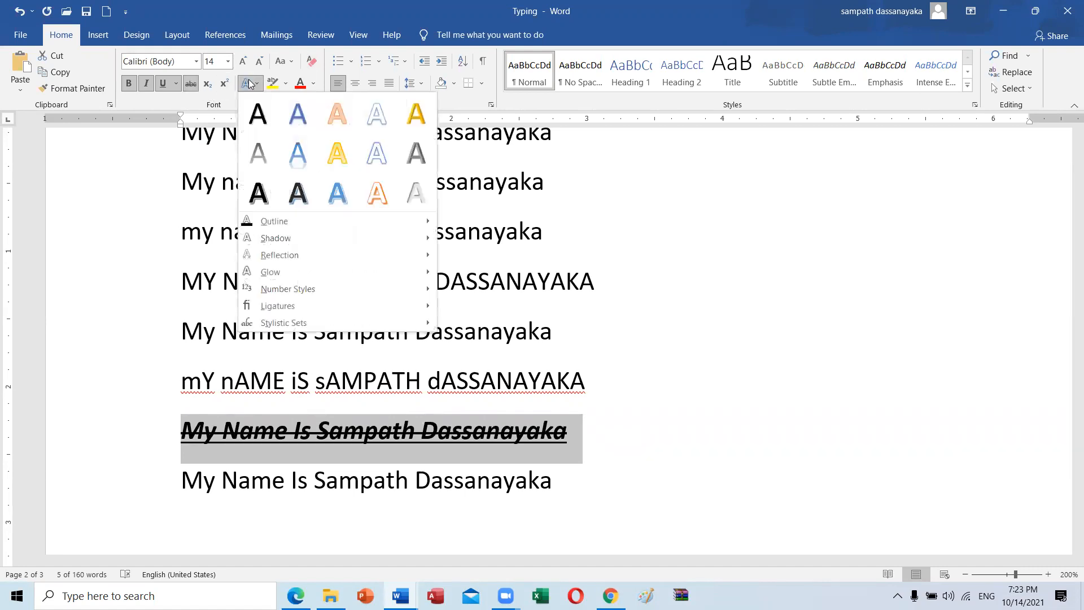
pyautogui.click(298, 190)
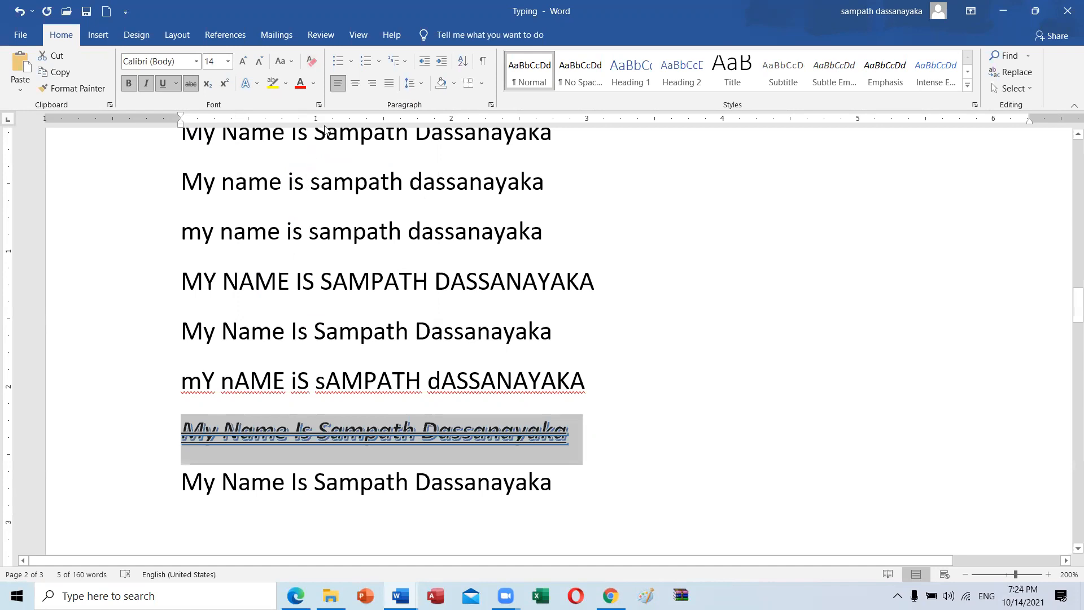
# - Clear all formatting from the seventh "My Name Is" line
pyautogui.click(311, 63)
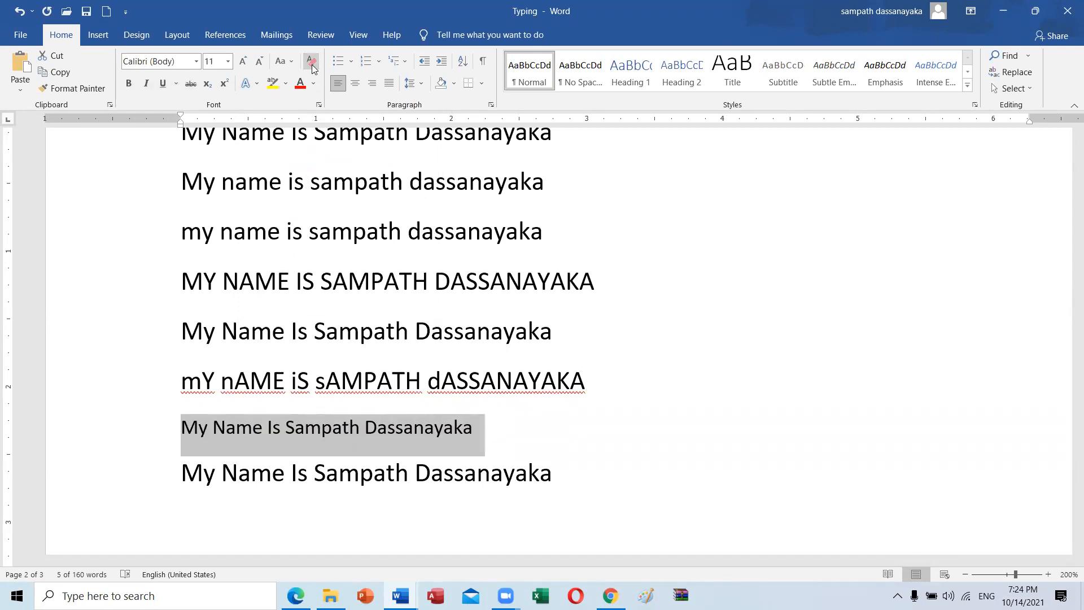
pyautogui.hotkey('ctrl', 'z')
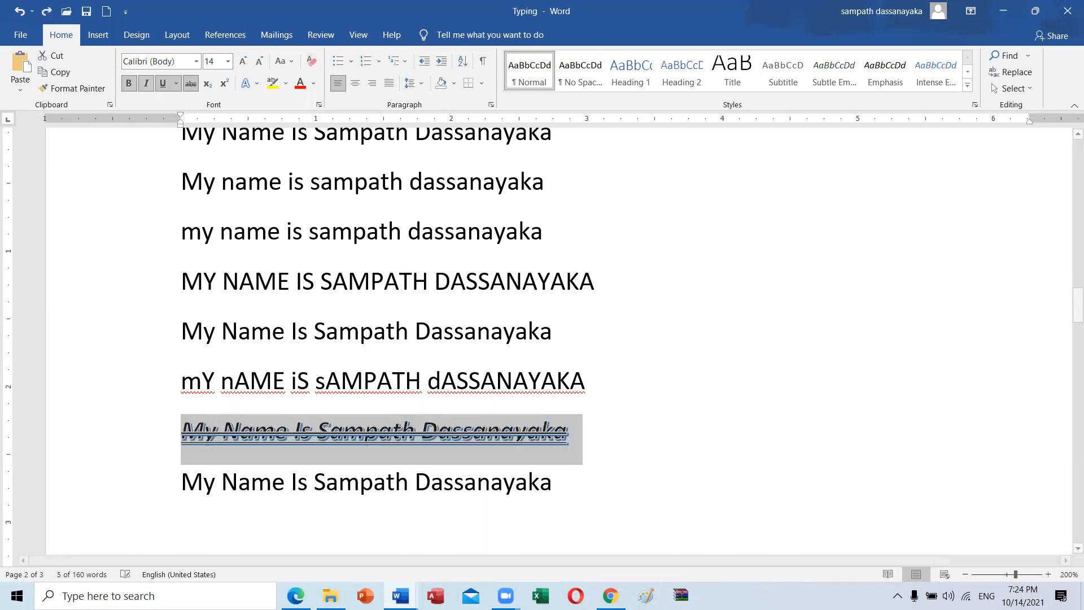
pyautogui.click(223, 433)
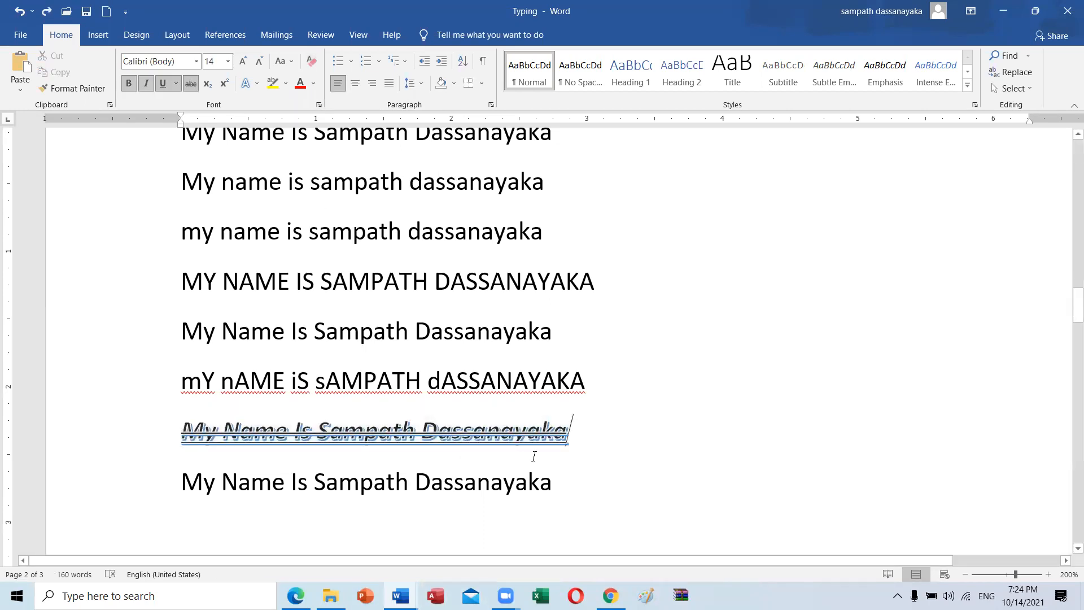
pyautogui.click(114, 433)
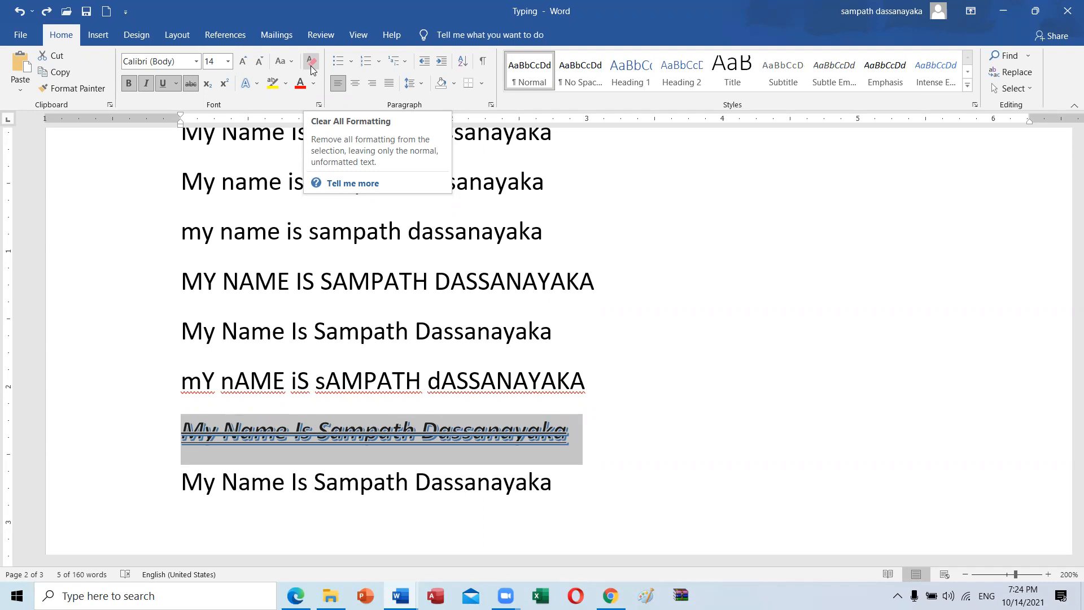
pyautogui.click(312, 62)
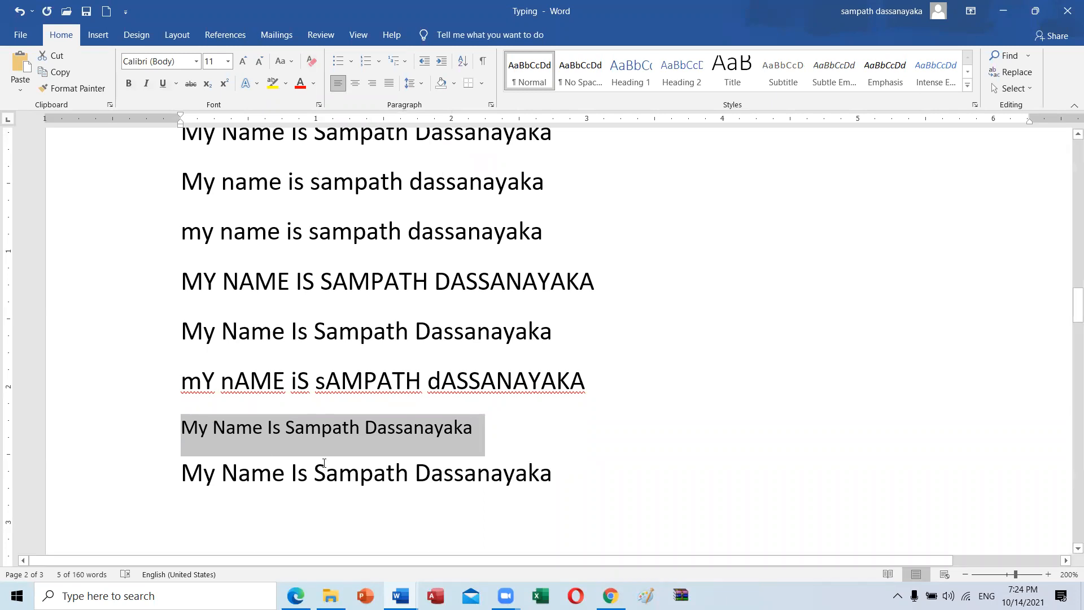
# - Set the font color of the eighth "My Name Is" line to a custom pink from the standard color palette
pyautogui.click(556, 481)
pyautogui.click(113, 485)
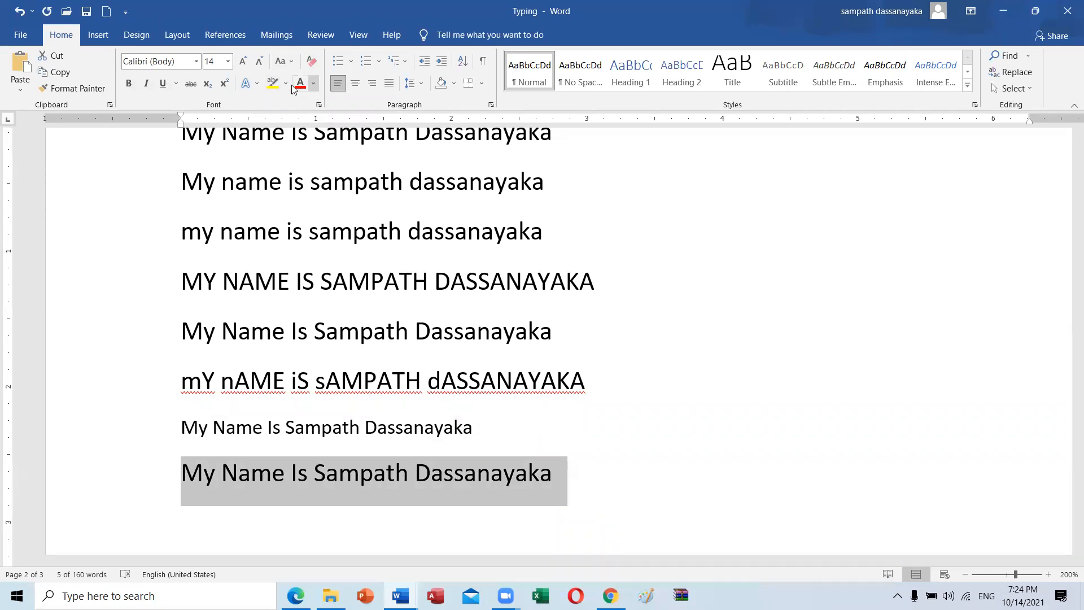
pyautogui.click(314, 86)
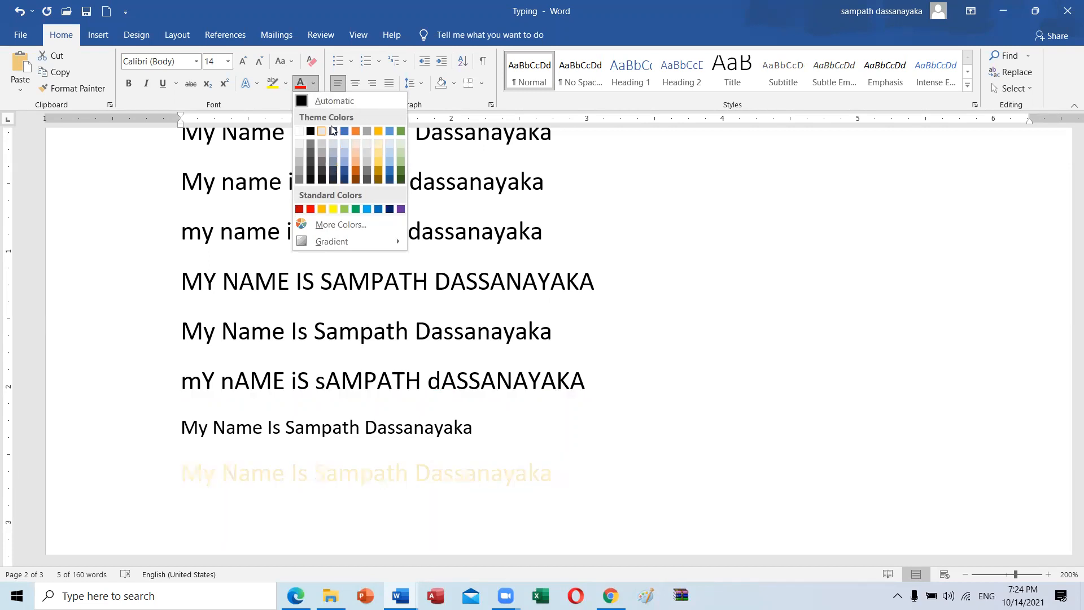
pyautogui.click(315, 85)
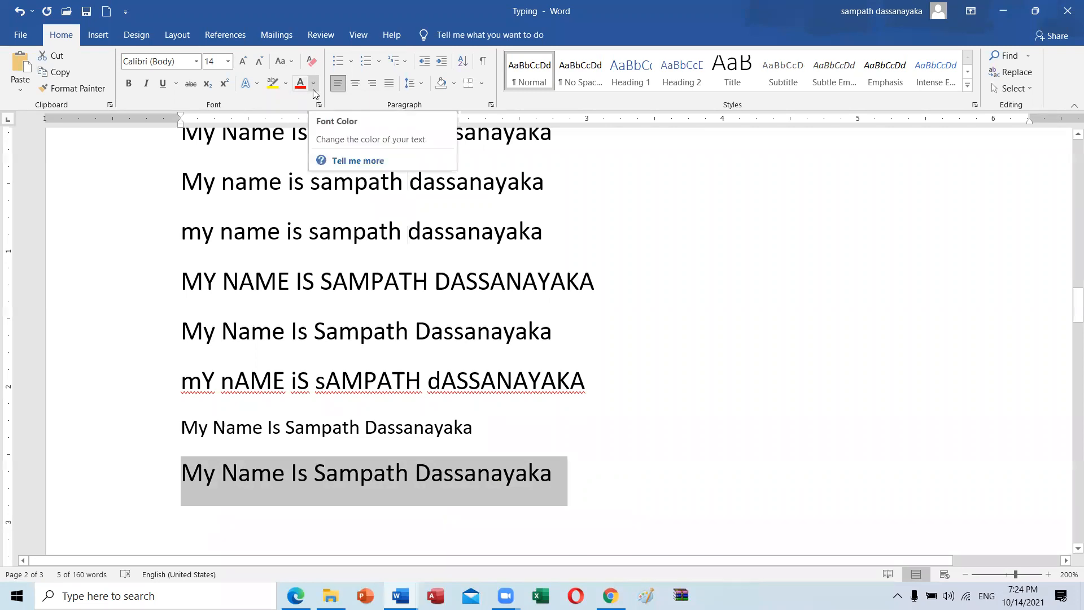
pyautogui.click(314, 84)
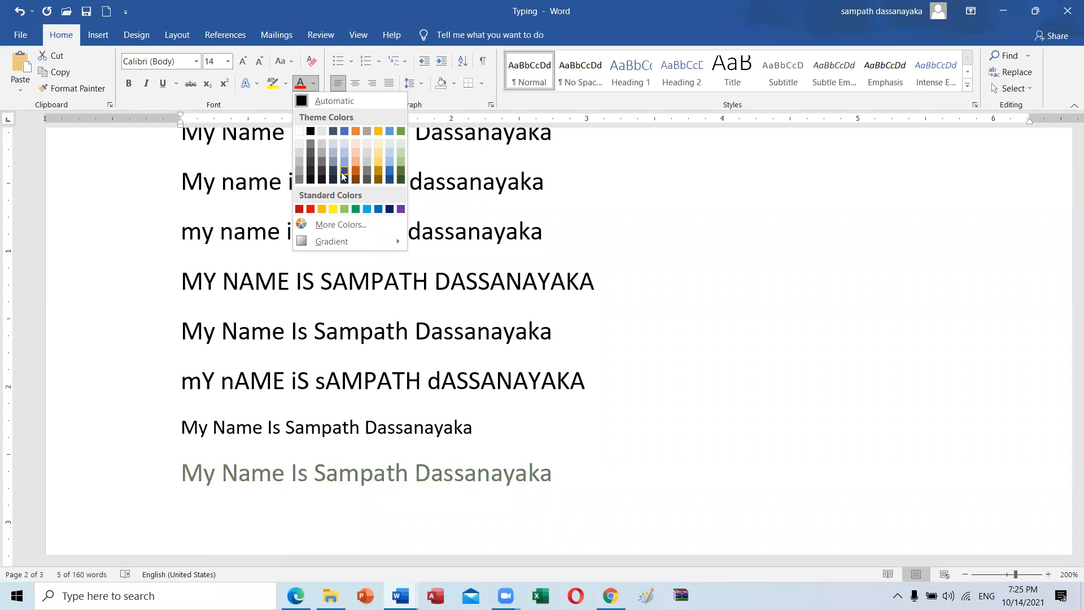
pyautogui.click(342, 220)
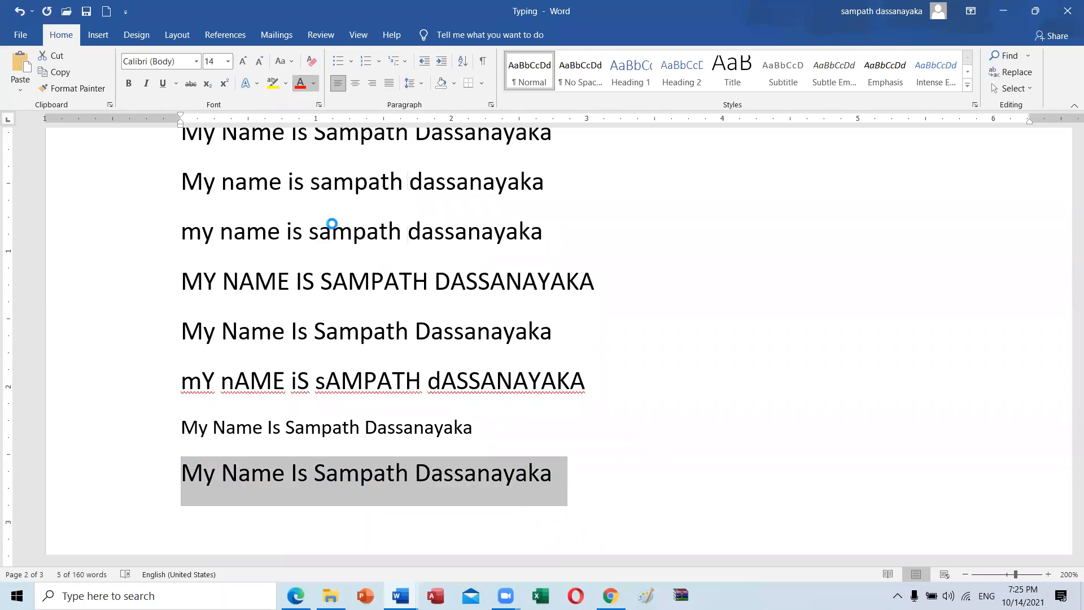
pyautogui.click(508, 290)
pyautogui.click(532, 263)
pyautogui.click(517, 305)
pyautogui.click(496, 305)
pyautogui.click(512, 283)
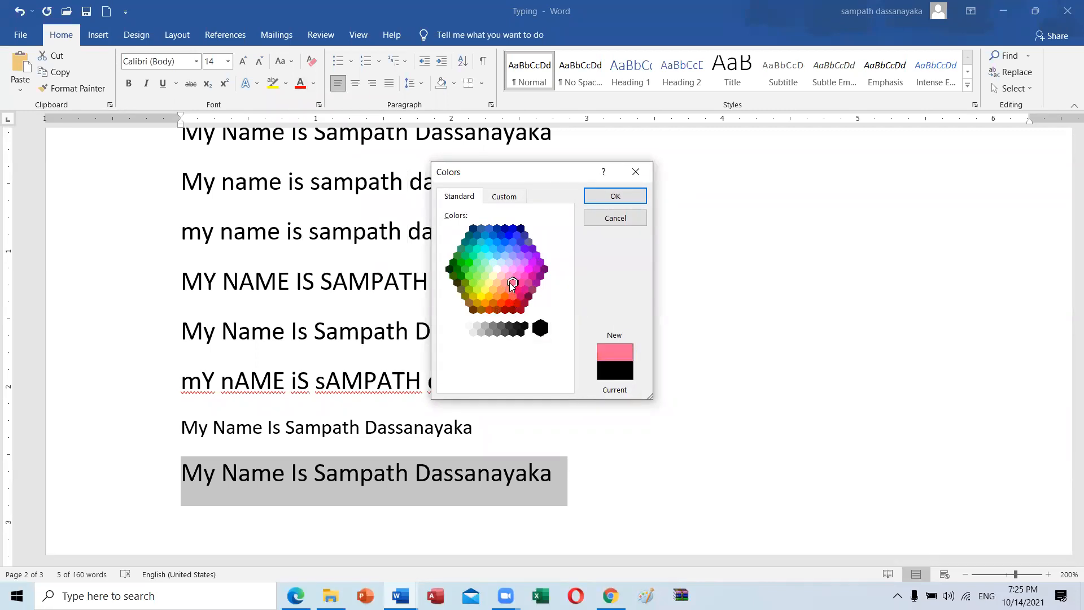
pyautogui.click(615, 196)
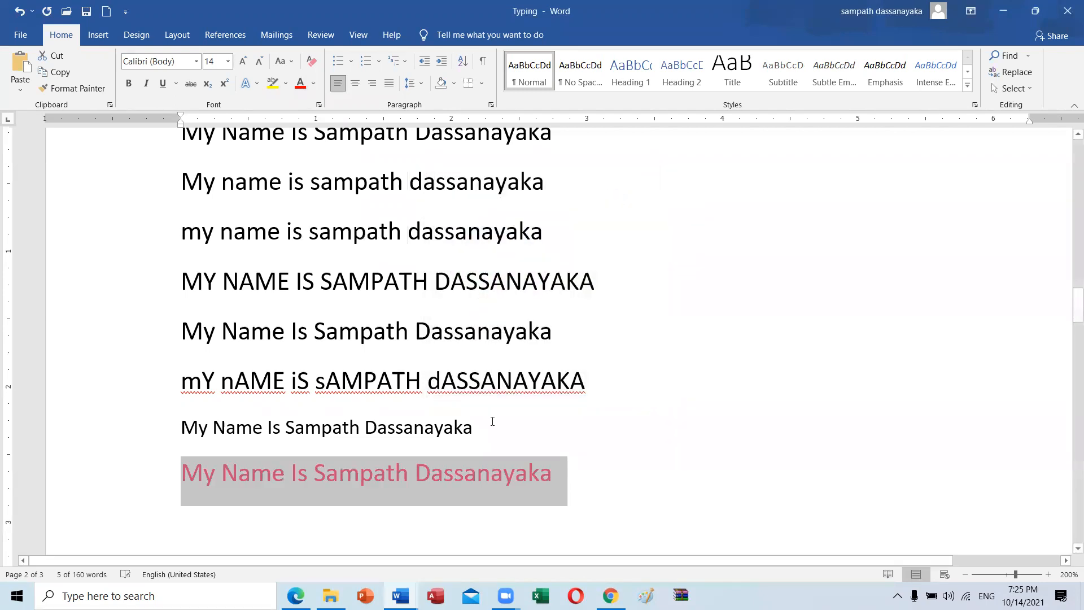
# - Apply a light-variation gradient that radiates from the center to the pink text of the eighth "My Name Is" line
pyautogui.click(313, 83)
pyautogui.moveTo(332, 269)
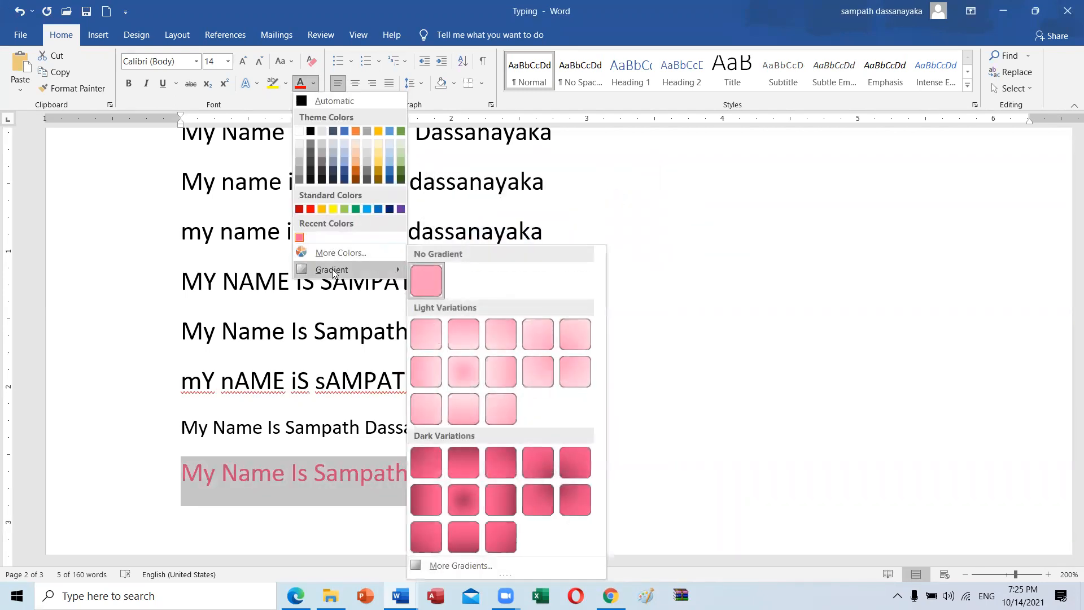
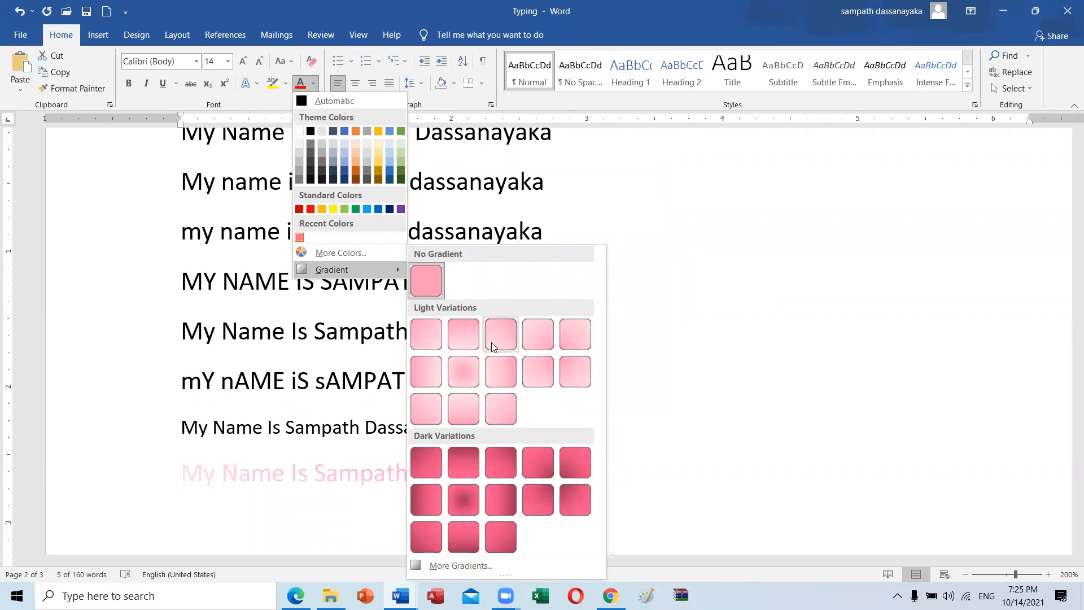
pyautogui.click(459, 382)
pyautogui.click(556, 484)
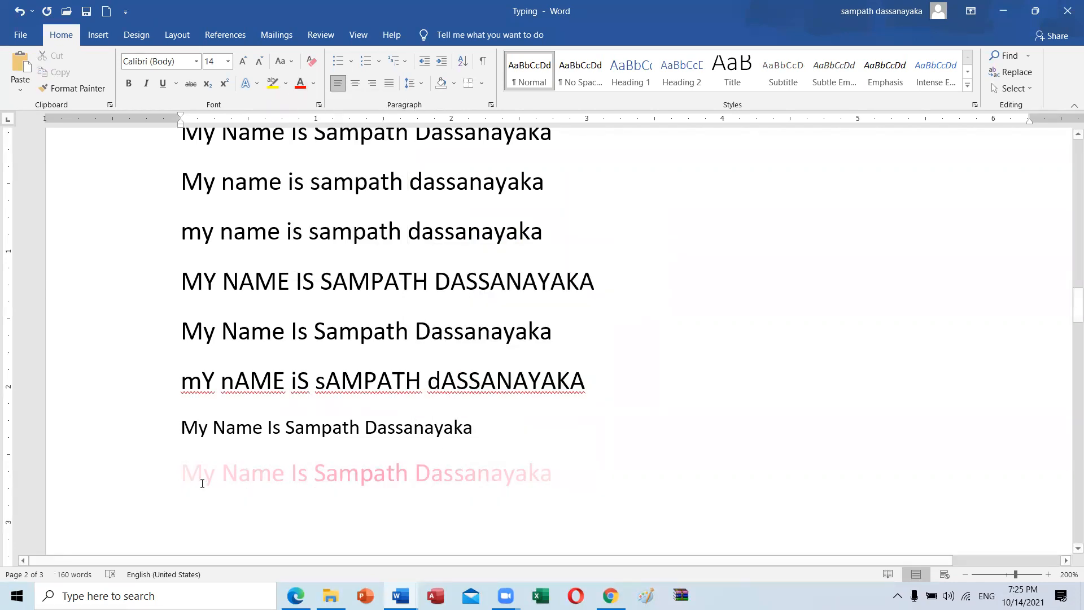
pyautogui.click(242, 472)
pyautogui.moveTo(195, 474); pyautogui.dragTo(554, 468)
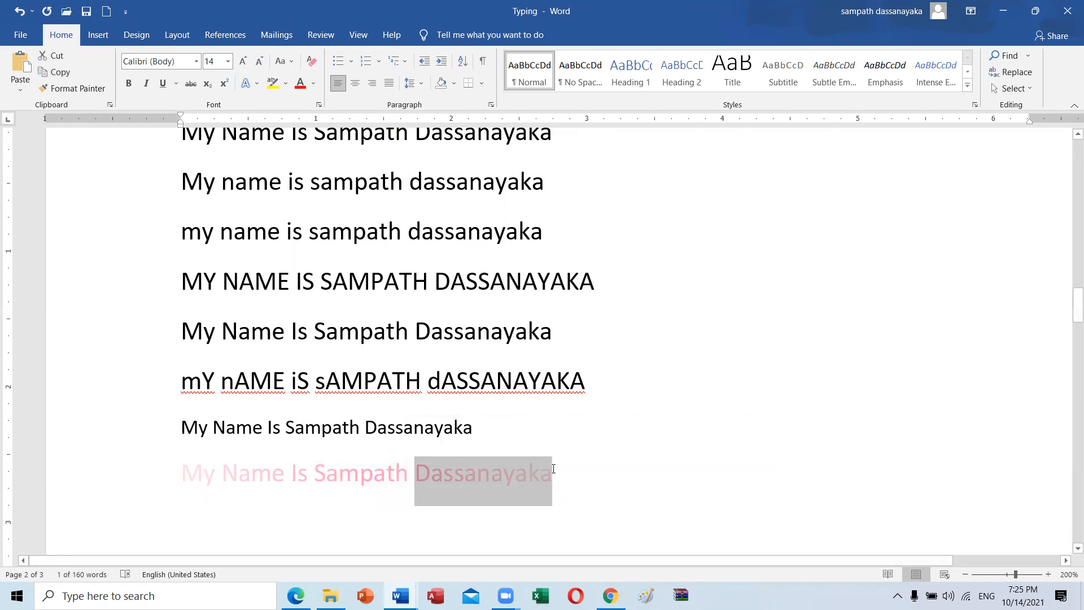
pyautogui.click(589, 466)
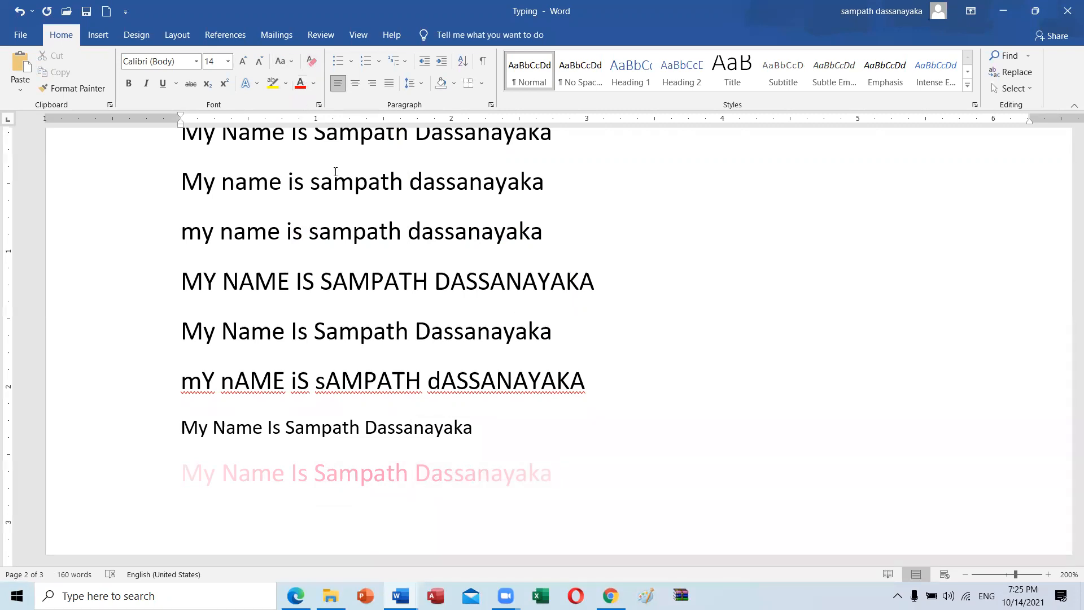
# - Copy the first "My Name Is" line on page 2 and paste it below the pink gradient line
pyautogui.scroll(3, 558, 222)
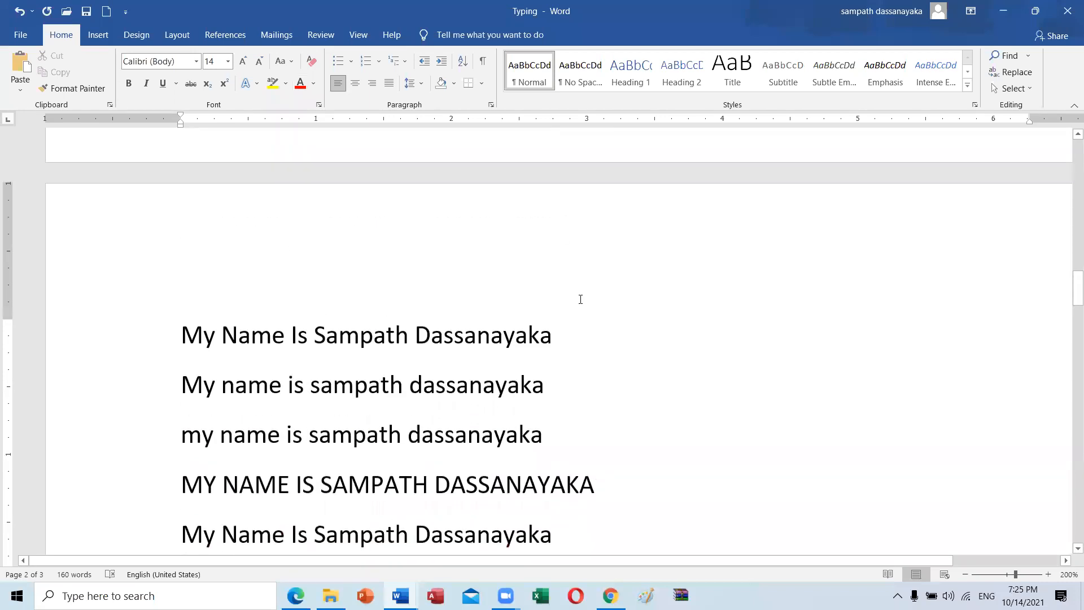
pyautogui.scroll(-1, 291, 351)
pyautogui.moveTo(292, 351); pyautogui.dragTo(193, 287)
pyautogui.hotkey('ctrl', 'c')
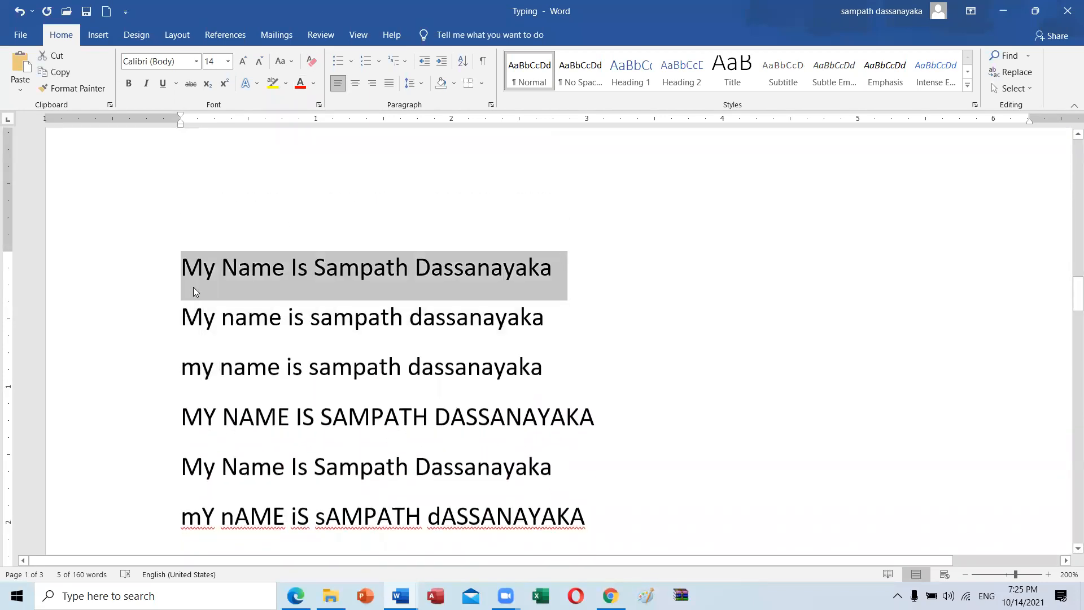
pyautogui.scroll(-5, 215, 289)
pyautogui.click(291, 330)
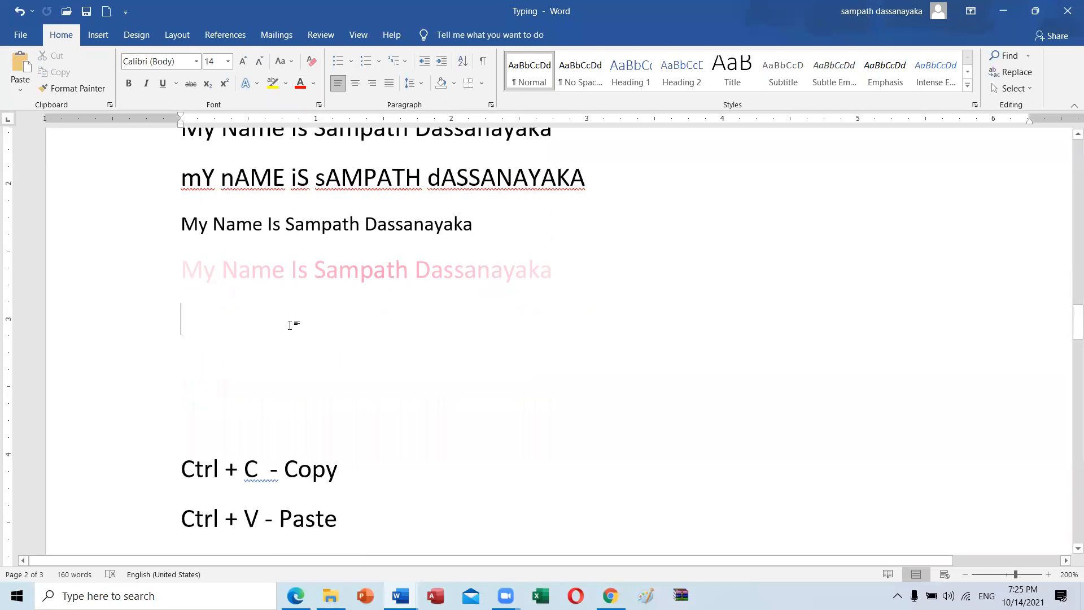
pyautogui.hotkey('ctrl', 'v')
pyautogui.scroll(3, 296, 372)
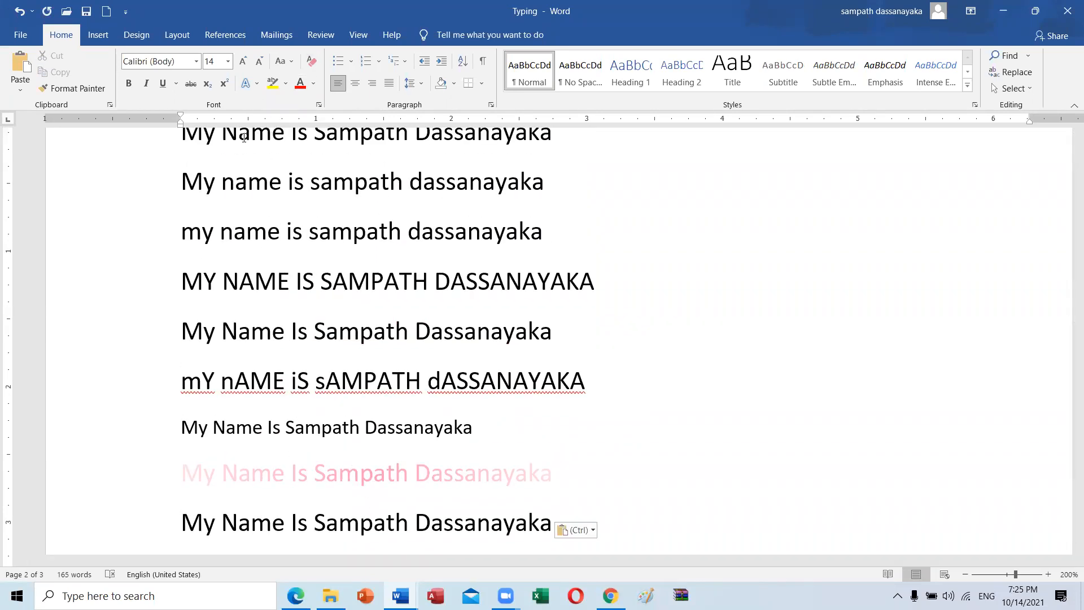
pyautogui.press('Return')
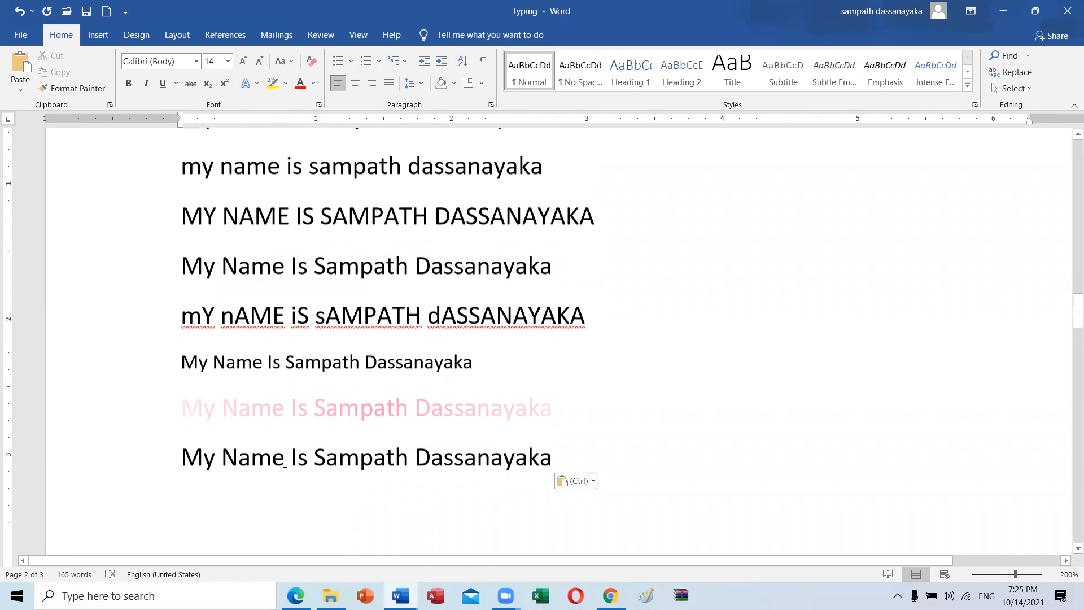
# - Highlight the full name in the ninth "My Name Is" line in yellow
pyautogui.moveTo(185, 456); pyautogui.dragTo(552, 454)
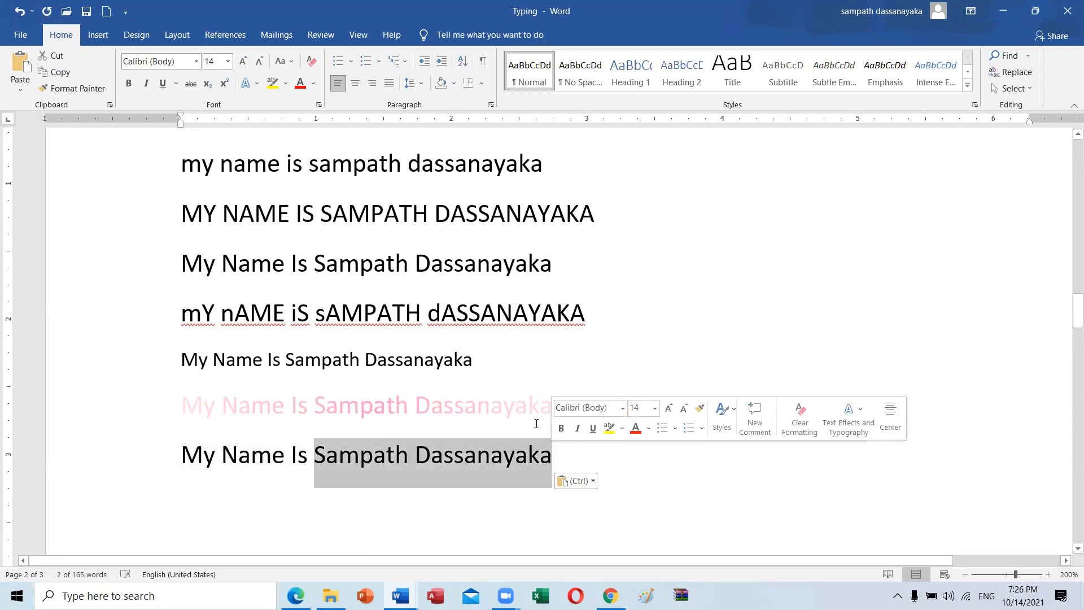
pyautogui.click(287, 84)
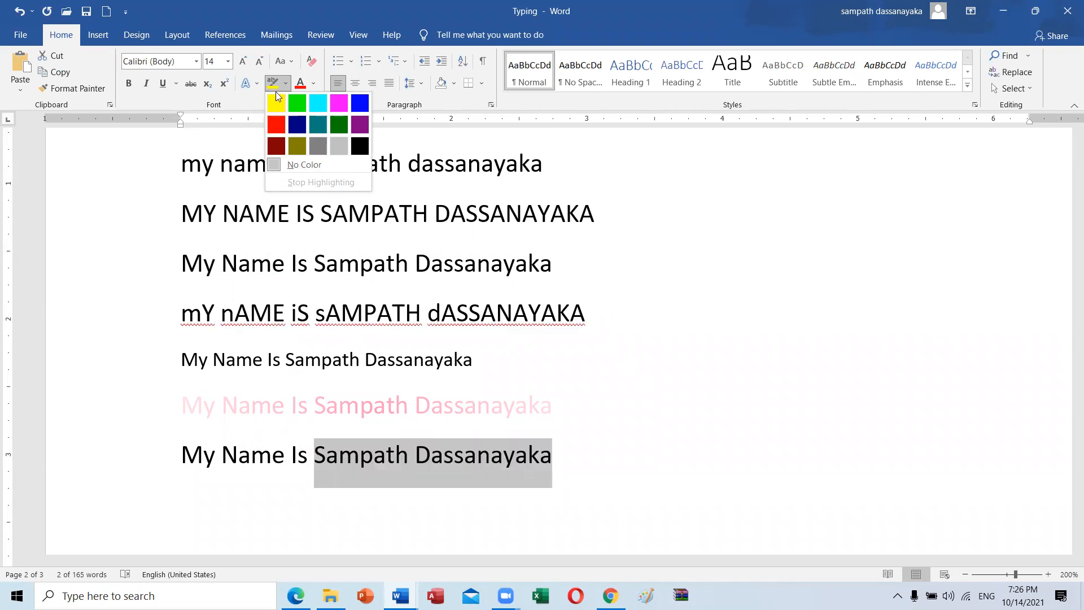
pyautogui.click(274, 109)
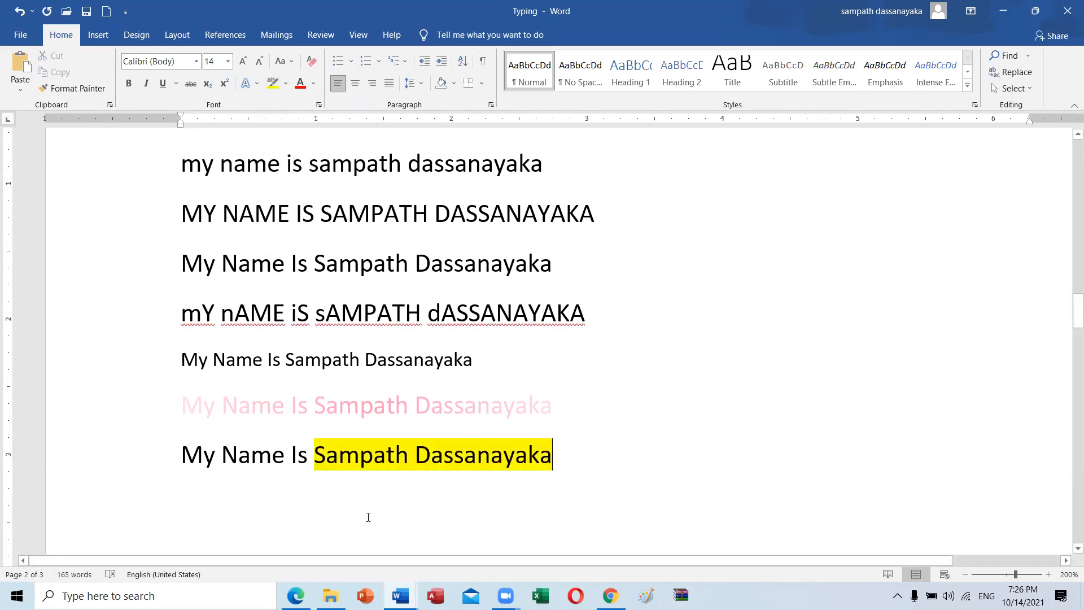
pyautogui.click(432, 454)
pyautogui.scroll(-1, 570, 424)
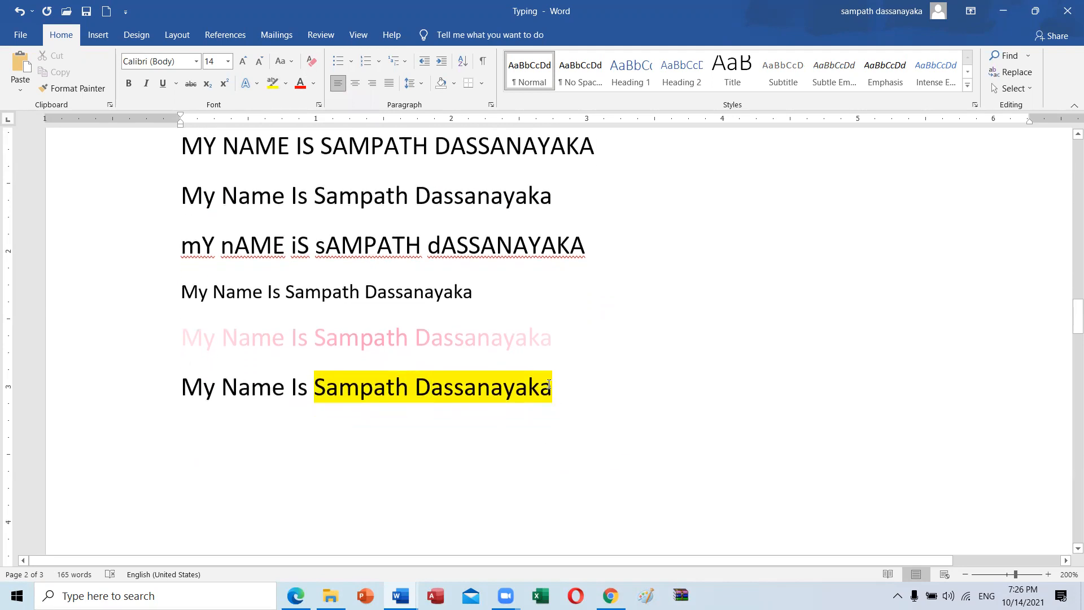
# - Remove the yellow highlight from the first name and from the letter "n" of the surname in the ninth line
pyautogui.moveTo(406, 390); pyautogui.dragTo(317, 392)
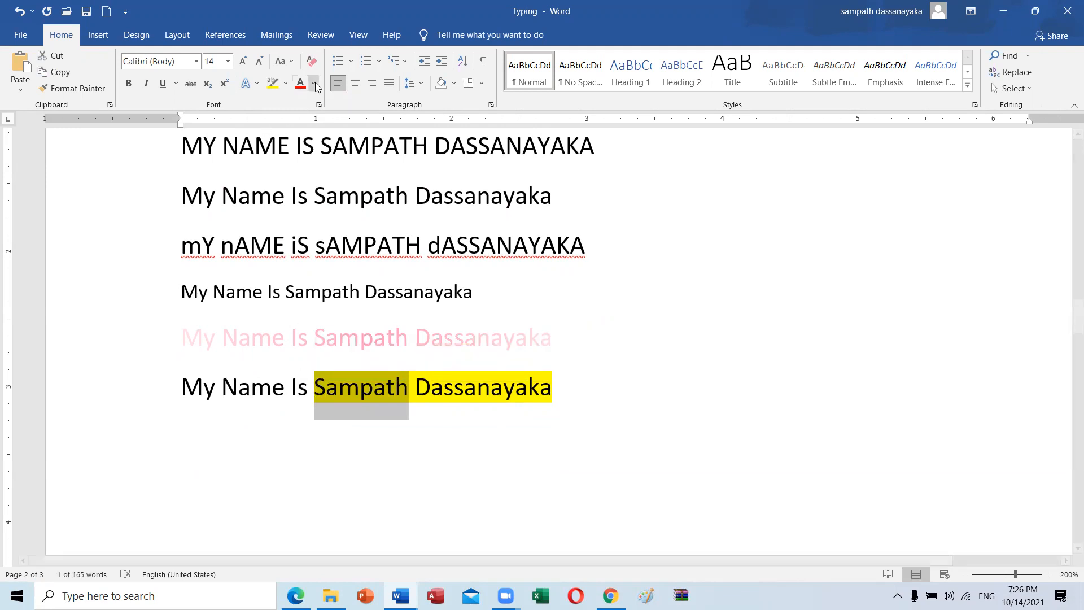
pyautogui.click(287, 85)
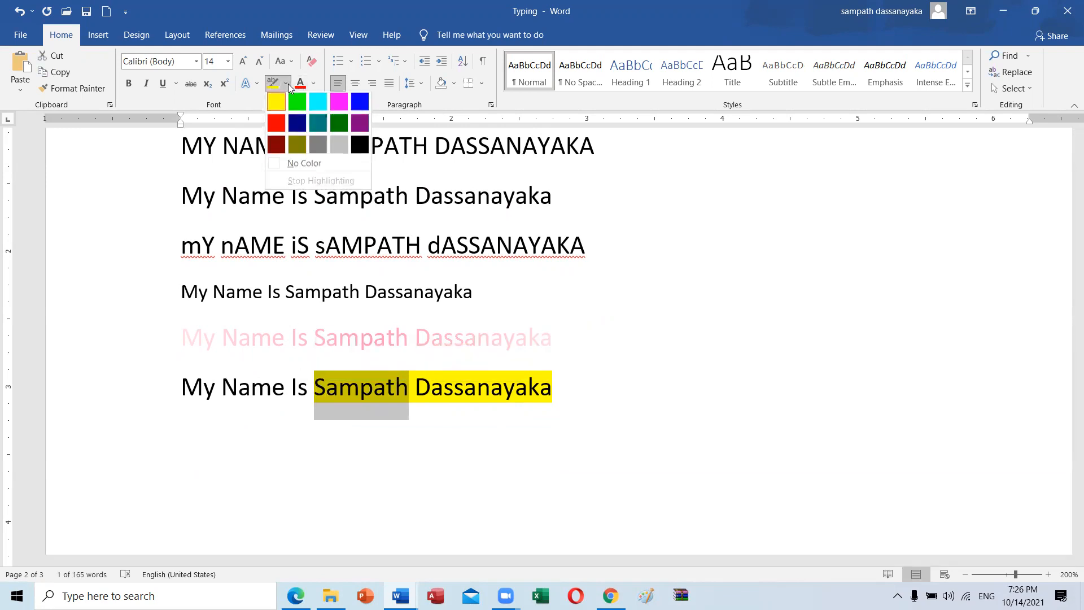
pyautogui.click(302, 164)
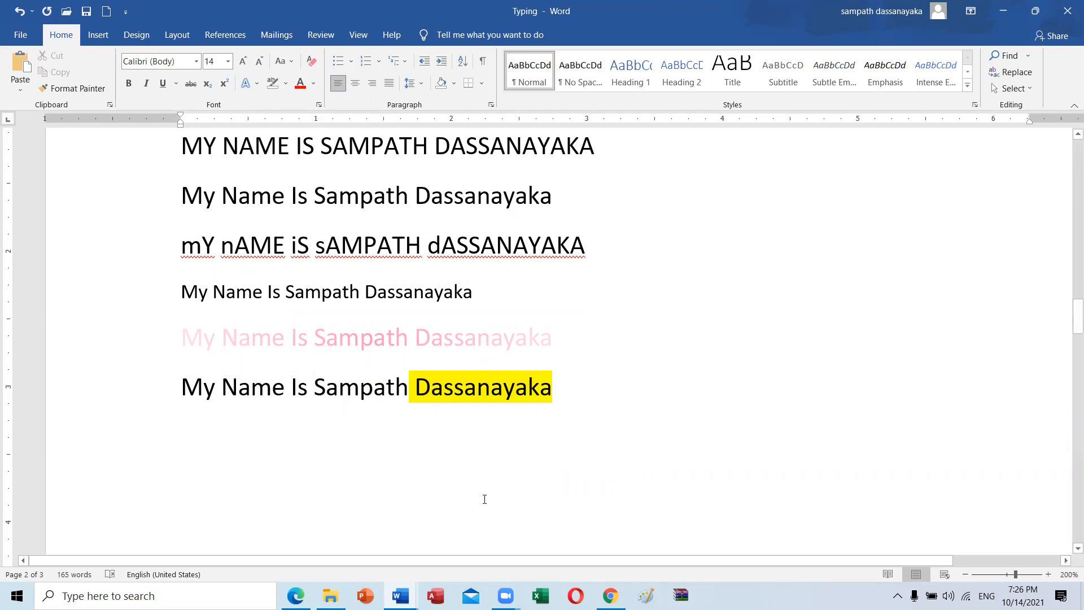
pyautogui.moveTo(481, 389); pyautogui.dragTo(491, 389)
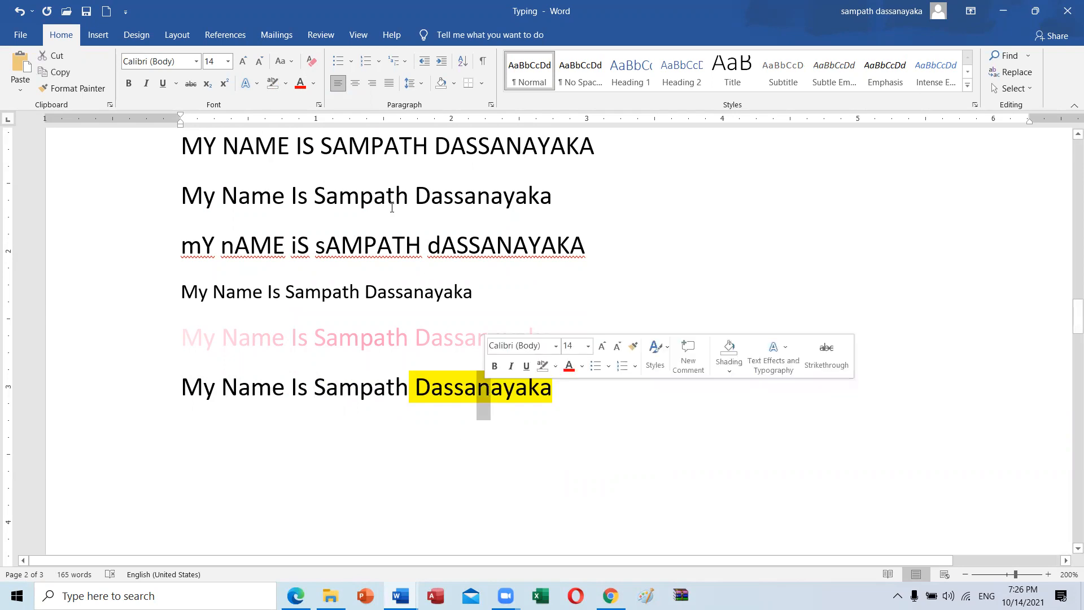
pyautogui.click(275, 86)
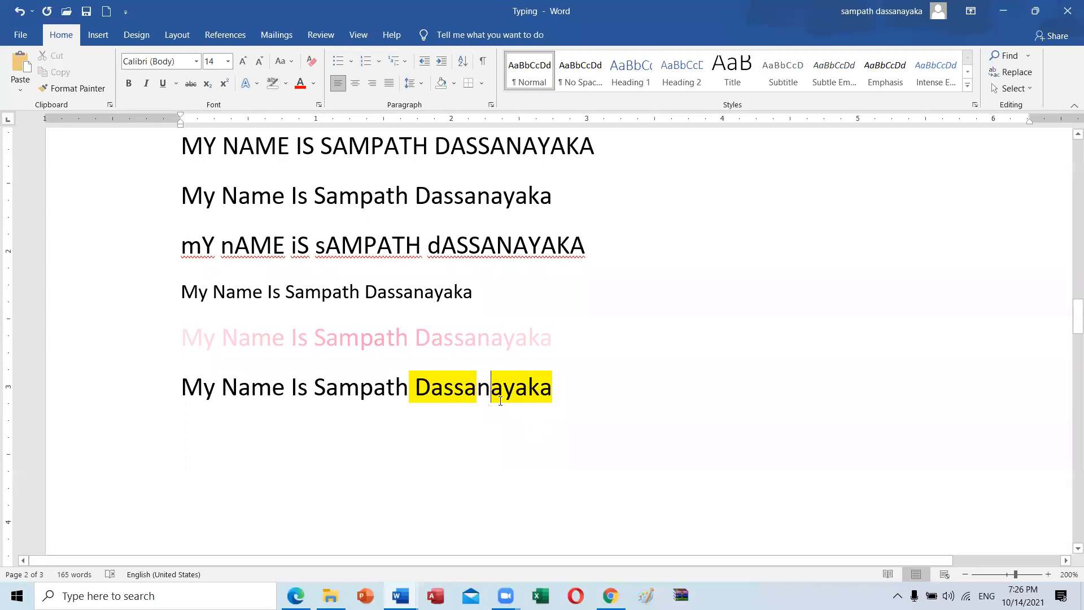
# - Copy the first "My Name Is" line again and paste it below the partly highlighted line
pyautogui.scroll(2, 596, 329)
pyautogui.scroll(3, 596, 328)
pyautogui.click(571, 265)
pyautogui.click(147, 264)
pyautogui.hotkey('ctrl', 'c')
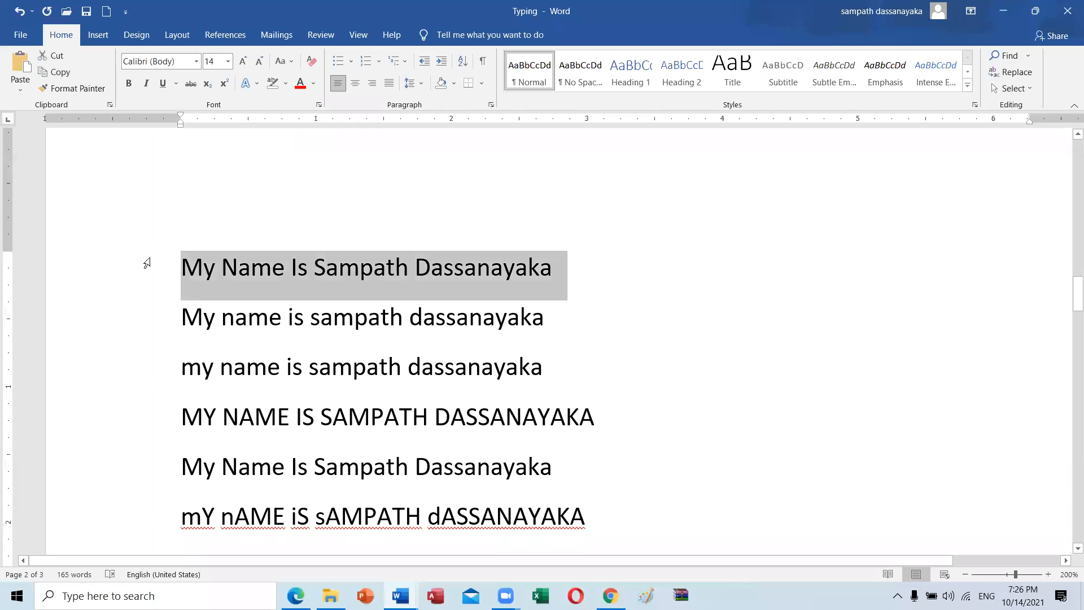
pyautogui.scroll(-6, 302, 301)
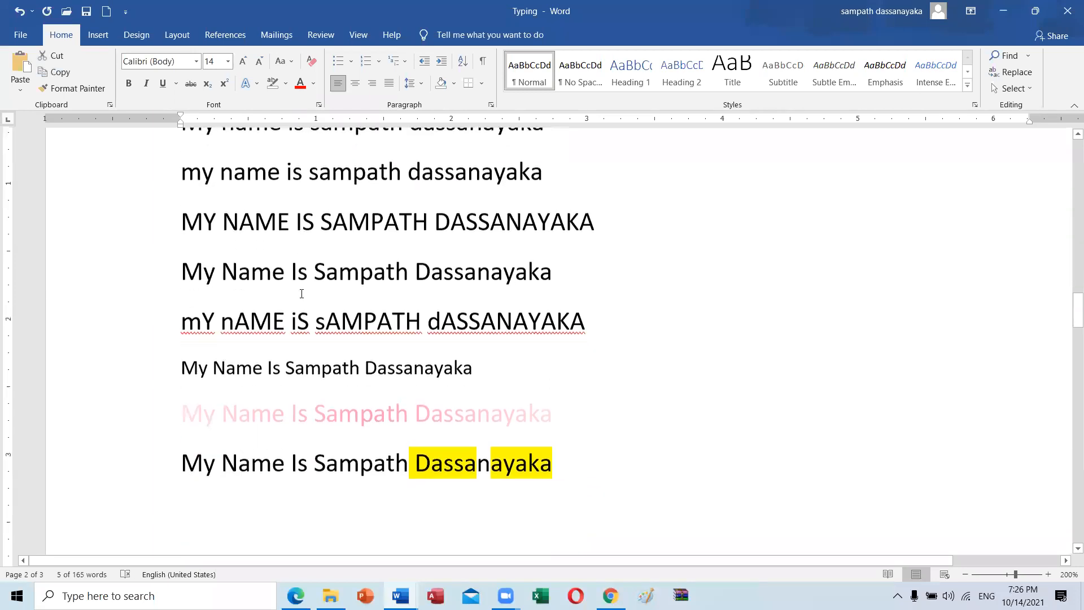
pyautogui.click(244, 305)
pyautogui.hotkey('ctrl', 'v')
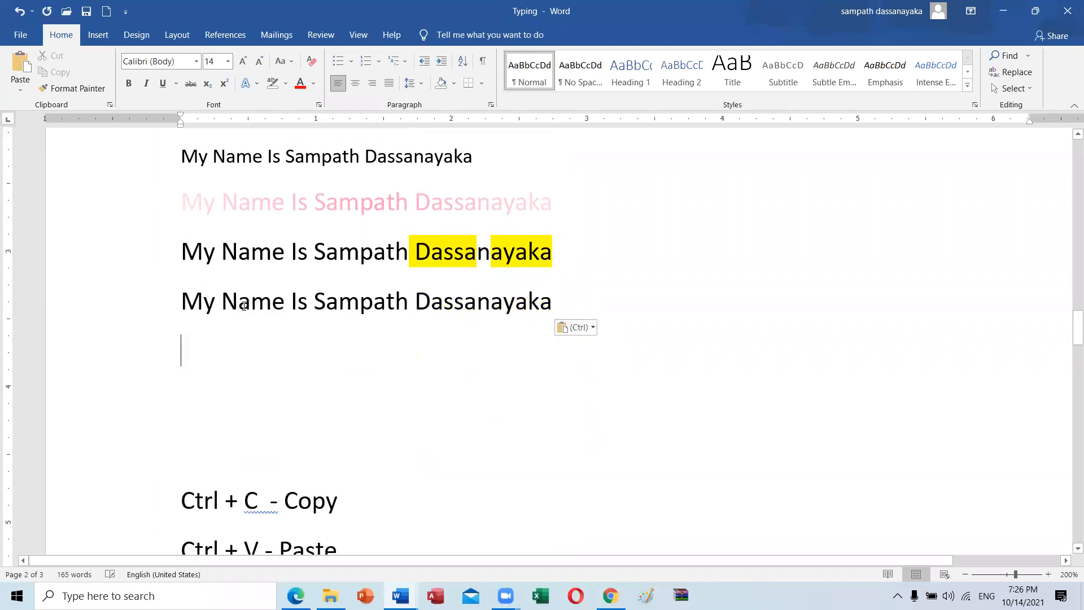
pyautogui.scroll(8, 287, 343)
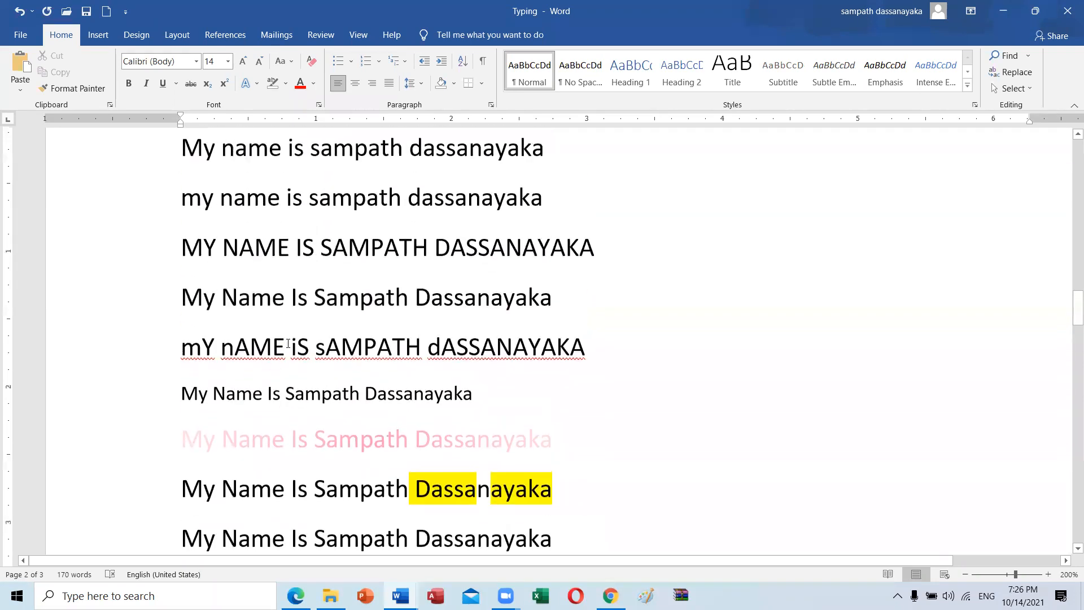
pyautogui.scroll(-3, 288, 343)
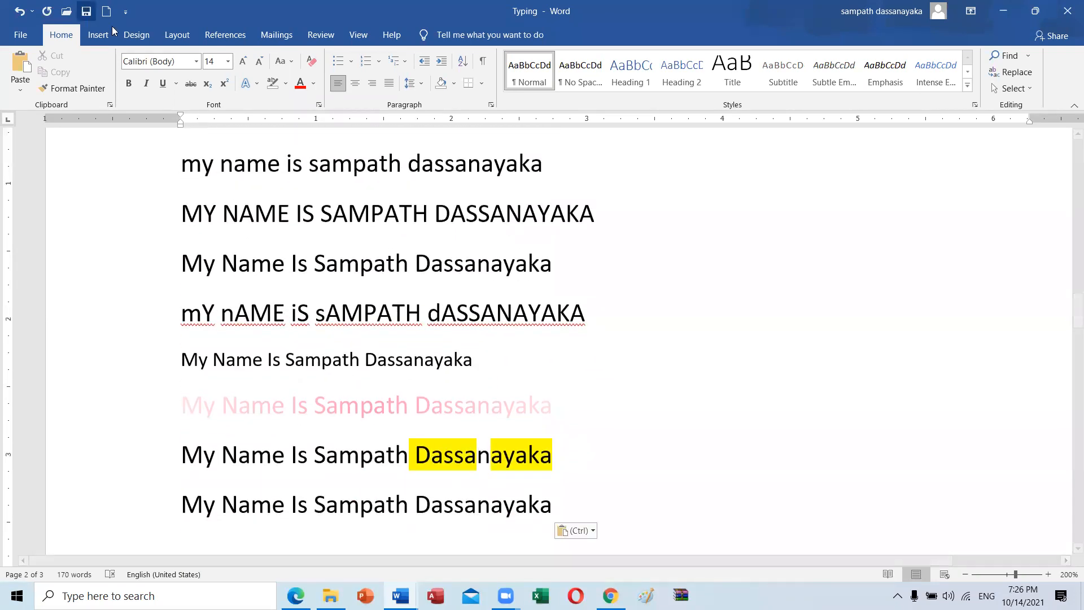
# - Apply the gold preset text effect to the tenth "My Name Is" line, directly below the partly highlighted line
pyautogui.click(261, 82)
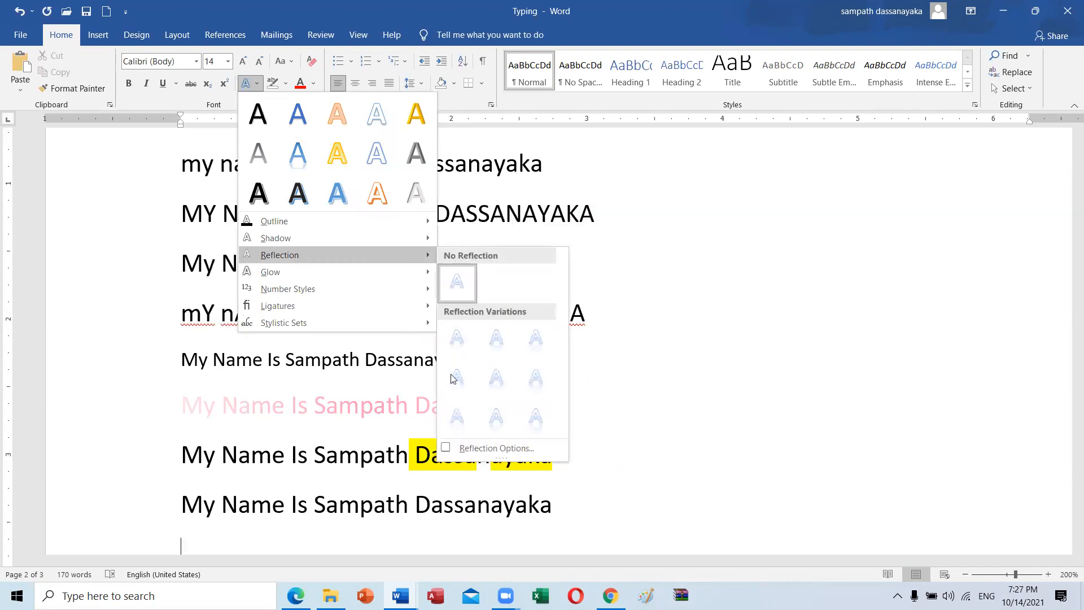
pyautogui.click(827, 351)
pyautogui.scroll(-3, 738, 336)
pyautogui.write('Ctrl + C  - Copy Ctrl + V - Paste Ctrl + Z - Undo Ctrl + Y – Redo')
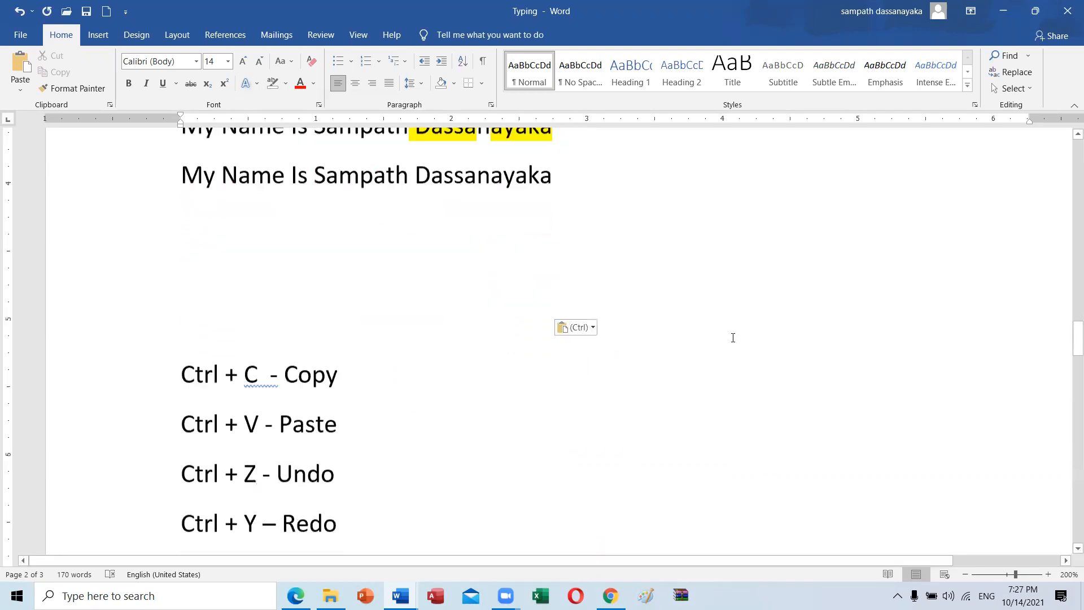
pyautogui.click(87, 234)
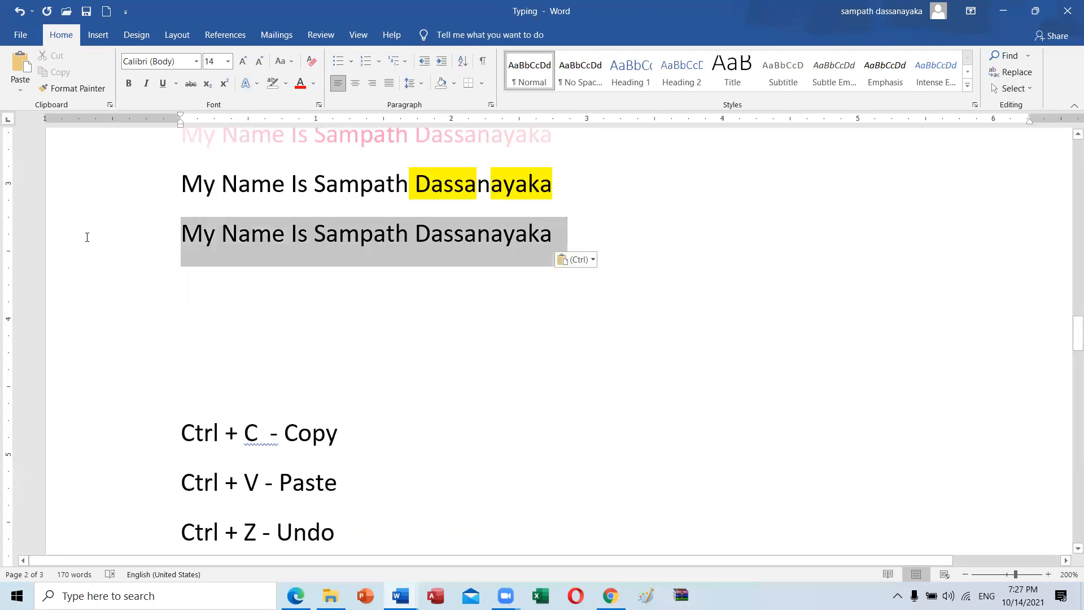
pyautogui.click(259, 83)
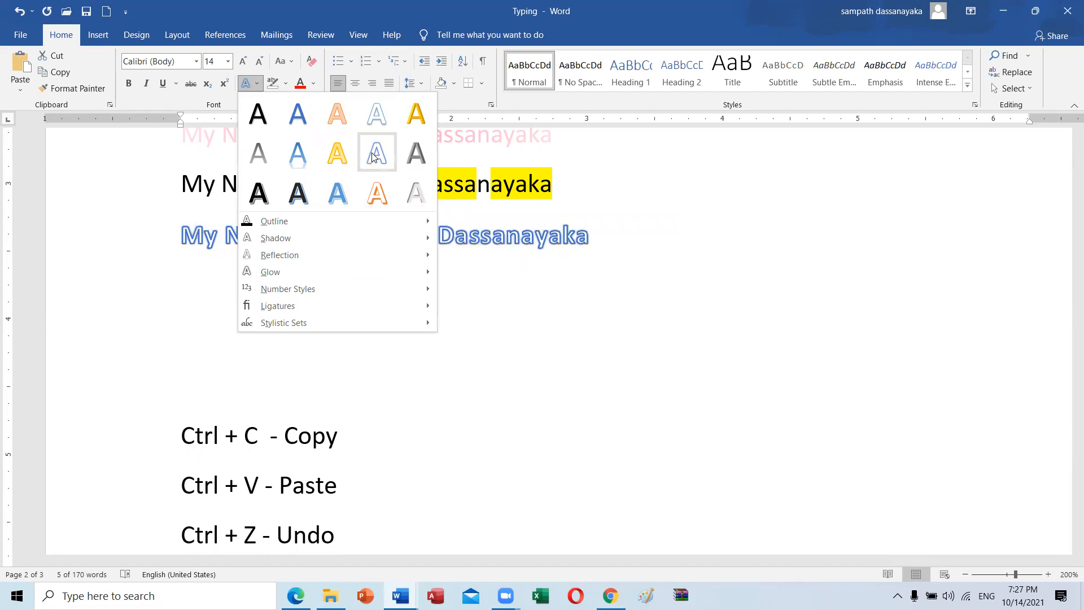
pyautogui.click(425, 117)
pyautogui.click(401, 277)
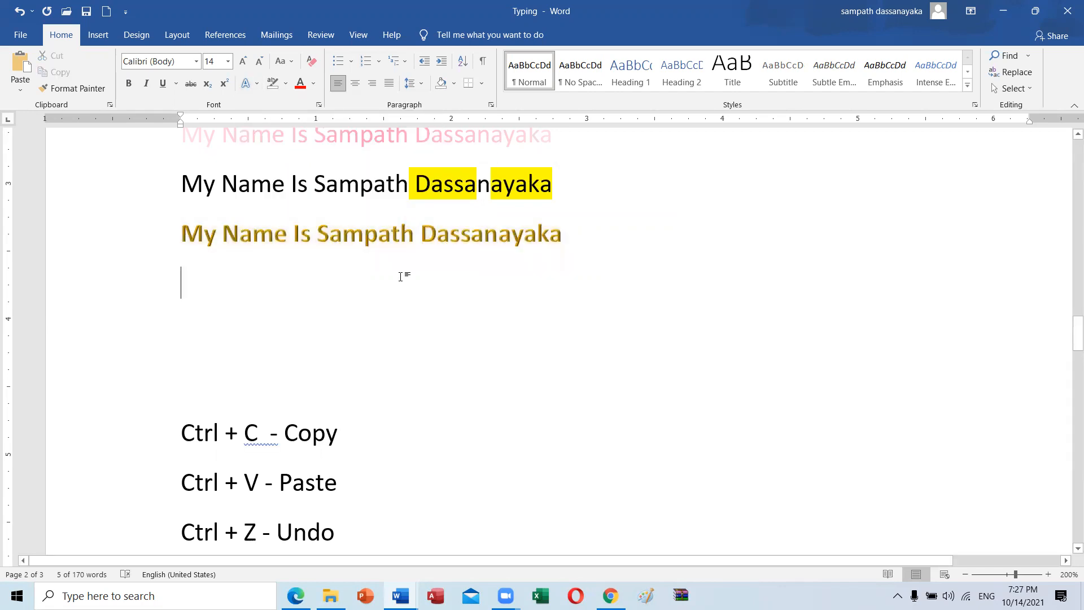
# - Set the text outline of the gold tenth line to red
pyautogui.click(457, 237)
pyautogui.keyDown('ctrl'); pyautogui.scroll(12, 496, 234); pyautogui.keyUp('ctrl')
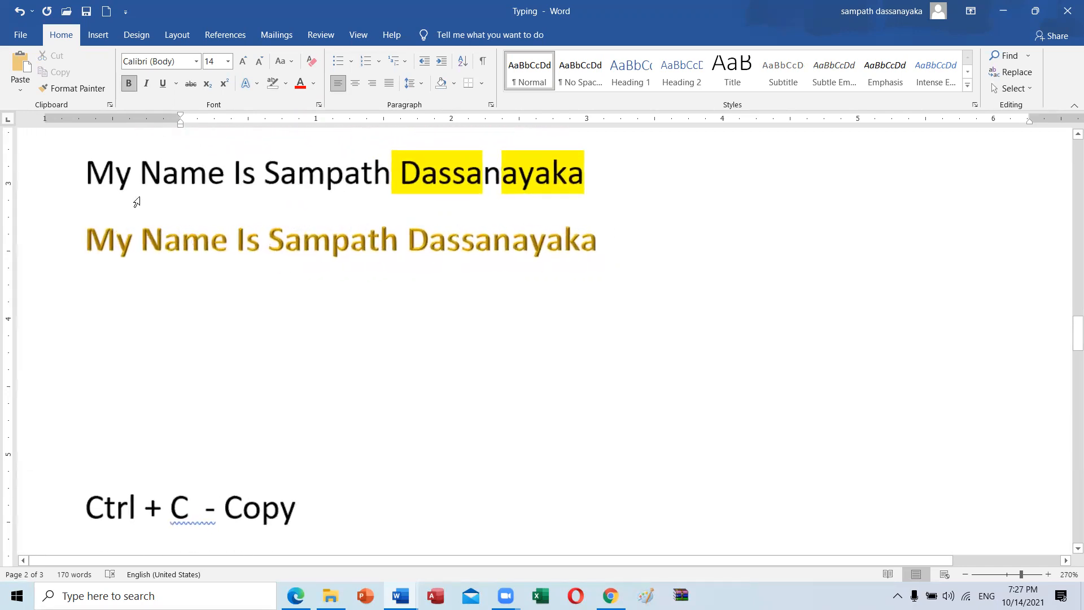
pyautogui.moveTo(374, 562); pyautogui.dragTo(237, 564)
pyautogui.moveTo(833, 258); pyautogui.dragTo(259, 279)
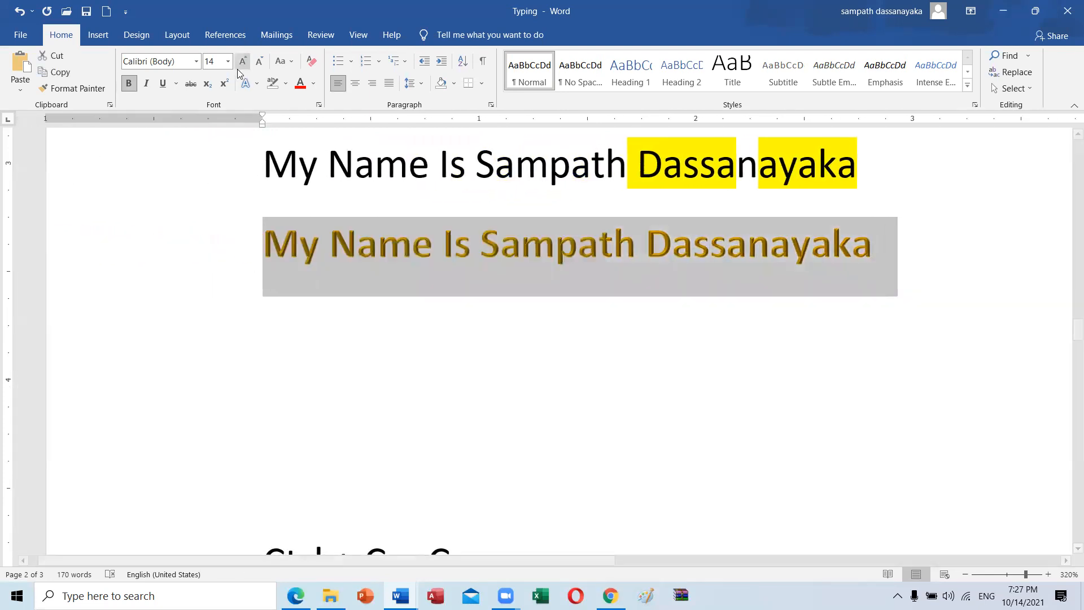
pyautogui.click(256, 83)
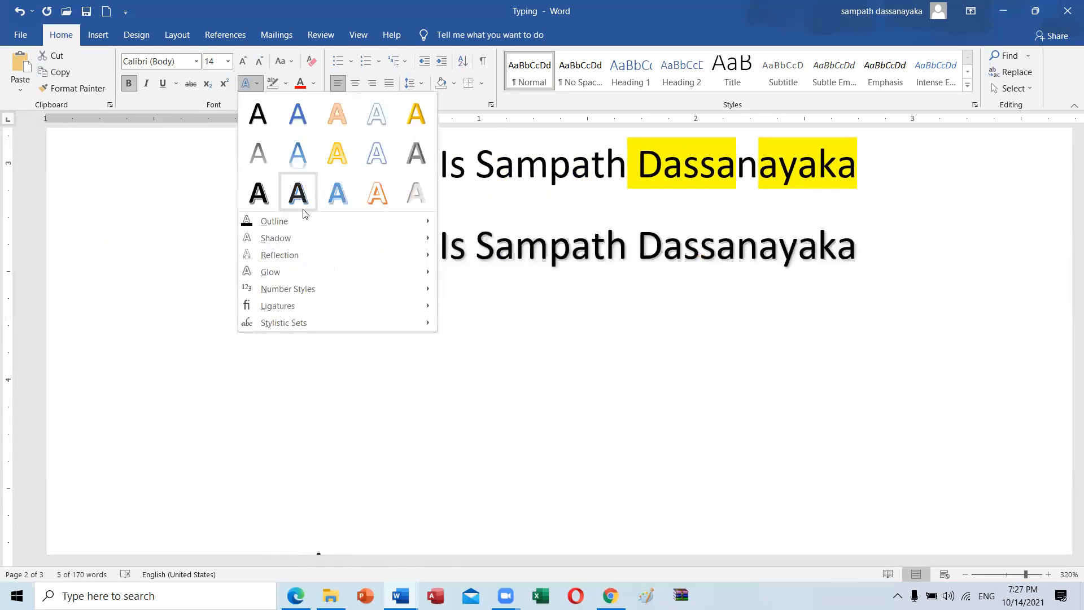
pyautogui.moveTo(300, 220)
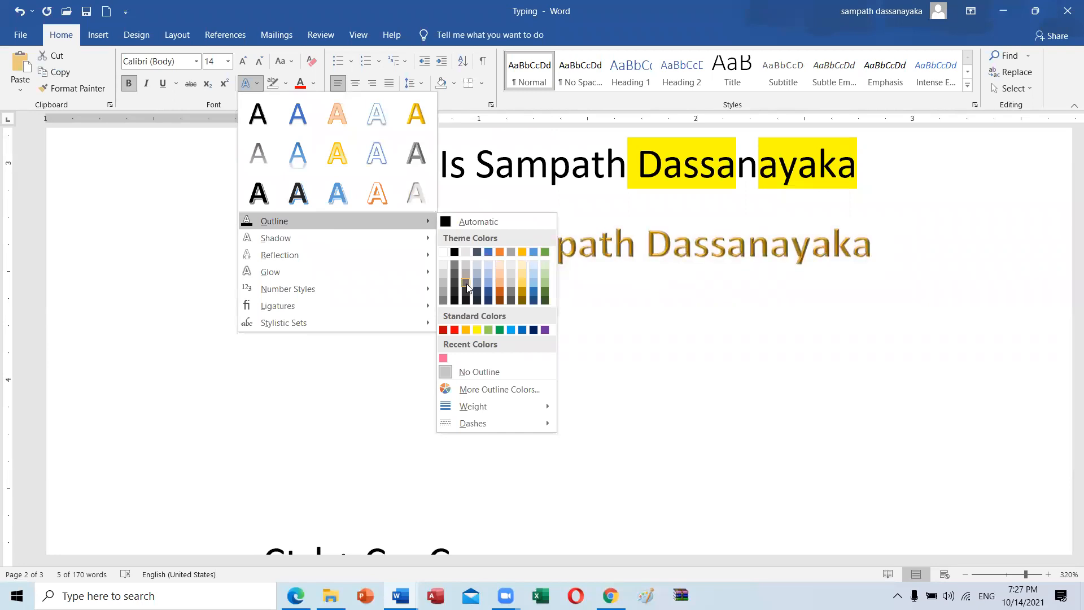
pyautogui.click(454, 330)
# - Apply the centre inner shadow preset to the red-outlined tenth line
pyautogui.click(287, 85)
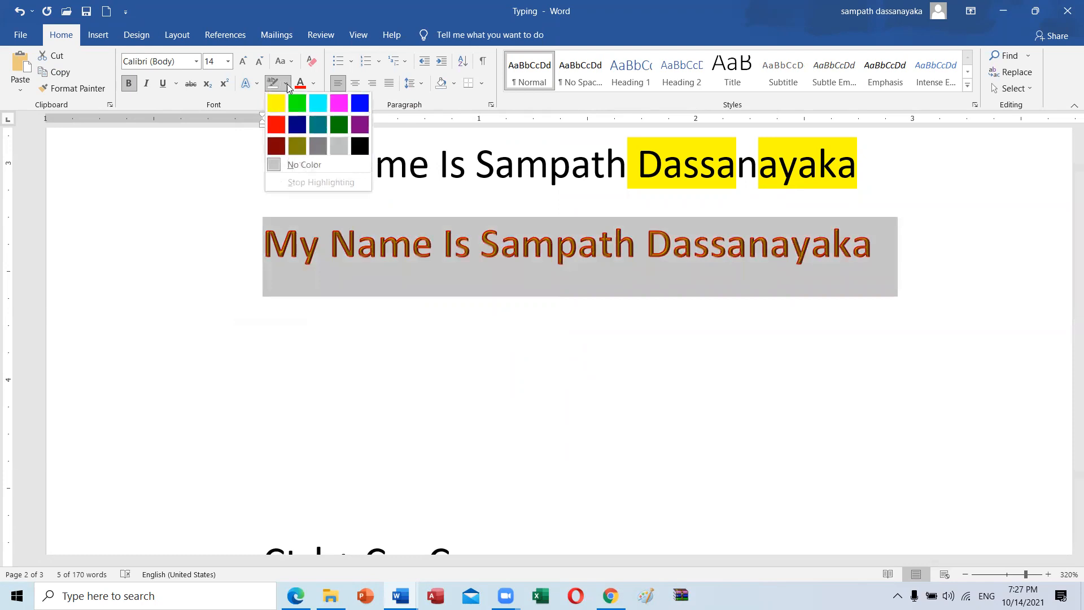
pyautogui.click(248, 84)
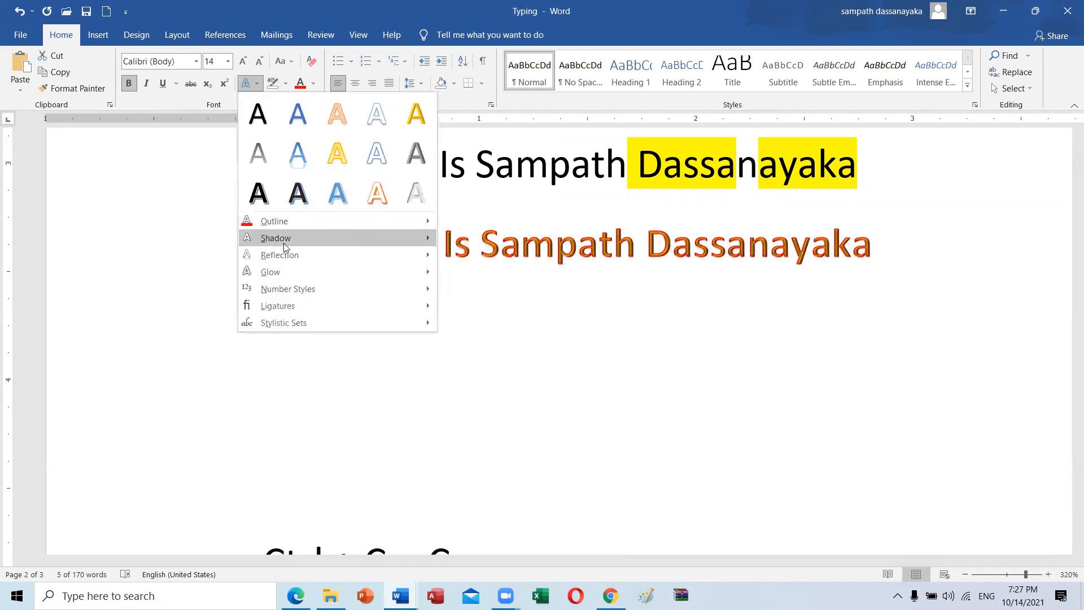
pyautogui.moveTo(284, 243)
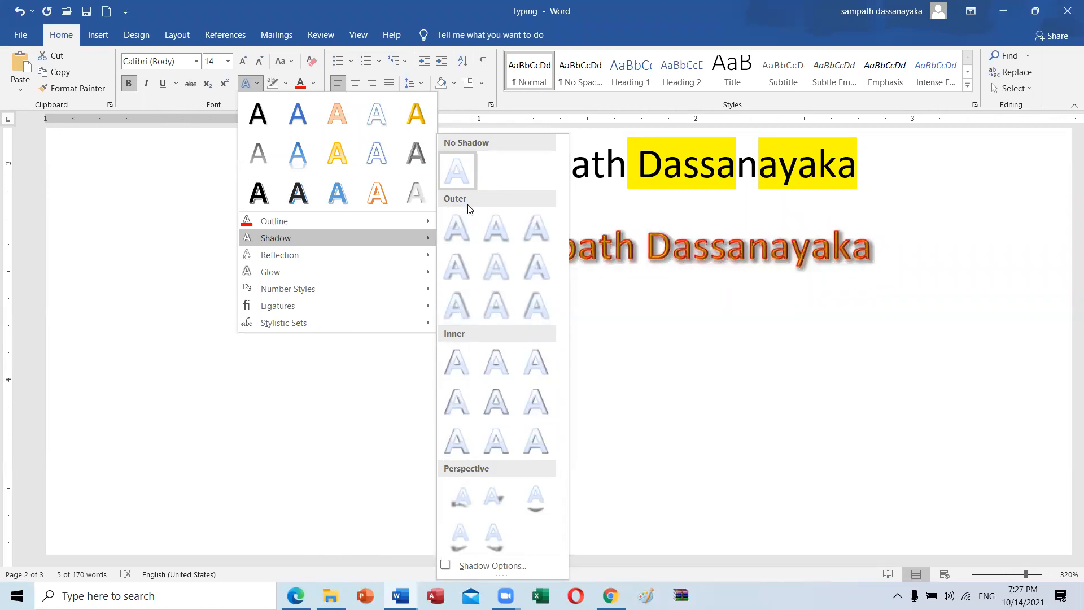
pyautogui.click(499, 410)
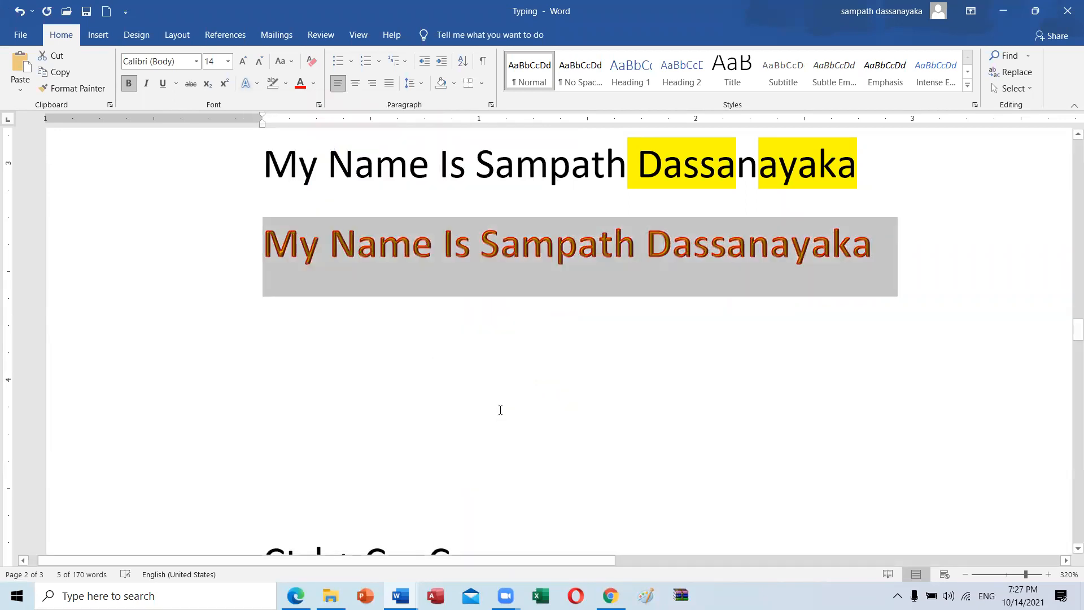
# - Apply the first reflection variation of the third row to the tenth line
pyautogui.click(255, 84)
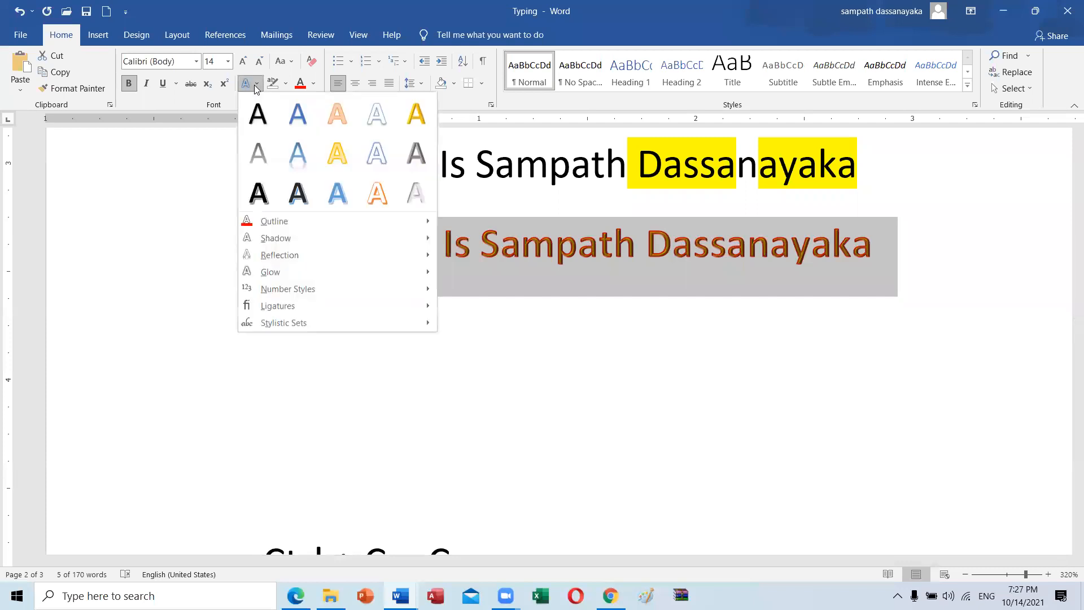
pyautogui.moveTo(299, 259)
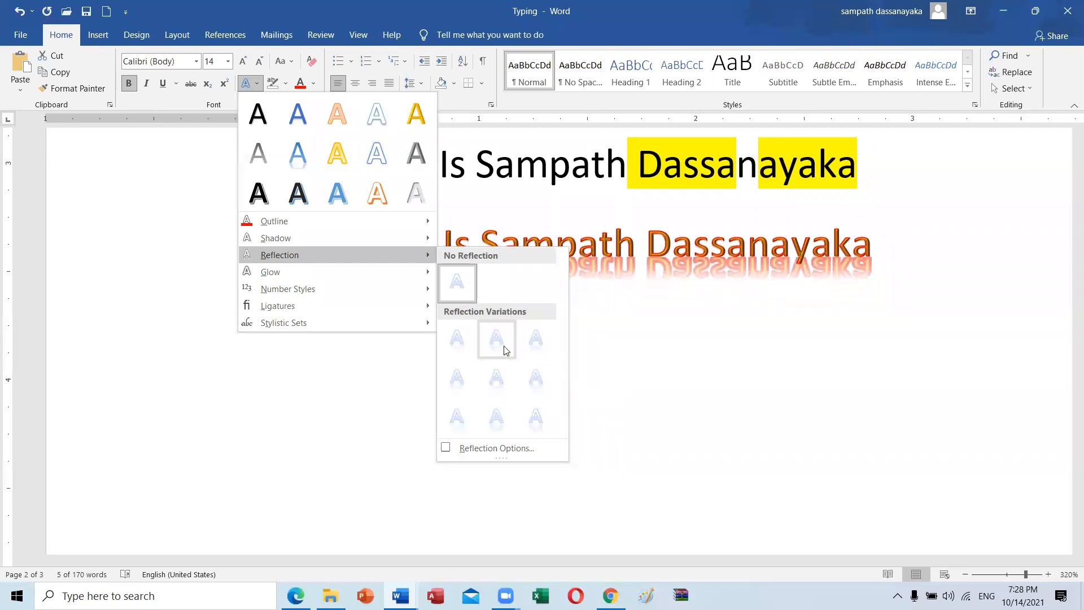
pyautogui.click(459, 433)
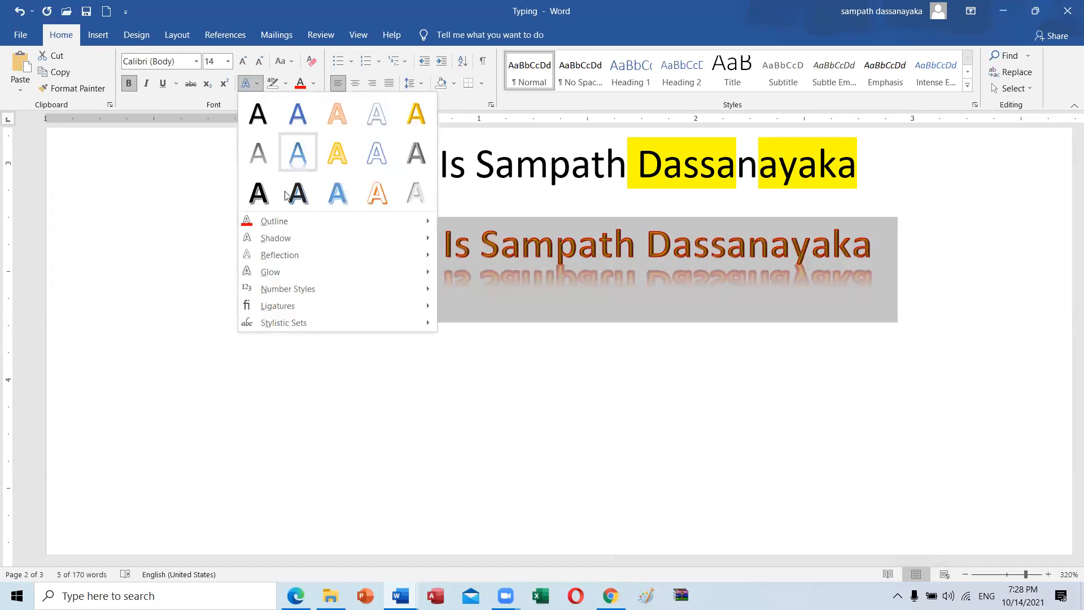
# - Add an 18-point blue glow to the tenth line and deselect it
pyautogui.moveTo(288, 271)
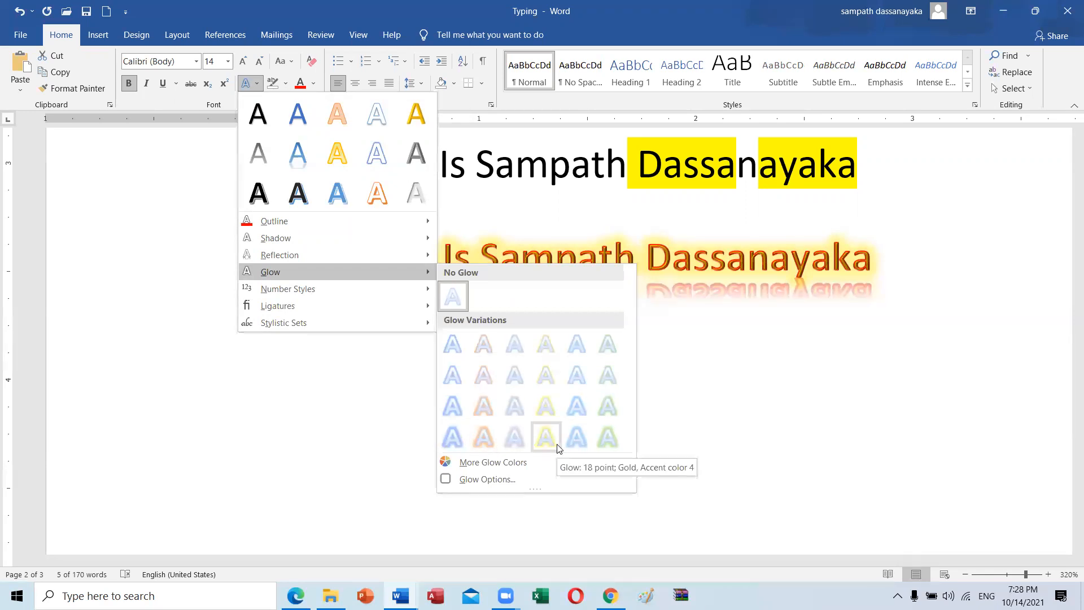
pyautogui.click(592, 441)
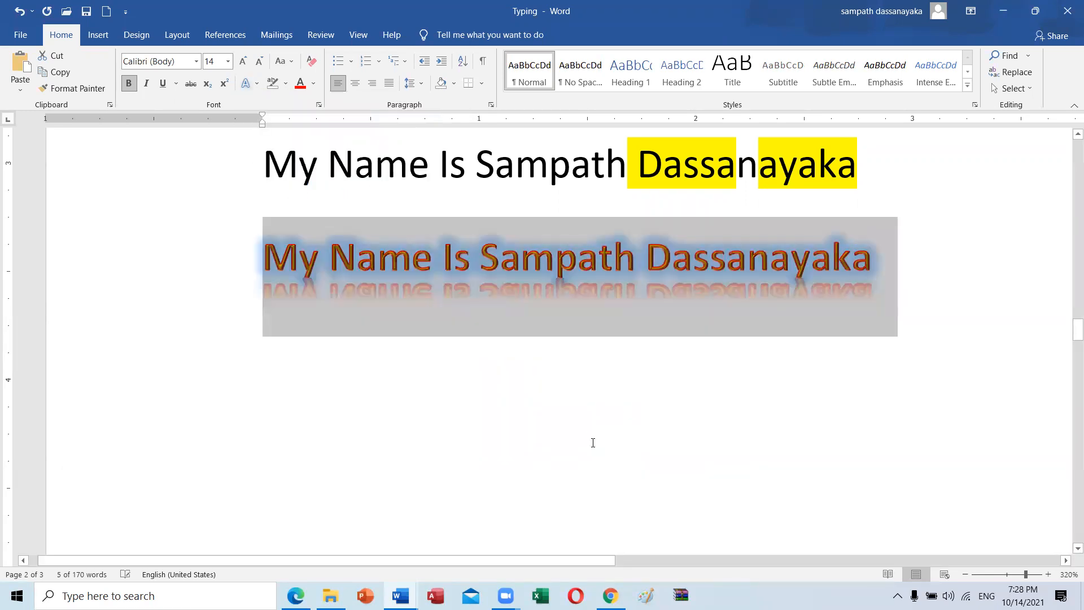
pyautogui.click(257, 83)
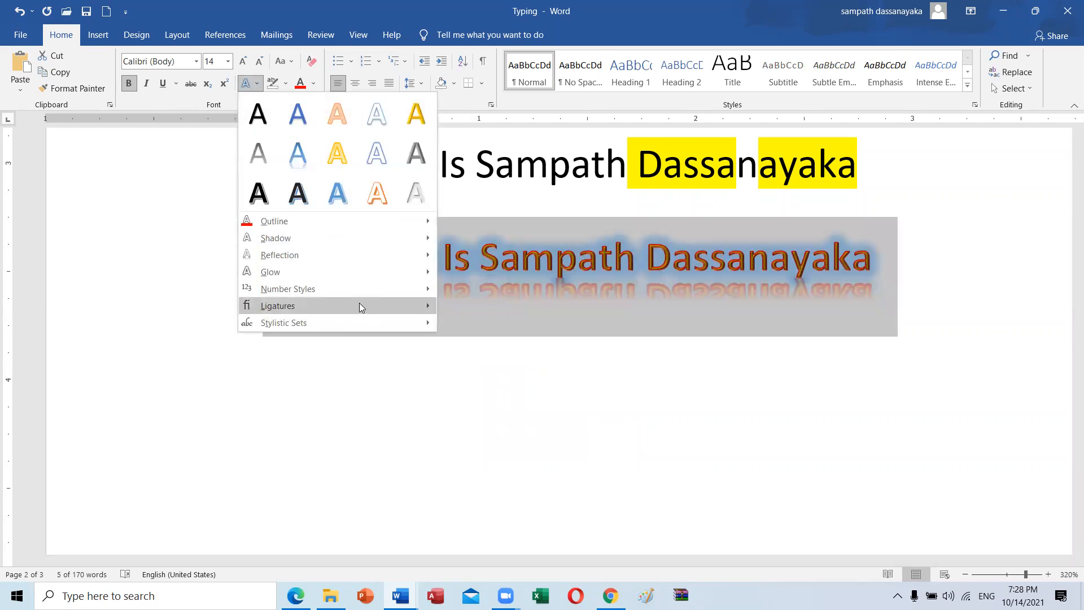
pyautogui.moveTo(369, 289)
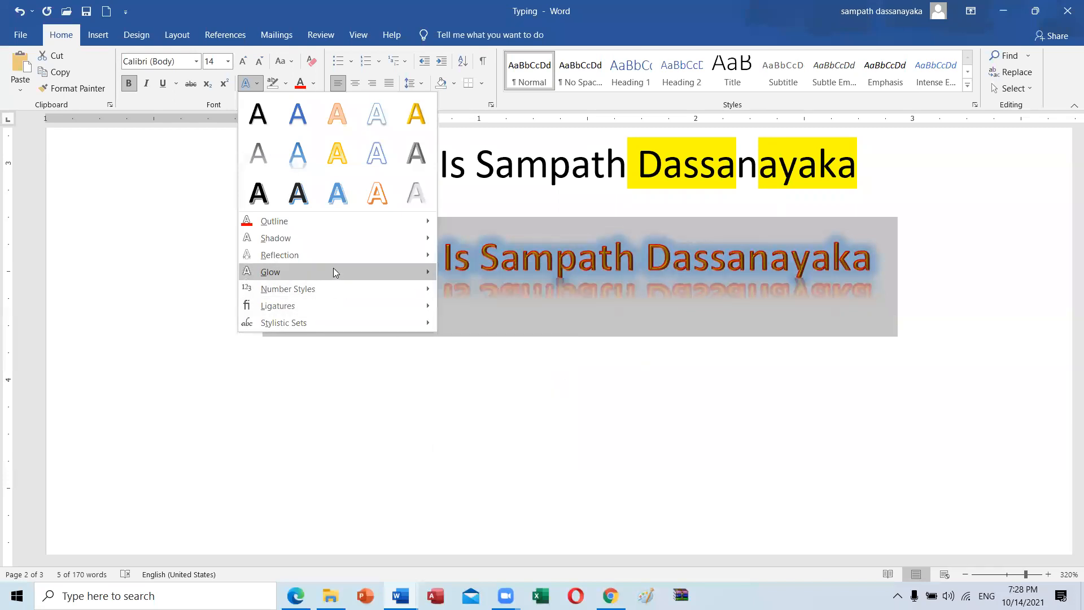
pyautogui.click(691, 389)
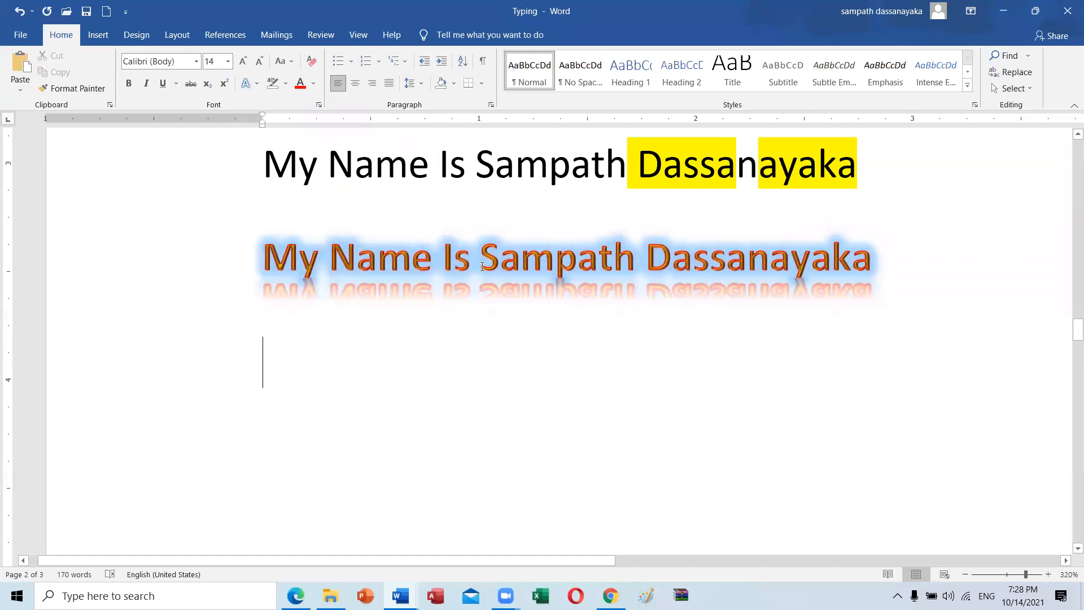
# - Review the formatted "My Name Is" sample lines on page 2 and the subscript and superscript exercises before them
pyautogui.scroll(2, 483, 267)
pyautogui.scroll(2, 545, 393)
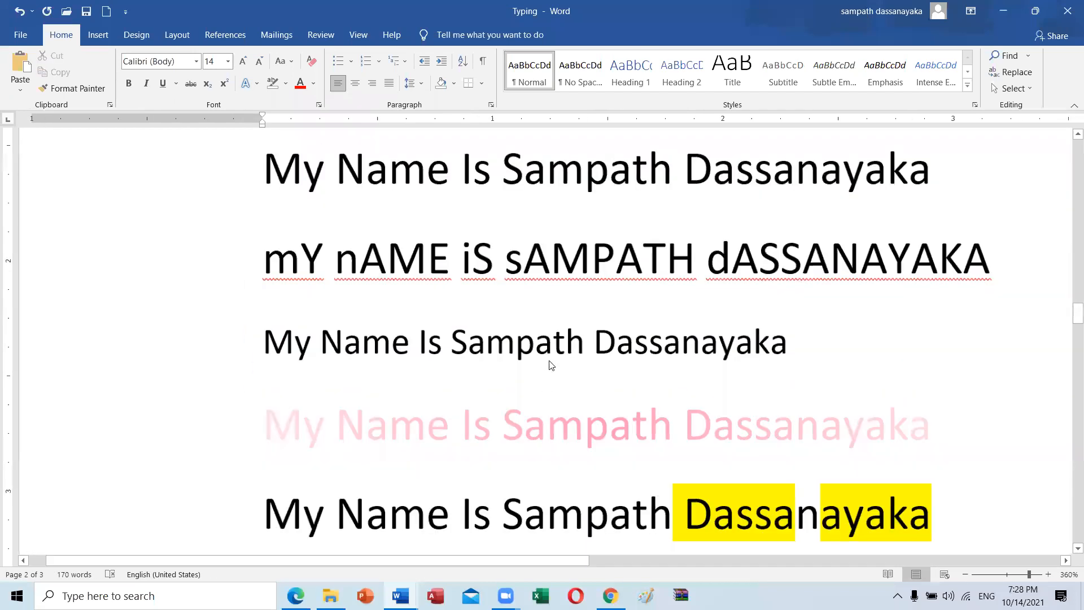
pyautogui.scroll(-2, 464, 315)
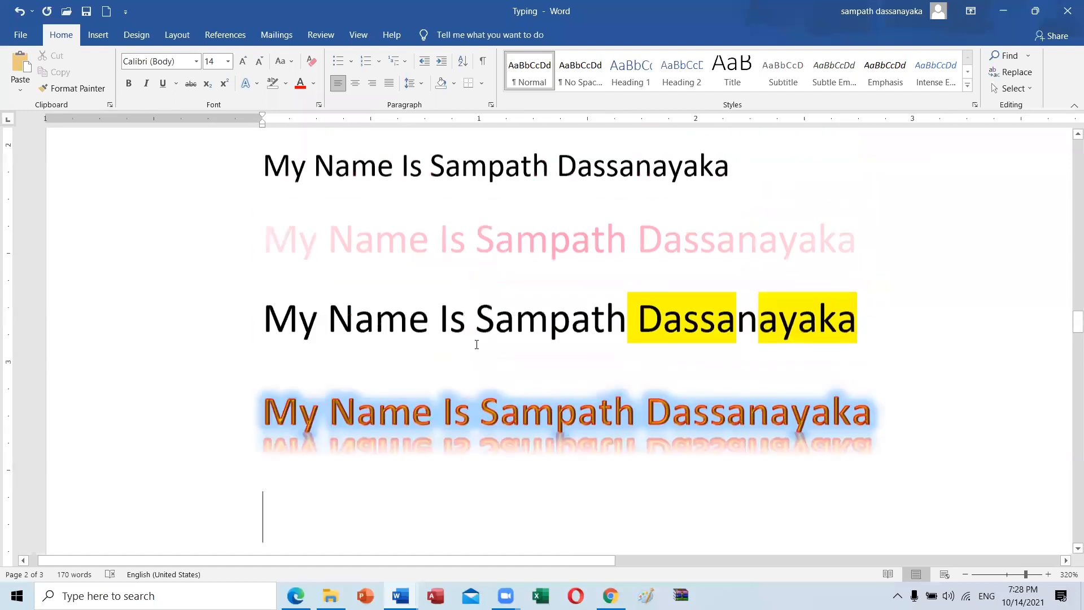
pyautogui.scroll(12, 526, 485)
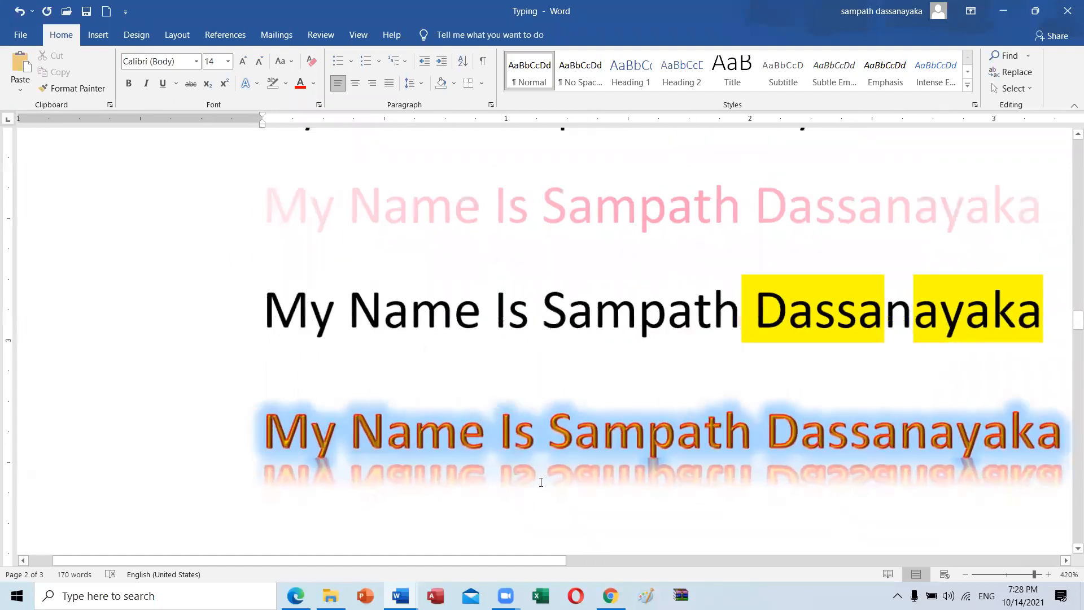
pyautogui.scroll(2, 719, 446)
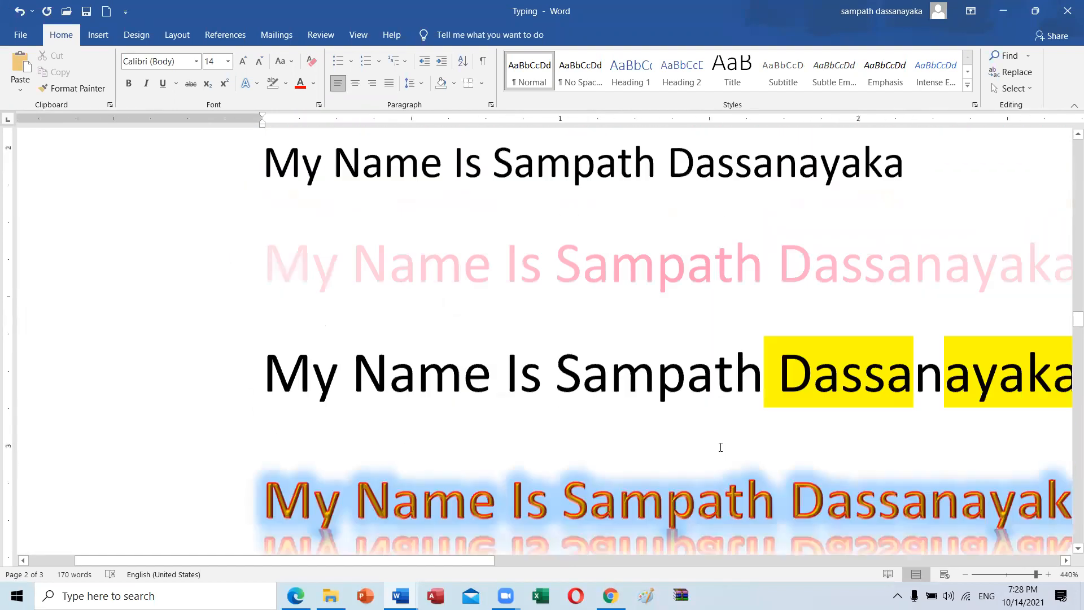
pyautogui.scroll(-5, 668, 377)
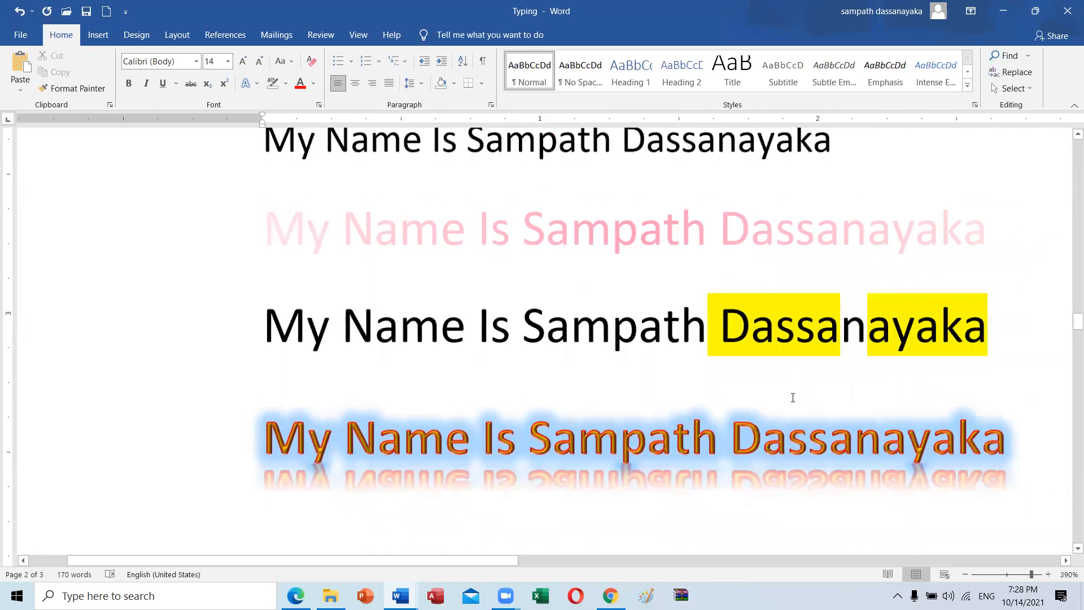
pyautogui.scroll(-2, 793, 398)
pyautogui.scroll(3, 792, 397)
pyautogui.scroll(-3, 766, 345)
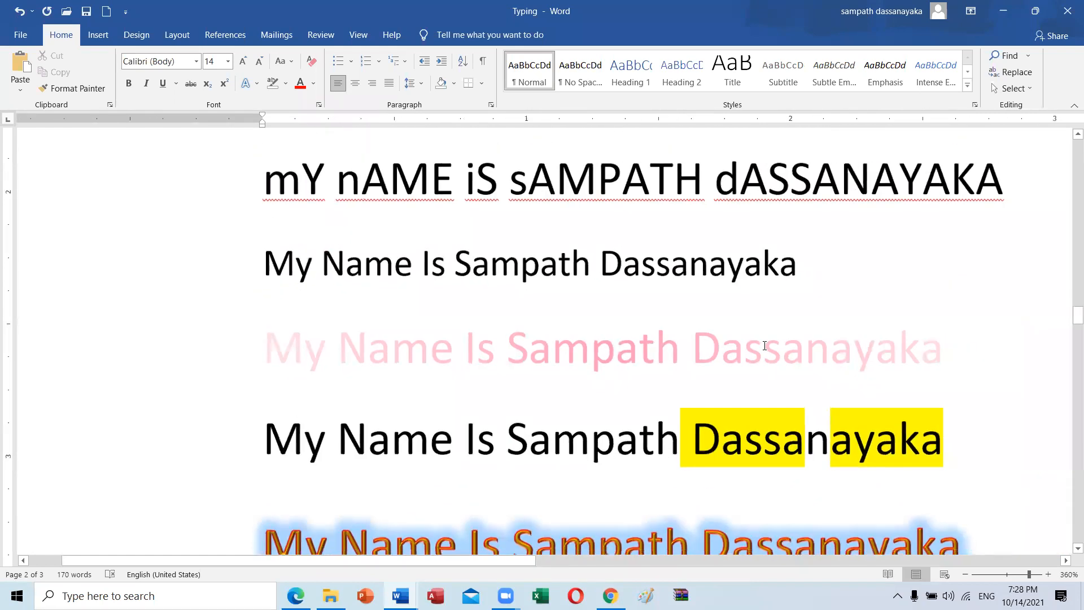
pyautogui.scroll(-3, 764, 345)
pyautogui.scroll(-3, 637, 353)
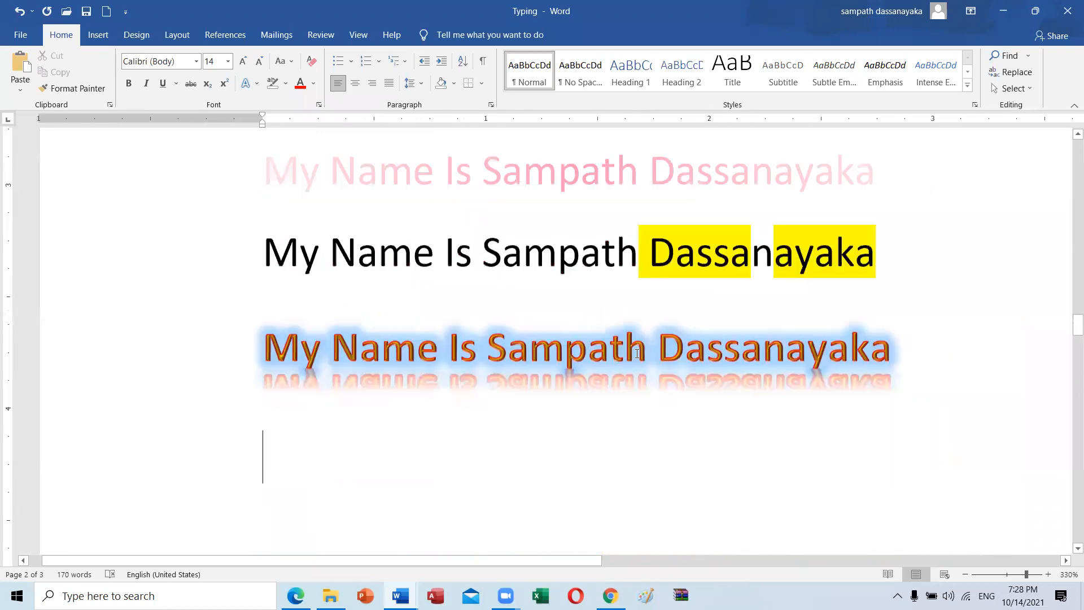
pyautogui.scroll(3, 613, 341)
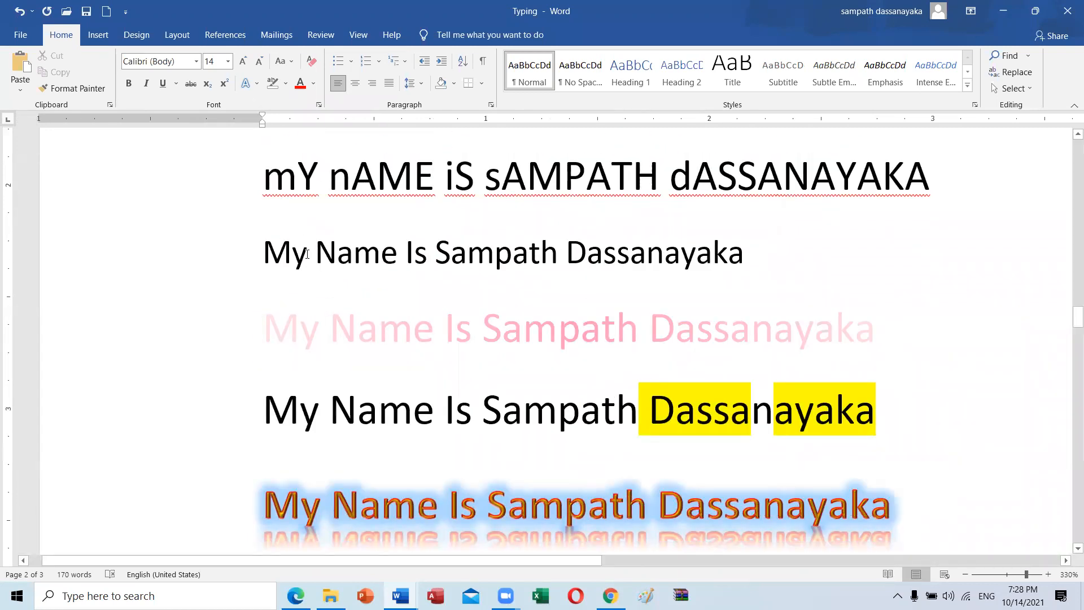
pyautogui.scroll(-4, 307, 253)
pyautogui.scroll(3, 307, 254)
pyautogui.scroll(1, 307, 254)
pyautogui.scroll(7, 344, 288)
pyautogui.scroll(-5, 341, 288)
pyautogui.scroll(9, 339, 287)
pyautogui.scroll(-10, 338, 287)
pyautogui.scroll(10, 338, 286)
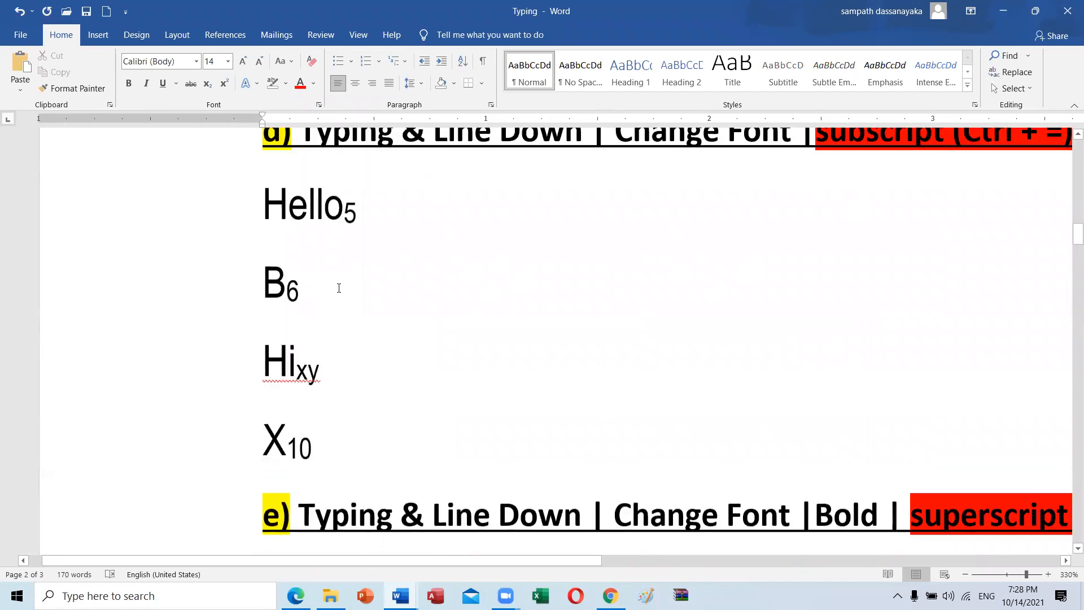
pyautogui.scroll(-10, 359, 287)
pyautogui.scroll(-17, 360, 287)
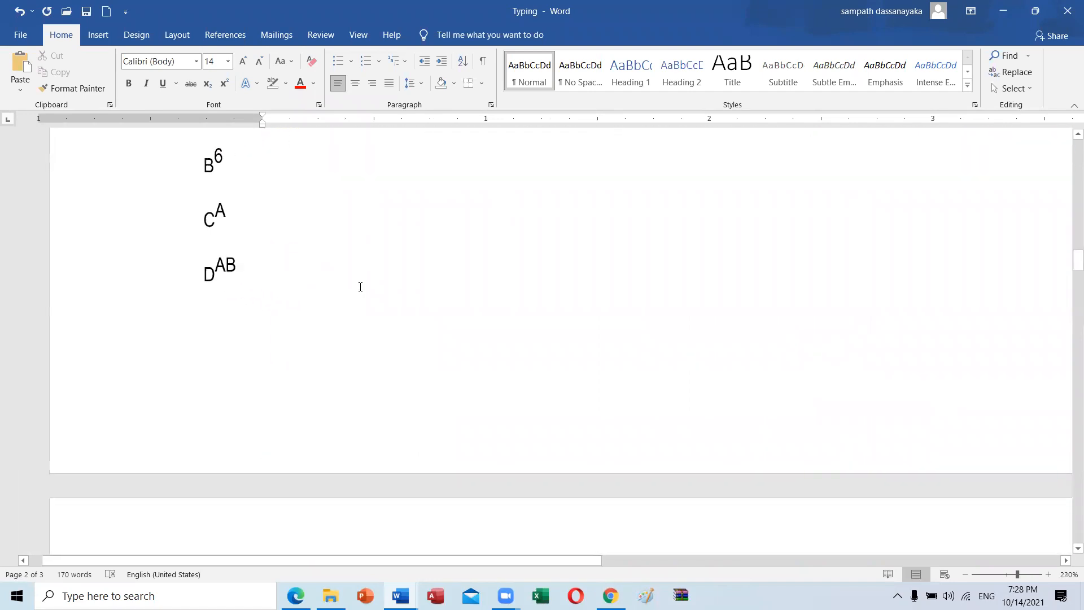
pyautogui.scroll(-2, 360, 287)
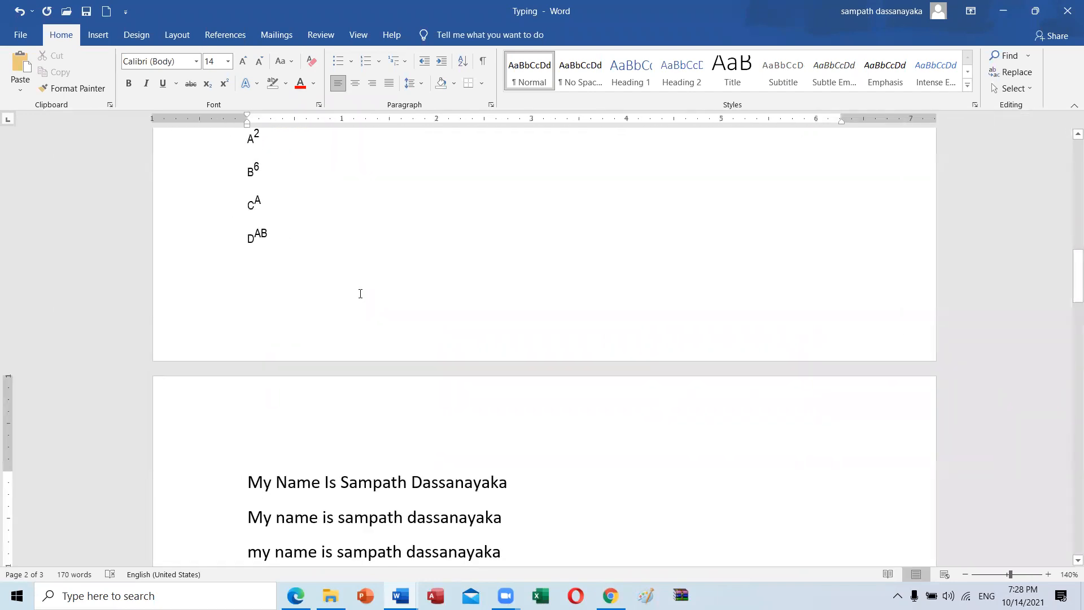
pyautogui.click(295, 596)
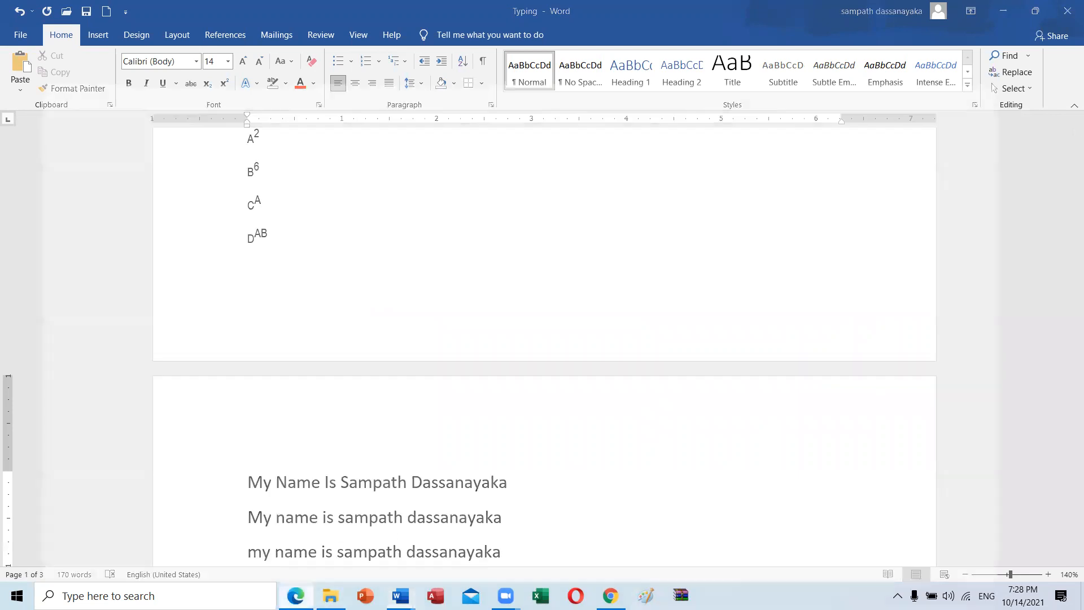
pyautogui.click(296, 595)
pyautogui.click(401, 595)
pyautogui.click(306, 560)
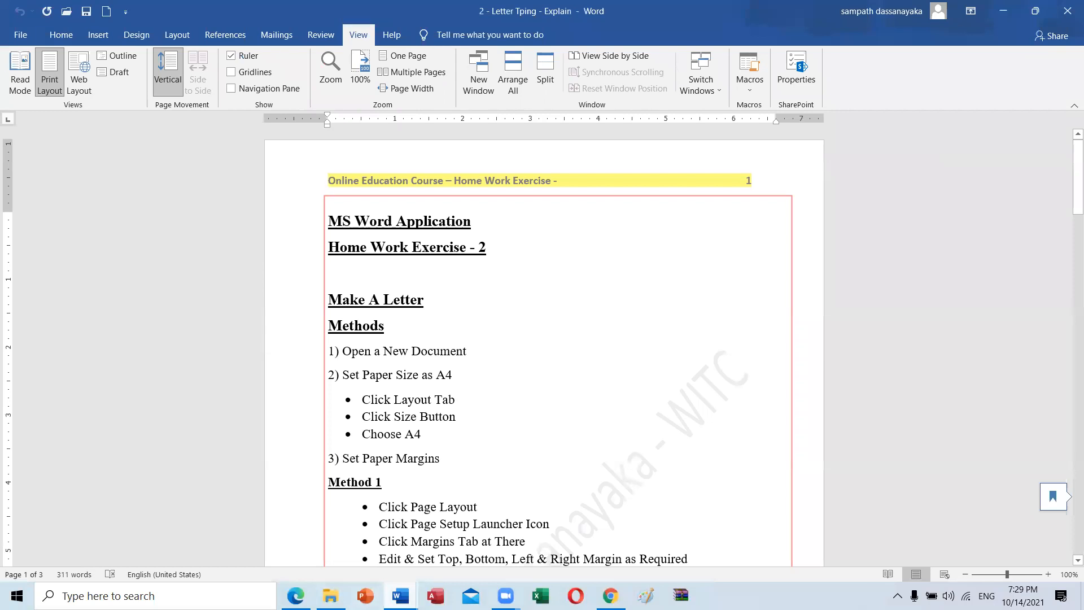
# - Copy the whole exercise f block, heading, title and paragraph, from the Exercise - 1 - Home Work document
pyautogui.click(400, 595)
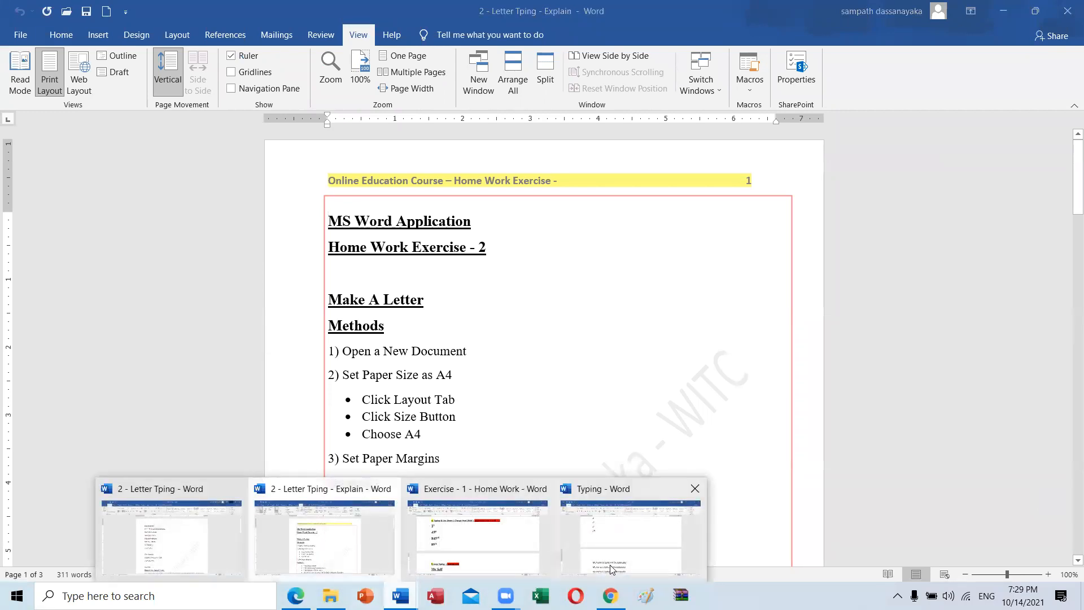
pyautogui.click(461, 550)
pyautogui.scroll(-4, 446, 460)
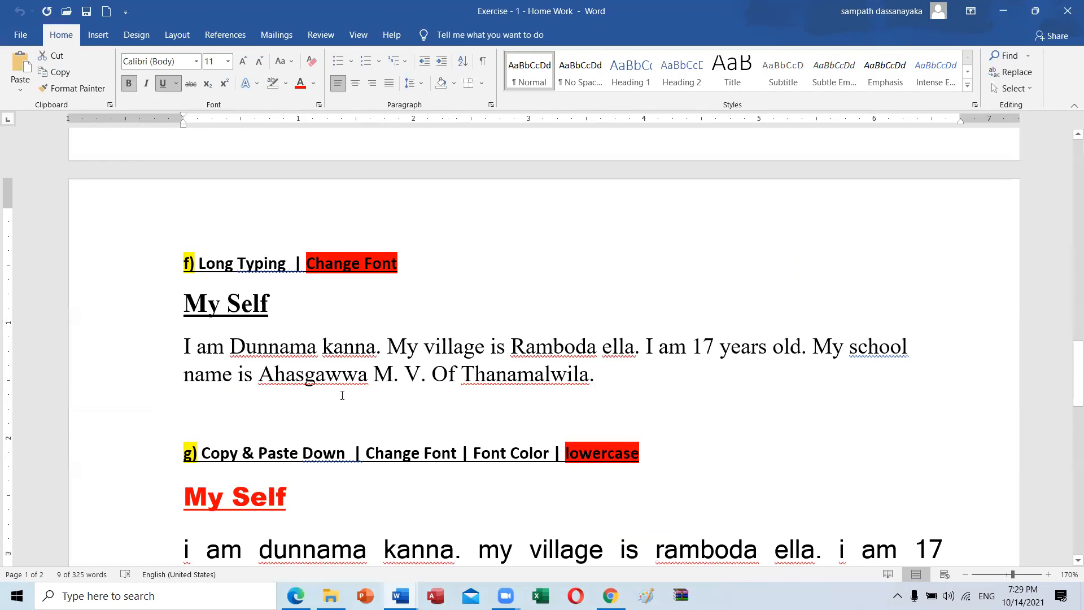
pyautogui.scroll(-3, 342, 395)
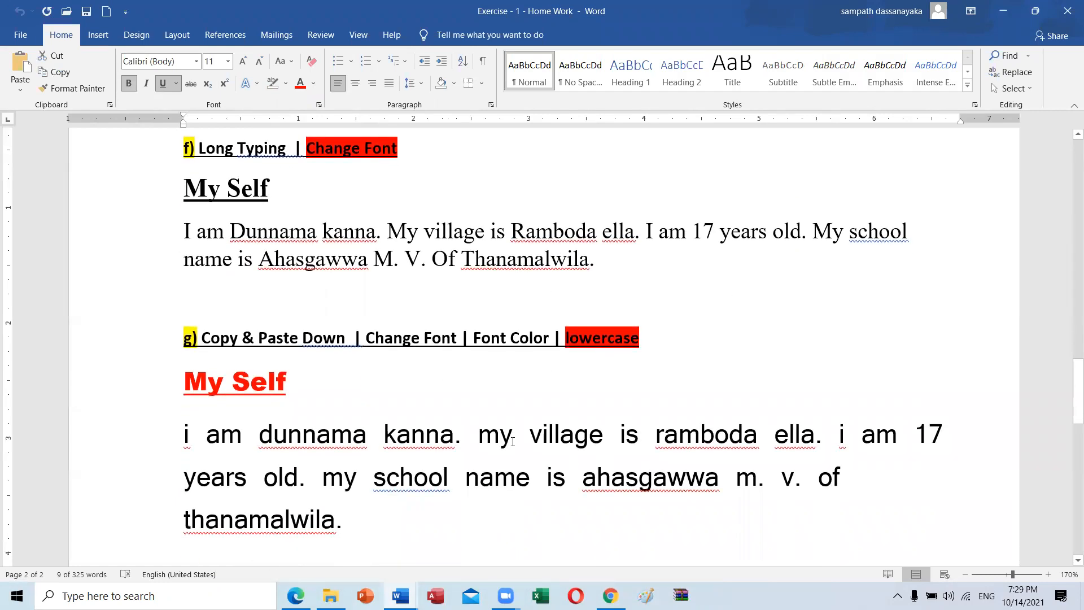
pyautogui.scroll(3, 455, 413)
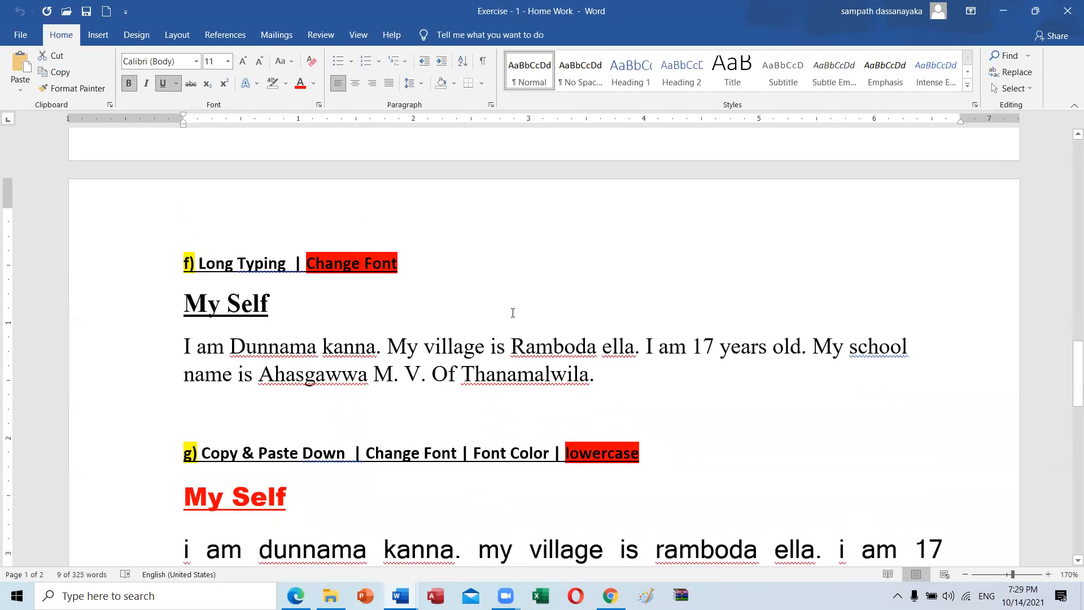
pyautogui.keyDown('shift'); pyautogui.click(709, 382); pyautogui.keyUp('shift')
pyautogui.hotkey('ctrl', 'c')
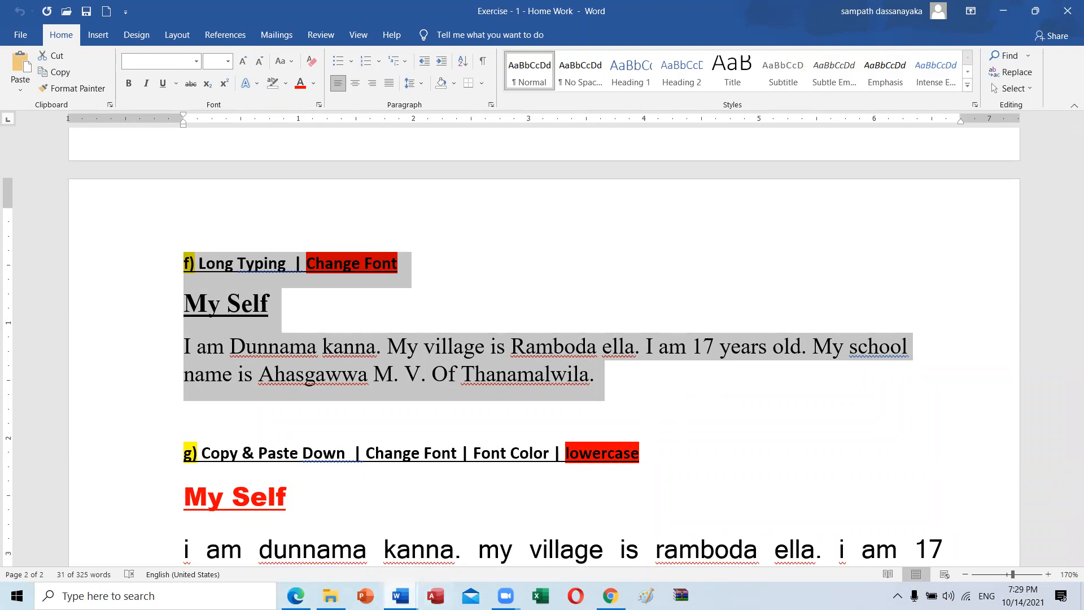
# - Paste exercise f above the first "My Name Is" line in the Typing document, with blank lines separating them
pyautogui.moveTo(400, 596)
pyautogui.click(570, 538)
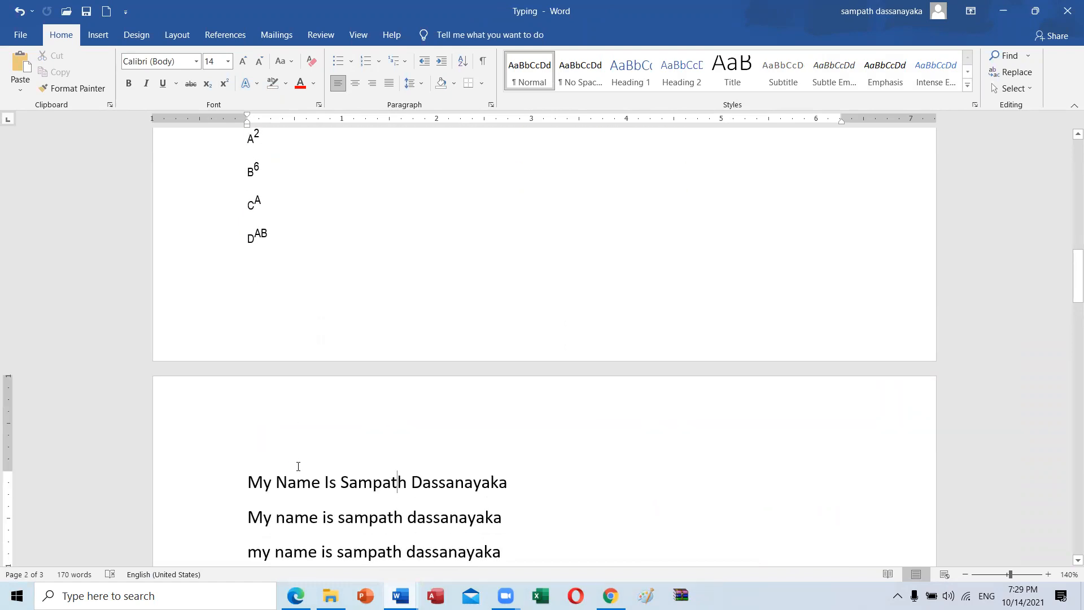
pyautogui.press('Return')
pyautogui.press('Return')
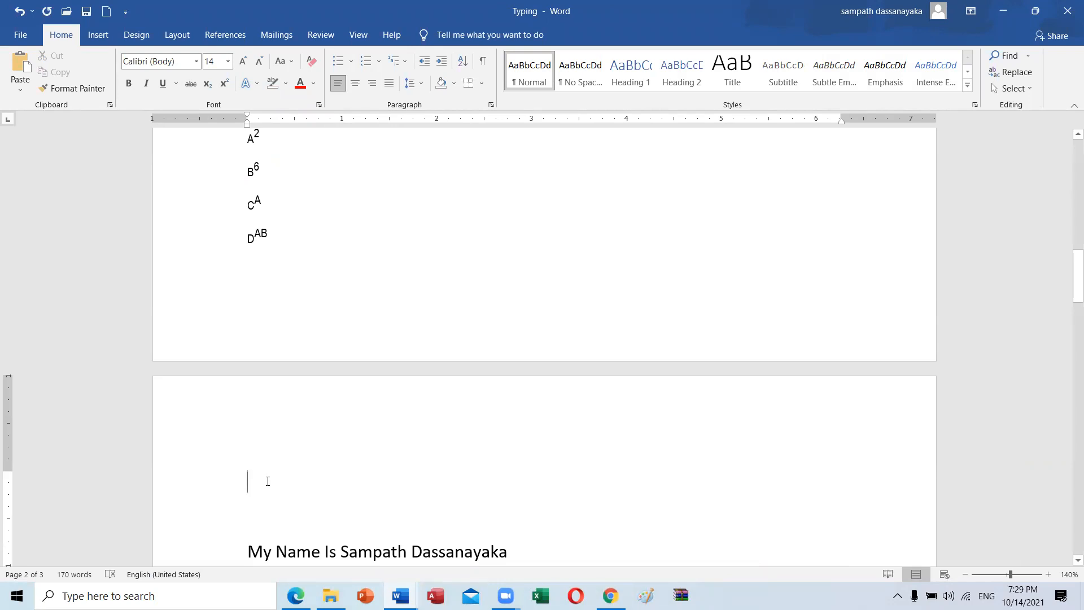
pyautogui.hotkey('ctrl', 'v')
pyautogui.press('Return')
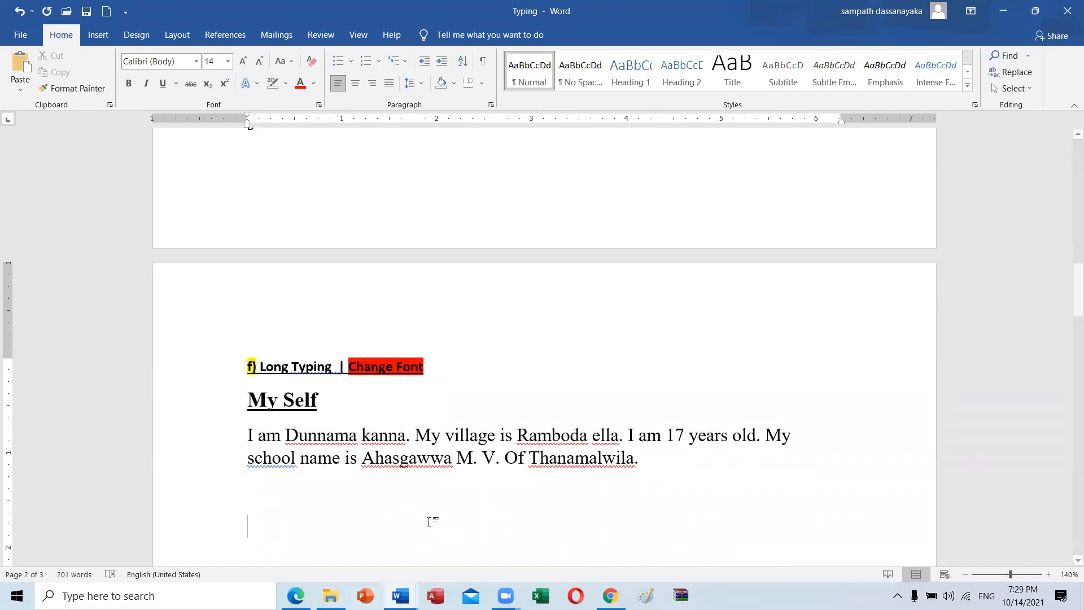
pyautogui.hotkey('ctrl', 'v')
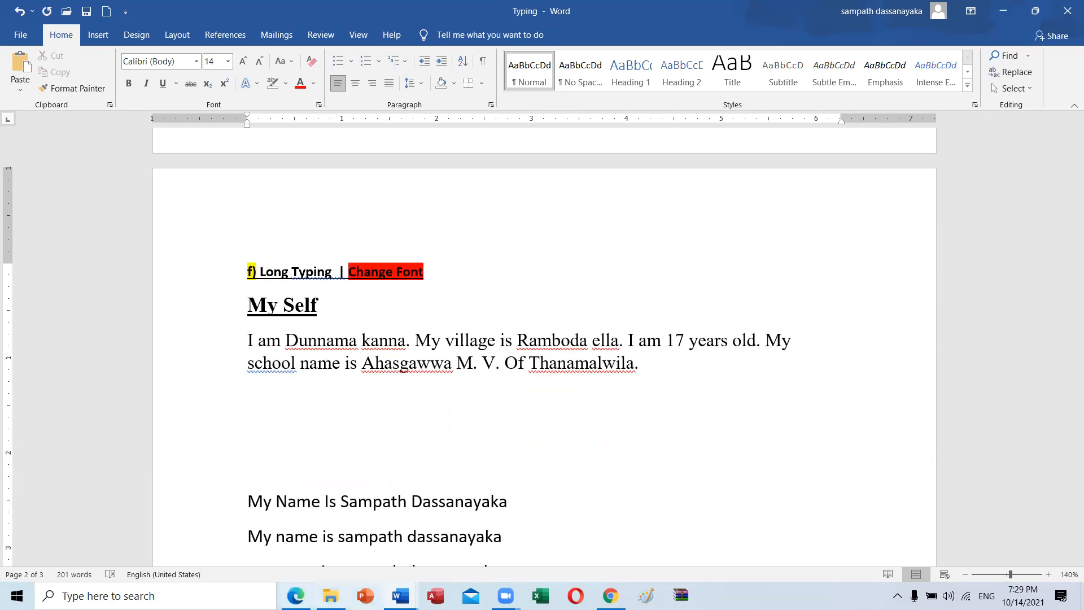
# - Copy the whole exercise g block from Exercise - 1 - Home Work and paste it below exercise f in the Typing document
pyautogui.moveTo(400, 596)
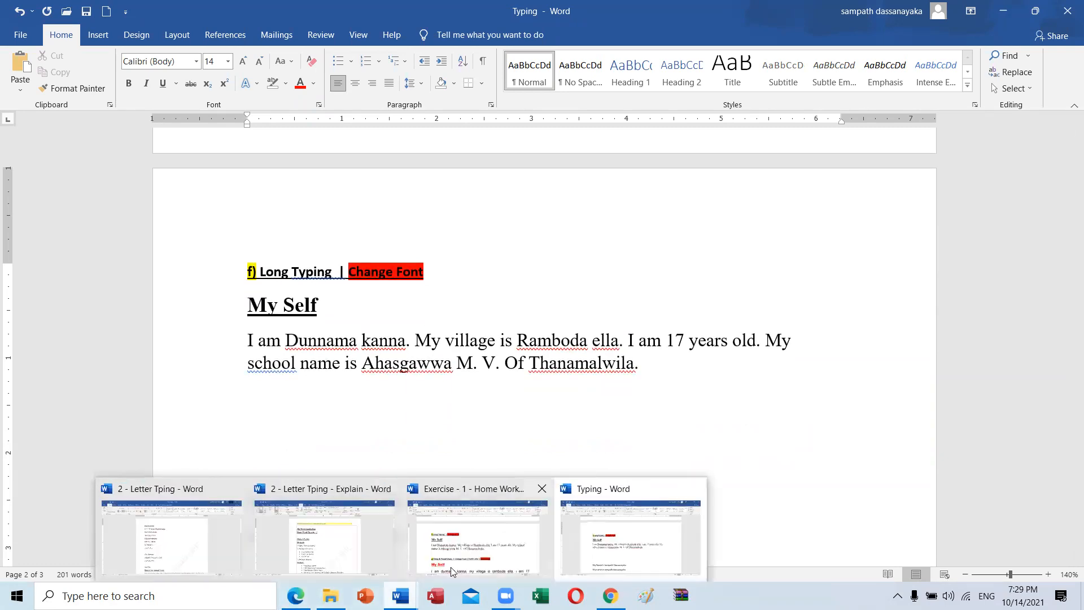
pyautogui.click(450, 567)
pyautogui.scroll(-3, 416, 453)
pyautogui.scroll(-1, 145, 277)
pyautogui.moveTo(186, 279); pyautogui.dragTo(384, 459)
pyautogui.hotkey('ctrl', 'c')
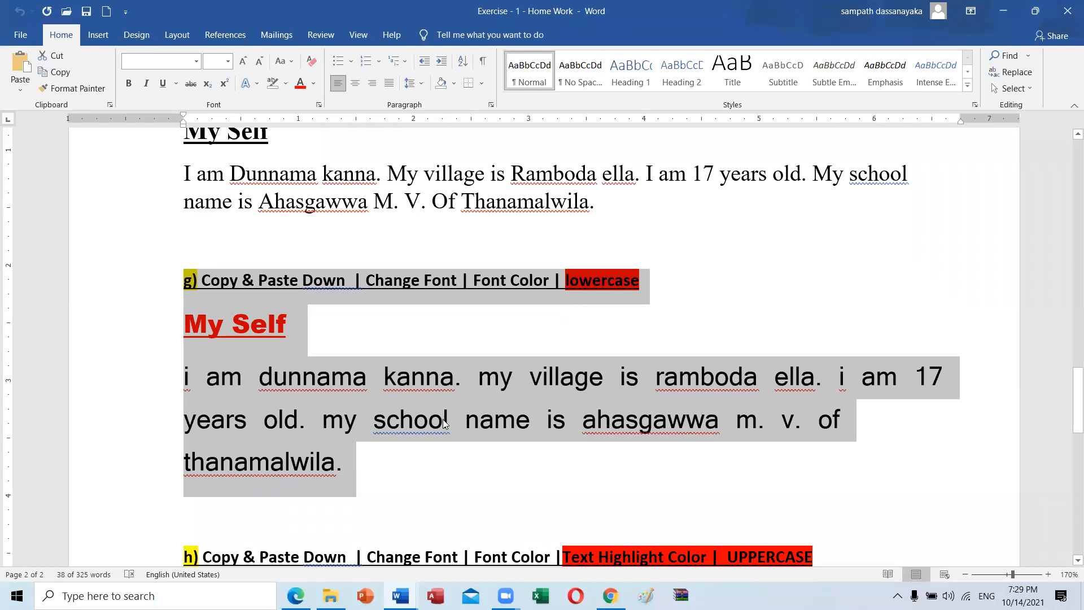
pyautogui.click(400, 596)
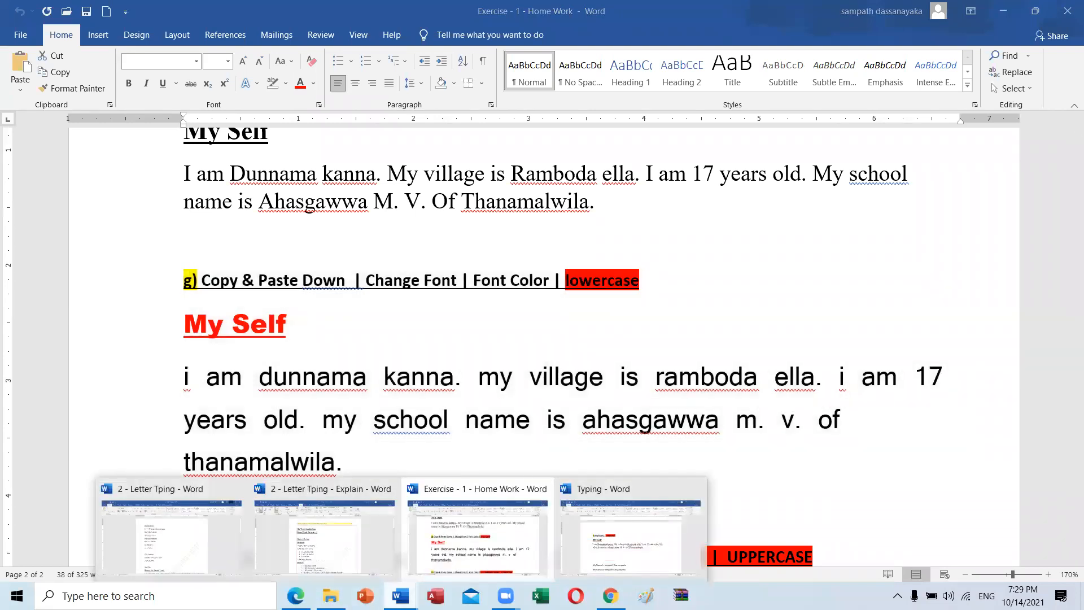
pyautogui.click(605, 543)
pyautogui.hotkey('ctrl', 'v')
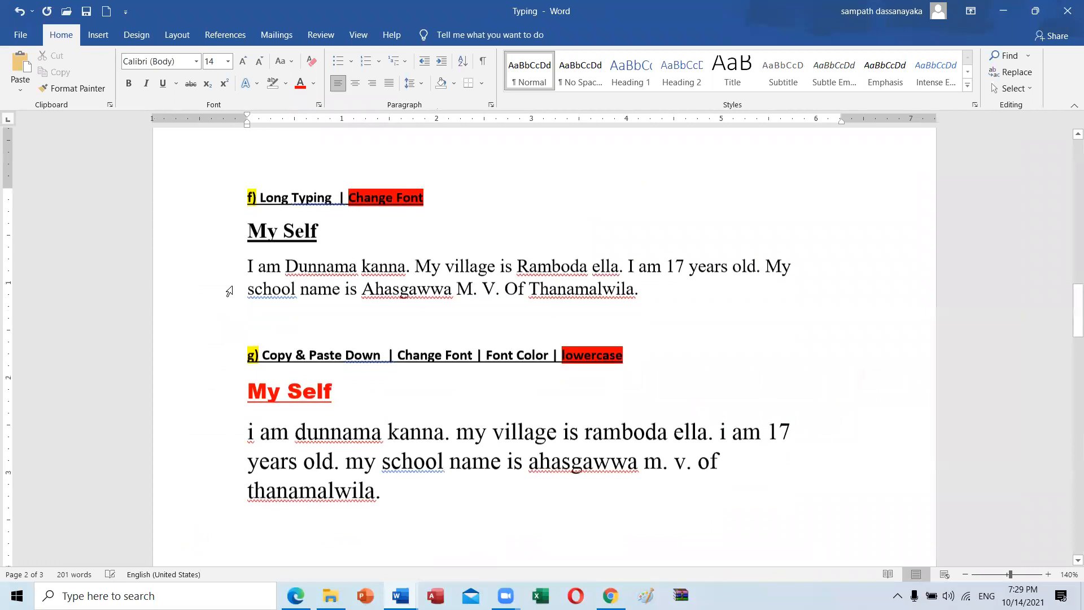
# - Change the font color of the "My Self" title in exercise g to green
pyautogui.click(242, 388)
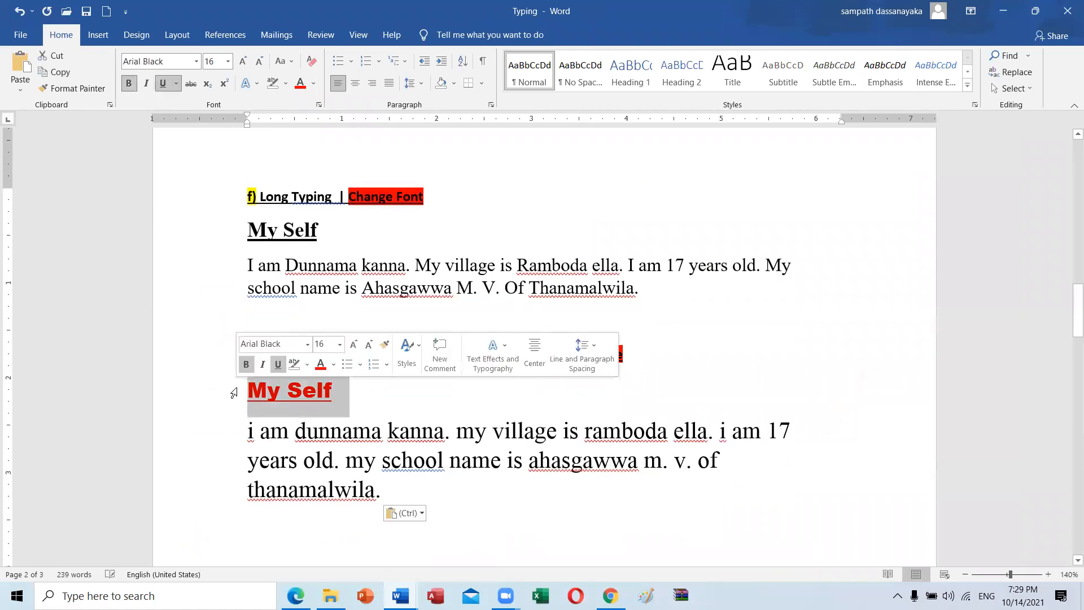
pyautogui.click(312, 85)
pyautogui.click(354, 209)
# - Try the Exotc350 Bd BT font on the exercise g paragraph and undo the font change
pyautogui.moveTo(390, 490); pyautogui.dragTo(244, 440)
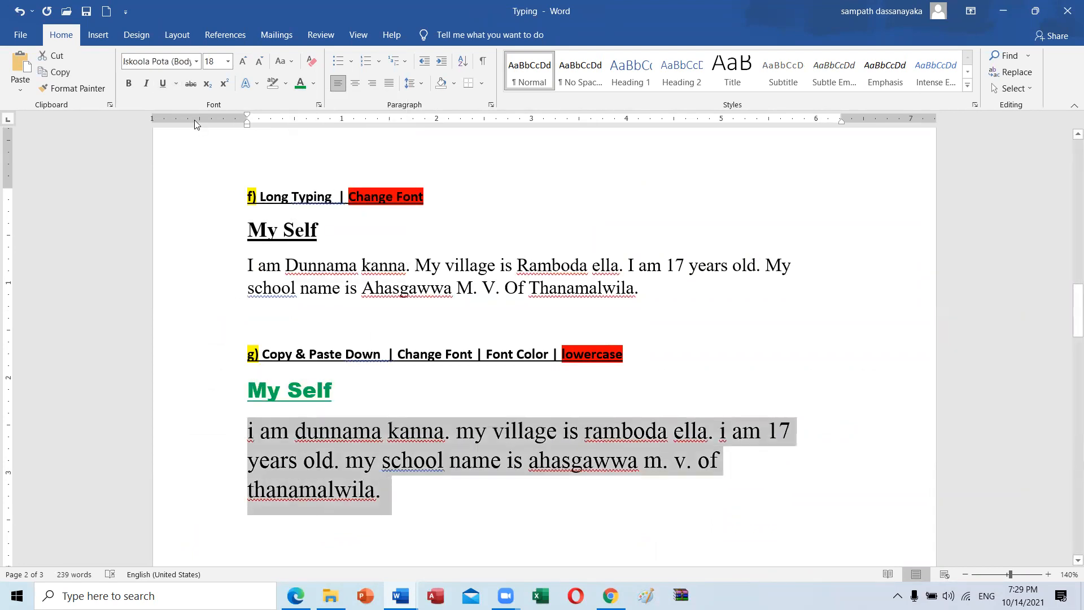
pyautogui.click(196, 61)
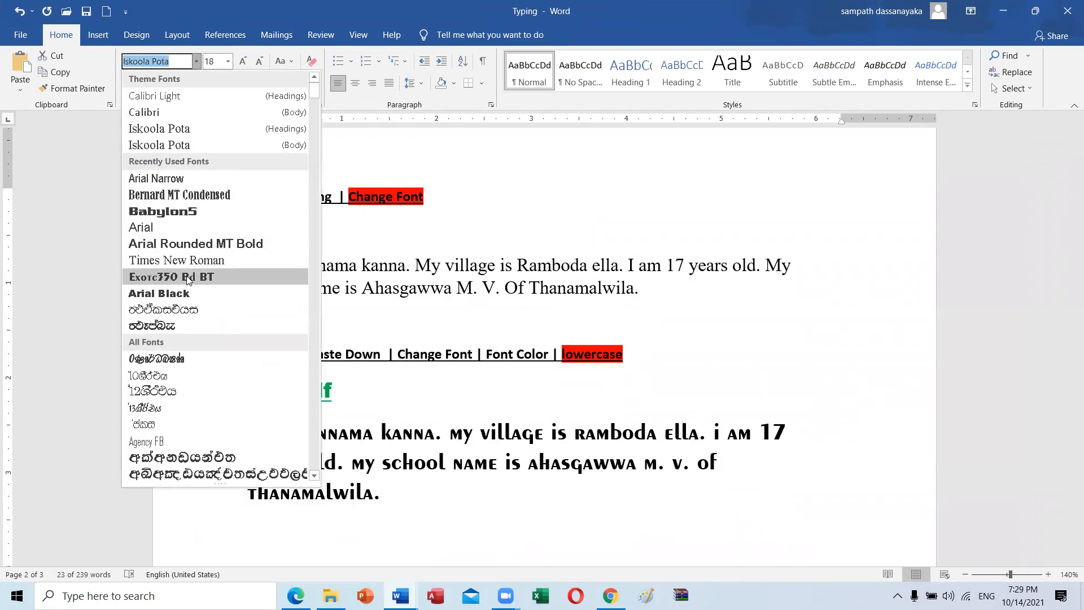
pyautogui.click(188, 277)
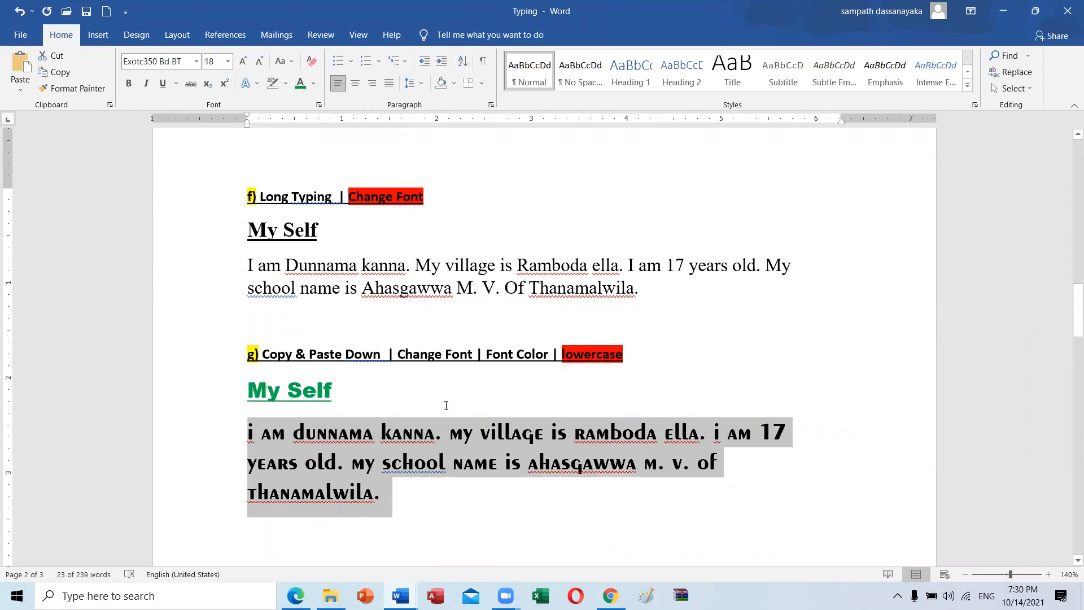
pyautogui.hotkey('ctrl', 'z')
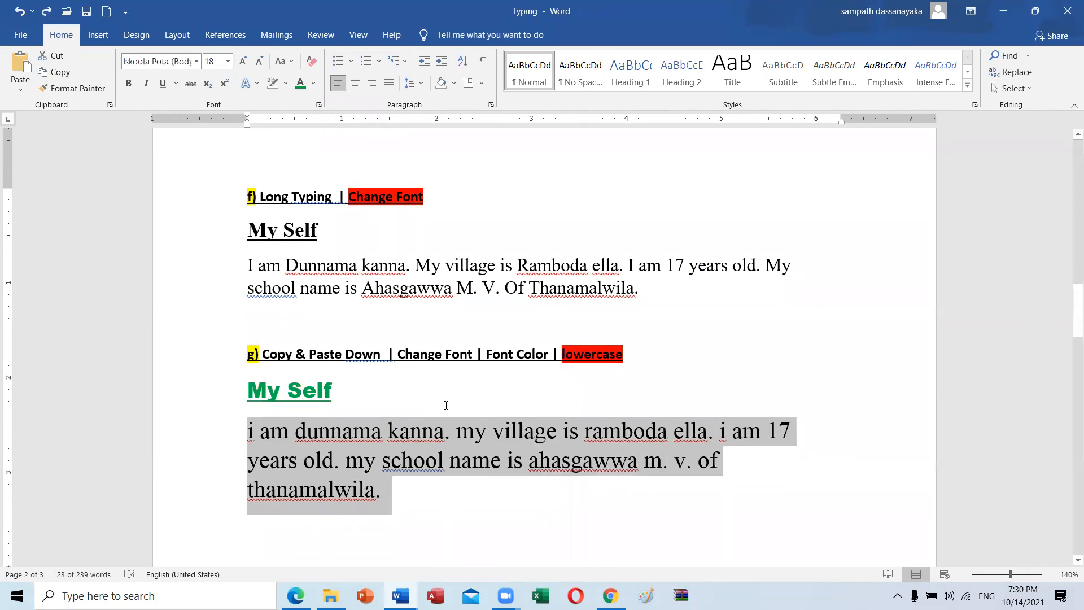
# - Replace the exercise g paragraph with a copy of the exercise f paragraph
pyautogui.moveTo(643, 306); pyautogui.dragTo(235, 274)
pyautogui.hotkey('ctrl', 'c')
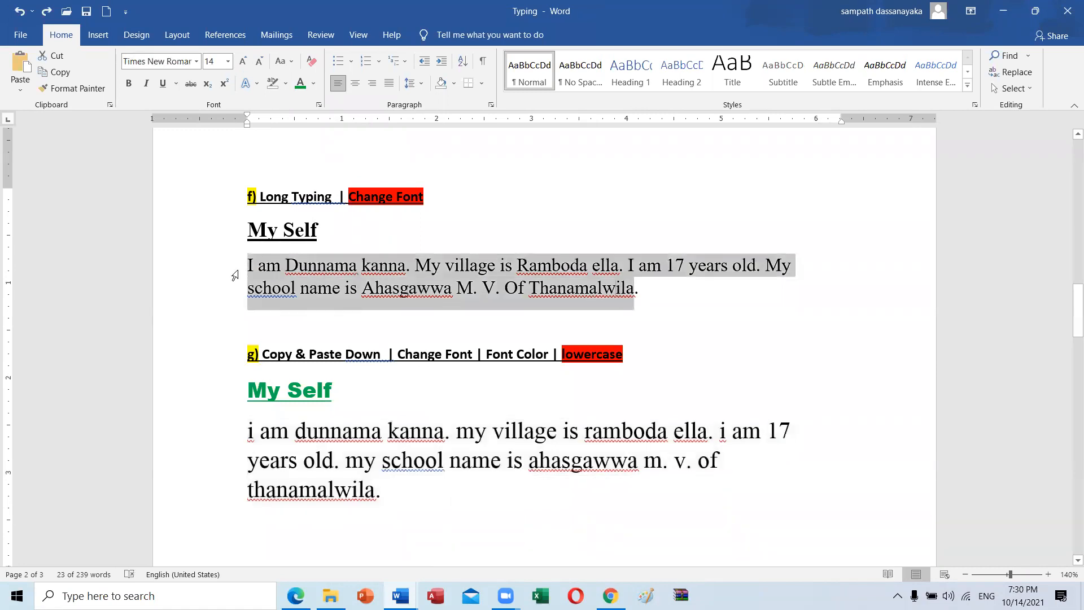
pyautogui.moveTo(408, 501); pyautogui.dragTo(247, 430)
pyautogui.hotkey('ctrl', 'v')
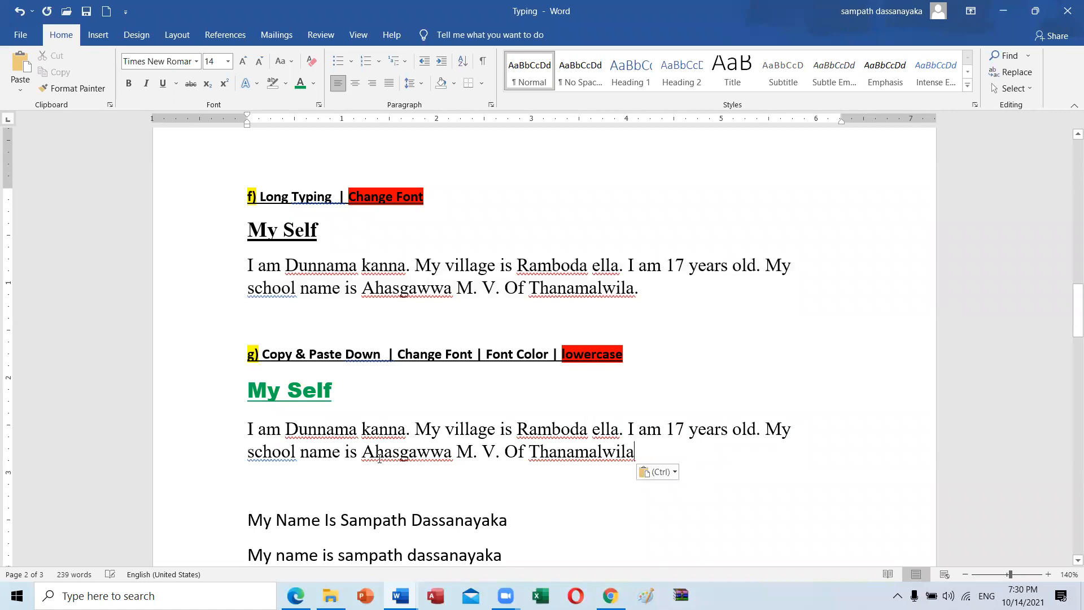
# - Convert the exercise g paragraph to lowercase and add two new lines after it
pyautogui.scroll(-3, 558, 465)
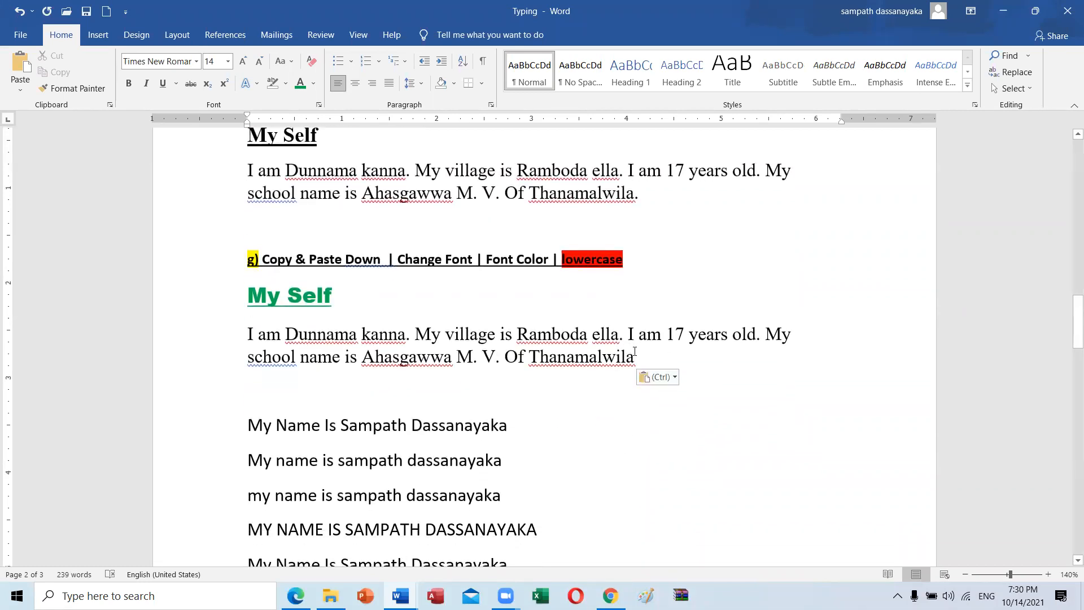
pyautogui.moveTo(634, 351); pyautogui.dragTo(217, 338)
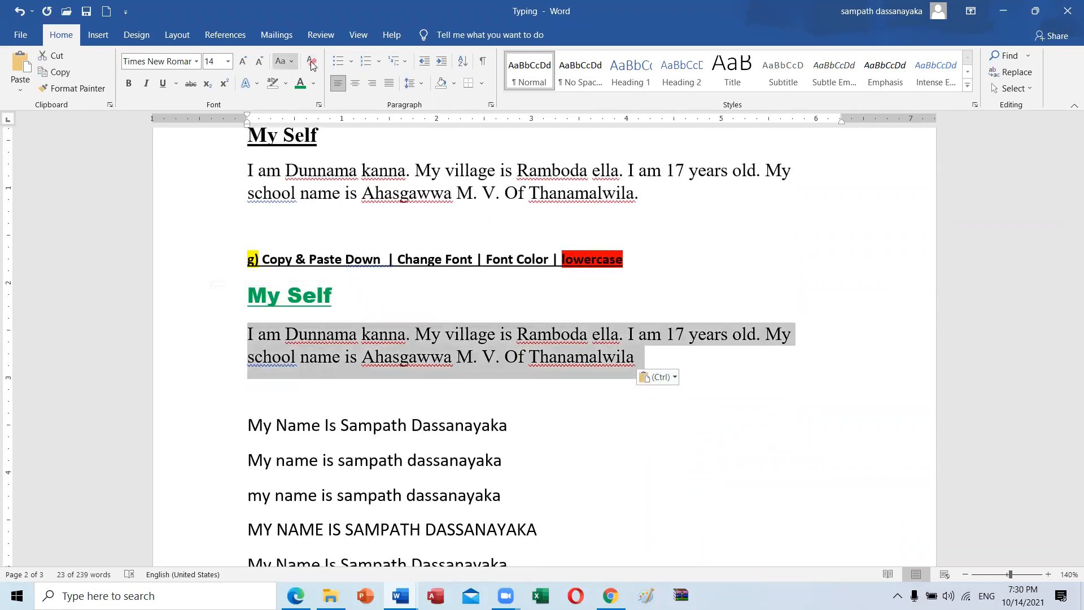
pyautogui.click(284, 61)
pyautogui.click(307, 89)
pyautogui.click(359, 357)
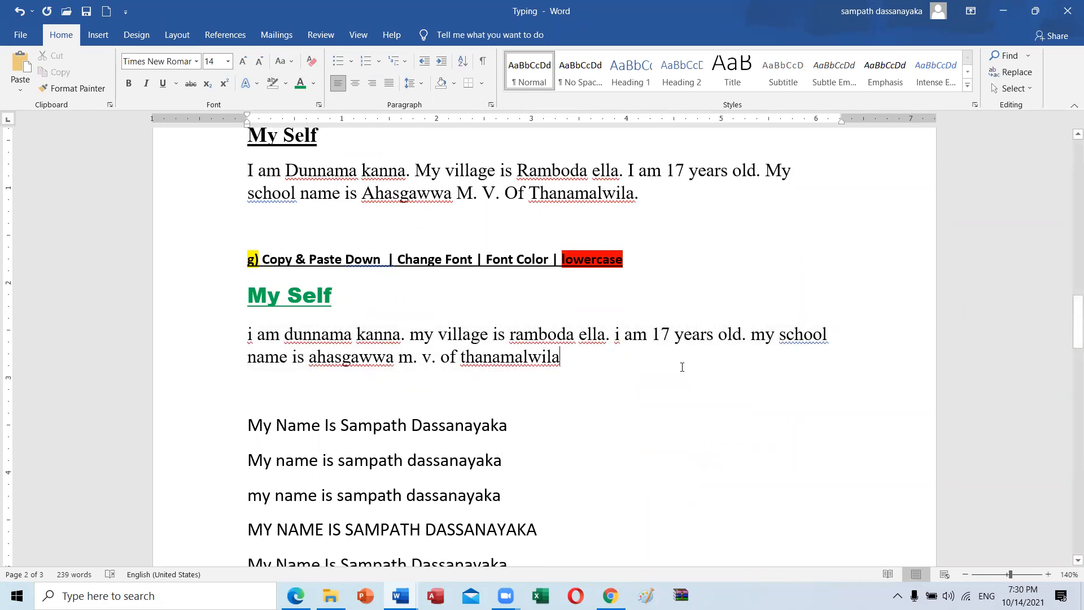
pyautogui.press('Return')
pyautogui.press('Return')
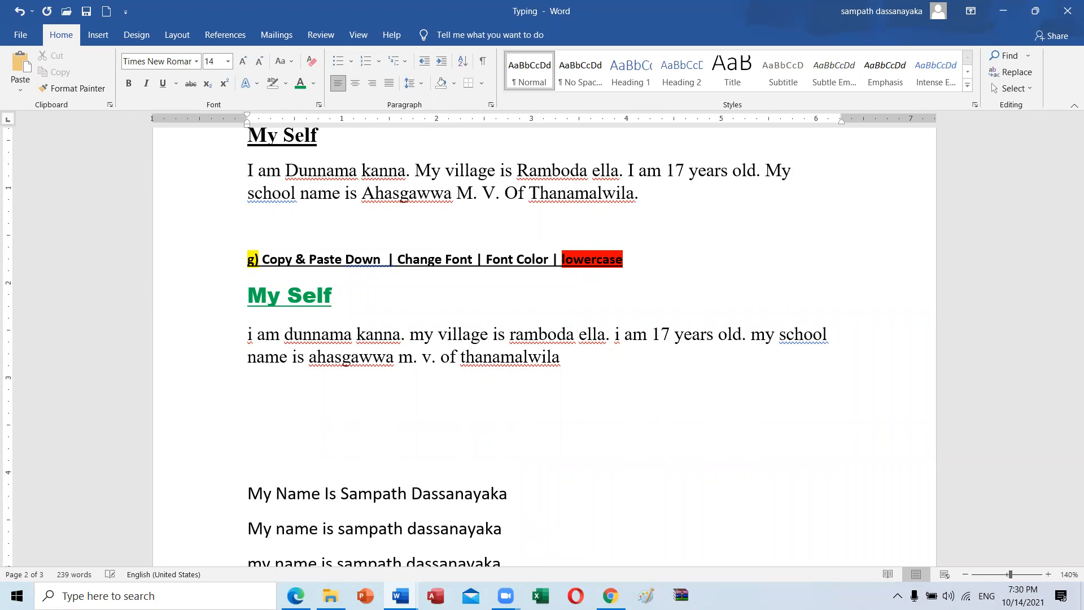
# - Copy the exercise h block, from its heading through the uppercase paragraph, in Exercise - 1 - Home Work
pyautogui.moveTo(401, 595)
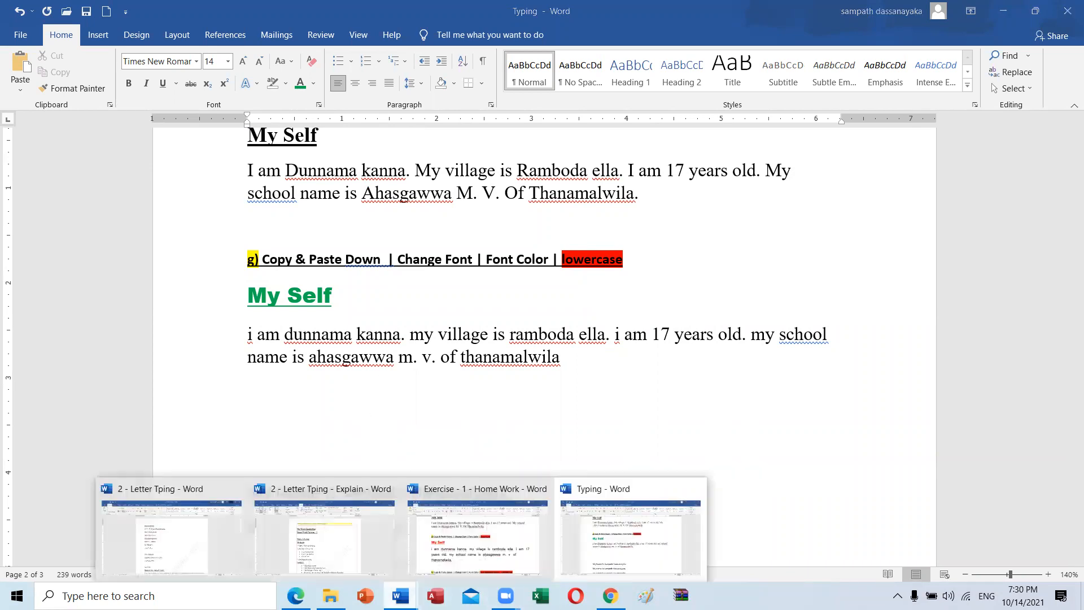
pyautogui.click(477, 533)
pyautogui.scroll(-5, 443, 452)
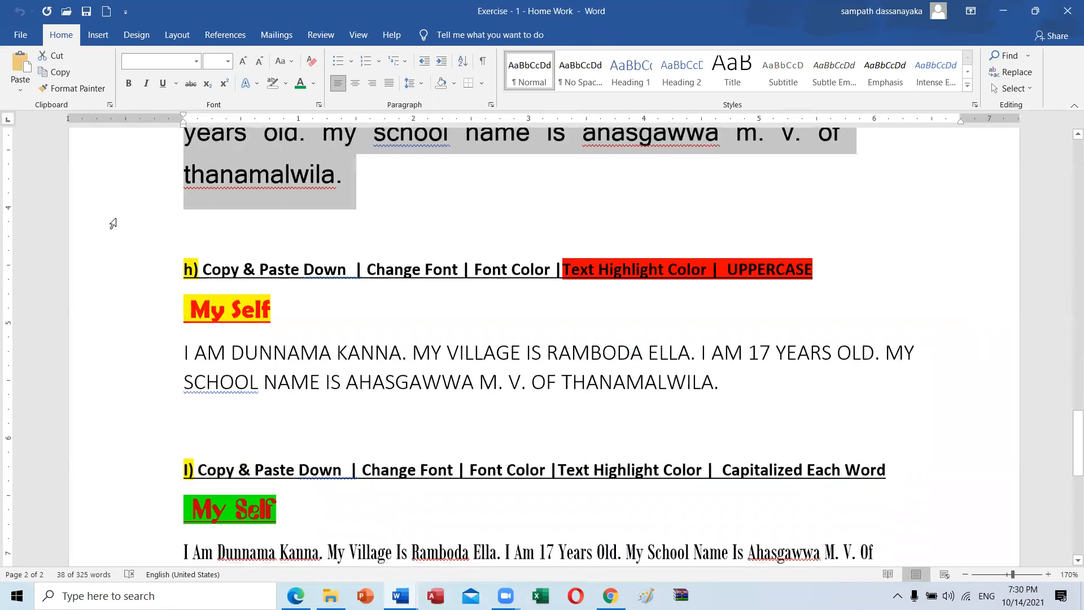
pyautogui.moveTo(113, 269); pyautogui.dragTo(732, 373)
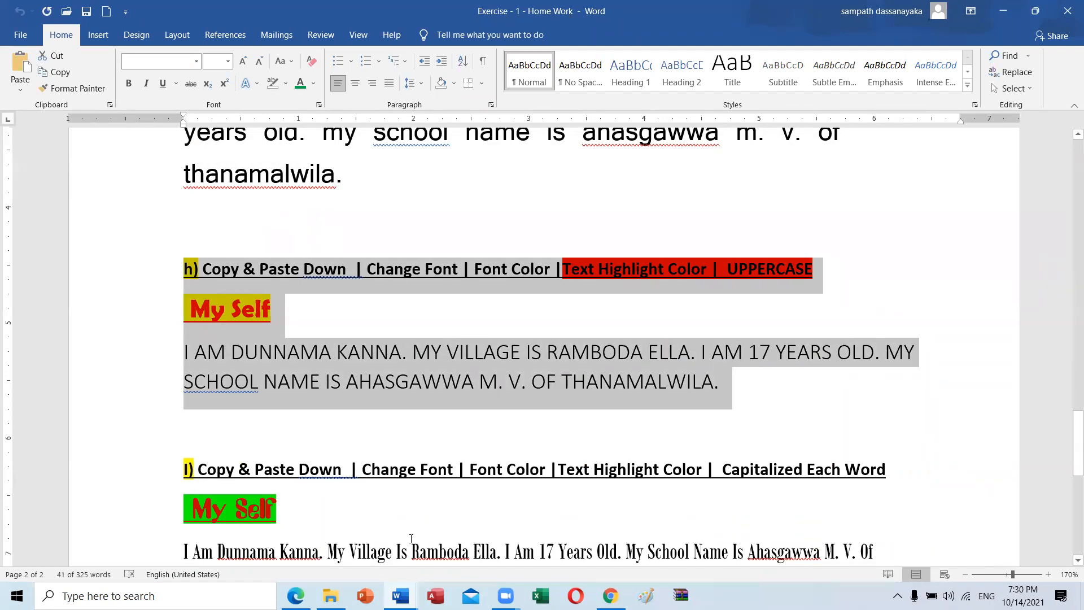
pyautogui.moveTo(400, 596)
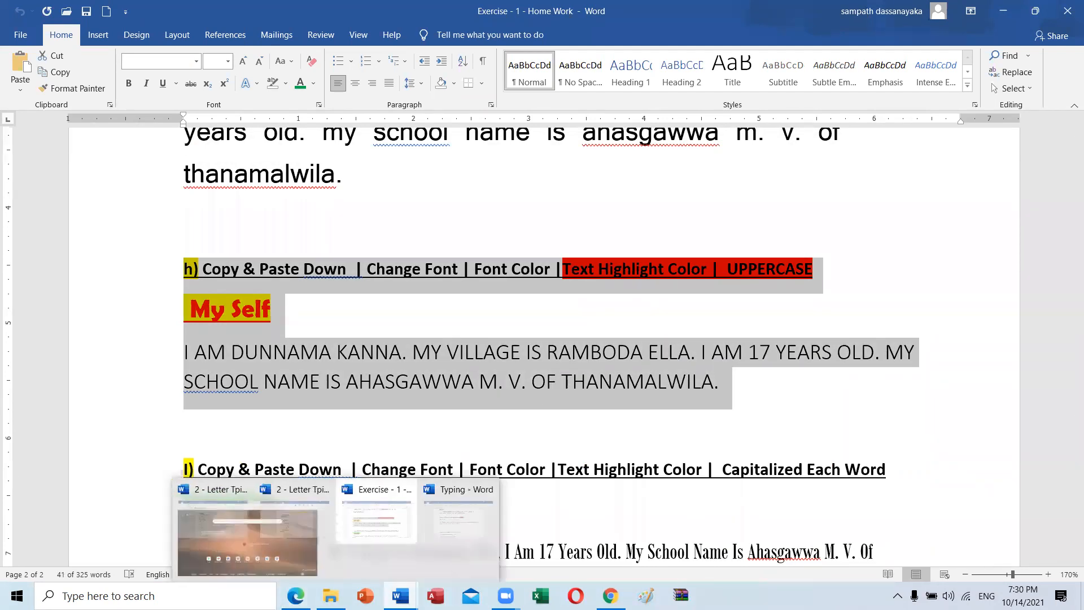
# - Paste section h into the Typing document and replace its body paragraph with a copy of section f's paragraph
pyautogui.click(629, 534)
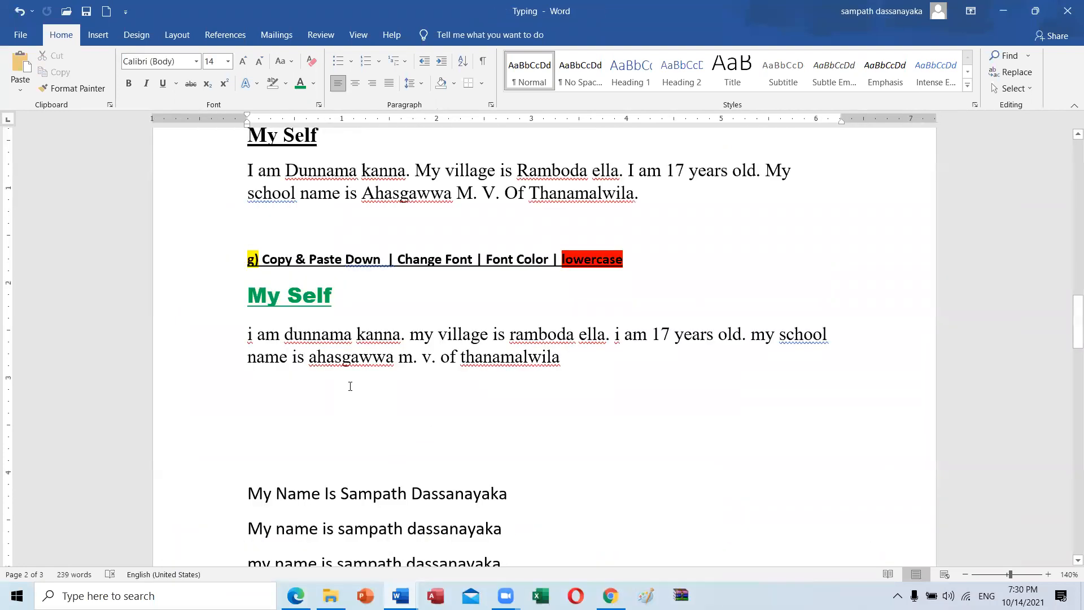
pyautogui.hotkey('ctrl', 'z')
pyautogui.scroll(3, 350, 386)
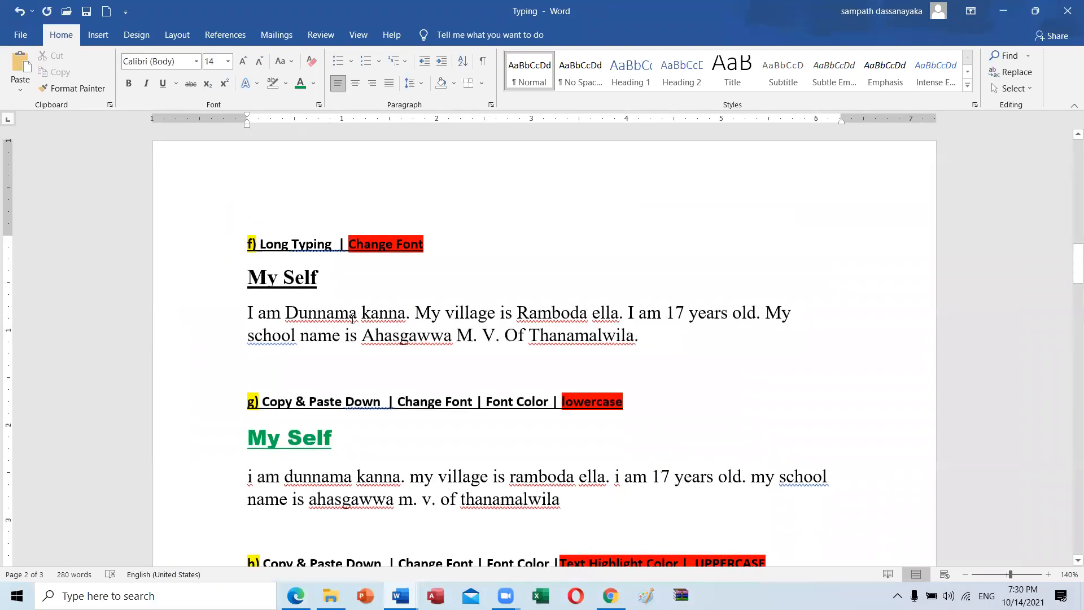
pyautogui.tripleClick(360, 321)
pyautogui.hotkey('ctrl', 'c')
pyautogui.scroll(-2, 346, 445)
pyautogui.scroll(-2, 347, 446)
pyautogui.moveTo(728, 470); pyautogui.dragTo(229, 438)
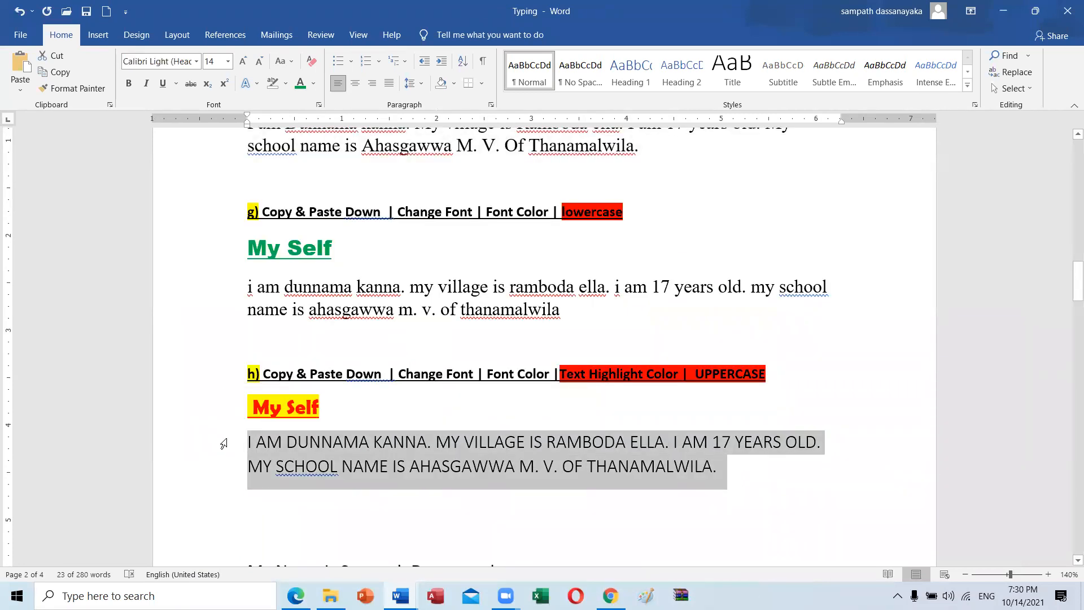
pyautogui.hotkey('ctrl', 'v')
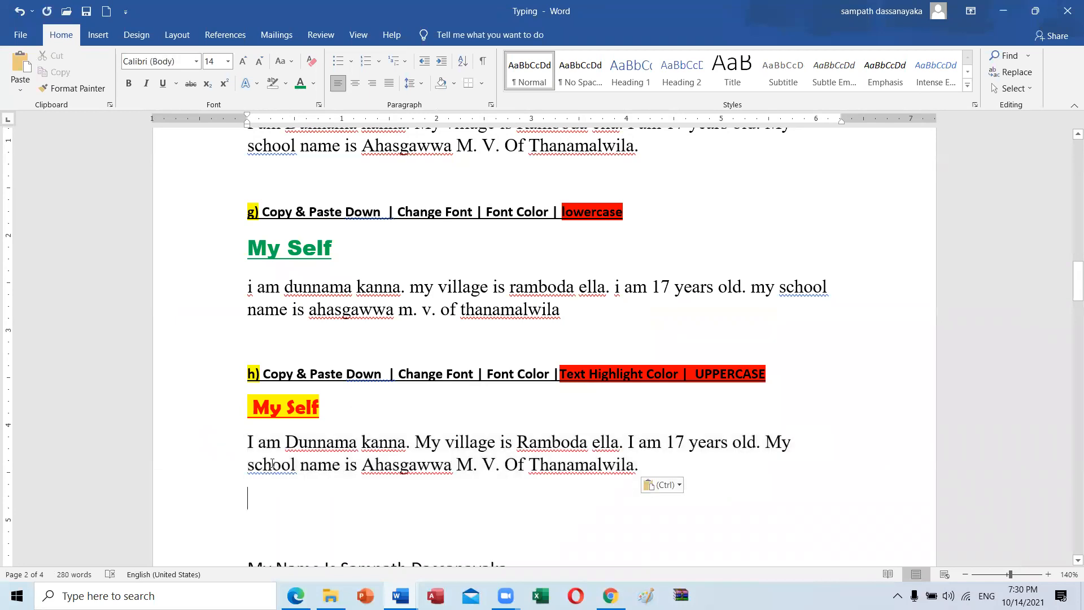
# - Change the case of section h's body paragraph to UPPERCASE
pyautogui.hotkey('shift', 'Up')
pyautogui.hotkey('shift', 'Up')
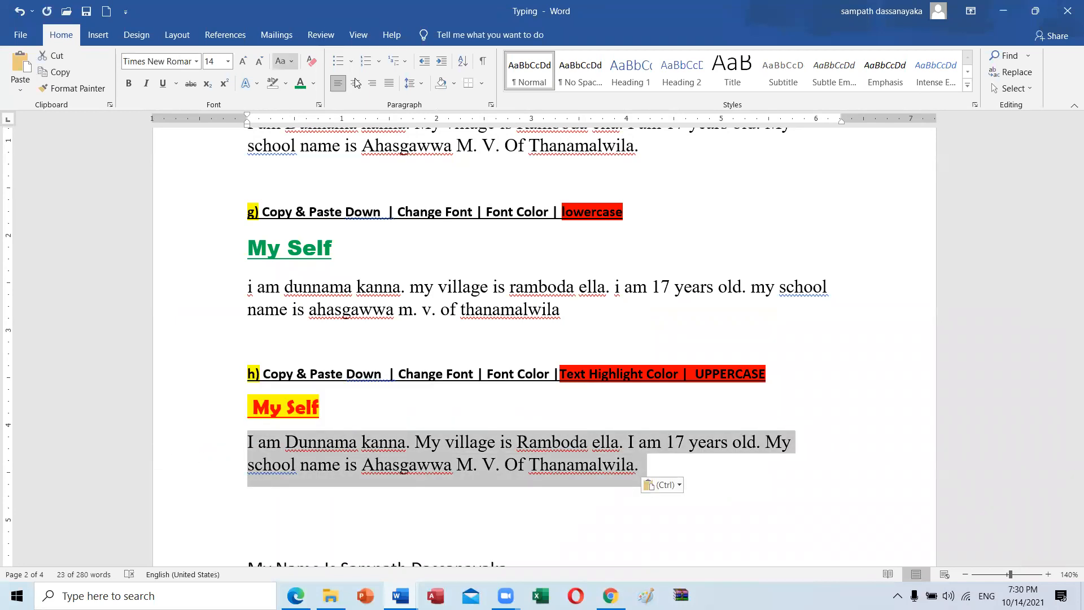
pyautogui.click(290, 62)
pyautogui.click(318, 110)
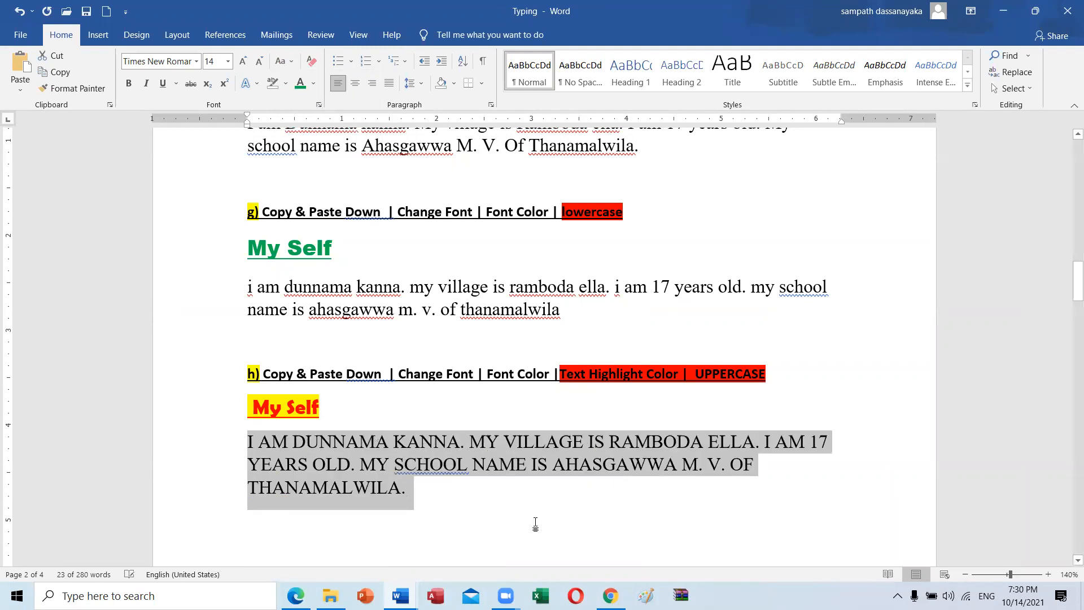
# - Add two blank lines below section h and paste section I there from the Exercise - 1 - Home Work document
pyautogui.click(505, 496)
pyautogui.scroll(-2, 506, 405)
pyautogui.press('Return')
pyautogui.press('Return')
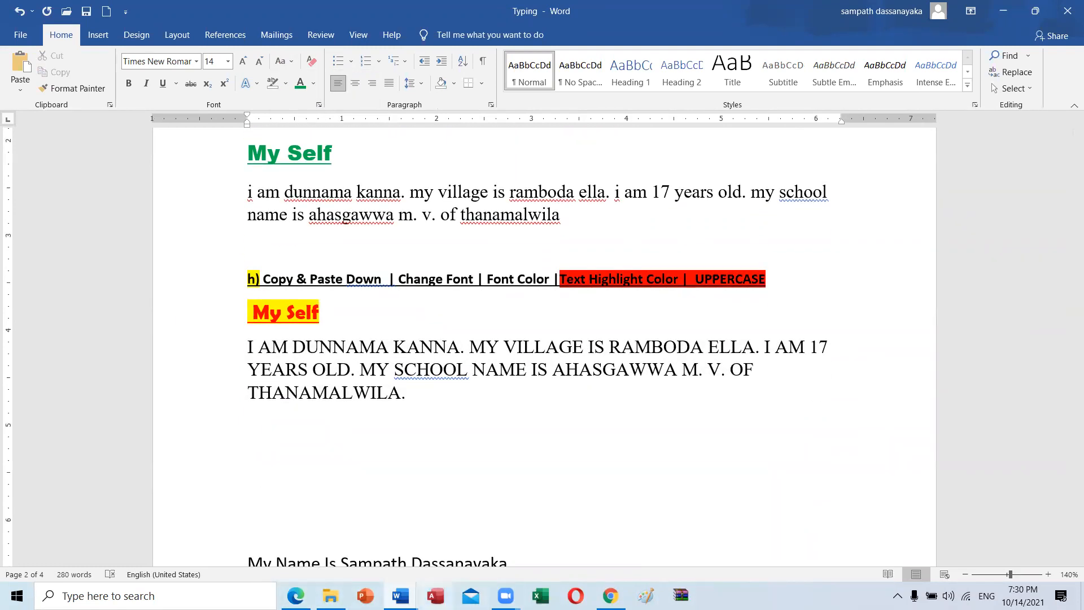
pyautogui.click(401, 596)
pyautogui.click(513, 563)
pyautogui.scroll(-4, 181, 300)
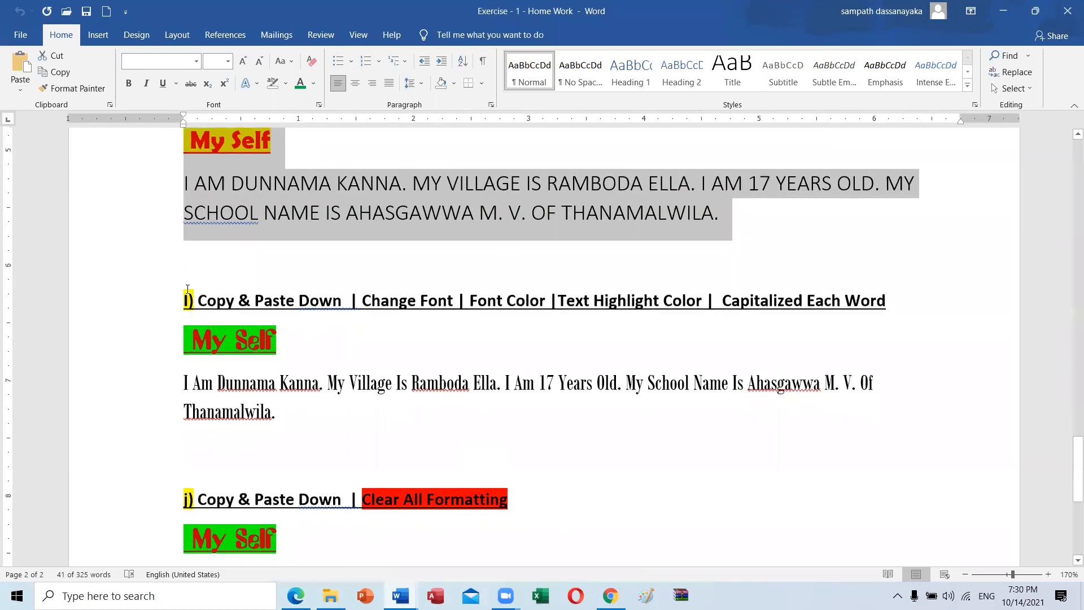
pyautogui.moveTo(181, 299); pyautogui.dragTo(351, 409)
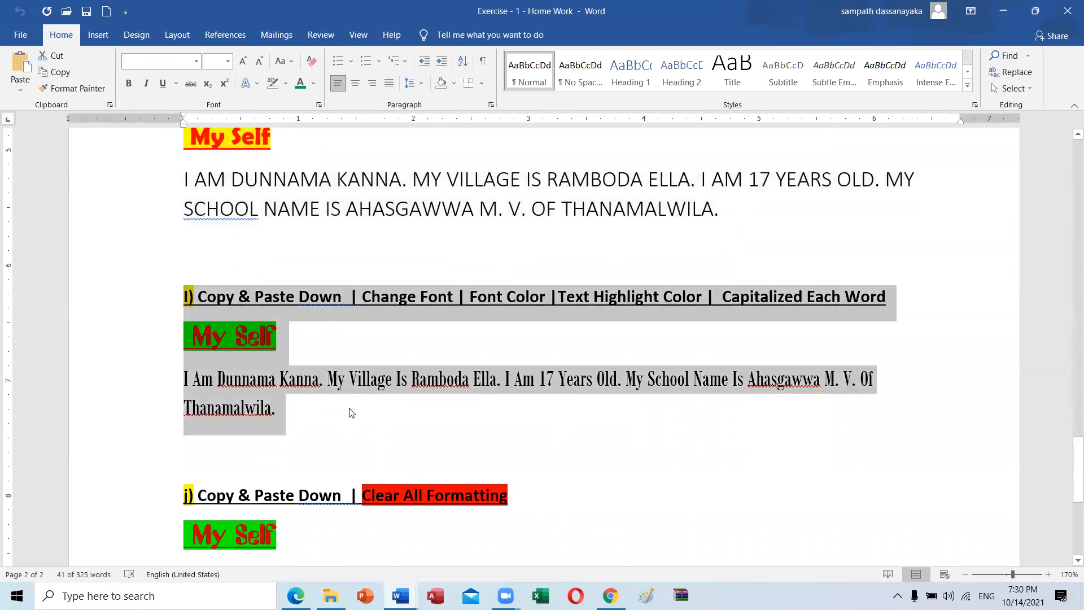
pyautogui.click(401, 595)
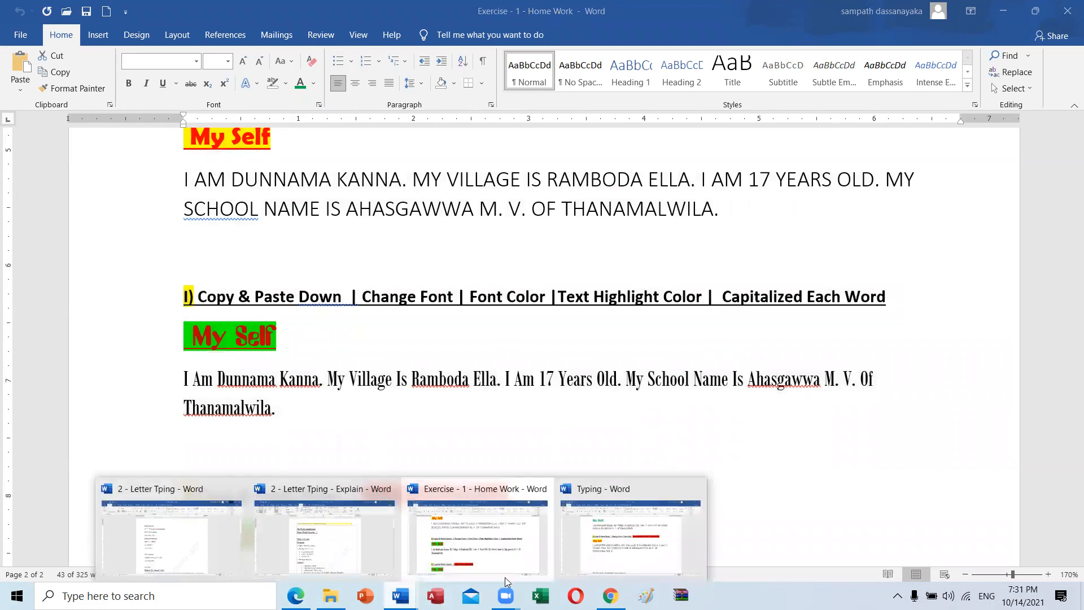
pyautogui.click(625, 553)
pyautogui.write('i) Copy & Paste Down | Change Font | Font Color | Text Highlight Color | Capitalized Each Word My Self I Am Dunnama Kanna. My Village Is Ramboda Ella. I Am 17 Years Old. My School Name Is Ahasgawwa M. V. Of Thanamalwila.')
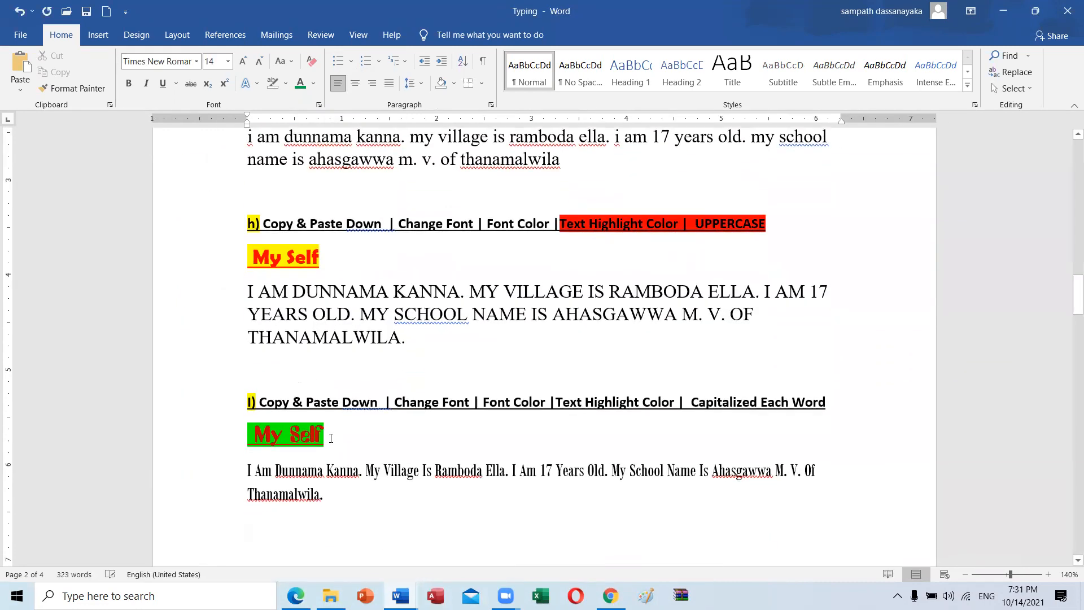
# - Replace section I's body paragraph with a copy of the paragraph from section f
pyautogui.scroll(8, 387, 366)
pyautogui.scroll(3, 388, 366)
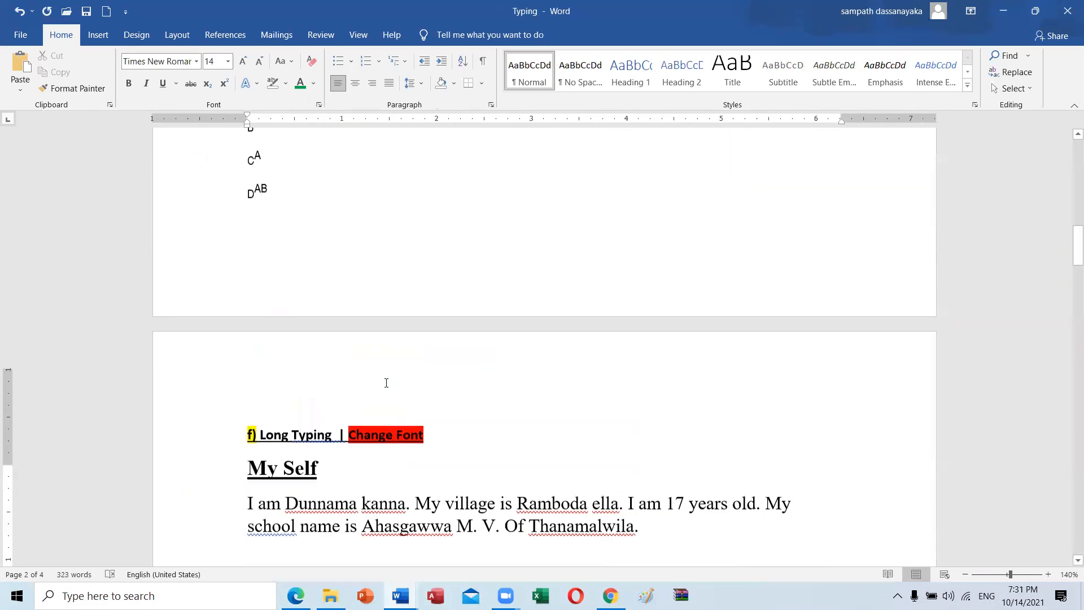
pyautogui.scroll(-2, 605, 477)
pyautogui.tripleClick(399, 469)
pyautogui.hotkey('ctrl', 'c')
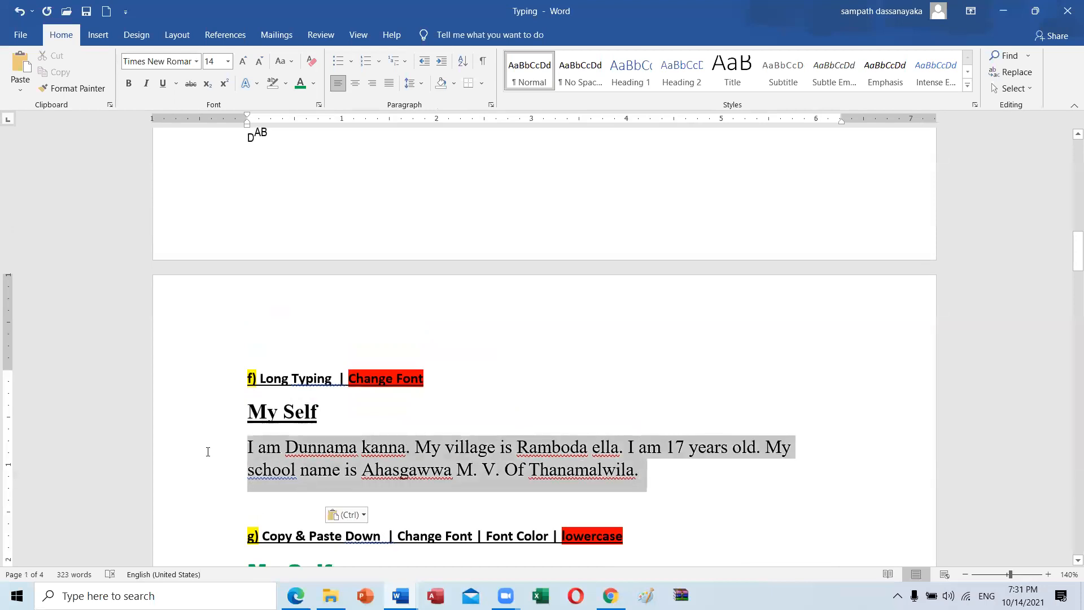
pyautogui.scroll(-5, 334, 481)
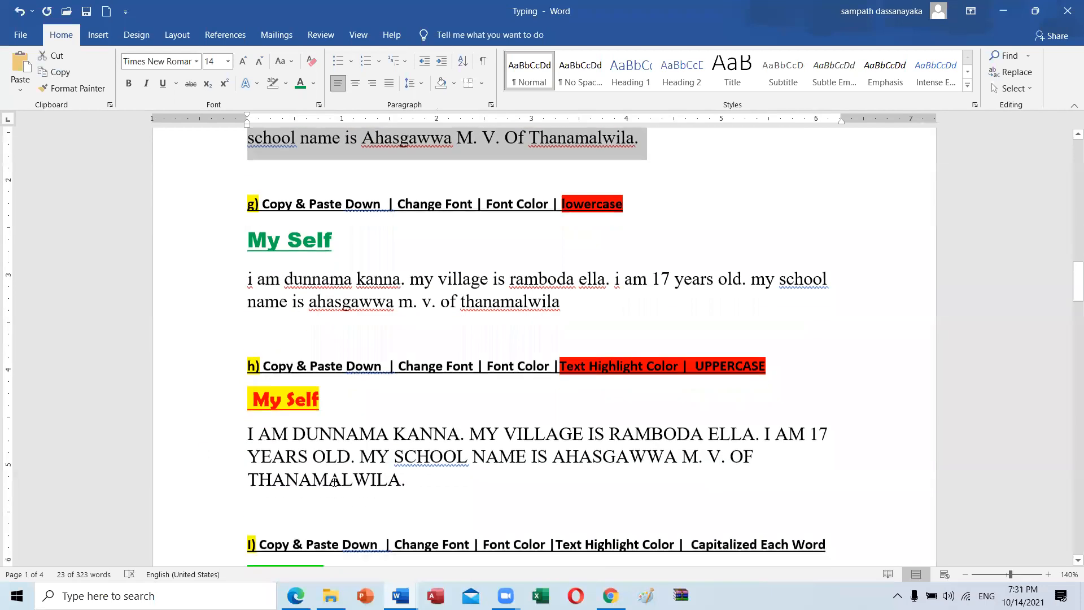
pyautogui.scroll(-5, 347, 379)
pyautogui.doubleClick(232, 290)
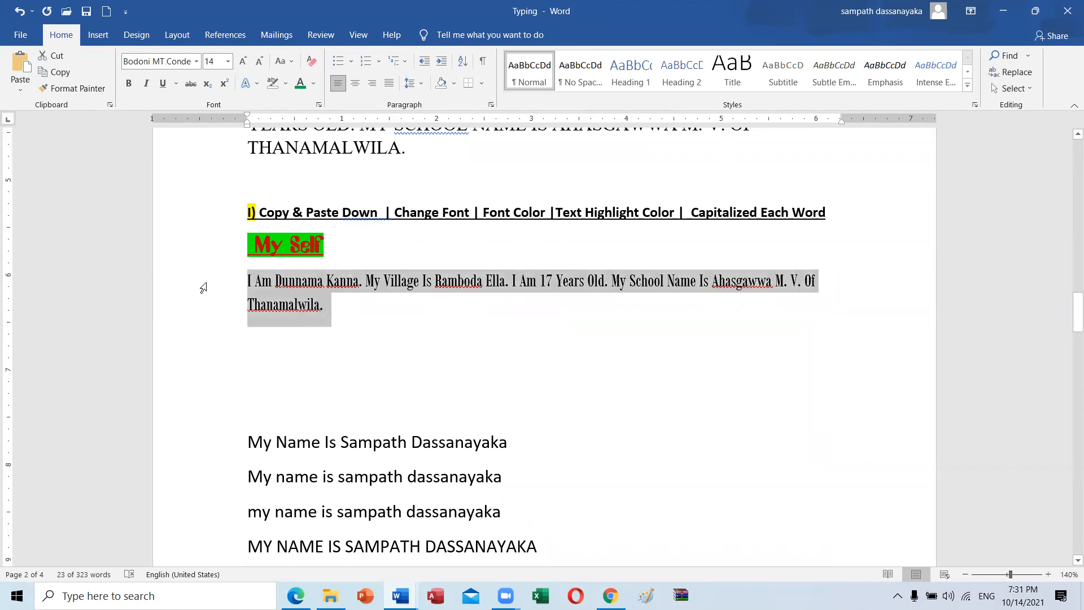
pyautogui.hotkey('ctrl', 'v')
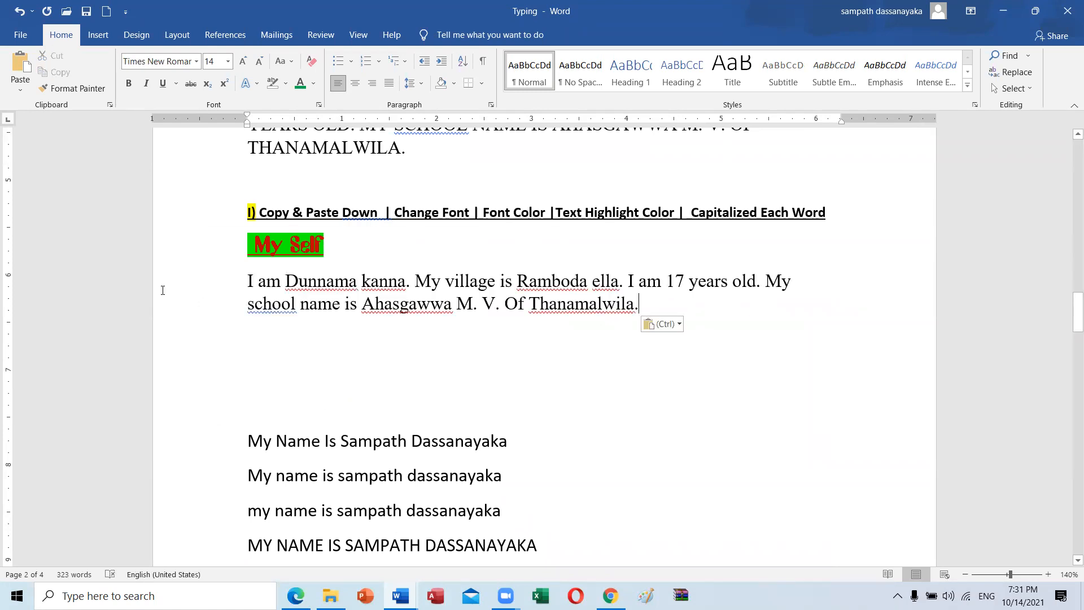
# - Change the case of section I's body paragraph to Capitalize Each Word
pyautogui.doubleClick(222, 291)
pyautogui.click(292, 62)
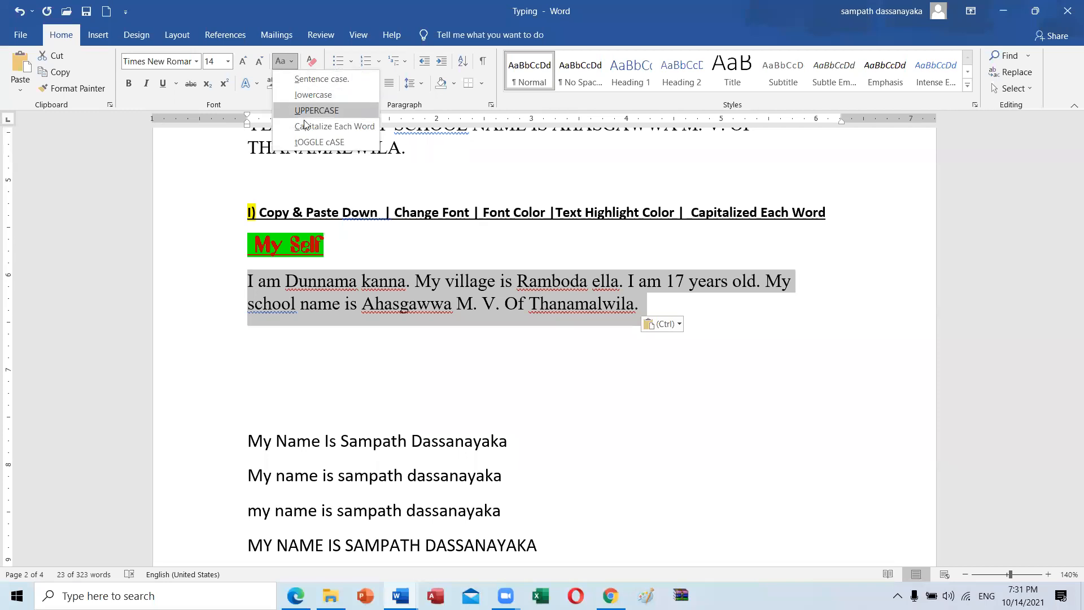
pyautogui.click(334, 126)
pyautogui.click(501, 379)
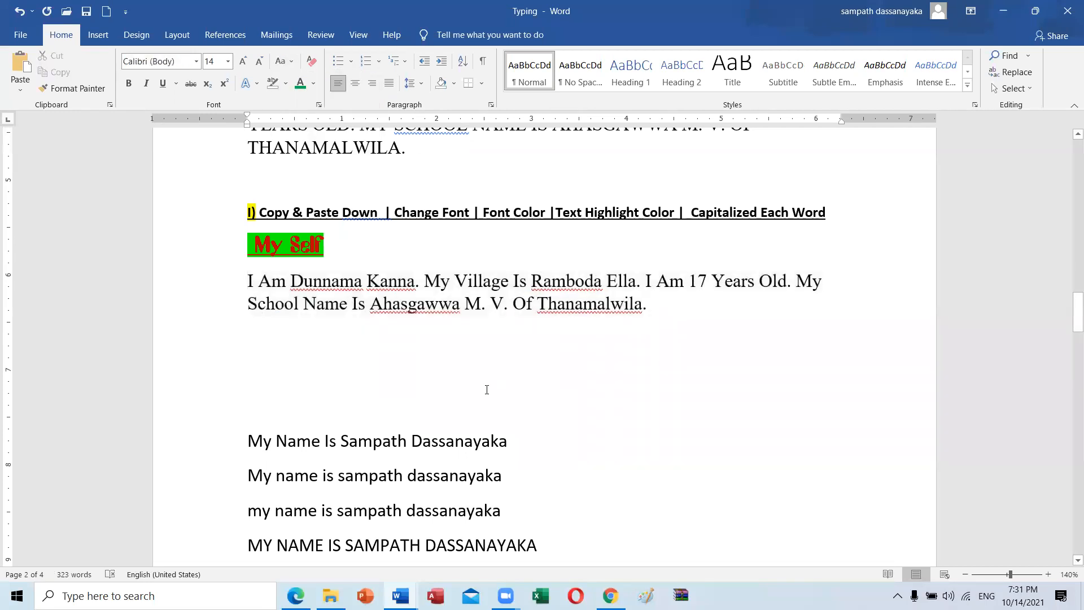
pyautogui.scroll(4, 516, 380)
pyautogui.scroll(4, 518, 381)
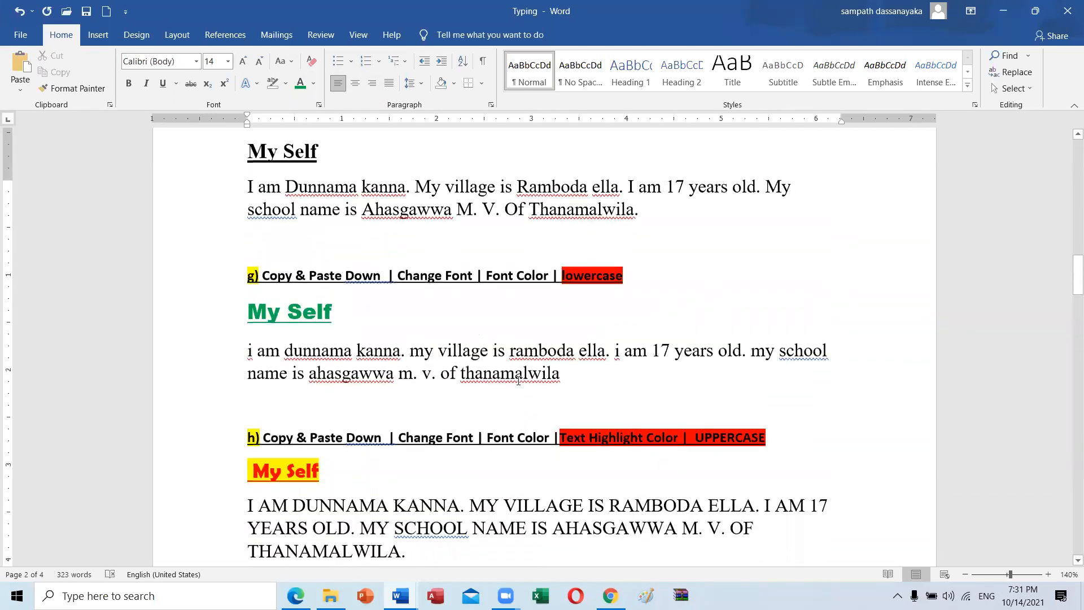
pyautogui.scroll(-4, 473, 475)
pyautogui.scroll(-5, 474, 474)
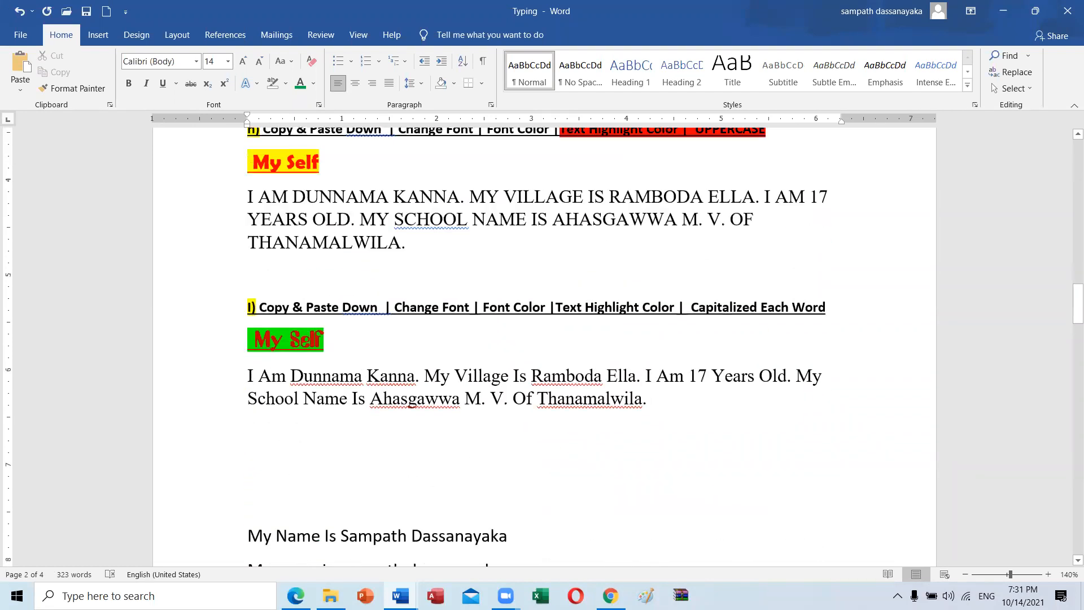
# - Copy section j, Clear All Formatting, from the Exercise - 1 - Home Work document and paste it below section I in Typing
pyautogui.moveTo(400, 596)
pyautogui.click(484, 542)
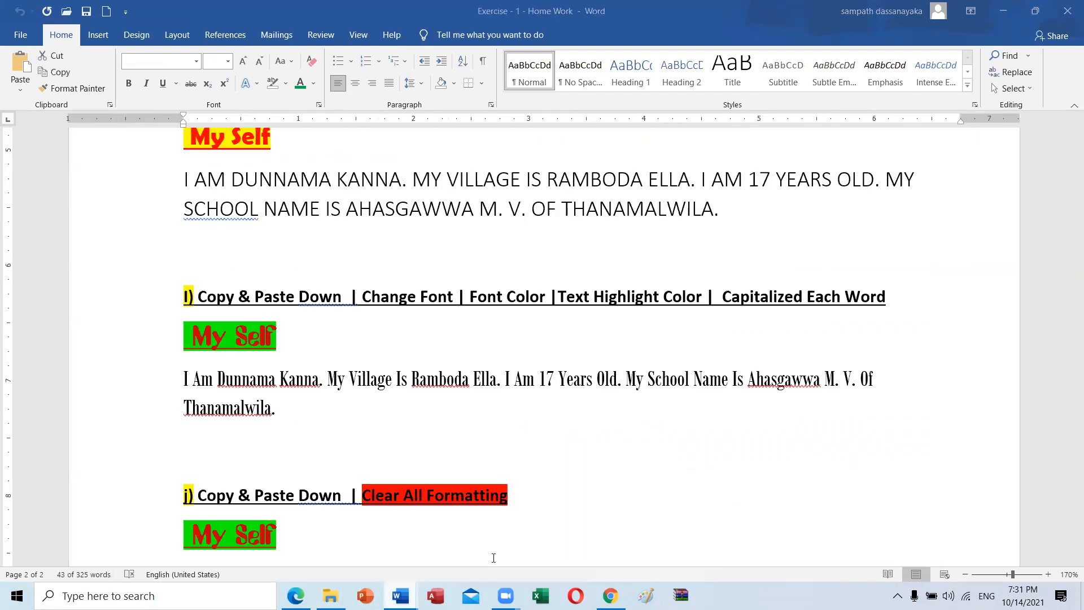
pyautogui.scroll(-4, 272, 362)
pyautogui.scroll(-1, 272, 362)
pyautogui.moveTo(107, 395); pyautogui.dragTo(106, 271)
pyautogui.hotkey('ctrl', 'c')
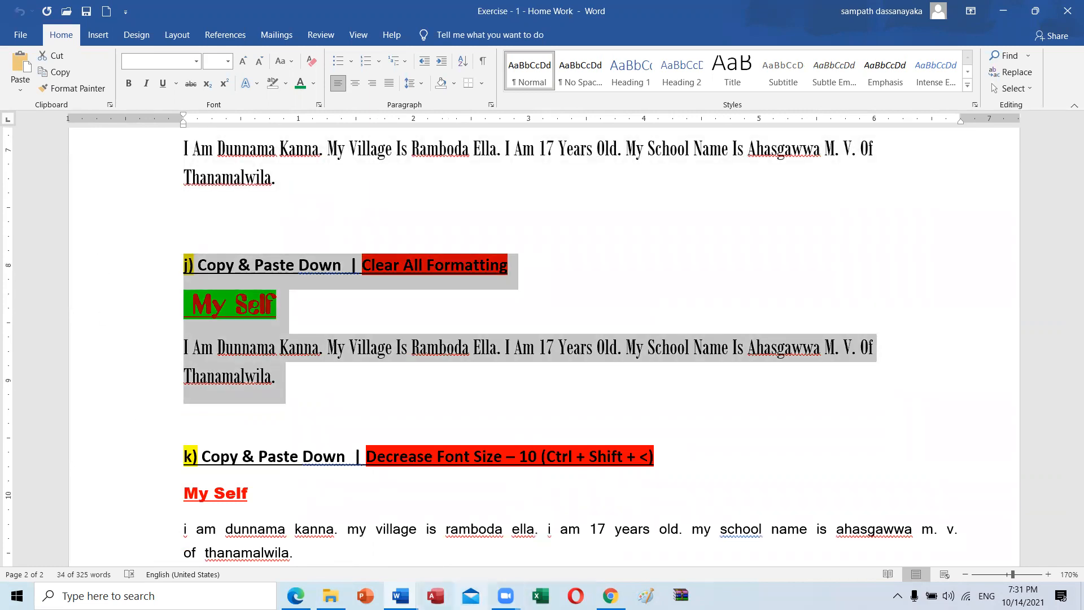
pyautogui.click(401, 595)
pyautogui.click(621, 531)
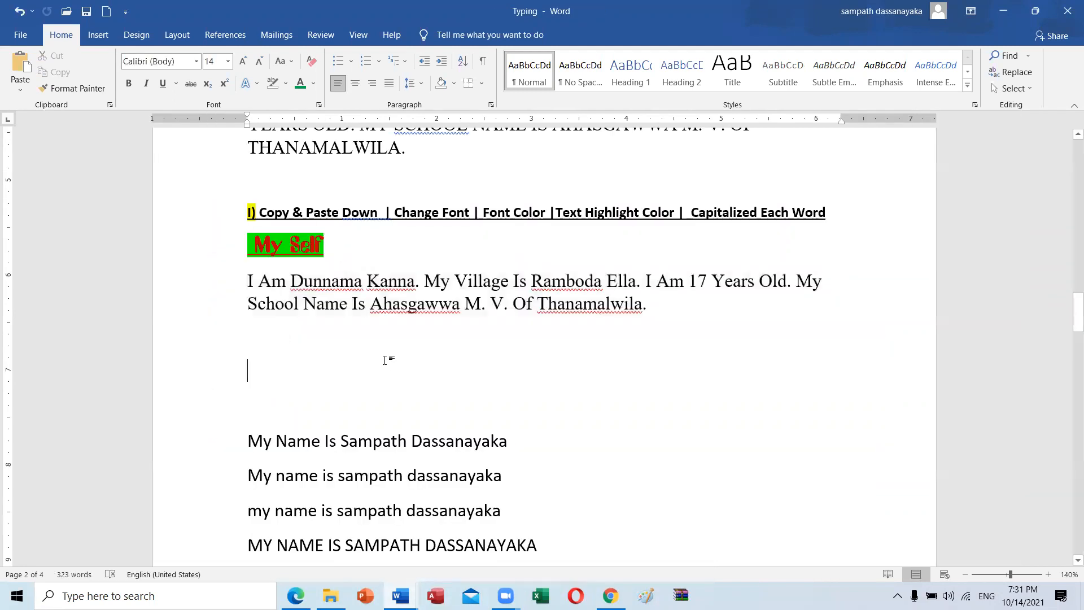
pyautogui.hotkey('ctrl', 'v')
pyautogui.scroll(-1, 430, 342)
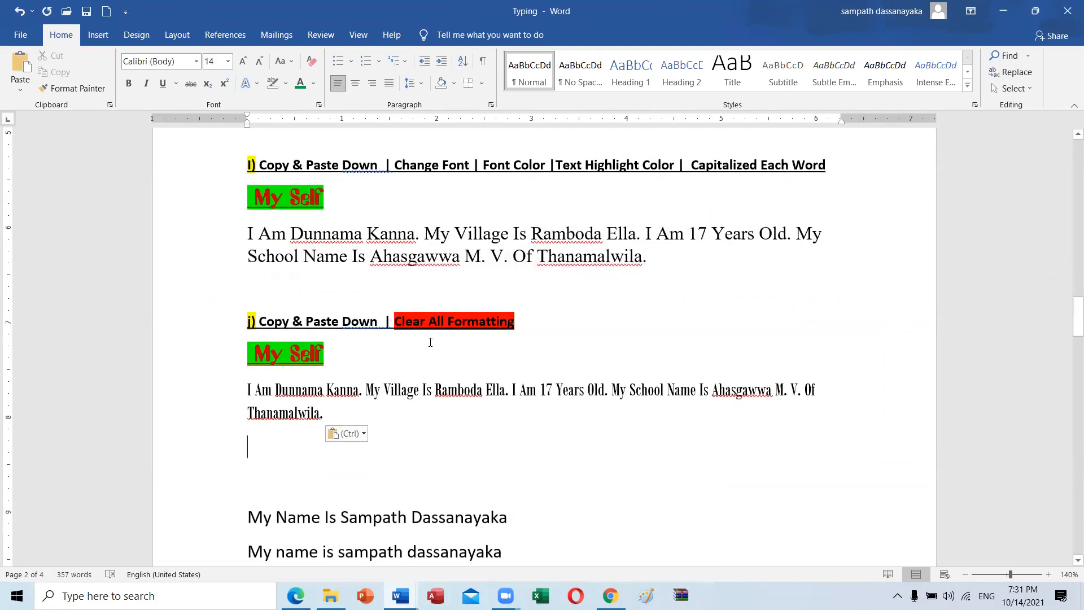
# - Replace section j's body paragraph with a copy of the paragraph from section f
pyautogui.scroll(6, 425, 347)
pyautogui.scroll(-3, 434, 348)
pyautogui.scroll(9, 434, 348)
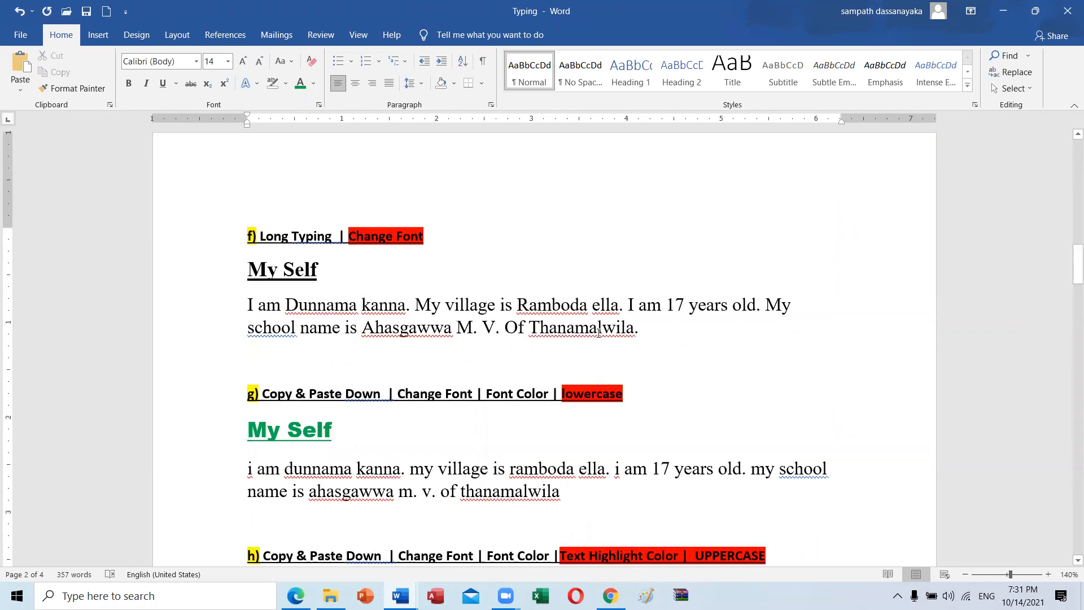
pyautogui.moveTo(213, 328); pyautogui.dragTo(213, 307)
pyautogui.hotkey('ctrl', 'c')
pyautogui.scroll(-3, 366, 527)
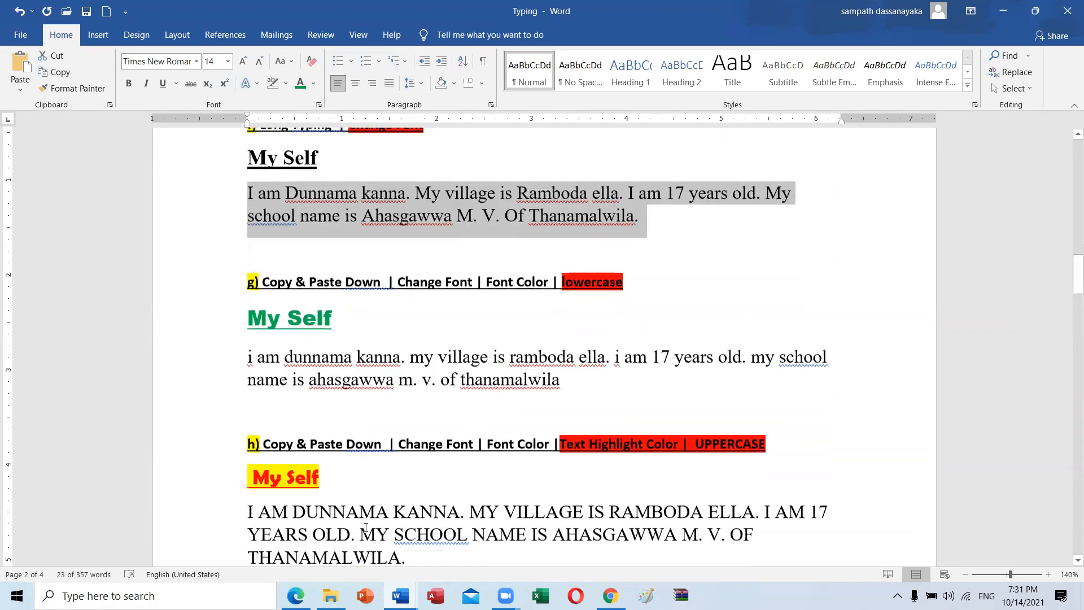
pyautogui.scroll(-14, 366, 527)
pyautogui.moveTo(192, 320); pyautogui.dragTo(192, 309)
pyautogui.hotkey('ctrl', 'v')
pyautogui.click(333, 317)
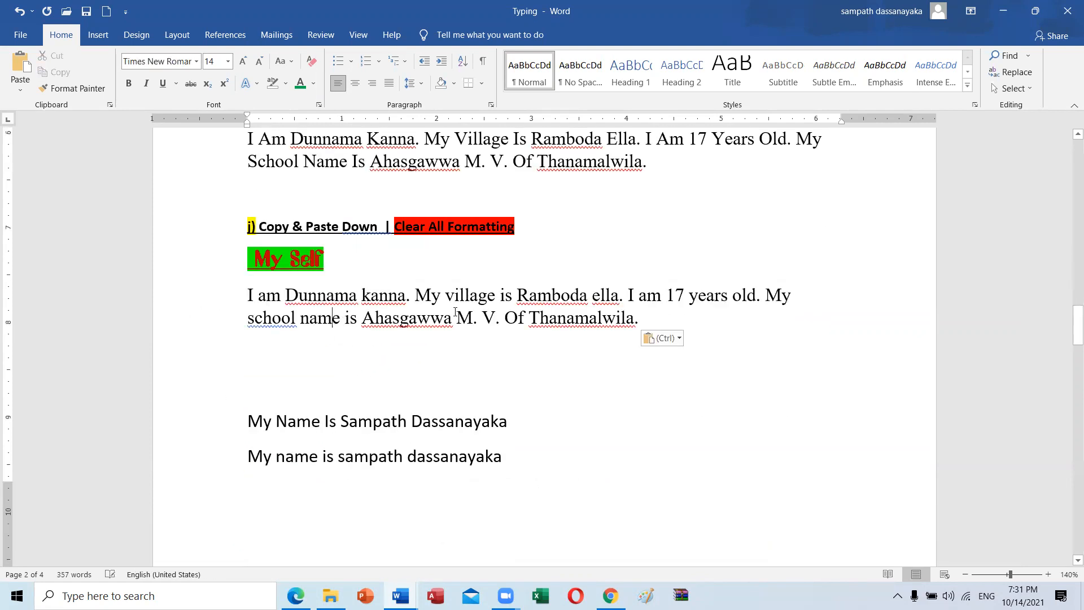
# - Make section j's body paragraph bold and italic
pyautogui.moveTo(641, 326); pyautogui.dragTo(249, 295)
pyautogui.click(129, 83)
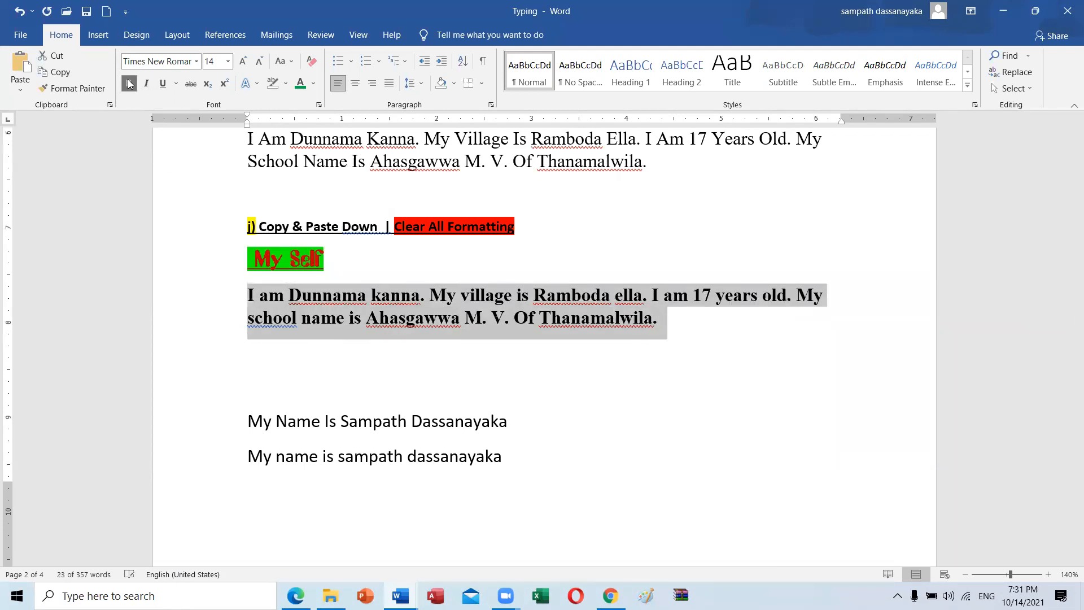
pyautogui.click(146, 84)
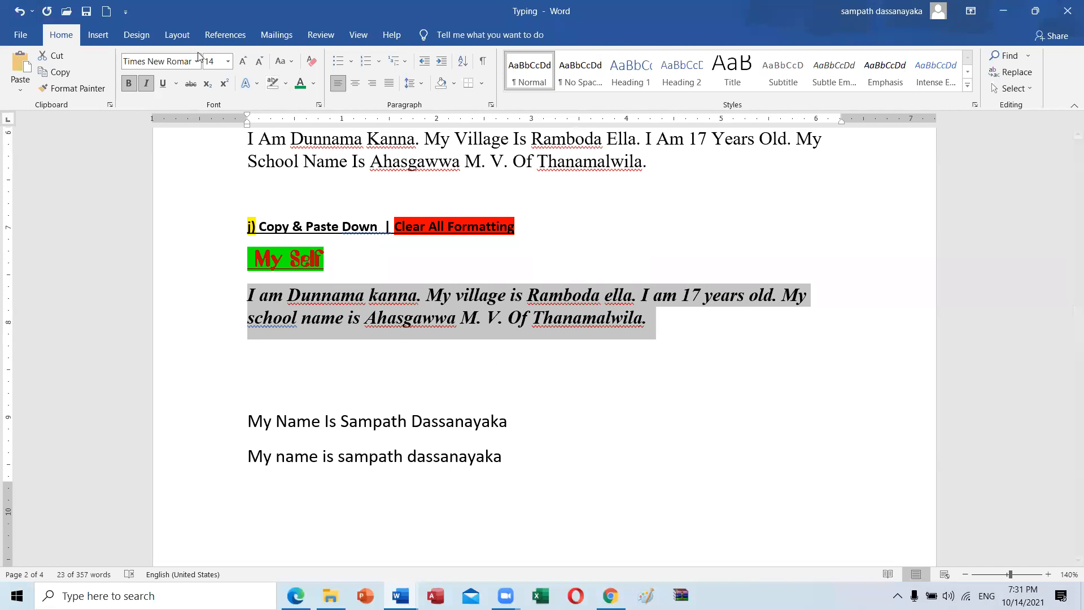
# - Clear all formatting from section j's body paragraph and its My Self heading
pyautogui.click(310, 62)
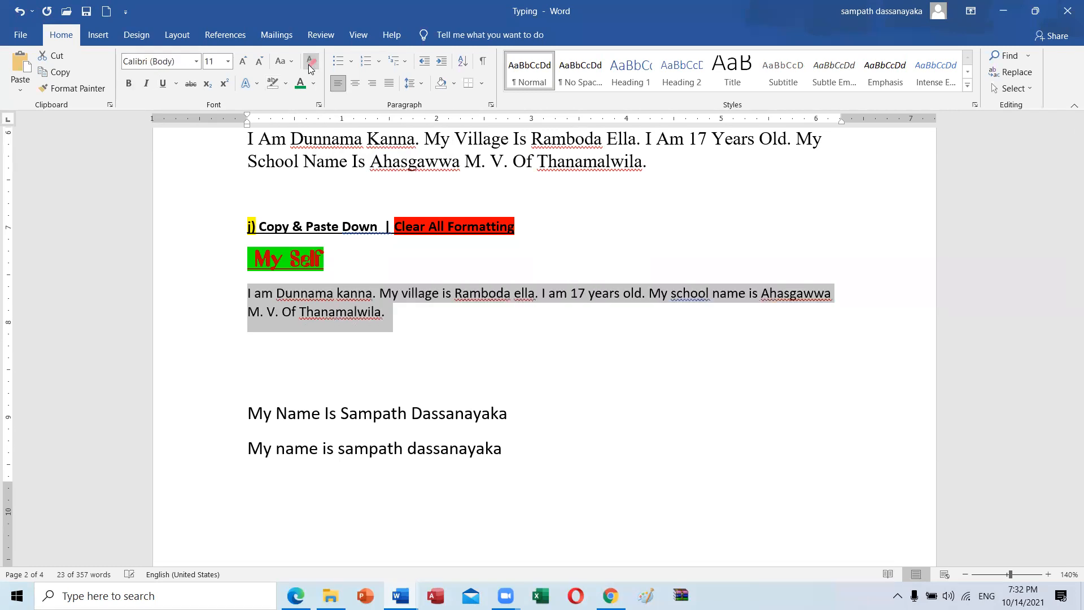
pyautogui.tripleClick(274, 259)
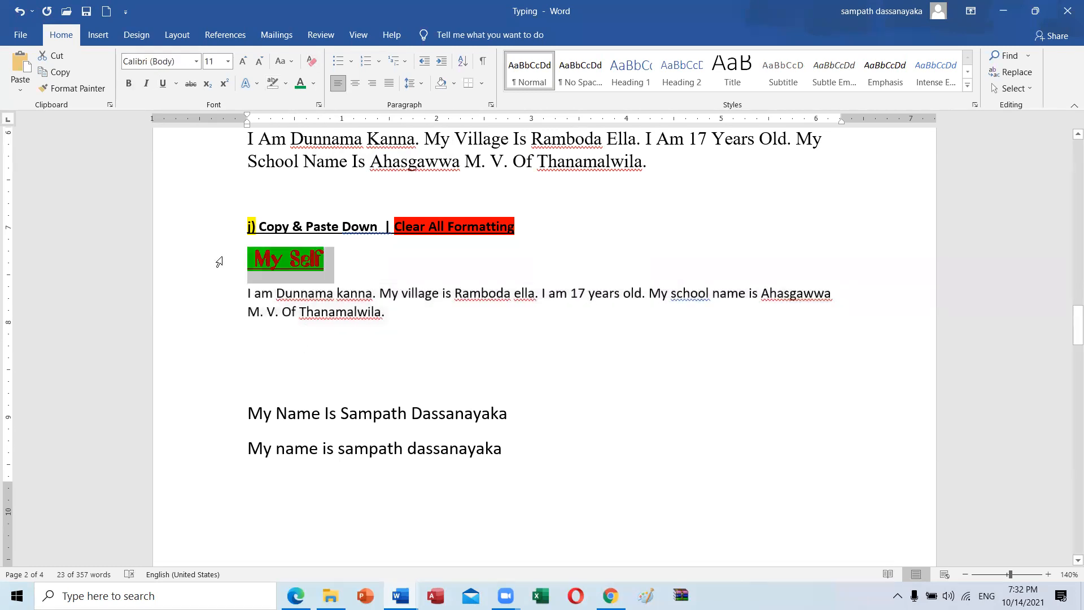
pyautogui.click(308, 63)
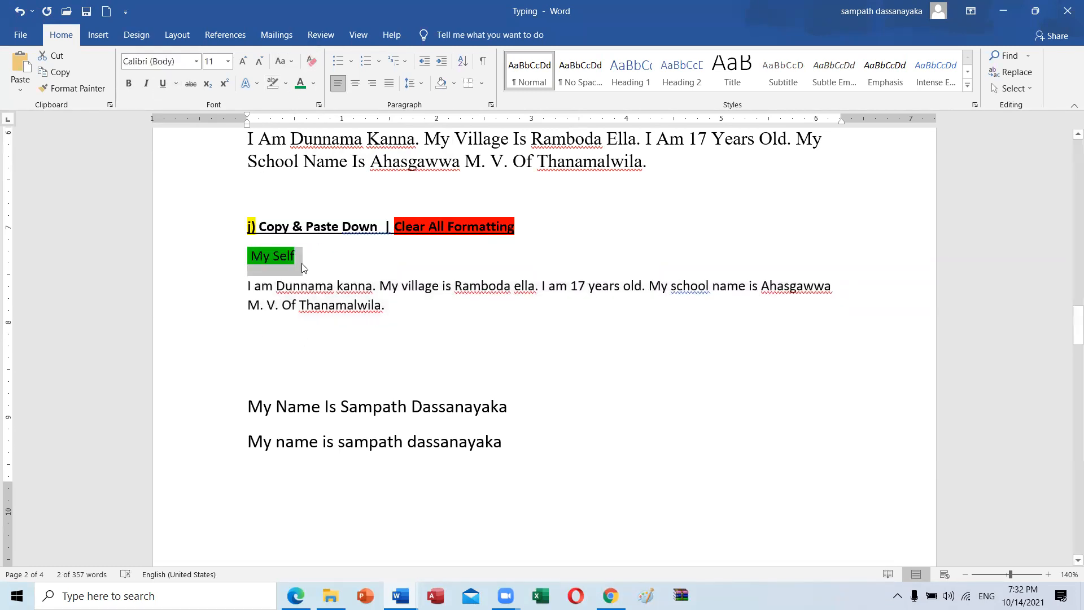
pyautogui.click(362, 350)
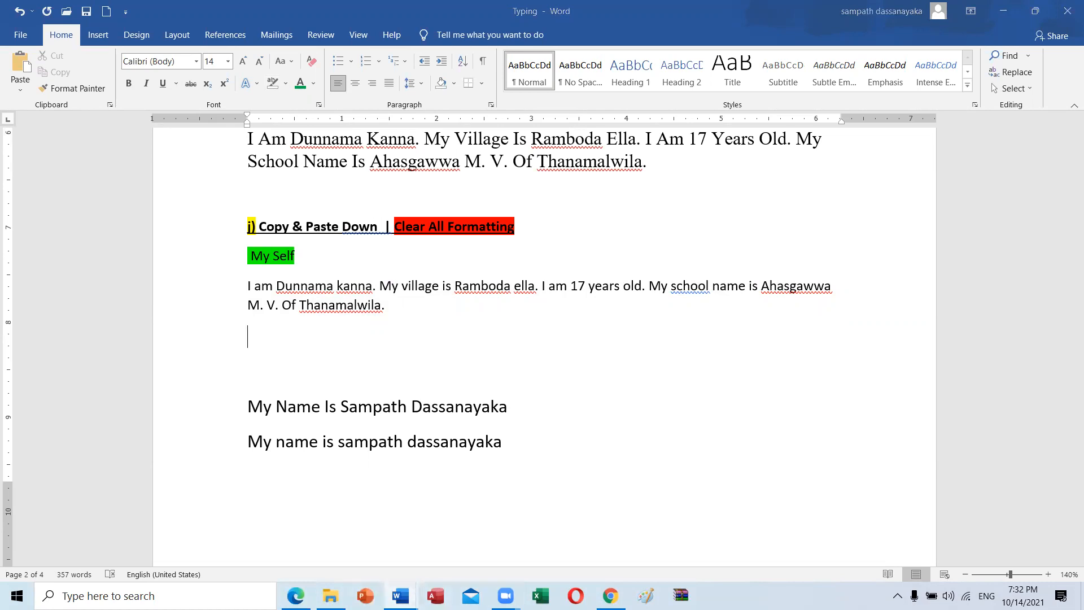
# - Copy section k, Decrease Font Size, from the Exercise - 1 - Home Work document and paste it below section j in Typing
pyautogui.moveTo(401, 596)
pyautogui.click(463, 525)
pyautogui.scroll(-2, 452, 398)
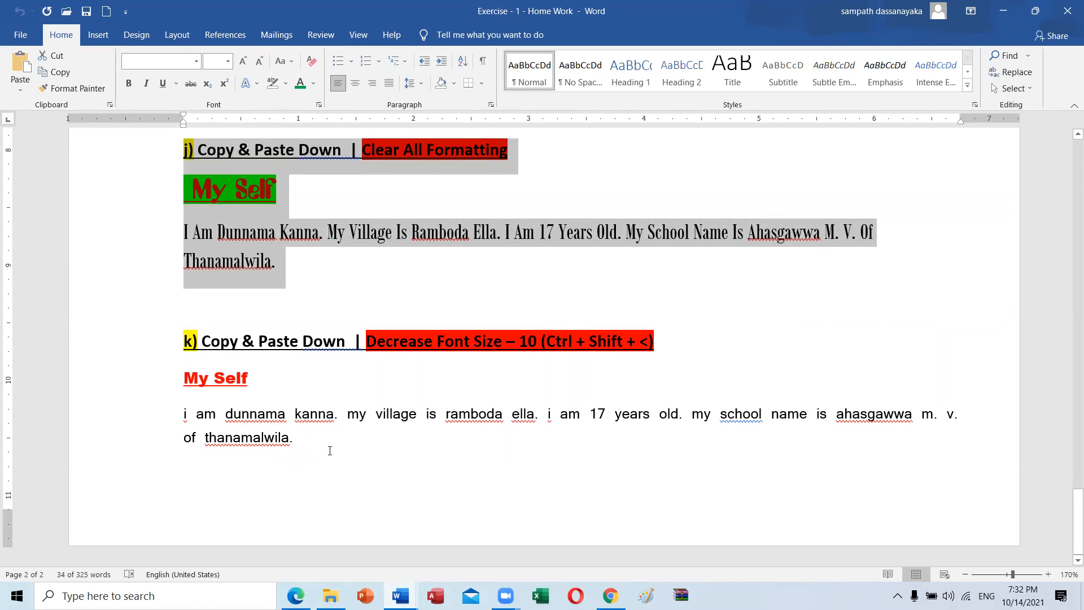
pyautogui.moveTo(332, 448); pyautogui.dragTo(157, 353)
pyautogui.hotkey('ctrl', 'c')
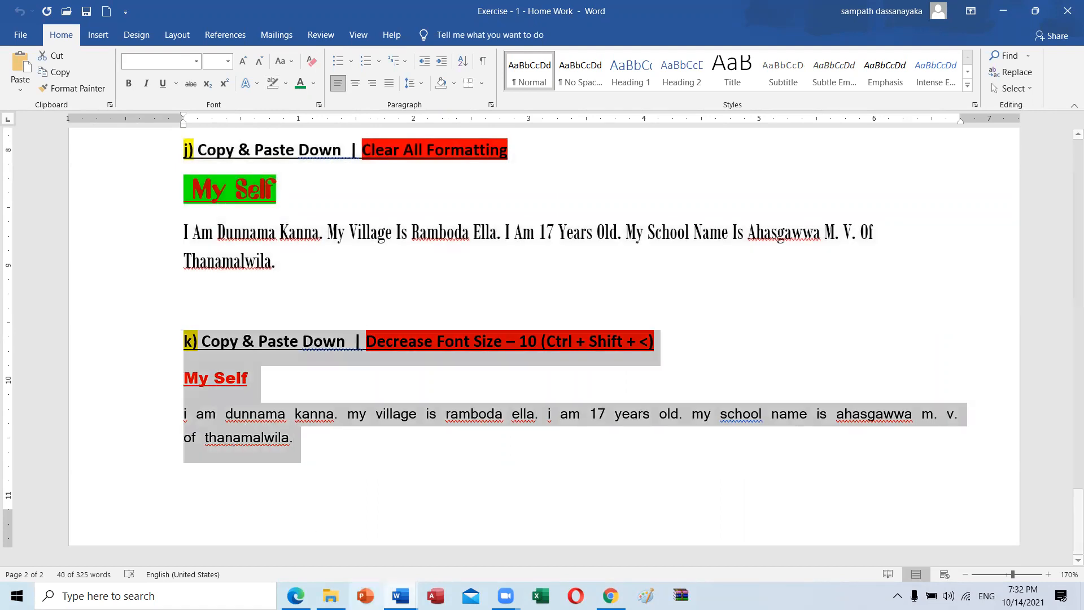
pyautogui.moveTo(399, 596)
pyautogui.click(627, 509)
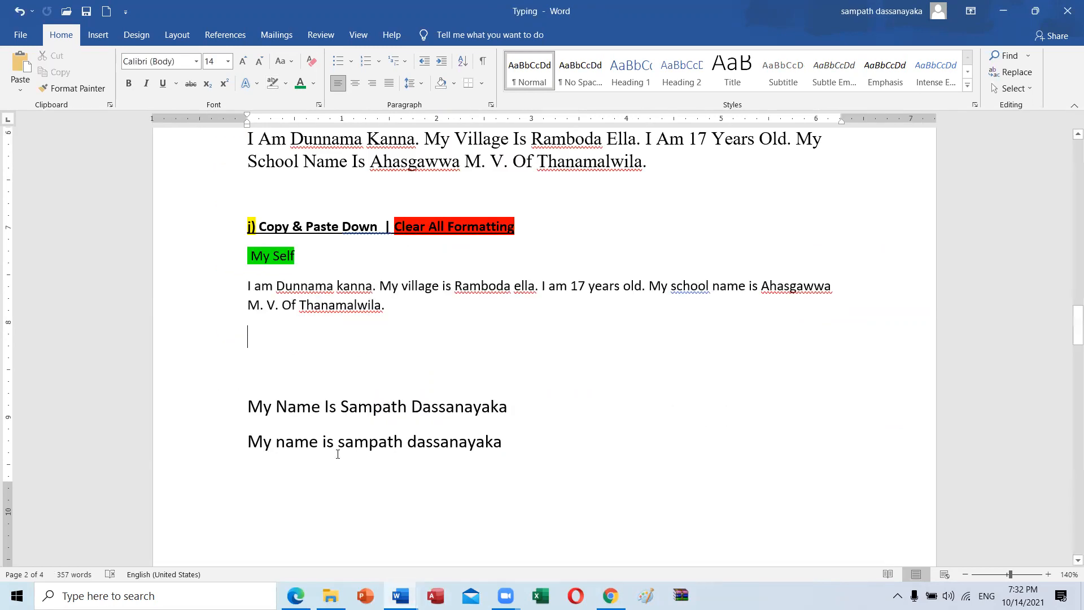
pyautogui.hotkey('ctrl', 'v')
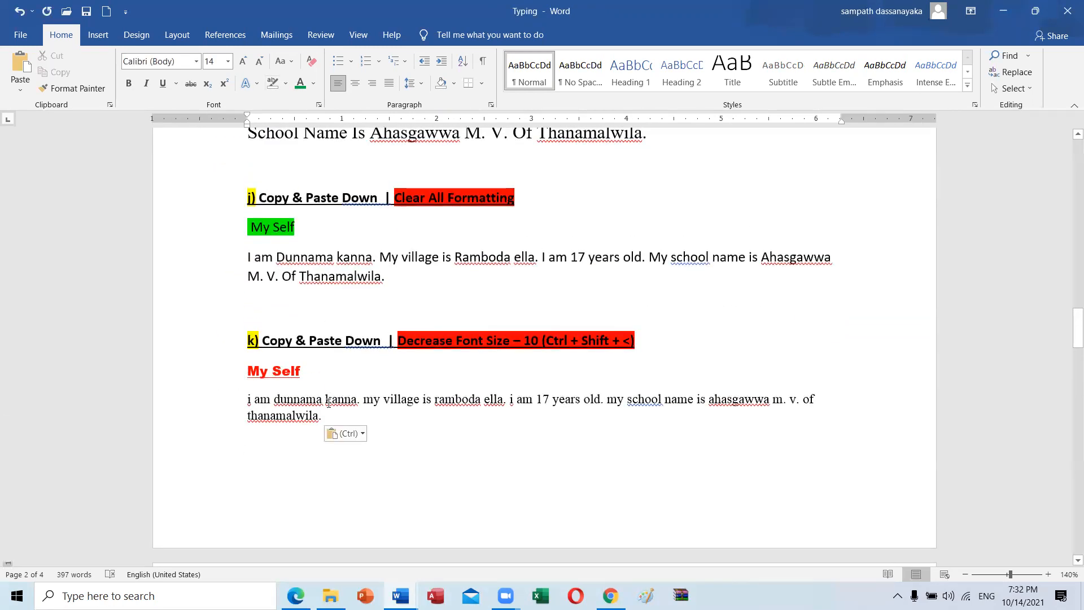
pyautogui.moveTo(330, 414); pyautogui.dragTo(206, 407)
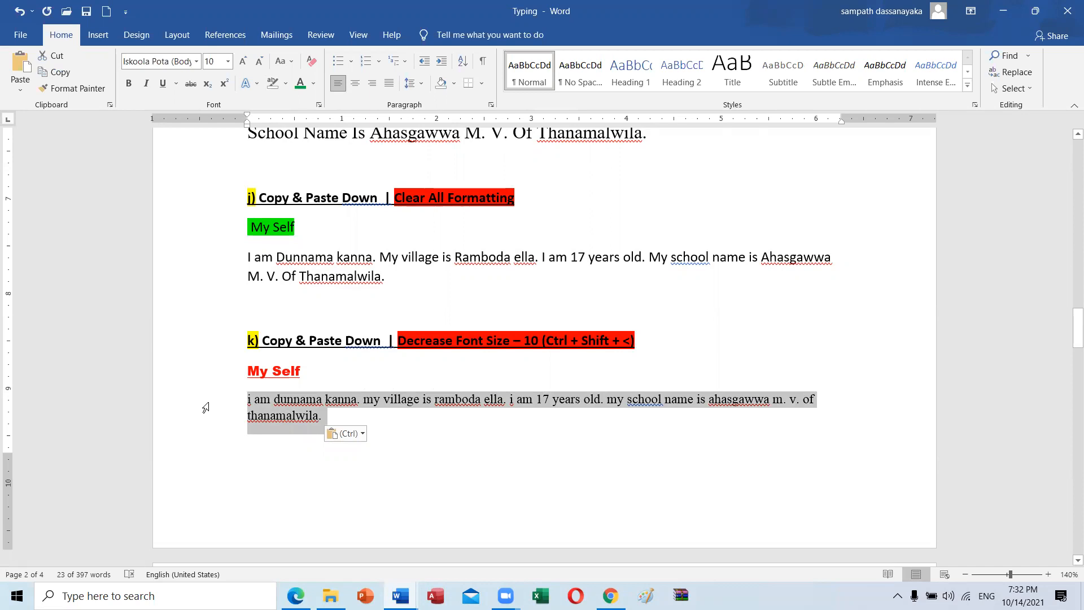
pyautogui.press('ctrl')
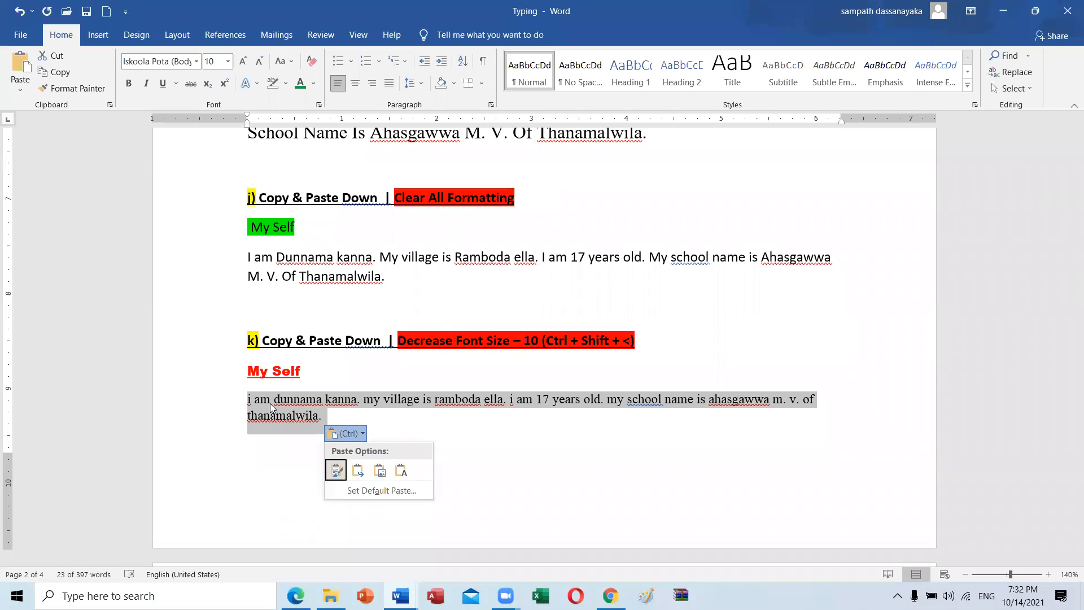
pyautogui.click(392, 432)
pyautogui.click(394, 422)
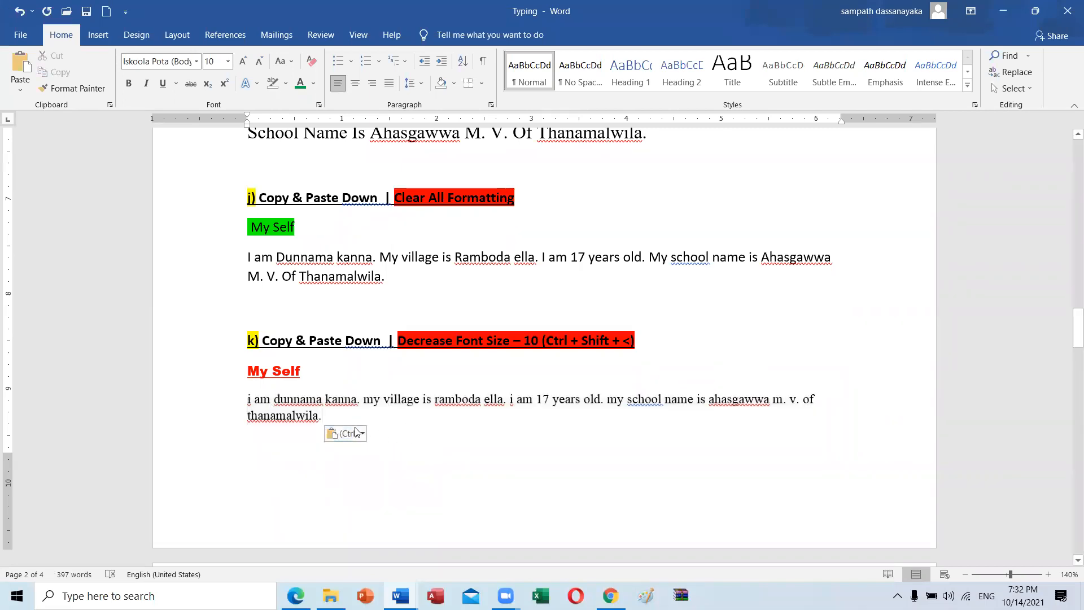
# - Increase the font size of section k's body paragraph point by point to 19, and reduce it to 17
pyautogui.doubleClick(193, 405)
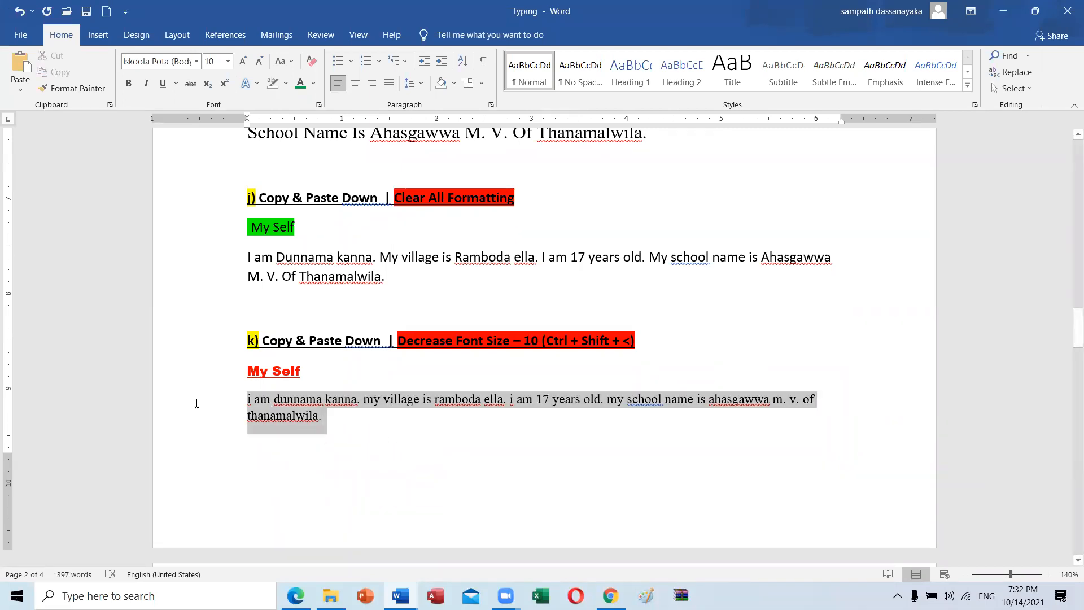
pyautogui.hotkey('ctrl', ']')
pyautogui.hotkey('ctrl', ']')
pyautogui.hotkey('ctrl', ']')
pyautogui.hotkey('ctrl', ']')
pyautogui.hotkey('ctrl', ']')
pyautogui.hotkey('ctrl', ']')
pyautogui.hotkey('ctrl', ']')
pyautogui.hotkey('ctrl', ']')
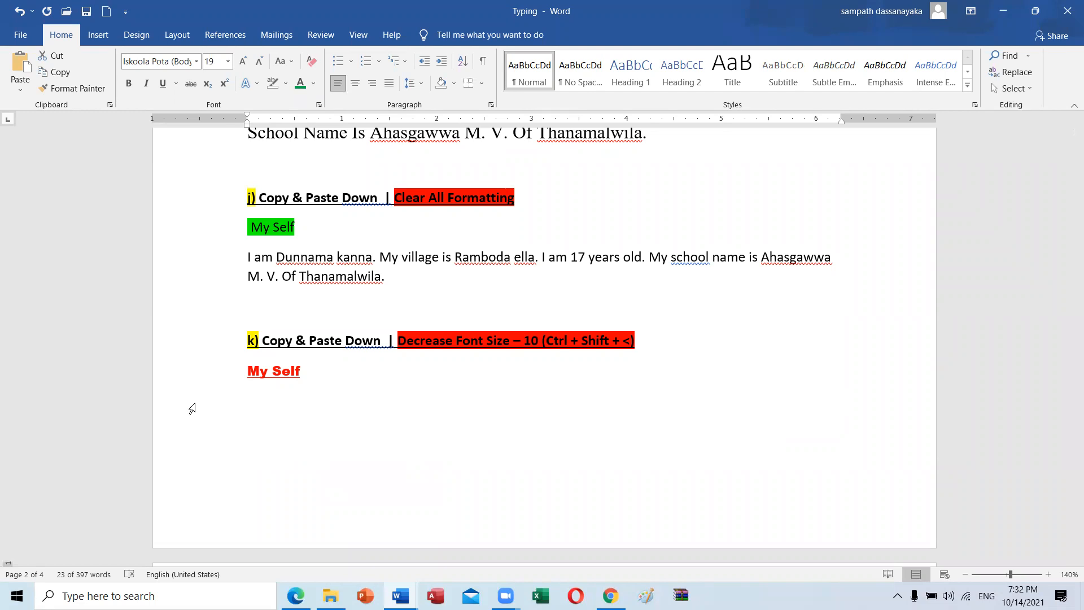
pyautogui.hotkey('ctrl', '[')
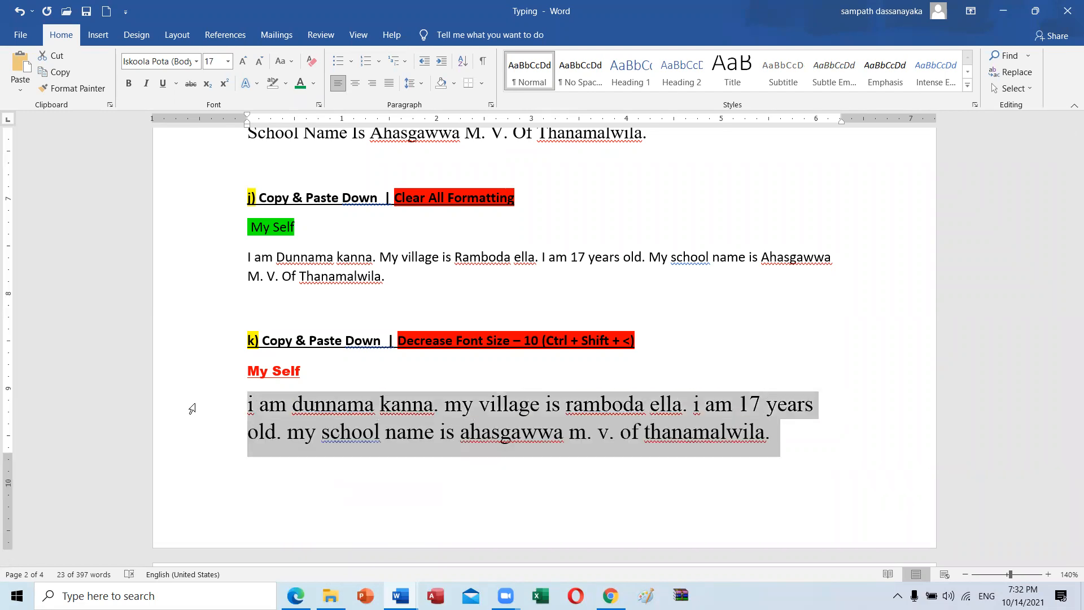
pyautogui.click(822, 499)
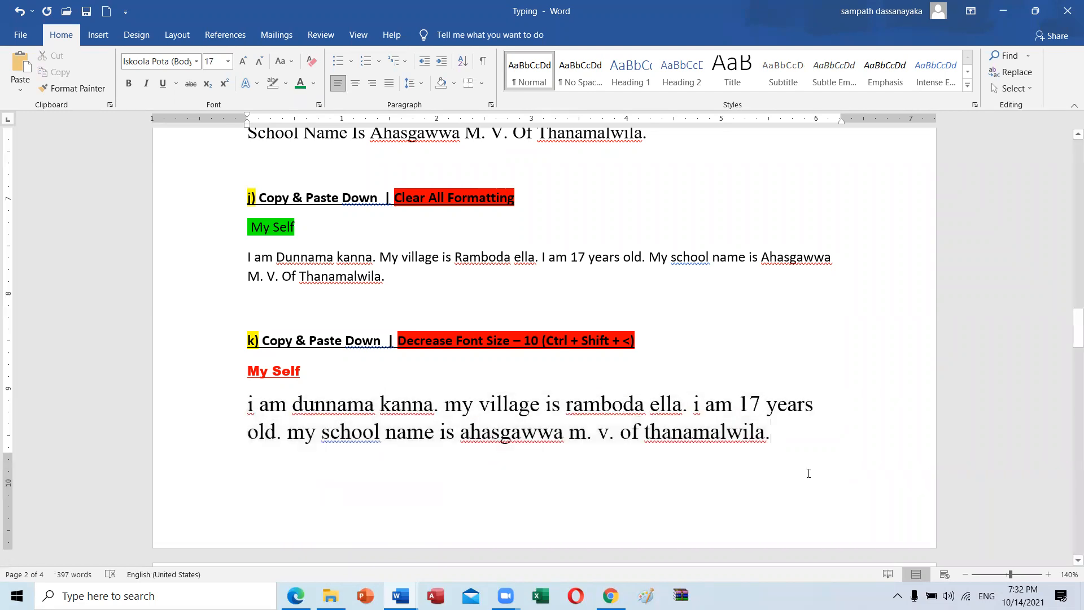
# - Enter a closing brace } at font size 15 on the blank line between sections j and k
pyautogui.click(796, 307)
pyautogui.hotkey('ctrl', ']')
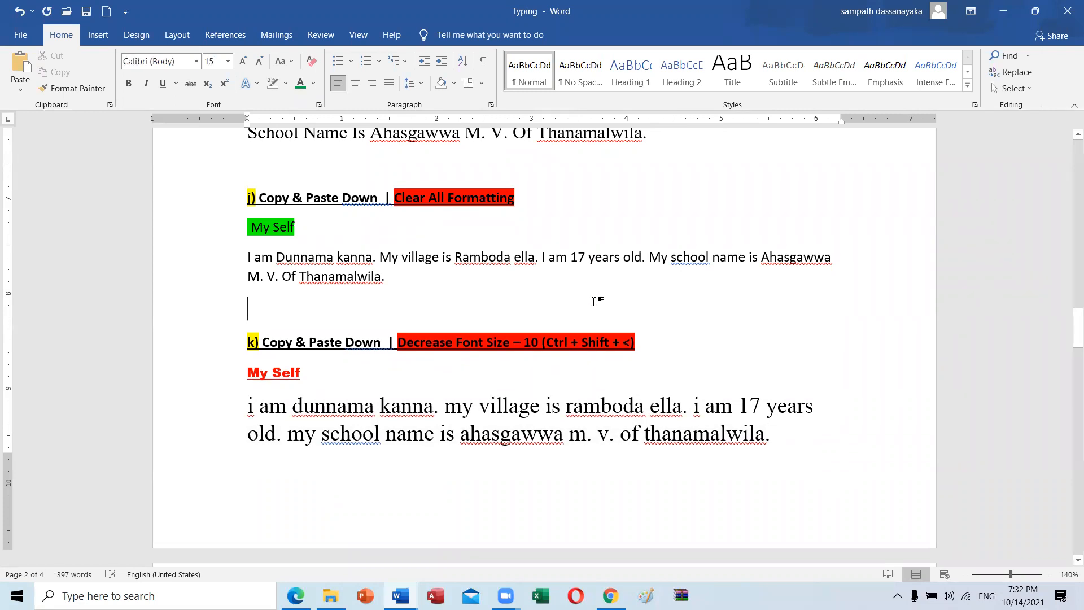
pyautogui.write('}')
pyautogui.moveTo(782, 429); pyautogui.dragTo(216, 415)
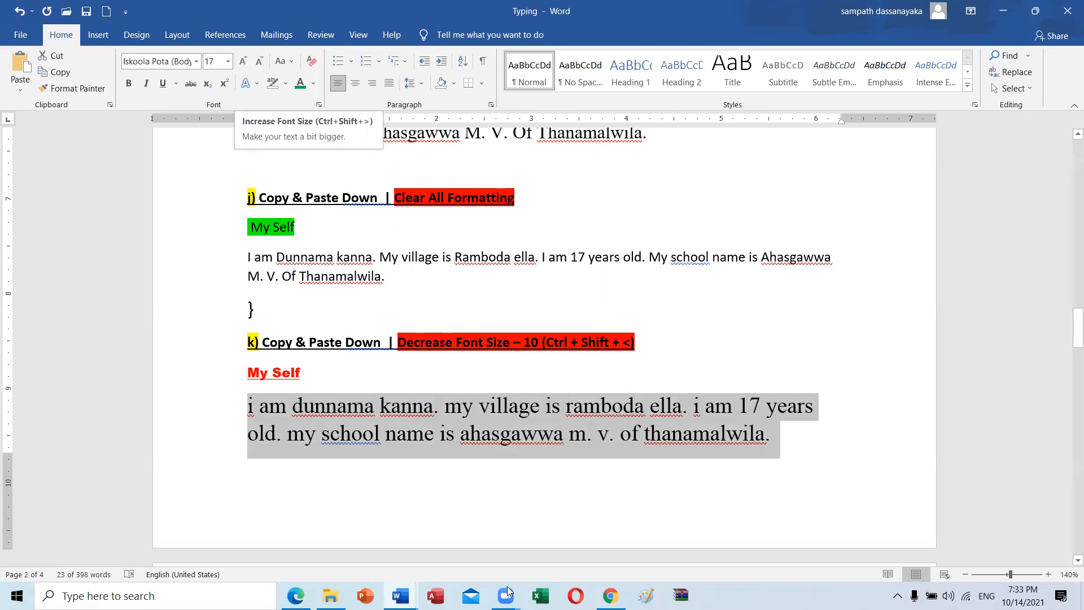
pyautogui.click(486, 516)
# - Duplicate the Ctrl + Shift + + = Superscript line directly below itself at the end of the shortcut list
pyautogui.scroll(-1, 487, 518)
pyautogui.scroll(-12, 487, 518)
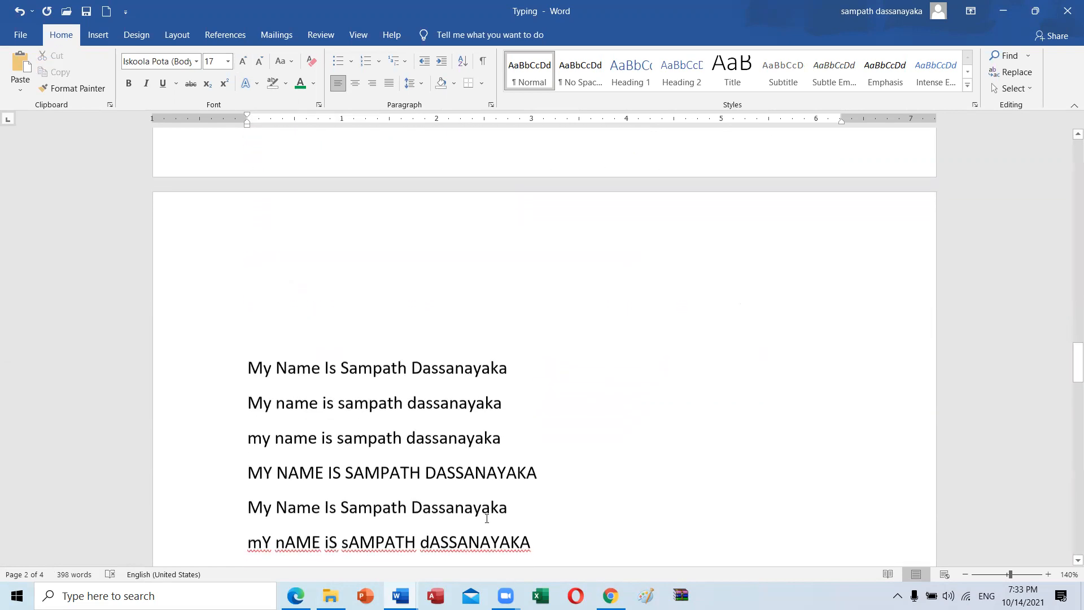
pyautogui.scroll(-5, 410, 341)
pyautogui.click(486, 285)
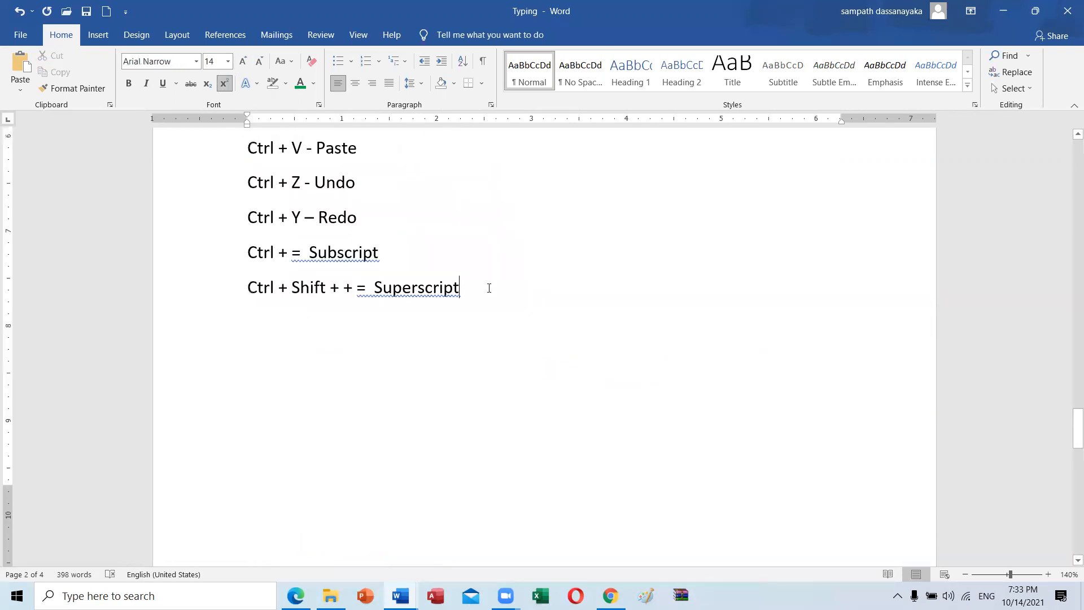
pyautogui.press('Return')
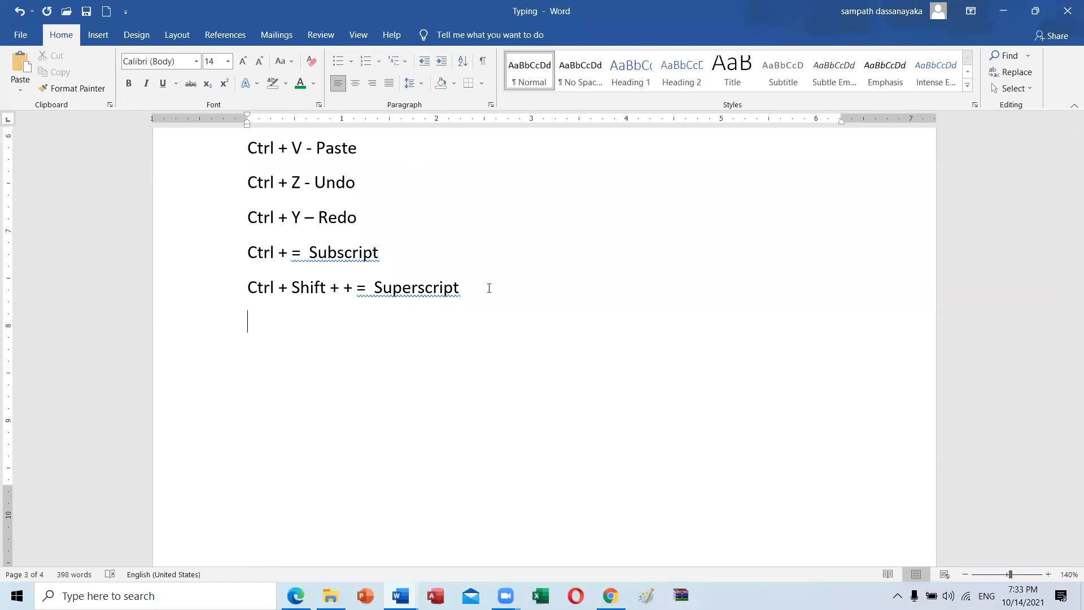
pyautogui.click(144, 285)
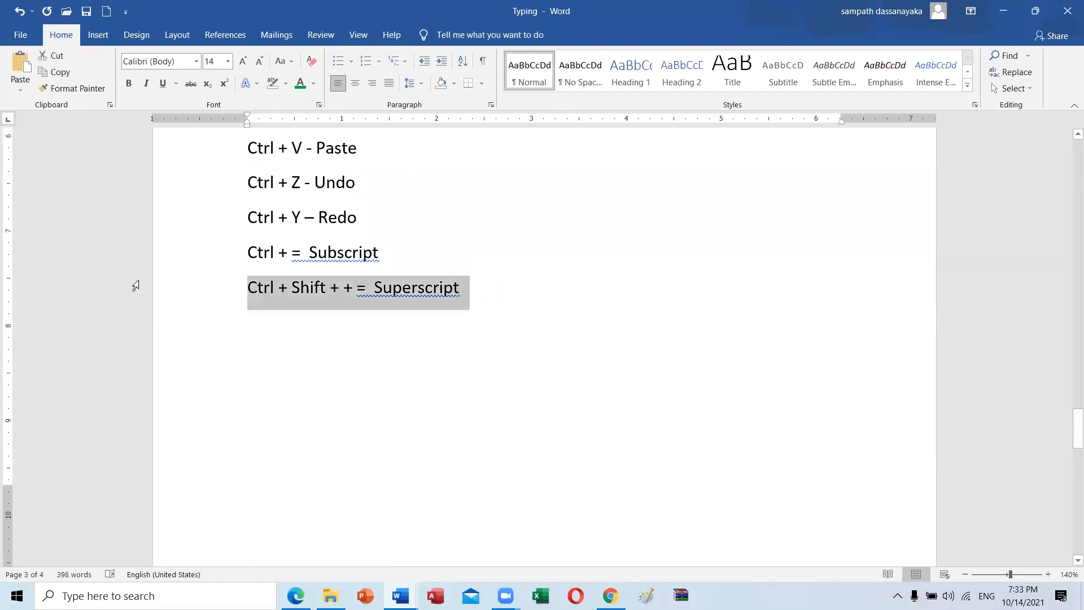
pyautogui.hotkey('ctrl', 'c')
pyautogui.click(266, 332)
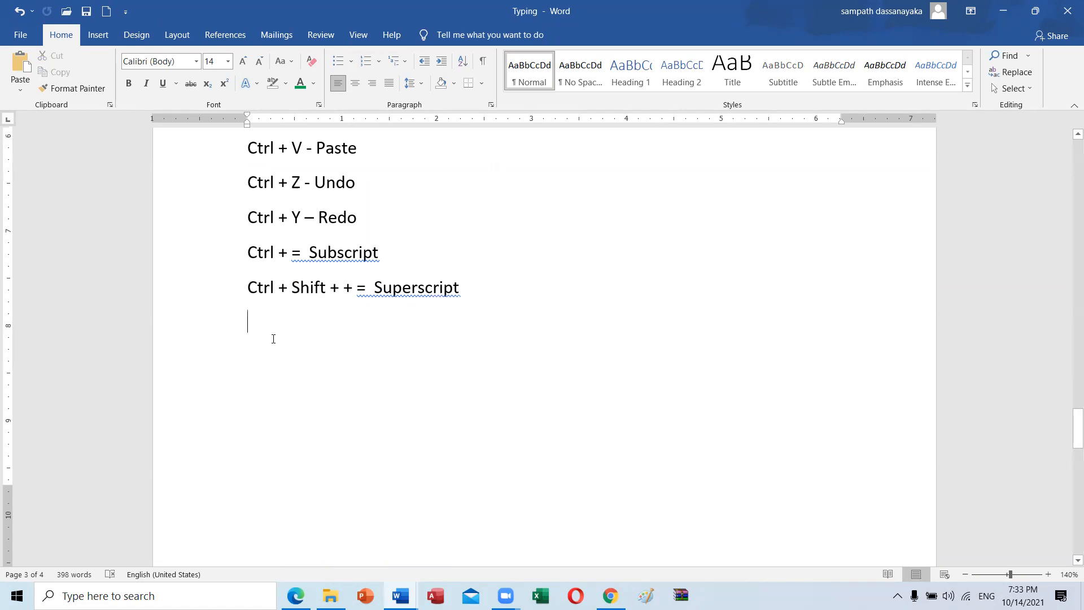
pyautogui.hotkey('ctrl', 'v')
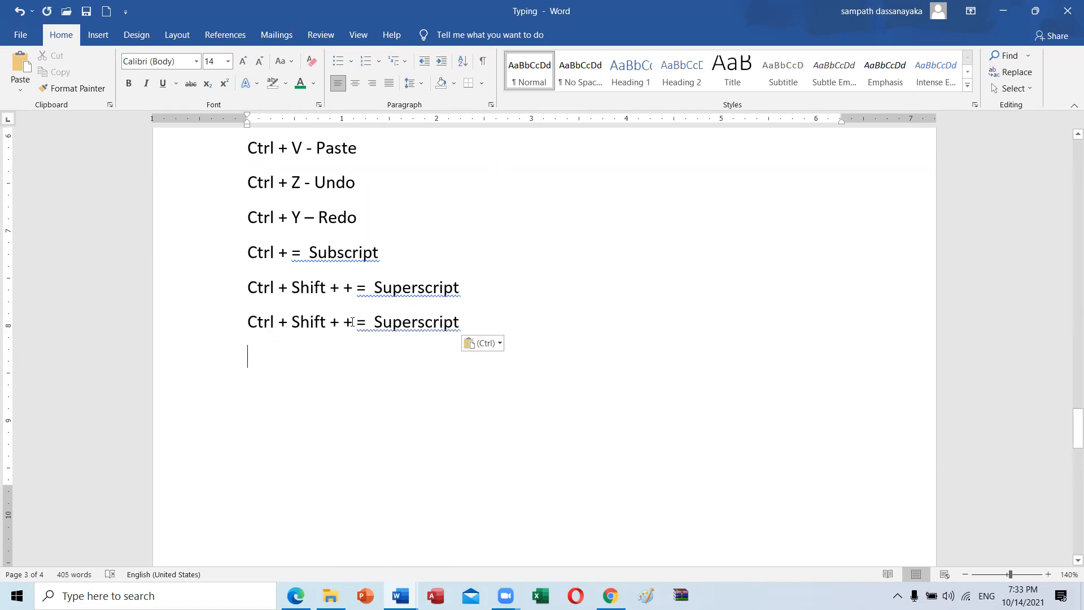
# - Change the duplicated shortcut line to read Ctrl + Shift + > = Increase Font
pyautogui.moveTo(351, 321); pyautogui.dragTo(346, 325)
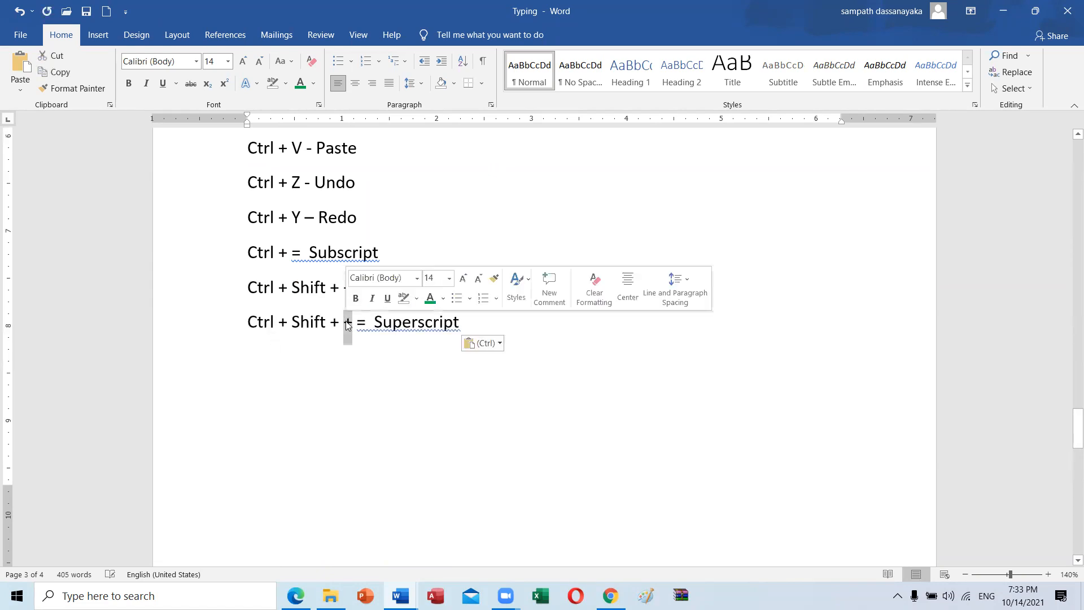
pyautogui.write('>')
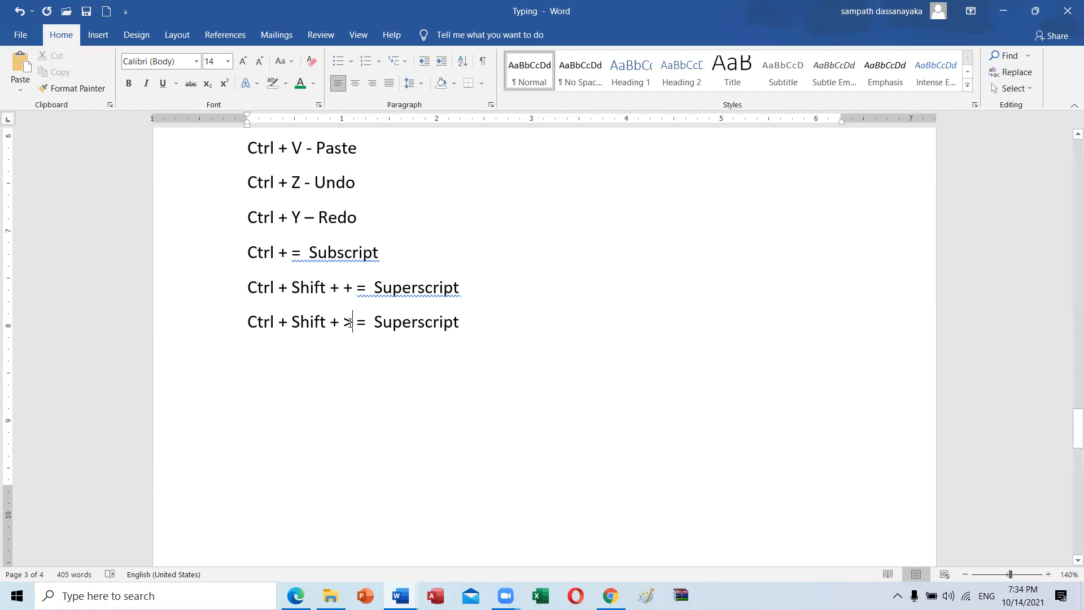
pyautogui.moveTo(462, 323); pyautogui.dragTo(377, 322)
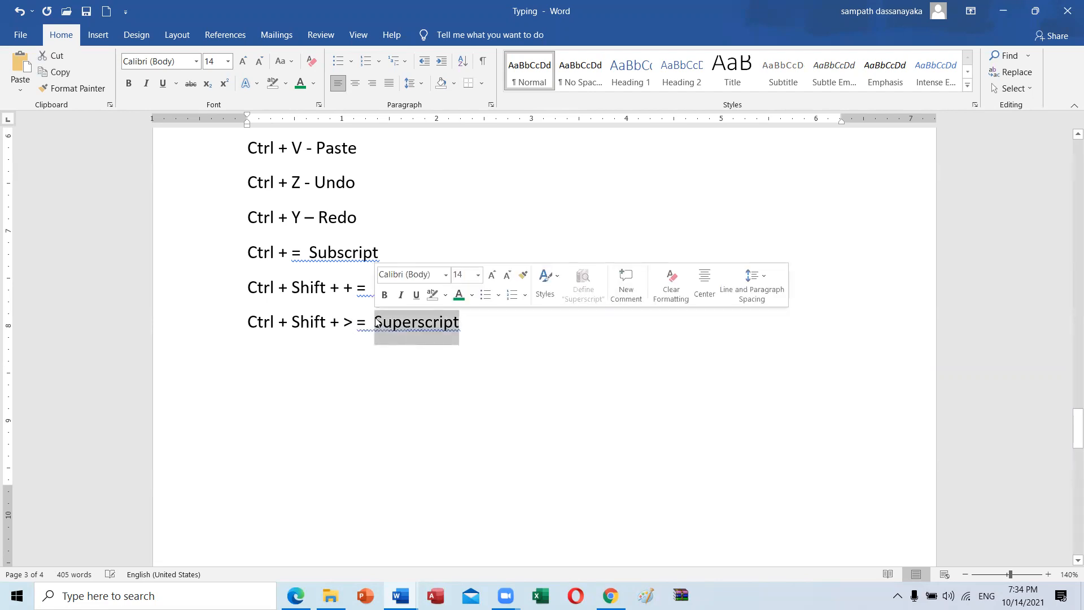
pyautogui.write('In')
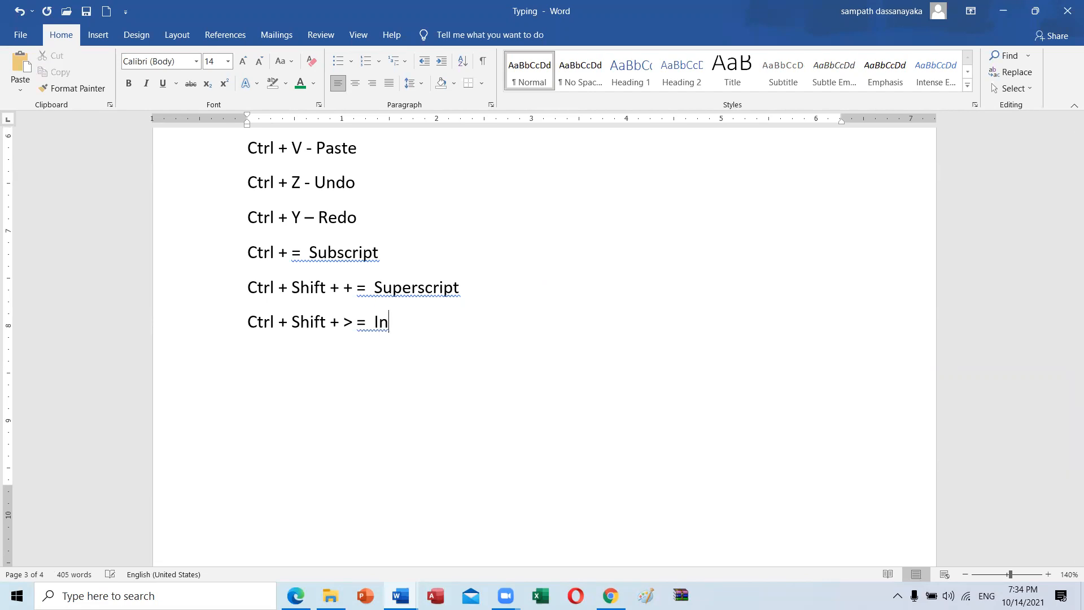
pyautogui.write('creased')
pyautogui.press('BackSpace')
pyautogui.press('BackSpace')
pyautogui.write('Fo')
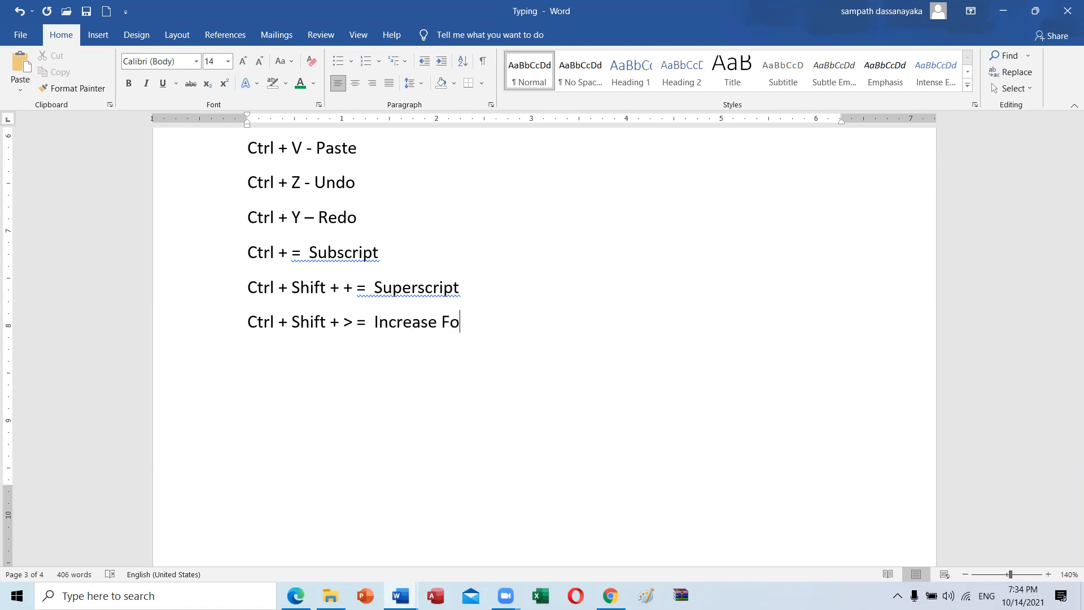
pyautogui.write('nt')
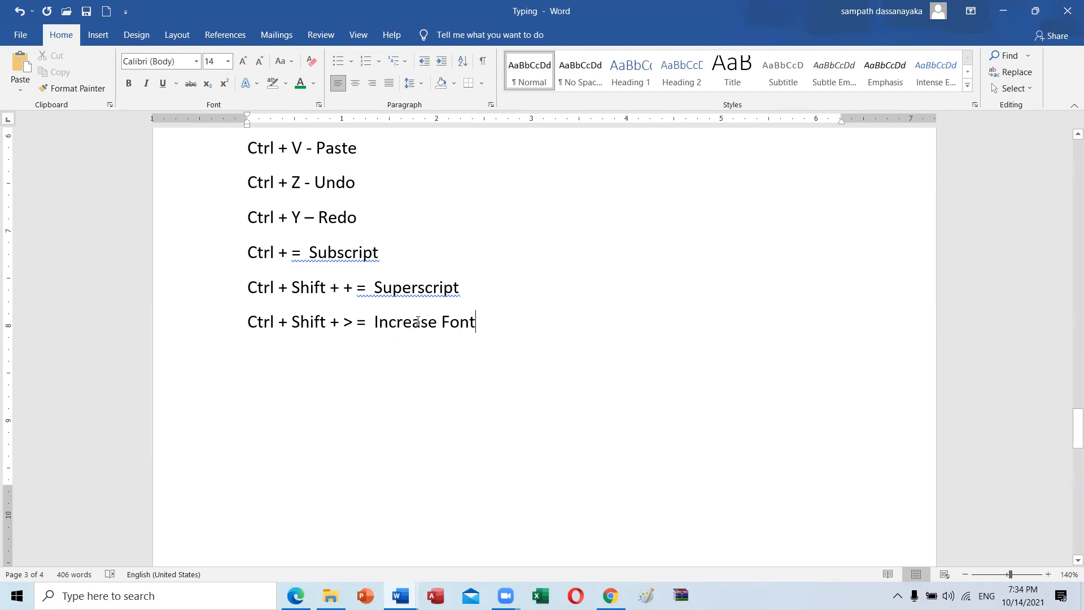
# - Add the alternative shortcut / Ctrl + } before the equals sign in the Increase Font line
pyautogui.click(358, 321)
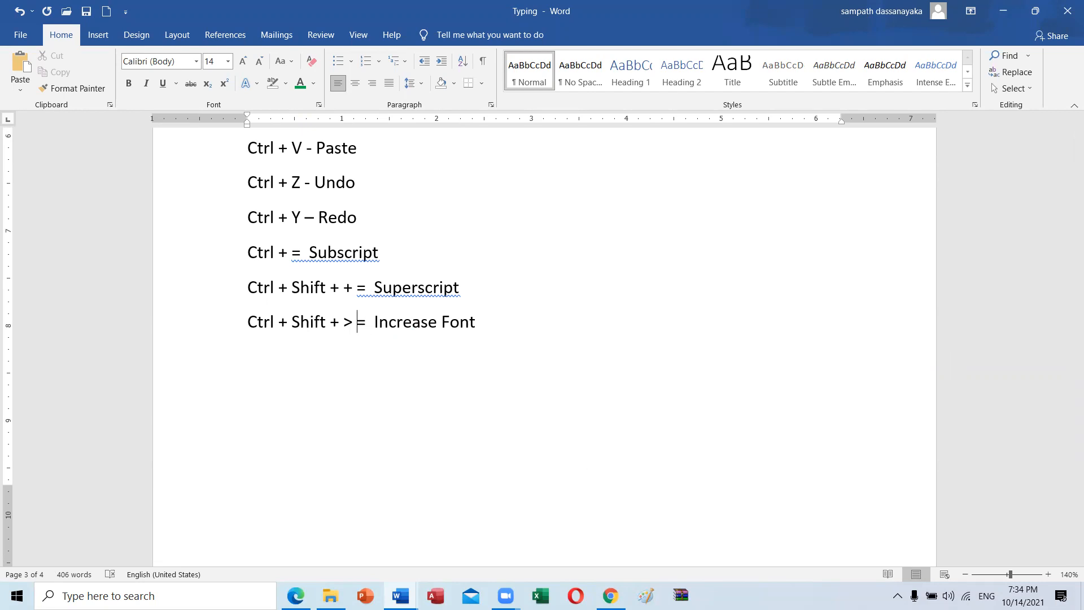
pyautogui.write('/')
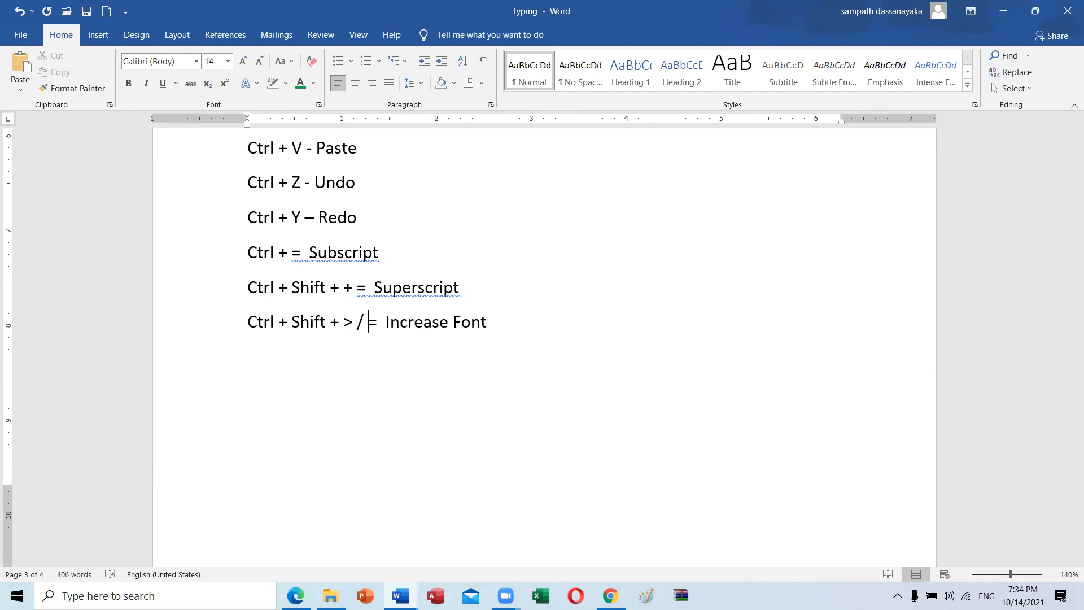
pyautogui.write(' Ctrl ')
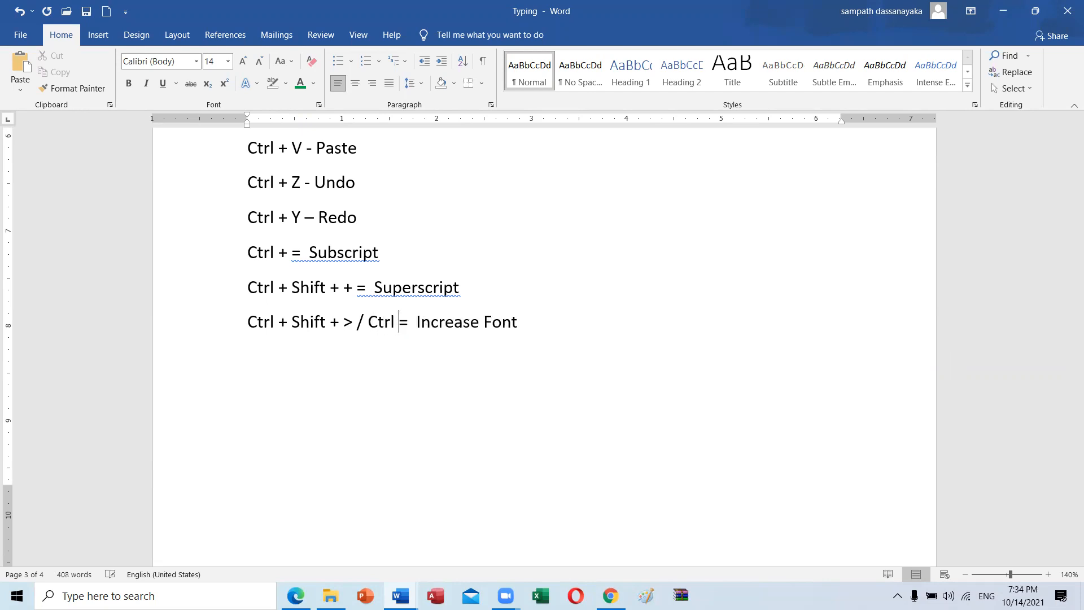
pyautogui.write('+ ')
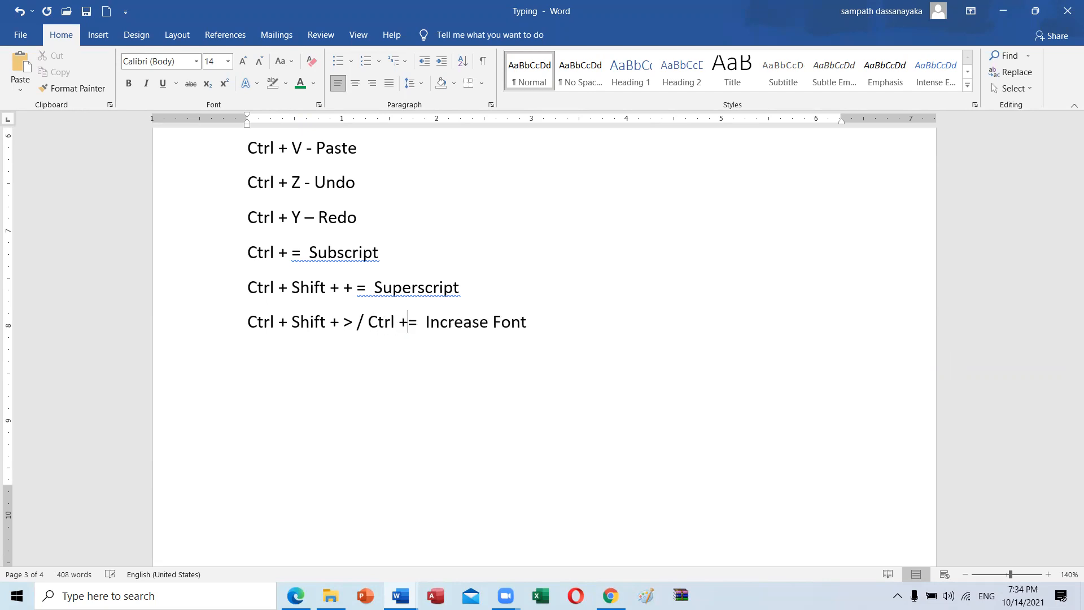
pyautogui.write('}')
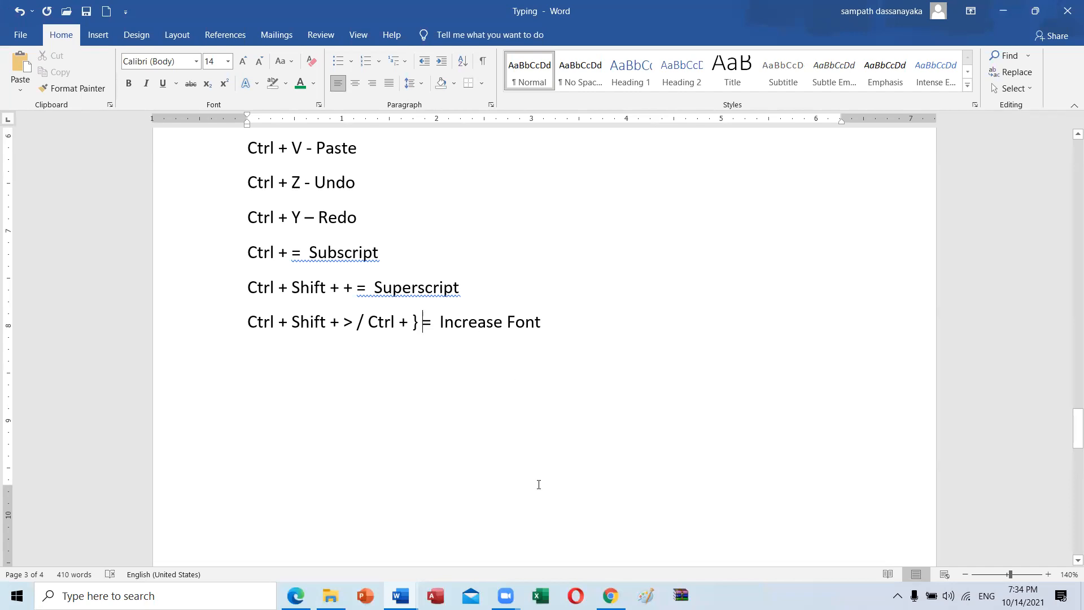
# - Enlarge the first My Name Is line on page 3 to font size 48 using the standard size increments
pyautogui.scroll(5, 484, 427)
pyautogui.scroll(8, 484, 428)
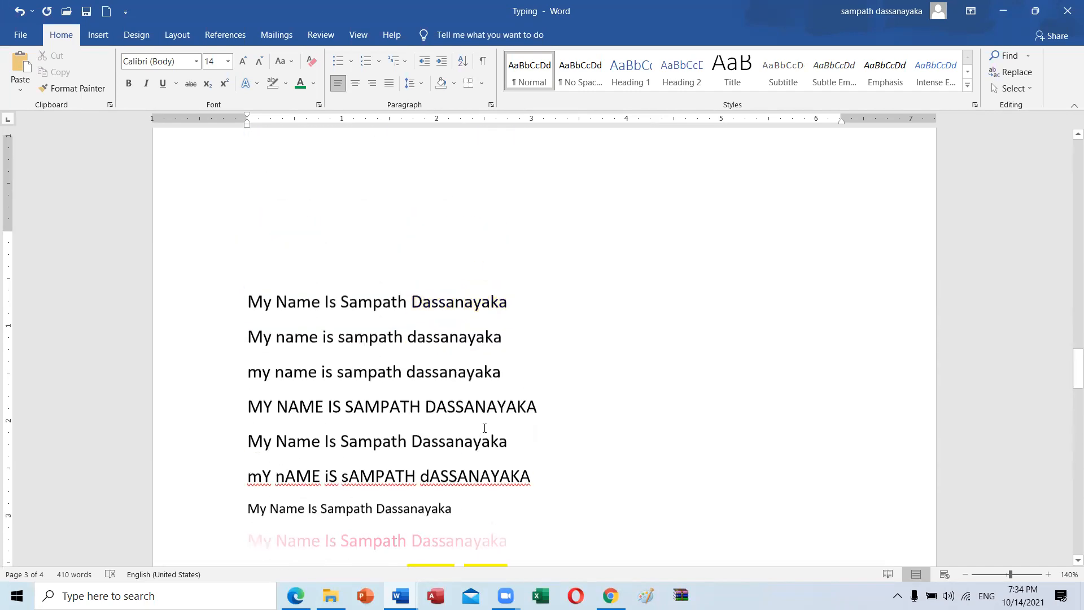
pyautogui.scroll(-3, 484, 428)
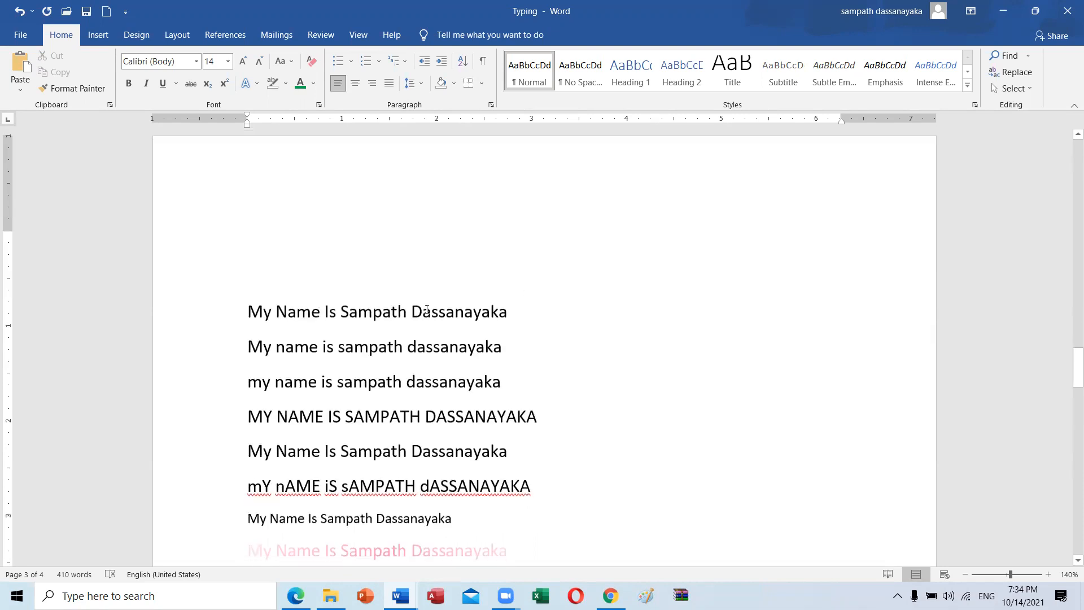
pyautogui.click(230, 311)
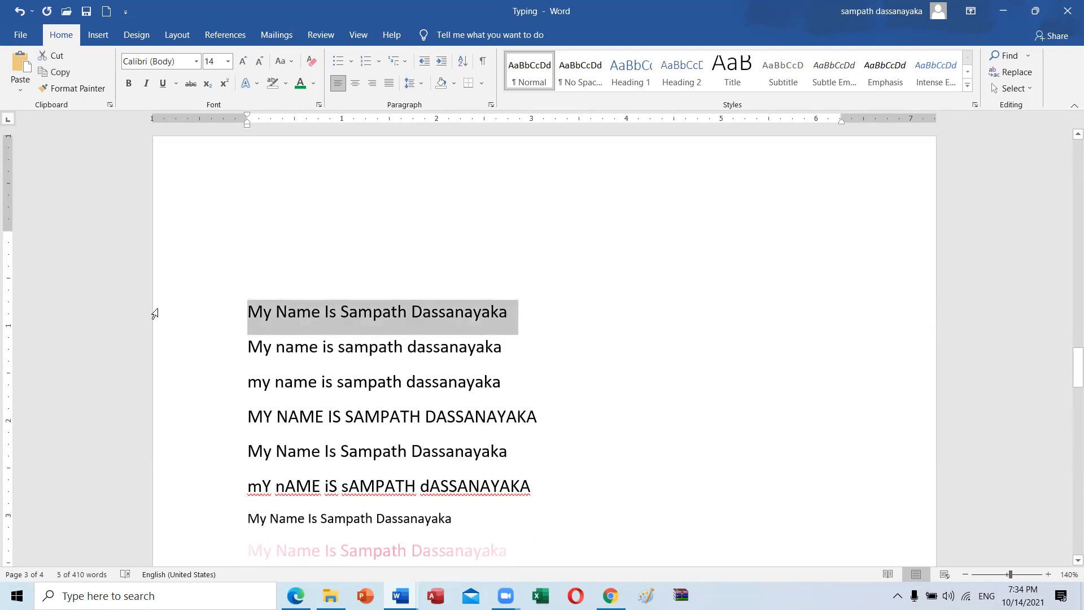
pyautogui.hotkey('ctrl', 'shift', '.')
pyautogui.hotkey('ctrl', 'shift', '.')
pyautogui.hotkey('ctrl', 'shift', '.')
pyautogui.hotkey('ctrl', 'shift', '.')
pyautogui.hotkey('ctrl', 'shift', '.')
pyautogui.hotkey('ctrl', 'shift', '.')
pyautogui.hotkey('ctrl', 'shift', '.')
pyautogui.hotkey('ctrl', 'shift', '.')
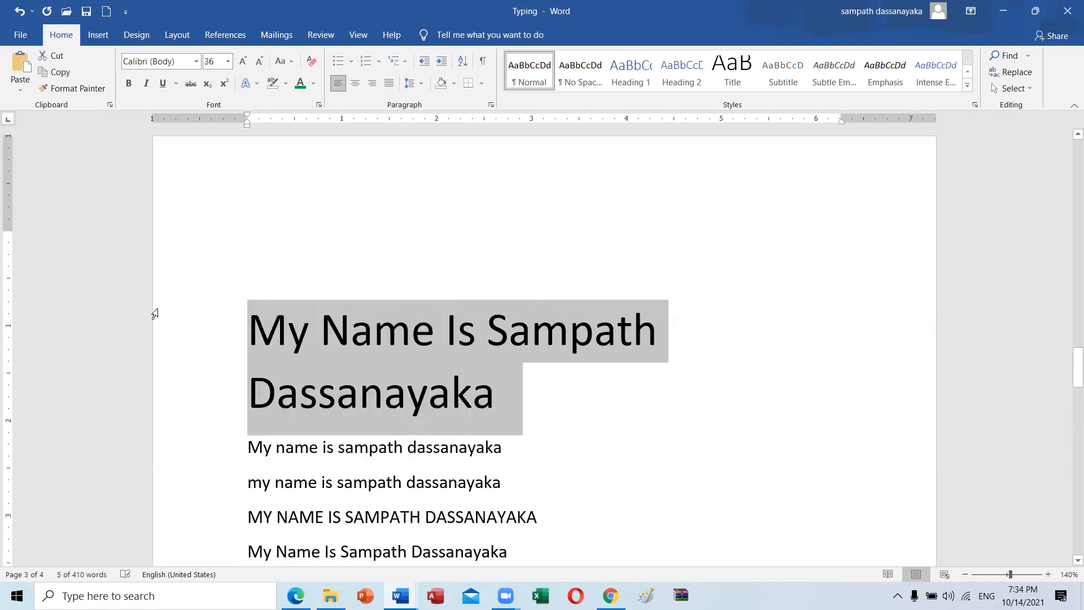
pyautogui.hotkey('ctrl', 'shift', '.')
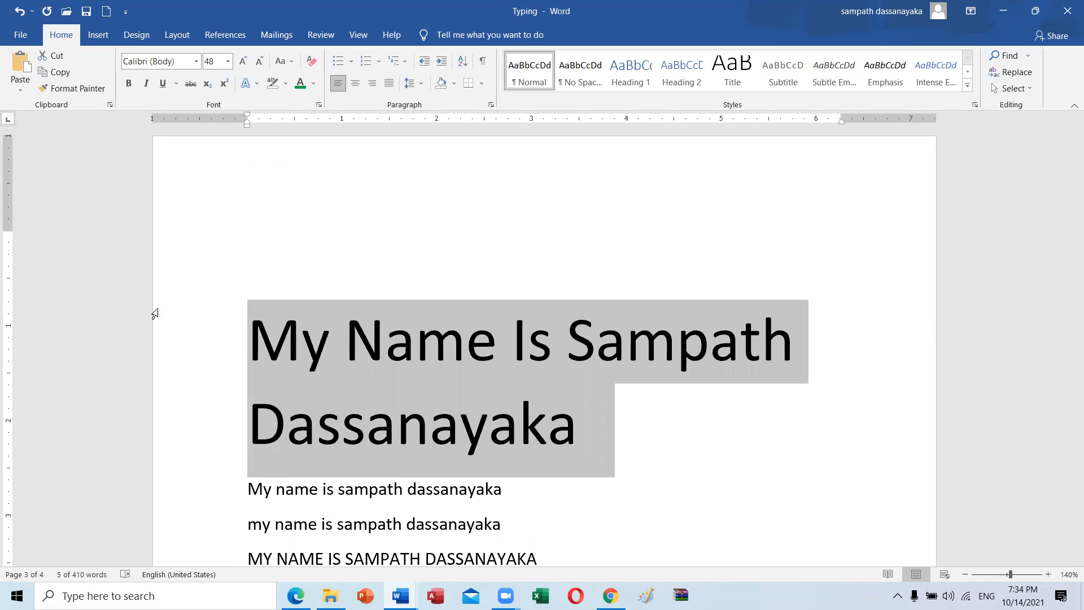
# - Reduce the first My Name Is line on page 3 to font size 11 in one-point steps
pyautogui.write('{')
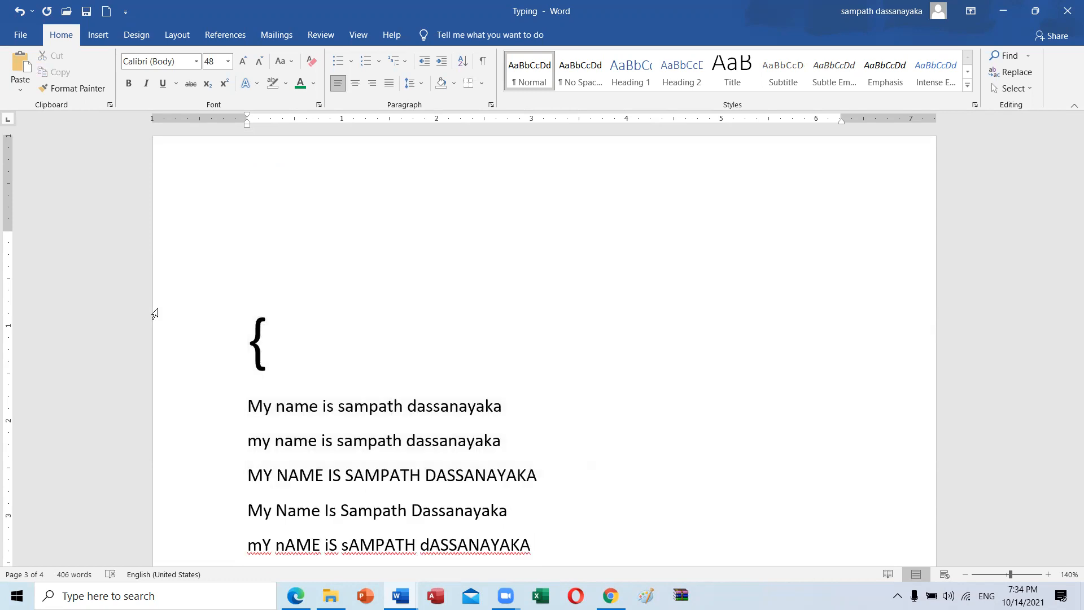
pyautogui.hotkey('ctrl', 'z')
pyautogui.hotkey('ctrl', '[')
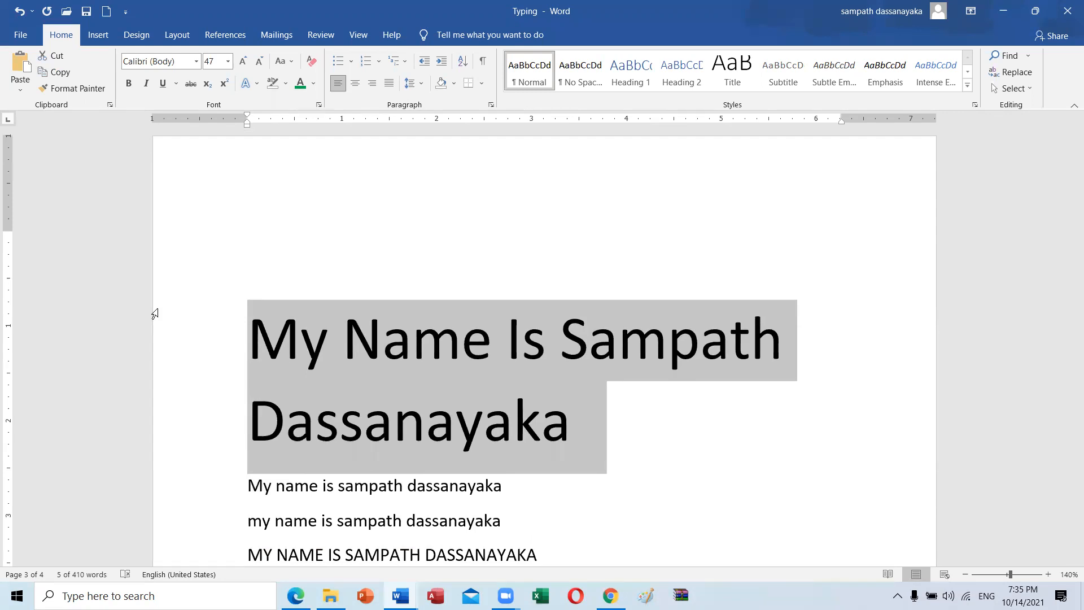
pyautogui.hotkey('ctrl', '[')
pyautogui.hotkey('ctrl', '[')
pyautogui.hotkey('ctrl', '[')
pyautogui.hotkey('ctrl', '[')
pyautogui.hotkey('ctrl', '[')
pyautogui.hotkey('ctrl', '[')
pyautogui.hotkey('ctrl', '[')
pyautogui.hotkey('ctrl', '[')
pyautogui.hotkey('ctrl', '[')
pyautogui.hotkey('ctrl', '[')
pyautogui.hotkey('ctrl', '[')
pyautogui.hotkey('ctrl', '[')
pyautogui.hotkey('ctrl', '[')
pyautogui.hotkey('ctrl', '[')
pyautogui.hotkey('ctrl', '[')
pyautogui.hotkey('ctrl', '[')
pyautogui.hotkey('ctrl', '[')
pyautogui.hotkey('ctrl', '[')
pyautogui.hotkey('ctrl', '[')
pyautogui.hotkey('ctrl', '[')
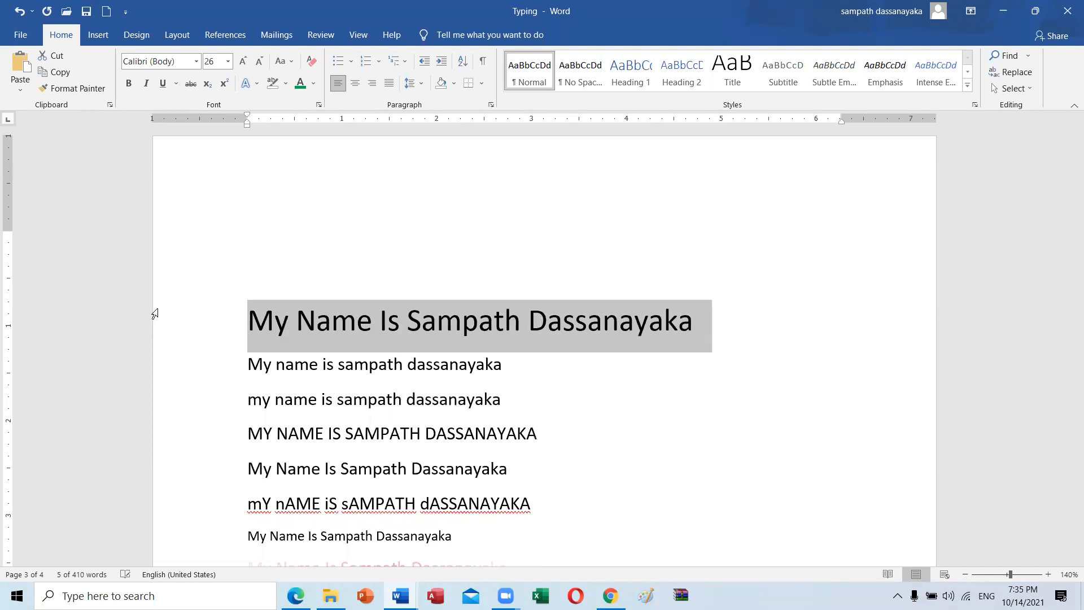
pyautogui.hotkey('ctrl', '[')
pyautogui.hotkey('ctrl', '[')
pyautogui.hotkey('ctrl', '[')
pyautogui.hotkey('ctrl', '[')
pyautogui.hotkey('ctrl', '[')
pyautogui.hotkey('ctrl', '[')
pyautogui.hotkey('ctrl', '[')
pyautogui.hotkey('ctrl', '[')
pyautogui.hotkey('ctrl', '[')
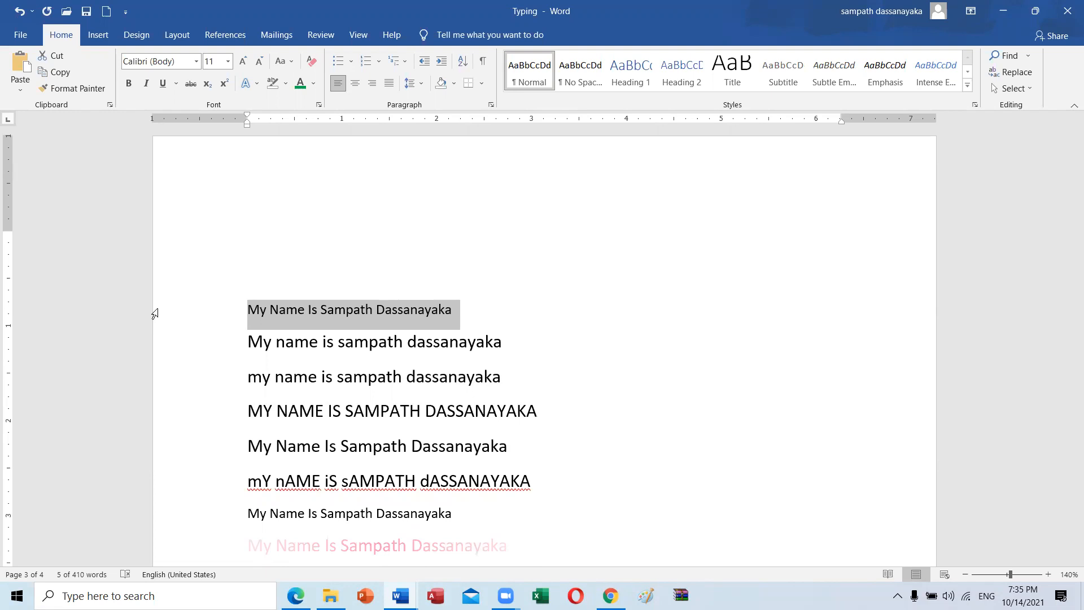
# - Enlarge the first My Name Is line to font size 29 in one-point steps
pyautogui.hotkey('ctrl', ']')
pyautogui.hotkey('ctrl', ']')
pyautogui.hotkey('ctrl', ']')
pyautogui.hotkey('ctrl', ']')
pyautogui.hotkey('ctrl', ']')
pyautogui.hotkey('ctrl', ']')
pyautogui.hotkey('ctrl', ']')
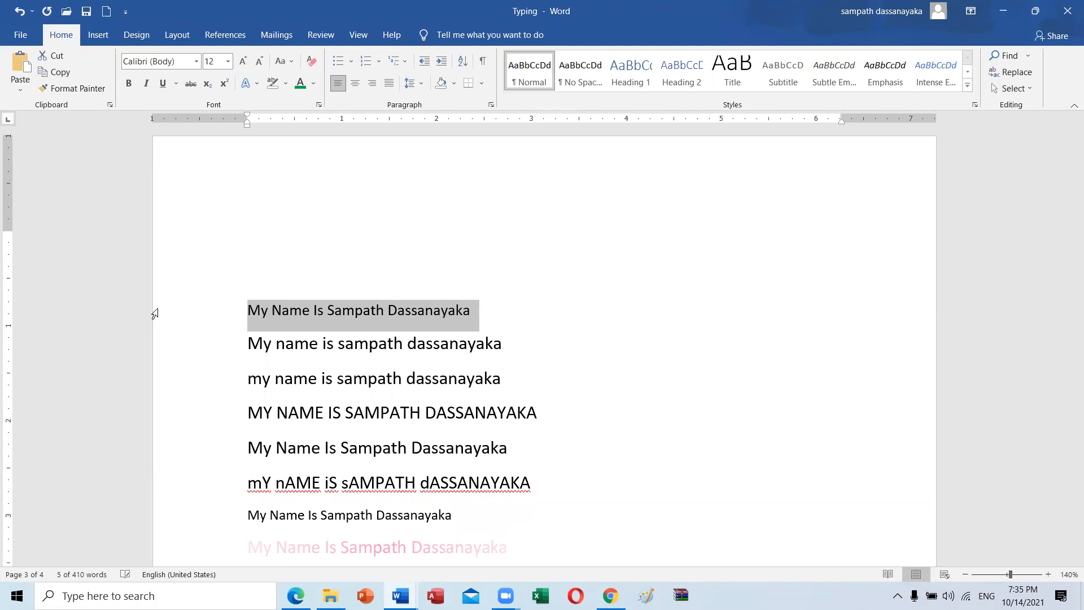
pyautogui.hotkey('ctrl', ']')
pyautogui.hotkey('ctrl', ']')
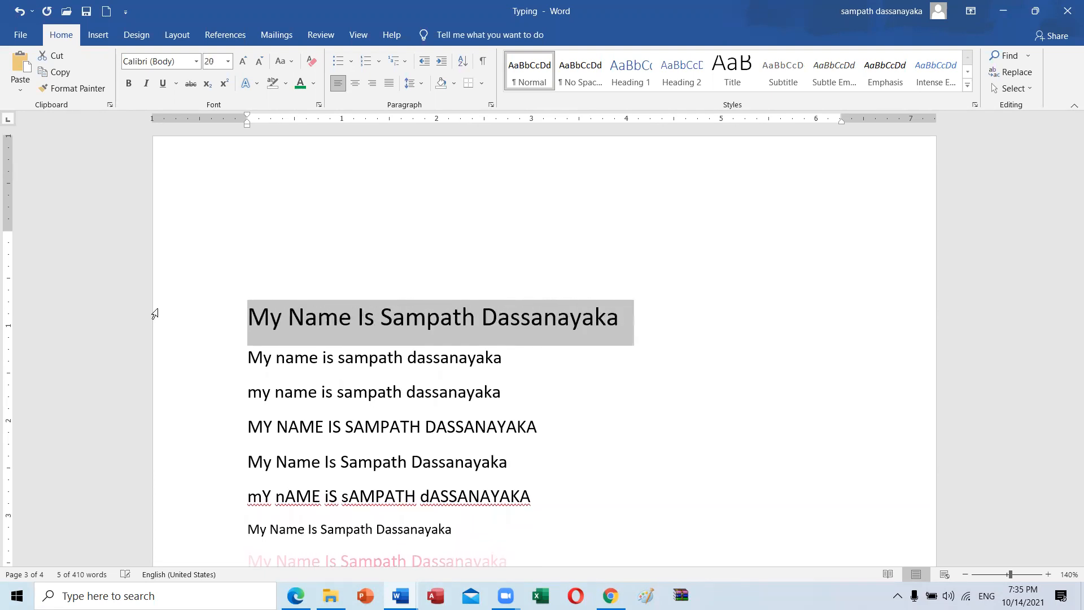
pyautogui.hotkey('ctrl', ']')
pyautogui.hotkey('ctrl', ']')
pyautogui.hotkey('ctrl', ']')
pyautogui.hotkey('ctrl', ']')
pyautogui.hotkey('ctrl', ']')
pyautogui.hotkey('ctrl', ']')
pyautogui.hotkey('ctrl', ']')
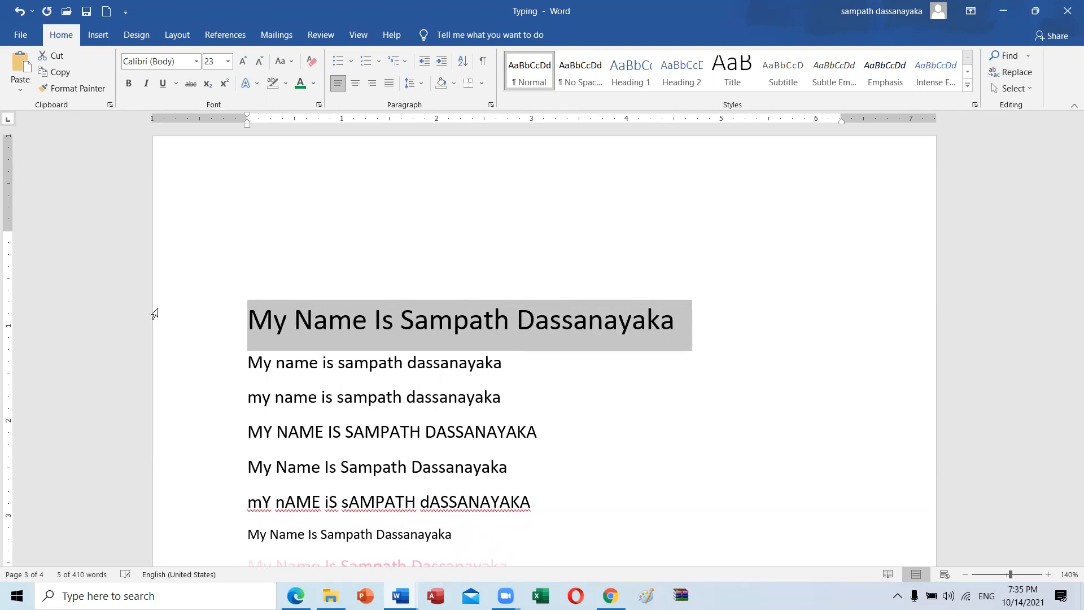
pyautogui.hotkey('ctrl', ']')
pyautogui.hotkey('ctrl', ']')
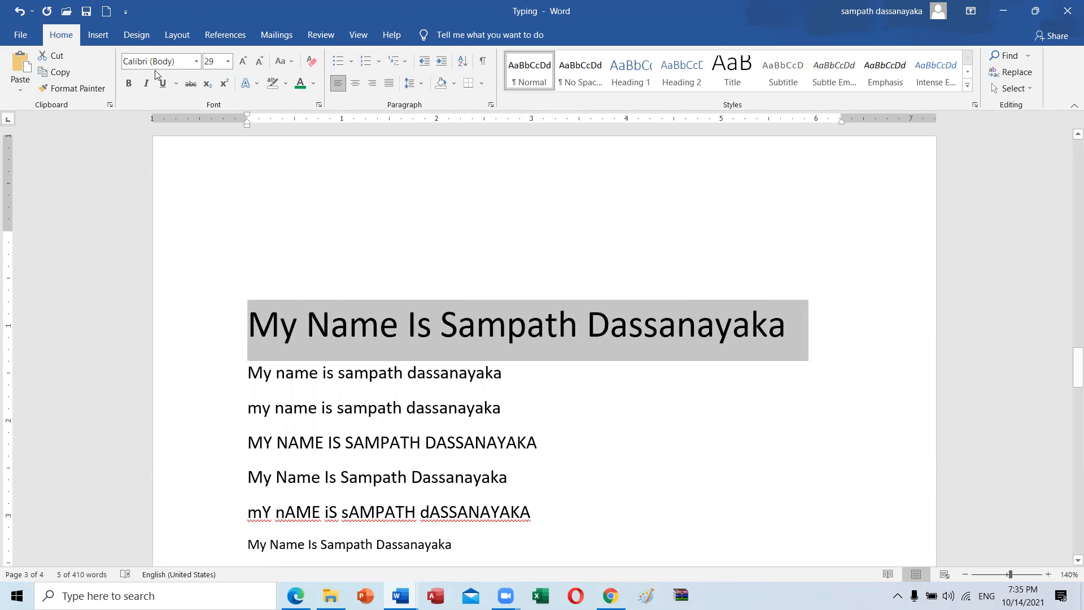
# - Shrink the first My Name Is line to about font size 16 using the standard size decrements
pyautogui.click(261, 64)
pyautogui.click(261, 63)
pyautogui.click(263, 66)
pyautogui.click(263, 66)
pyautogui.click(263, 66)
pyautogui.click(263, 67)
pyautogui.click(263, 66)
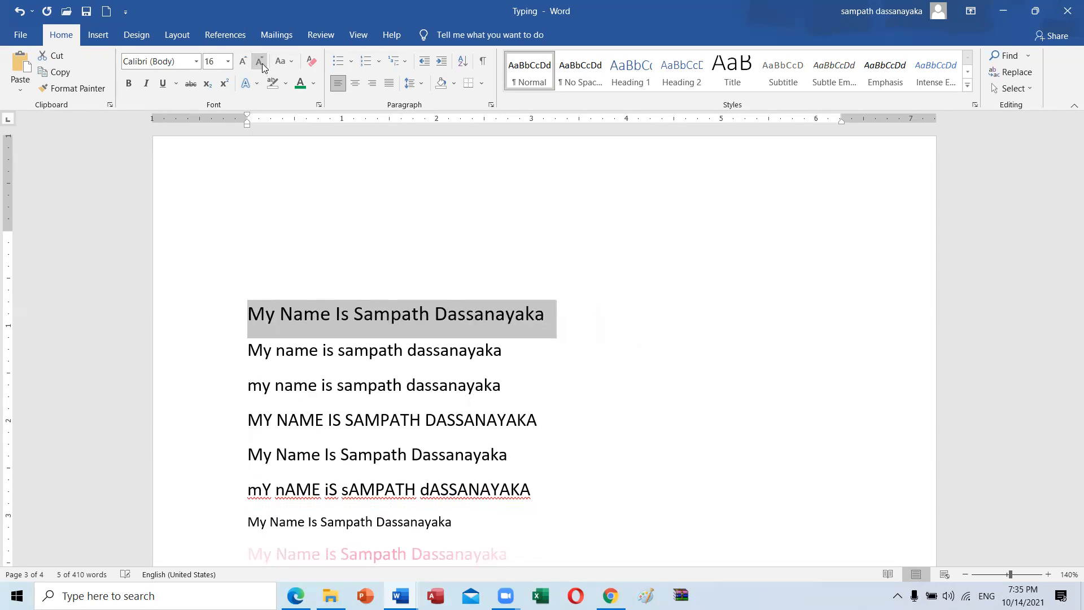
pyautogui.click(263, 67)
# - Enlarge the first My Name Is line to font size 28 using the standard size increments
pyautogui.click(243, 62)
pyautogui.click(243, 62)
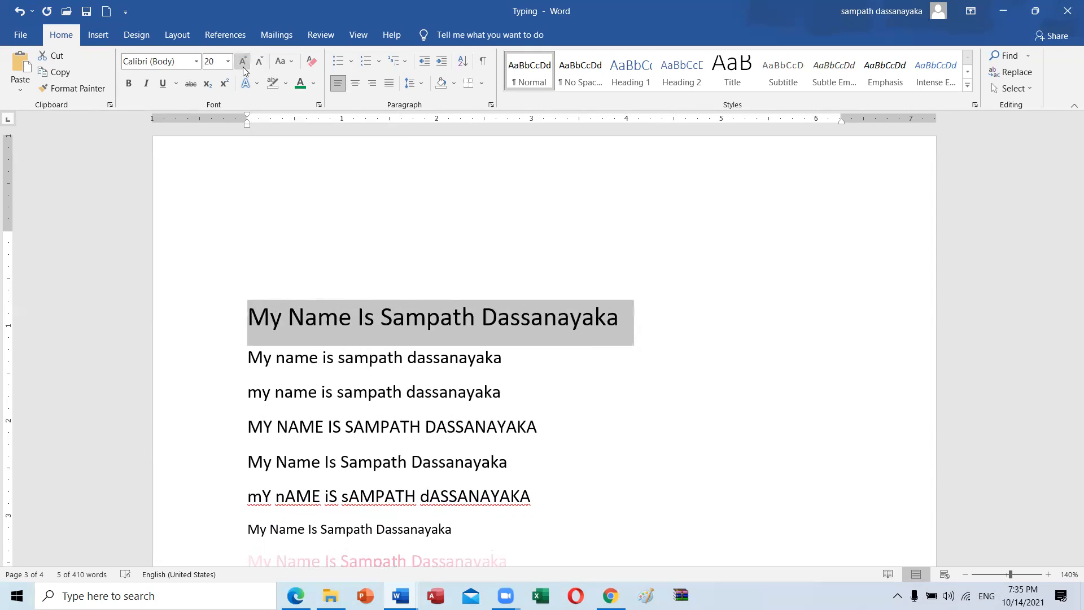
pyautogui.click(243, 62)
pyautogui.click(243, 63)
pyautogui.click(243, 62)
pyautogui.click(243, 62)
pyautogui.click(244, 67)
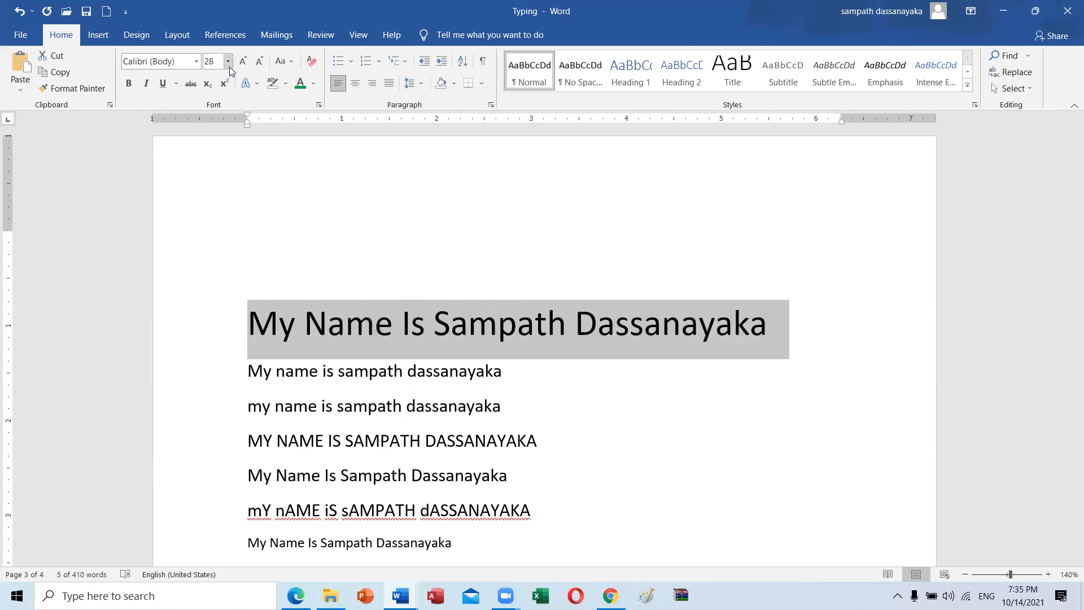
# - Apply the preset font sizes 11, 24 and 36 in turn to the first My Name Is line
pyautogui.click(229, 66)
pyautogui.click(218, 113)
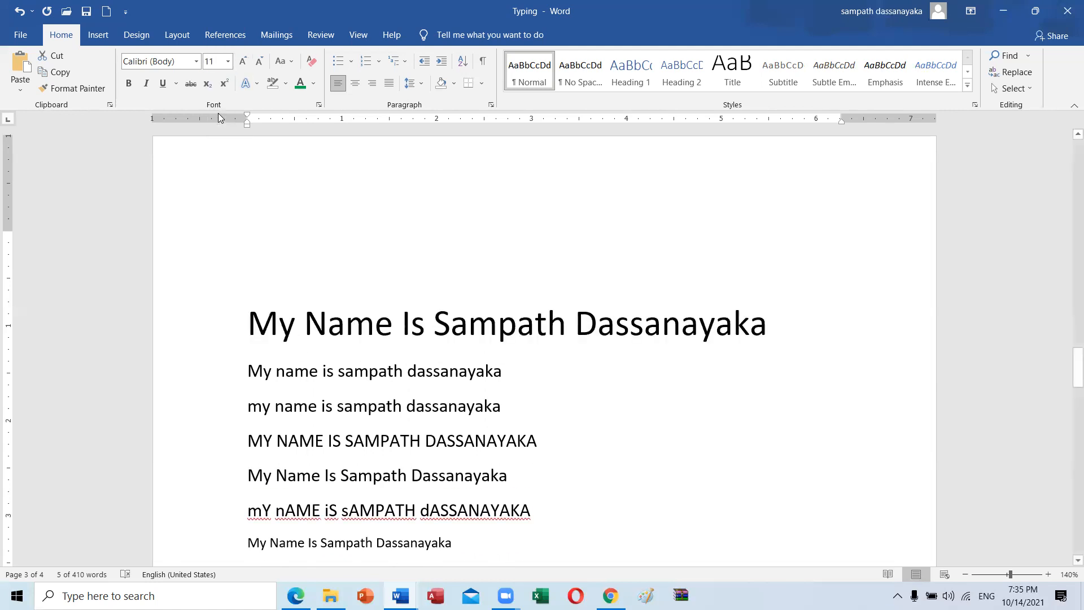
pyautogui.click(228, 62)
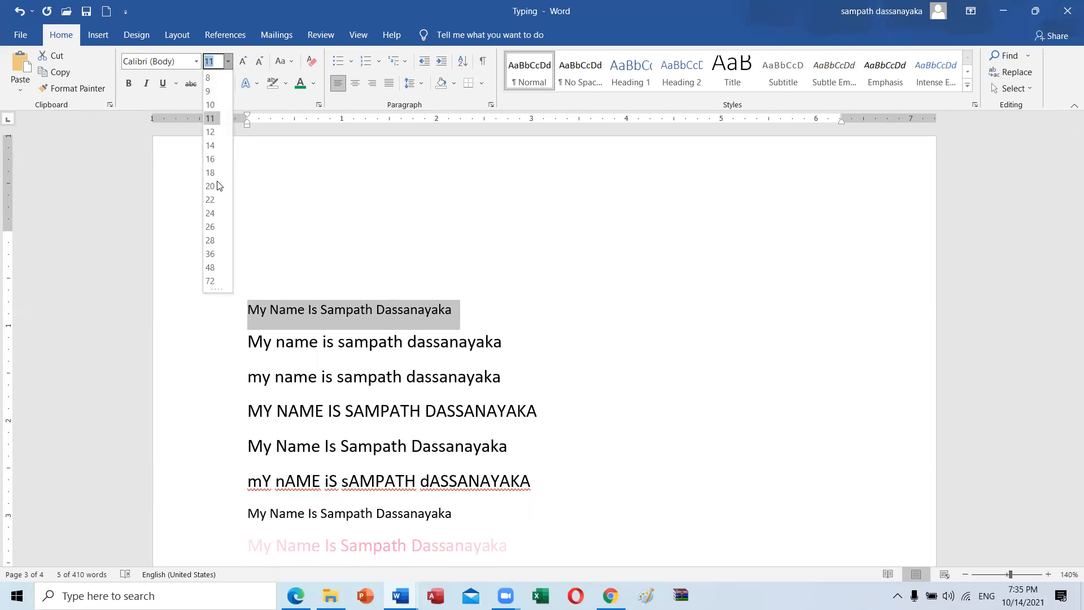
pyautogui.click(213, 211)
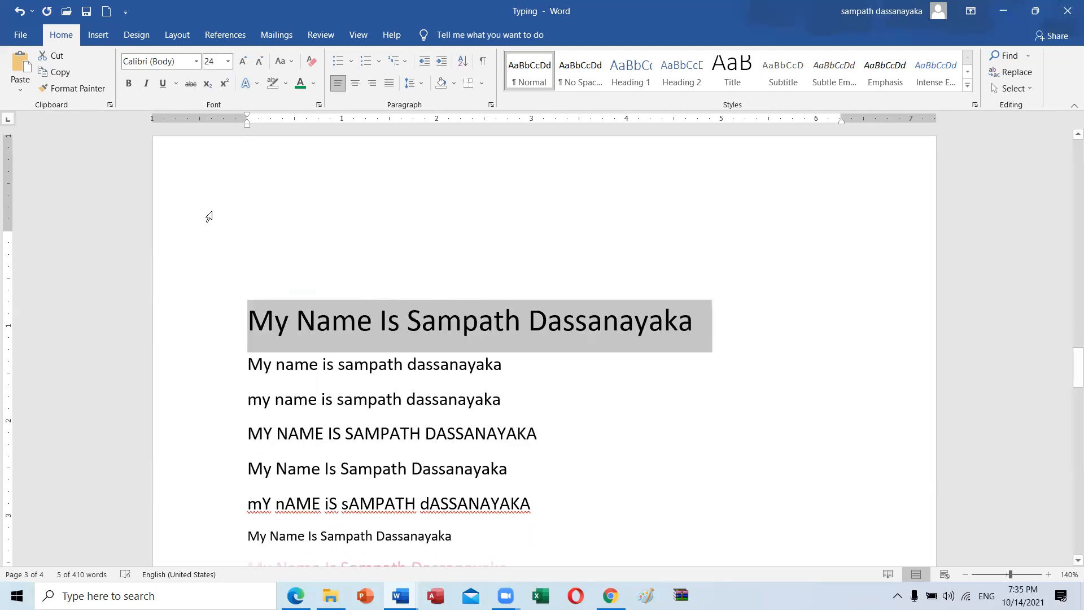
pyautogui.click(228, 62)
pyautogui.click(205, 255)
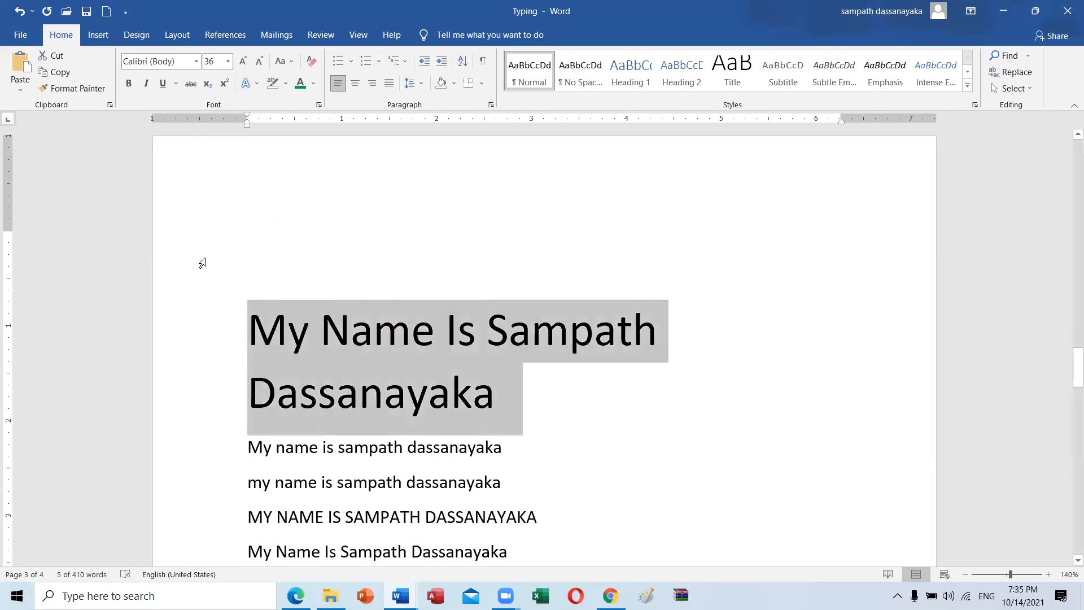
# - Enlarge the first My Name Is line to font size 80 using the standard size increments
pyautogui.click(243, 64)
pyautogui.click(243, 64)
pyautogui.click(243, 64)
pyautogui.click(243, 65)
pyautogui.click(243, 65)
pyautogui.click(243, 64)
pyautogui.click(243, 64)
pyautogui.click(242, 65)
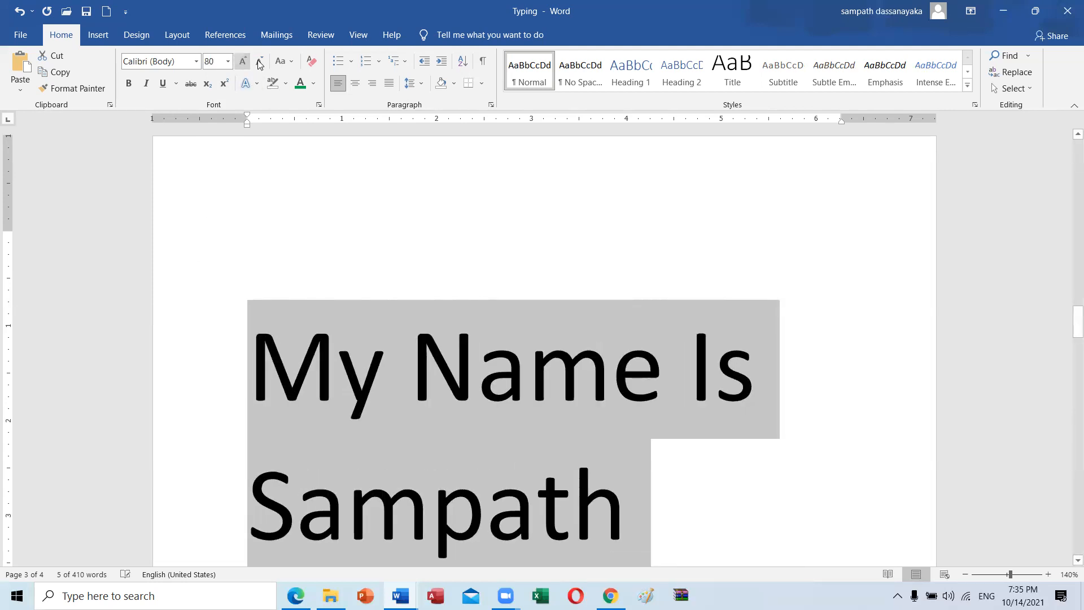
# - Shrink the first My Name Is line all the way down to font size 1
pyautogui.click(259, 63)
pyautogui.click(259, 63)
pyautogui.click(259, 64)
pyautogui.click(259, 63)
pyautogui.click(258, 64)
pyautogui.click(258, 63)
pyautogui.click(259, 64)
pyautogui.doubleClick(259, 63)
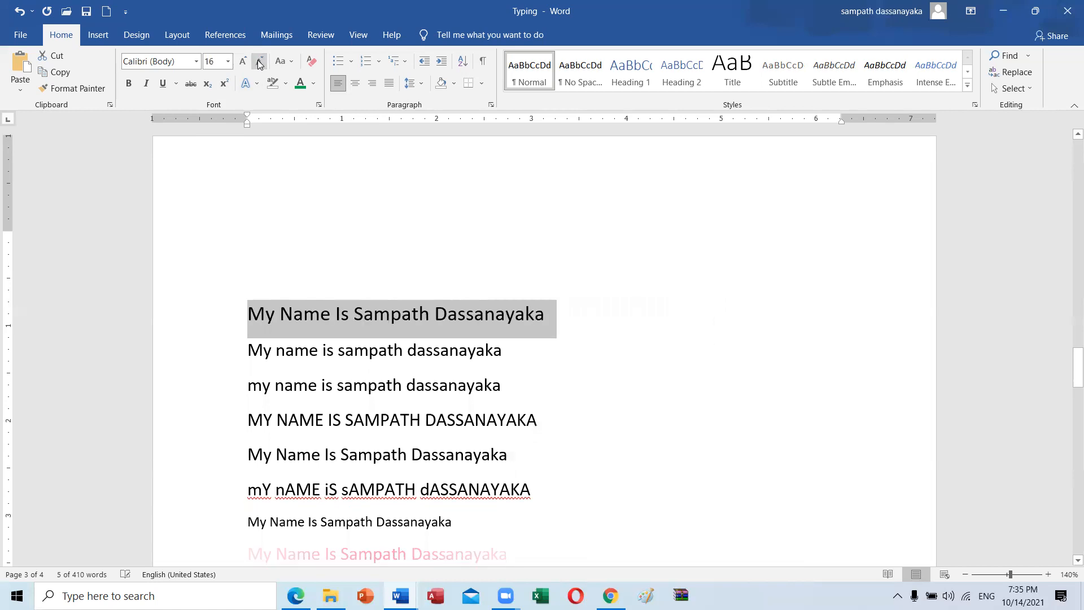
pyautogui.click(258, 63)
pyautogui.doubleClick(259, 63)
pyautogui.click(259, 64)
pyautogui.doubleClick(258, 63)
pyautogui.click(258, 63)
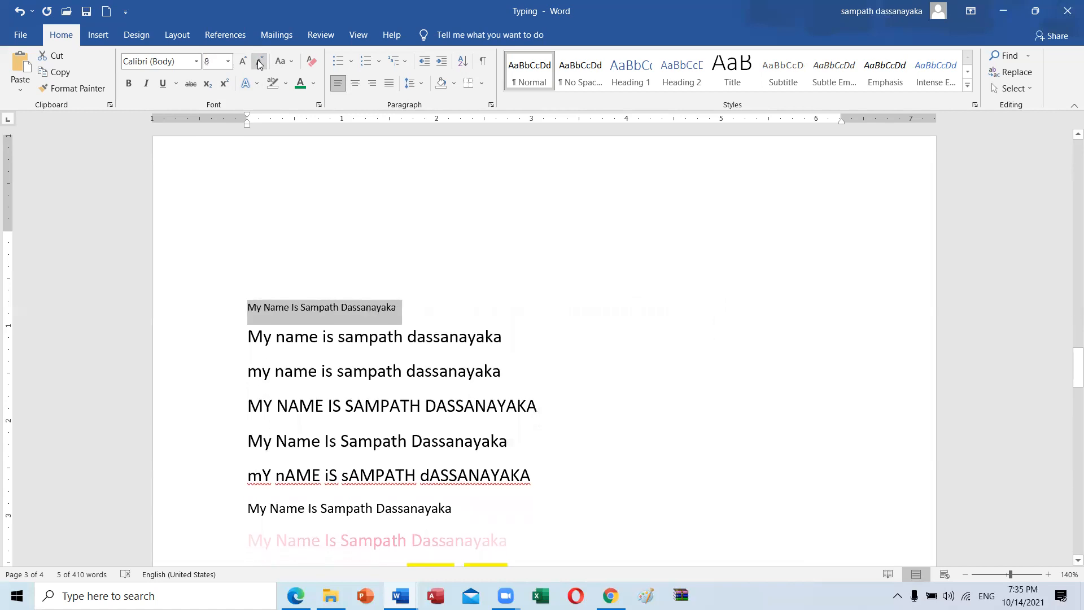
pyautogui.click(259, 63)
pyautogui.click(258, 63)
pyautogui.click(258, 64)
pyautogui.click(258, 63)
pyautogui.click(258, 64)
pyautogui.click(259, 64)
pyautogui.click(258, 63)
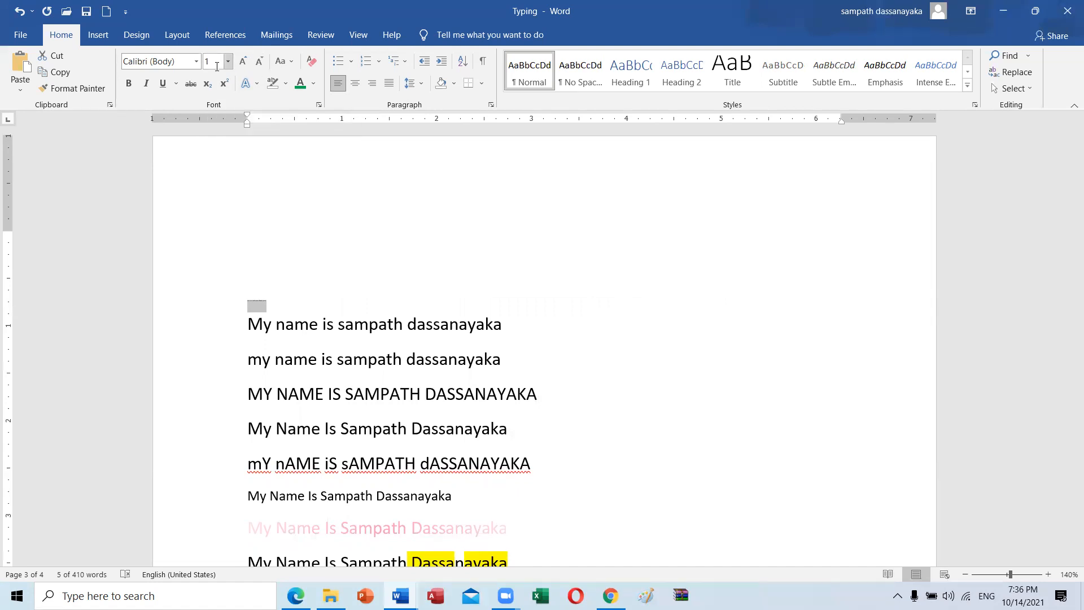
# - Enlarge the first My Name Is line from the smallest size up to font size 28 in one-point steps
pyautogui.hotkey('ctrl', ']')
pyautogui.hotkey('ctrl', ']')
pyautogui.hotkey('ctrl', ']')
pyautogui.hotkey('ctrl', ']')
pyautogui.hotkey('ctrl', ']')
pyautogui.hotkey('ctrl', ']')
pyautogui.hotkey('ctrl', ']')
pyautogui.hotkey('ctrl', ']')
pyautogui.hotkey('ctrl', ']')
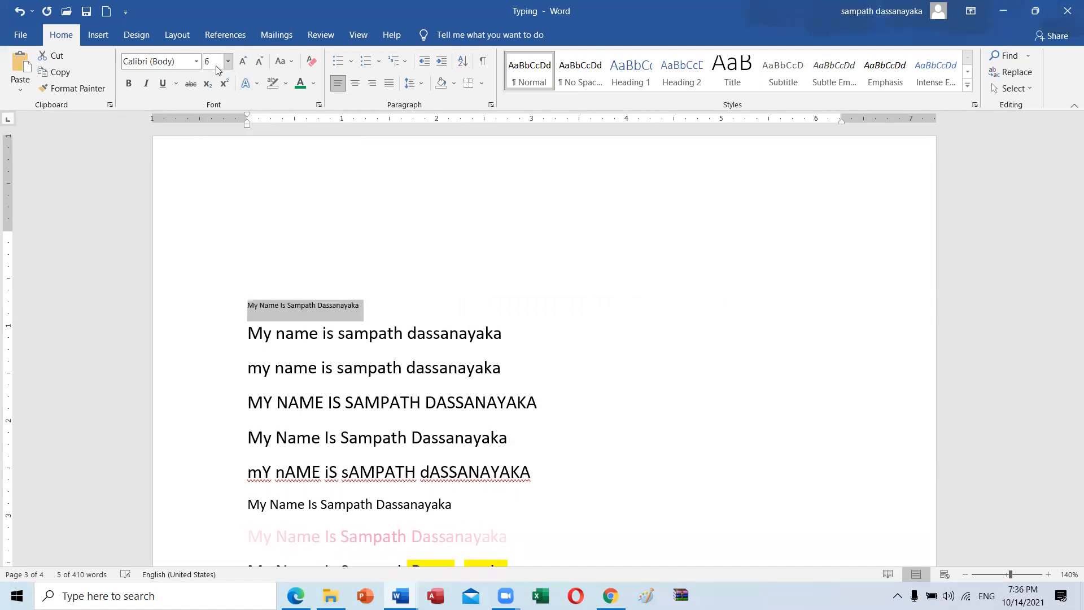
pyautogui.hotkey('ctrl', ']')
pyautogui.hotkey('ctrl', ']')
pyautogui.hotkey('ctrl', ']')
pyautogui.hotkey('ctrl', ']')
pyautogui.hotkey('ctrl', ']')
pyautogui.hotkey('ctrl', ']')
pyautogui.hotkey('ctrl', ']')
pyautogui.hotkey('ctrl', ']')
pyautogui.hotkey('ctrl', ']')
pyautogui.hotkey('ctrl', ']')
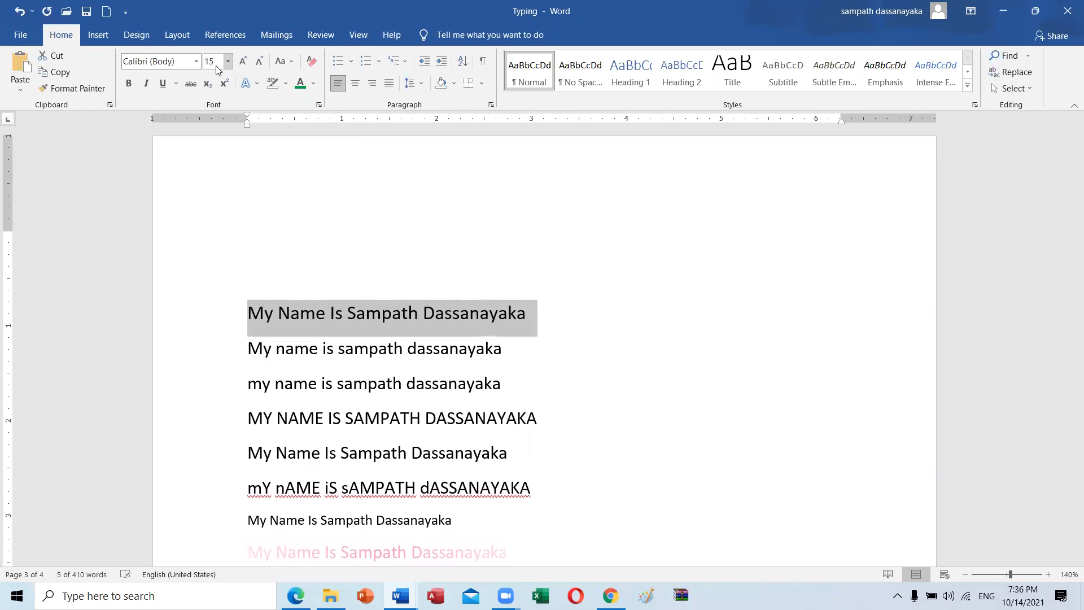
pyautogui.hotkey('ctrl', ']')
pyautogui.hotkey('ctrl', ']')
pyautogui.hotkey('ctrl', ']')
pyautogui.hotkey('ctrl', ']')
pyautogui.hotkey('ctrl', ']')
pyautogui.hotkey('ctrl', ']')
pyautogui.hotkey('ctrl', ']')
pyautogui.hotkey('ctrl', ']')
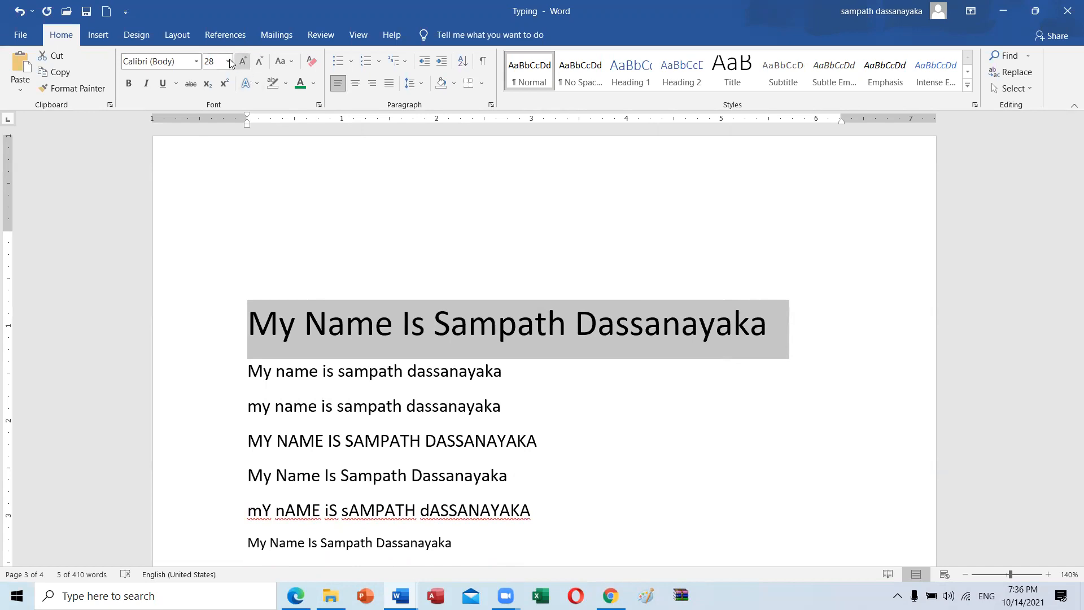
# - Enlarge the first My Name Is line to font size 72, then shrink it to 24 using the standard size steps
pyautogui.click(243, 62)
pyautogui.click(243, 62)
pyautogui.click(242, 62)
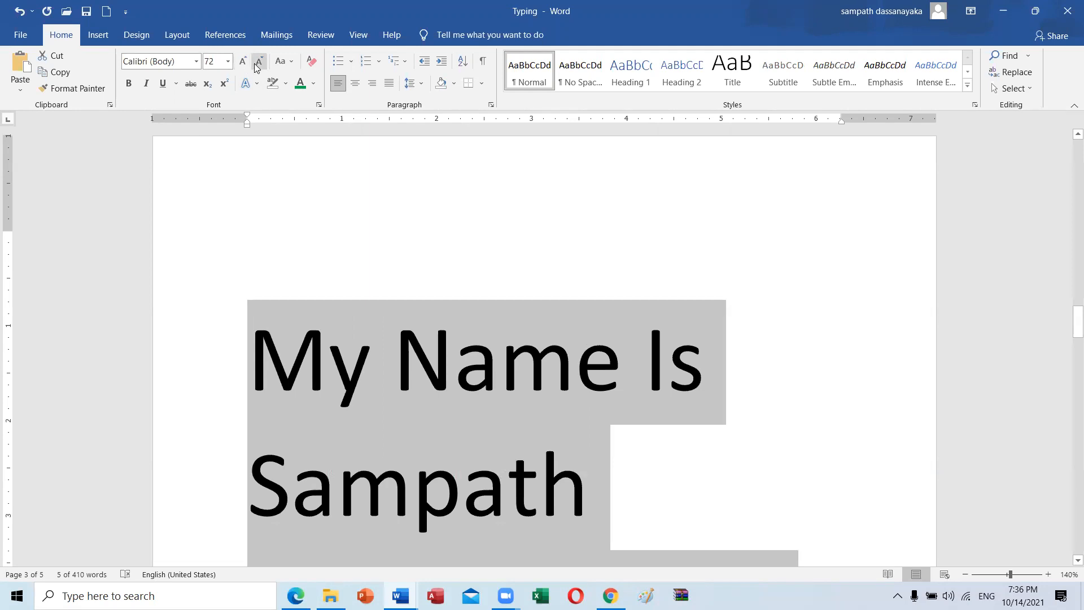
pyautogui.click(257, 63)
pyautogui.click(256, 63)
pyautogui.click(257, 63)
pyautogui.click(257, 63)
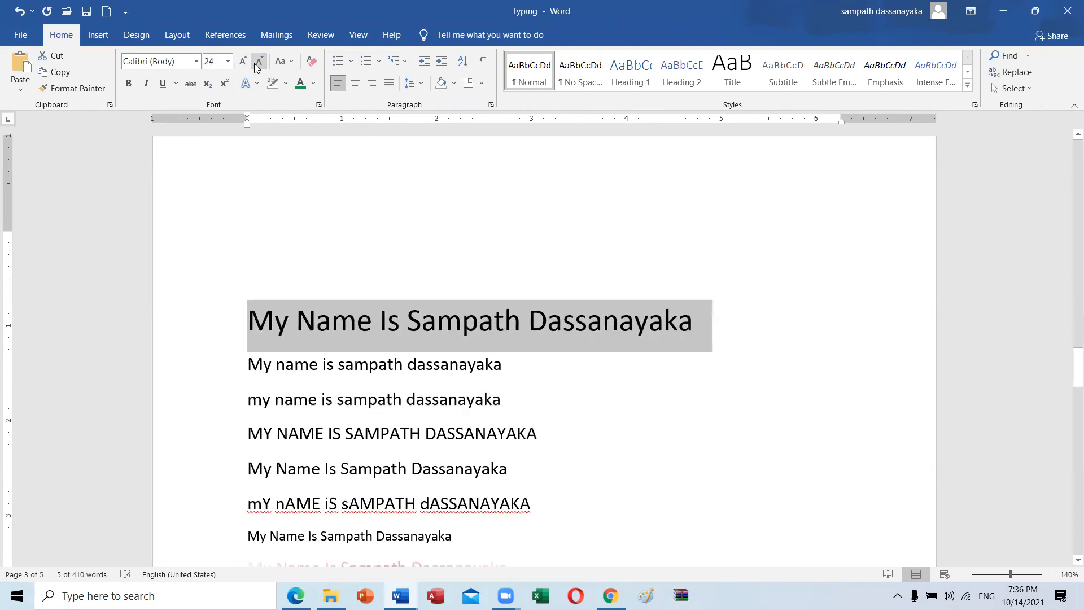
# - Duplicate the Increase Font shortcut line directly below itself at the end of the shortcut list
pyautogui.scroll(-3, 447, 412)
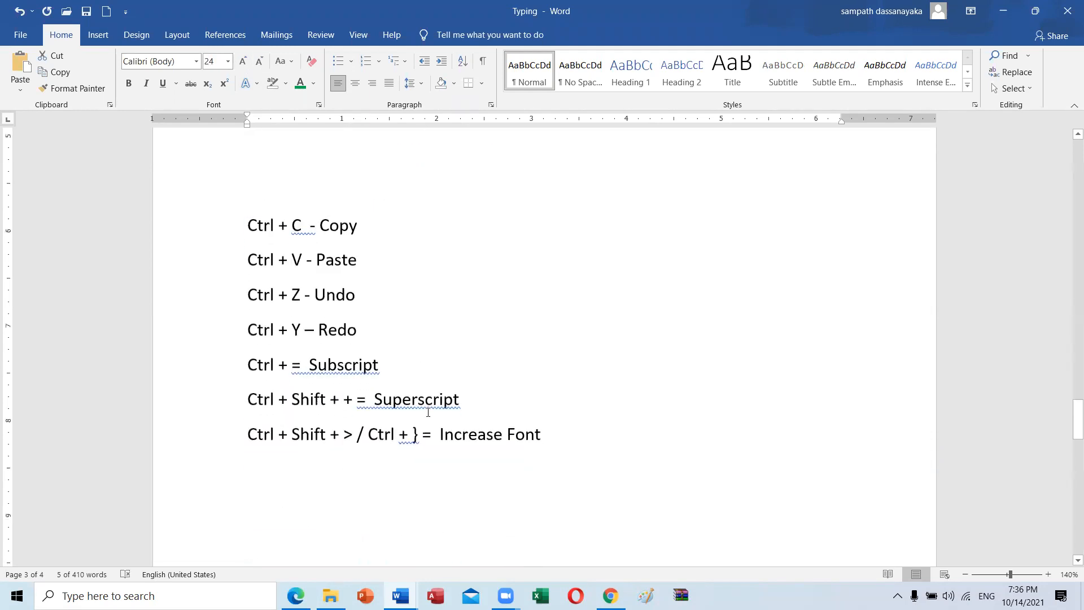
pyautogui.scroll(-3, 428, 412)
pyautogui.scroll(2, 428, 412)
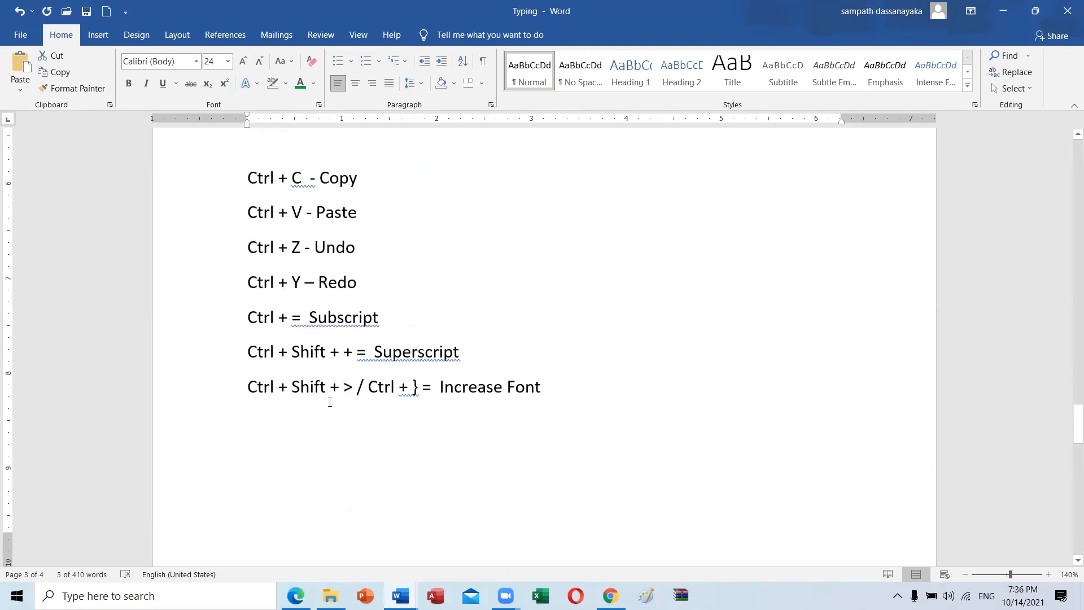
pyautogui.moveTo(530, 388); pyautogui.dragTo(223, 388)
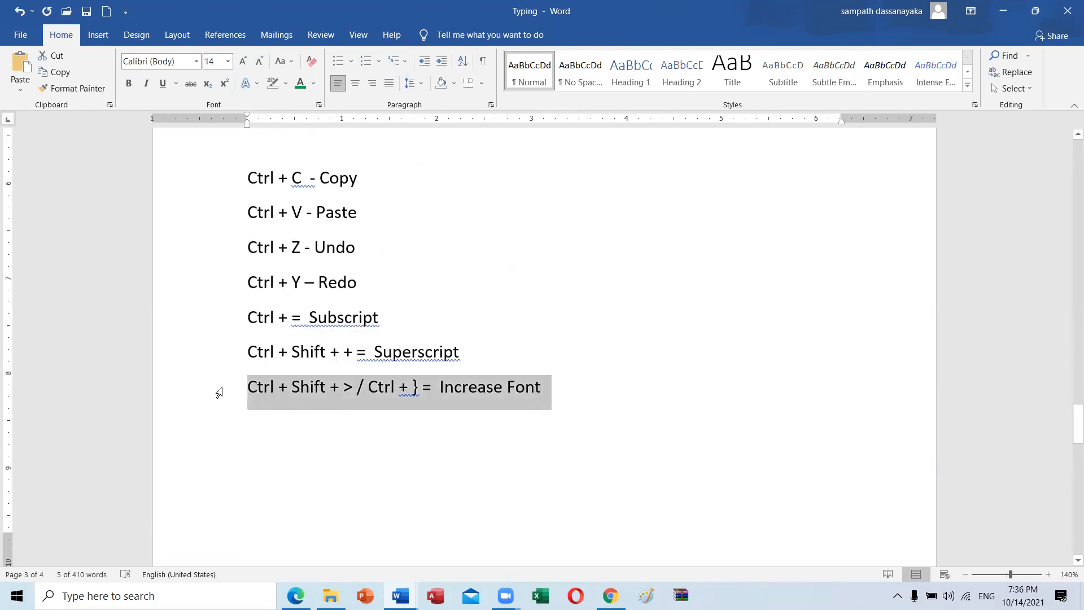
pyautogui.hotkey('ctrl', 'c')
pyautogui.click(570, 386)
pyautogui.press('Return')
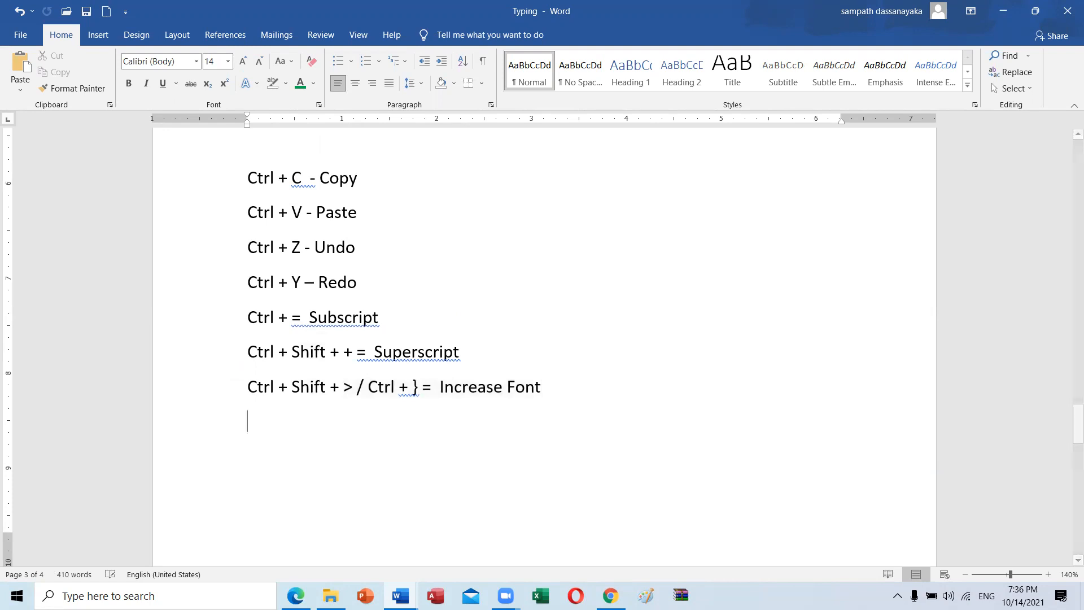
pyautogui.hotkey('ctrl', 'v')
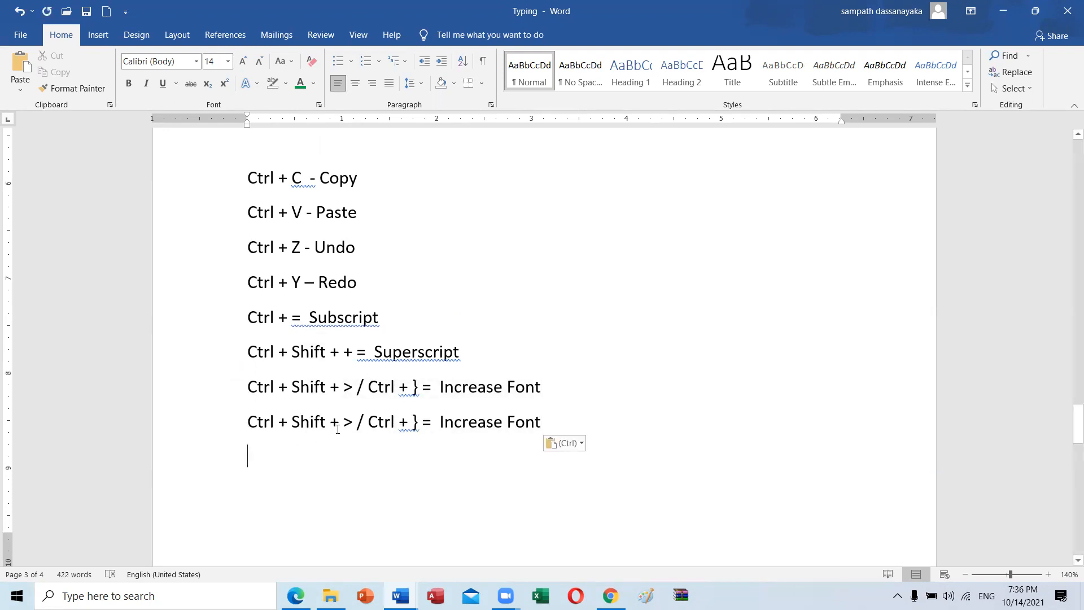
# - Change the duplicated shortcut line to read Ctrl + Shift + < / Ctrl + { = Decrease Font
pyautogui.click(352, 423)
pyautogui.press('BackSpace')
pyautogui.write('<')
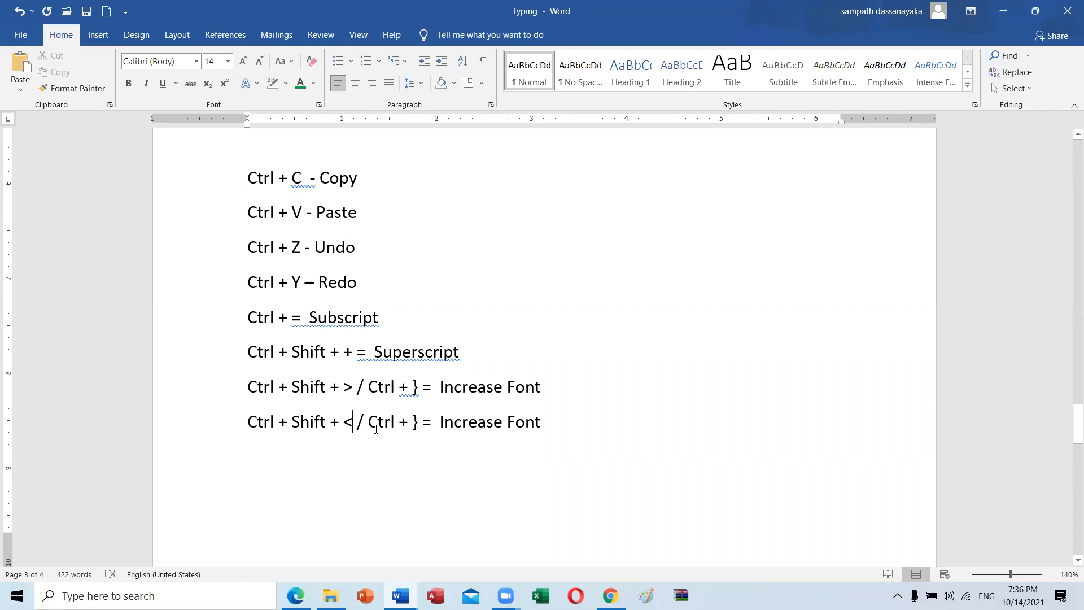
pyautogui.moveTo(410, 423); pyautogui.dragTo(416, 423)
pyautogui.write('{')
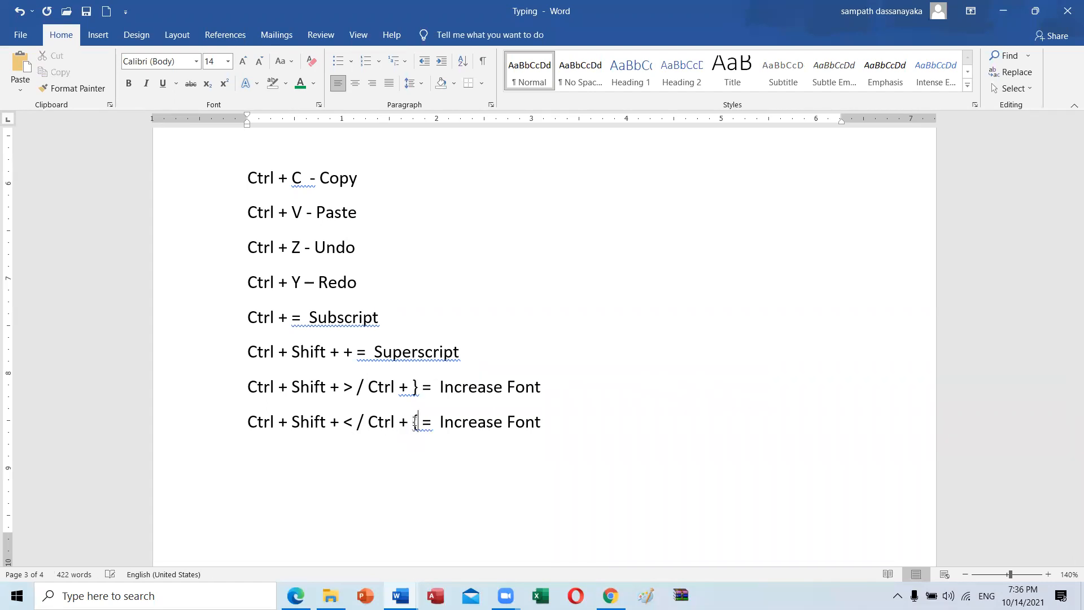
pyautogui.moveTo(503, 423); pyautogui.dragTo(441, 423)
pyautogui.write('Decrea')
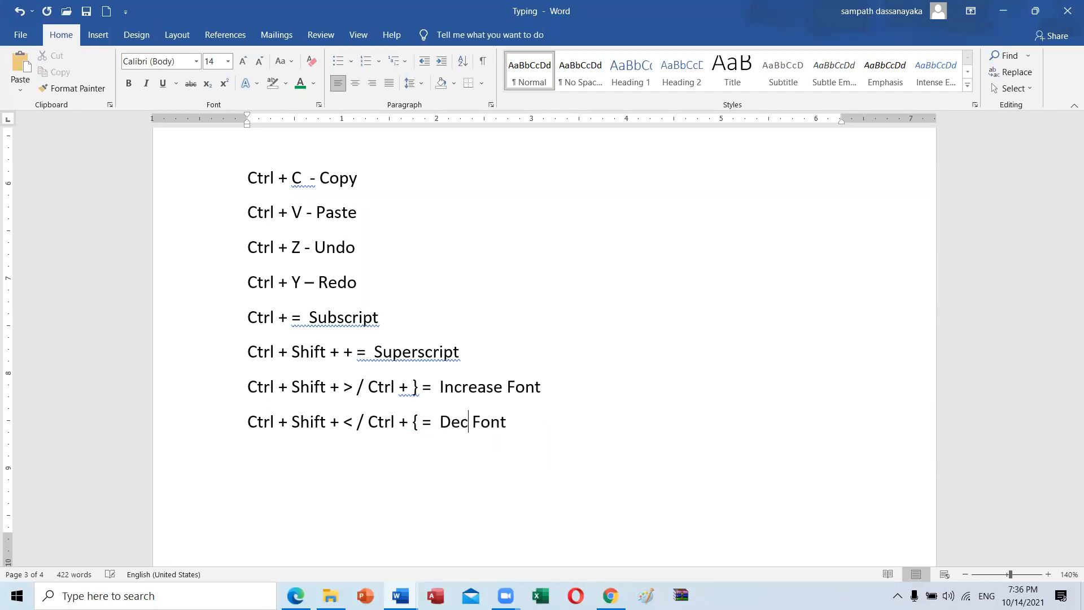
pyautogui.write('se')
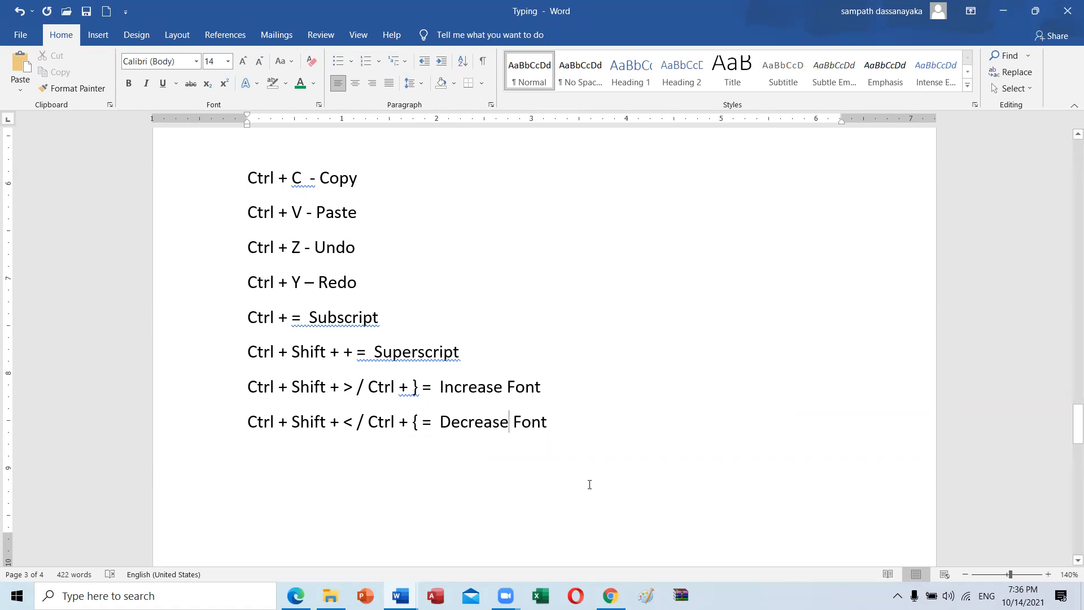
pyautogui.scroll(3, 581, 486)
pyautogui.scroll(10, 569, 487)
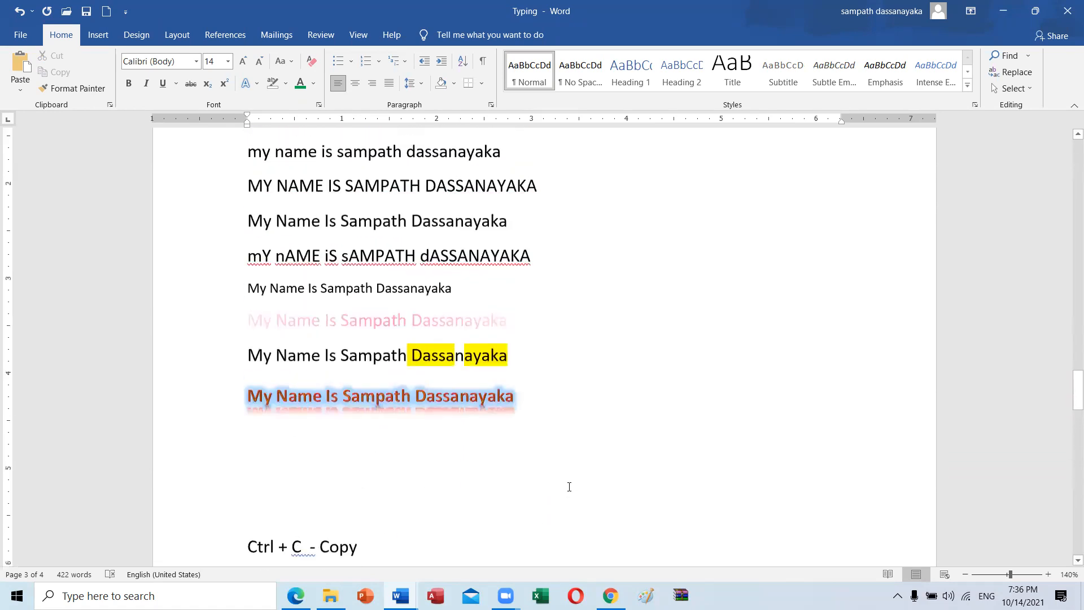
pyautogui.scroll(10, 559, 483)
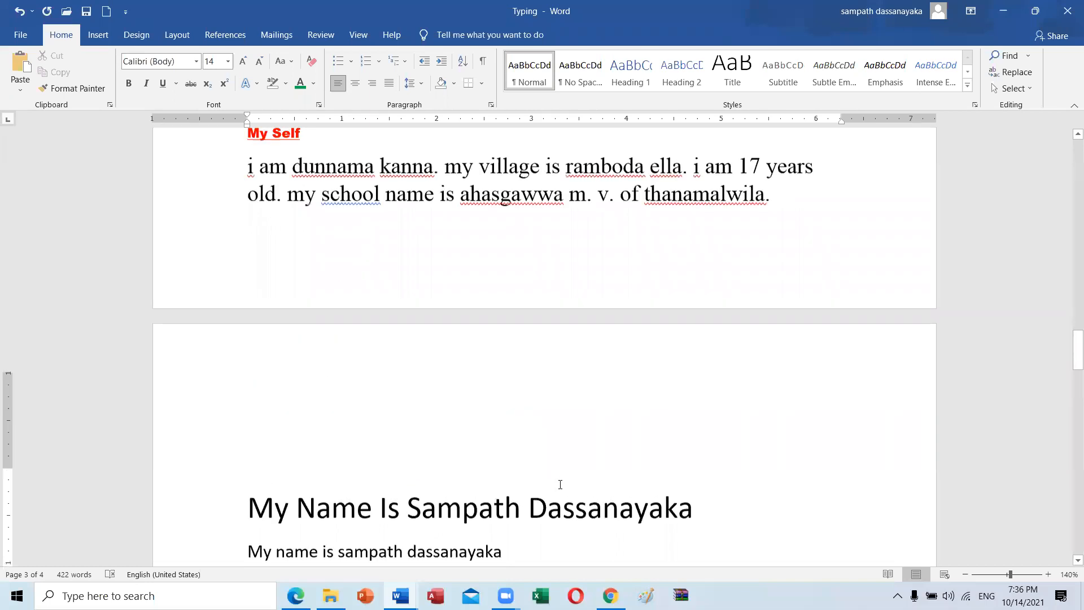
# - Step the font size of section k's My Self paragraph down and up in one-point steps, ending at 14
pyautogui.moveTo(822, 436); pyautogui.dragTo(225, 406)
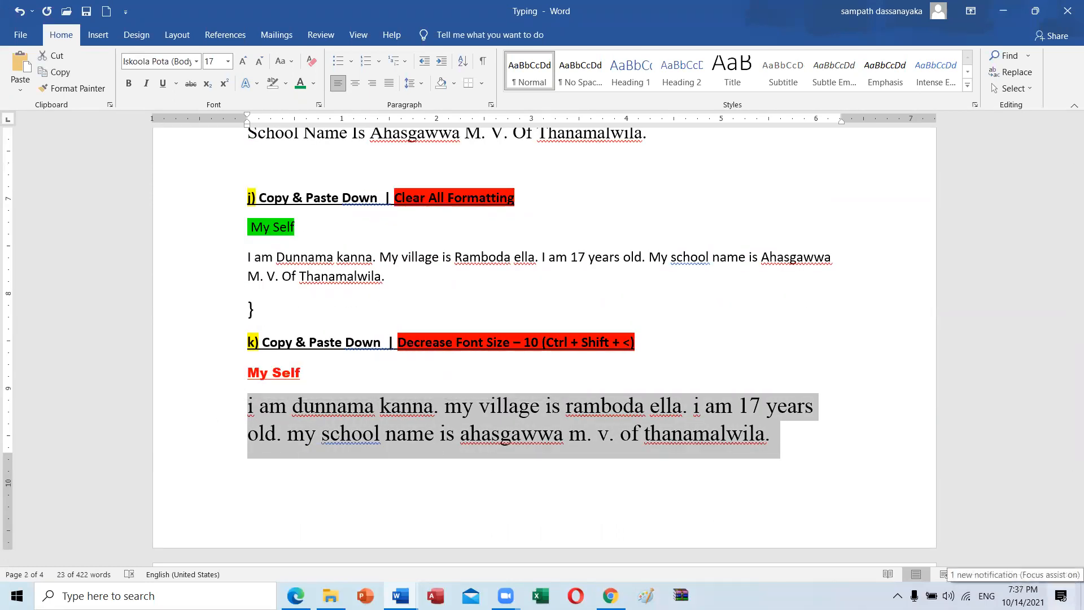
pyautogui.hotkey('ctrl', '[')
pyautogui.hotkey('ctrl', '[')
pyautogui.hotkey('ctrl', '[')
pyautogui.hotkey('ctrl', '[')
pyautogui.hotkey('ctrl', '[')
pyautogui.hotkey('ctrl', '[')
pyautogui.hotkey('ctrl', ']')
pyautogui.hotkey('ctrl', ']')
pyautogui.hotkey('ctrl', ']')
pyautogui.hotkey('ctrl', ']')
pyautogui.hotkey('ctrl', ']')
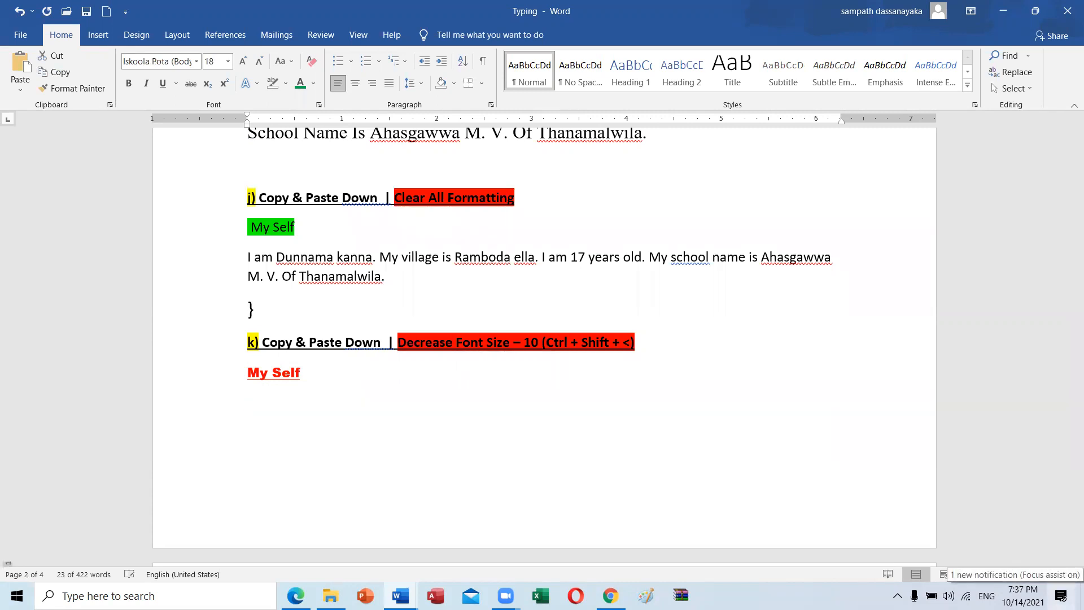
pyautogui.hotkey('ctrl', '[')
pyautogui.hotkey('ctrl', '[')
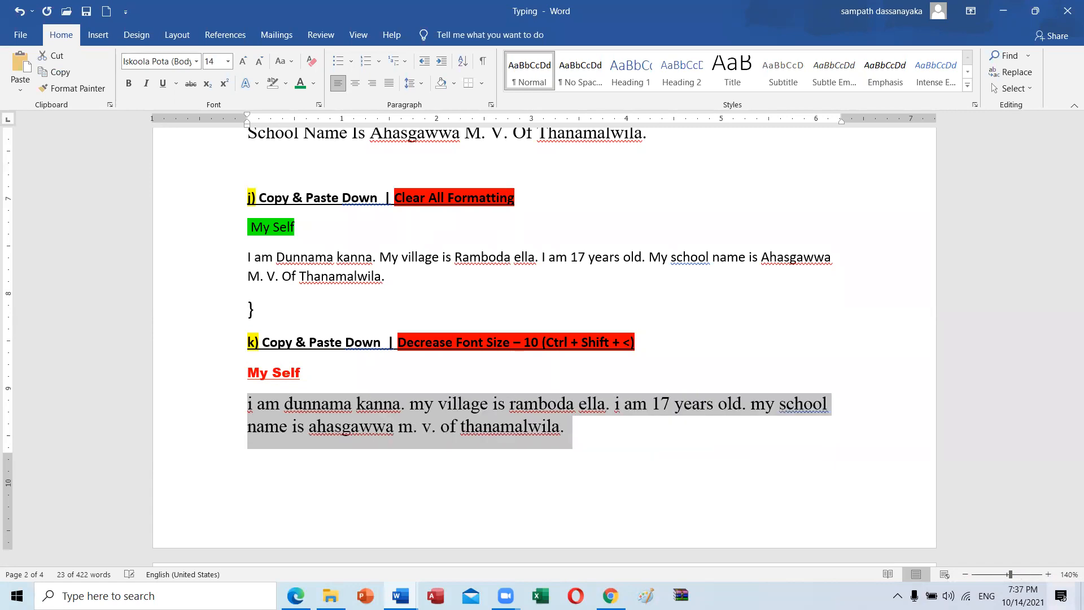
# - Set the document's paper size to A4 and deselect section k's paragraph
pyautogui.scroll(-2, 624, 429)
pyautogui.scroll(4, 624, 422)
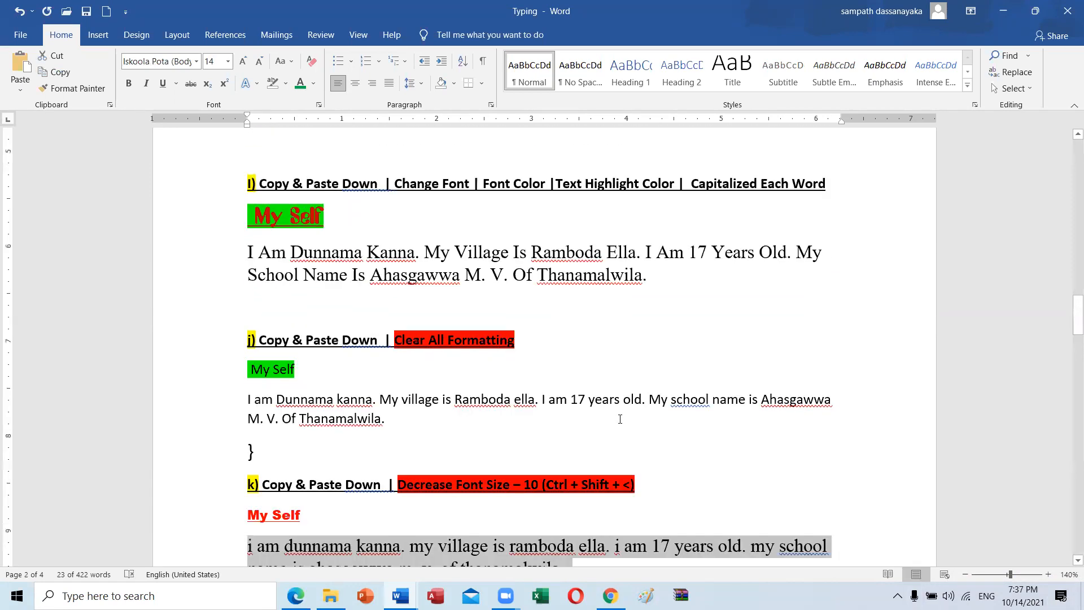
pyautogui.scroll(13, 697, 438)
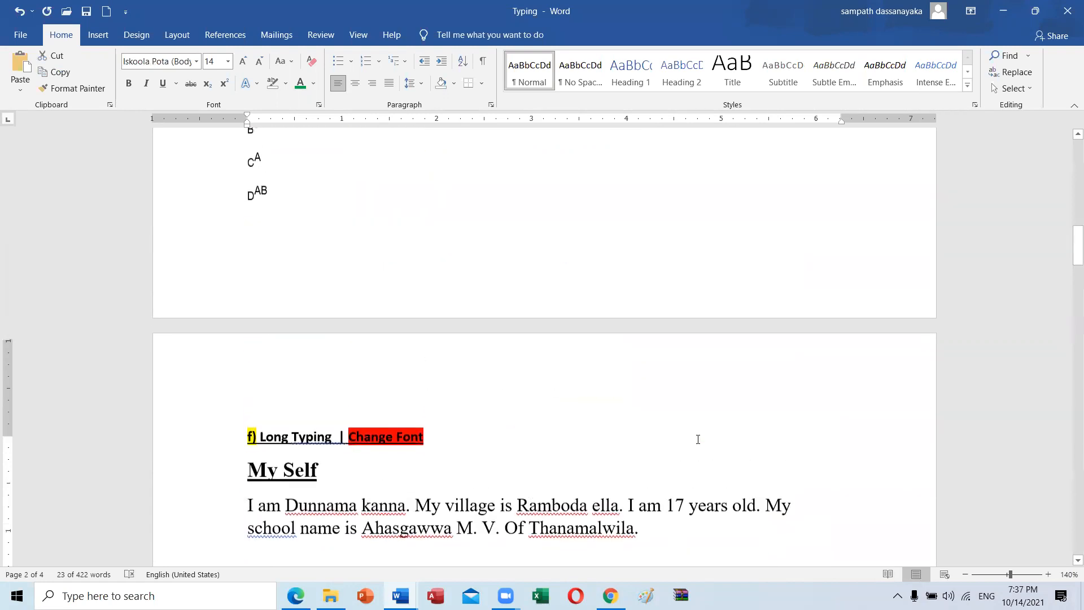
pyautogui.scroll(6, 698, 440)
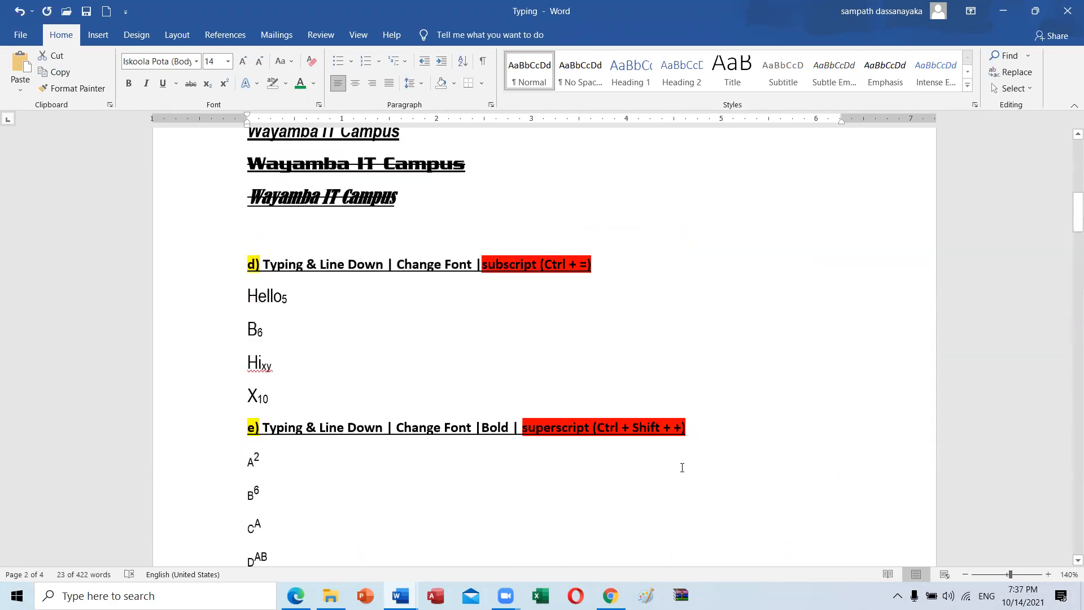
pyautogui.scroll(9, 700, 463)
pyautogui.scroll(-5, 636, 432)
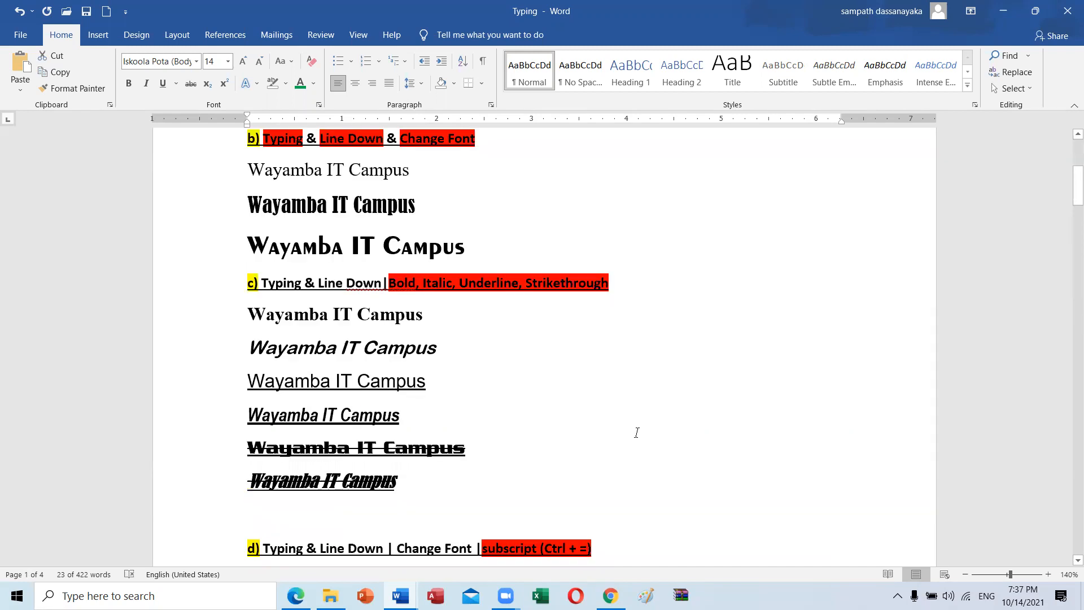
pyautogui.keyDown('ctrl'); pyautogui.scroll(-11, 636, 429); pyautogui.keyUp('ctrl')
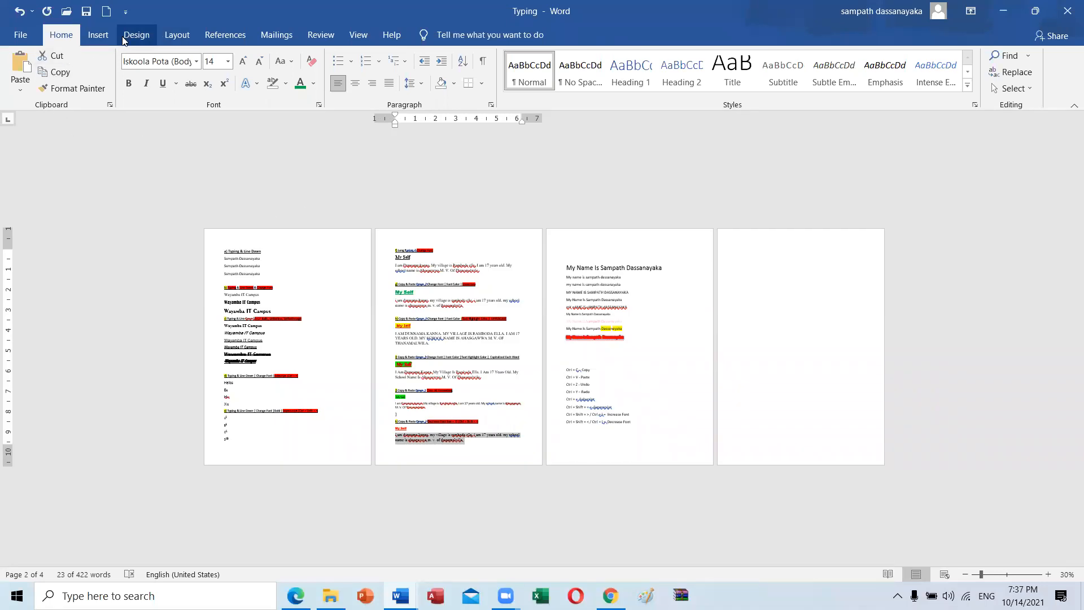
pyautogui.click(176, 35)
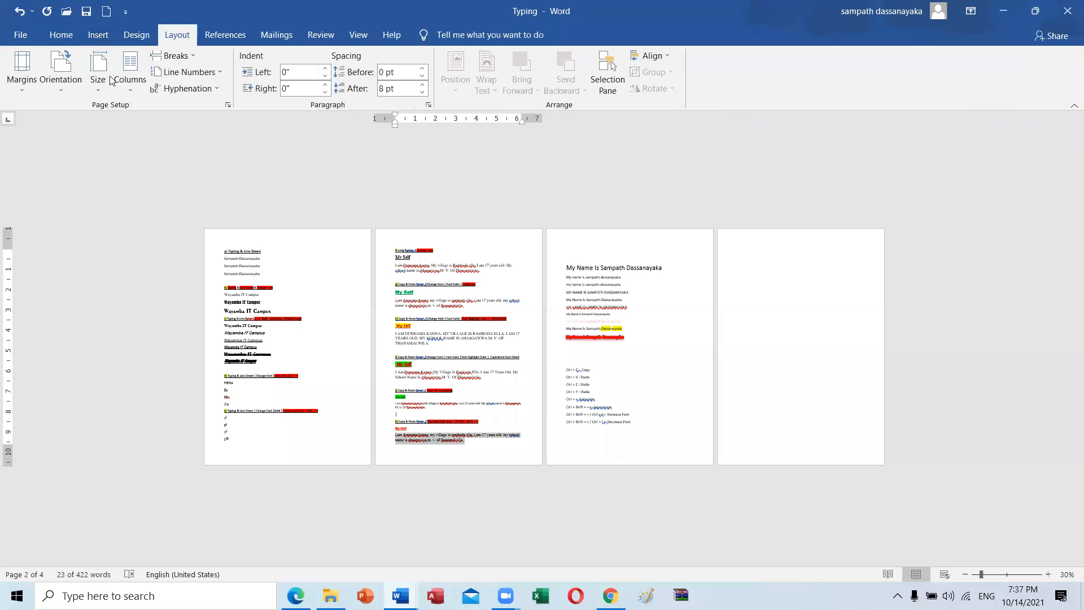
pyautogui.click(103, 81)
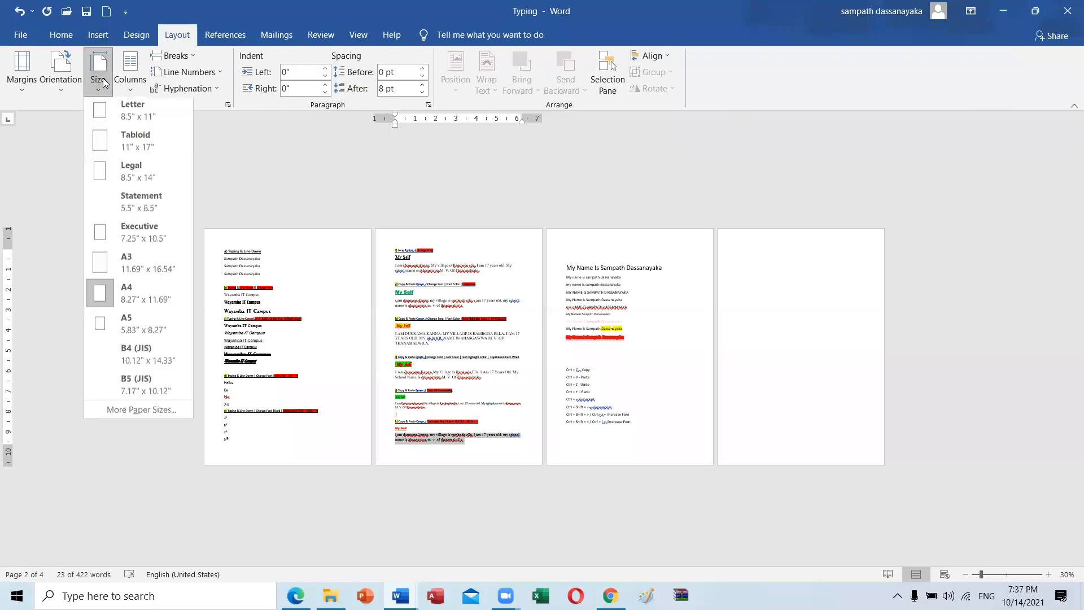
pyautogui.click(114, 305)
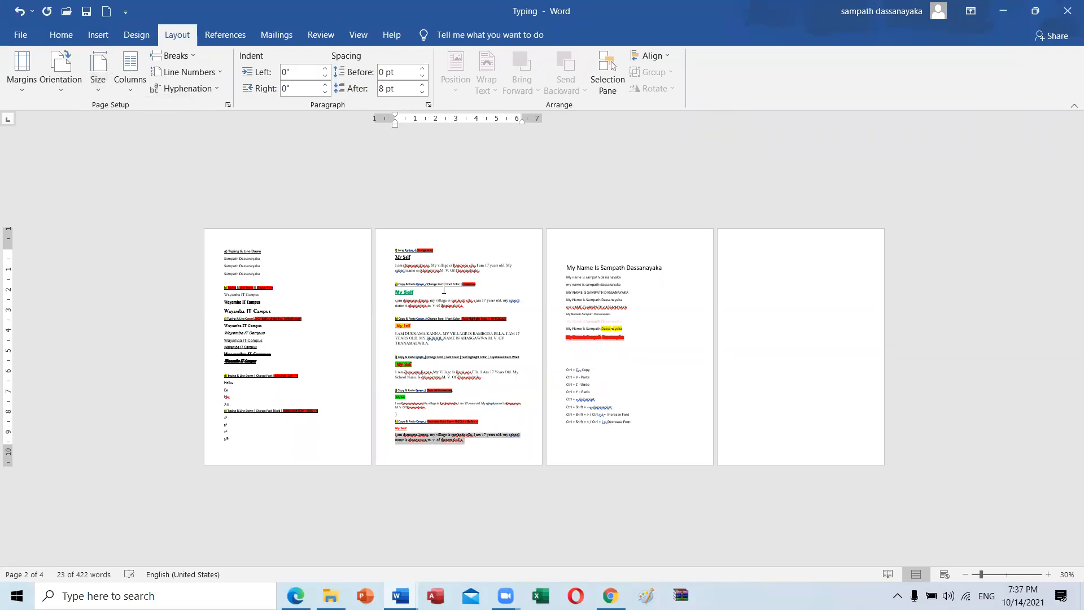
pyautogui.click(491, 449)
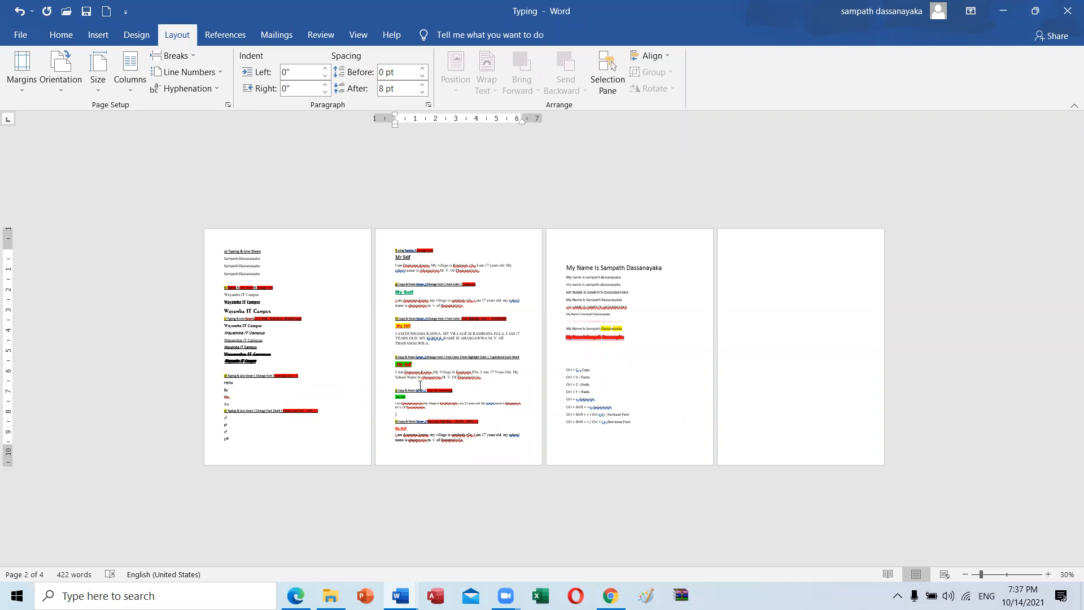
# - Check the spacing below section a's name lines at the start of the document
pyautogui.keyDown('ctrl'); pyautogui.scroll(1, 249, 281); pyautogui.keyUp('ctrl')
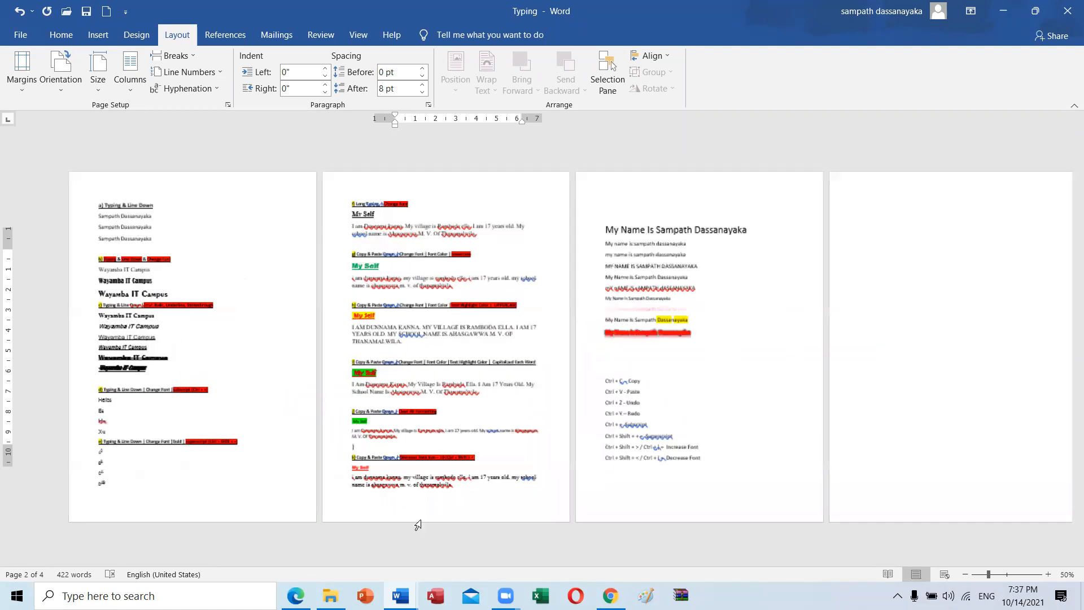
pyautogui.keyDown('ctrl'); pyautogui.scroll(2, 285, 467); pyautogui.keyUp('ctrl')
pyautogui.keyDown('ctrl'); pyautogui.scroll(4, 132, 336); pyautogui.keyUp('ctrl')
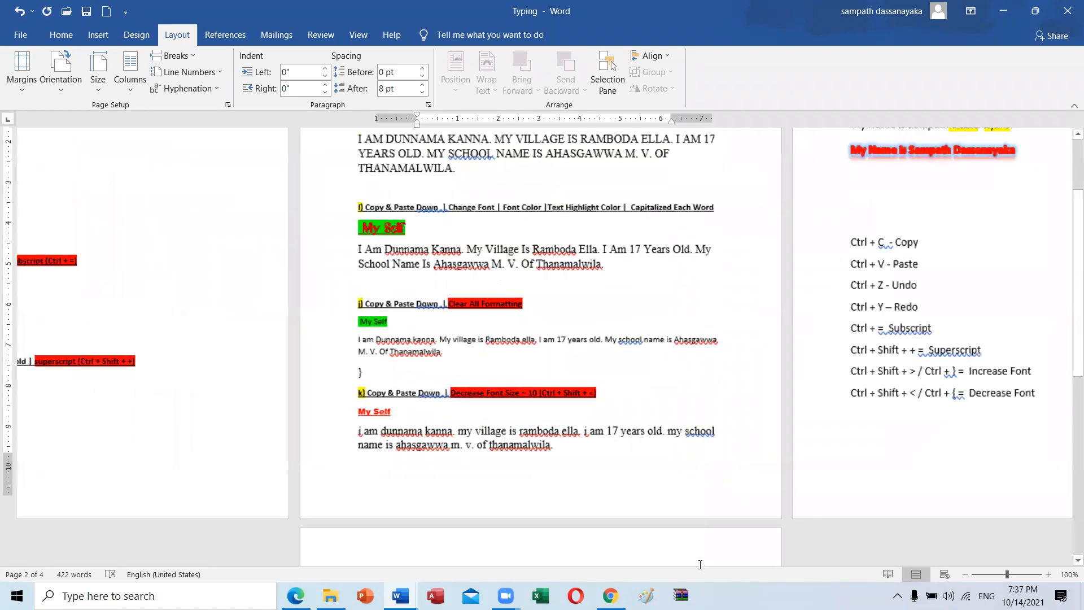
pyautogui.keyDown('ctrl'); pyautogui.scroll(4, 884, 574); pyautogui.keyUp('ctrl')
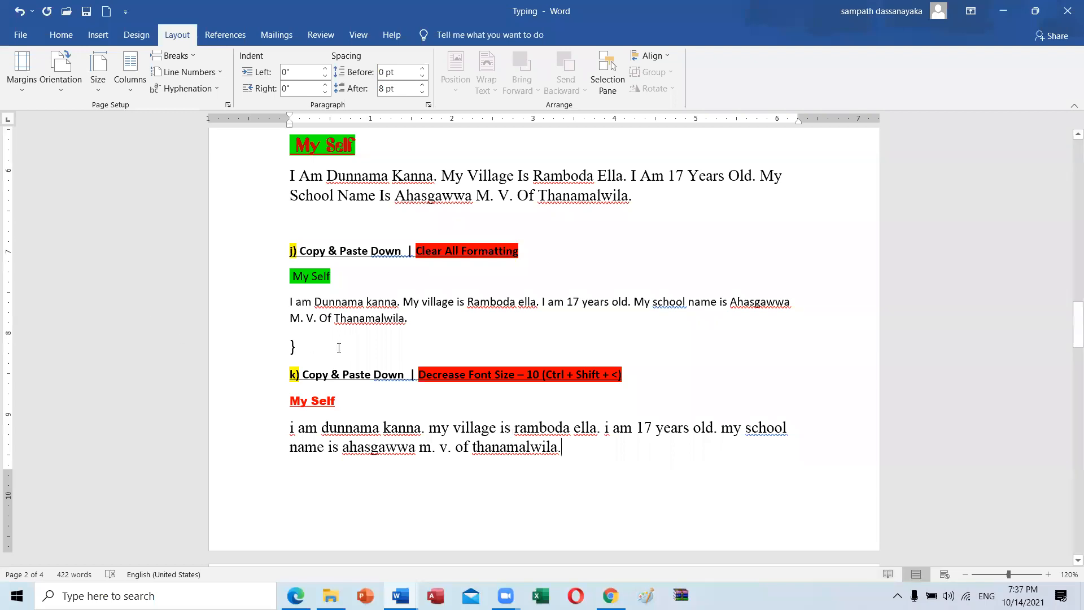
pyautogui.scroll(3, 346, 354)
pyautogui.keyDown('ctrl'); pyautogui.scroll(7, 357, 364); pyautogui.keyUp('ctrl')
pyautogui.scroll(15, 418, 367)
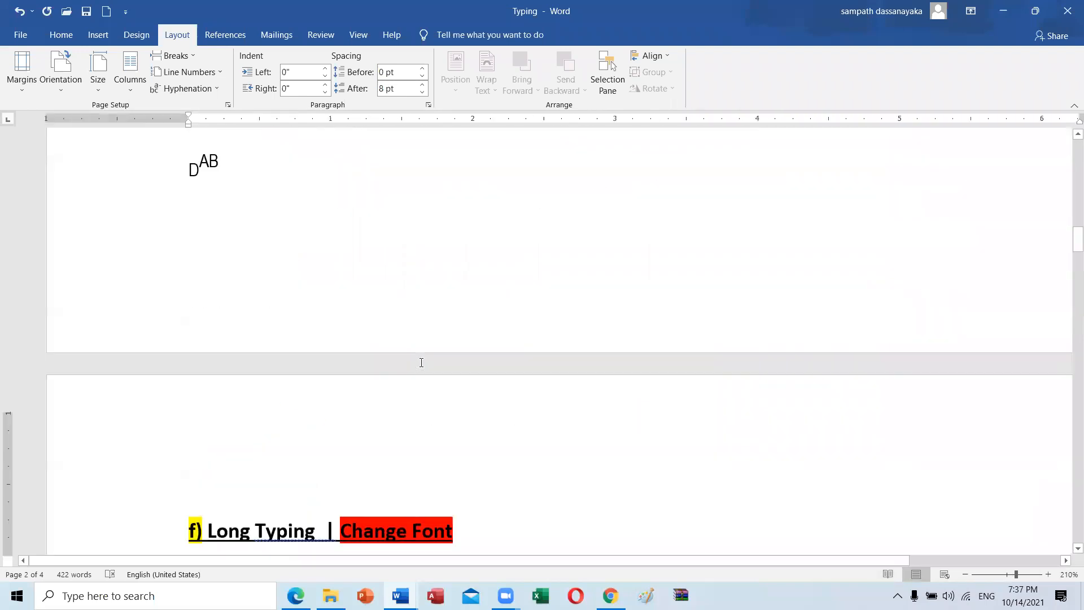
pyautogui.scroll(10, 418, 372)
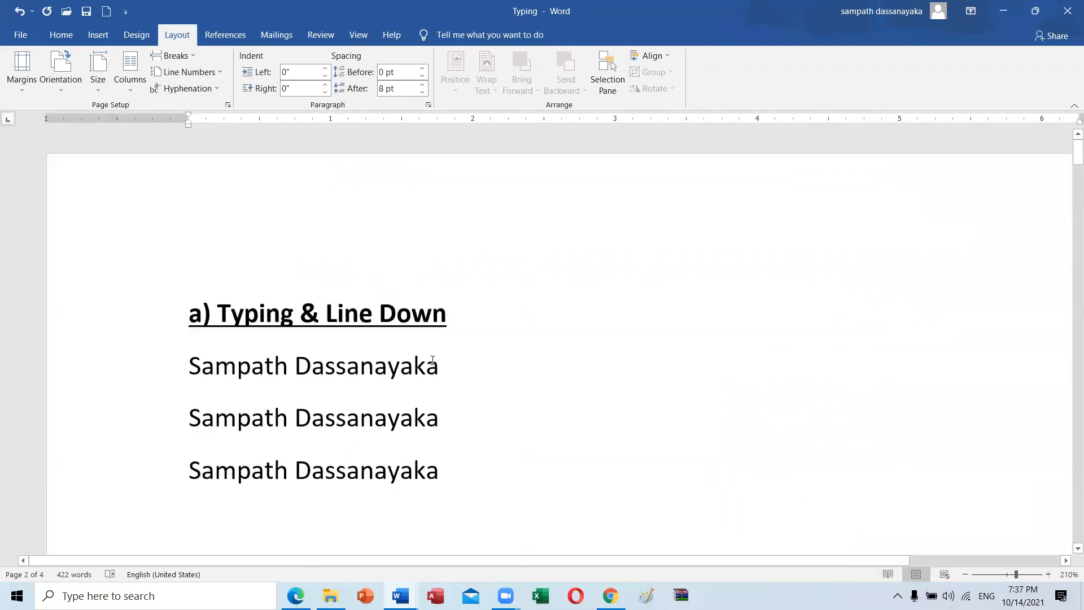
pyautogui.scroll(-3, 457, 371)
pyautogui.click(214, 381)
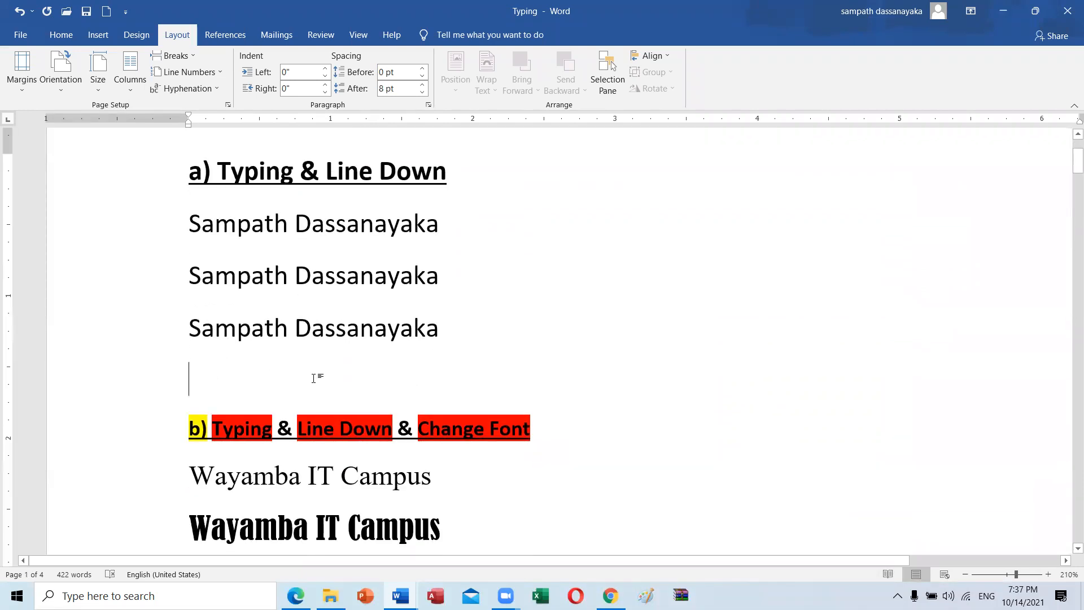
# - Insert a blank line between the X10 subscript line and the section e heading
pyautogui.scroll(-4, 240, 333)
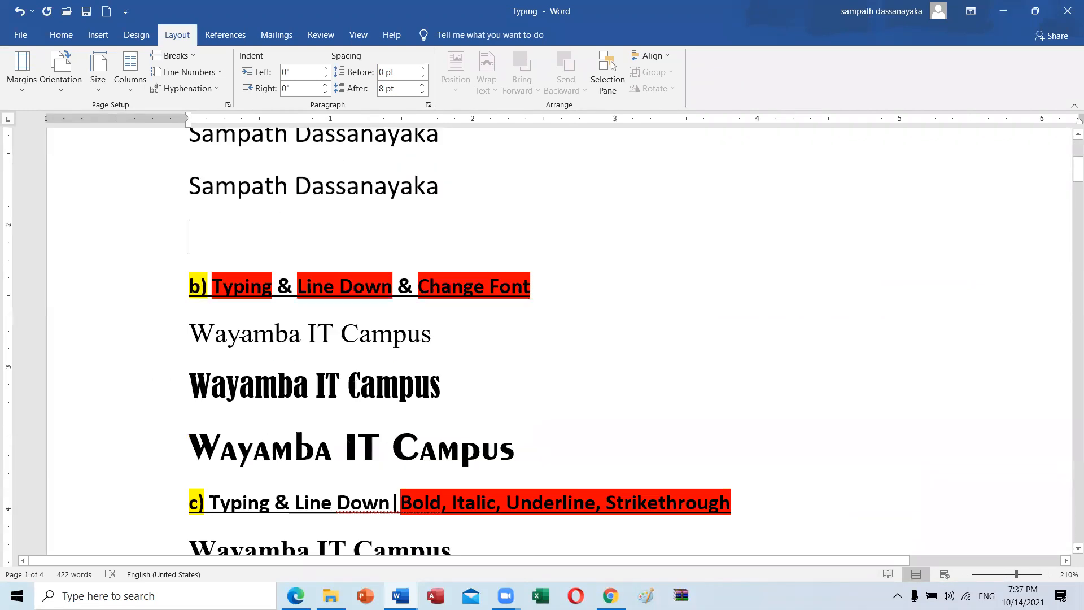
pyautogui.scroll(-8, 241, 329)
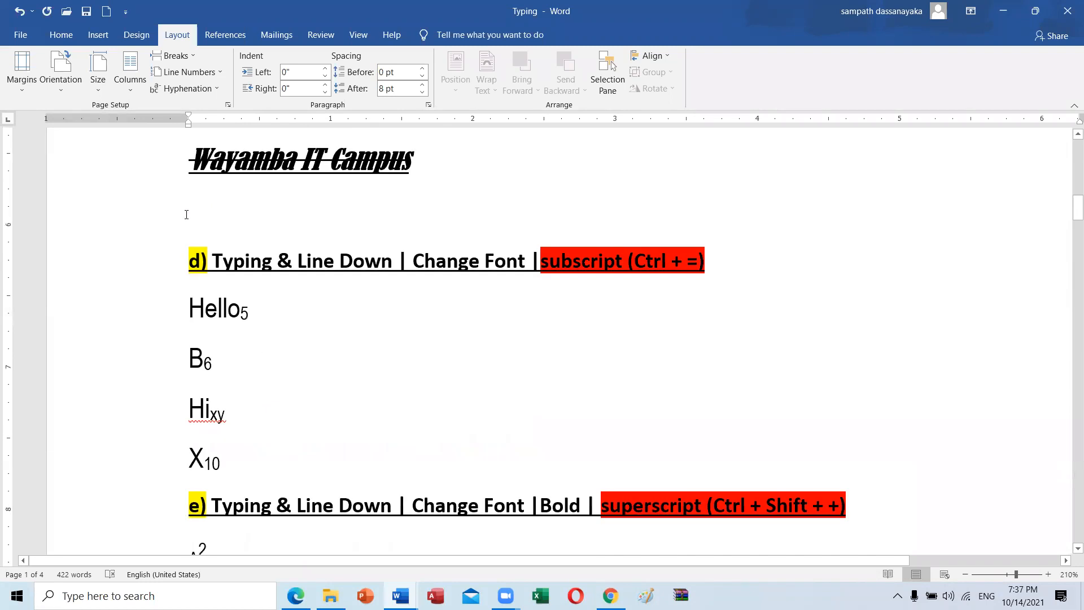
pyautogui.scroll(-3, 256, 305)
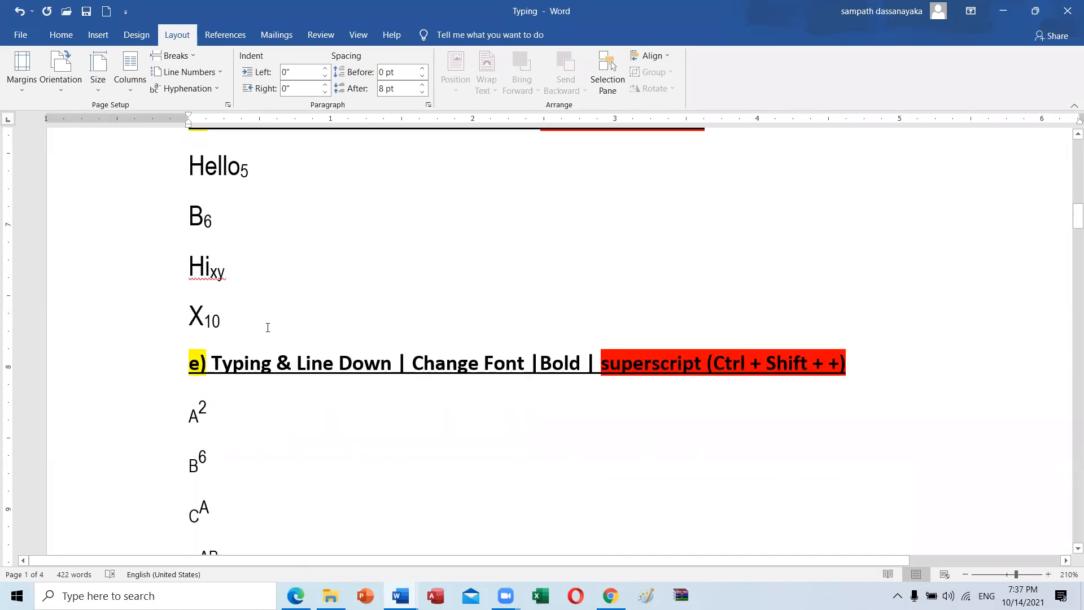
pyautogui.scroll(3, 268, 328)
pyautogui.scroll(-3, 265, 324)
pyautogui.press('Return')
# - Examine how section e's superscript lines are divided across the break between pages 1 and 2
pyautogui.scroll(-8, 220, 395)
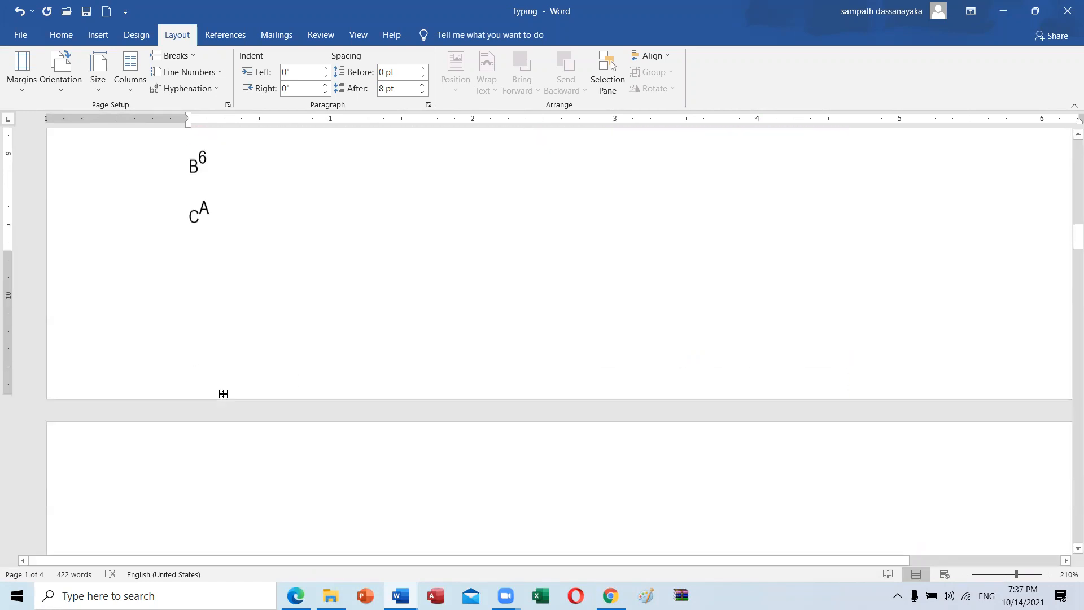
pyautogui.scroll(-8, 226, 307)
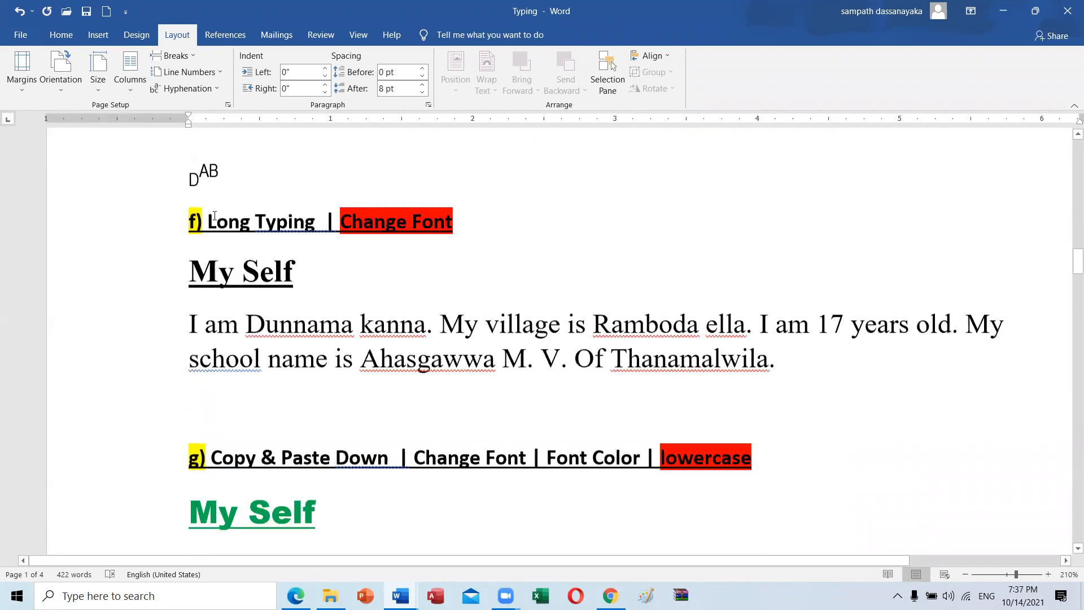
pyautogui.scroll(3, 228, 299)
pyautogui.click(228, 299)
pyautogui.scroll(1, 228, 299)
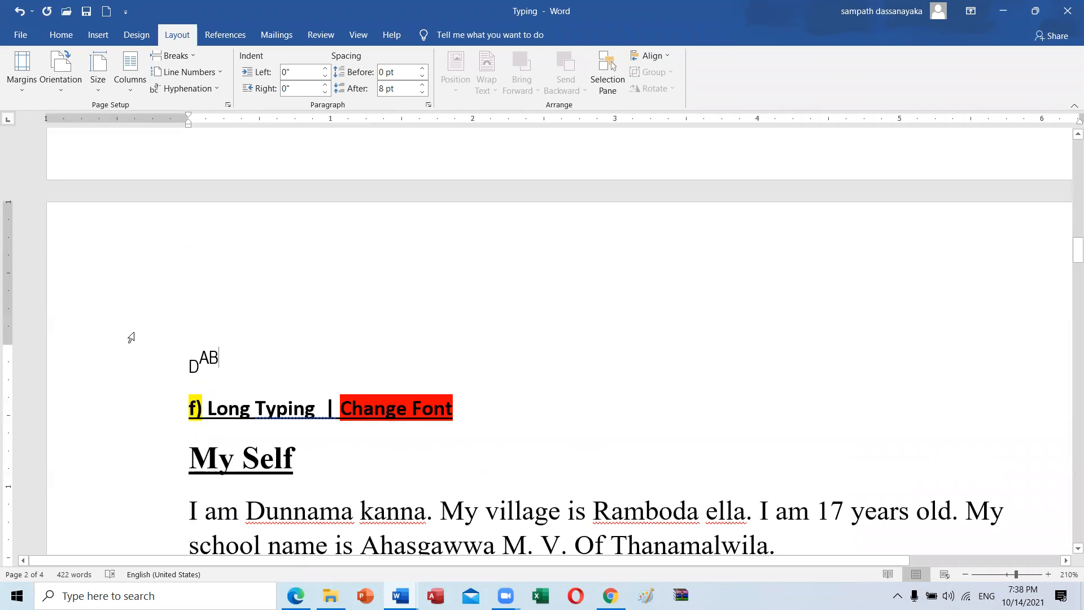
pyautogui.scroll(-6, 132, 337)
pyautogui.scroll(4, 175, 279)
pyautogui.scroll(7, 220, 351)
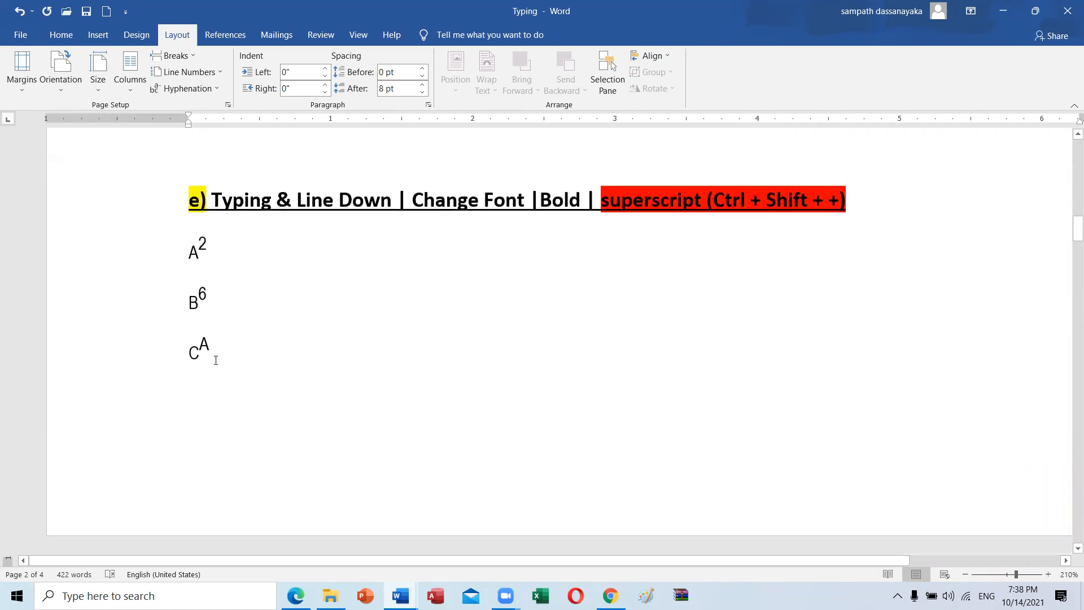
pyautogui.moveTo(189, 348); pyautogui.dragTo(220, 405)
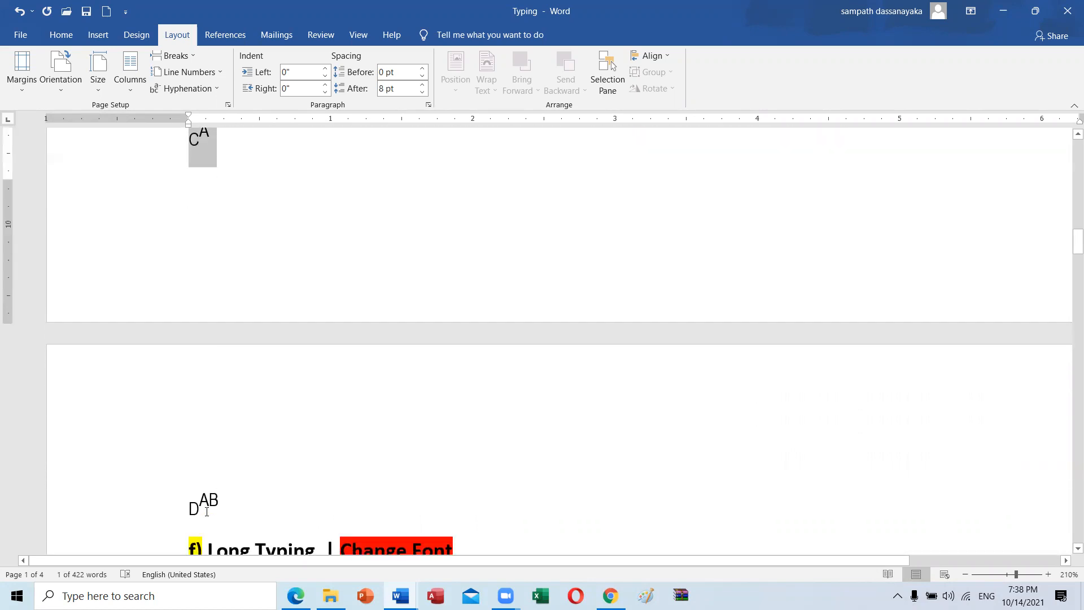
pyautogui.click(207, 513)
# - Try reducing the bottom page margin so that the D with superscript AB line fits on page 1
pyautogui.click(225, 231)
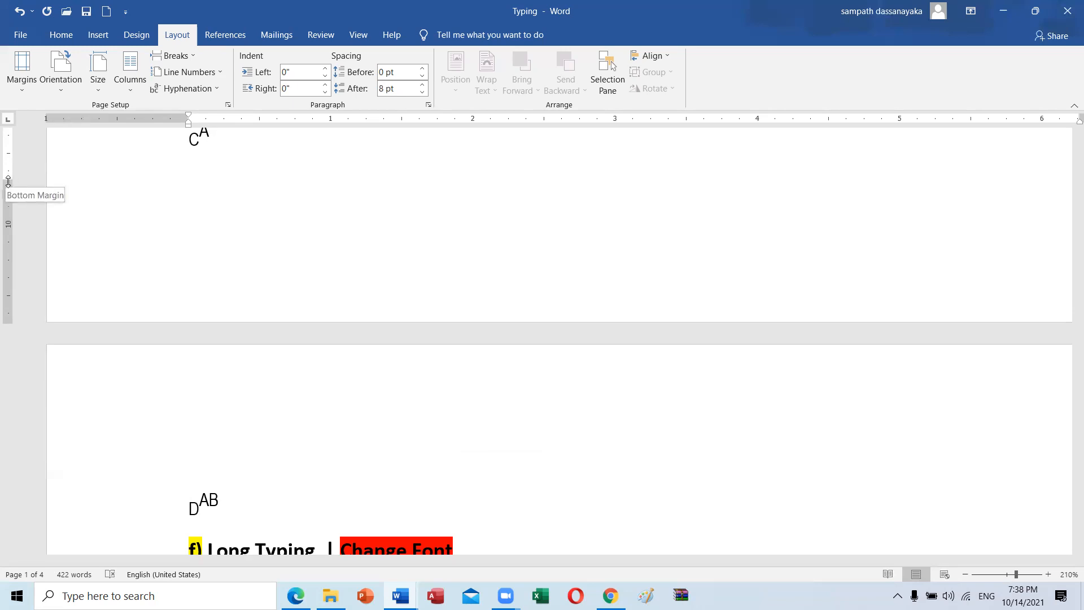
pyautogui.moveTo(8, 181); pyautogui.dragTo(6, 203)
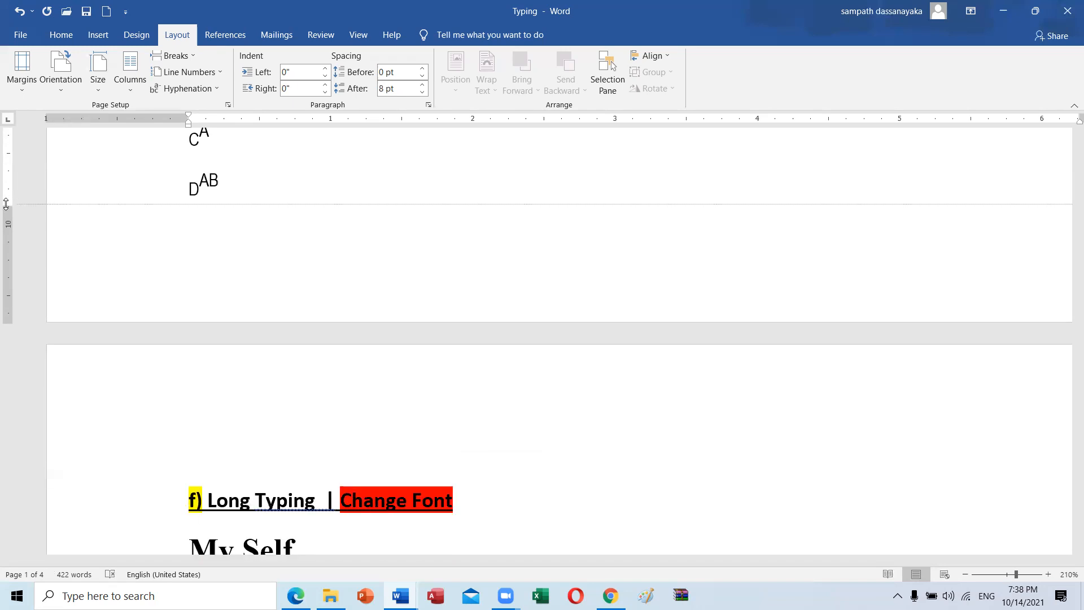
pyautogui.moveTo(6, 203); pyautogui.dragTo(6, 205)
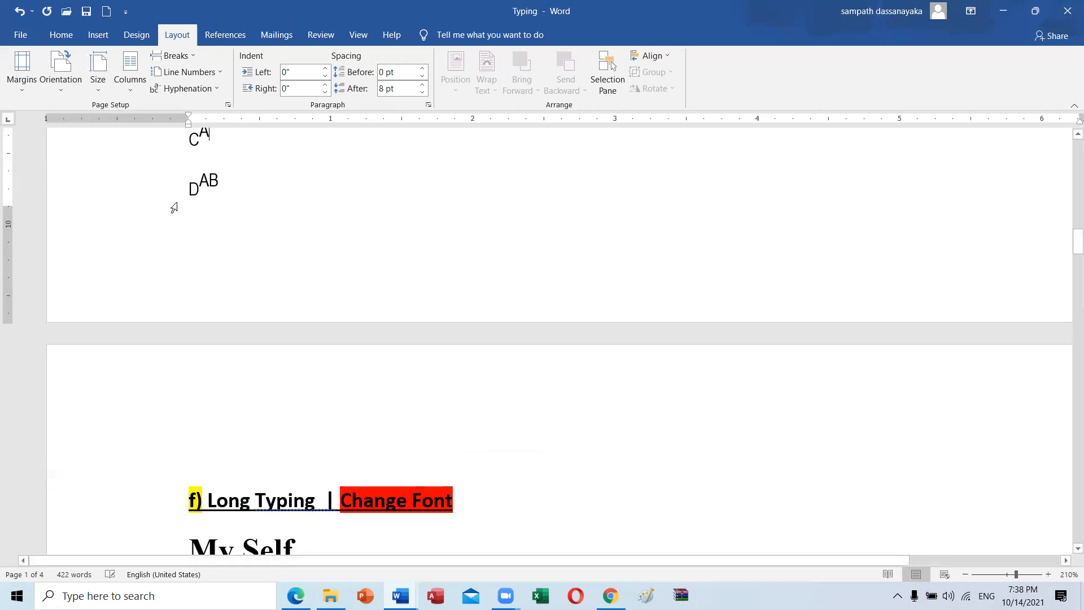
pyautogui.scroll(-3, 187, 297)
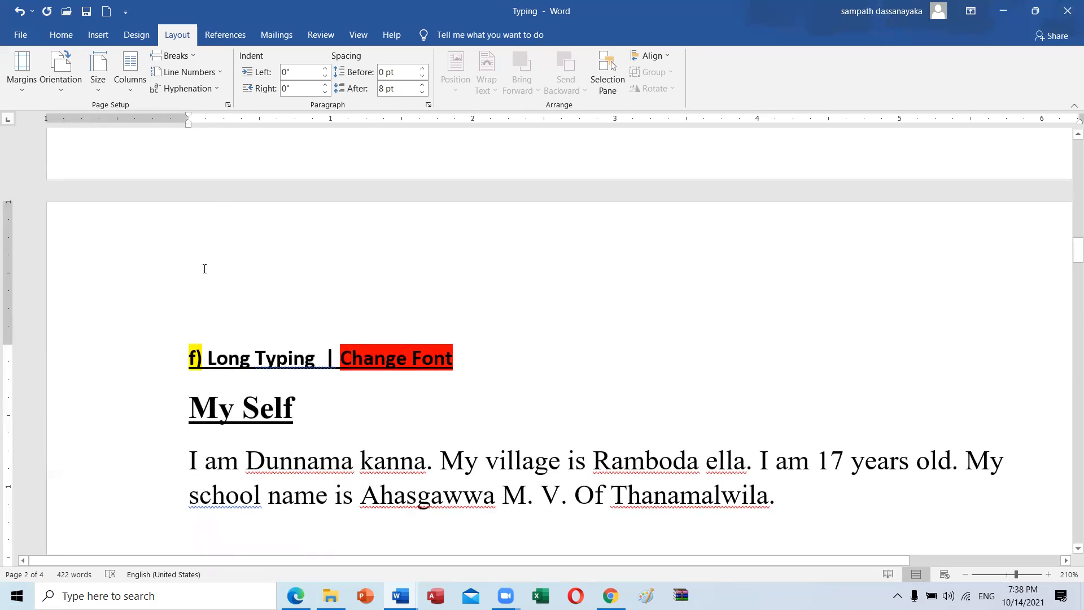
# - Reduce the bottom page margin by one line's height to bring section e's last superscript line back below the C line
pyautogui.scroll(4, 208, 232)
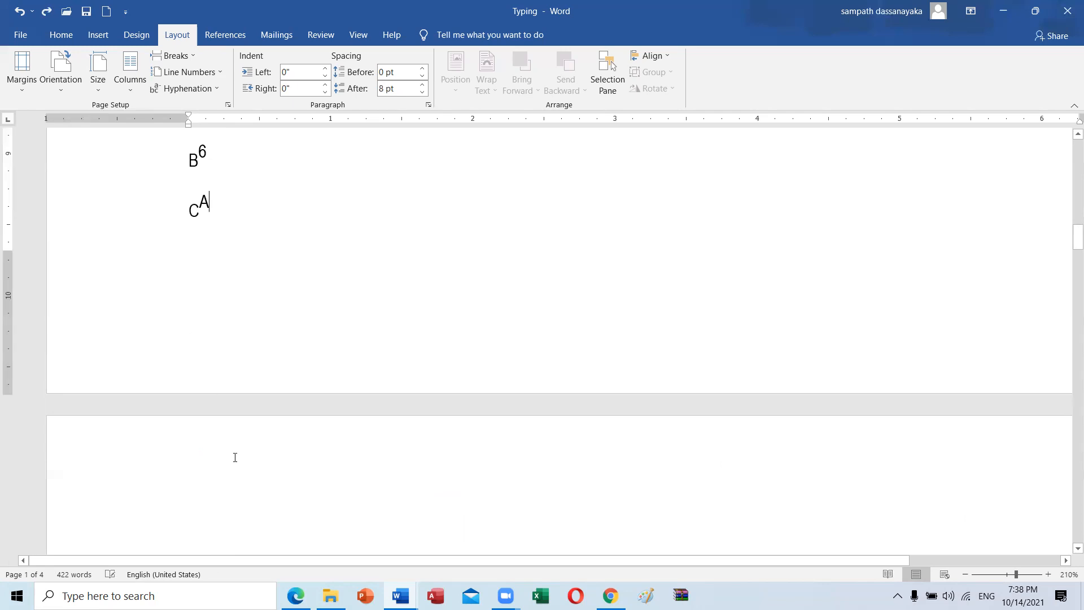
pyautogui.scroll(-3, 235, 455)
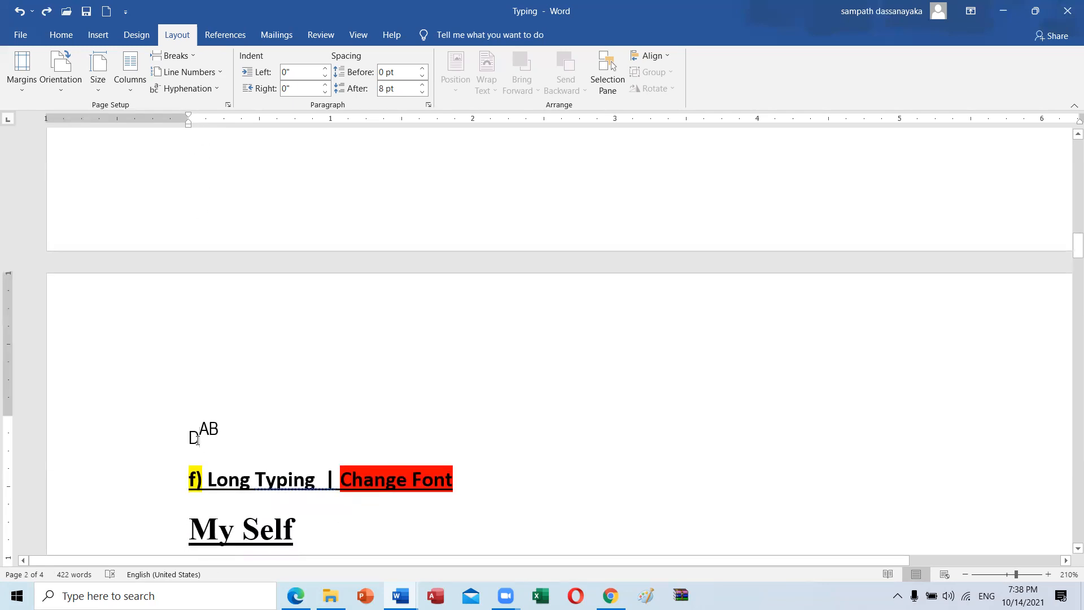
pyautogui.scroll(3, 198, 181)
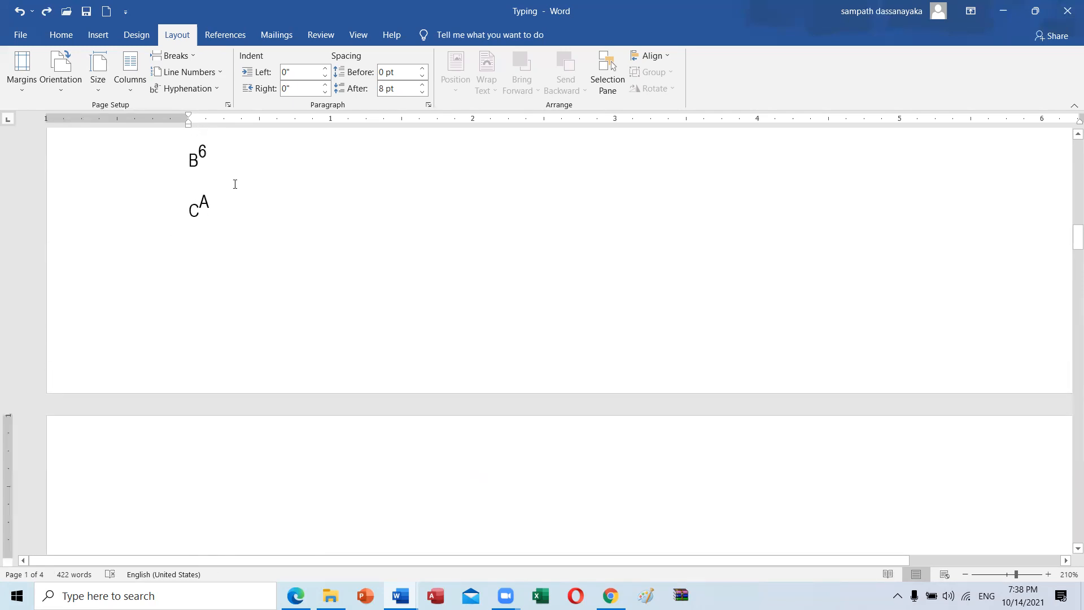
pyautogui.click(235, 184)
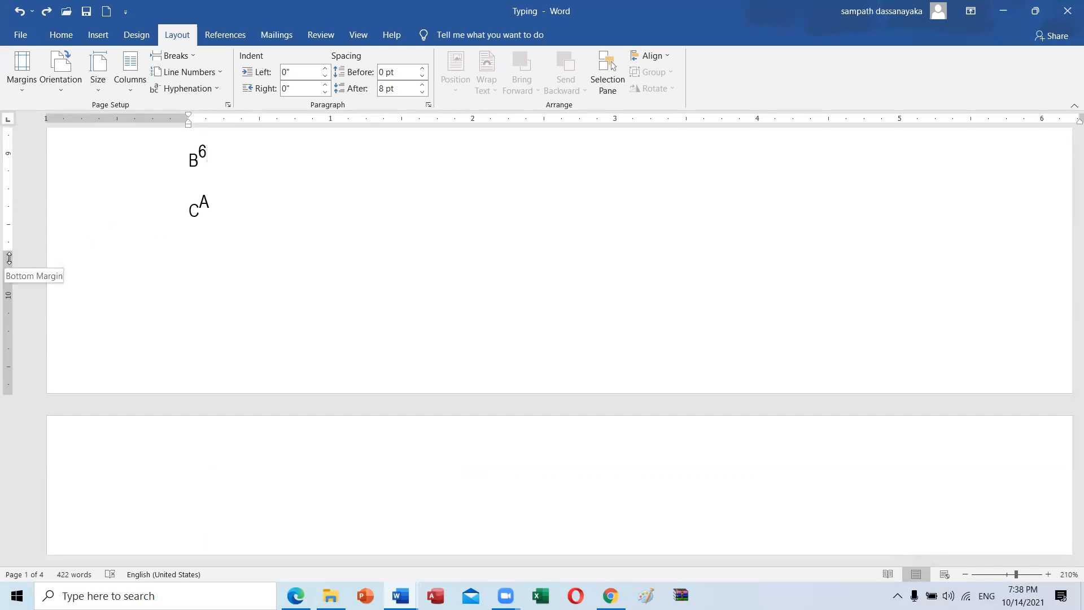
pyautogui.moveTo(8, 250); pyautogui.dragTo(9, 275)
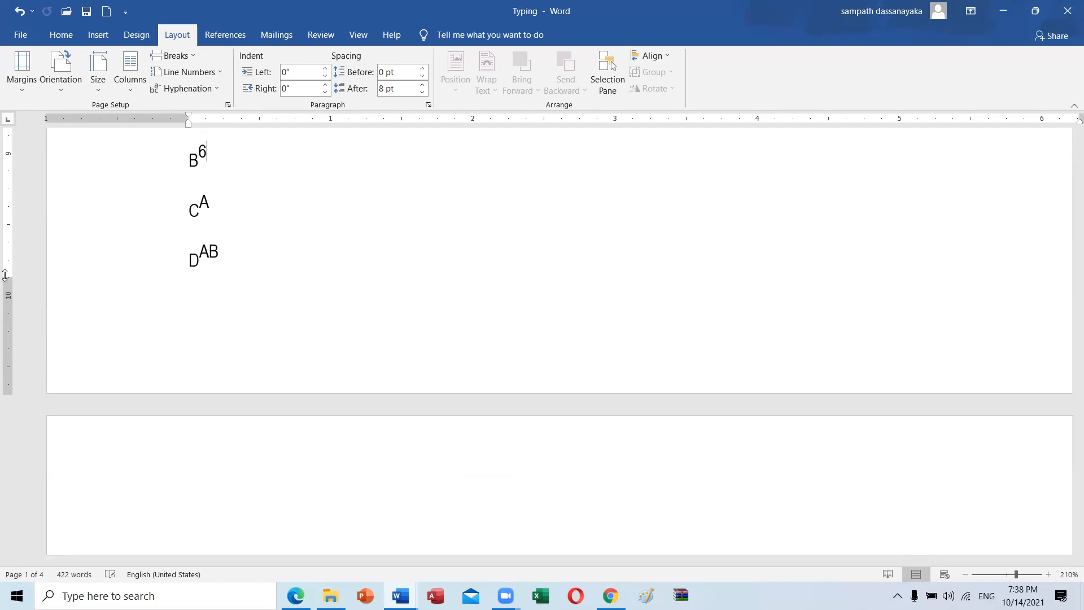
# - Review sections f to j on page 2, checking the spacing between each paragraph and the next section heading
pyautogui.scroll(-4, 239, 274)
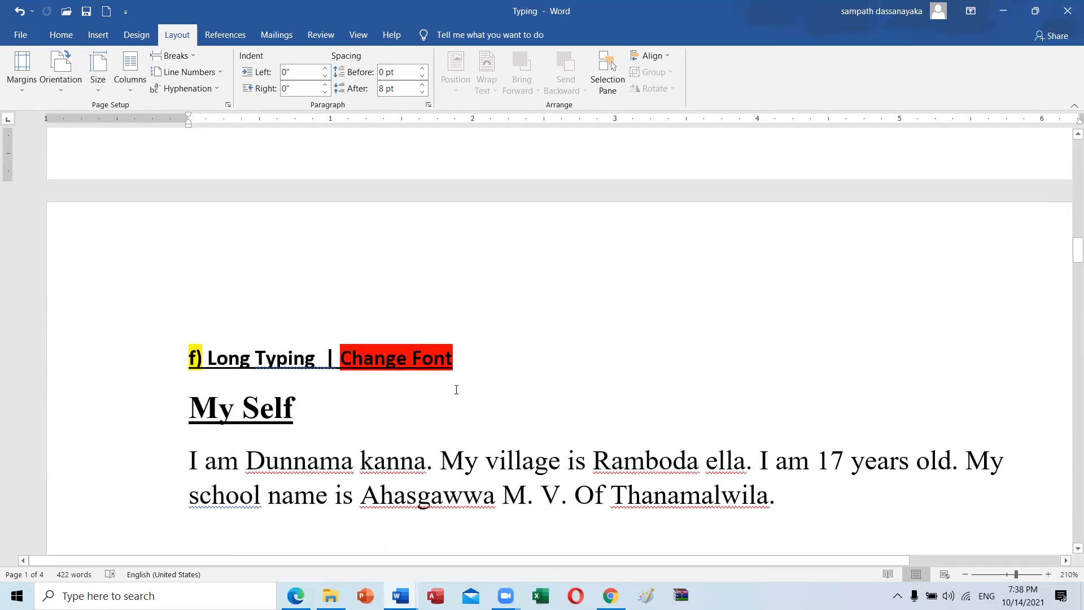
pyautogui.scroll(-5, 456, 398)
pyautogui.scroll(2, 277, 363)
pyautogui.click(295, 345)
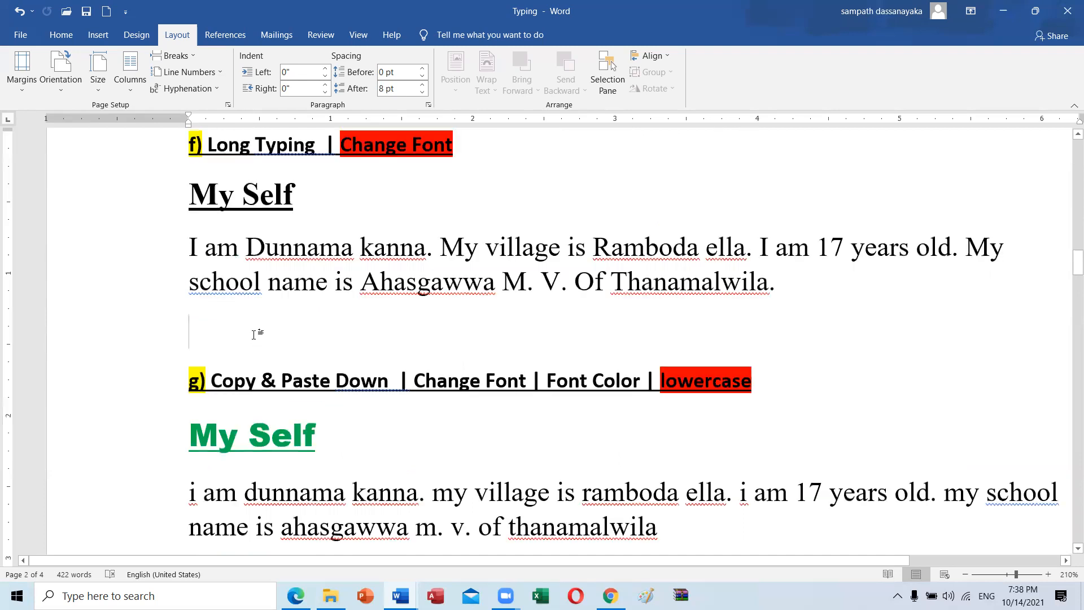
pyautogui.scroll(-4, 223, 367)
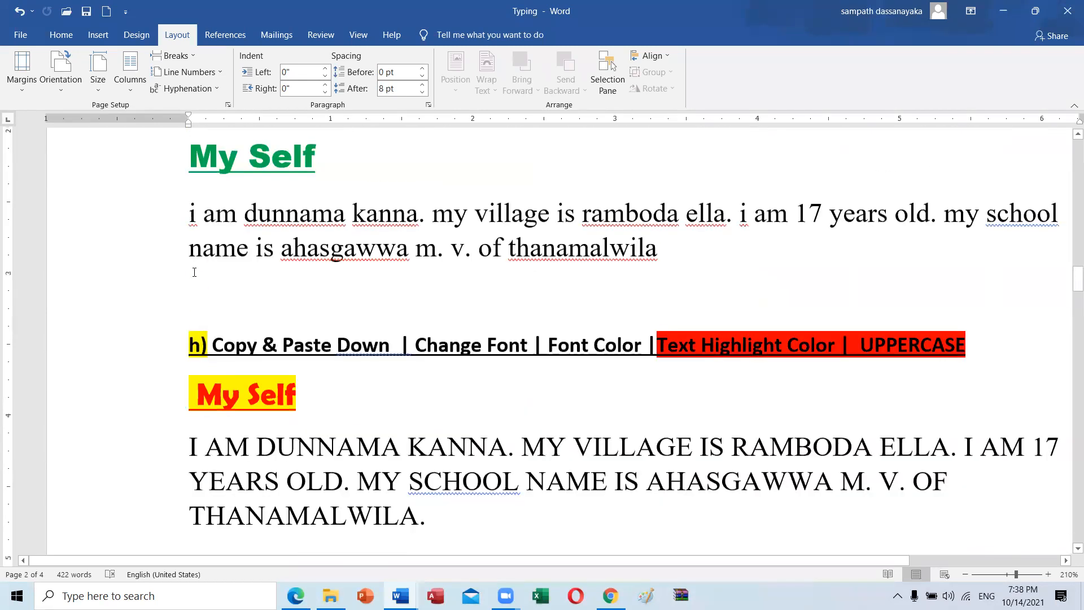
pyautogui.click(195, 289)
pyautogui.scroll(-3, 195, 289)
pyautogui.click(207, 340)
pyautogui.scroll(-2, 208, 338)
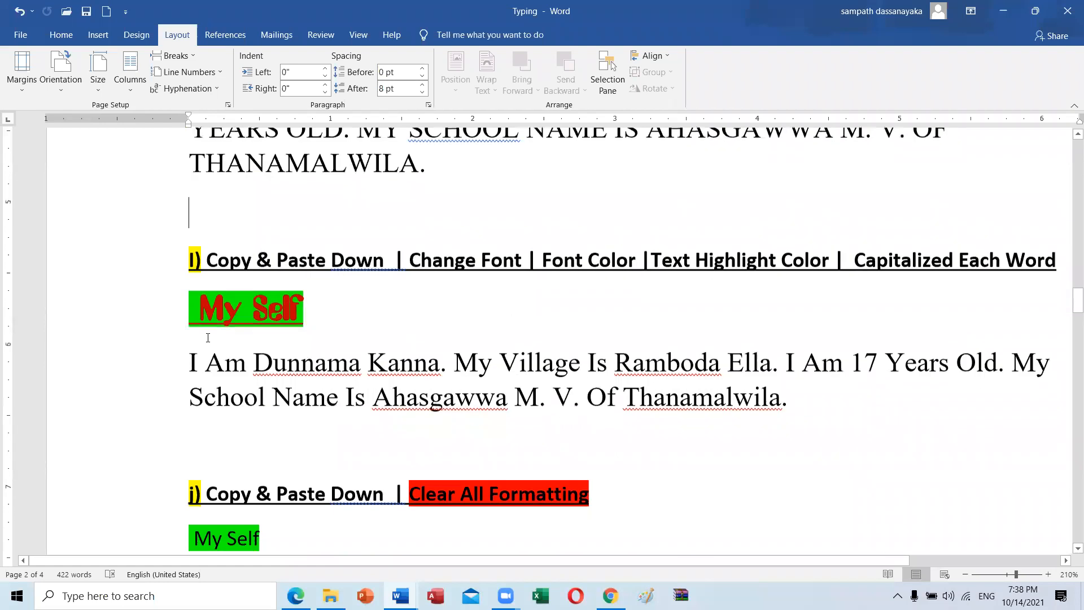
pyautogui.click(215, 402)
pyautogui.scroll(-2, 194, 384)
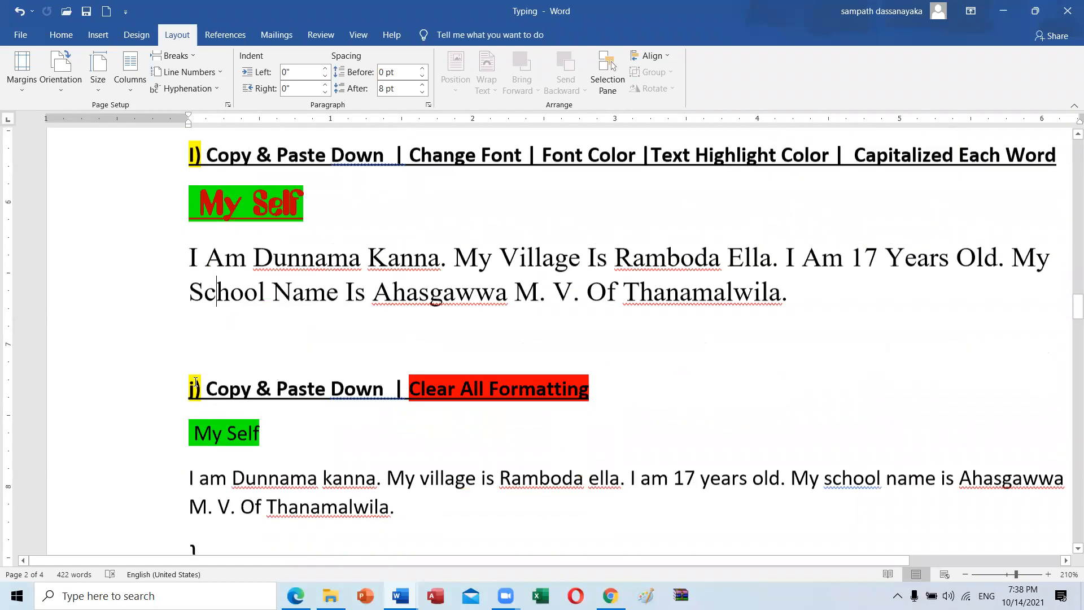
pyautogui.scroll(-4, 195, 382)
# - Undo the stray closing brace on the line between section j's paragraph and the section k heading
pyautogui.click(215, 302)
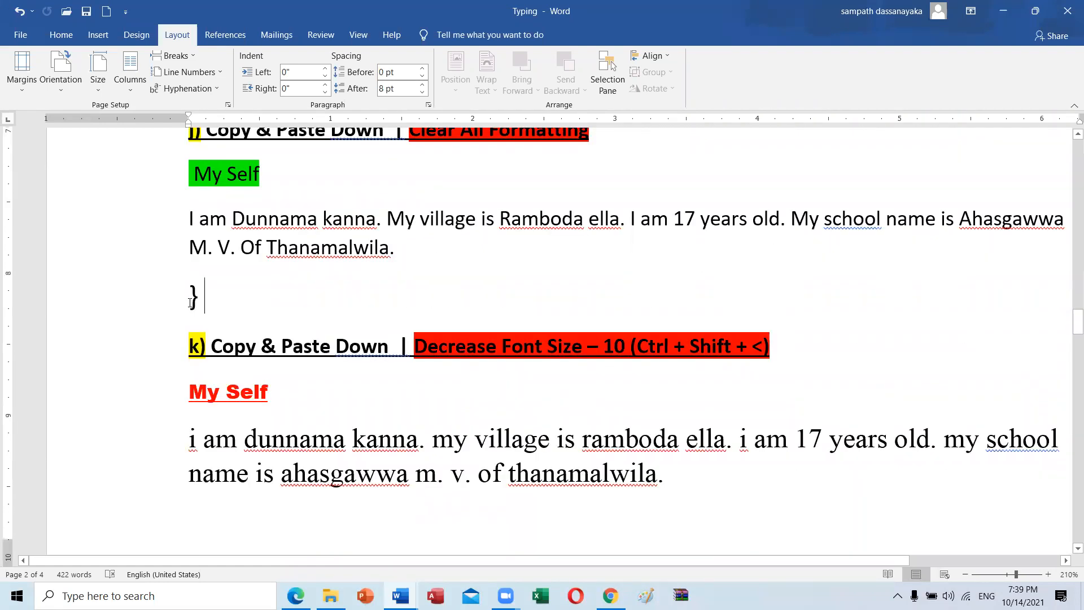
pyautogui.hotkey('ctrl', 'z')
pyautogui.hotkey('ctrl', 'z')
# - Examine the end of section k and the overall layout of the document's pages side by side at 60% zoom
pyautogui.scroll(1, 350, 240)
pyautogui.scroll(-8, 321, 294)
pyautogui.scroll(3, 80, 329)
pyautogui.keyDown('ctrl'); pyautogui.scroll(-2, 292, 345); pyautogui.keyUp('ctrl')
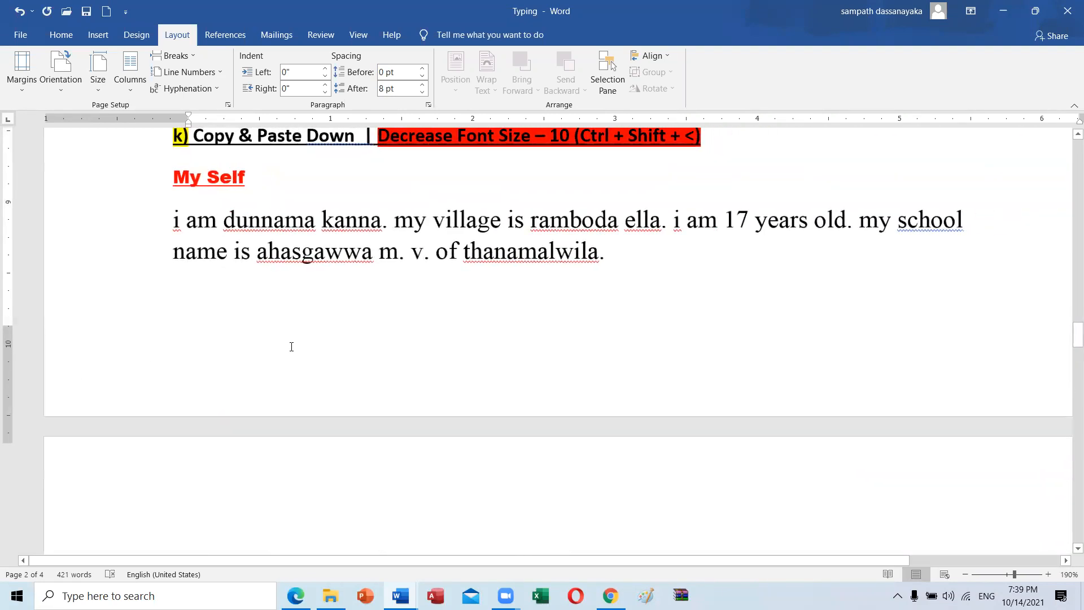
pyautogui.keyDown('ctrl'); pyautogui.scroll(-12, 291, 346); pyautogui.keyUp('ctrl')
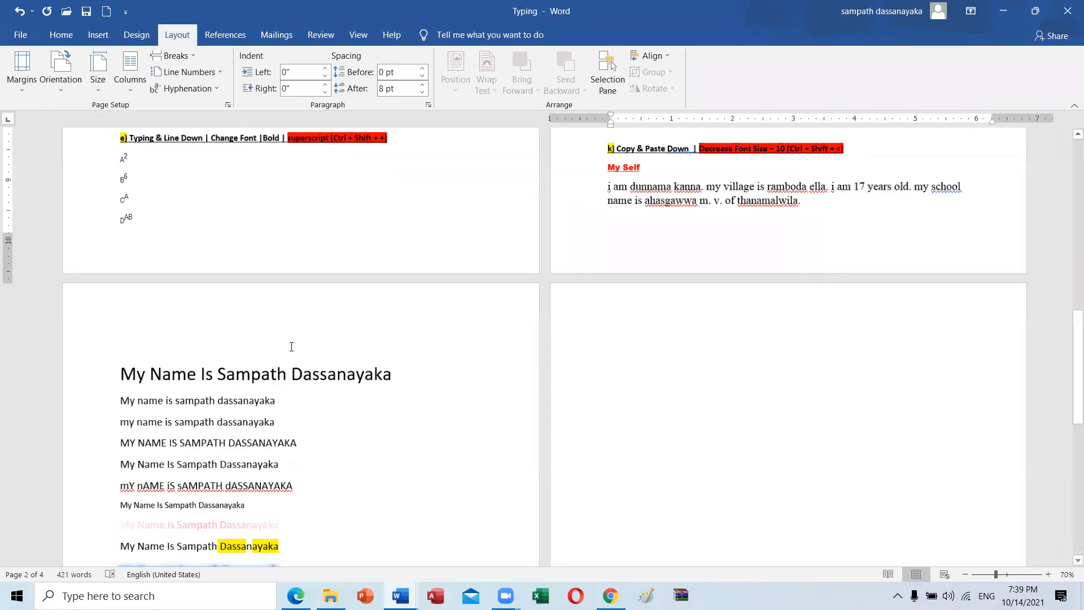
pyautogui.keyDown('ctrl'); pyautogui.scroll(-1, 292, 346); pyautogui.keyUp('ctrl')
pyautogui.scroll(5, 339, 284)
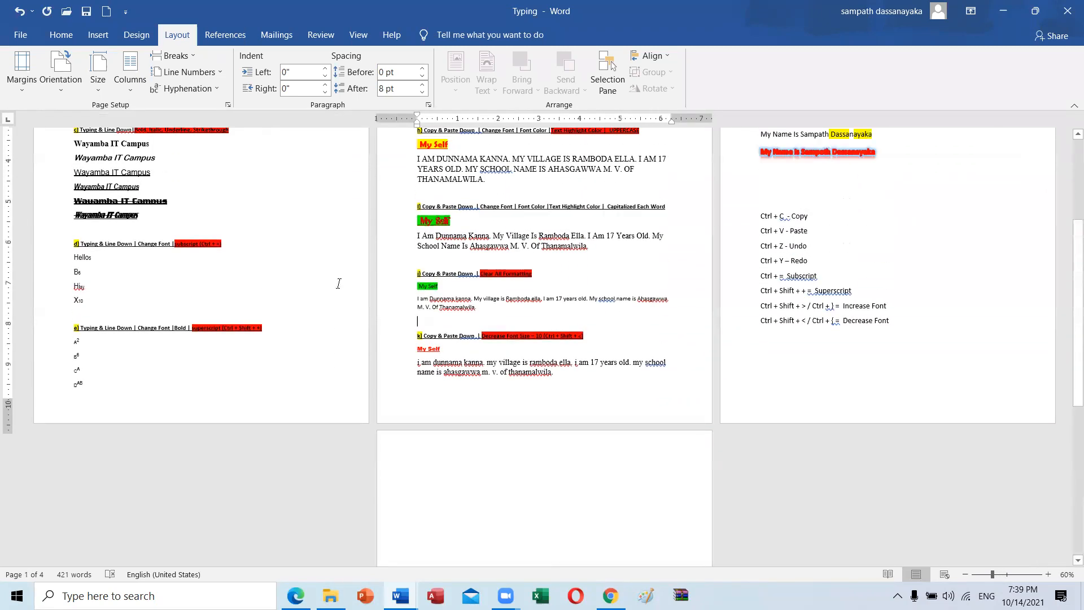
pyautogui.scroll(4, 339, 284)
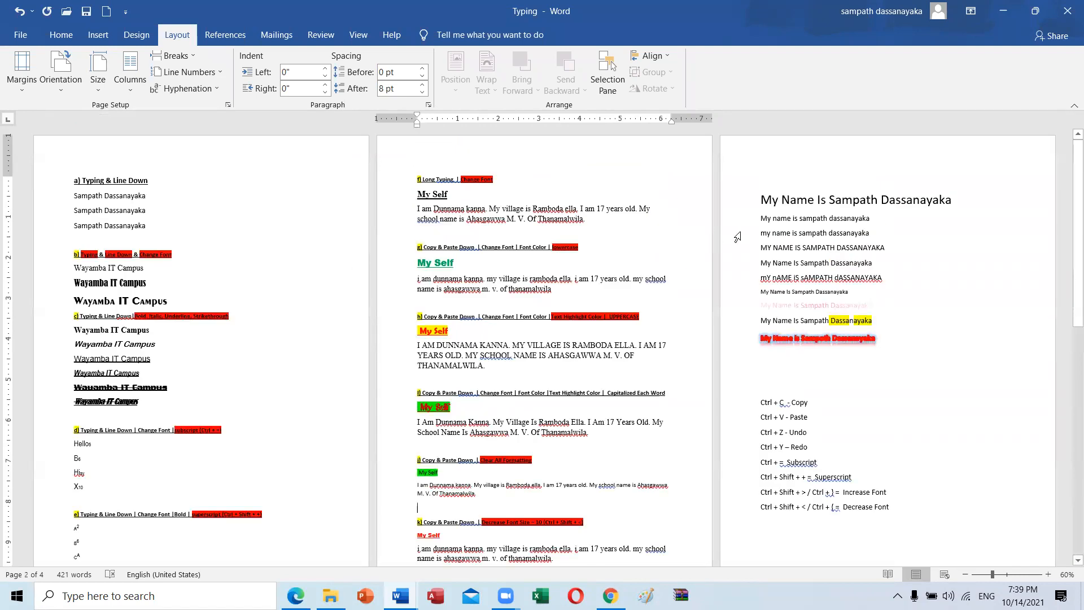
# - Examine the name samples and the keyboard shortcut list on page 3 up close and against the other pages
pyautogui.moveTo(762, 201); pyautogui.dragTo(926, 505)
pyautogui.scroll(-1, 908, 445)
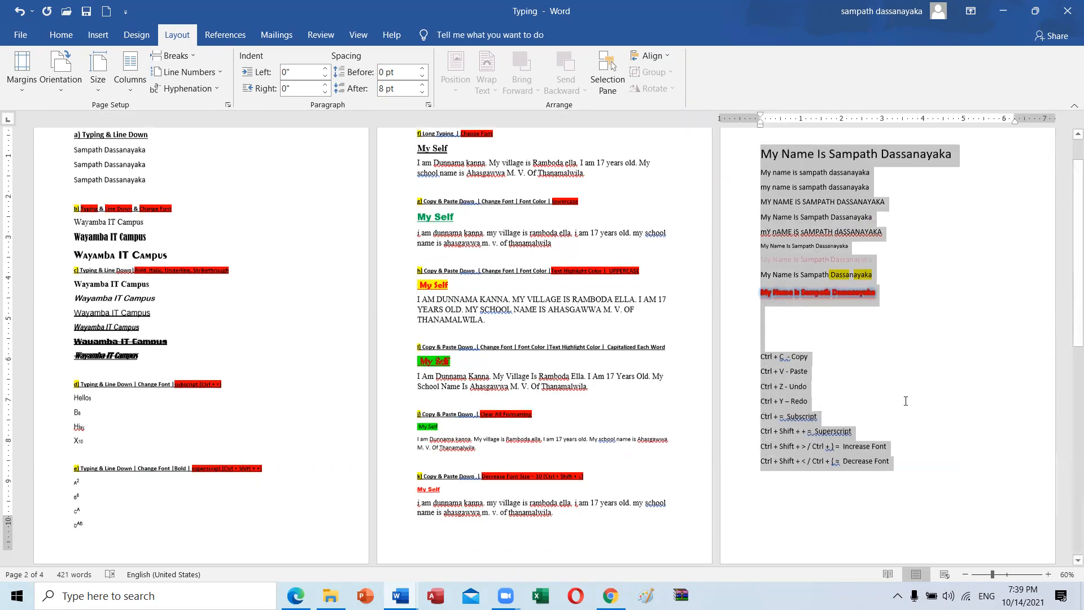
pyautogui.scroll(-4, 902, 403)
pyautogui.scroll(3, 900, 403)
pyautogui.click(794, 451)
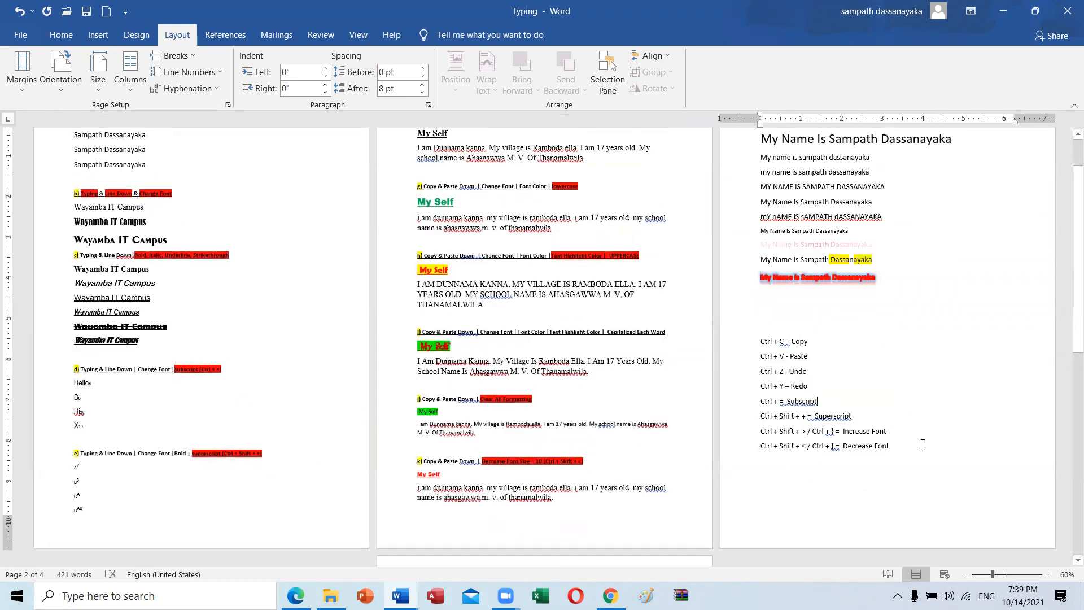
pyautogui.keyDown('ctrl'); pyautogui.scroll(4, 793, 452); pyautogui.keyUp('ctrl')
pyautogui.keyDown('ctrl'); pyautogui.scroll(7, 841, 484); pyautogui.keyUp('ctrl')
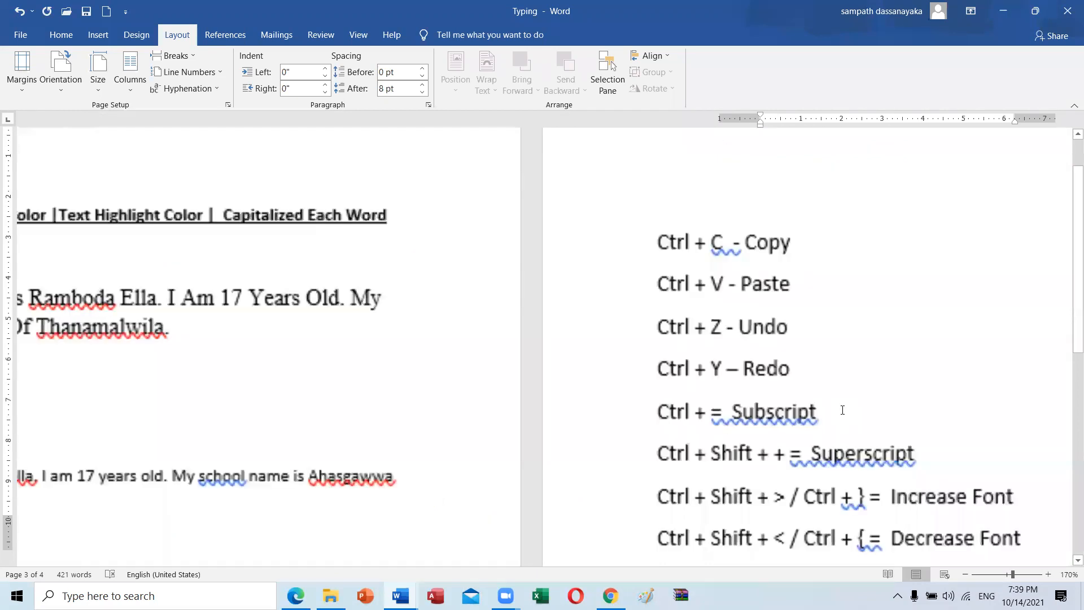
pyautogui.keyDown('ctrl'); pyautogui.scroll(3, 187, 360); pyautogui.keyUp('ctrl')
pyautogui.scroll(-3, 172, 354)
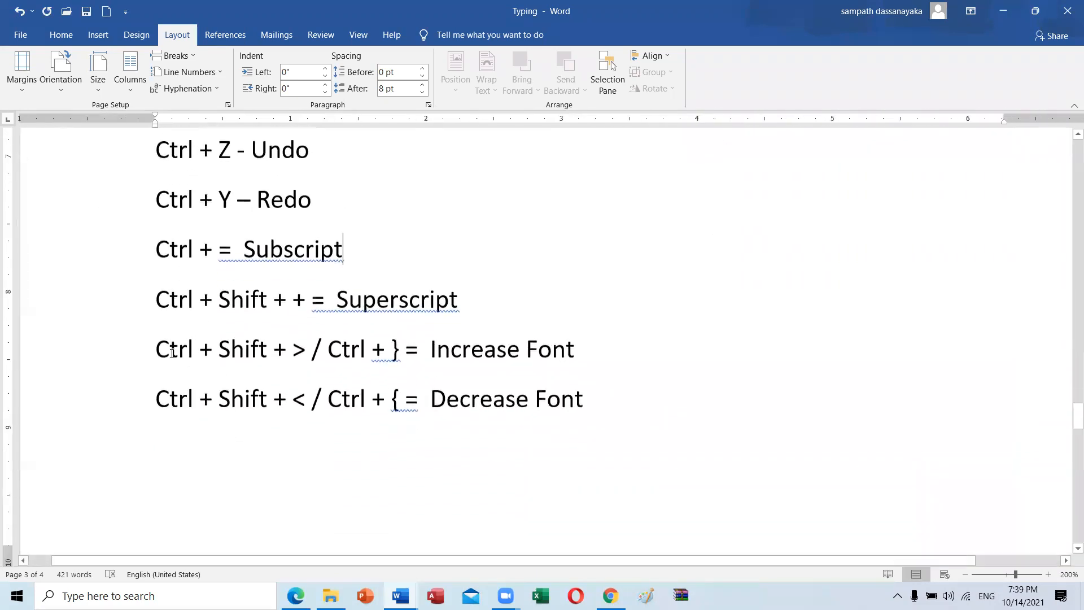
pyautogui.scroll(2, 172, 353)
pyautogui.keyDown('ctrl'); pyautogui.scroll(-12, 172, 353); pyautogui.keyUp('ctrl')
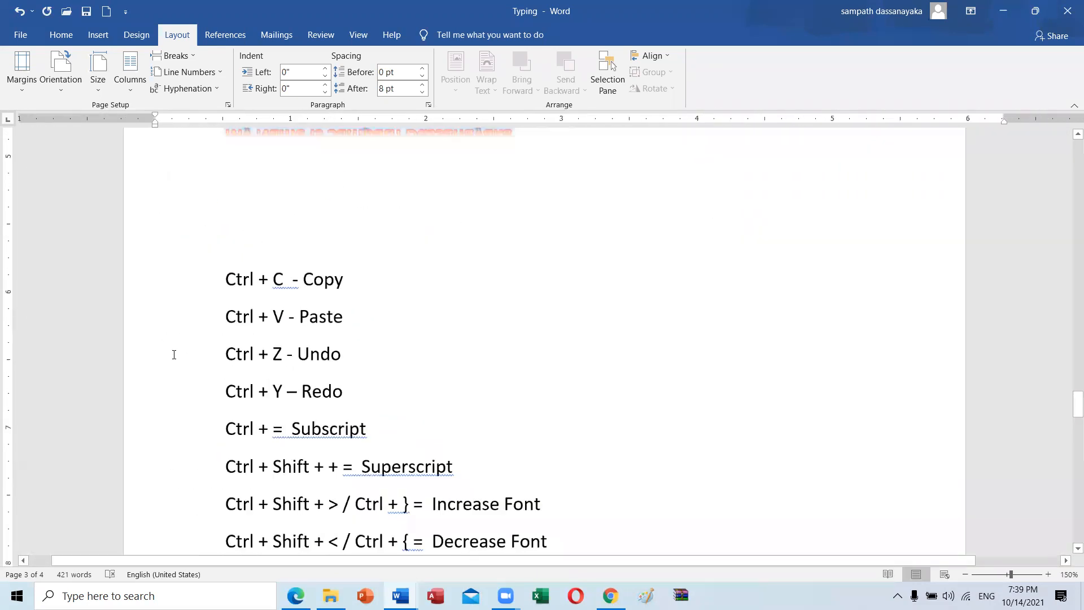
pyautogui.keyDown('ctrl'); pyautogui.scroll(-3, 252, 339); pyautogui.keyUp('ctrl')
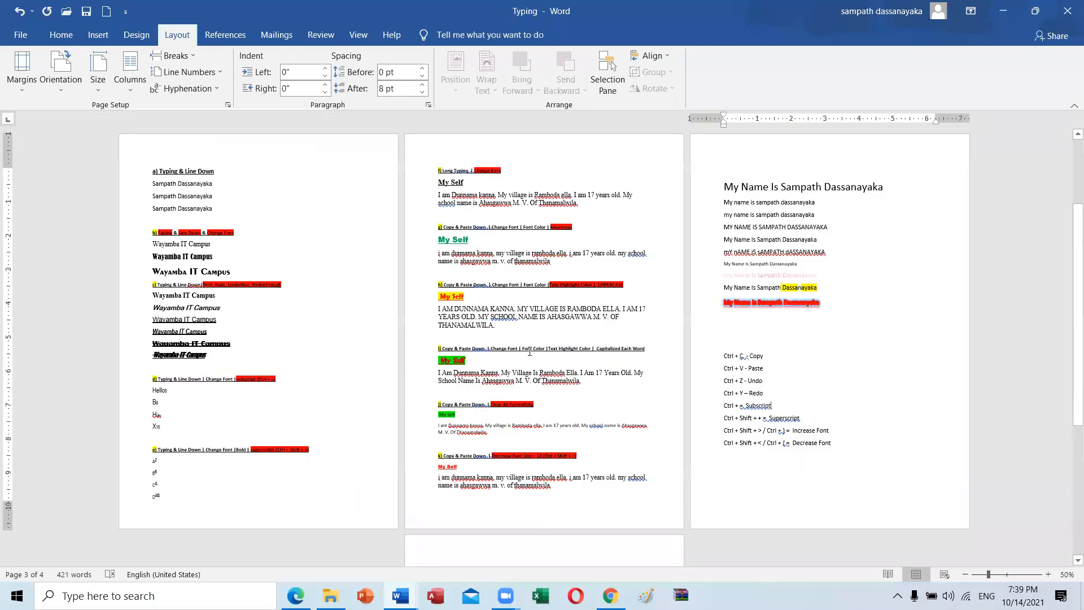
# - Try deleting all the name samples and shortcut notes from page 3, toggling the deletion with undo and redo
pyautogui.moveTo(727, 187); pyautogui.dragTo(900, 464)
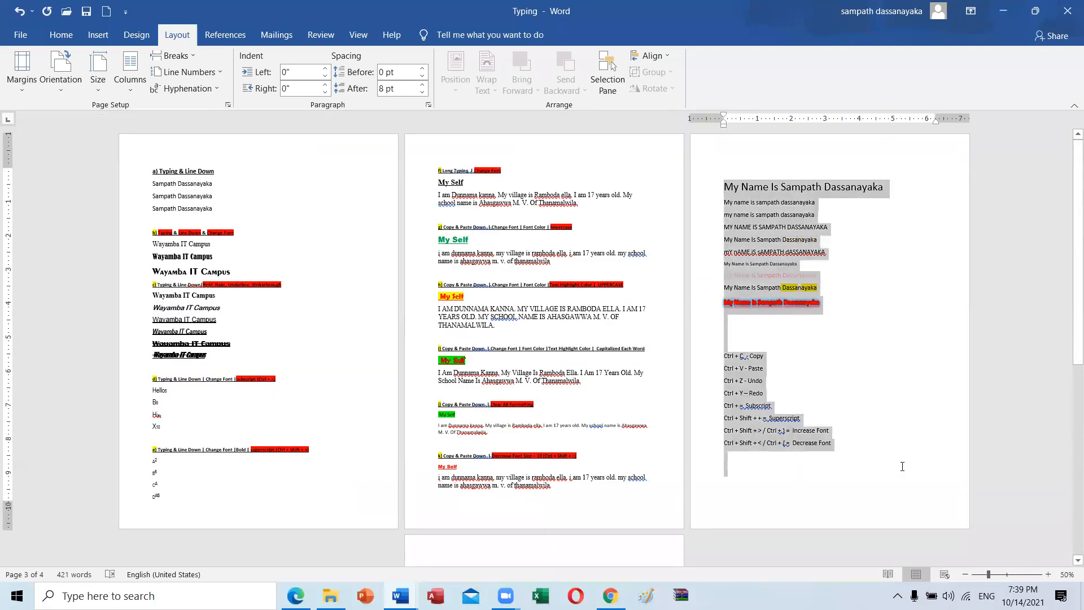
pyautogui.press('Delete')
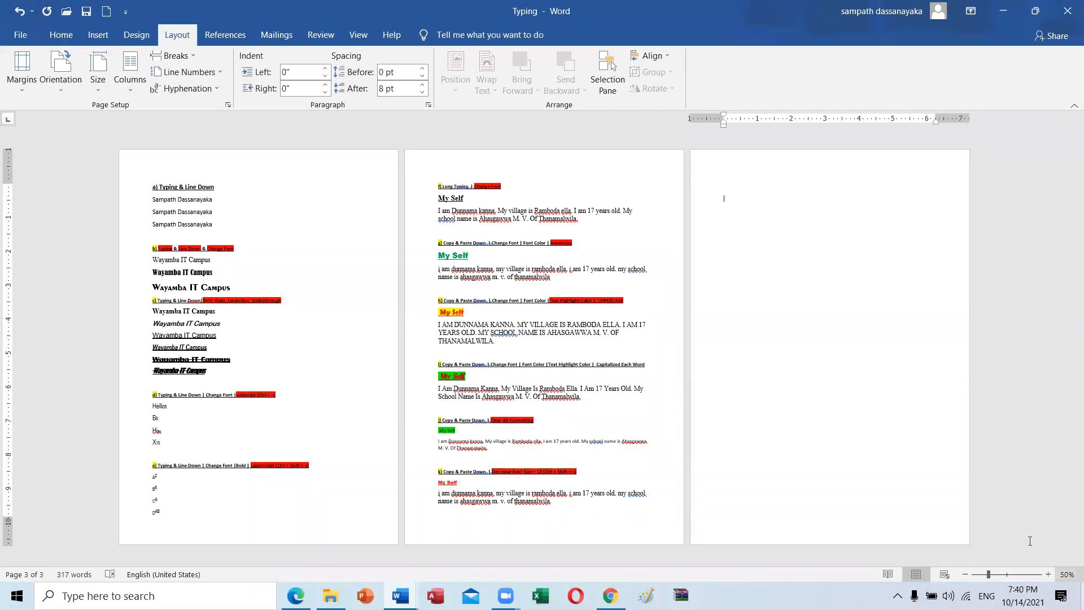
pyautogui.hotkey('ctrl', 'z')
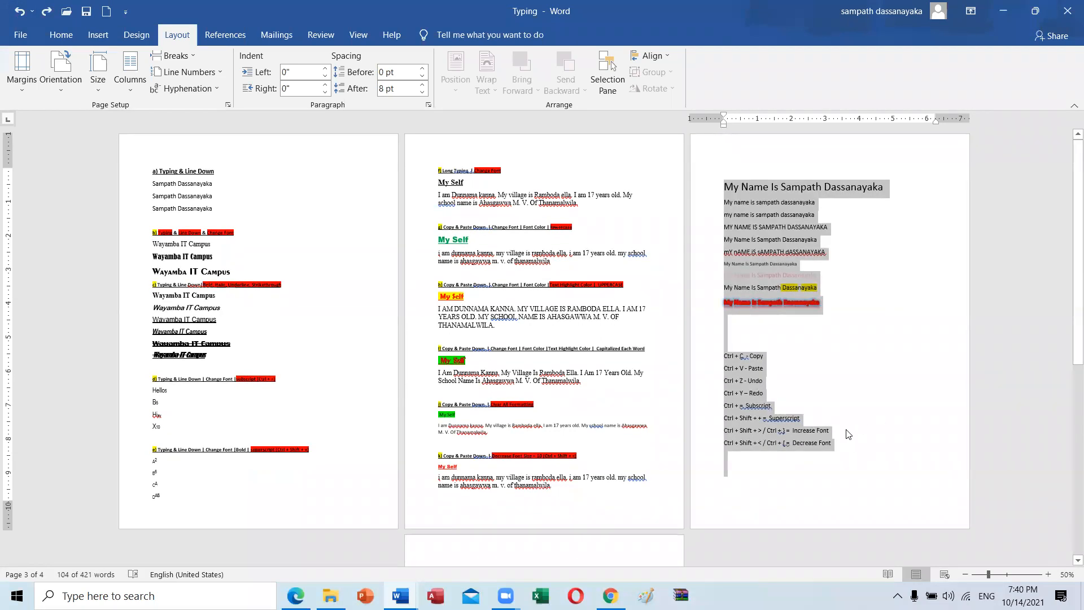
pyautogui.hotkey('ctrl', 'y')
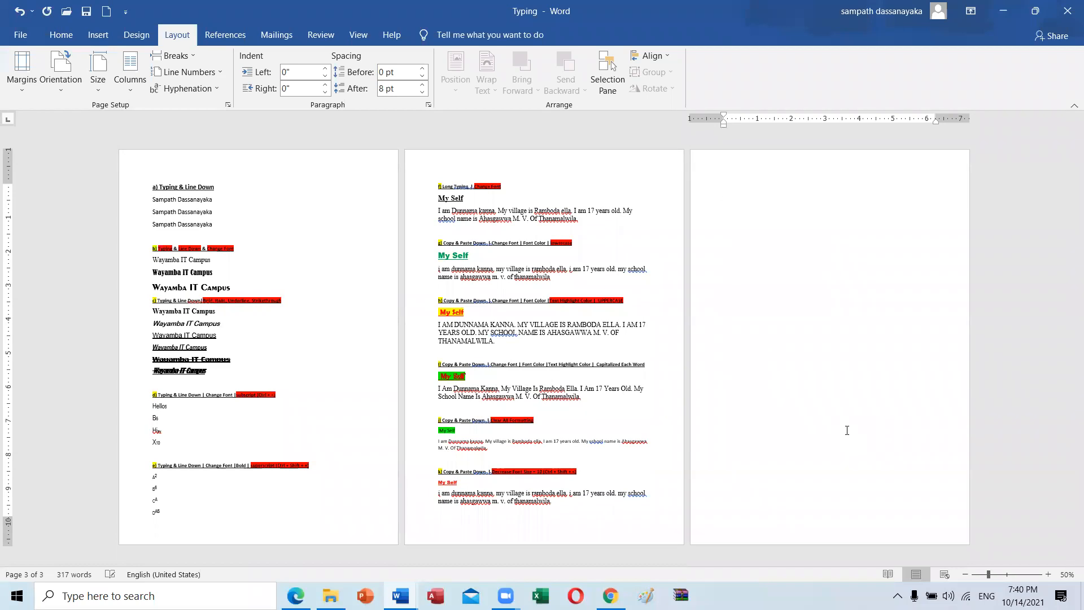
pyautogui.hotkey('ctrl', 'z')
# - Read through the keyboard shortcut list on page 3, from Copy to Decrease Font
pyautogui.click(850, 446)
pyautogui.scroll(4, 841, 452)
pyautogui.scroll(7, 834, 480)
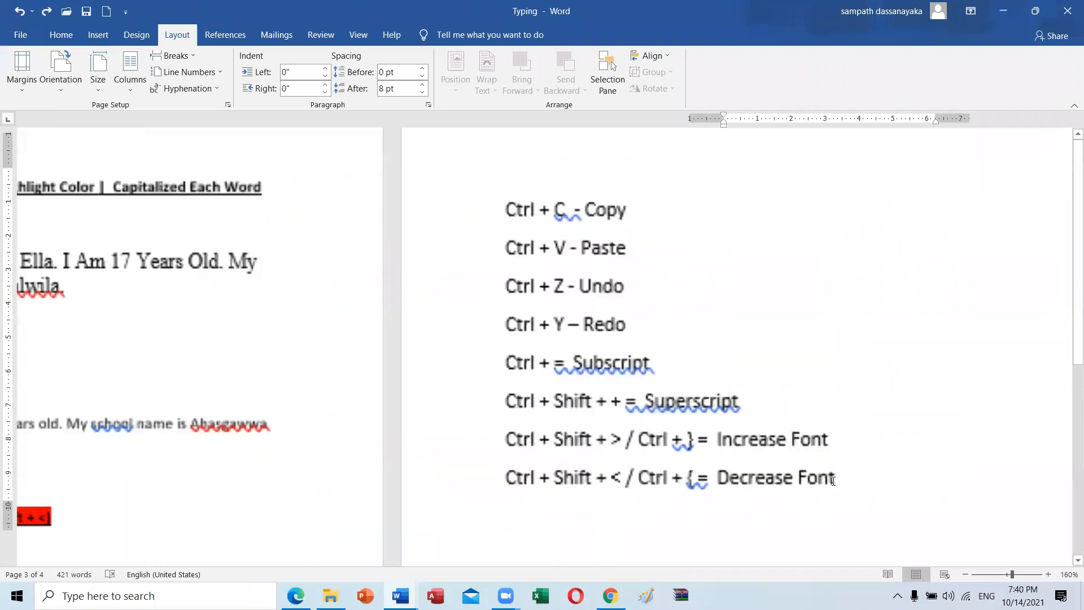
pyautogui.scroll(5, 145, 464)
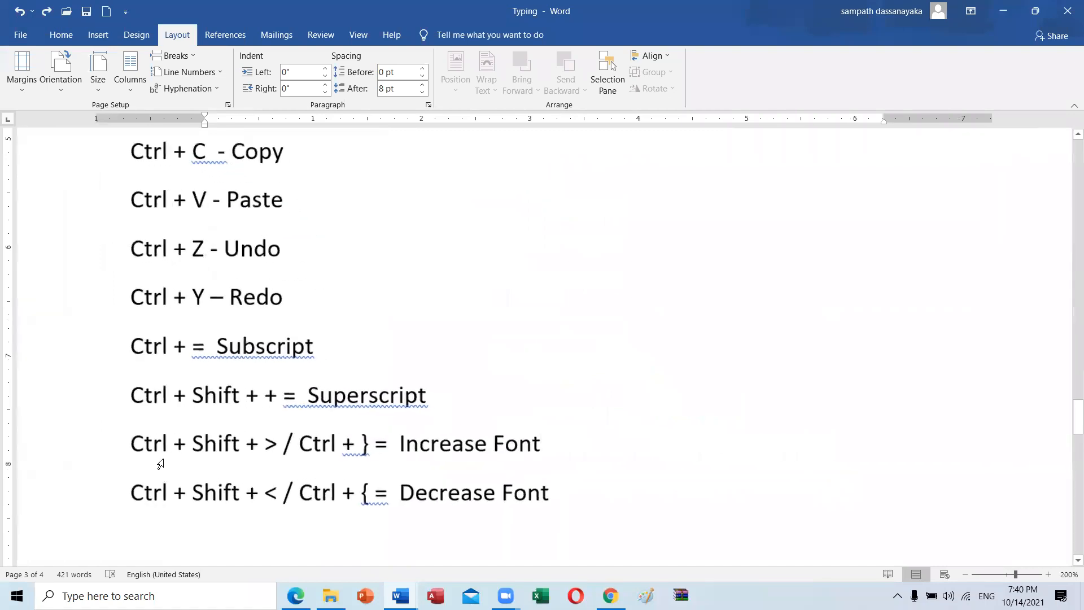
pyautogui.scroll(-2, 164, 459)
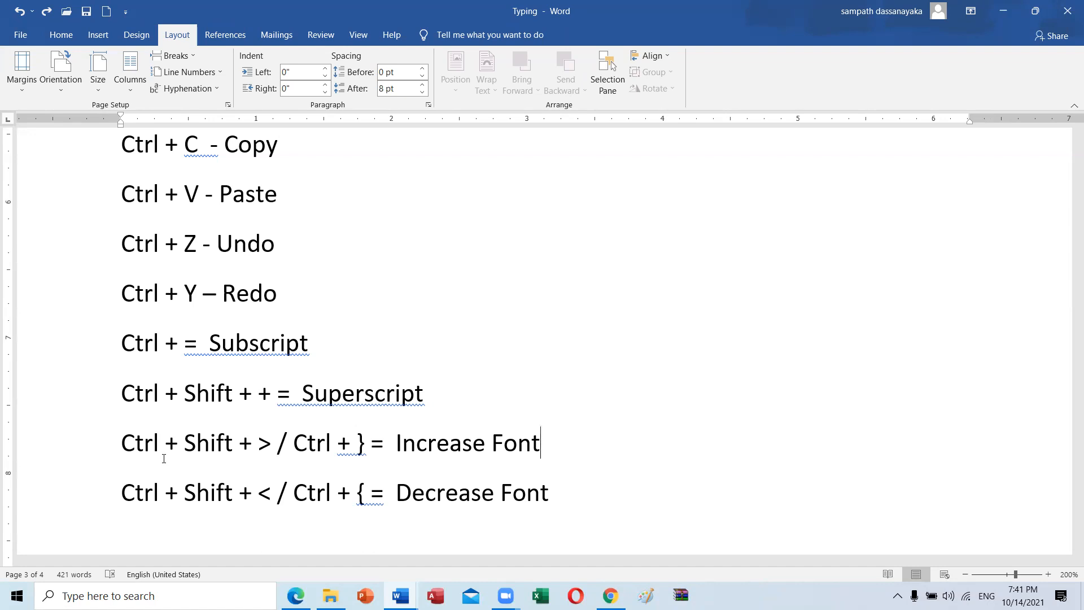
# - Delete the name samples and the keyboard shortcut list from page 3
pyautogui.scroll(-11, 224, 463)
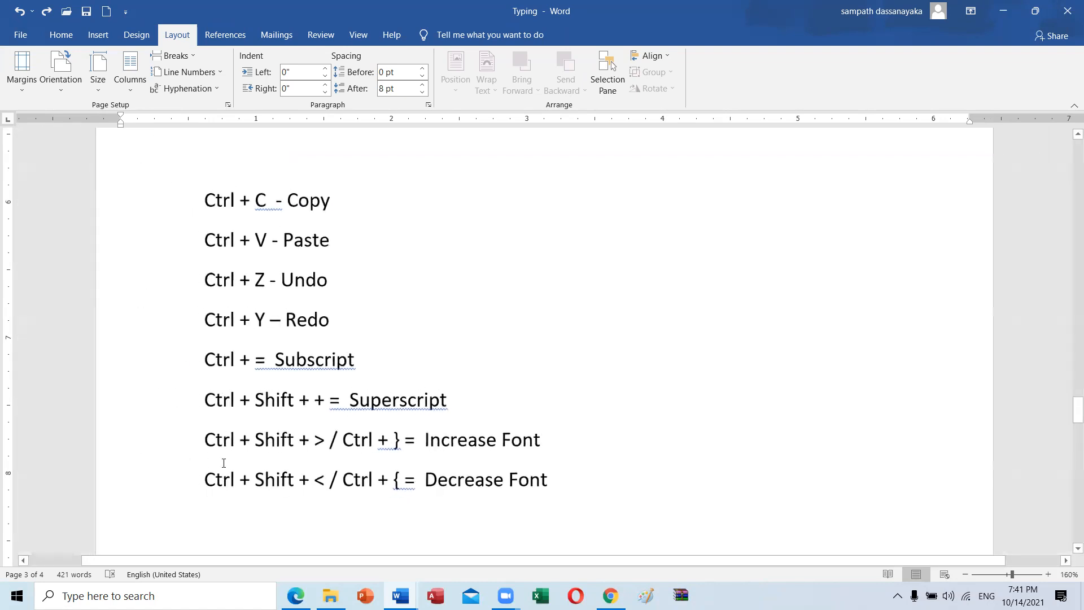
pyautogui.scroll(-7, 223, 463)
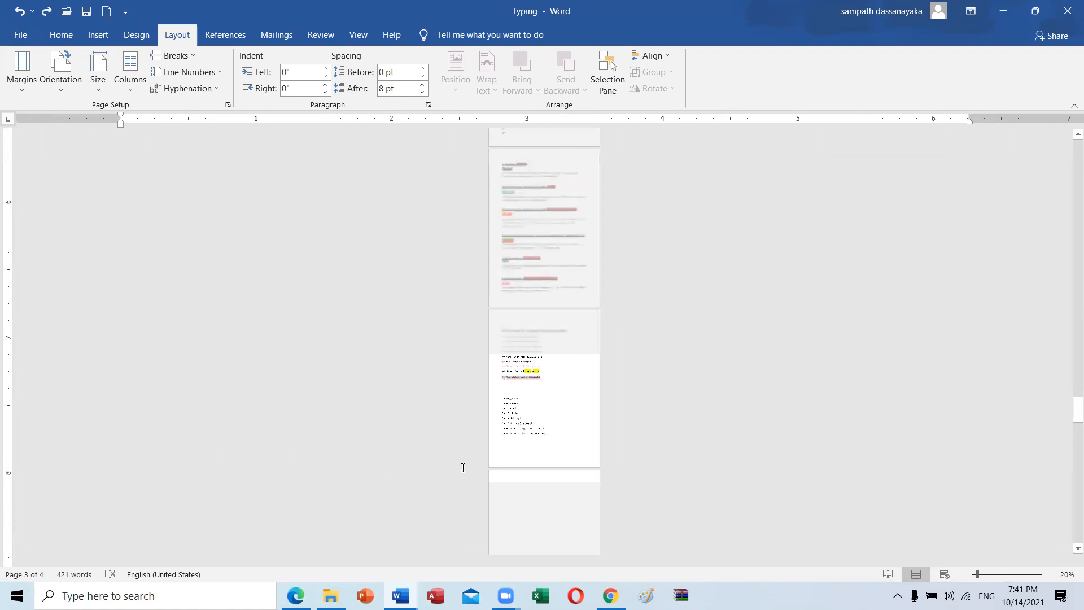
pyautogui.moveTo(608, 359); pyautogui.dragTo(622, 395)
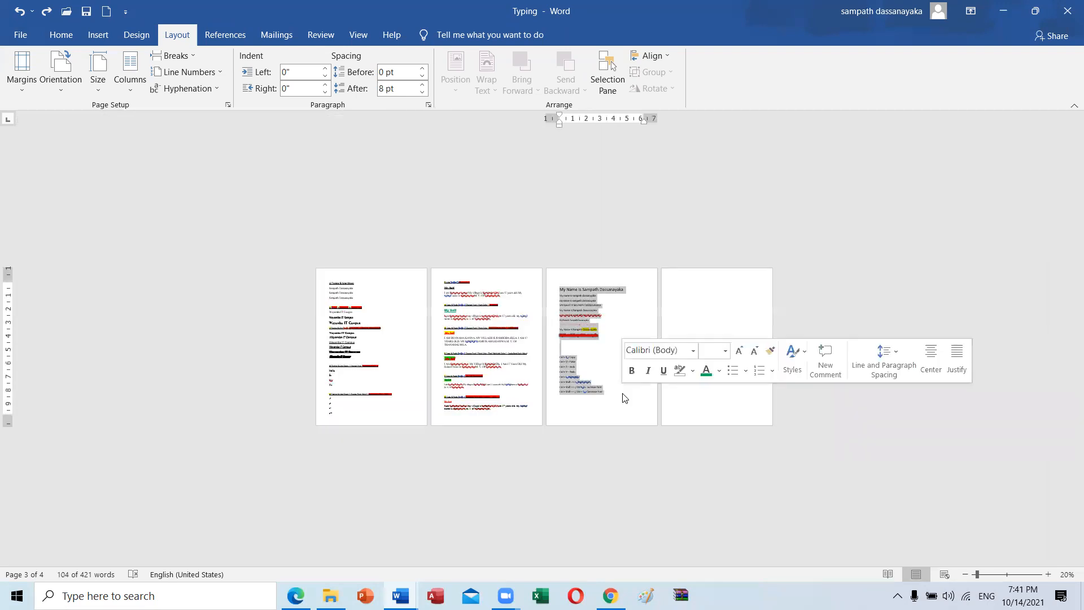
pyautogui.press('Delete')
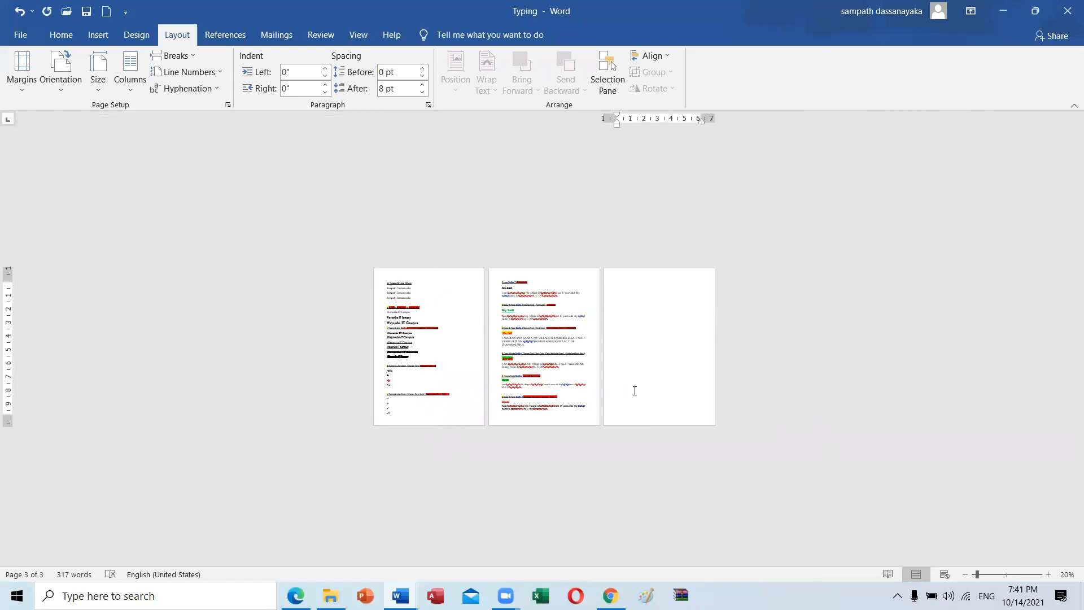
# - Delete the blank lines between the end of section k's paragraph and the top of page 3
pyautogui.keyDown('ctrl'); pyautogui.scroll(4, 630, 391); pyautogui.keyUp('ctrl')
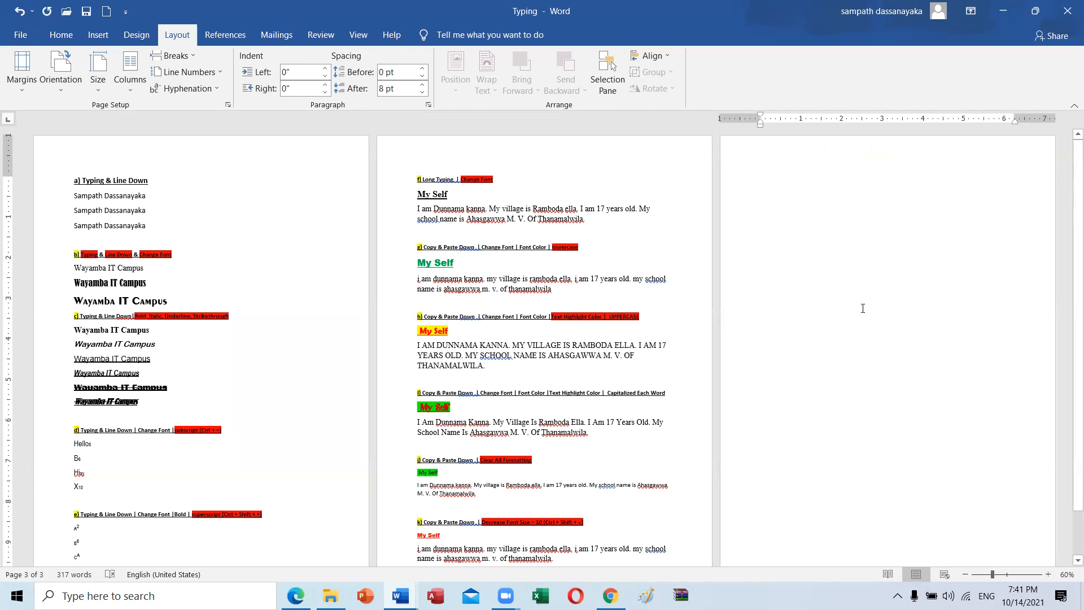
pyautogui.press('BackSpace')
pyautogui.press('BackSpace')
pyautogui.press('BackSpace')
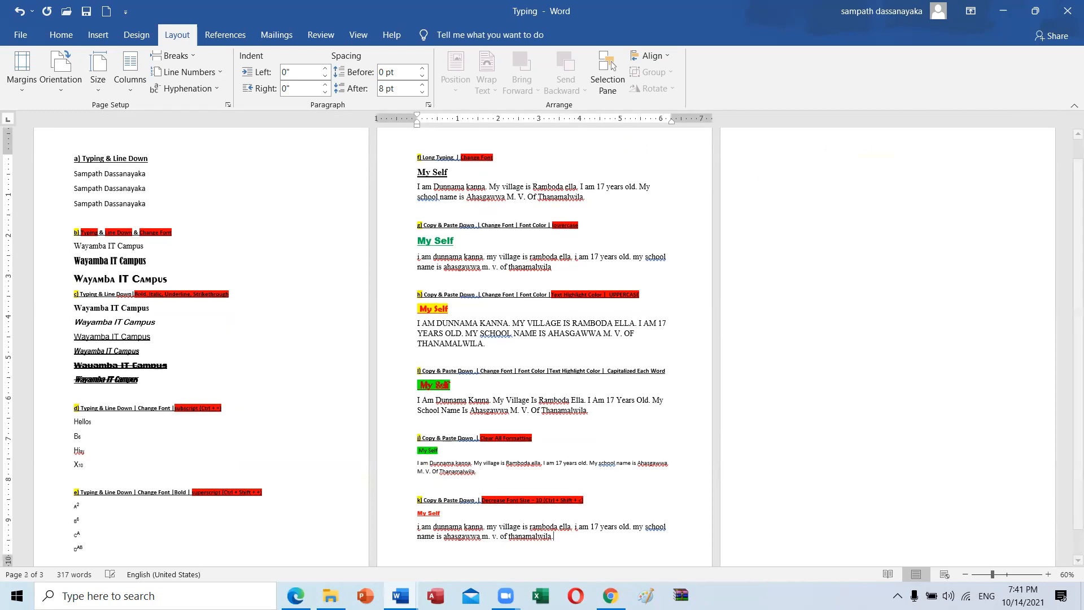
# - Delete the remaining empty paragraphs on page 3 to reduce the document to two pages
pyautogui.scroll(2, 885, 266)
pyautogui.click(779, 209)
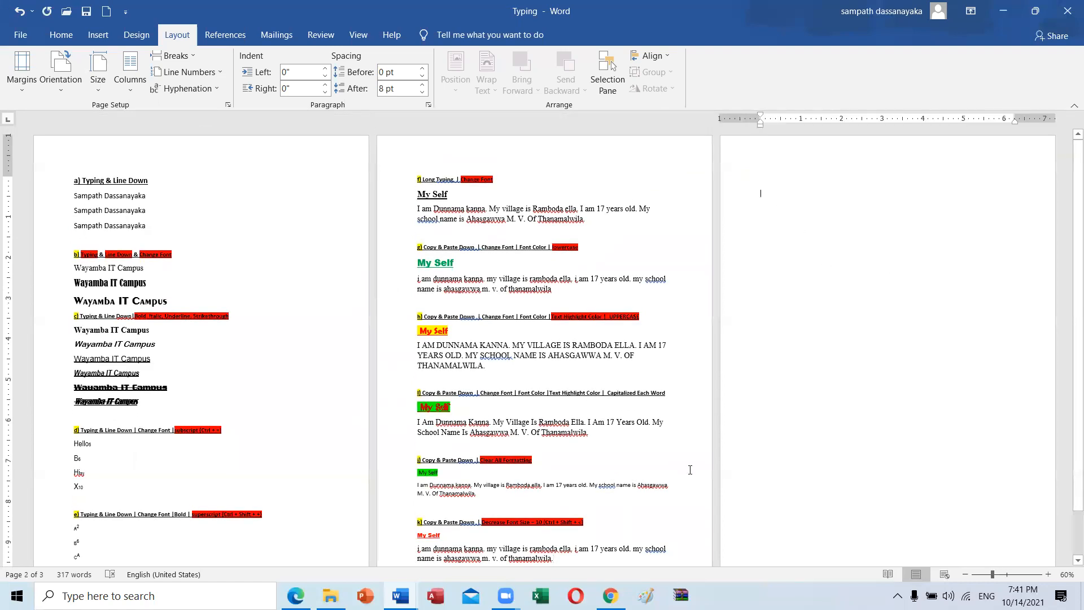
pyautogui.scroll(-1, 704, 406)
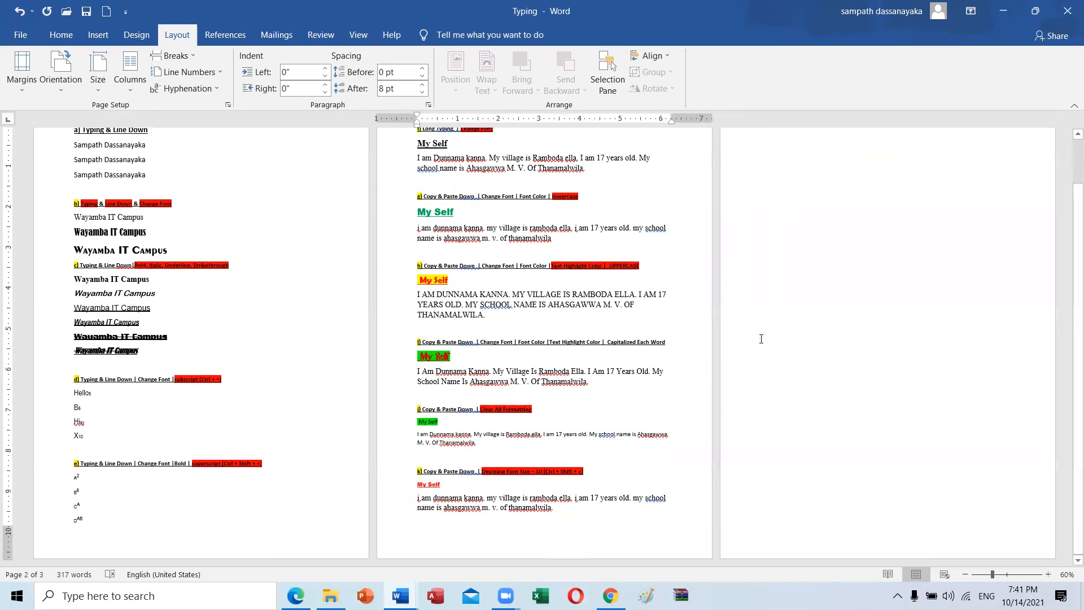
pyautogui.scroll(1, 875, 350)
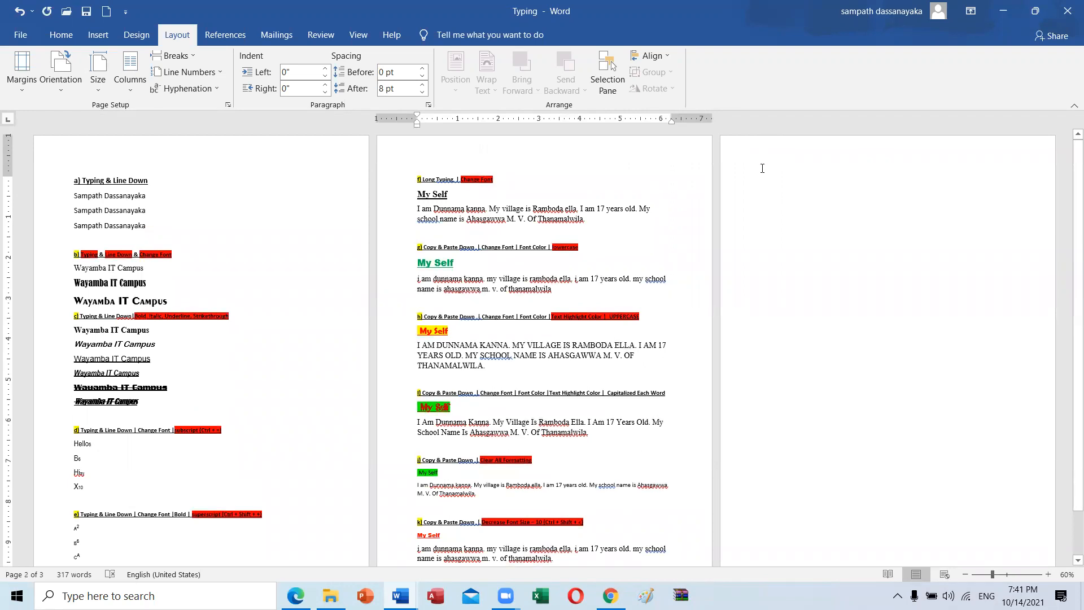
pyautogui.click(783, 180)
pyautogui.moveTo(761, 171); pyautogui.dragTo(921, 478)
pyautogui.scroll(-1, 903, 496)
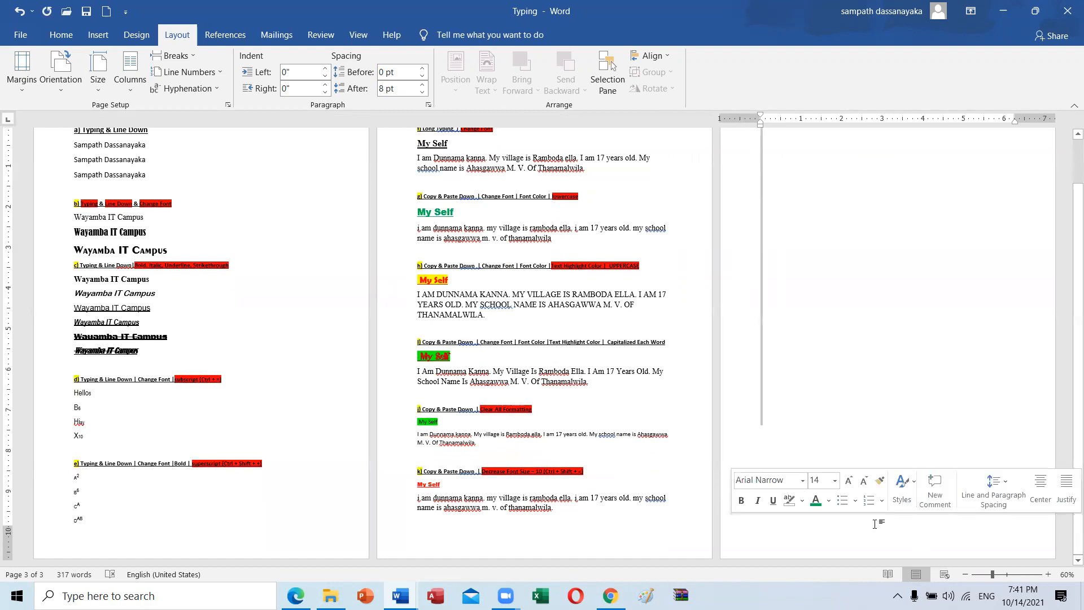
pyautogui.press('BackSpace')
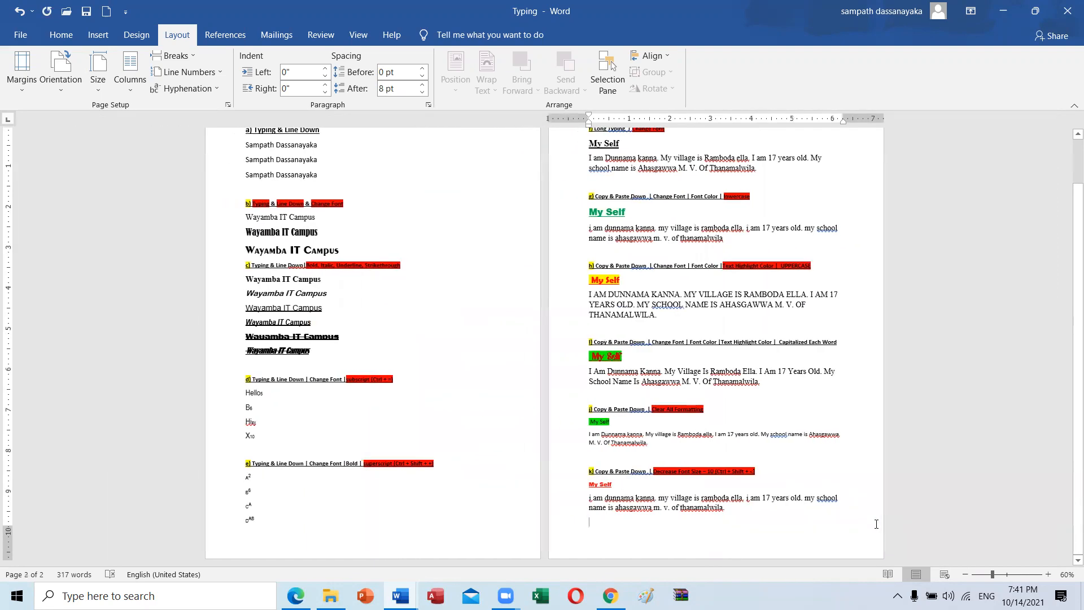
pyautogui.hotkey('ctrl', 'z')
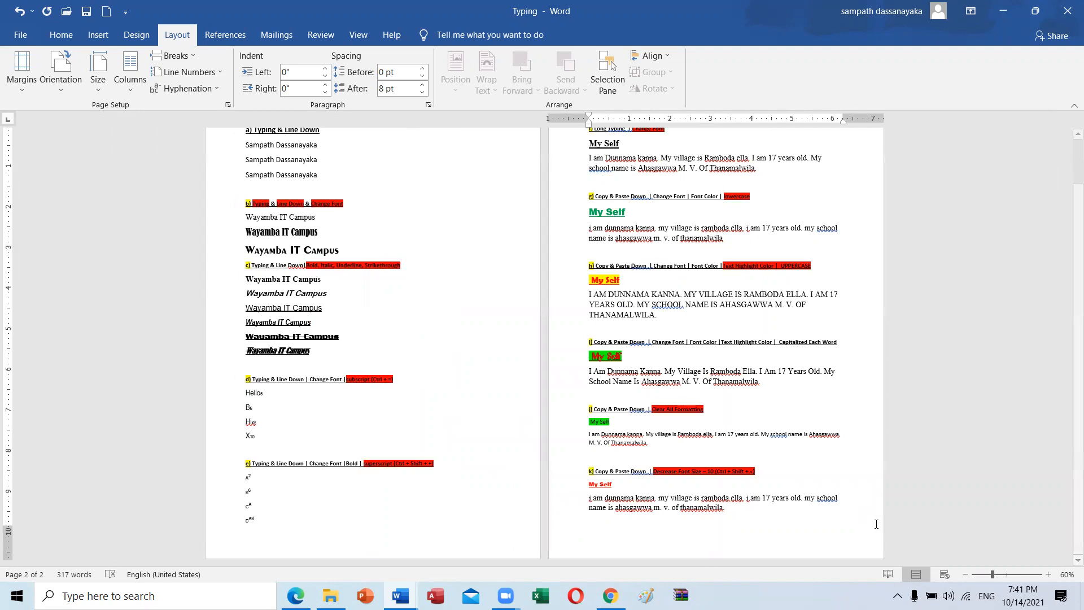
# - Try to remove blank page 3 by deleting backward from it and from the empty line after section k's paragraph
pyautogui.press('Up')
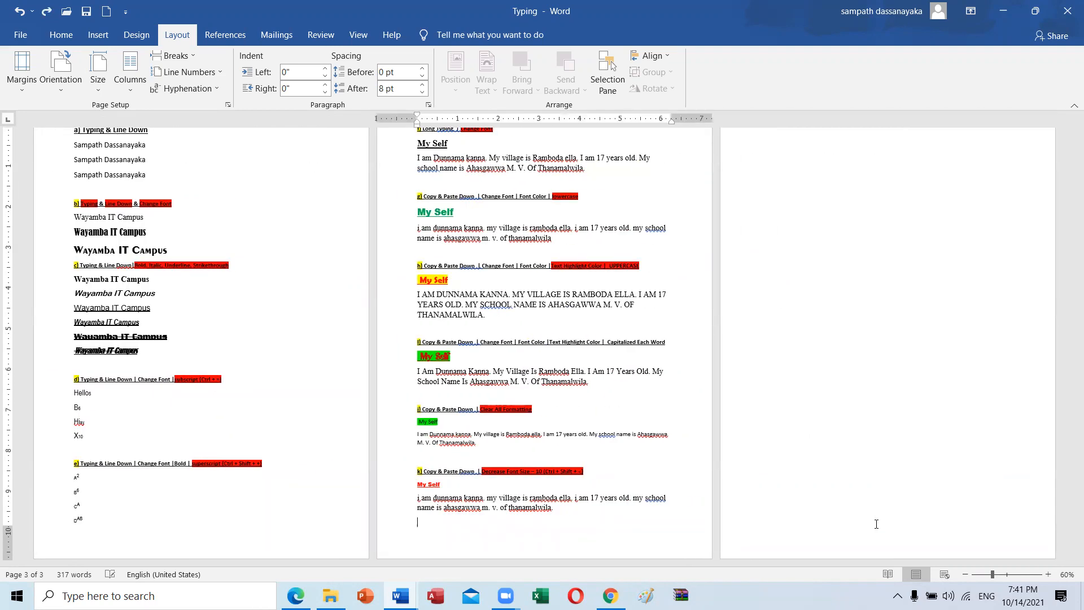
pyautogui.scroll(3, 773, 449)
pyautogui.click(836, 206)
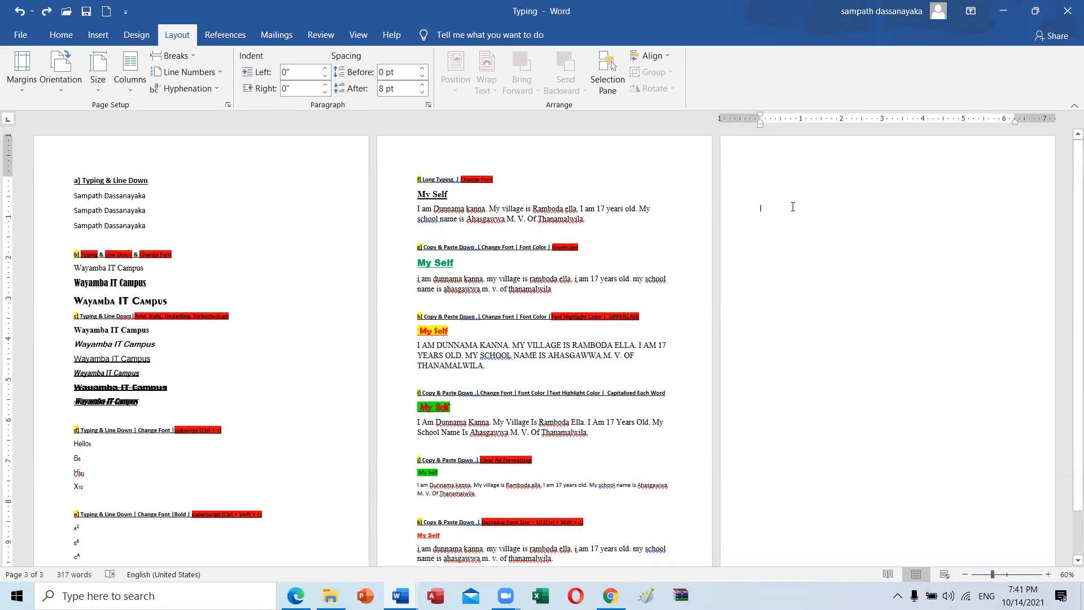
pyautogui.press('BackSpace')
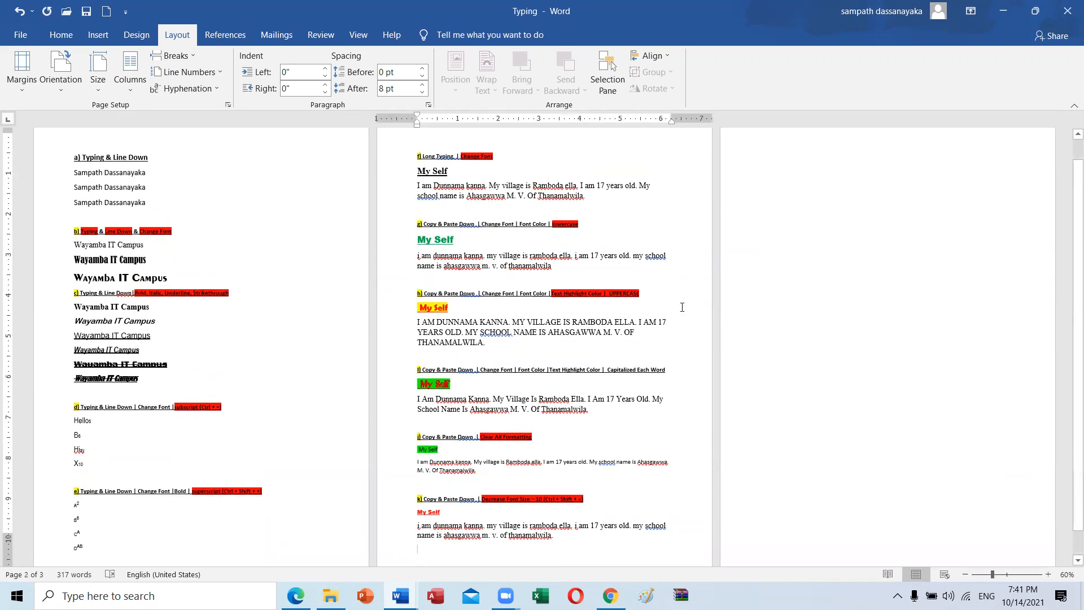
pyautogui.scroll(-1, 433, 505)
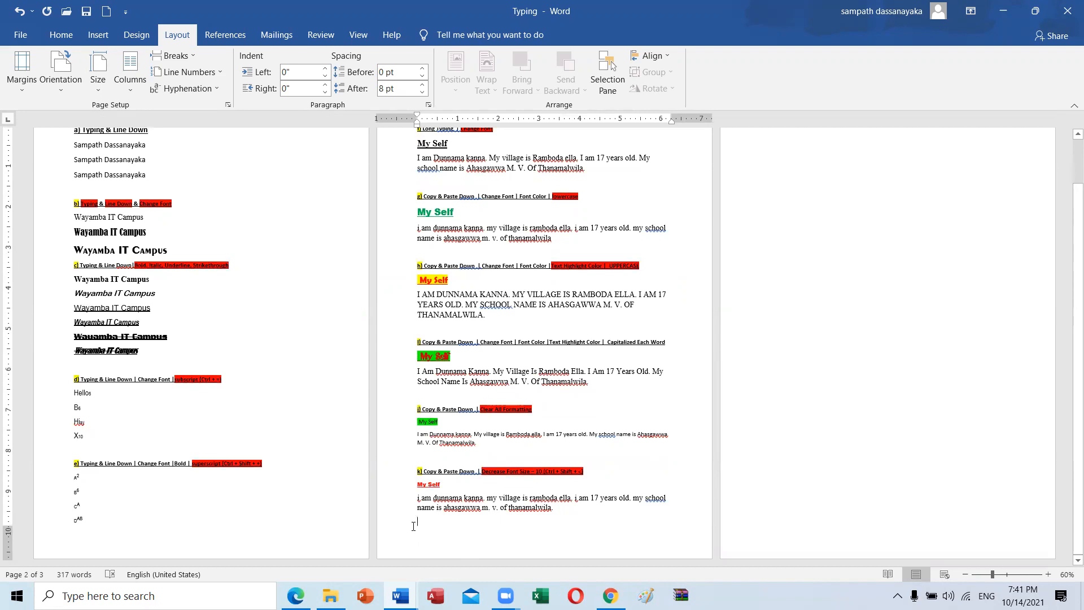
pyautogui.press('BackSpace')
pyautogui.press('BackSpace')
pyautogui.press('BackSpace')
pyautogui.press('BackSpace')
pyautogui.press('BackSpace')
pyautogui.press('BackSpace')
pyautogui.press('BackSpace')
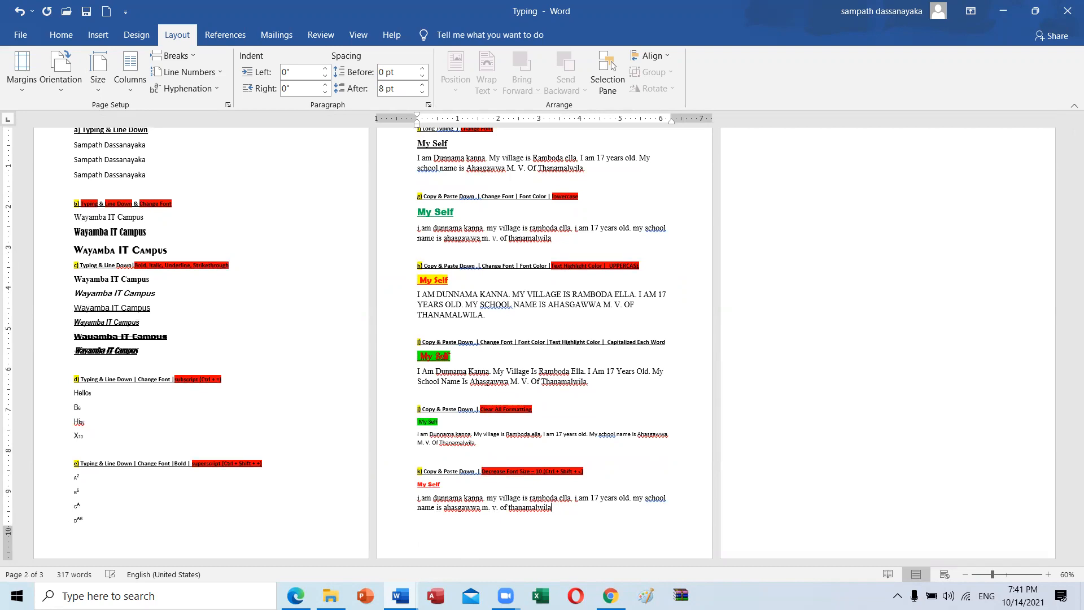
# - Undo the last deletions at the end of section k's paragraph
pyautogui.hotkey('ctrl', 'z')
pyautogui.hotkey('ctrl', 'z')
pyautogui.hotkey('ctrl', 'z')
pyautogui.hotkey('ctrl', 'z')
pyautogui.hotkey('ctrl', 'z')
pyautogui.scroll(2, 753, 338)
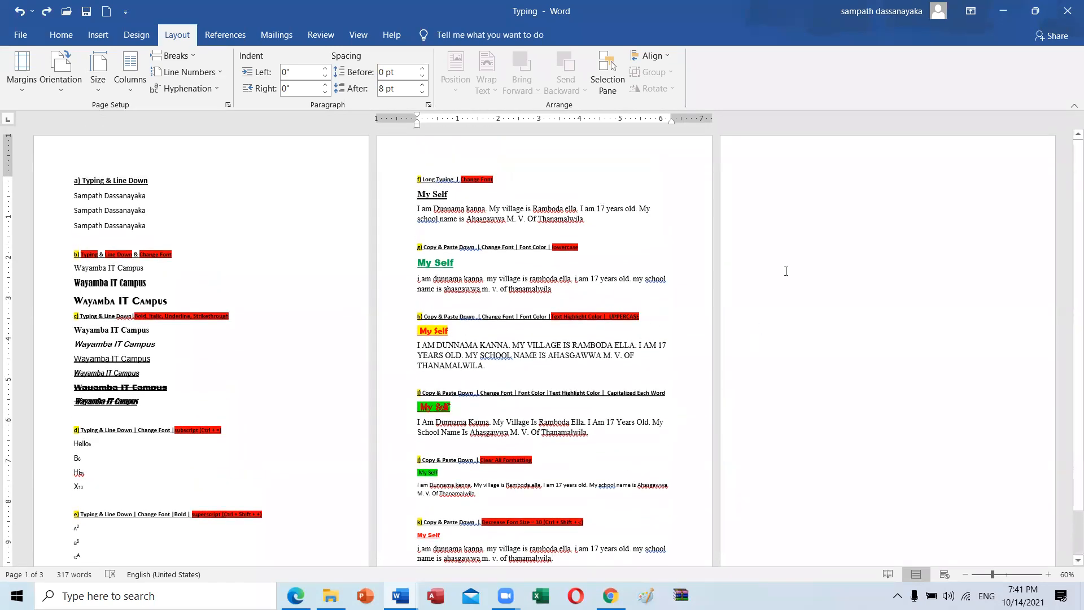
# - Delete all the empty paragraphs on page 3 together to remove the blank page
pyautogui.click(761, 180)
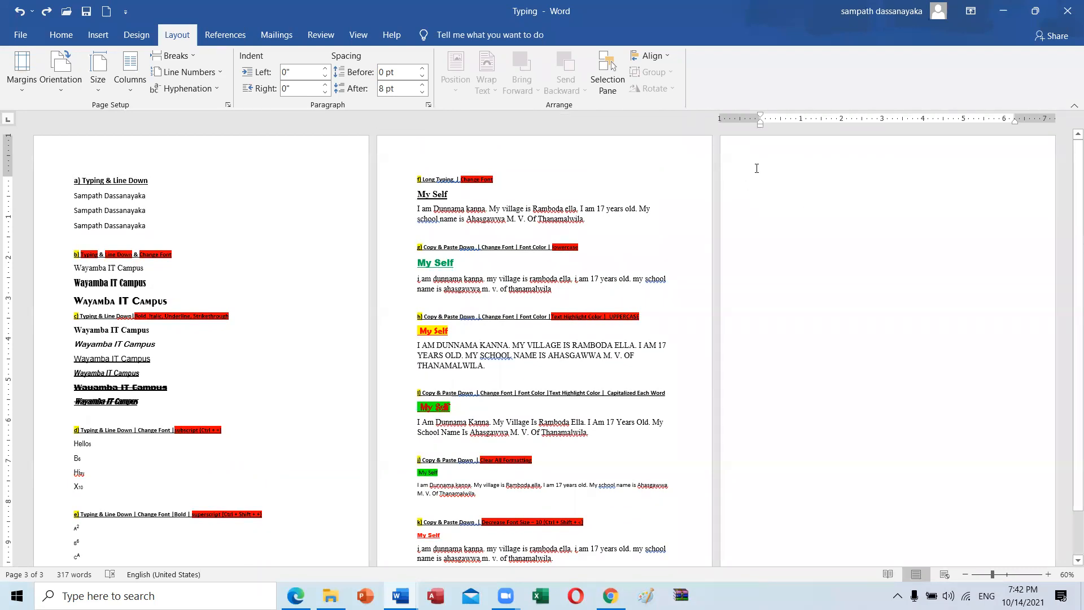
pyautogui.moveTo(762, 178); pyautogui.dragTo(814, 444)
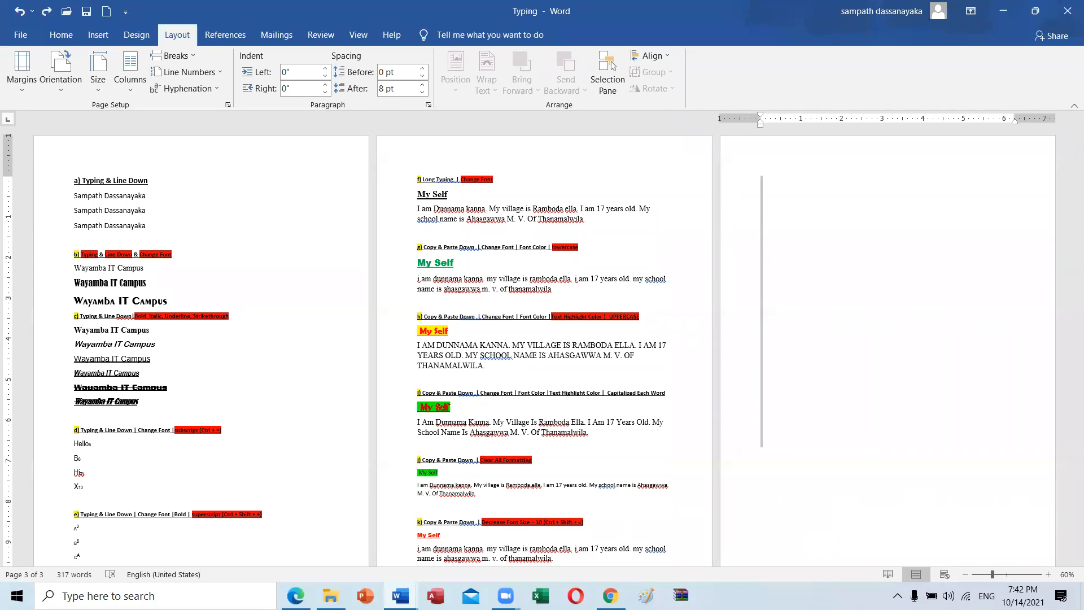
pyautogui.press('Delete')
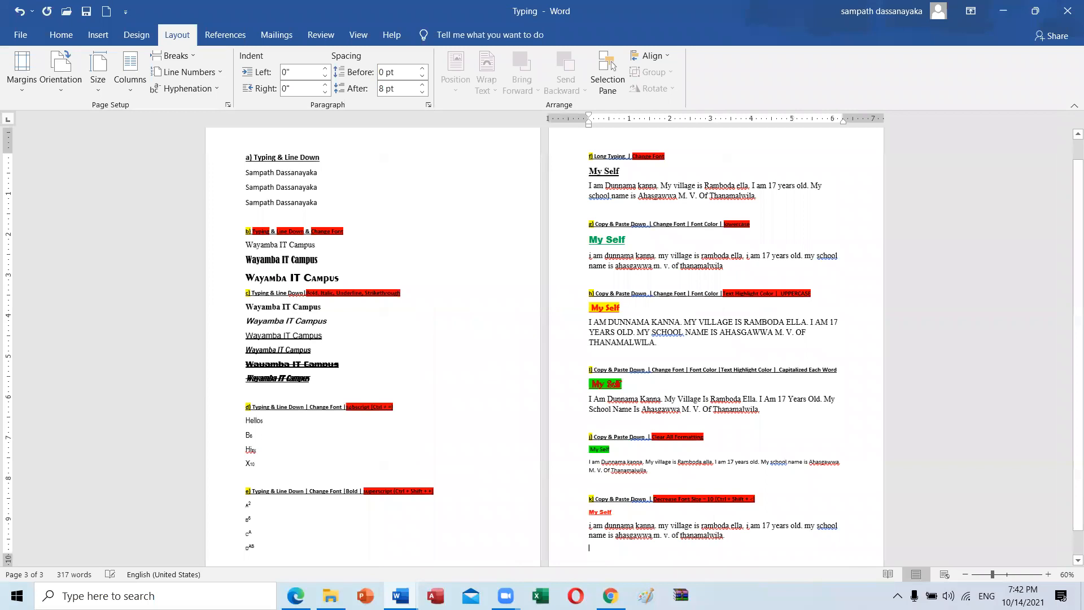
pyautogui.scroll(-3, 616, 446)
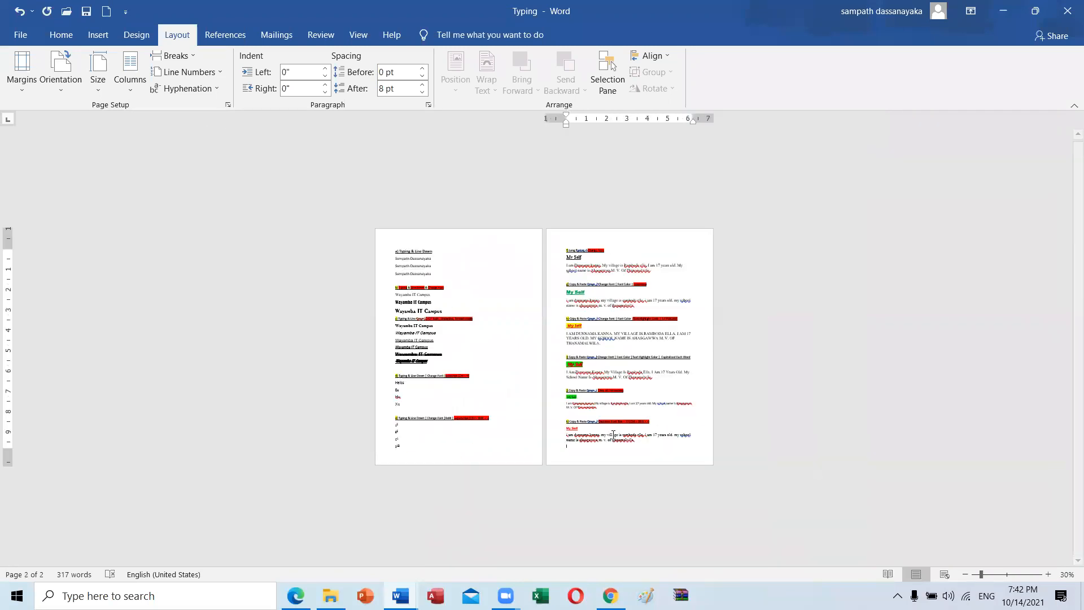
pyautogui.scroll(2, 616, 446)
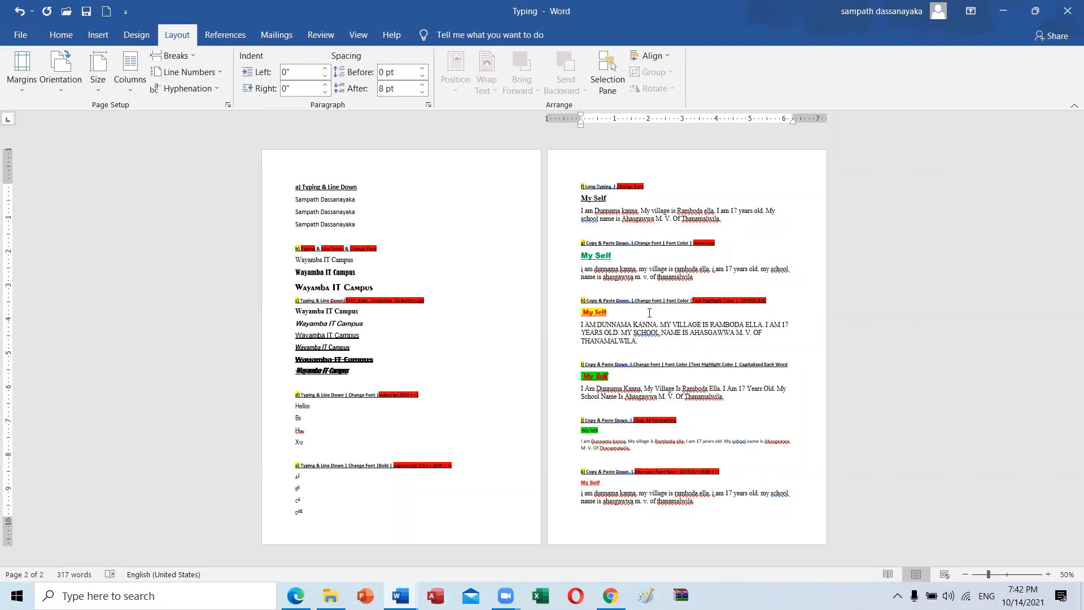
# - Switch from the Typing document to the "2 - Letter Tping - Explain" document to see the Home Work Exercise - 2 instructions
pyautogui.click(413, 346)
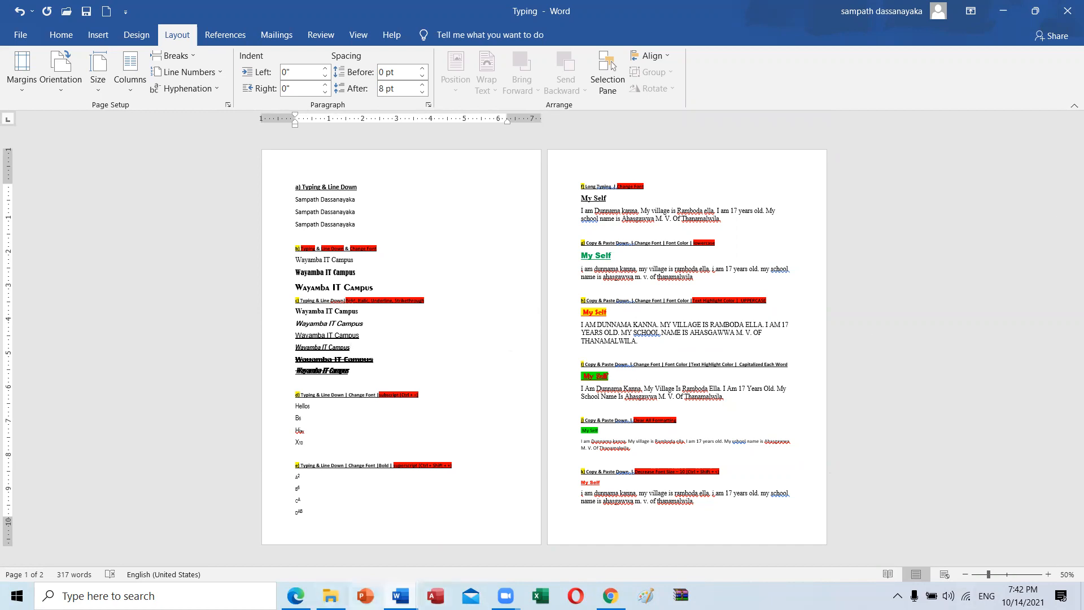
pyautogui.moveTo(401, 596)
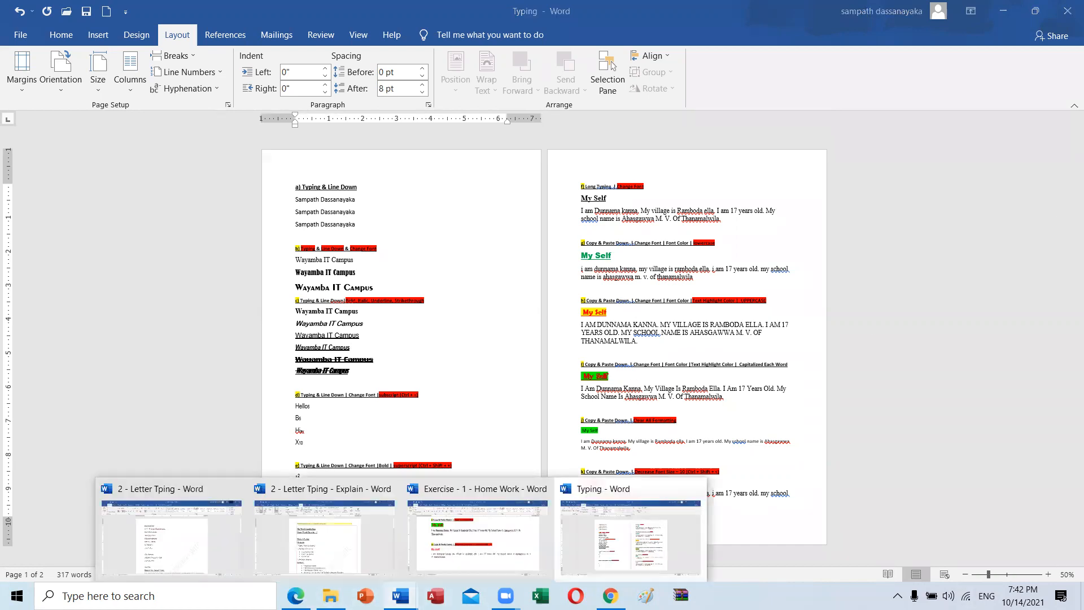
pyautogui.click(341, 549)
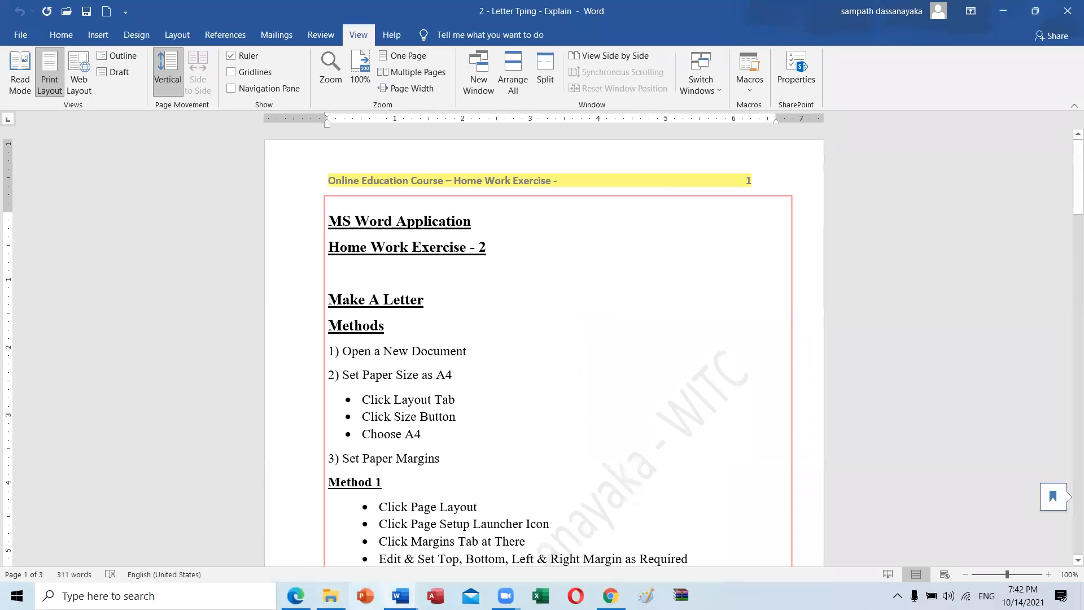
# - Switch to the "2 - Letter Tping" document and read through the American Format annual leave letter
pyautogui.moveTo(401, 595)
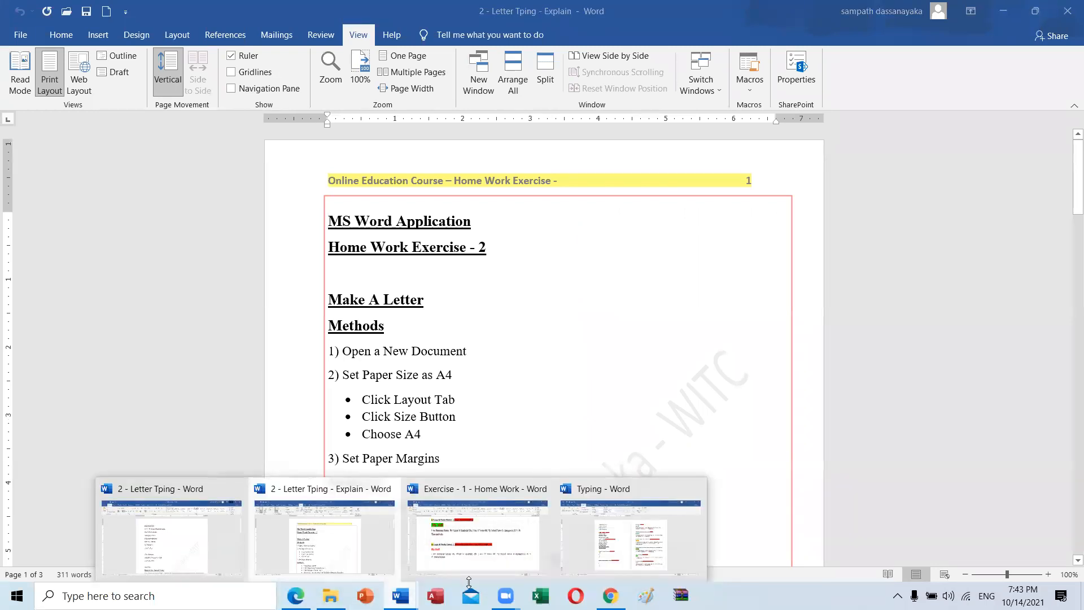
pyautogui.click(156, 556)
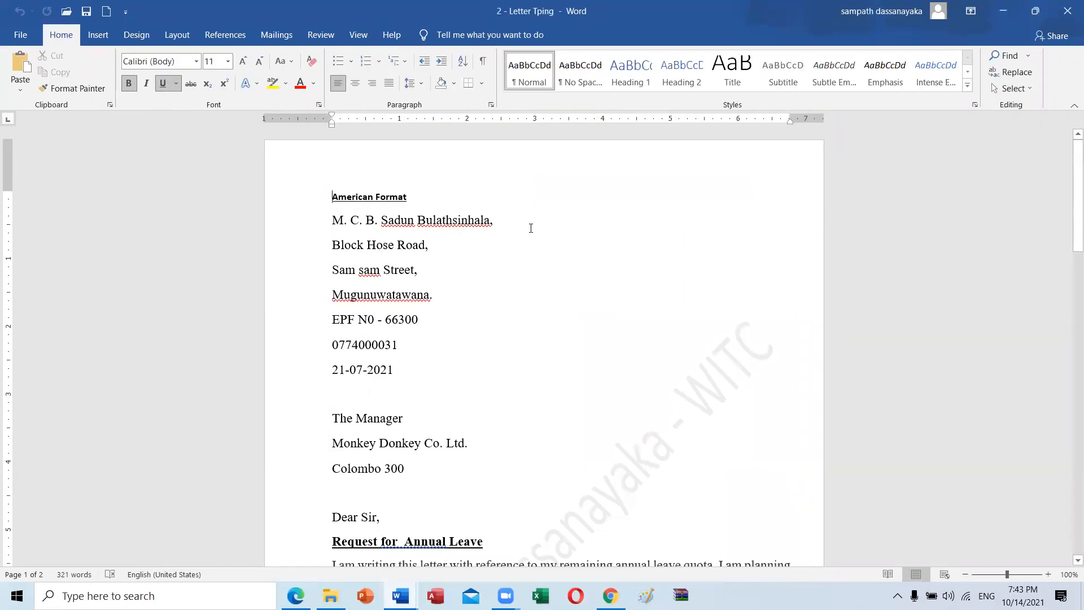
pyautogui.scroll(7, 474, 243)
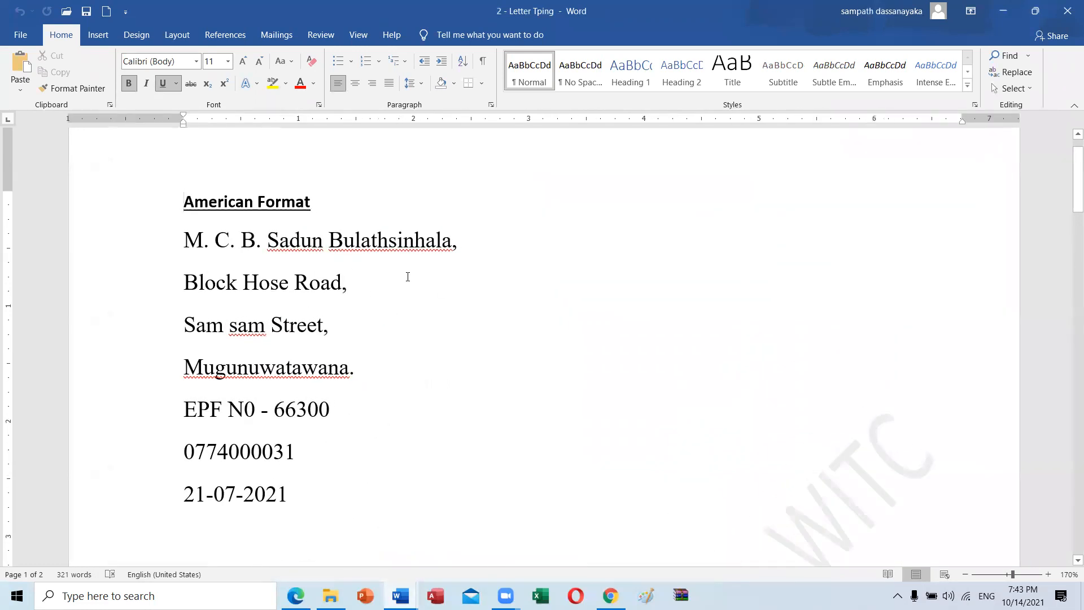
pyautogui.scroll(-1, 406, 276)
pyautogui.scroll(-8, 408, 276)
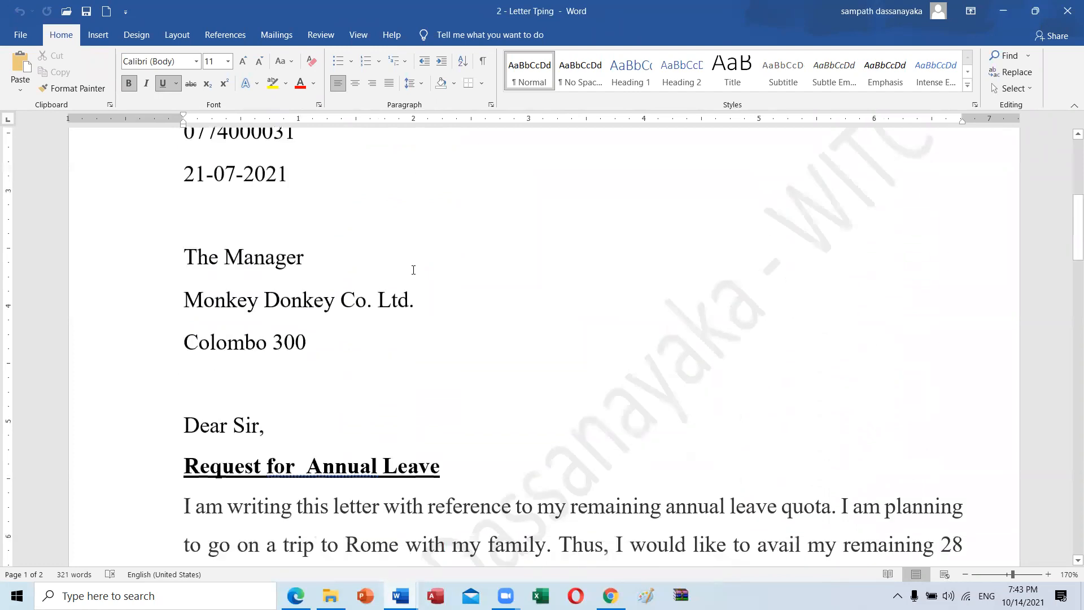
pyautogui.scroll(-10, 413, 270)
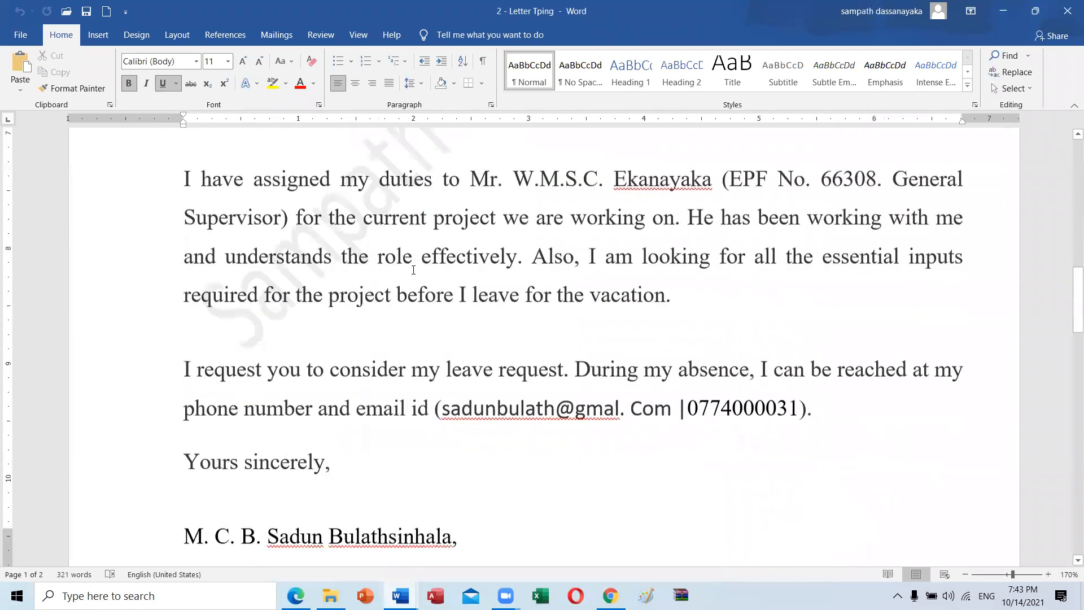
pyautogui.scroll(12, 413, 270)
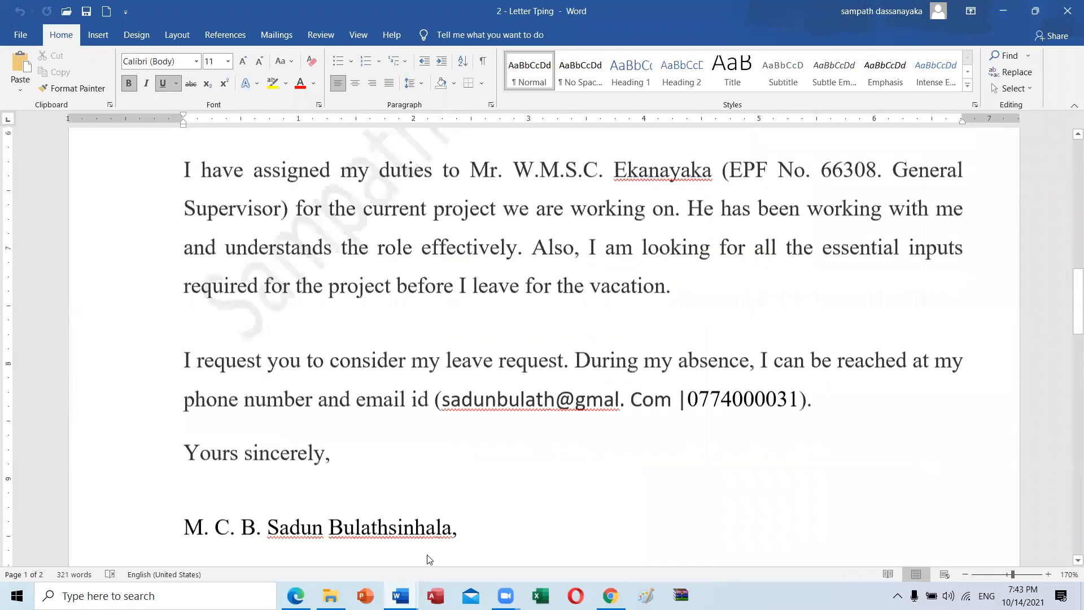
# - Check the "Exercise - 1 - Home Work" document, return to Typing and highlight the exercise text across both pages for review
pyautogui.moveTo(400, 595)
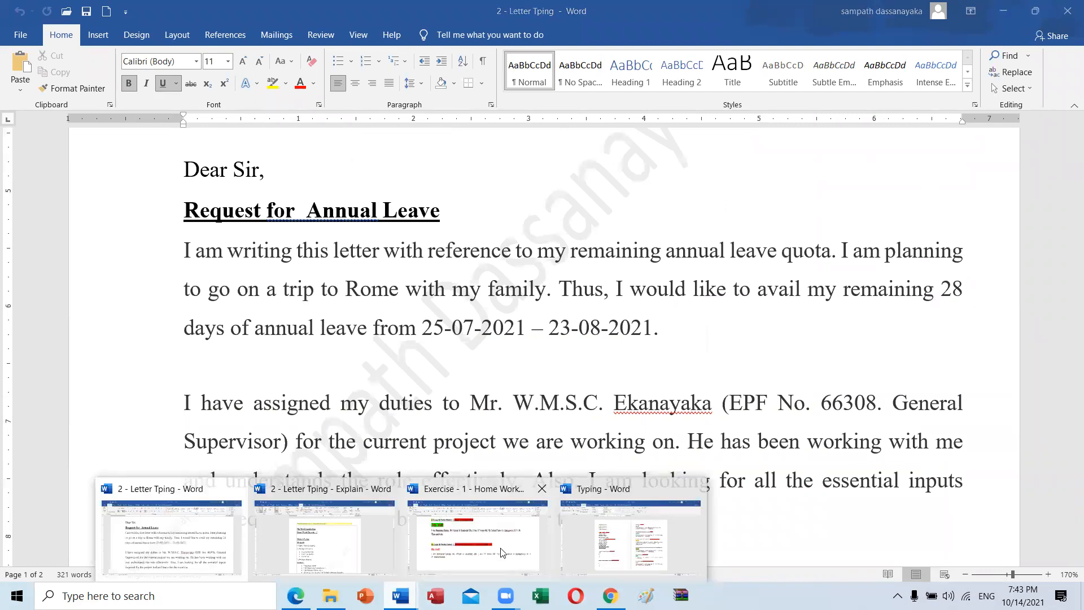
pyautogui.click(515, 571)
pyautogui.click(525, 517)
pyautogui.moveTo(400, 595)
pyautogui.click(598, 551)
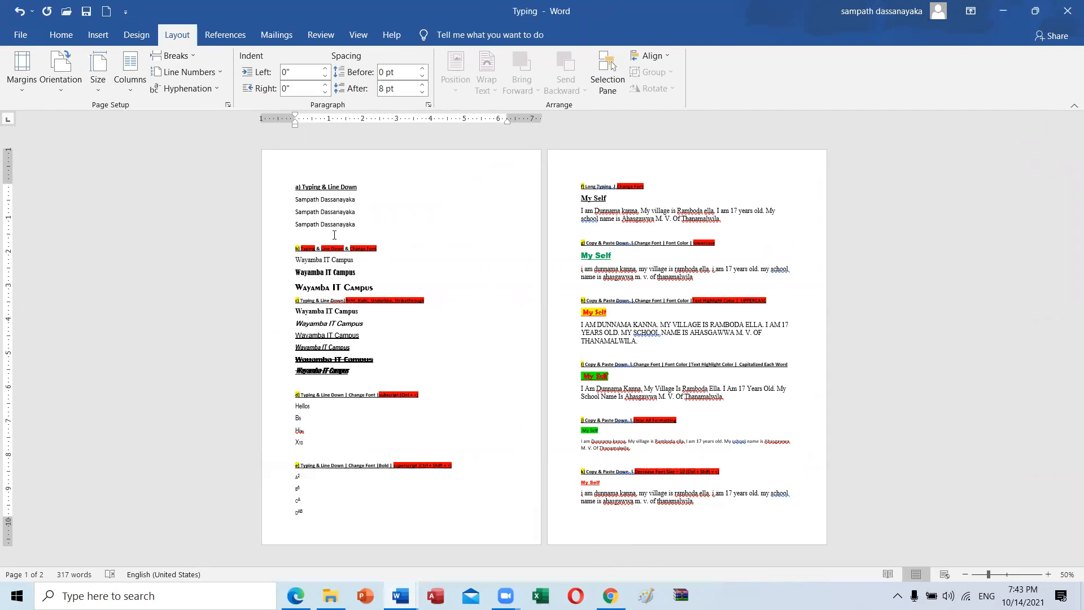
pyautogui.moveTo(331, 197); pyautogui.dragTo(736, 503)
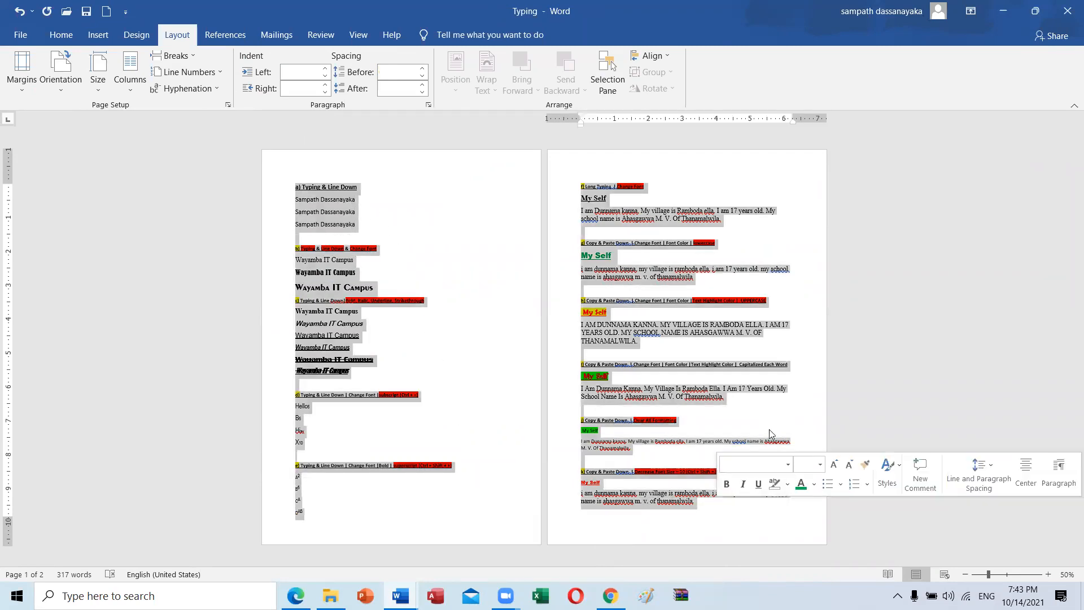
pyautogui.click(762, 411)
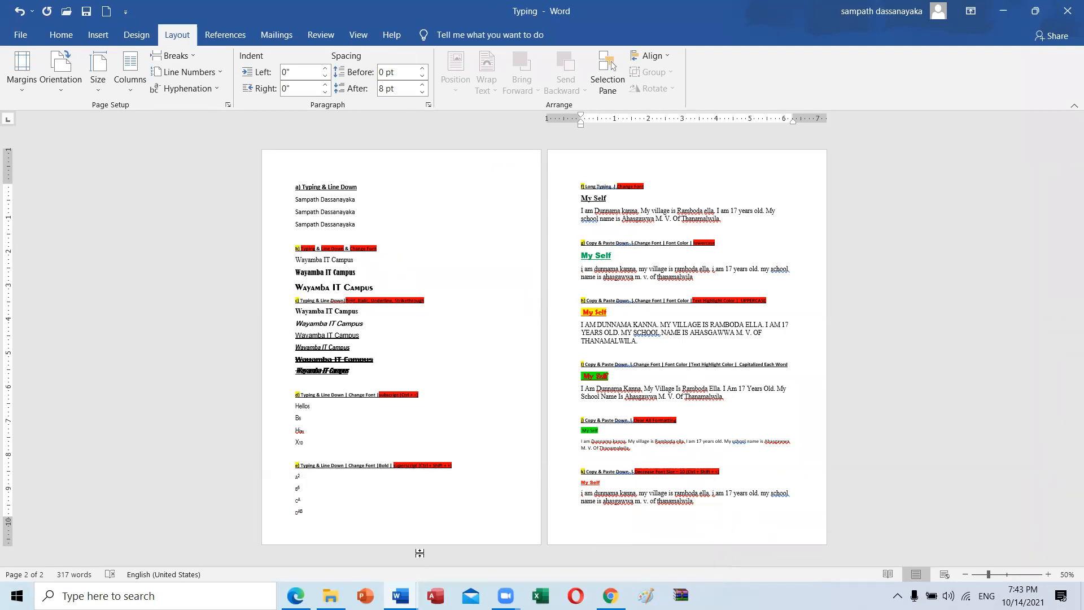
pyautogui.click(296, 595)
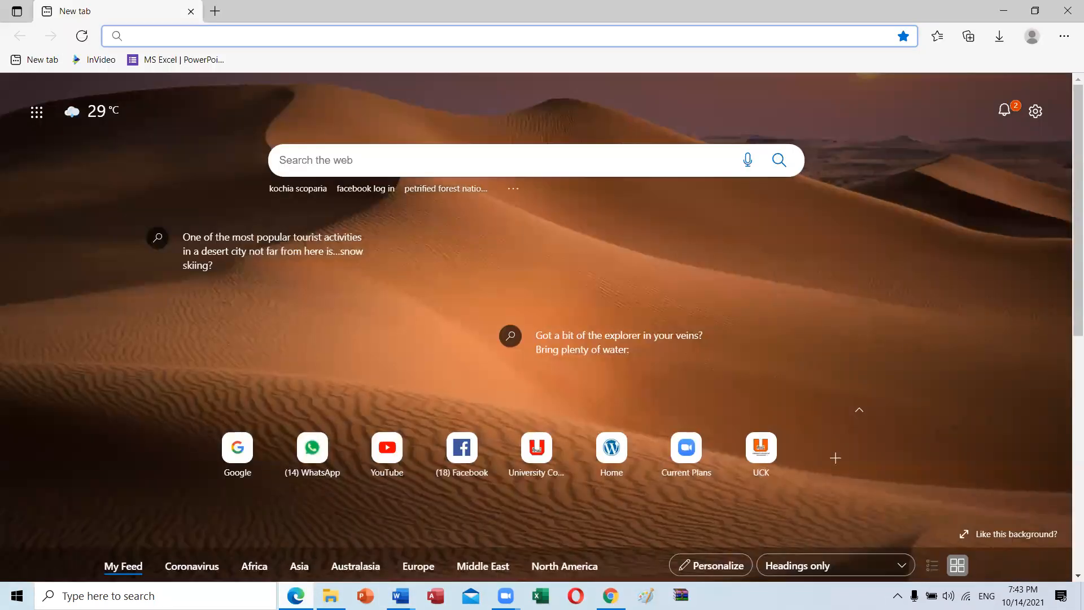
pyautogui.click(295, 596)
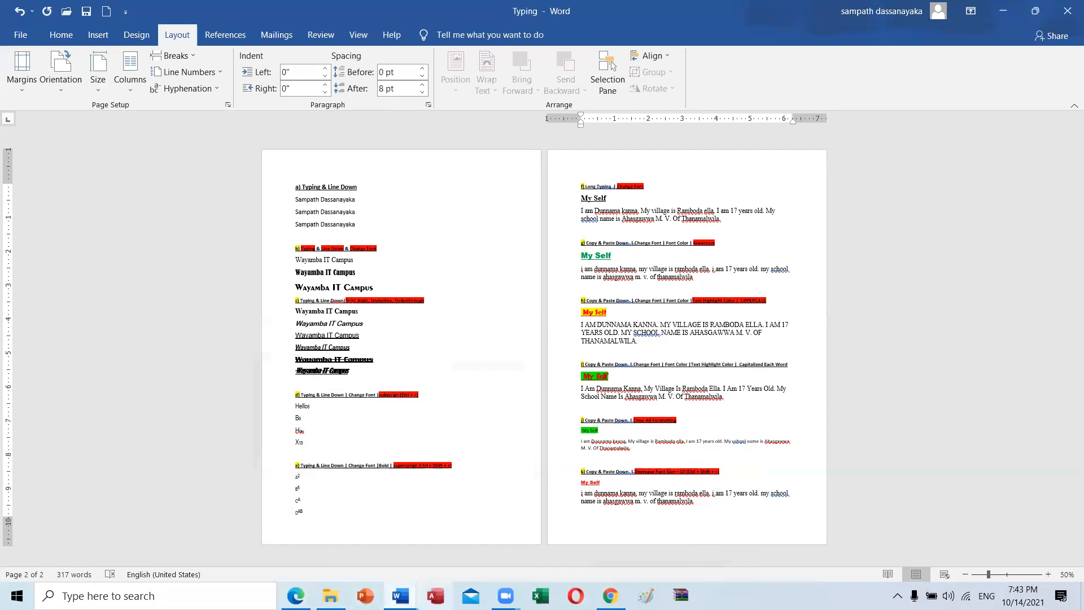
pyautogui.moveTo(400, 596)
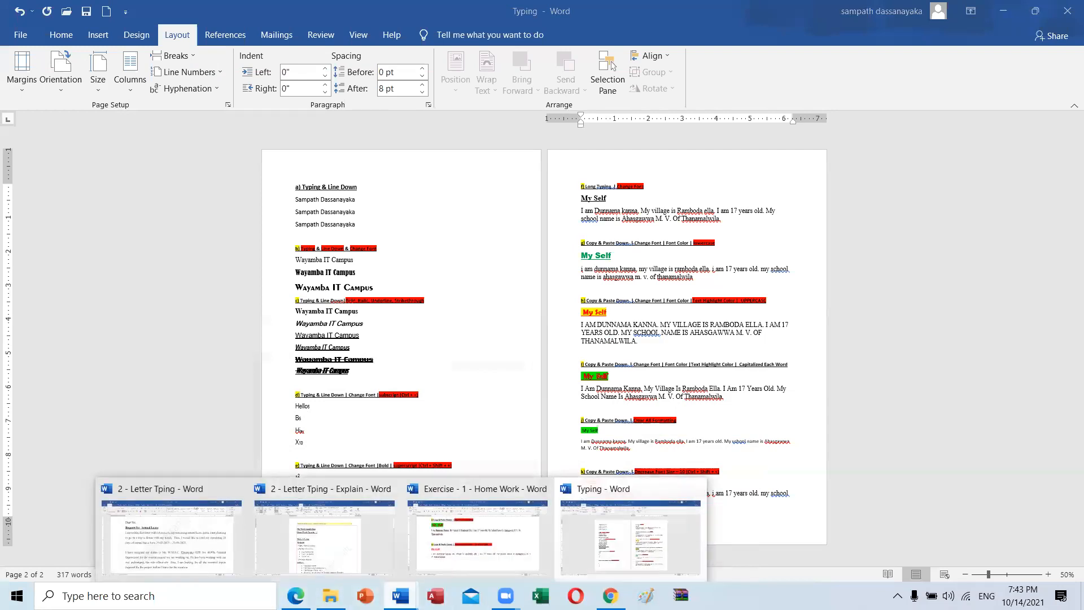
pyautogui.click(592, 545)
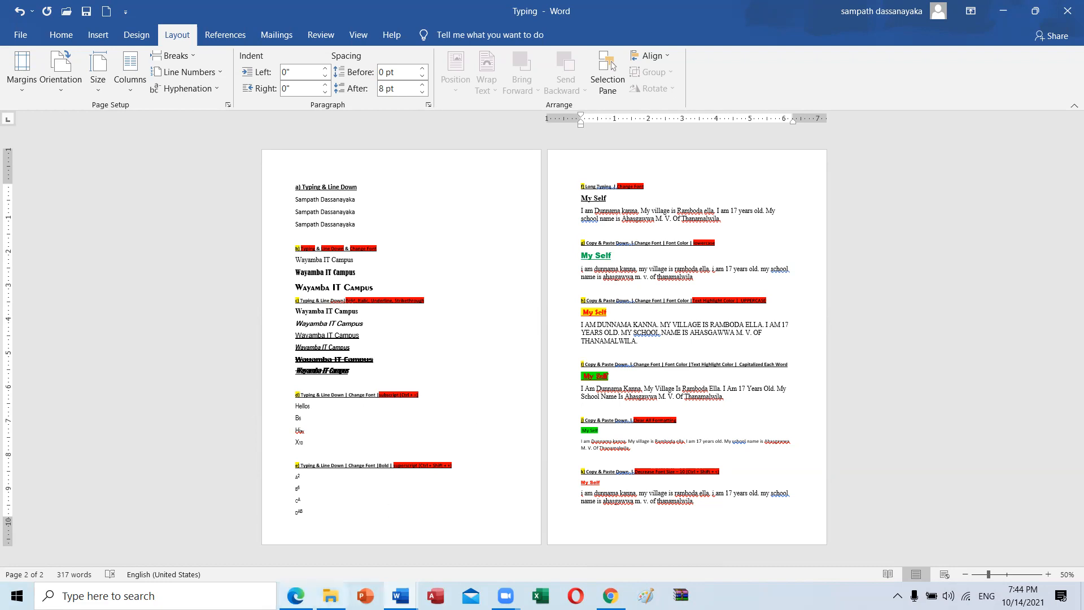
# - Read the "2 - Letter Tping - Explain" document from the paper size and margin methods through the Make Letter Margin box
pyautogui.moveTo(401, 595)
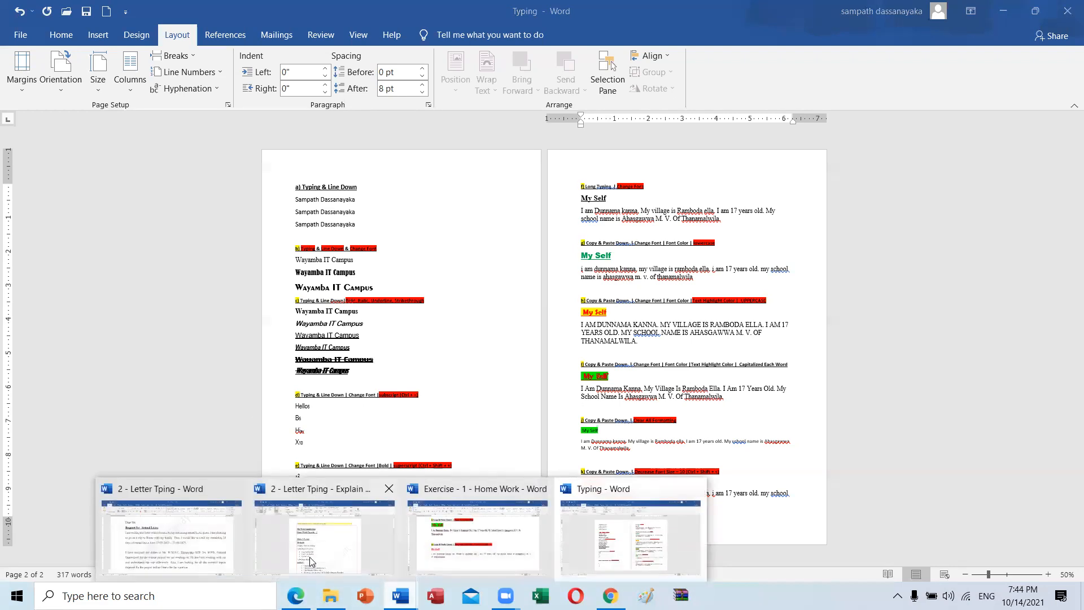
pyautogui.click(327, 553)
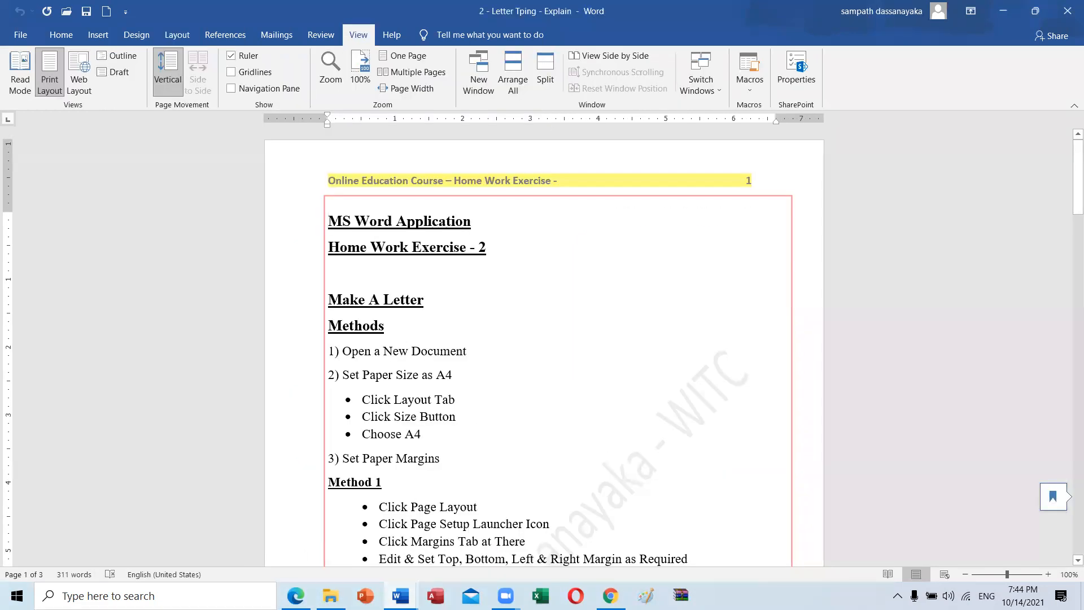
pyautogui.scroll(-10, 444, 449)
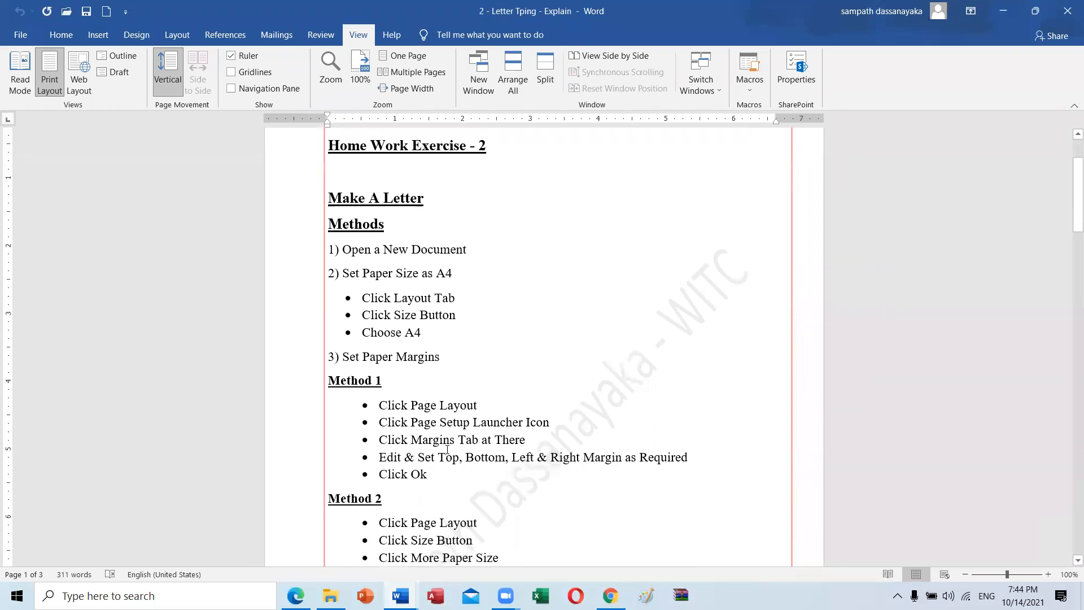
pyautogui.scroll(-7, 447, 450)
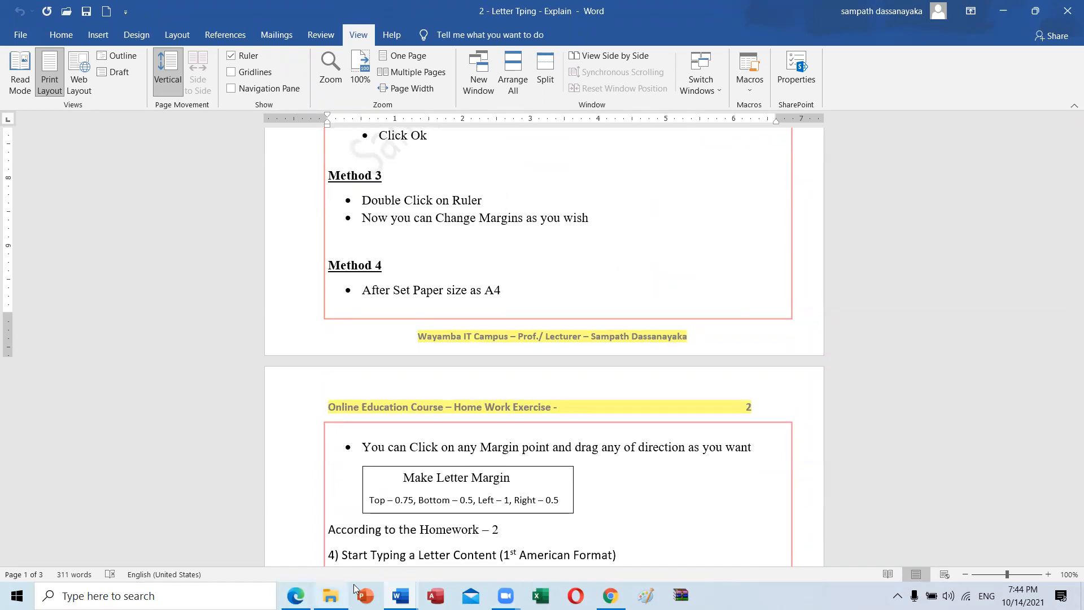
# - Return to the "2 - Letter Tping" letter and view more of the annual leave request at 110% zoom
pyautogui.moveTo(399, 591)
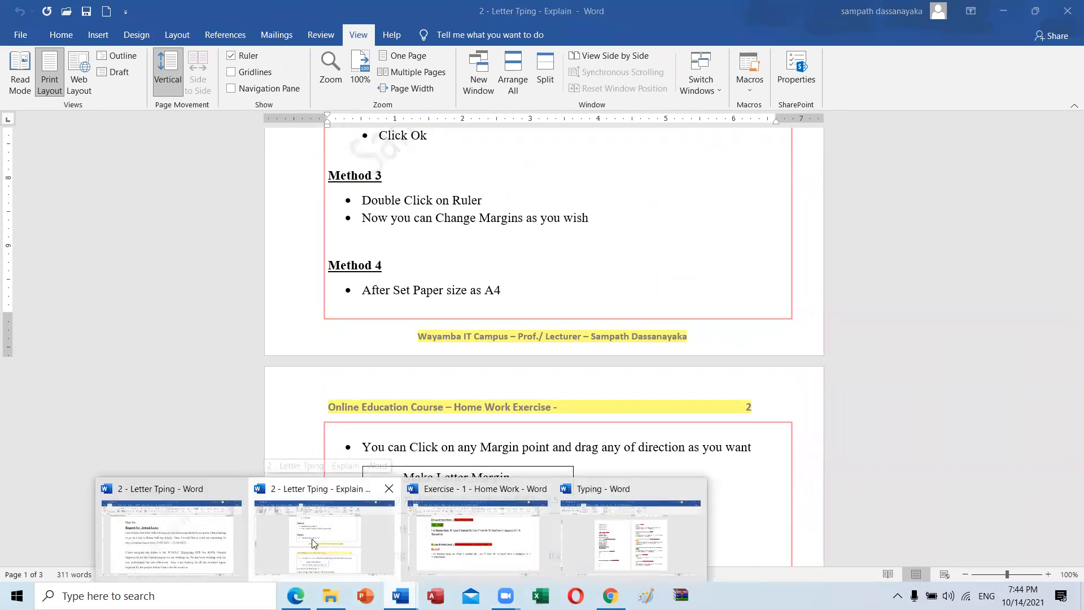
pyautogui.click(187, 543)
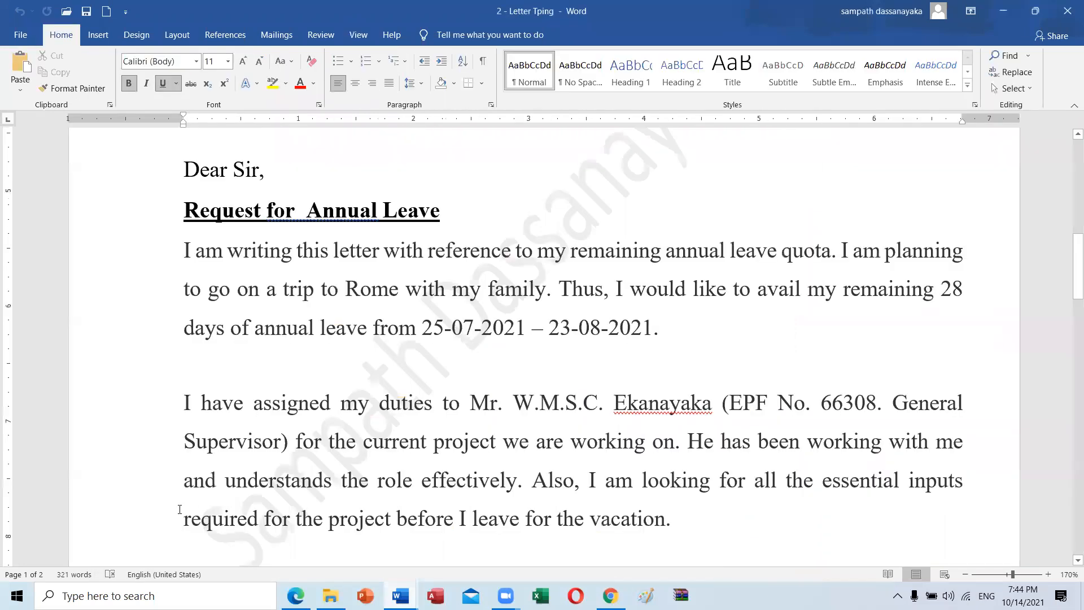
pyautogui.scroll(-8, 556, 359)
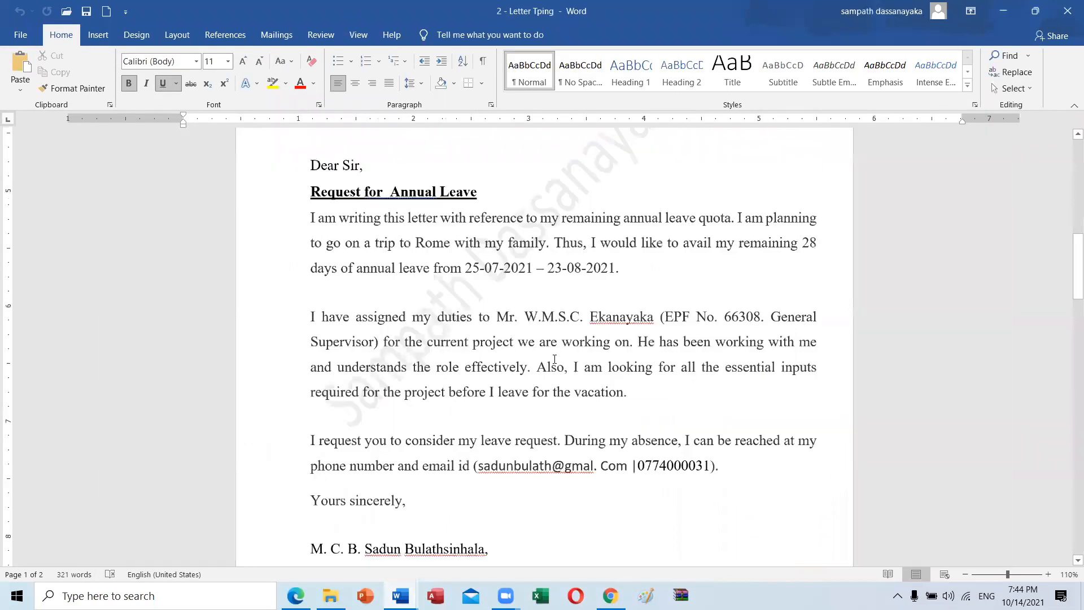
# - Compare the American Format and British Format letters side by side, then enlarge the American Format sender block for closer reading
pyautogui.scroll(-4, 551, 363)
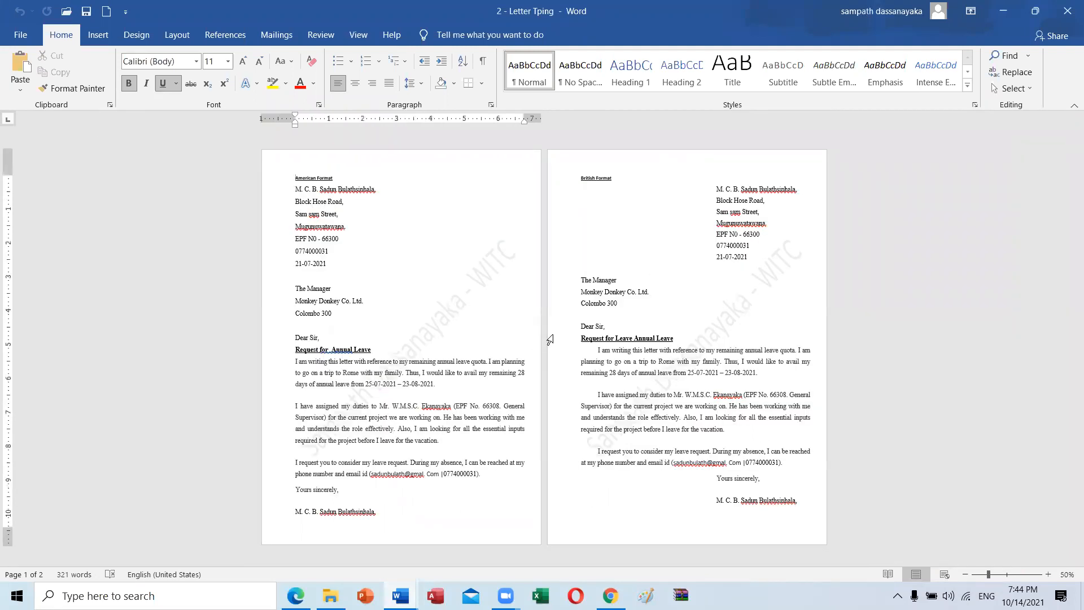
pyautogui.scroll(3, 496, 336)
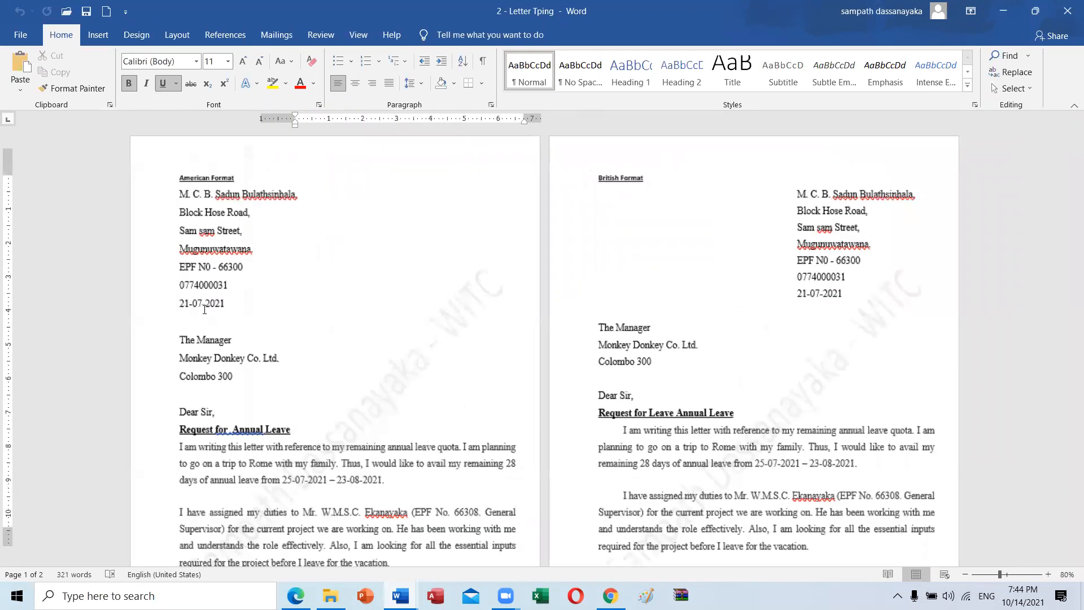
pyautogui.scroll(1, 204, 323)
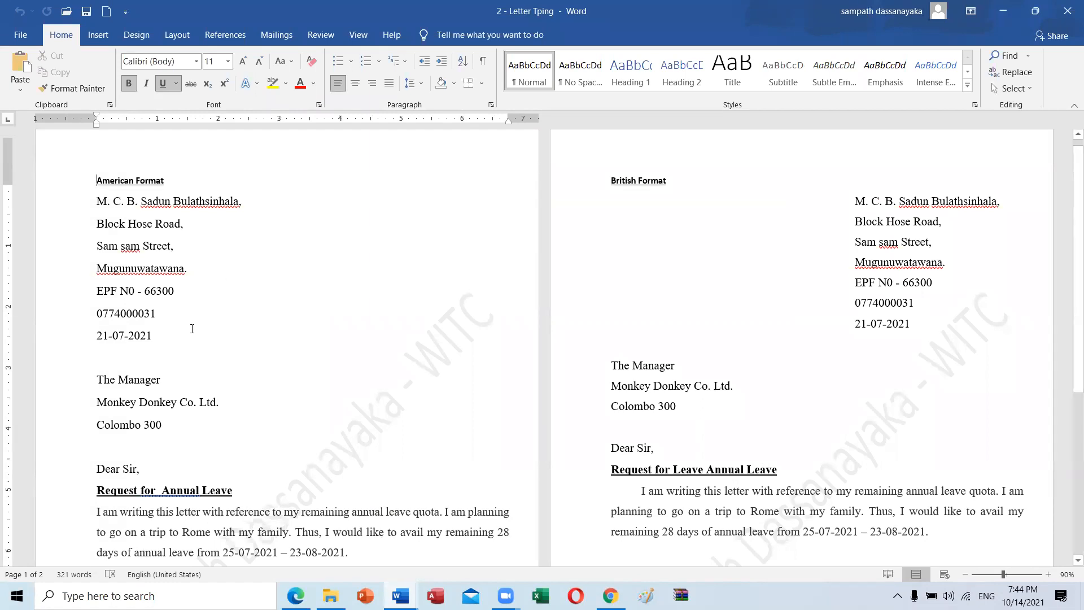
pyautogui.scroll(1, 192, 325)
pyautogui.click(139, 323)
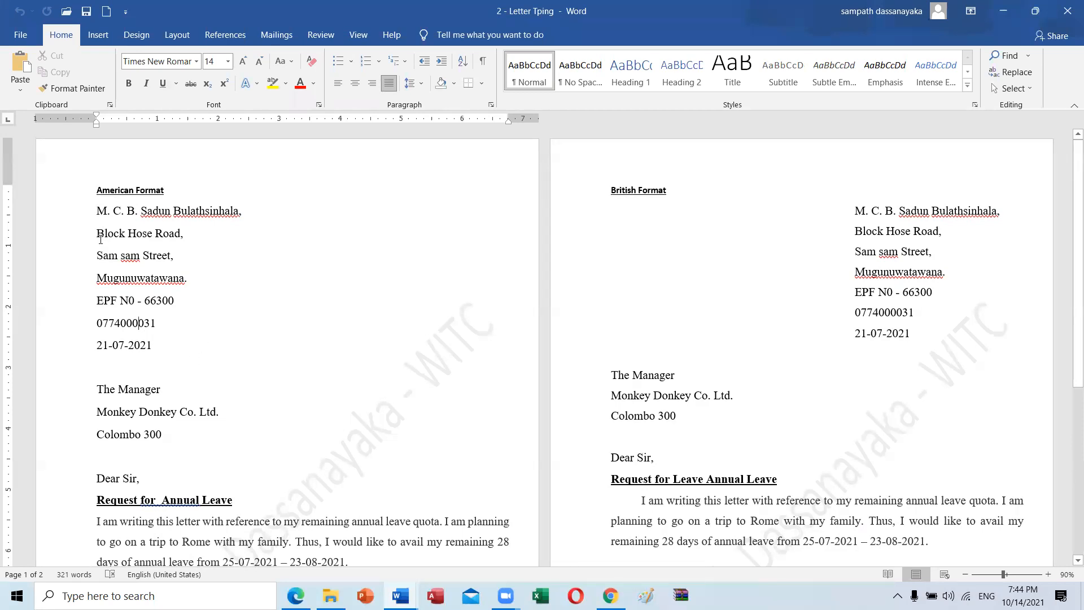
pyautogui.moveTo(94, 213); pyautogui.dragTo(108, 214)
pyautogui.scroll(3, 76, 212)
pyautogui.scroll(9, 76, 211)
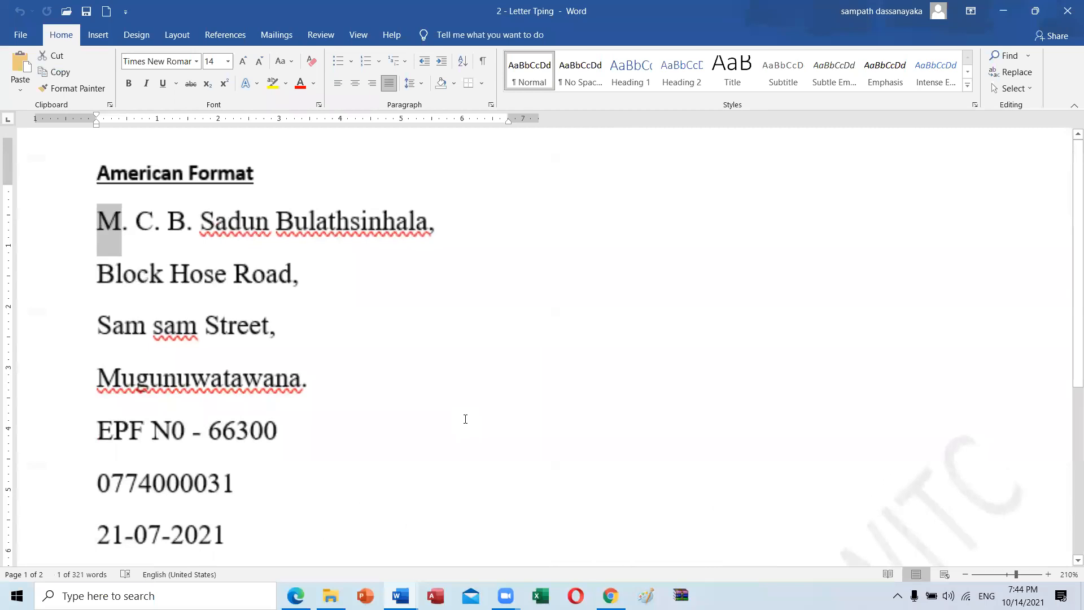
# - Examine the sender's name line under American Format, highlighting its initials, full stops, spaces, surname capital and closing comma
pyautogui.click(465, 419)
pyautogui.click(115, 223)
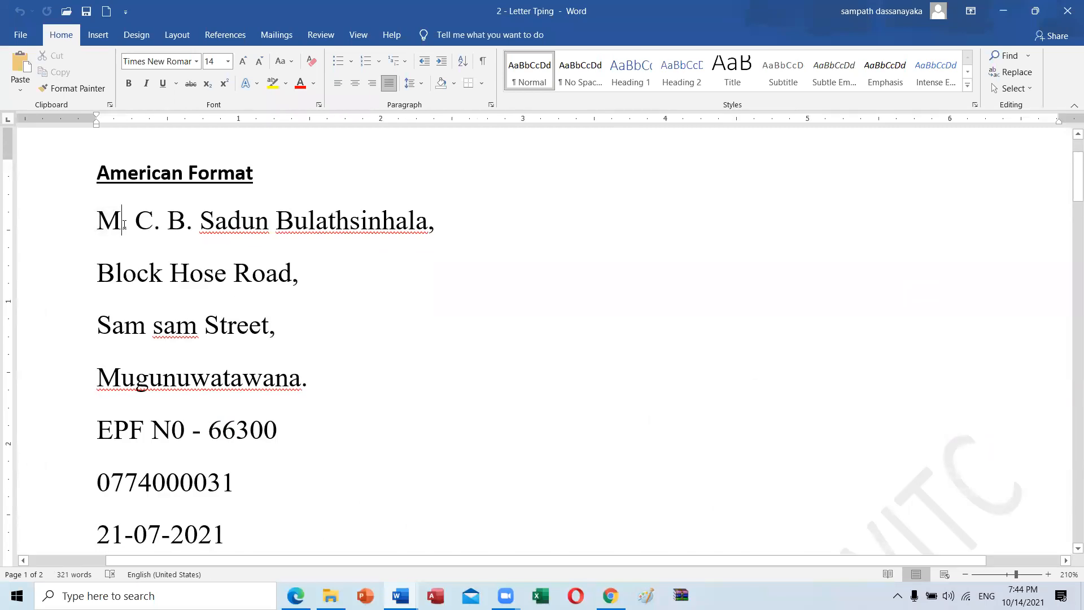
pyautogui.write('.')
pyautogui.moveTo(134, 226); pyautogui.dragTo(145, 227)
pyautogui.click(155, 222)
pyautogui.press('Left')
pyautogui.moveTo(160, 223); pyautogui.dragTo(168, 226)
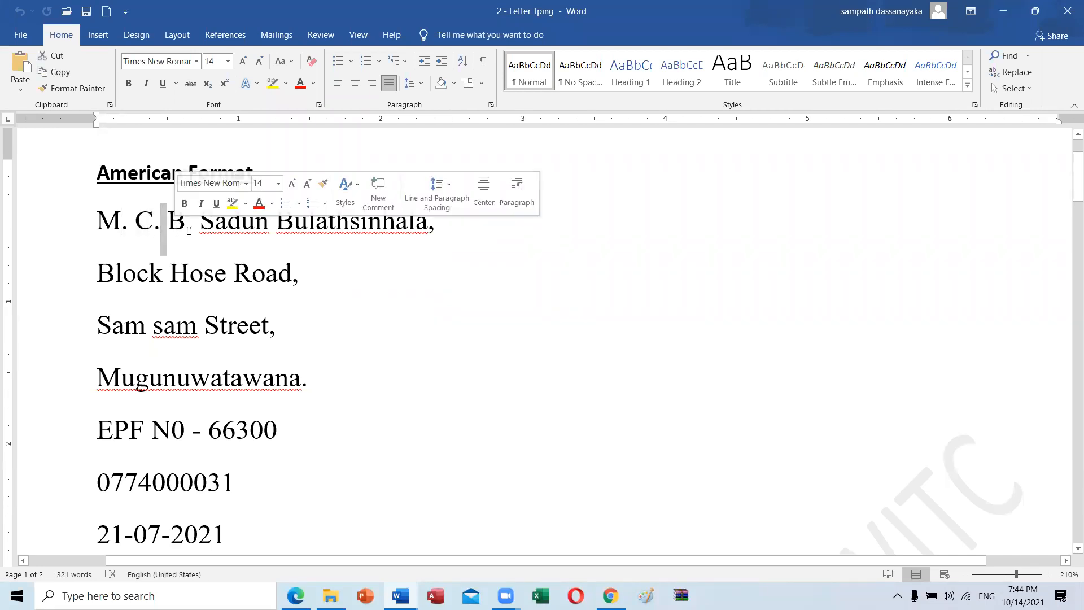
pyautogui.click(189, 231)
pyautogui.click(202, 227)
pyautogui.click(276, 232)
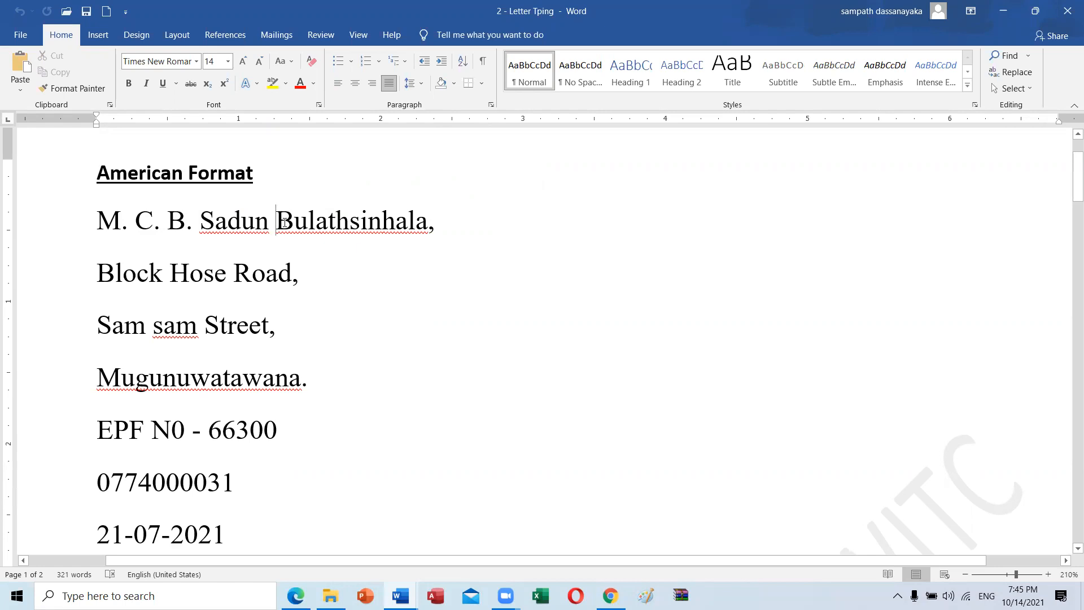
pyautogui.moveTo(276, 226); pyautogui.dragTo(294, 226)
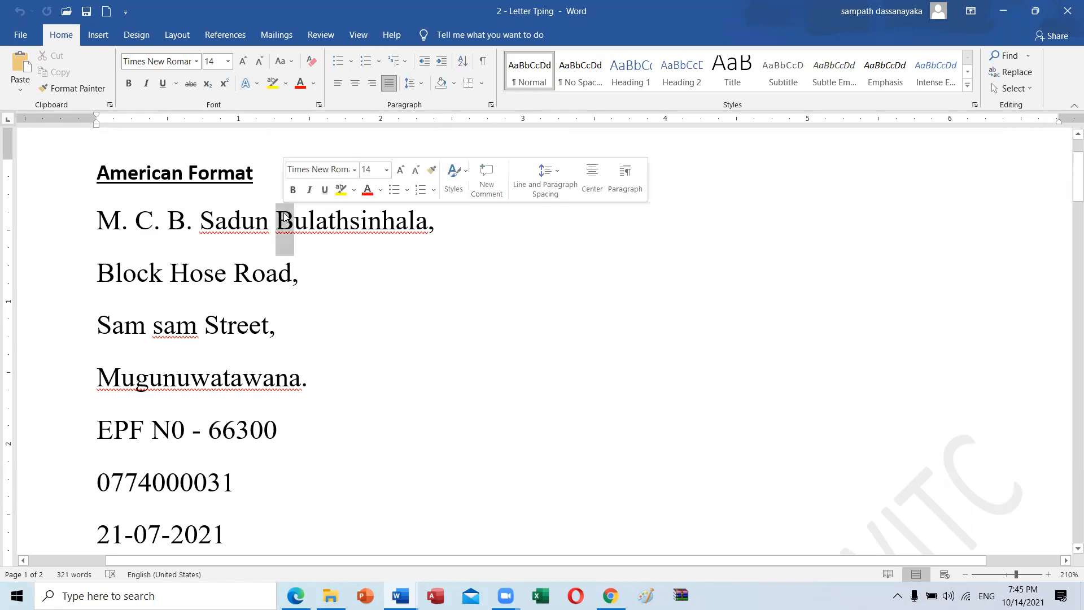
pyautogui.click(429, 225)
pyautogui.moveTo(430, 225); pyautogui.dragTo(436, 226)
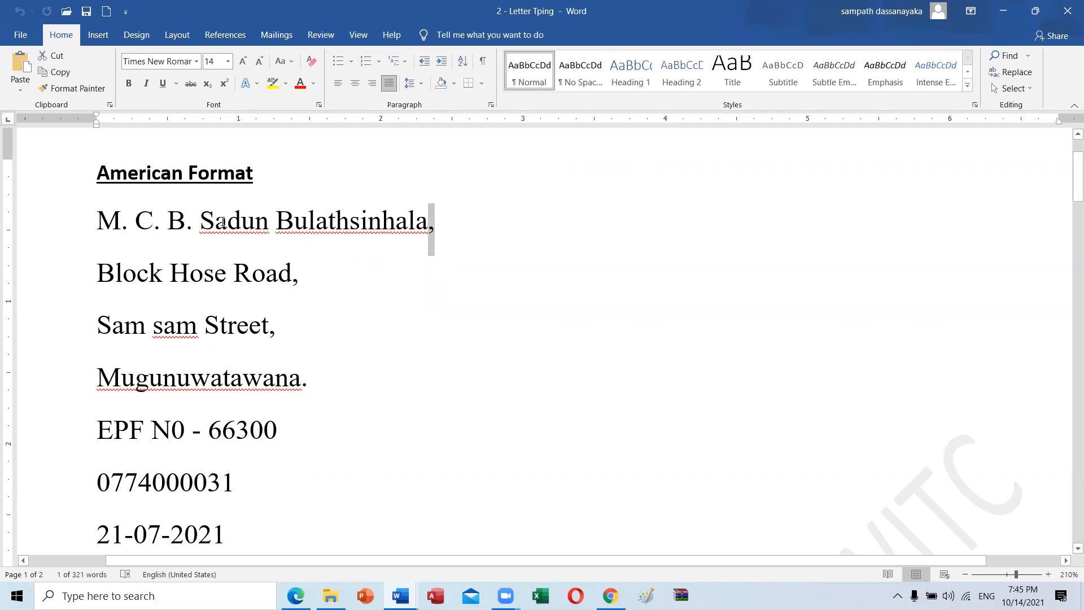
# - Highlight and examine the sender's address lines, EPF number, phone number and date beneath the name in the American Format letter
pyautogui.click(330, 244)
pyautogui.click(105, 242)
pyautogui.moveTo(99, 265); pyautogui.dragTo(315, 268)
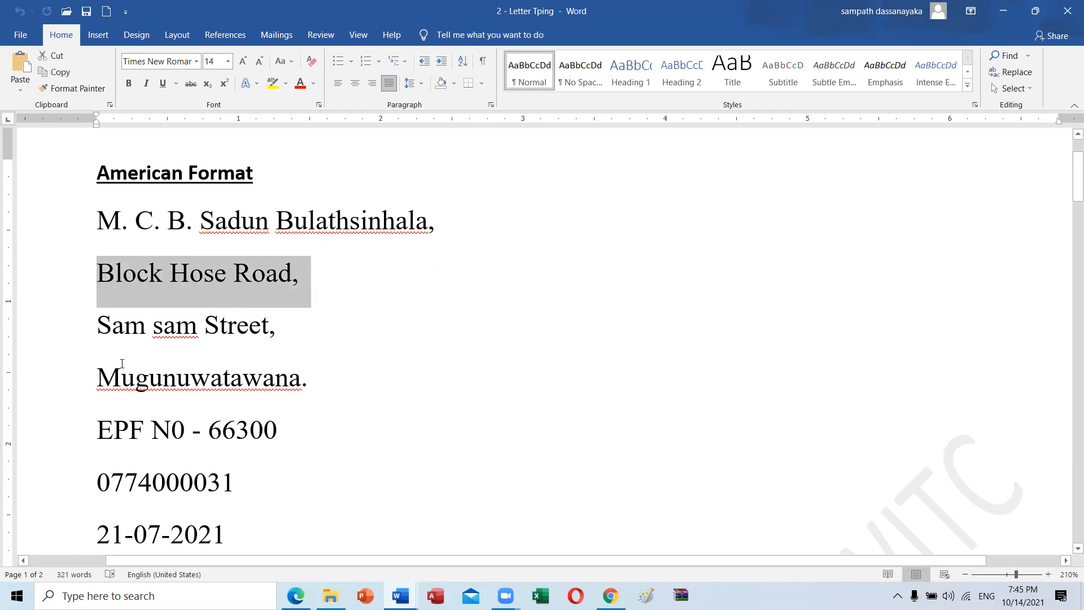
pyautogui.click(82, 323)
pyautogui.scroll(-3, 219, 351)
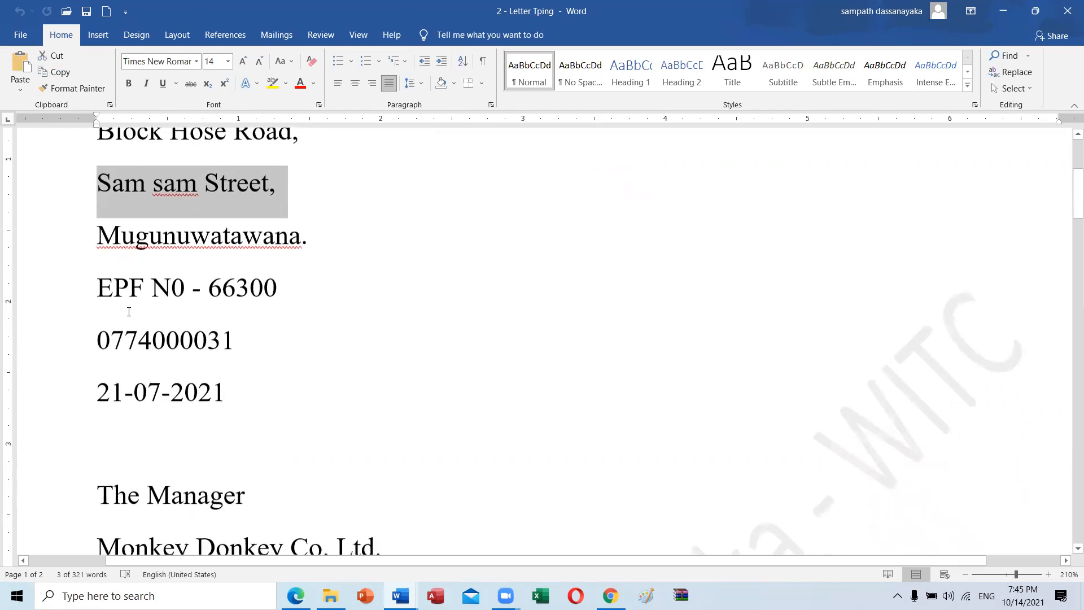
pyautogui.moveTo(98, 237); pyautogui.dragTo(299, 241)
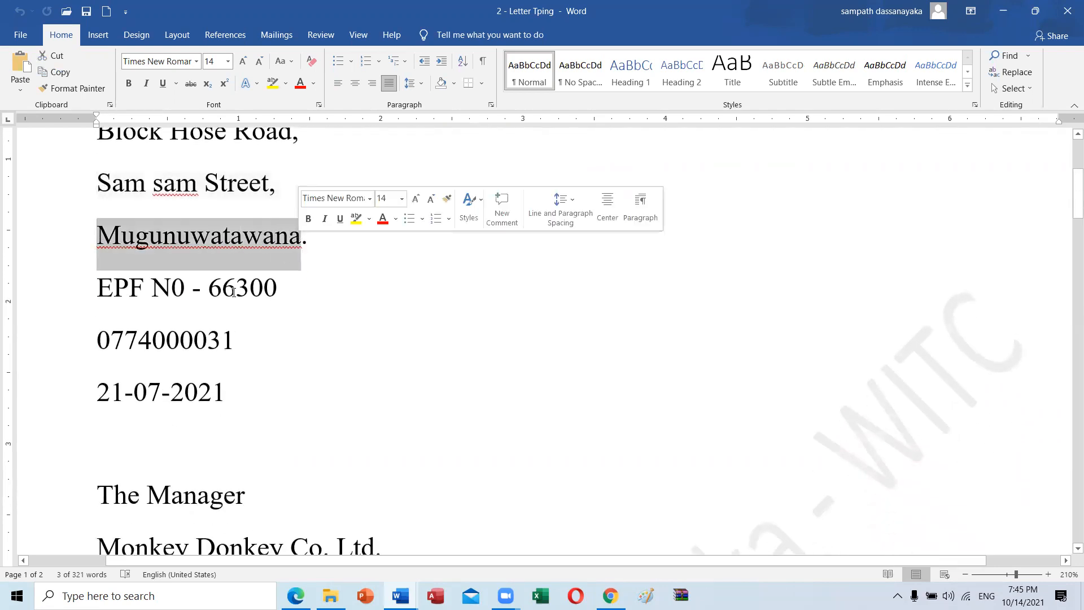
pyautogui.moveTo(106, 288); pyautogui.dragTo(191, 295)
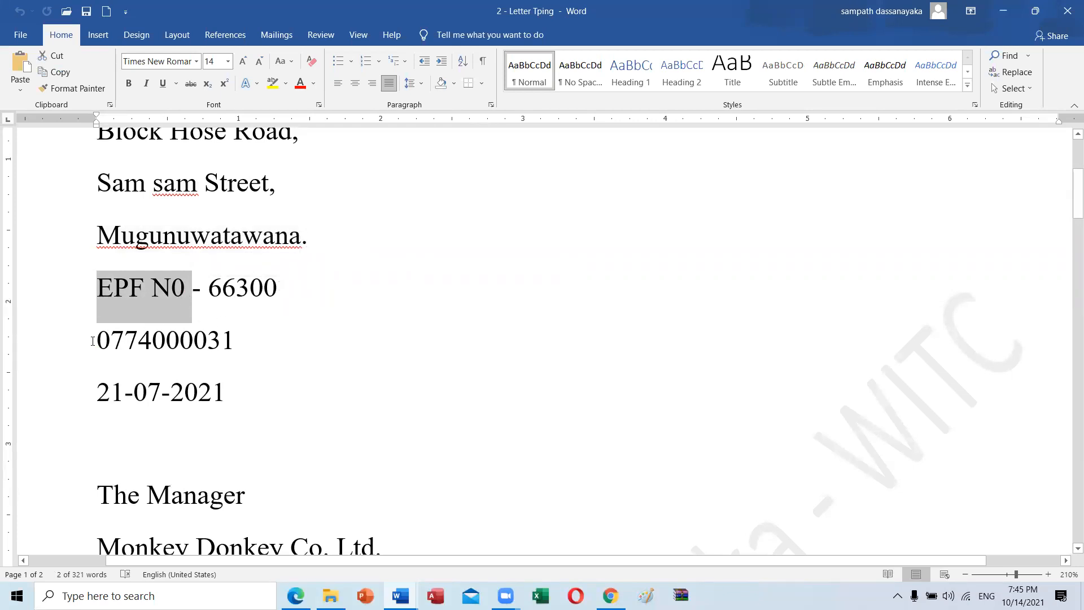
pyautogui.moveTo(106, 349); pyautogui.dragTo(227, 340)
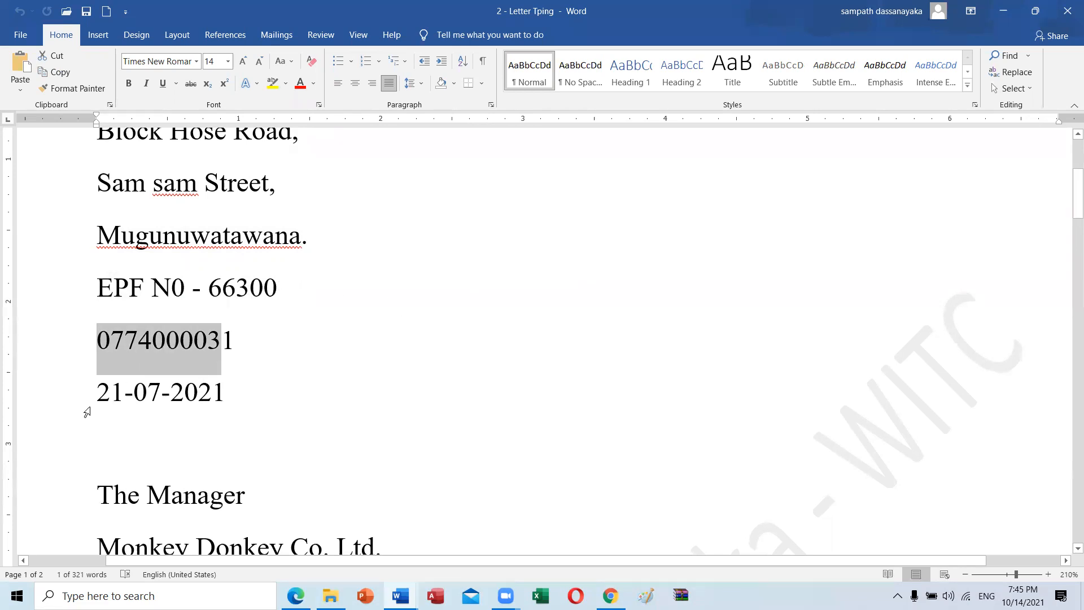
pyautogui.moveTo(73, 412); pyautogui.dragTo(251, 392)
pyautogui.scroll(3, 131, 197)
pyautogui.scroll(-2, 131, 197)
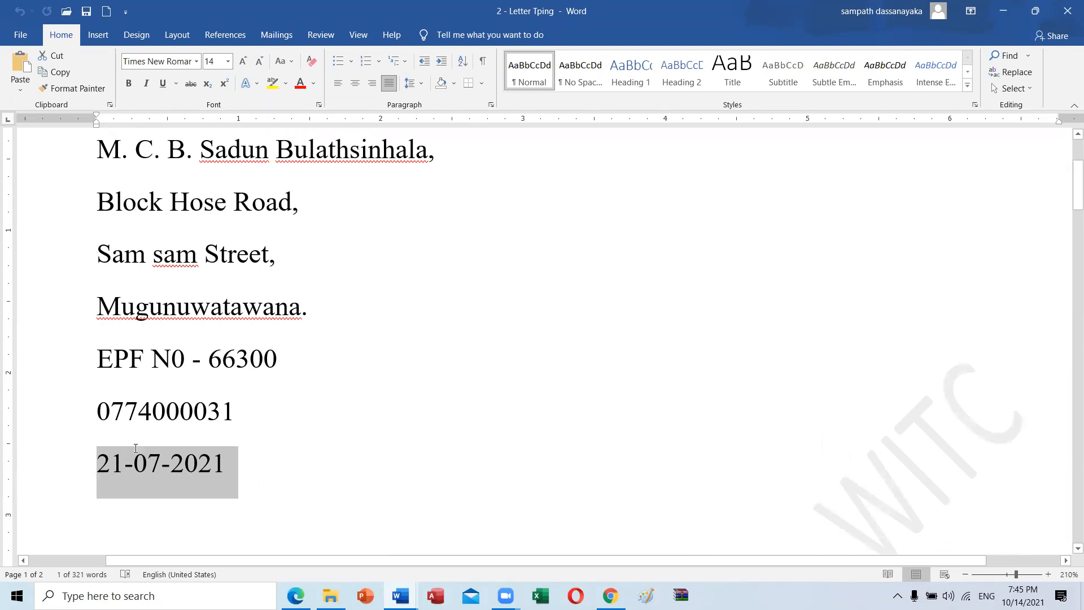
# - Examine the recipient's address, the blank line before Dear Sir, and the opening of the annual leave request
pyautogui.scroll(-6, 135, 452)
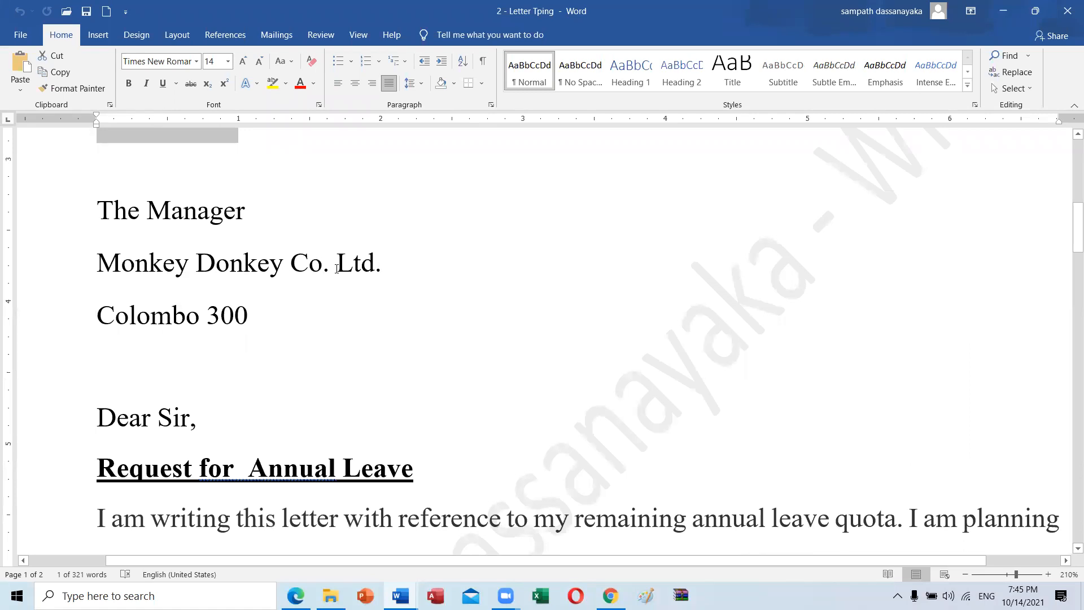
pyautogui.scroll(-3, 203, 314)
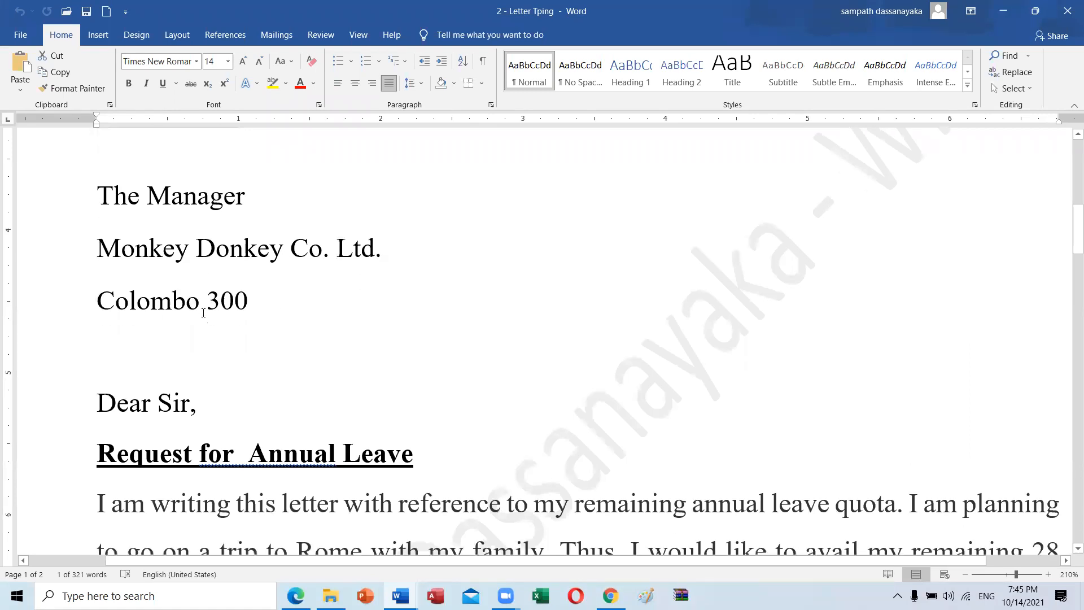
pyautogui.scroll(1, 153, 229)
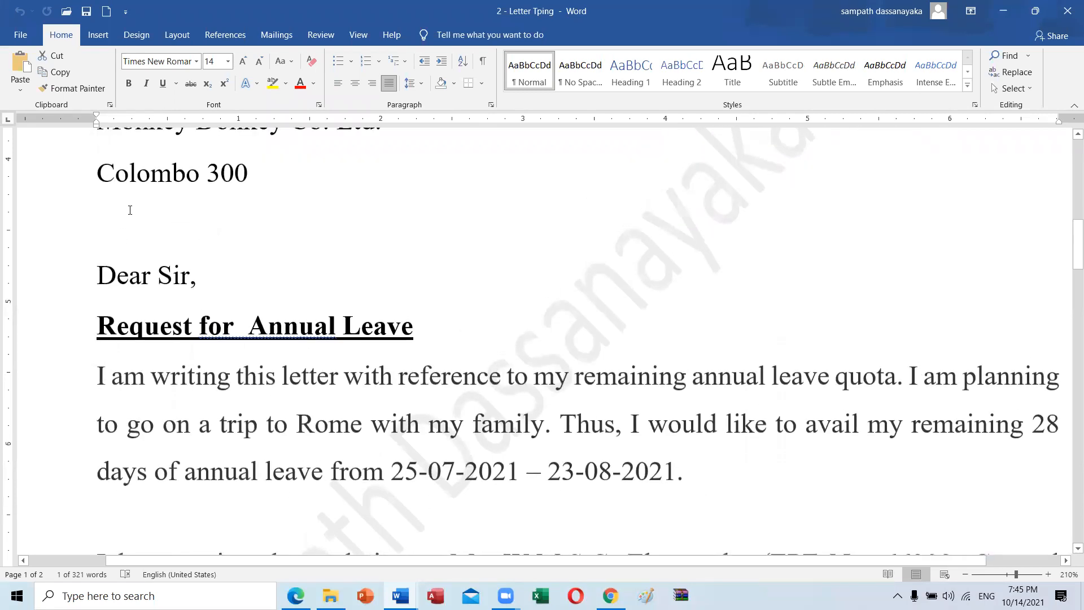
pyautogui.click(113, 218)
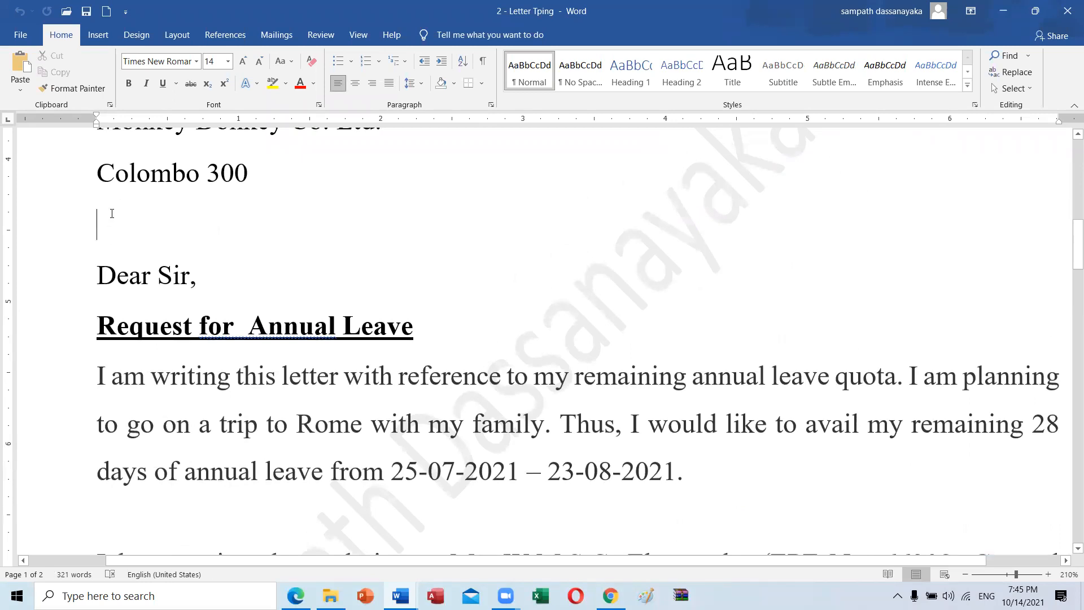
pyautogui.scroll(5, 100, 254)
pyautogui.scroll(1, 99, 280)
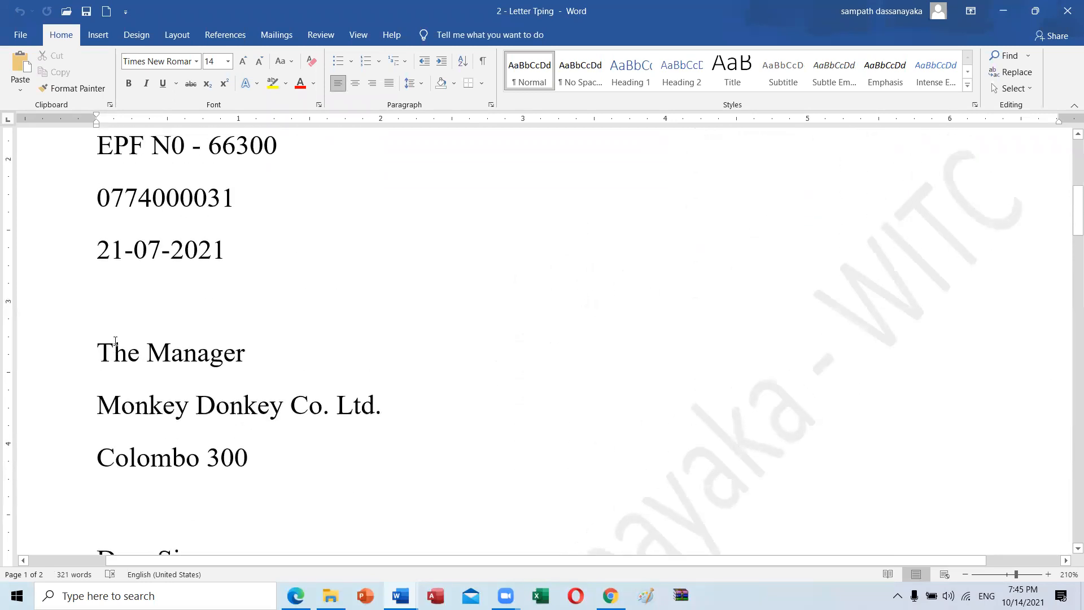
pyautogui.scroll(-4, 102, 305)
pyautogui.scroll(-3, 105, 307)
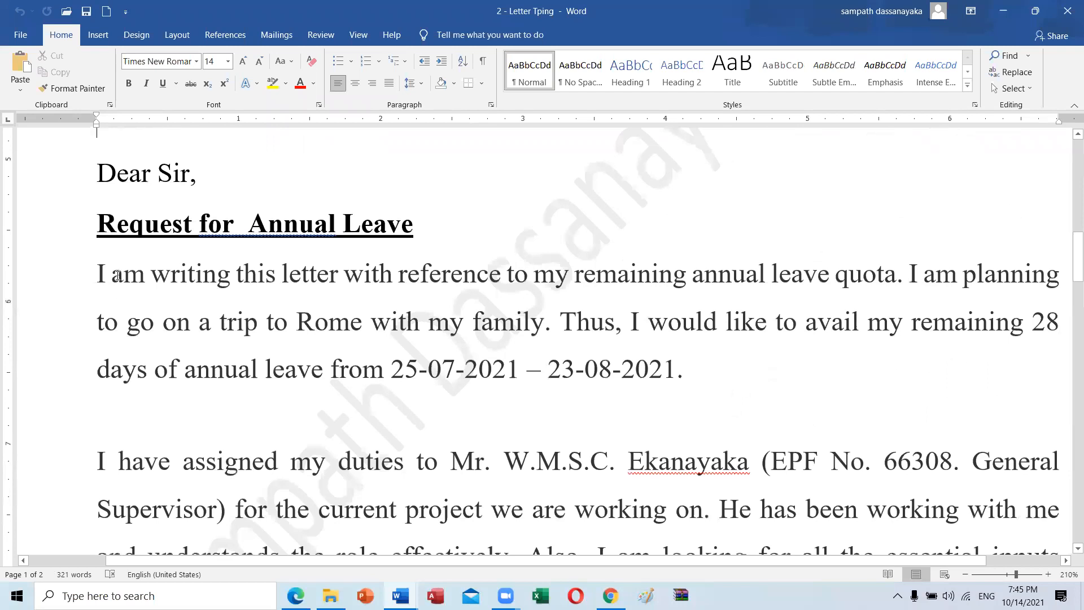
pyautogui.scroll(2, 118, 280)
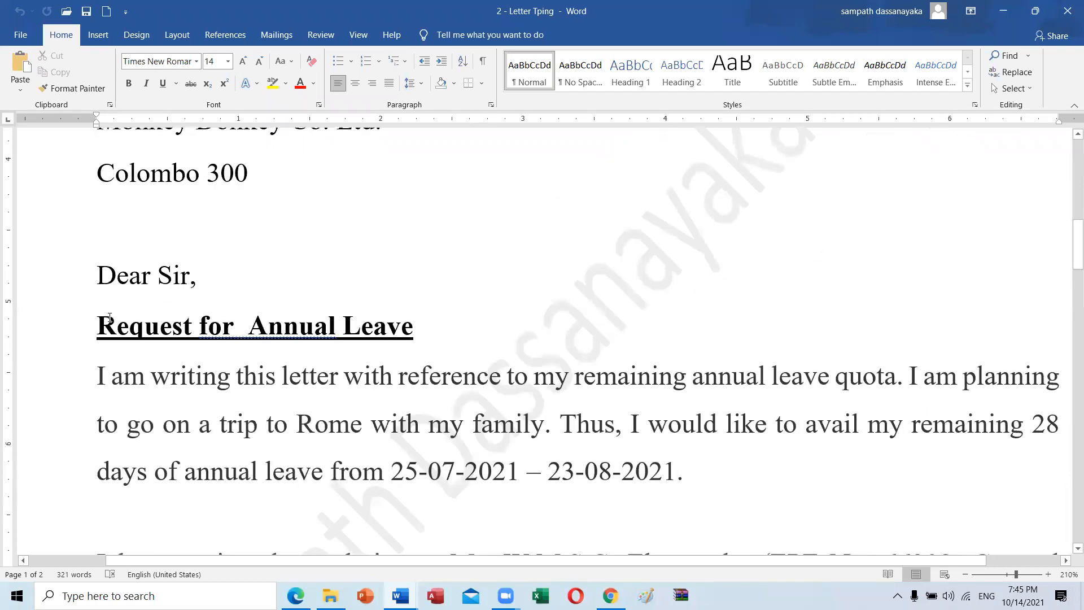
# - Try the suggested "for Annual" grammar correction in the Request for Annual Leave subject heading
pyautogui.moveTo(97, 325); pyautogui.dragTo(438, 333)
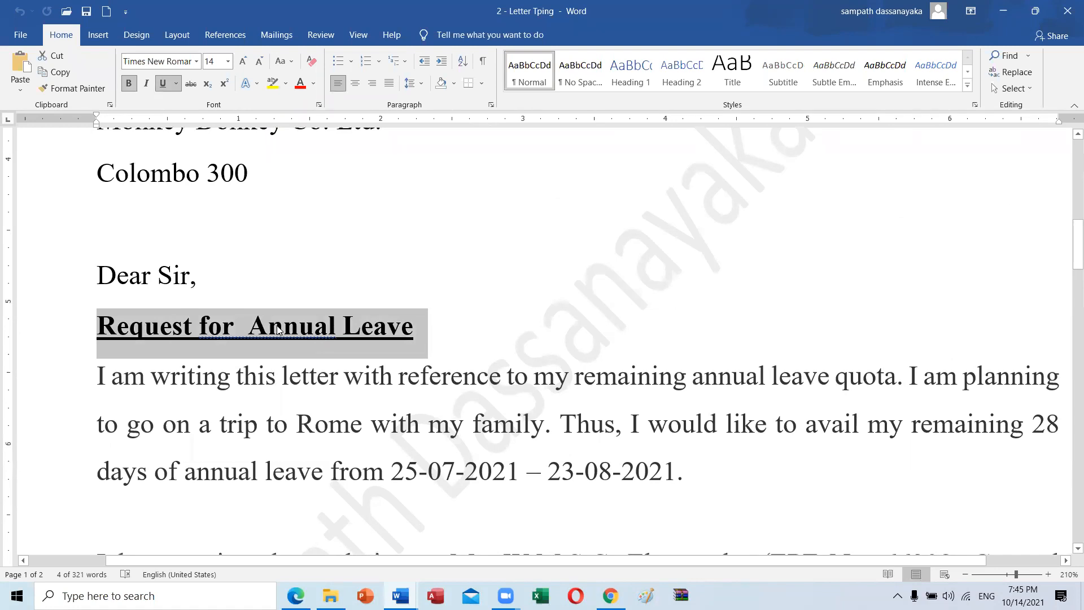
pyautogui.click(315, 351)
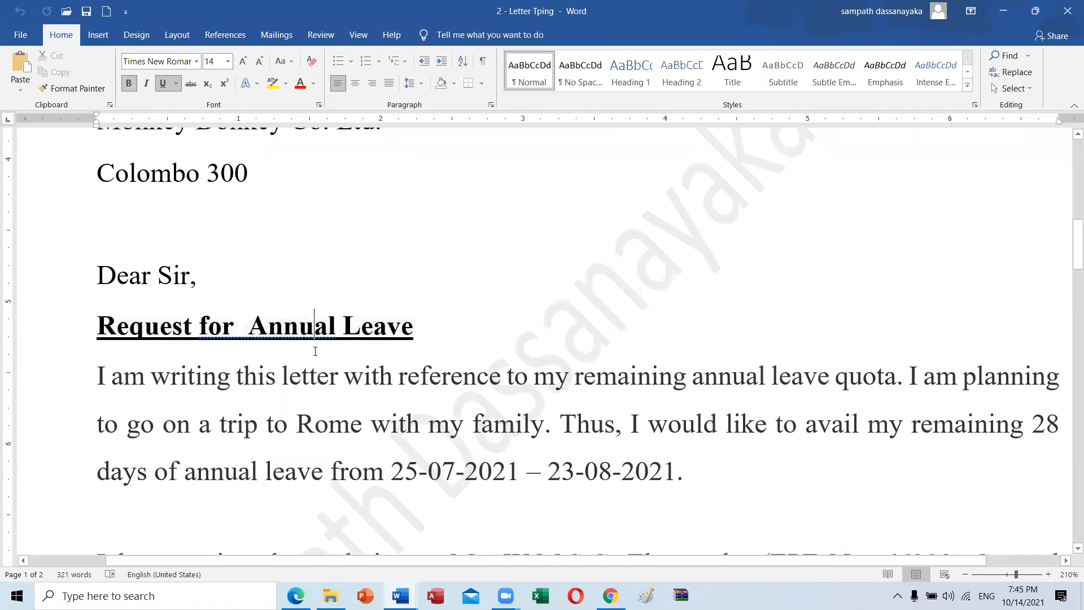
pyautogui.rightClick(283, 335)
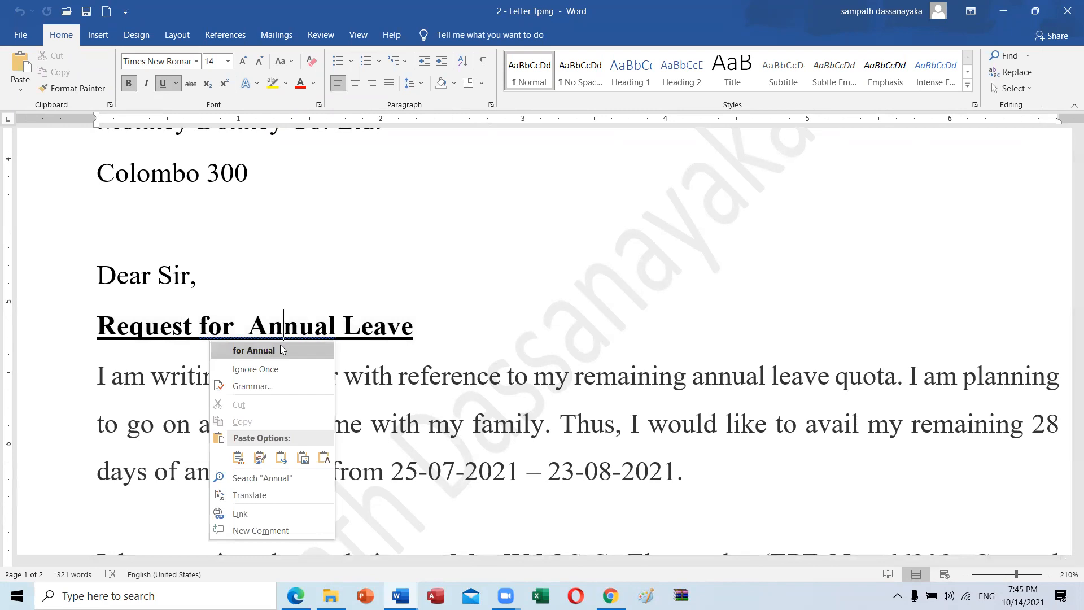
pyautogui.click(280, 350)
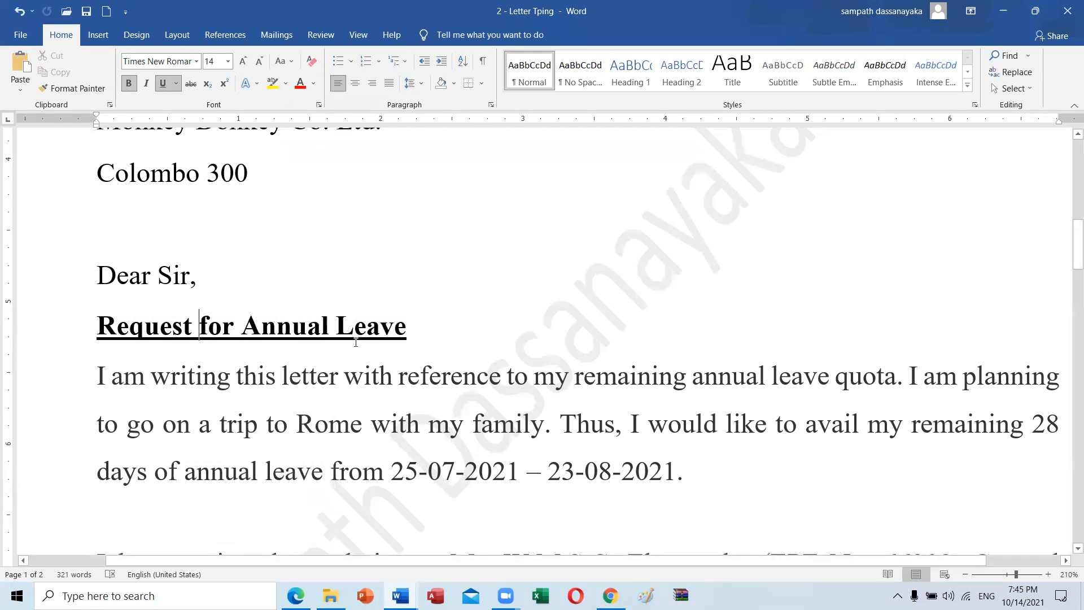
pyautogui.hotkey('ctrl', 'z')
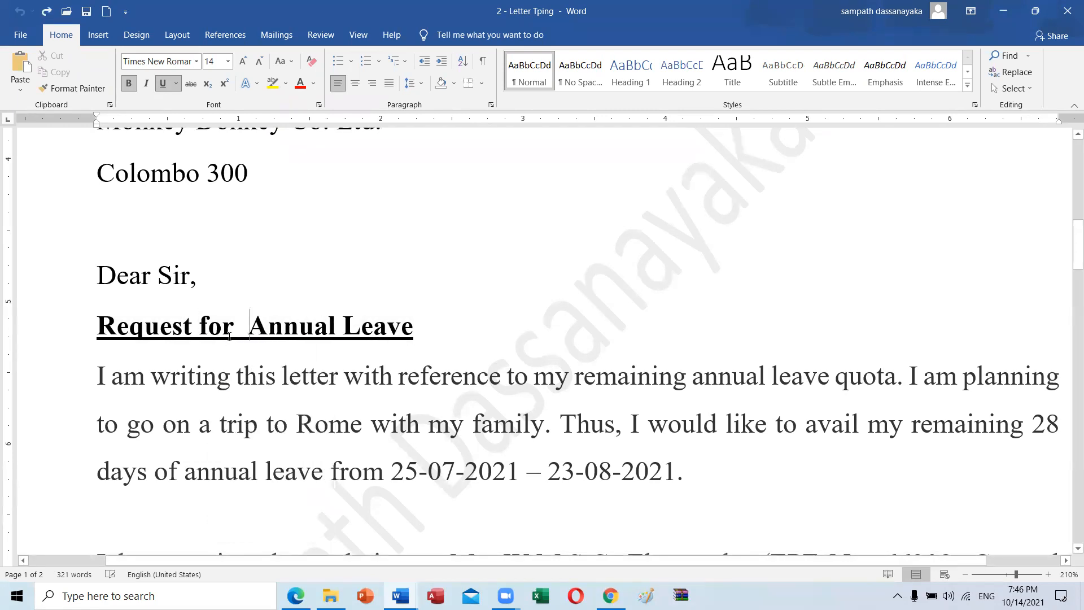
# - Remove the underline from "for Annual" in the subject heading to expose its grammar mark and enlarge that text
pyautogui.click(246, 362)
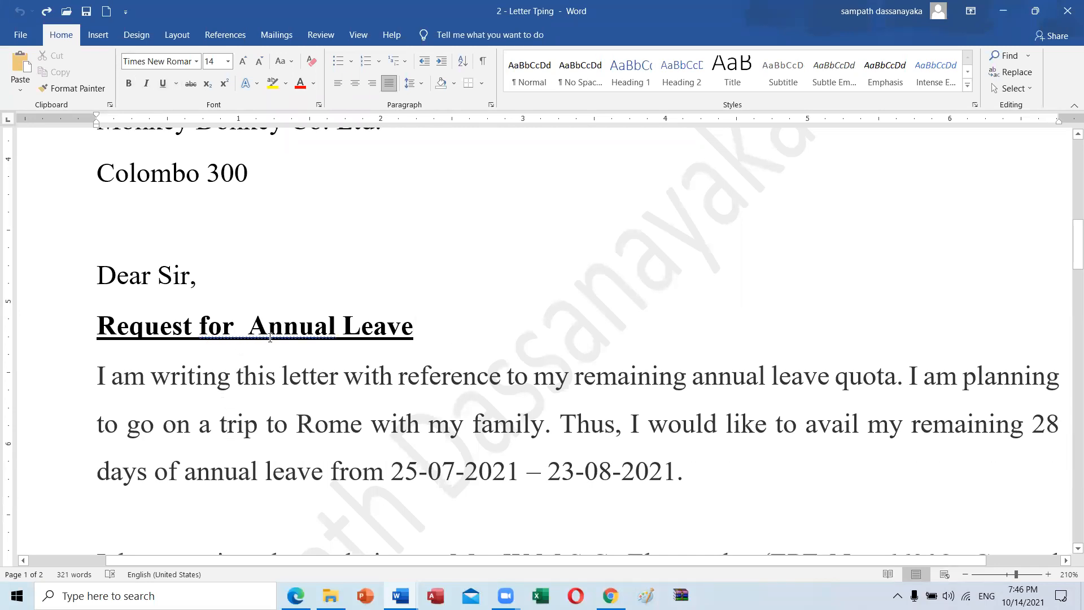
pyautogui.rightClick(301, 342)
pyautogui.moveTo(302, 341); pyautogui.dragTo(339, 340)
pyautogui.keyDown('ctrl'); pyautogui.scroll(3, 288, 113); pyautogui.keyUp('ctrl')
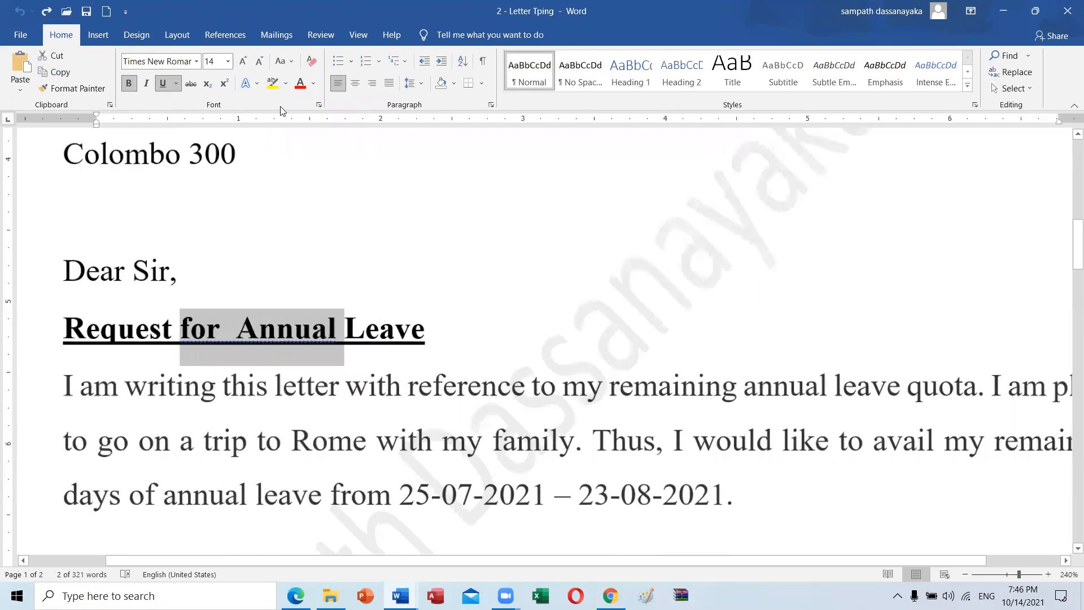
pyautogui.click(163, 83)
pyautogui.click(355, 359)
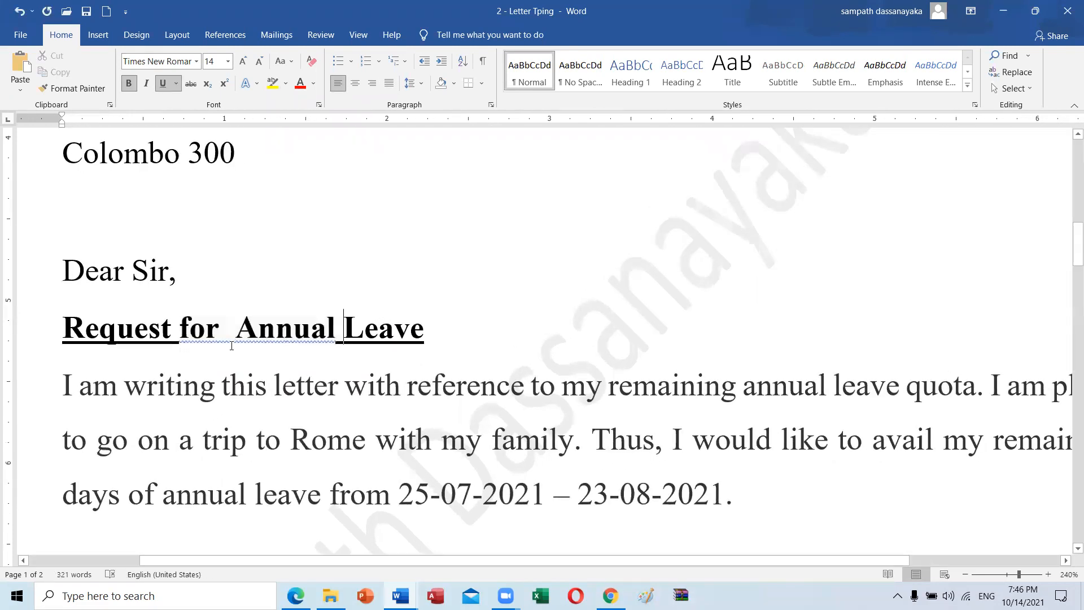
pyautogui.keyDown('ctrl'); pyautogui.scroll(4, 192, 338); pyautogui.keyUp('ctrl')
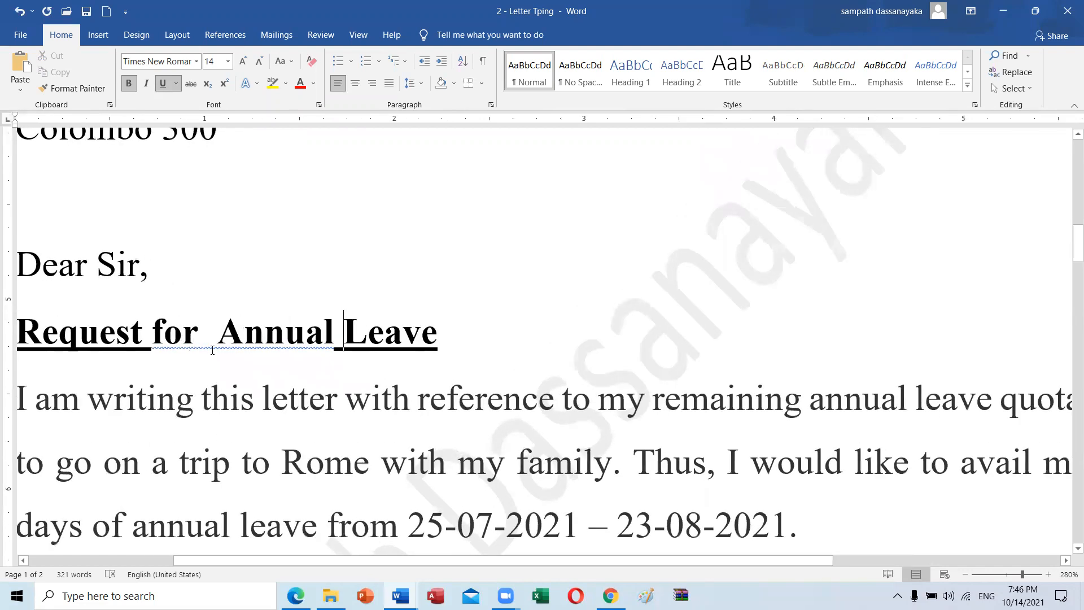
# - Accept the "for Annual" grammar correction that removes the extra space in the subject heading and underline the corrected words
pyautogui.click(205, 339)
pyautogui.rightClick(206, 341)
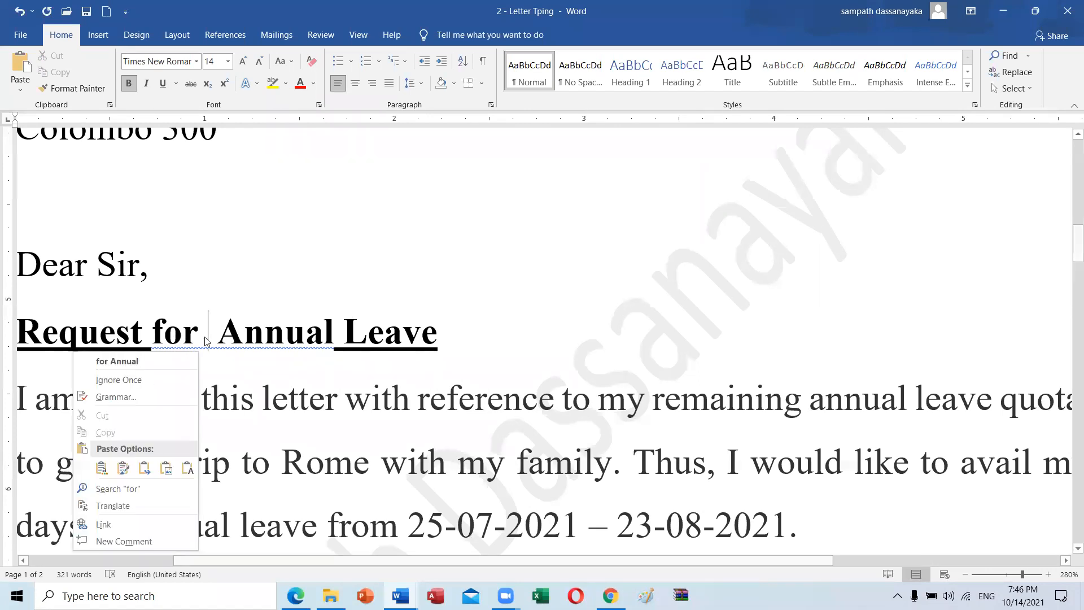
pyautogui.click(111, 362)
pyautogui.moveTo(152, 333); pyautogui.dragTo(287, 320)
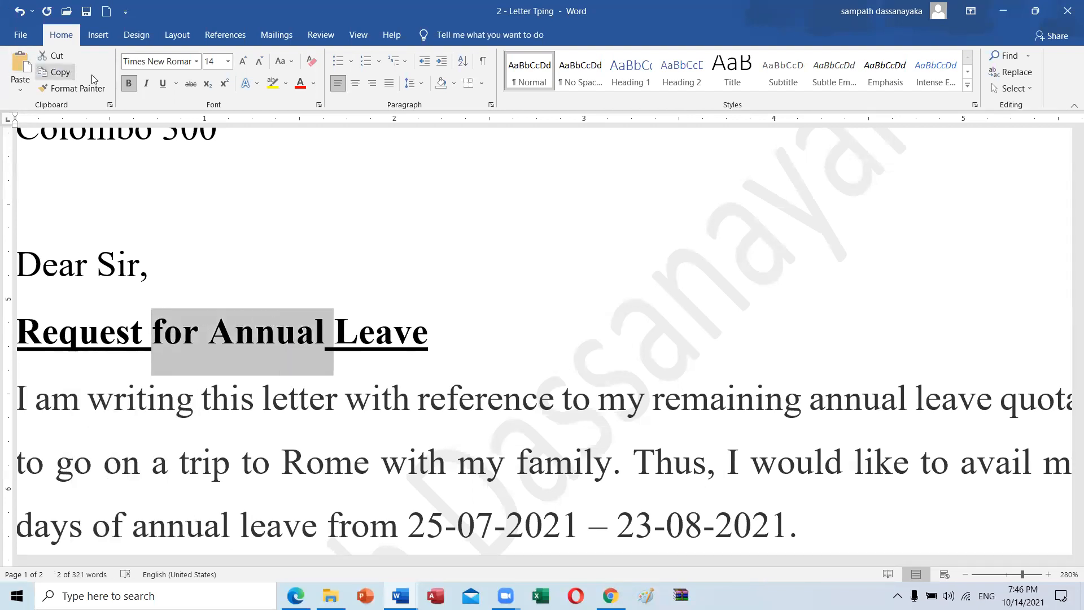
pyautogui.click(160, 85)
pyautogui.click(332, 263)
pyautogui.scroll(-3, 293, 329)
pyautogui.scroll(-2, 292, 329)
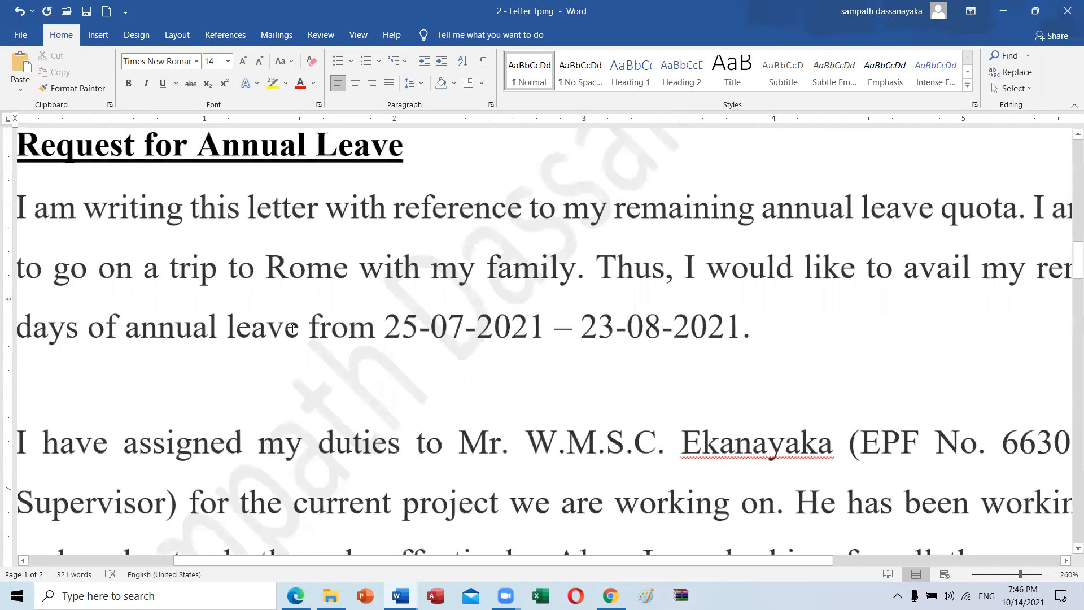
# - Examine the American Format letter from the subject heading through the body paragraphs to the Yours sincerely closing and signature name
pyautogui.scroll(-5, 293, 329)
pyautogui.scroll(-3, 293, 329)
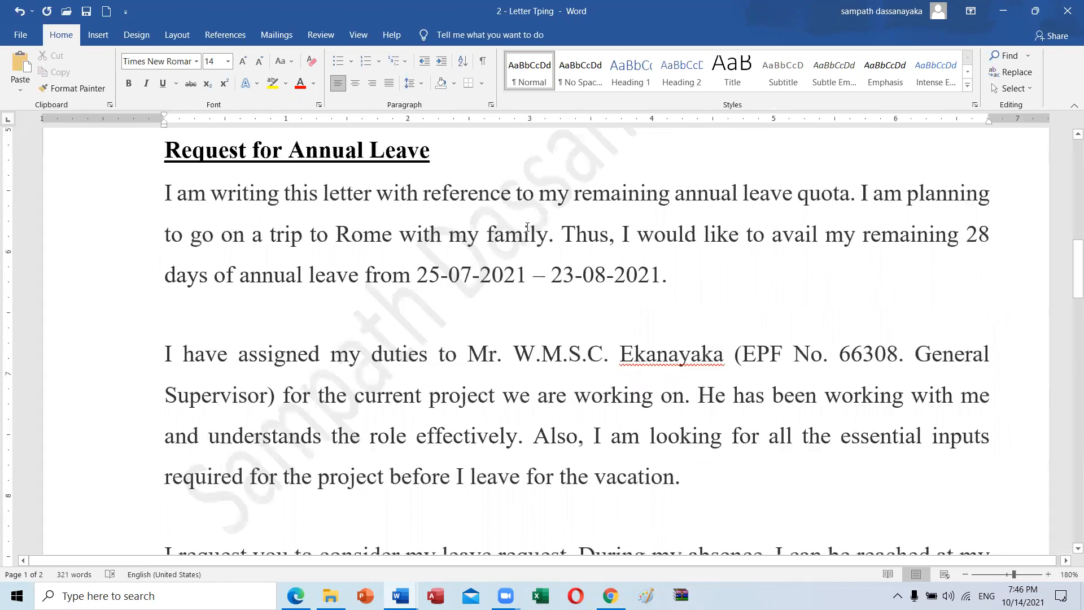
pyautogui.scroll(3, 530, 230)
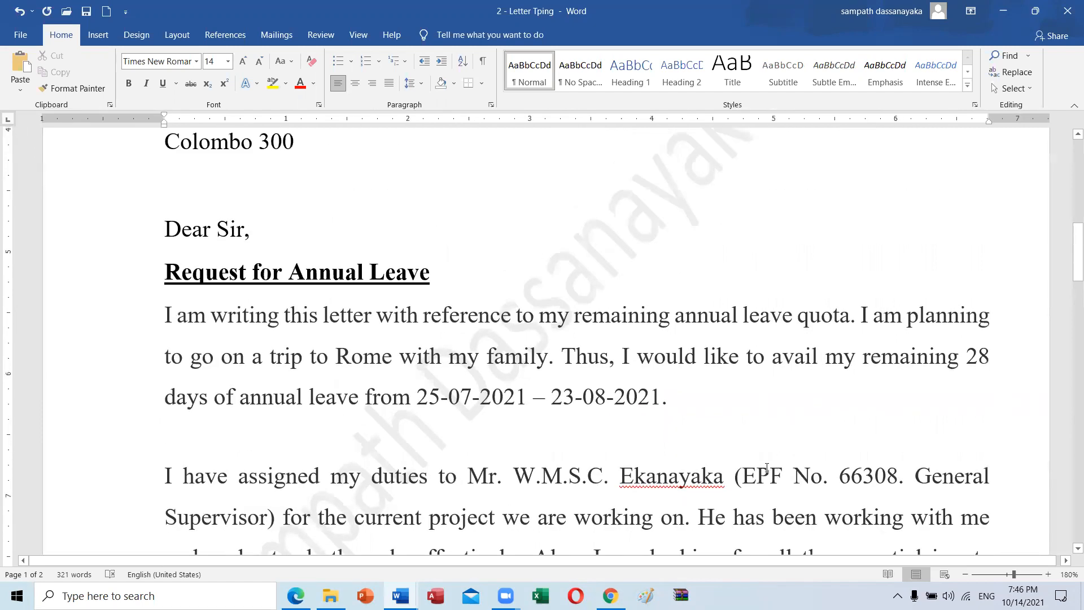
pyautogui.scroll(1, 673, 430)
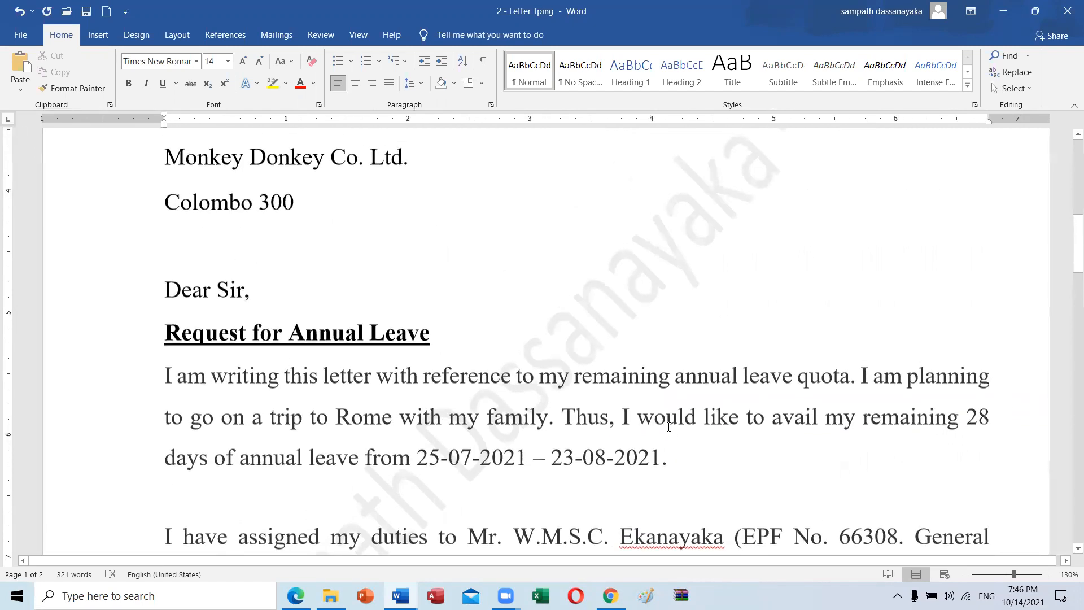
pyautogui.scroll(2, 665, 478)
pyautogui.scroll(-5, 665, 468)
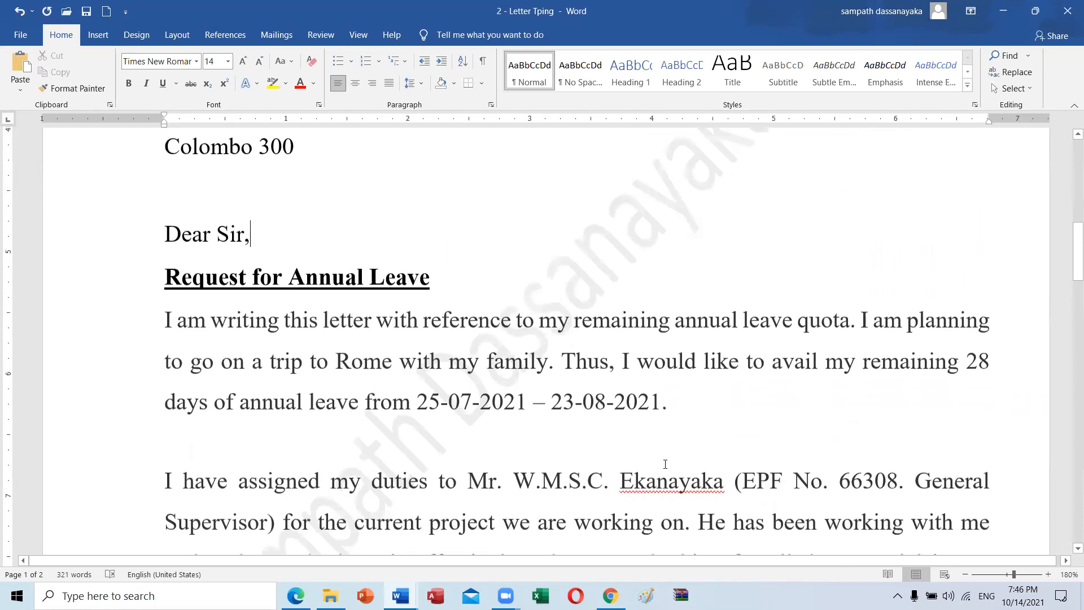
pyautogui.moveTo(166, 201)
pyautogui.mouseDown()
pyautogui.moveTo(702, 234)
pyautogui.moveTo(697, 271)
pyautogui.mouseUp()
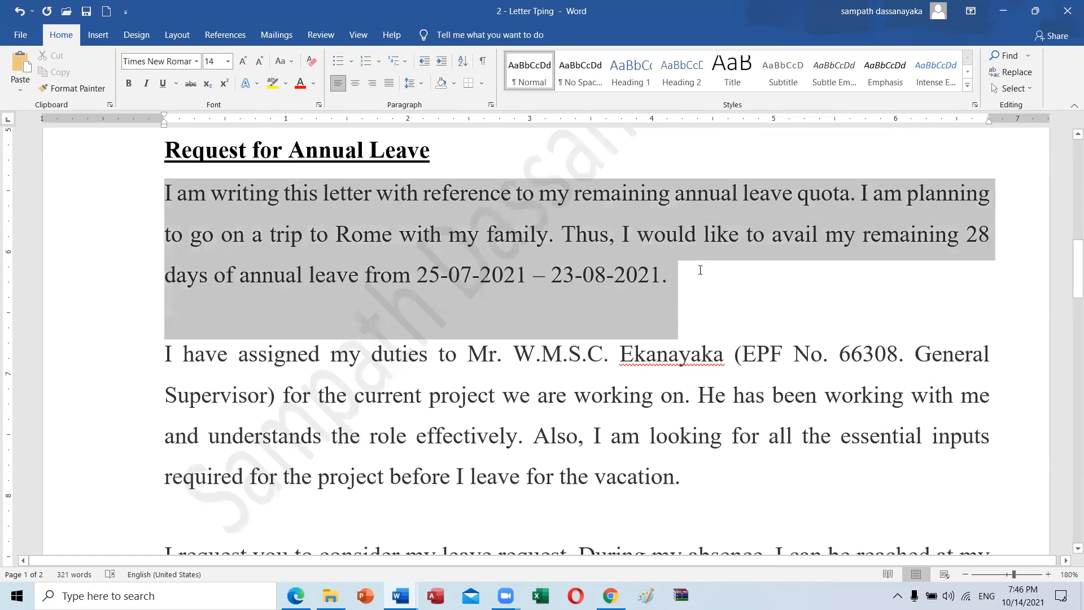
pyautogui.scroll(-4, 443, 416)
pyautogui.scroll(1, 444, 415)
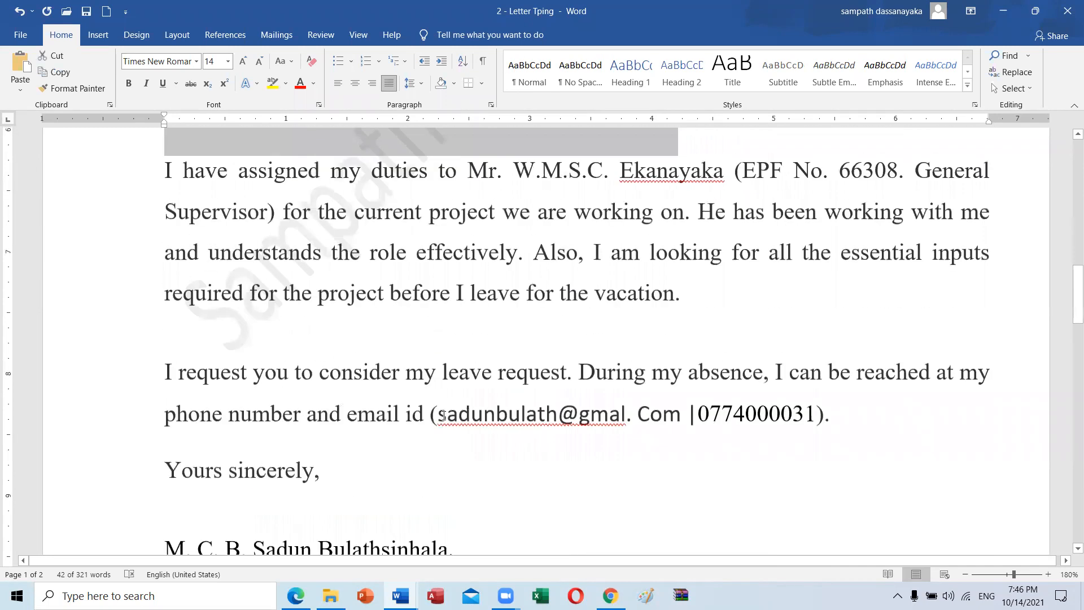
pyautogui.scroll(-3, 444, 416)
pyautogui.click(150, 295)
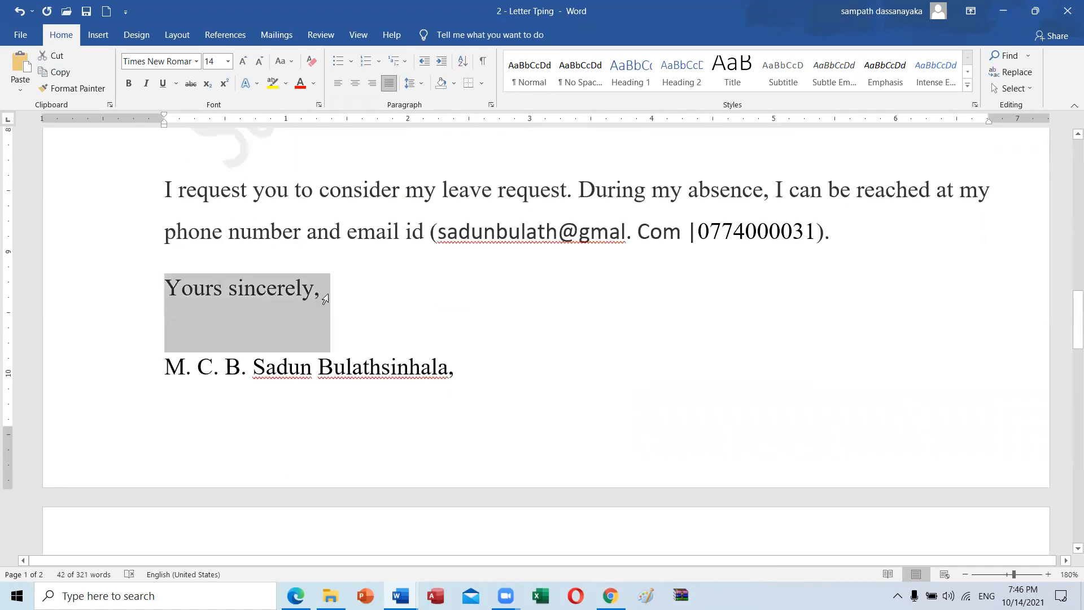
pyautogui.tripleClick(177, 373)
pyautogui.click(188, 317)
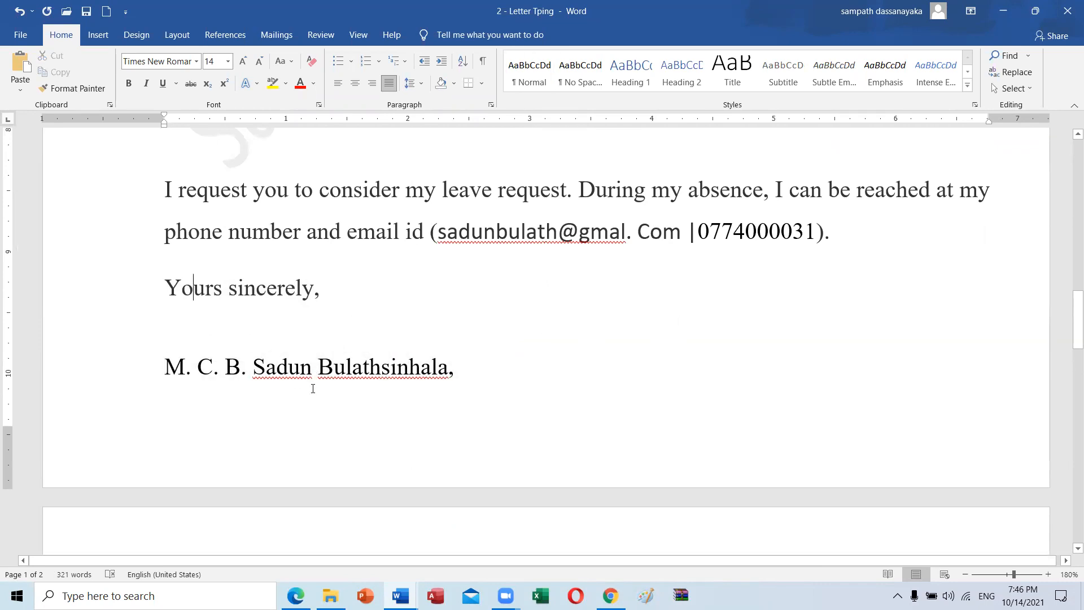
# - Read the annual leave wording, the leave date range, and the paragraph assigning duties to the General Supervisor
pyautogui.scroll(3, 272, 388)
pyautogui.scroll(4, 272, 387)
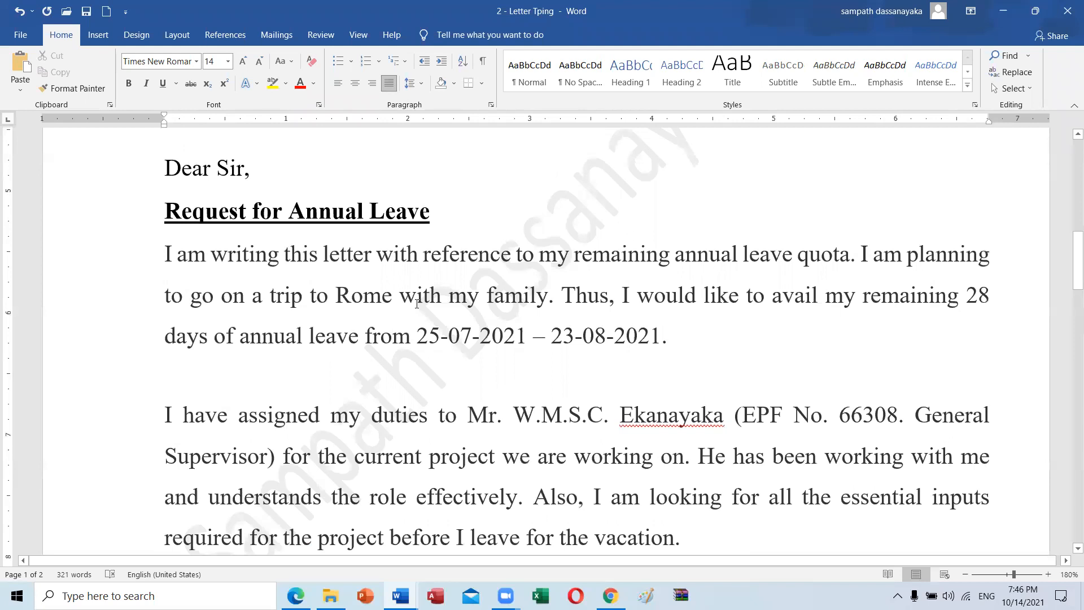
pyautogui.scroll(-1, 656, 290)
pyautogui.scroll(-1, 657, 285)
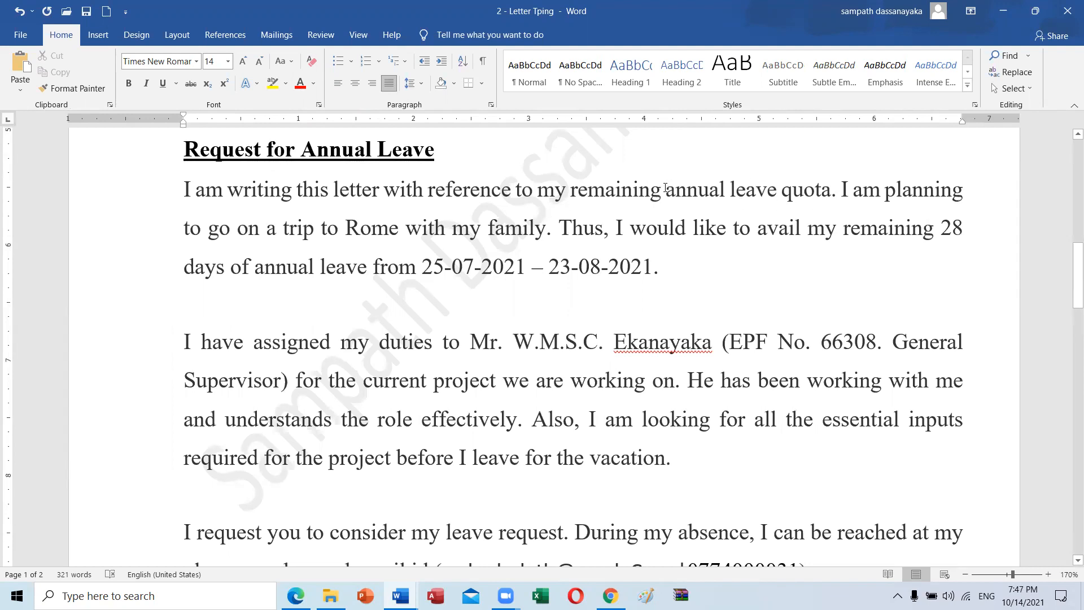
pyautogui.moveTo(665, 189); pyautogui.dragTo(732, 191)
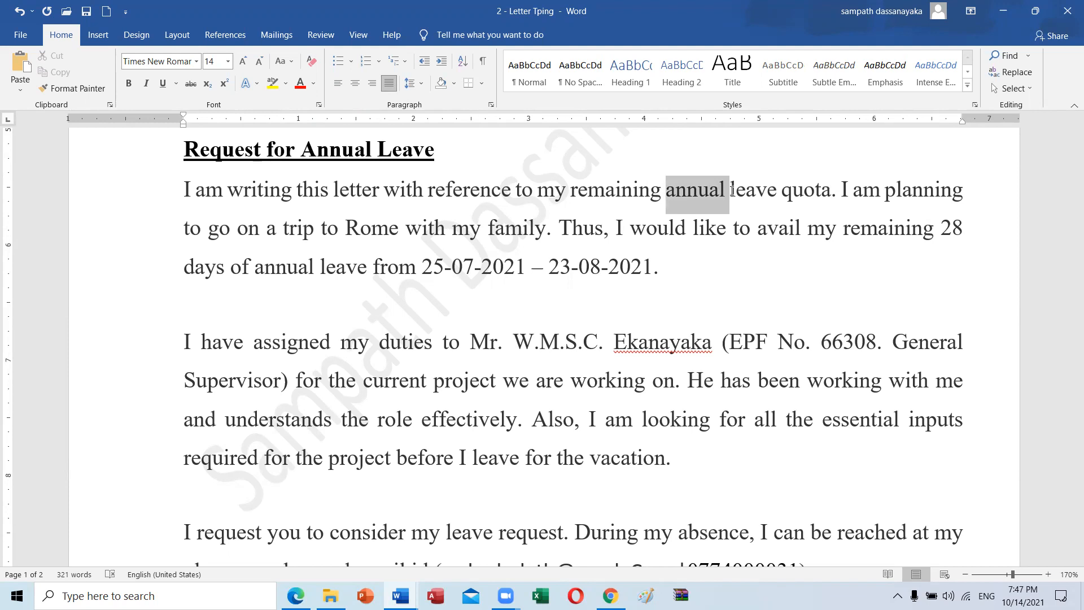
pyautogui.moveTo(732, 190); pyautogui.dragTo(732, 190)
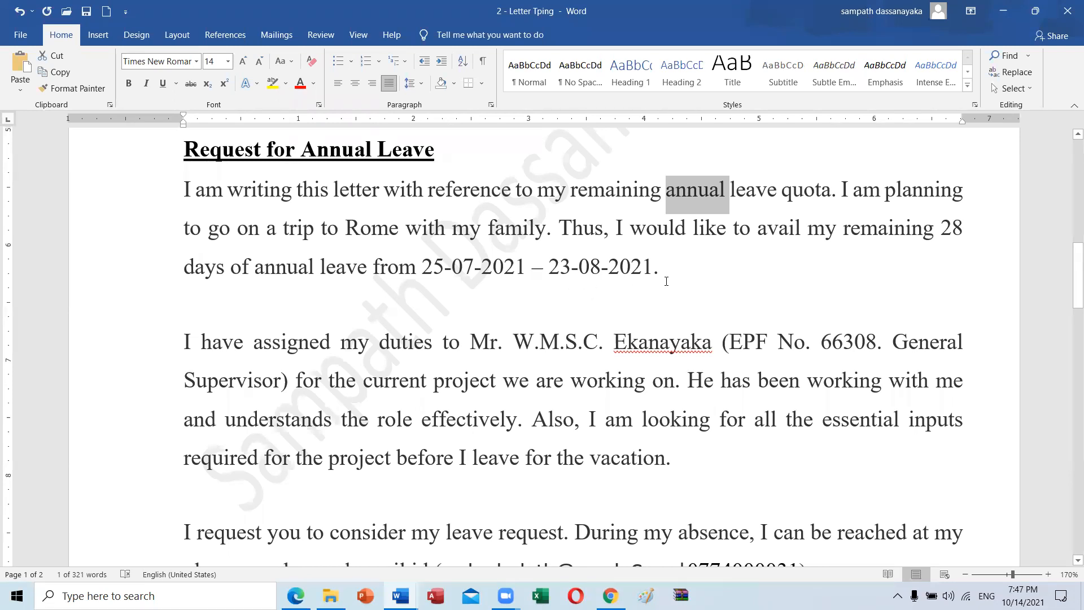
pyautogui.moveTo(644, 286); pyautogui.dragTo(438, 274)
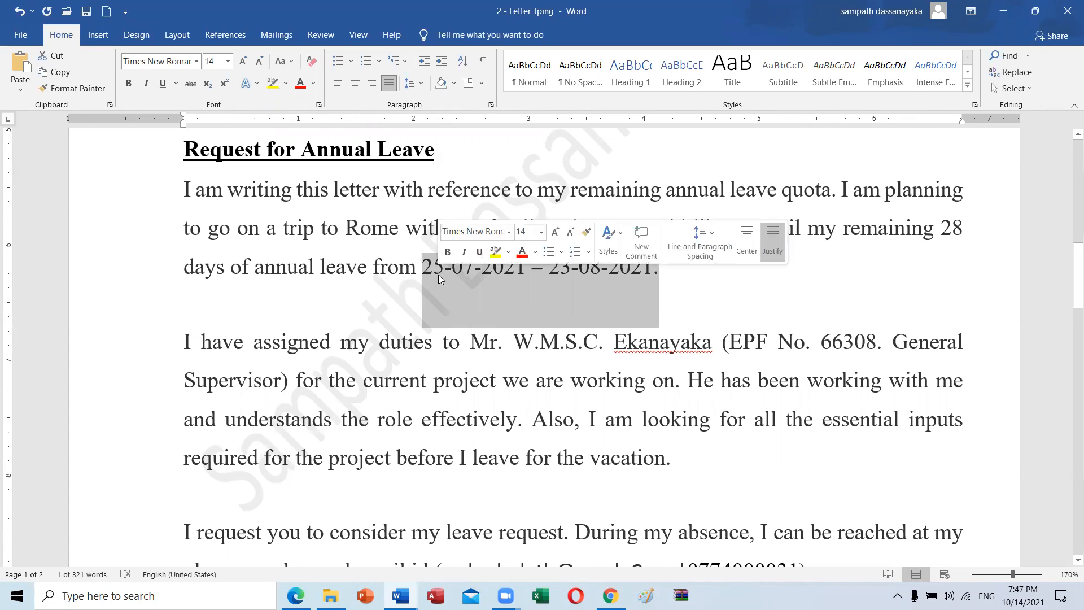
pyautogui.click(603, 276)
pyautogui.scroll(-1, 591, 278)
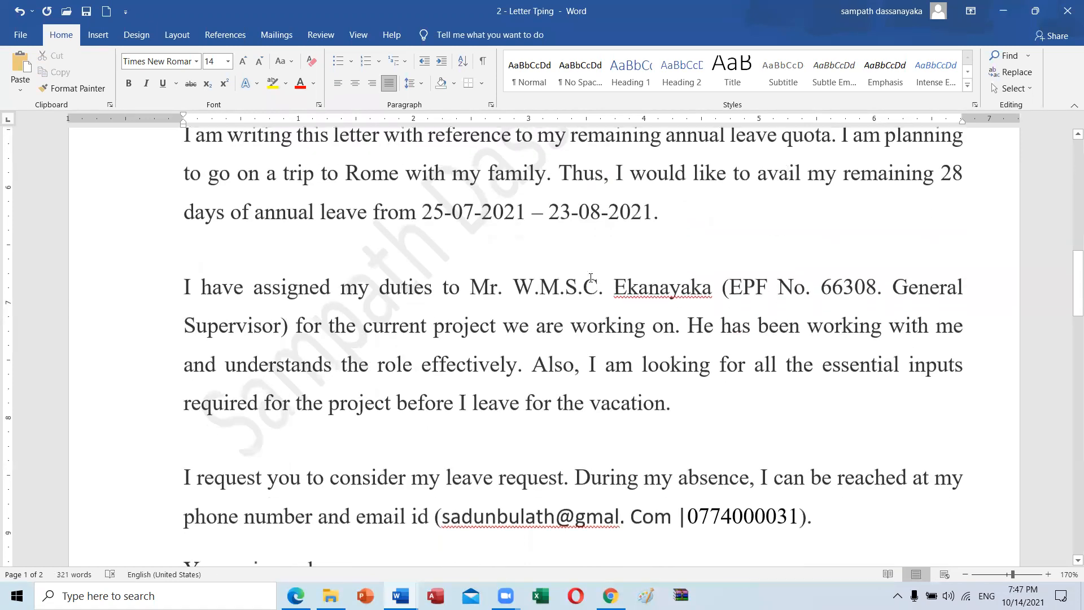
pyautogui.scroll(-2, 593, 271)
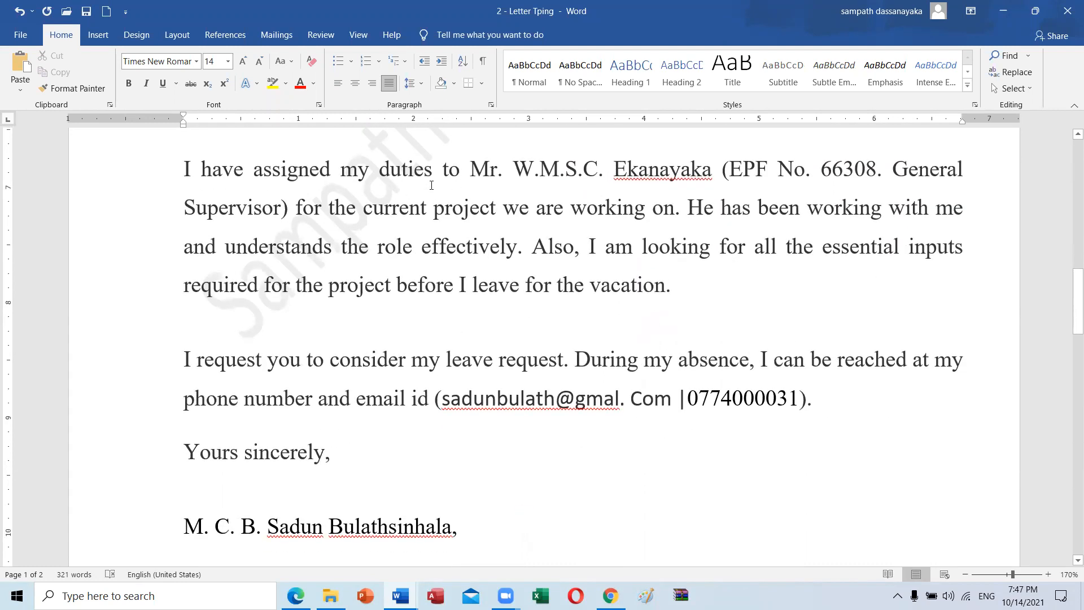
pyautogui.scroll(1, 465, 182)
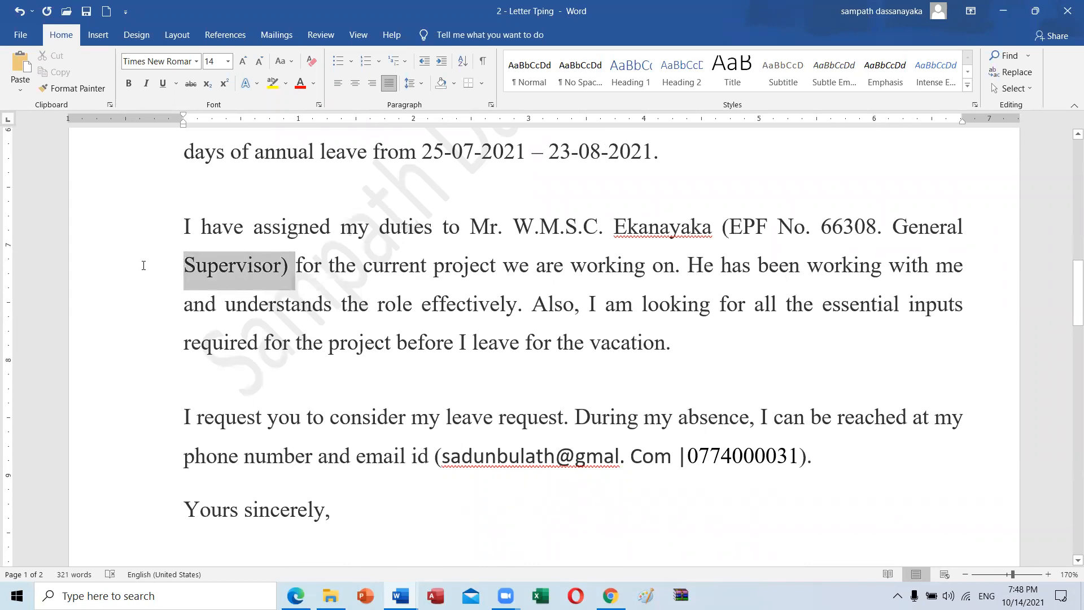
pyautogui.moveTo(143, 266); pyautogui.dragTo(144, 265)
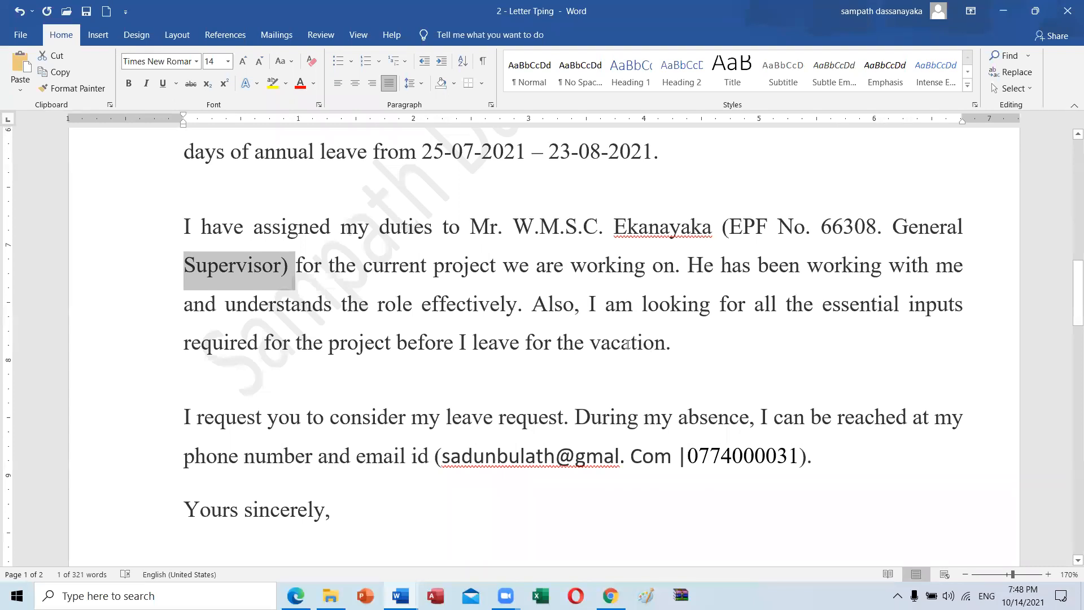
pyautogui.scroll(-3, 627, 343)
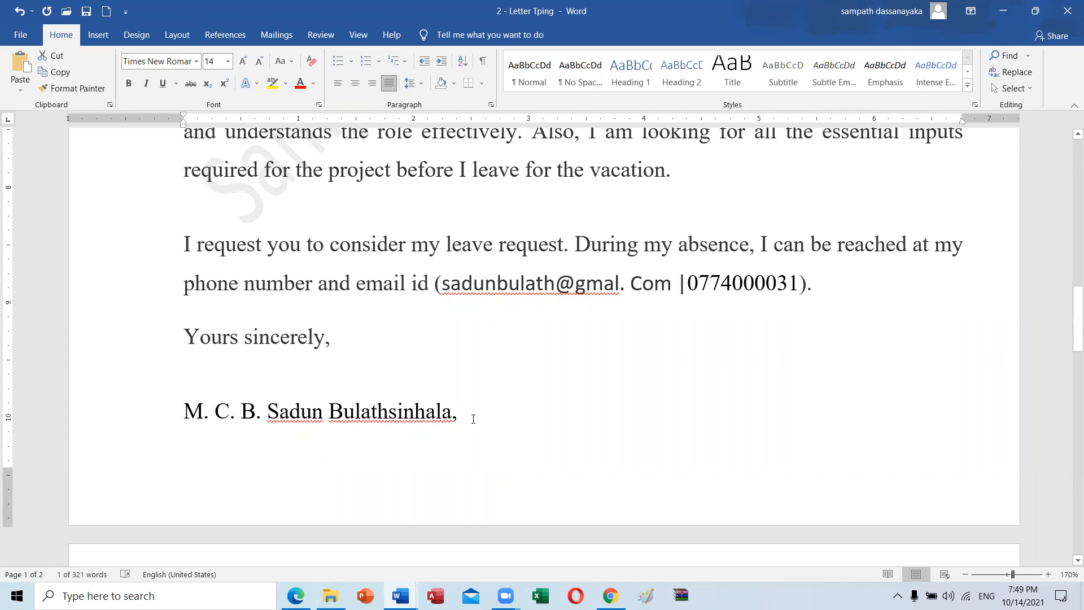
# - Review the letter's three body paragraphs one at a time, checking how they are separated between the subject heading and the closing
pyautogui.moveTo(464, 416)
pyautogui.mouseDown()
pyautogui.moveTo(330, 416)
pyautogui.moveTo(191, 332)
pyautogui.mouseUp()
pyautogui.moveTo(467, 404)
pyautogui.mouseDown()
pyautogui.moveTo(300, 324)
pyautogui.moveTo(221, 175)
pyautogui.moveTo(187, 139)
pyautogui.mouseUp()
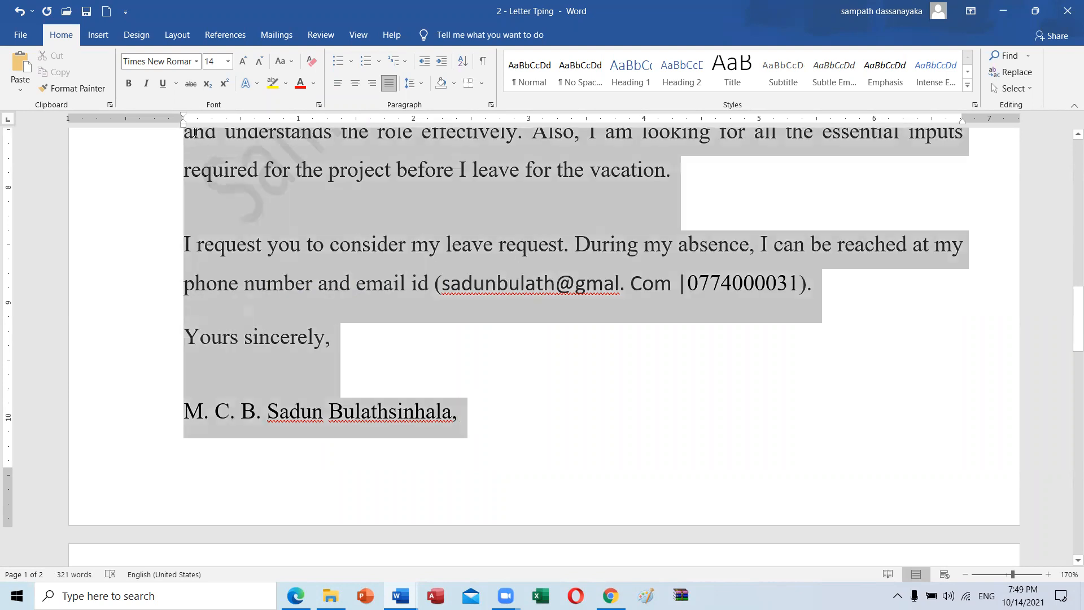
pyautogui.click(370, 330)
pyautogui.scroll(3, 357, 321)
pyautogui.scroll(2, 356, 316)
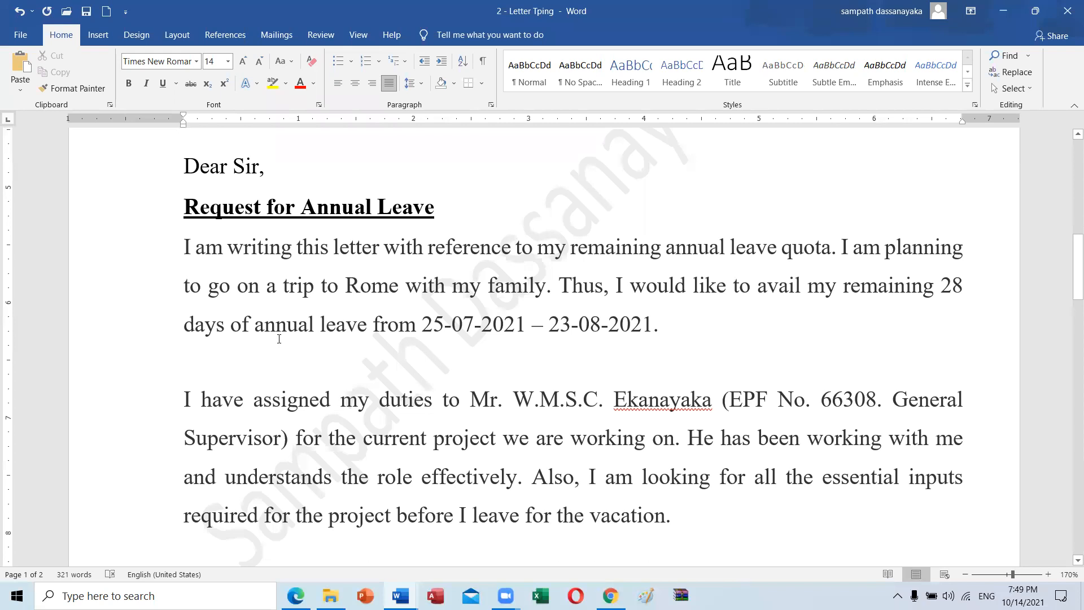
pyautogui.moveTo(184, 247); pyautogui.dragTo(662, 327)
pyautogui.moveTo(184, 400); pyautogui.dragTo(681, 514)
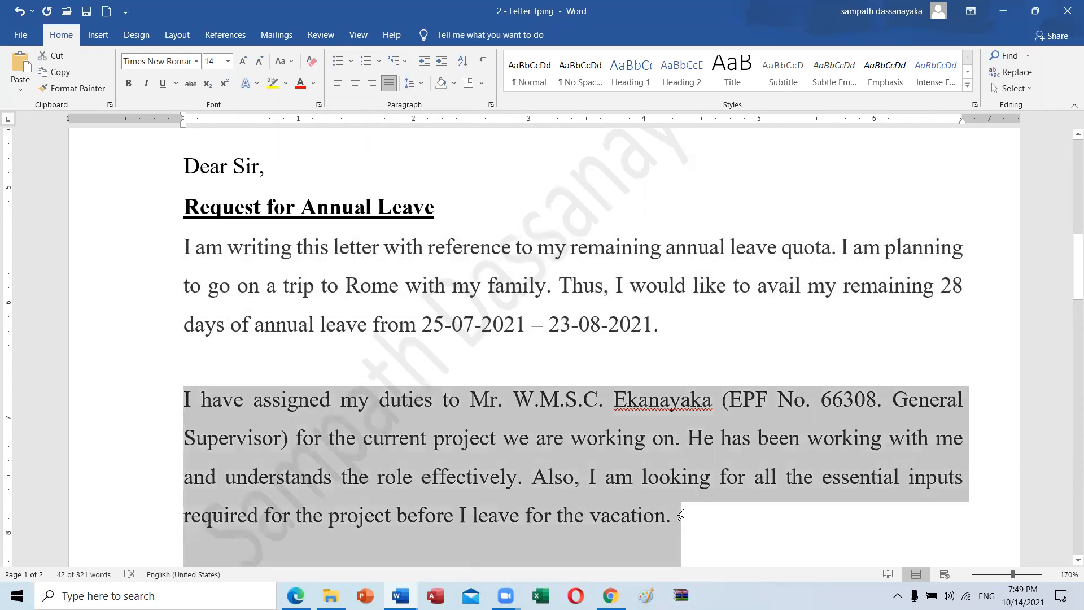
pyautogui.scroll(-3, 274, 354)
pyautogui.moveTo(184, 369); pyautogui.dragTo(818, 418)
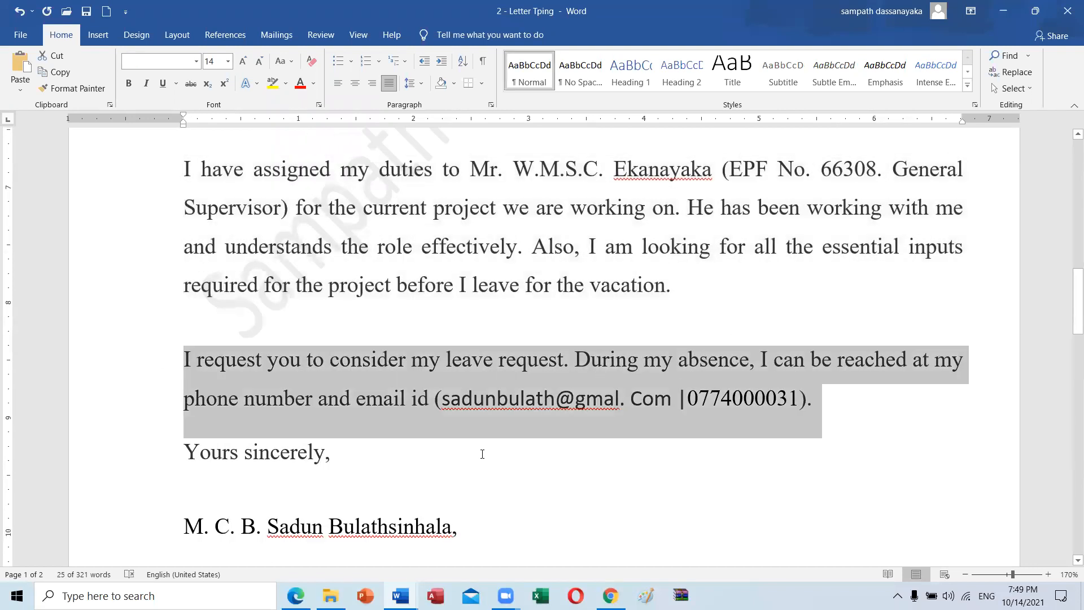
pyautogui.scroll(1, 482, 454)
pyautogui.scroll(2, 467, 454)
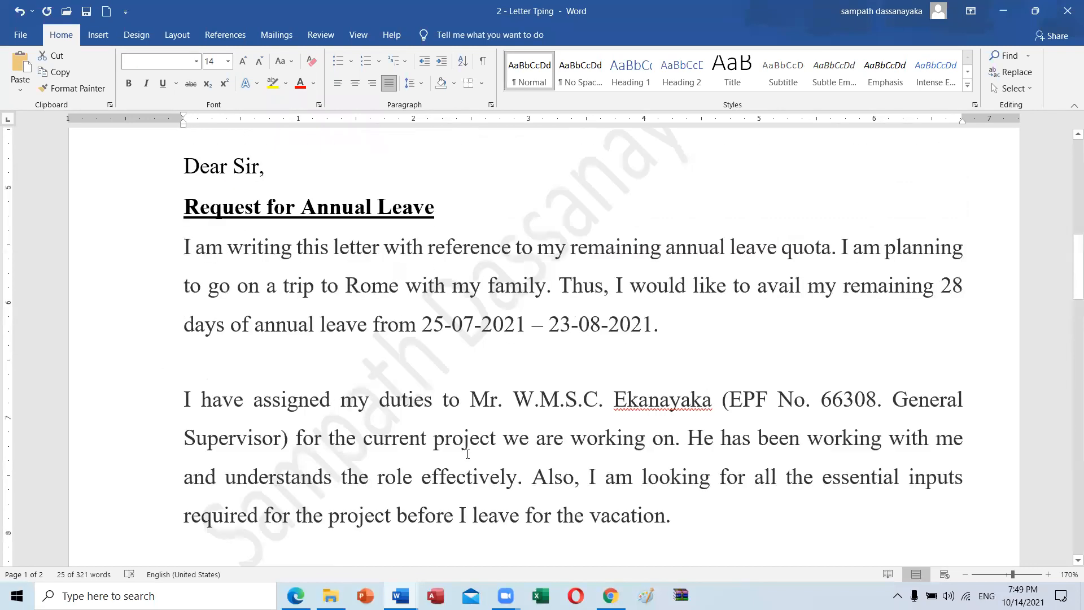
pyautogui.scroll(1, 461, 449)
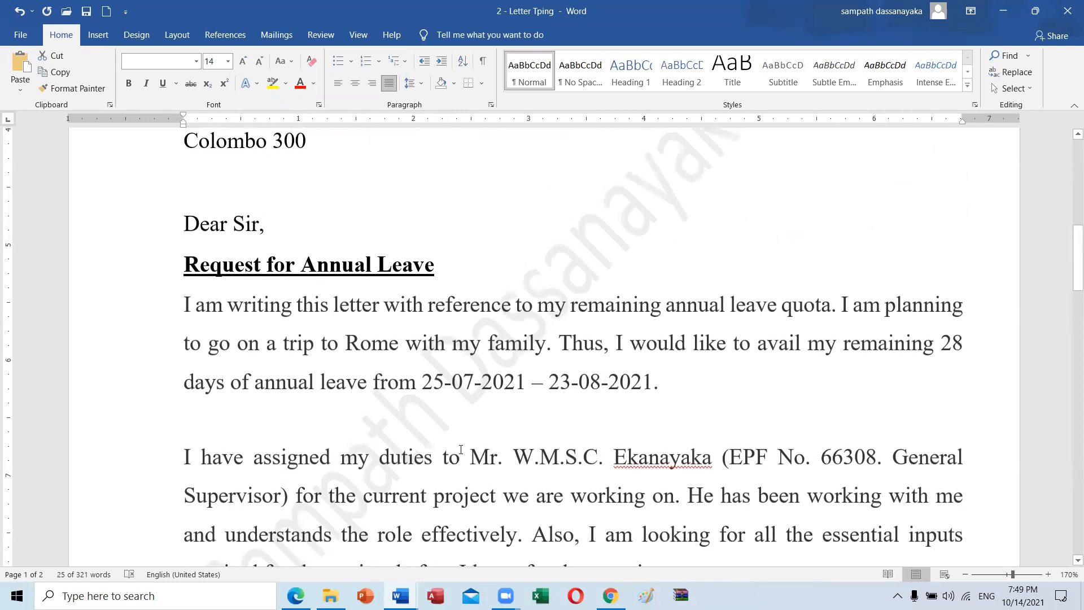
pyautogui.scroll(-1, 485, 424)
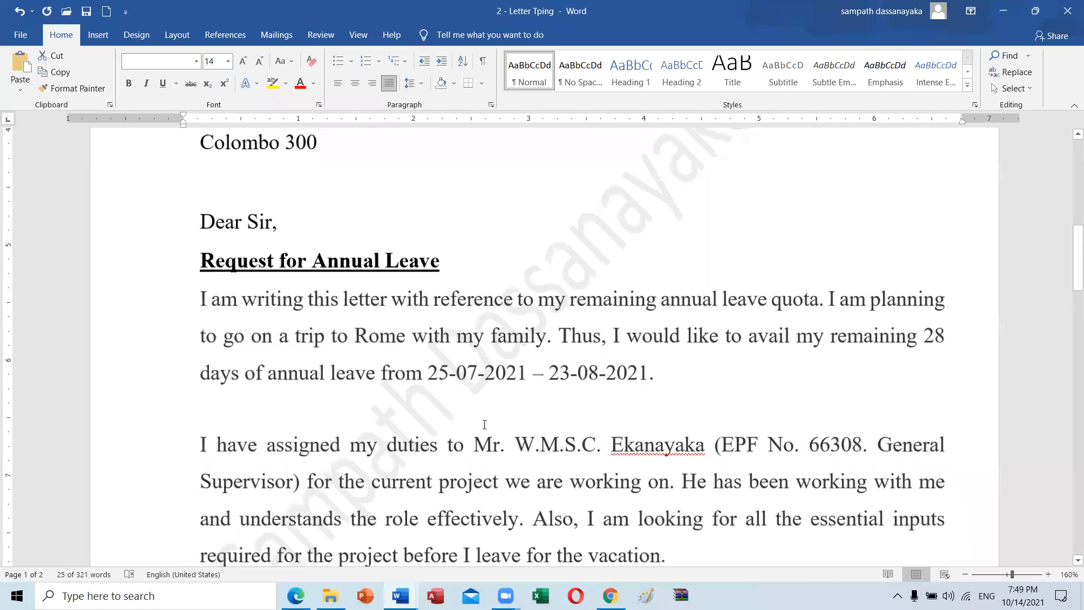
# - View both pages side by side and compare the American Format letter's closing and layout with the British Format letter
pyautogui.scroll(-4, 484, 424)
pyautogui.scroll(-4, 485, 424)
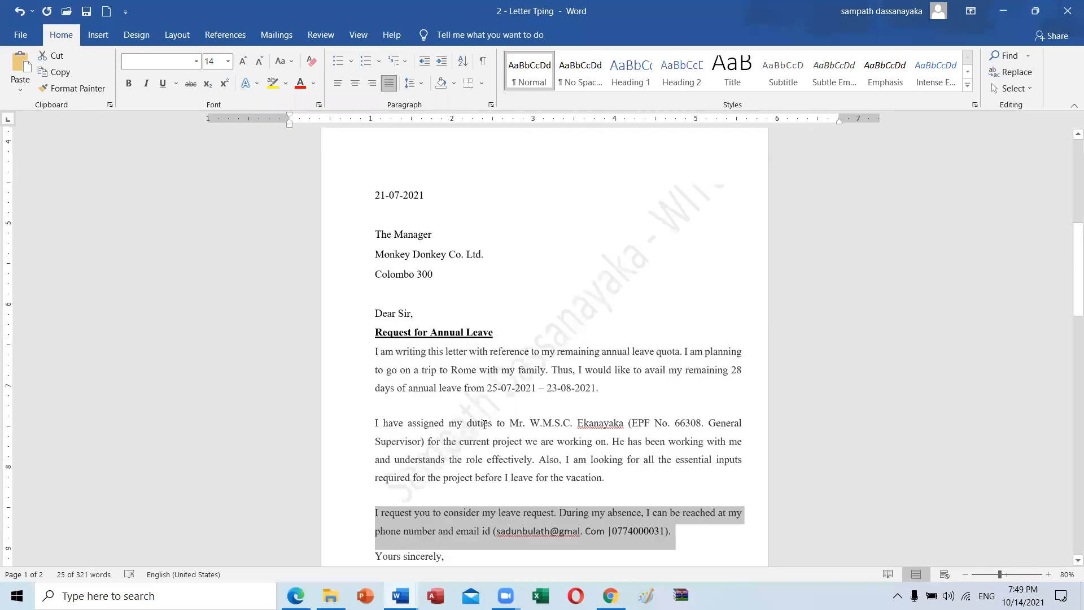
pyautogui.scroll(-3, 485, 425)
pyautogui.click(423, 537)
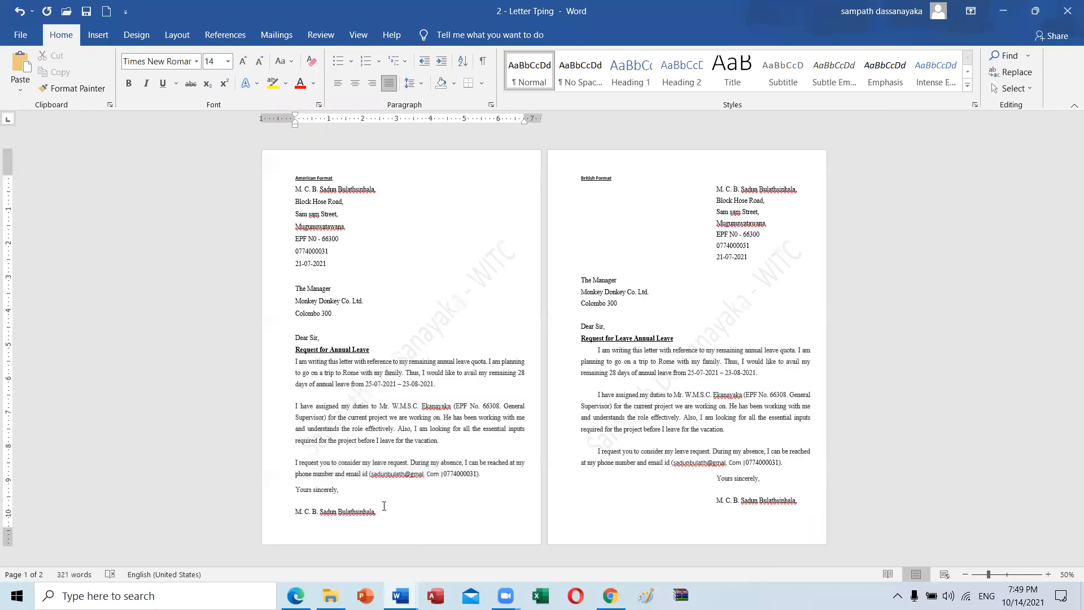
pyautogui.moveTo(387, 516); pyautogui.dragTo(339, 492)
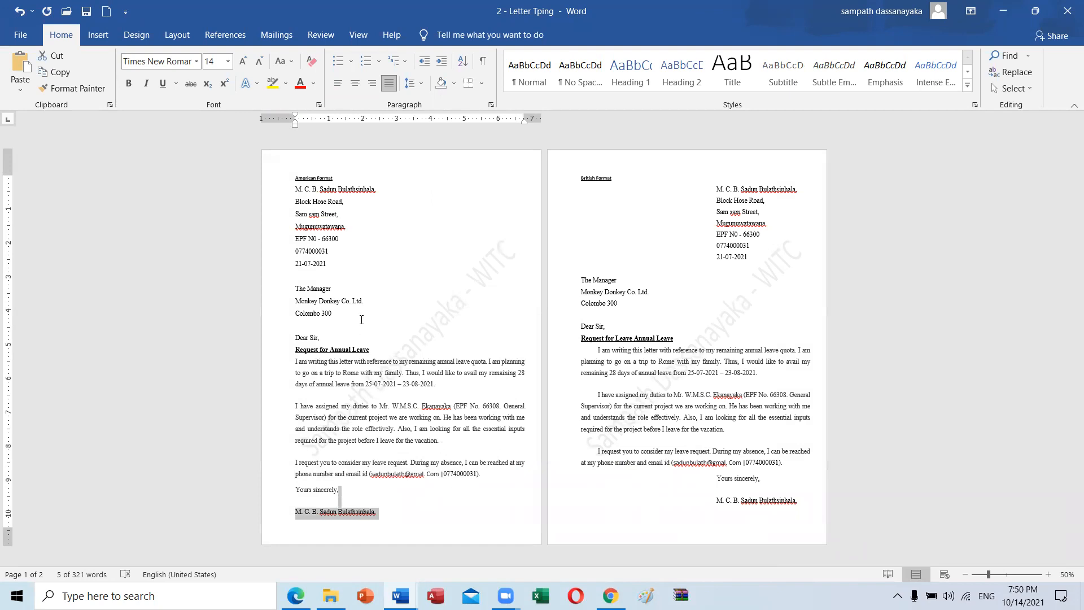
pyautogui.click(409, 367)
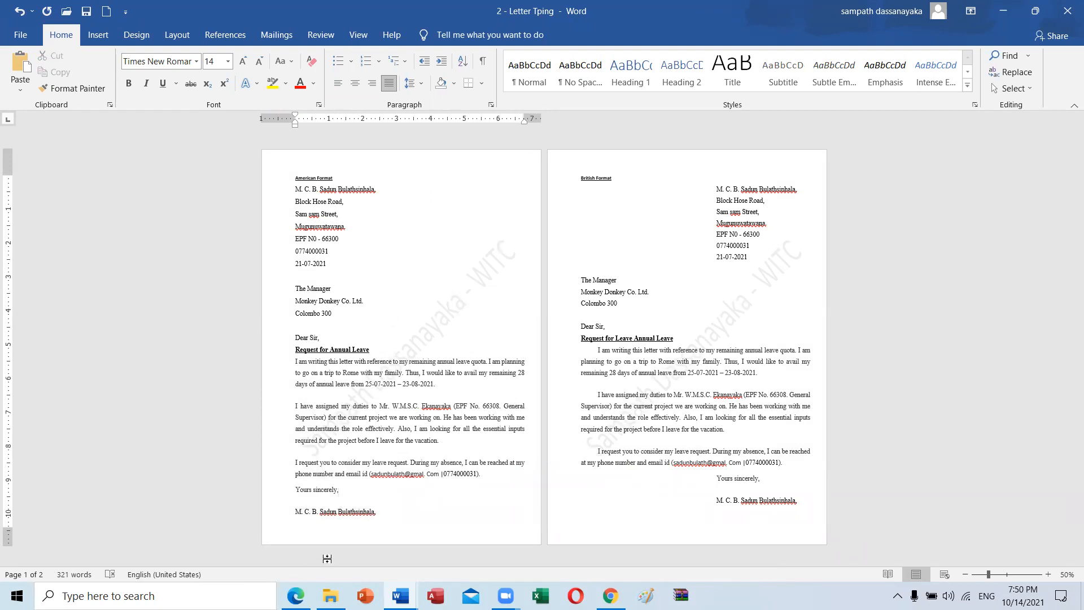
pyautogui.click(421, 514)
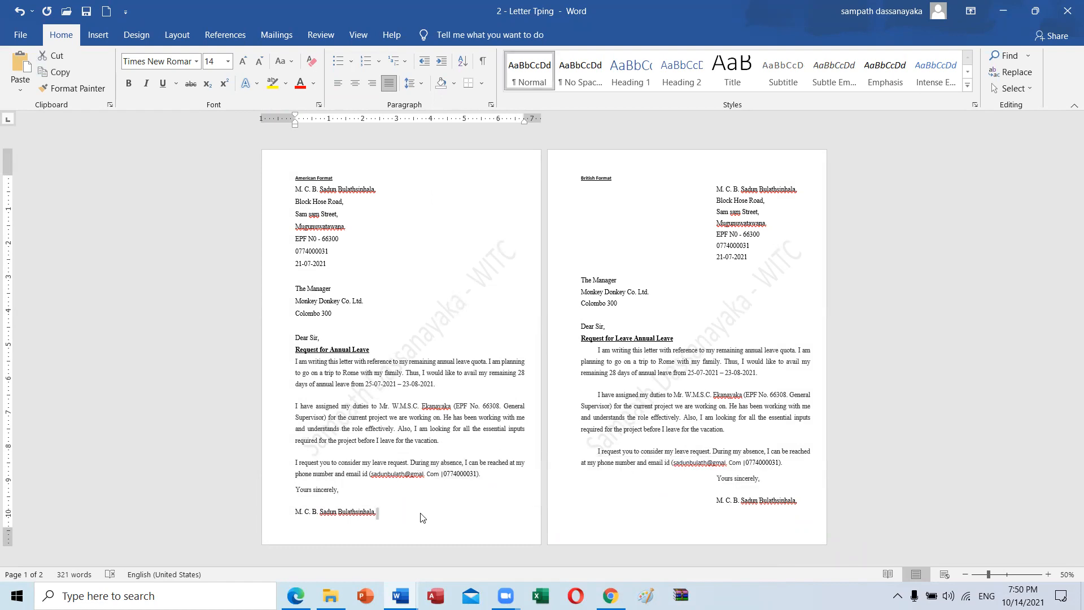
pyautogui.scroll(3, 420, 513)
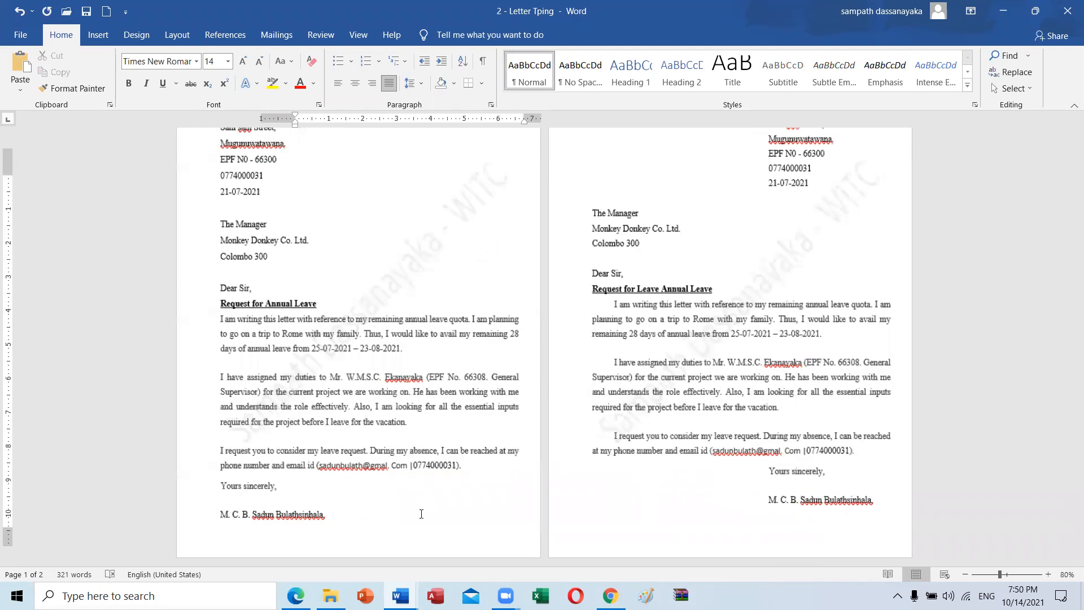
pyautogui.scroll(3, 420, 513)
pyautogui.scroll(4, 528, 480)
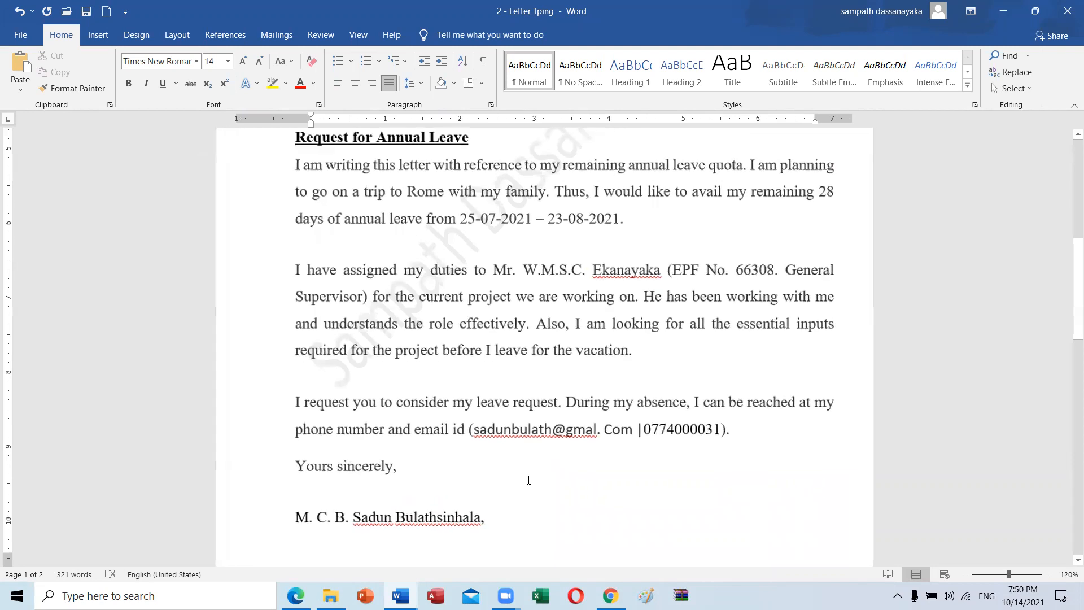
pyautogui.scroll(-3, 528, 479)
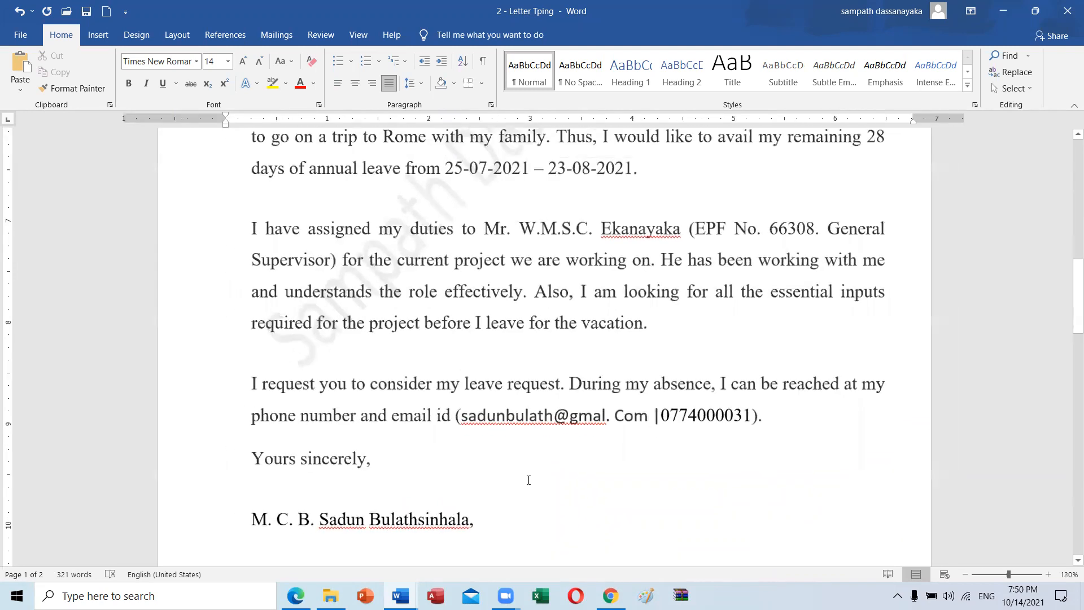
pyautogui.scroll(-7, 528, 480)
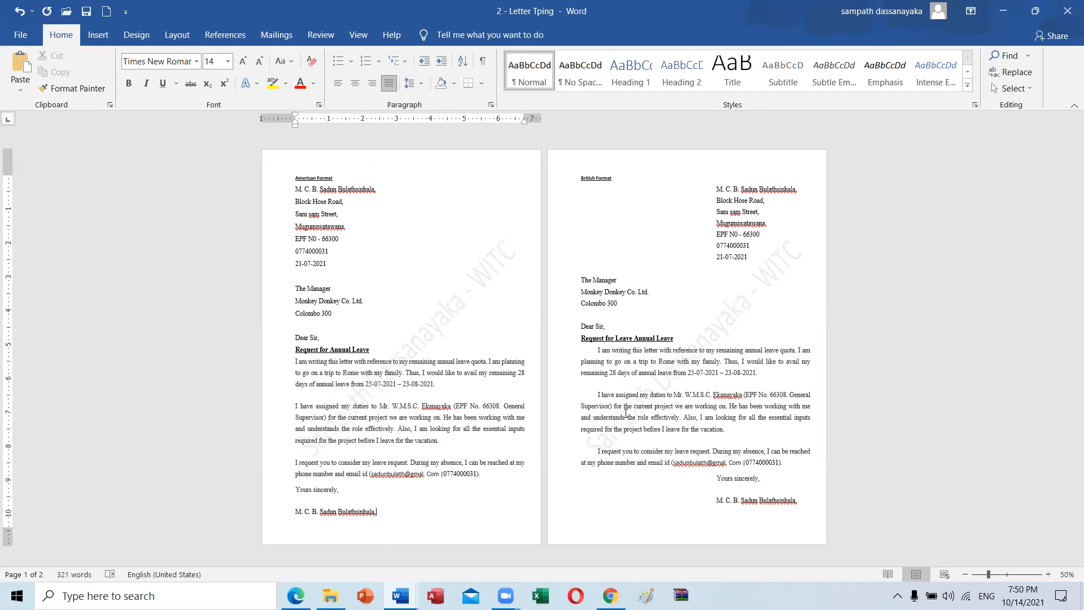
pyautogui.click(582, 181)
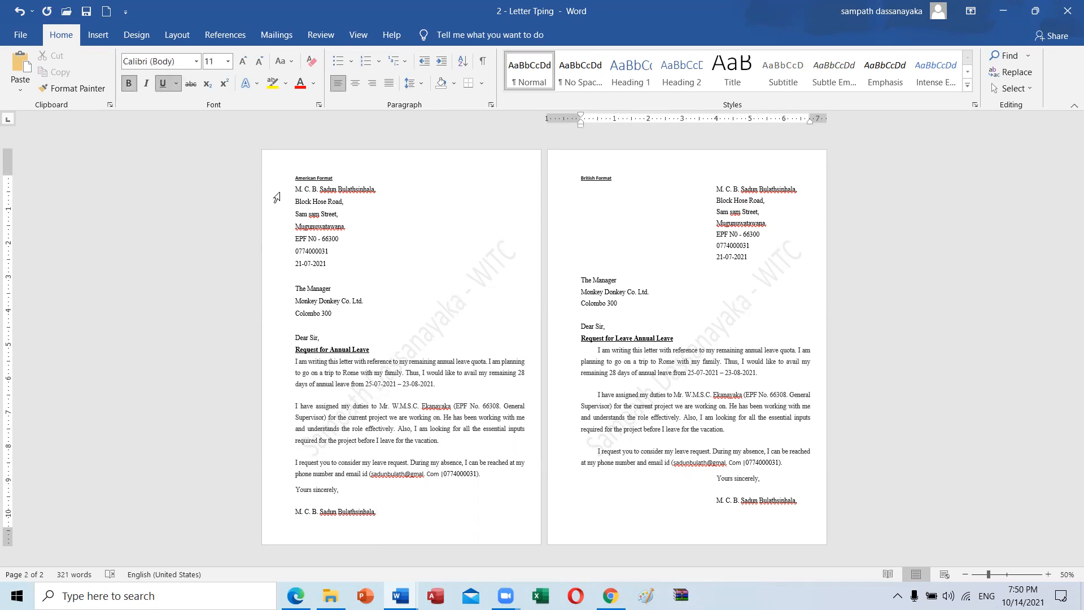
# - Highlight the whole British Format letter on the second page for comparison with the American Format letter, and clear the selection
pyautogui.moveTo(295, 178)
pyautogui.mouseDown()
pyautogui.moveTo(370, 347)
pyautogui.moveTo(393, 516)
pyautogui.mouseUp()
pyautogui.moveTo(706, 180); pyautogui.dragTo(806, 506)
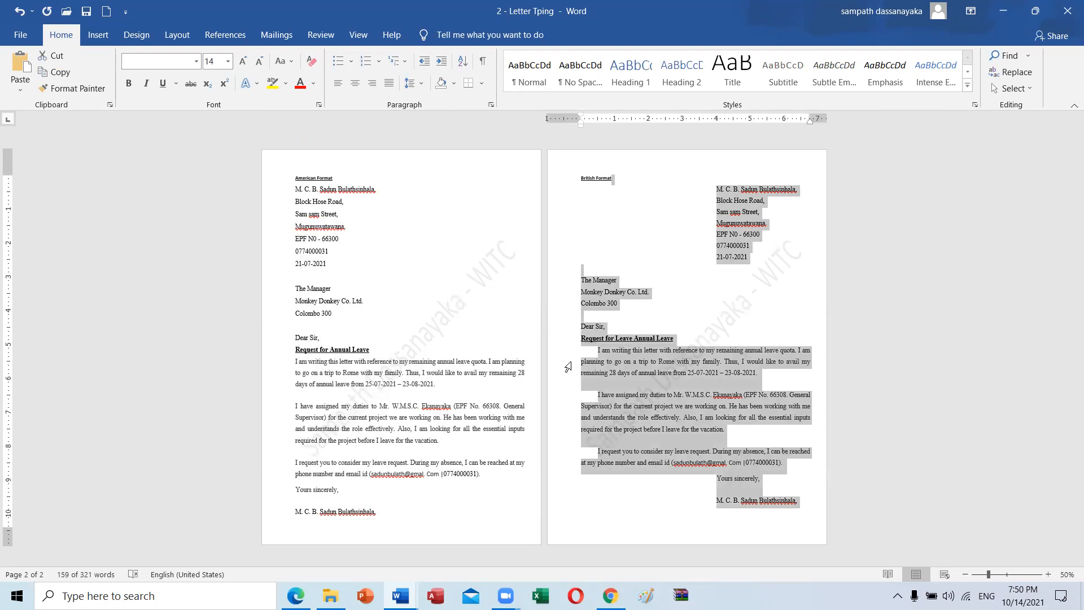
pyautogui.click(498, 382)
pyautogui.click(678, 320)
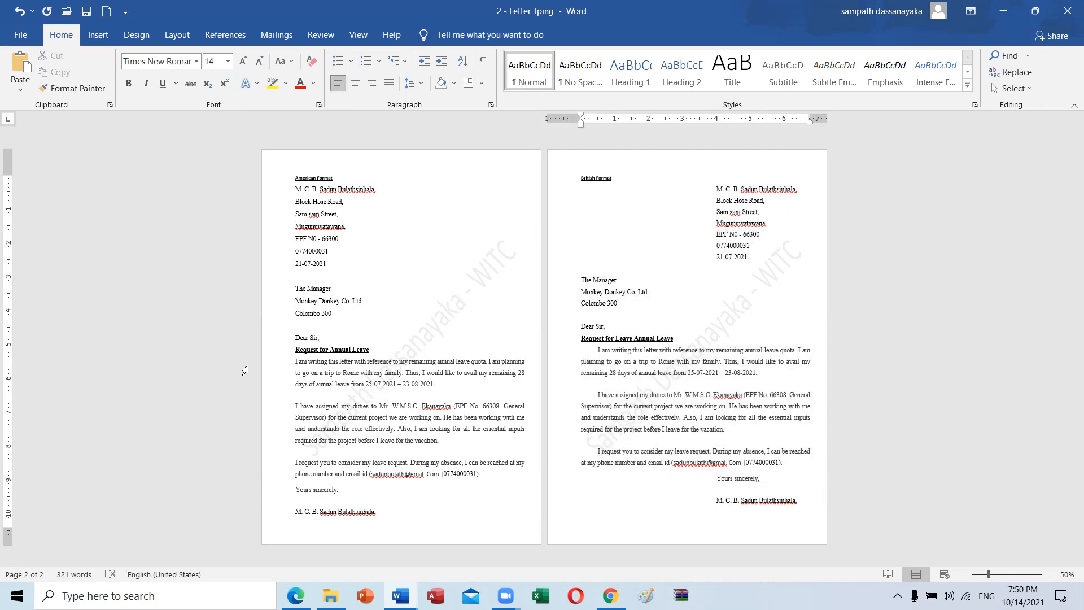
# - Switch to the 2 - Letter Tping - Explain document and examine its MS Word Application, Home Work Exercise - 2 and Methods headings
pyautogui.moveTo(399, 592)
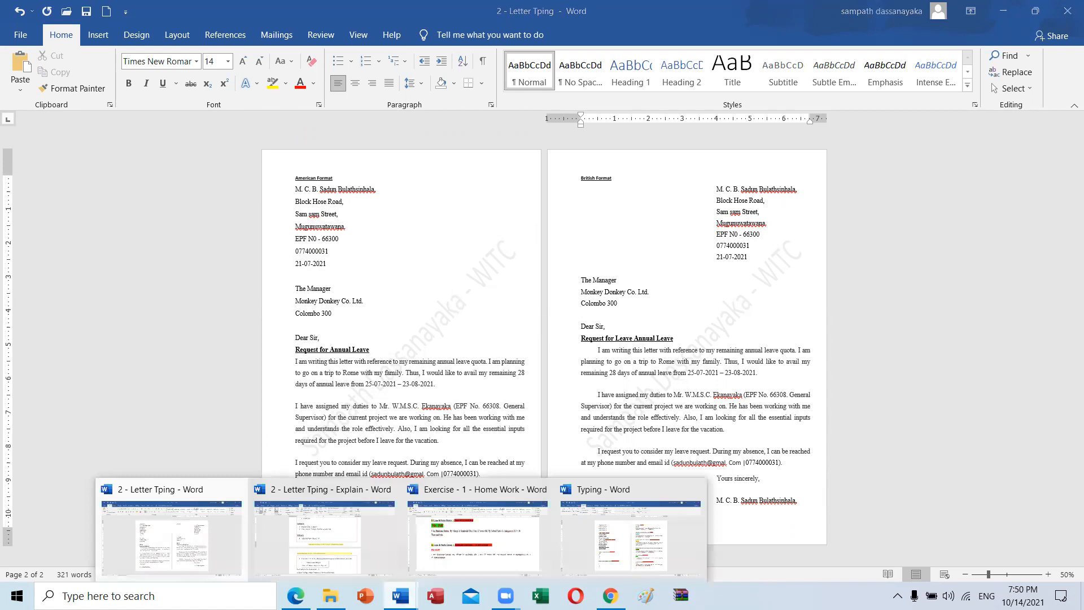
pyautogui.click(370, 567)
pyautogui.scroll(6, 490, 362)
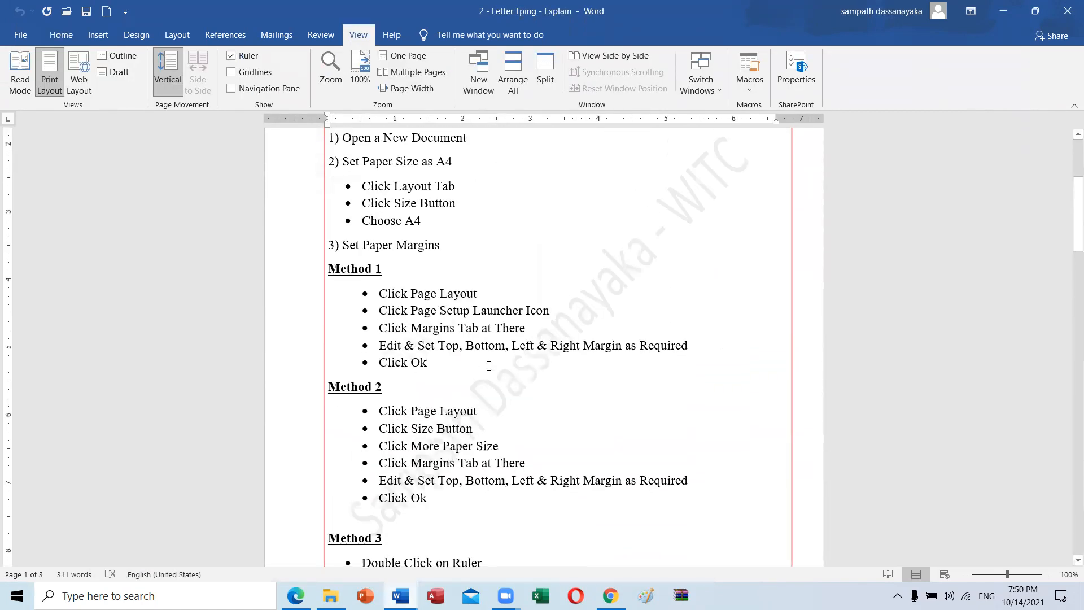
pyautogui.scroll(4, 489, 366)
pyautogui.scroll(-1, 488, 364)
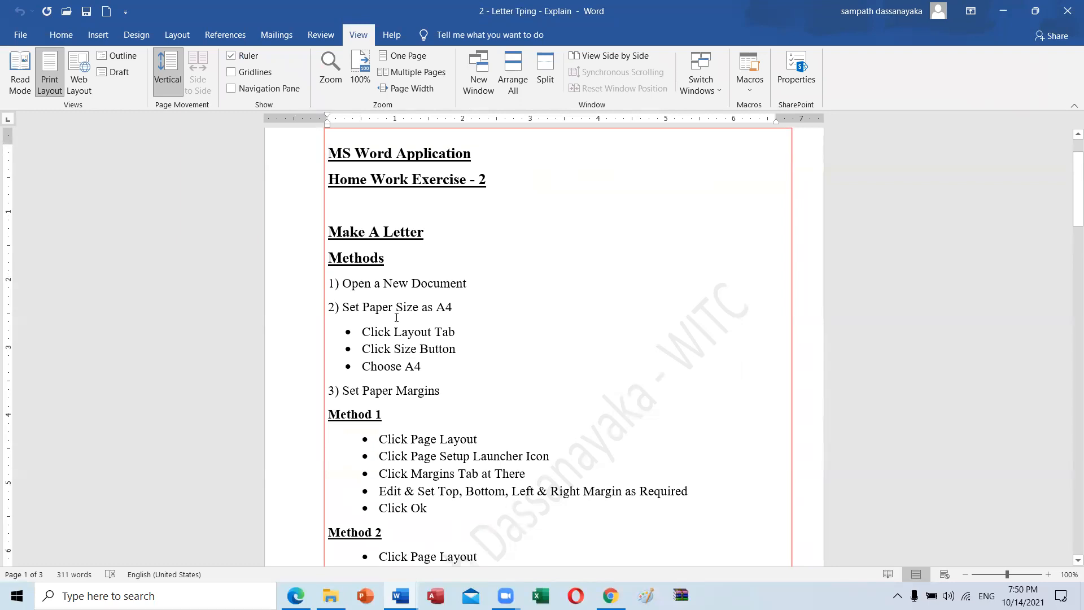
pyautogui.scroll(1, 396, 317)
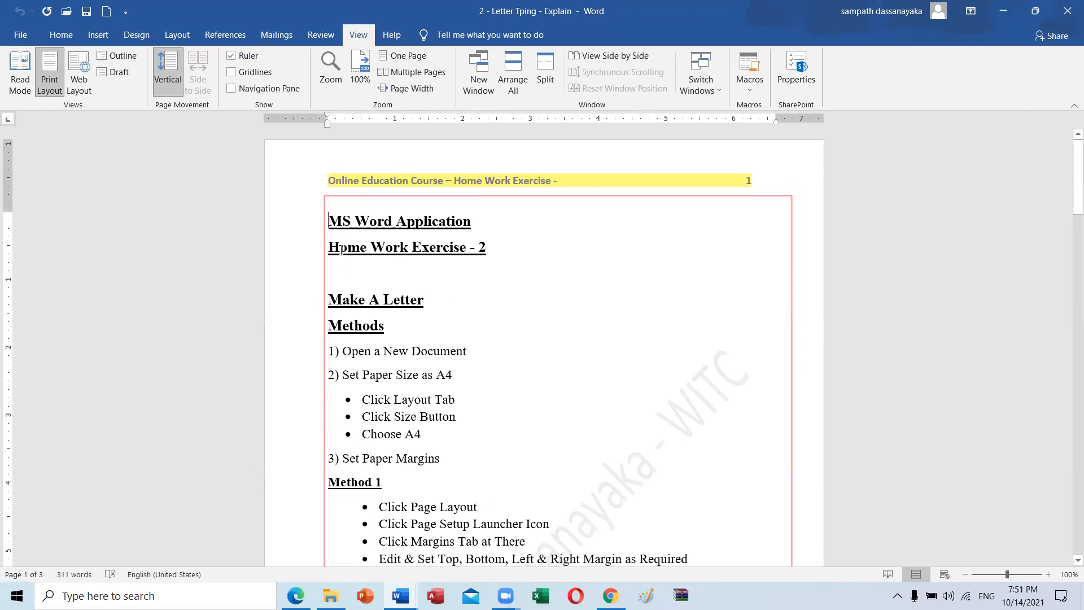
pyautogui.moveTo(335, 223); pyautogui.dragTo(489, 225)
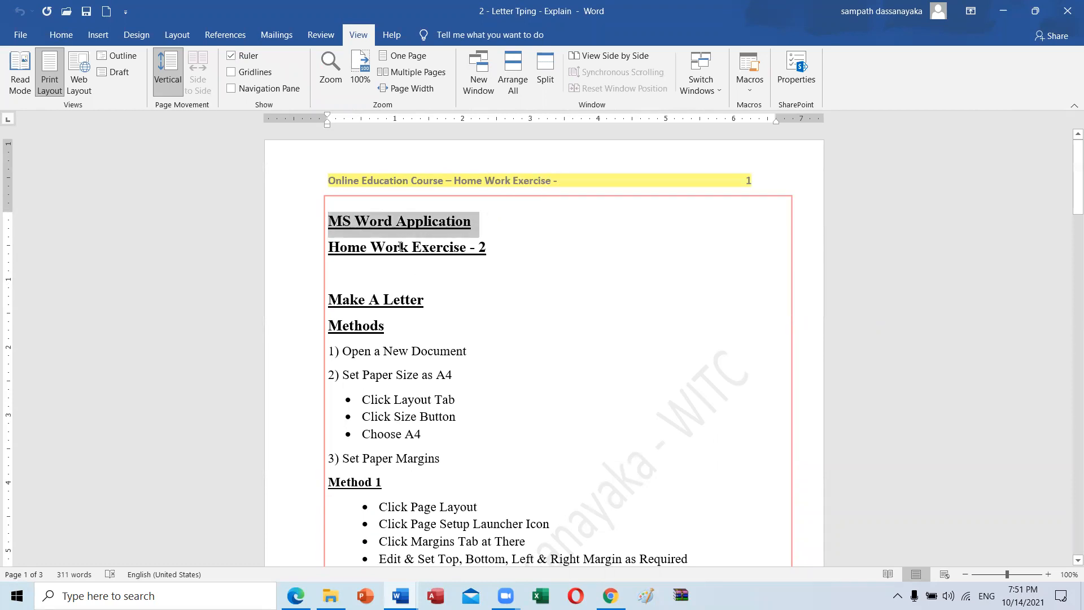
pyautogui.click(503, 253)
pyautogui.click(446, 320)
# - Skim the letter-making instructions through the line spacing and file-saving sections, and return to the start of the document
pyautogui.scroll(-2, 446, 319)
pyautogui.scroll(2, 416, 295)
pyautogui.scroll(-5, 415, 299)
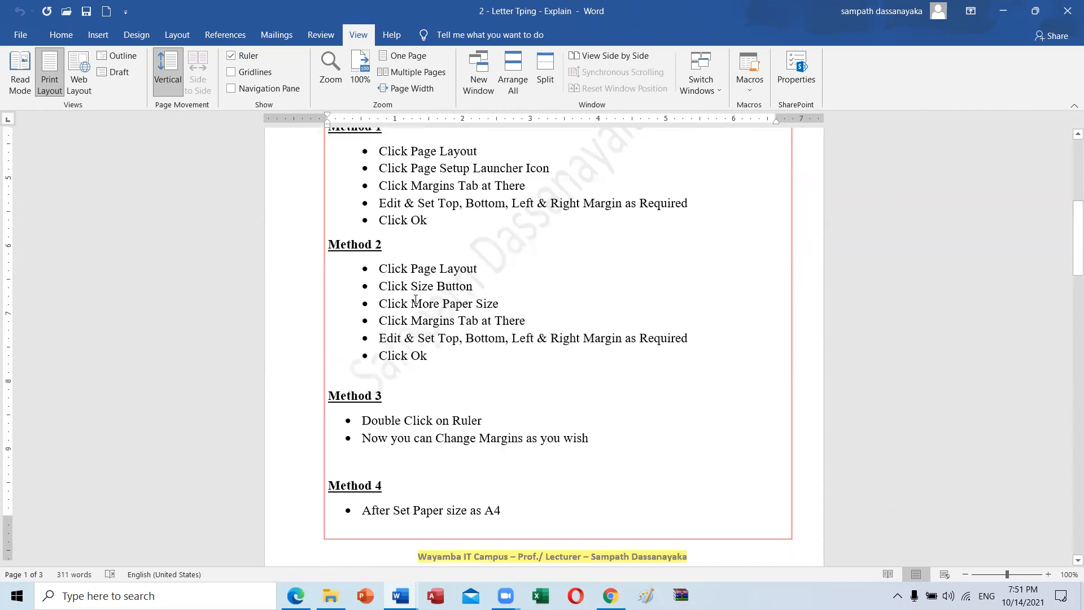
pyautogui.scroll(-15, 415, 299)
pyautogui.scroll(-10, 415, 299)
pyautogui.scroll(10, 416, 303)
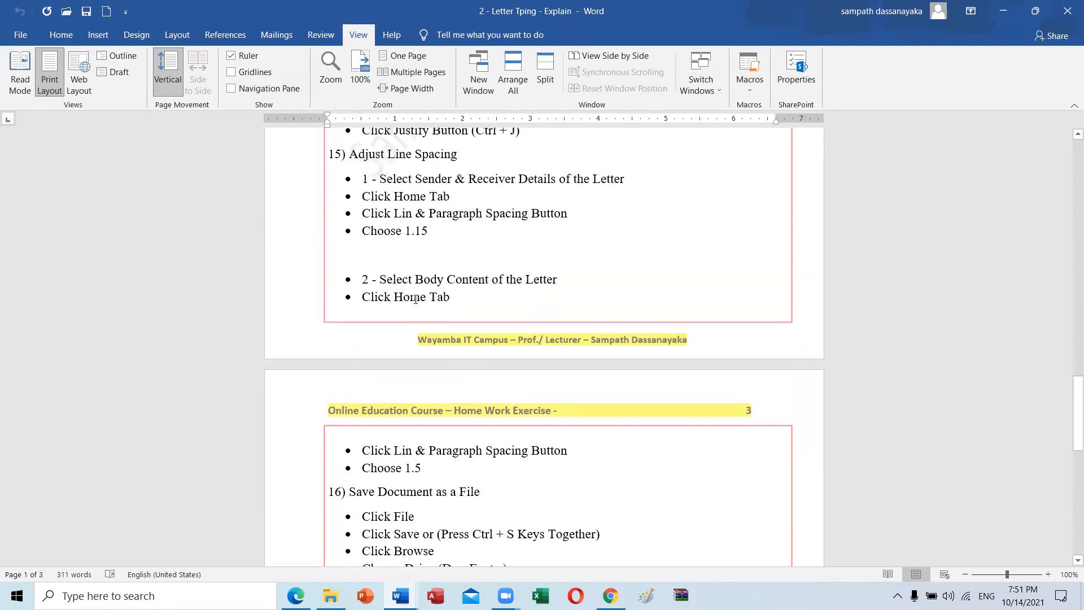
pyautogui.scroll(12, 415, 299)
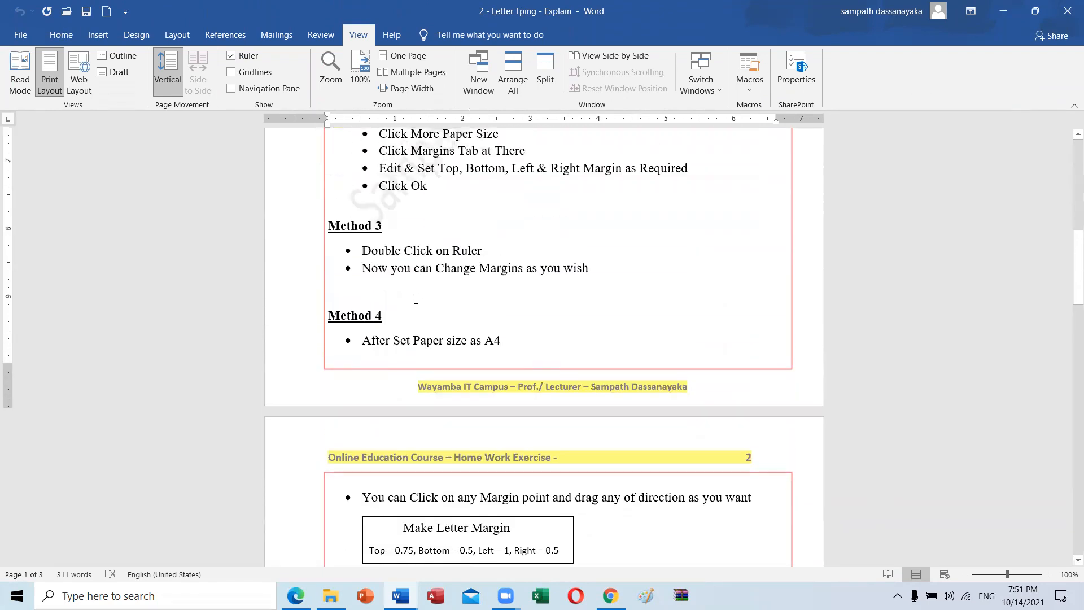
pyautogui.scroll(10, 415, 299)
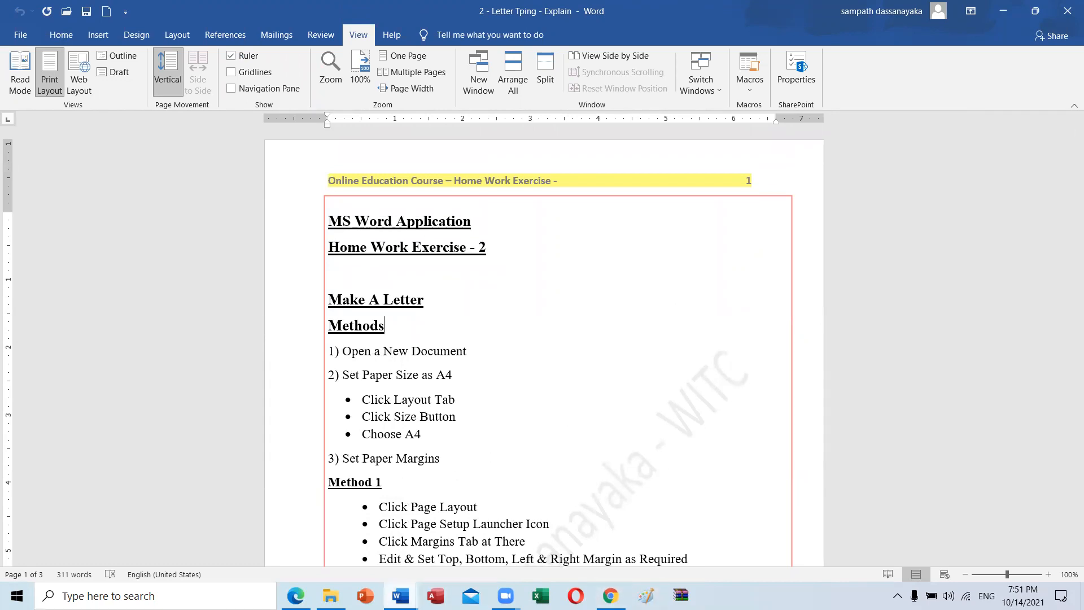
# - Check both finished letters in 2 - Letter Tping again and return to the 2 - Letter Tping - Explain document
pyautogui.moveTo(401, 593)
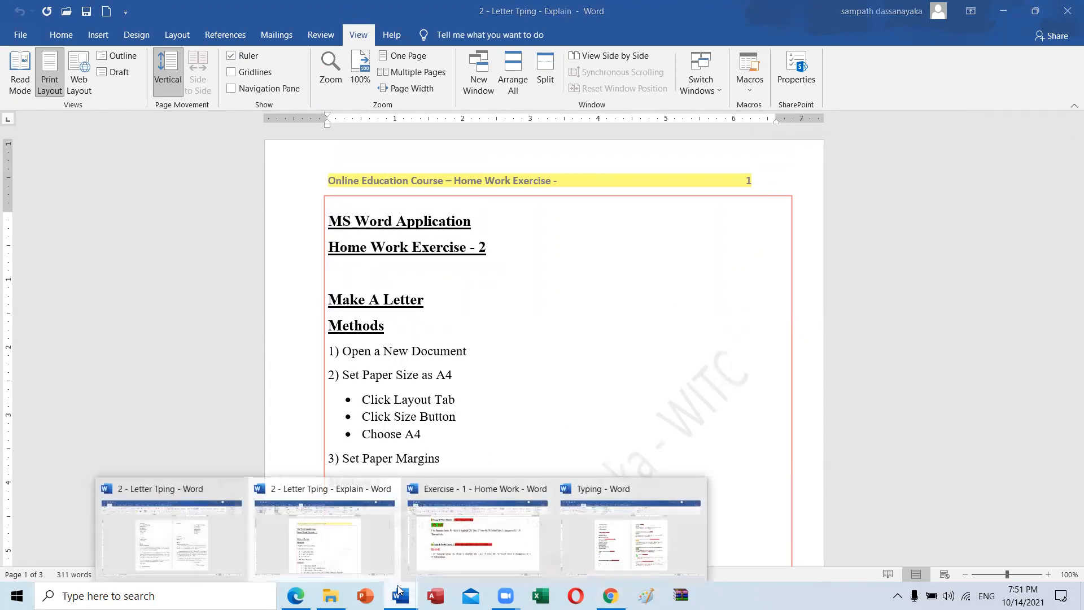
pyautogui.click(182, 545)
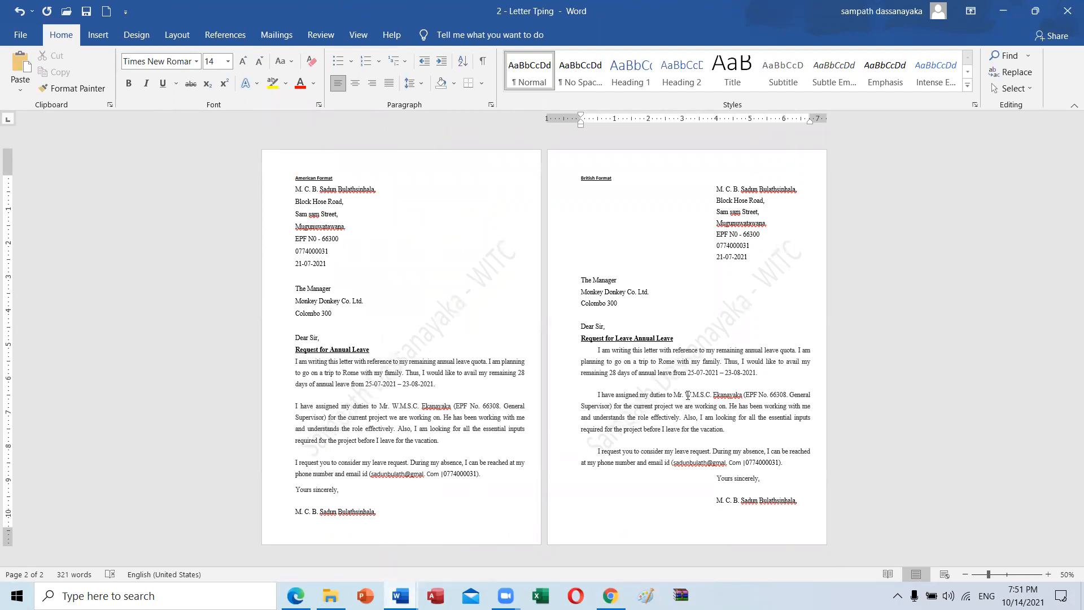
pyautogui.moveTo(400, 596)
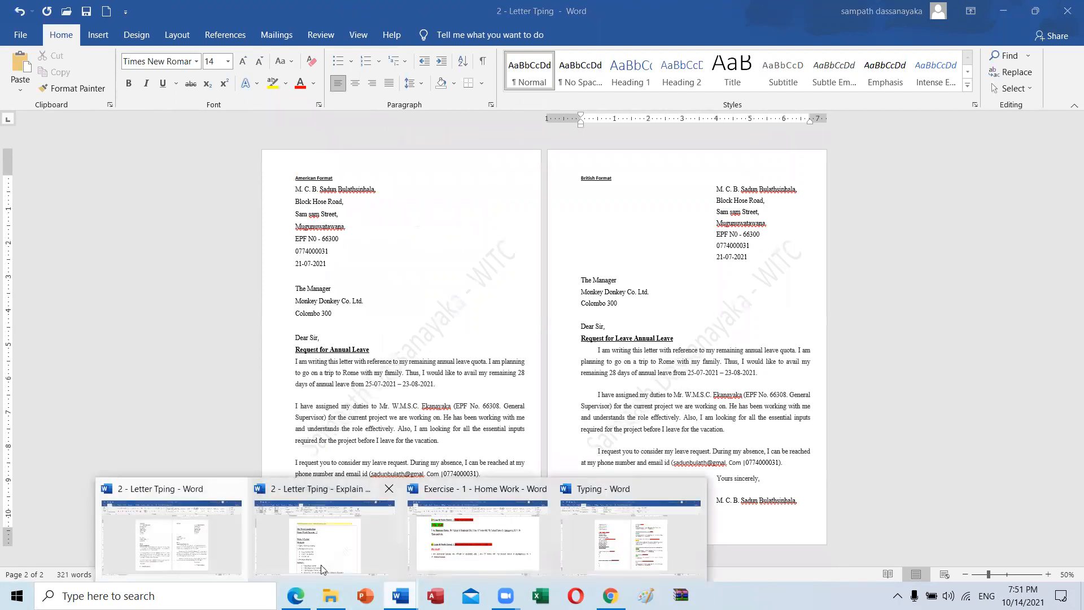
pyautogui.click(324, 528)
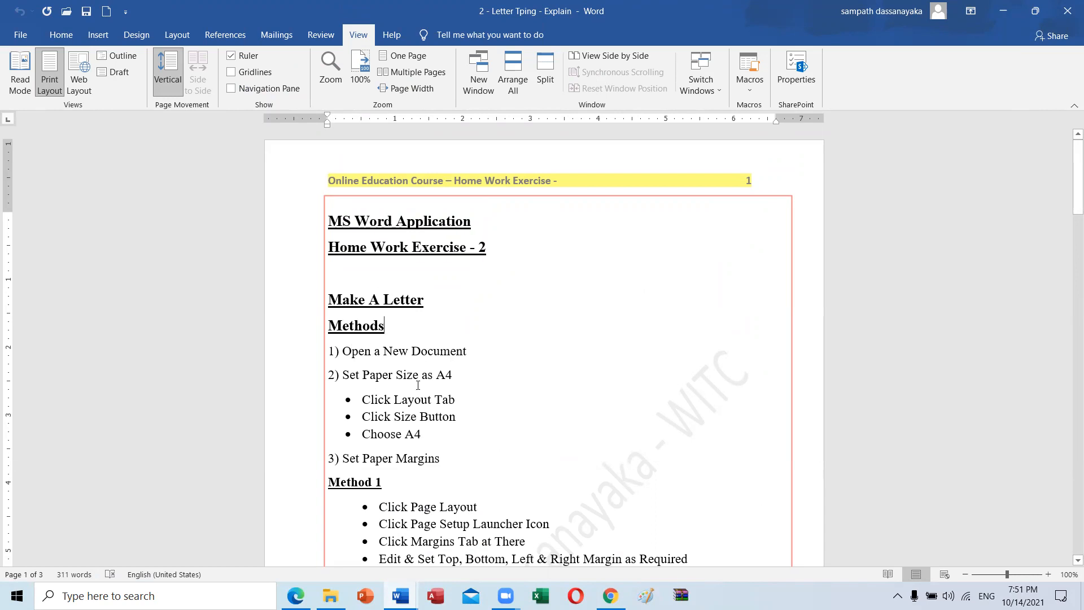
# - Read the numbered instructions from setting the A4 paper size through step 16, Save Document as a File
pyautogui.scroll(-2, 428, 407)
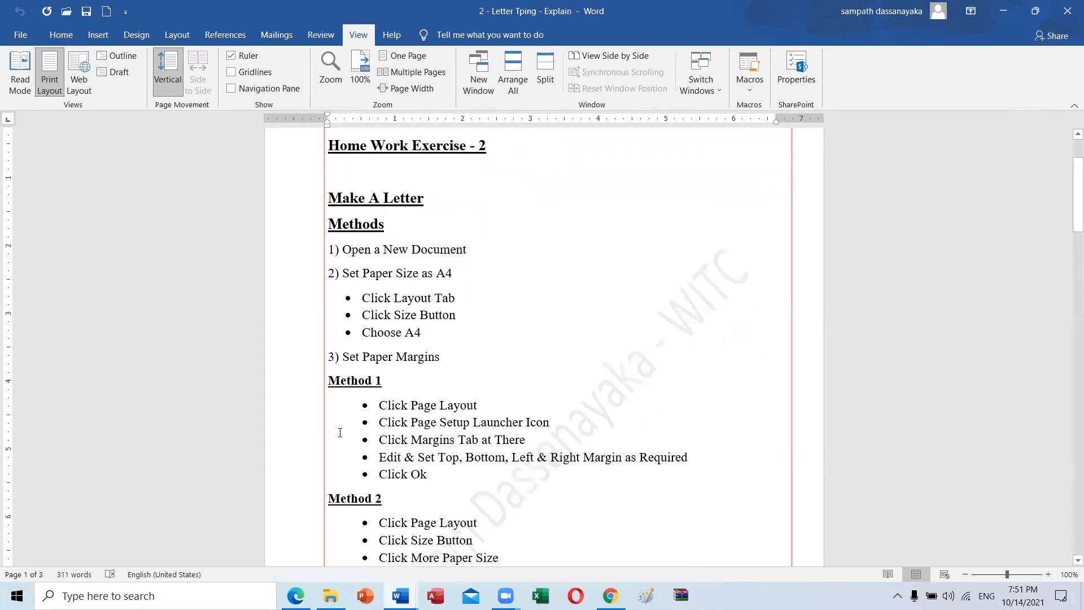
pyautogui.scroll(-6, 365, 388)
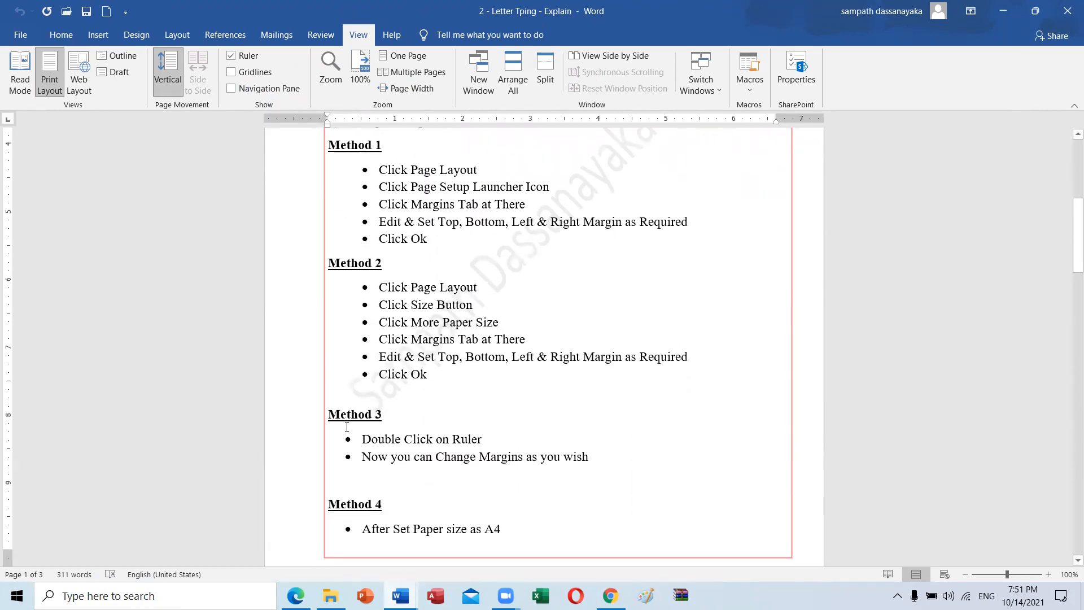
pyautogui.scroll(-6, 348, 430)
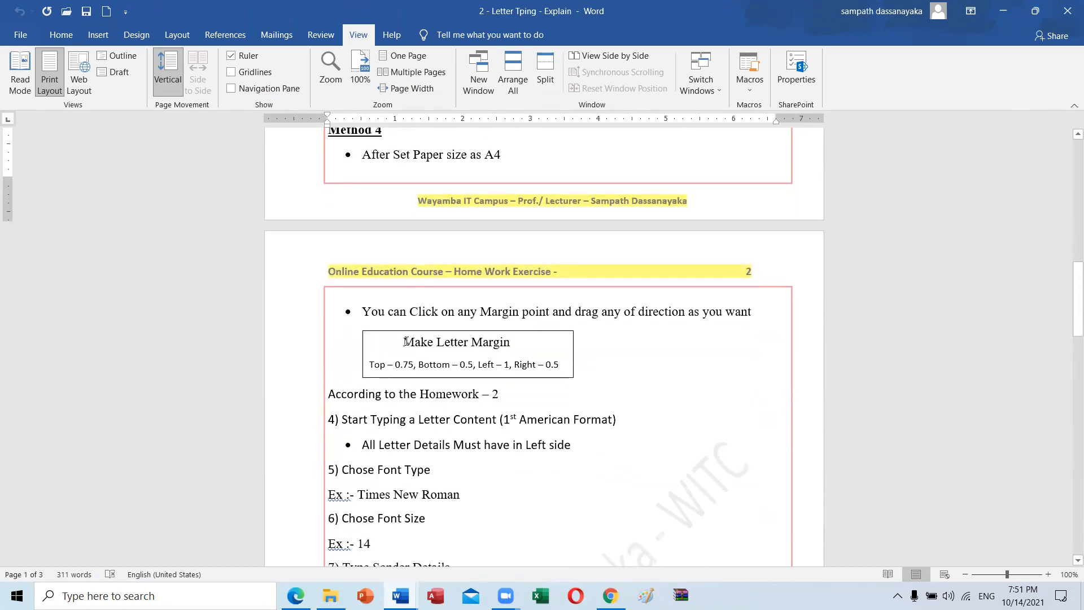
pyautogui.scroll(-6, 468, 357)
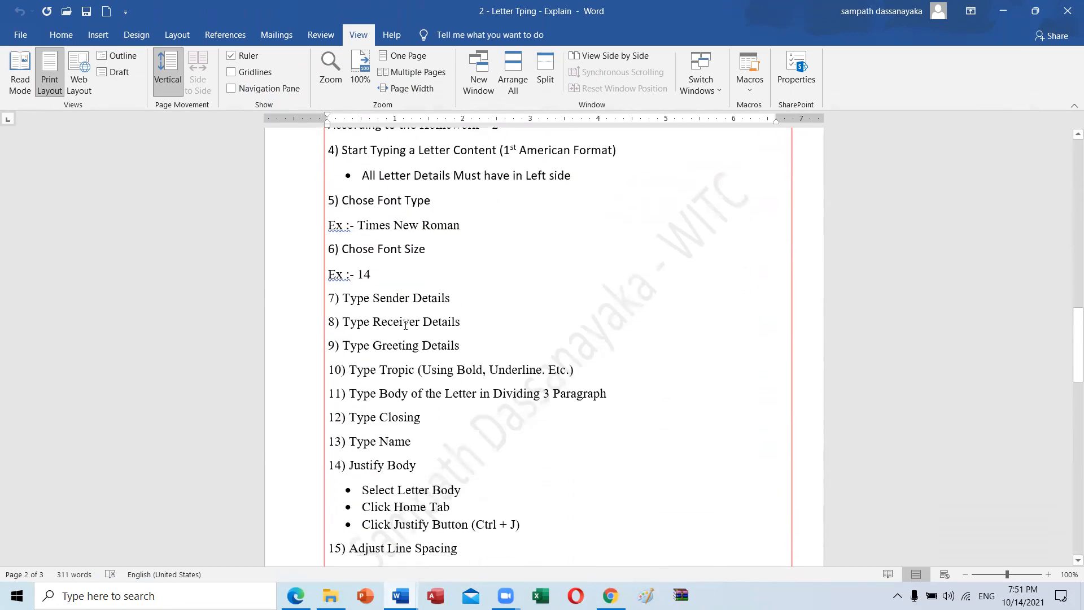
pyautogui.scroll(-11, 405, 326)
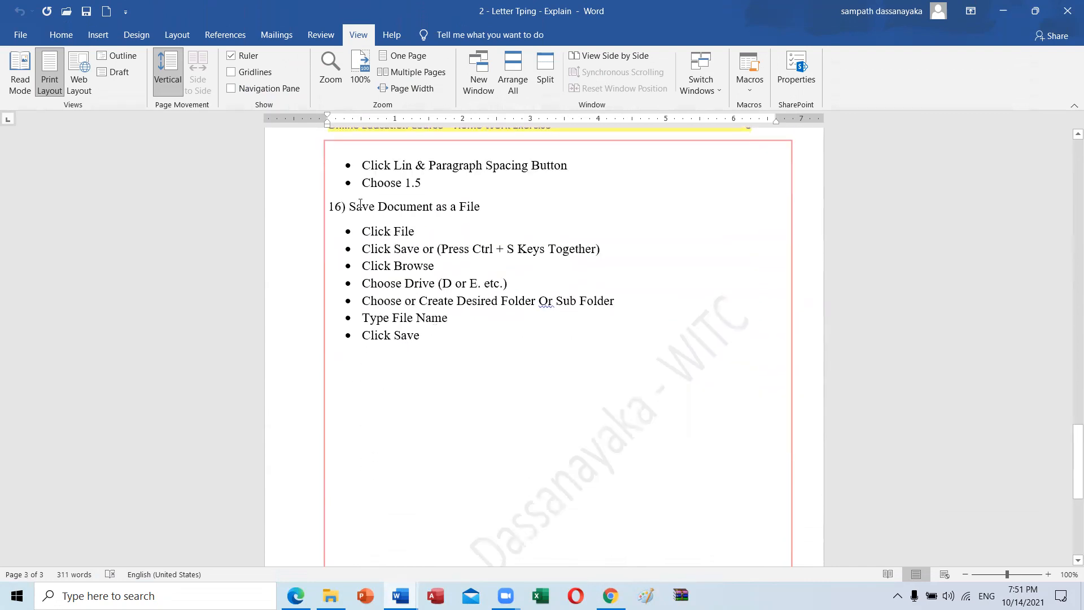
pyautogui.click(330, 205)
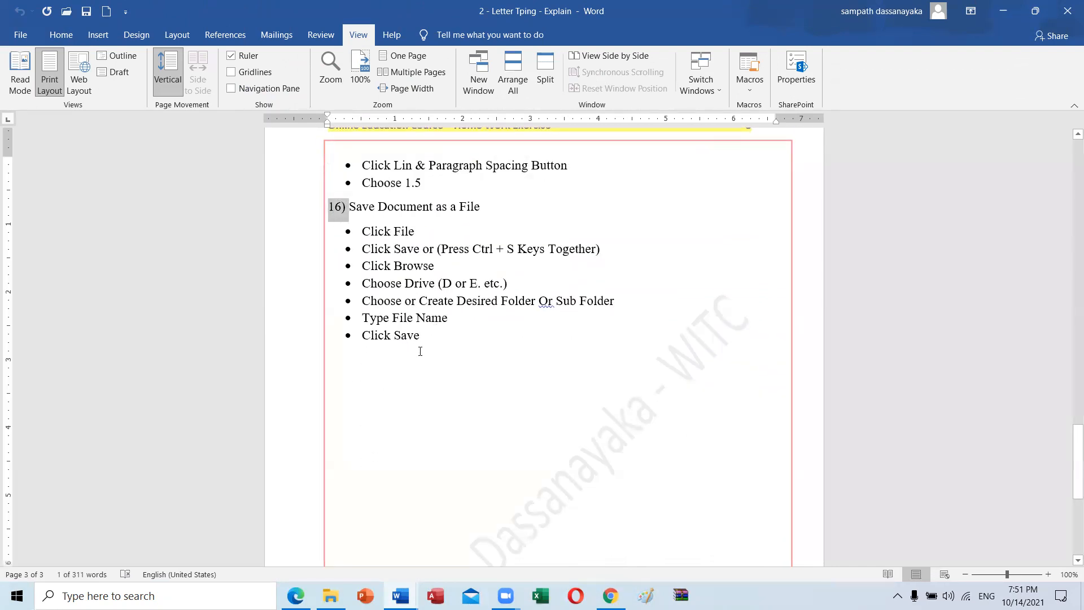
# - Go back over the paper margin methods and the Make Letter Margin box above the American Format typing instructions
pyautogui.scroll(5, 419, 350)
pyautogui.scroll(10, 419, 350)
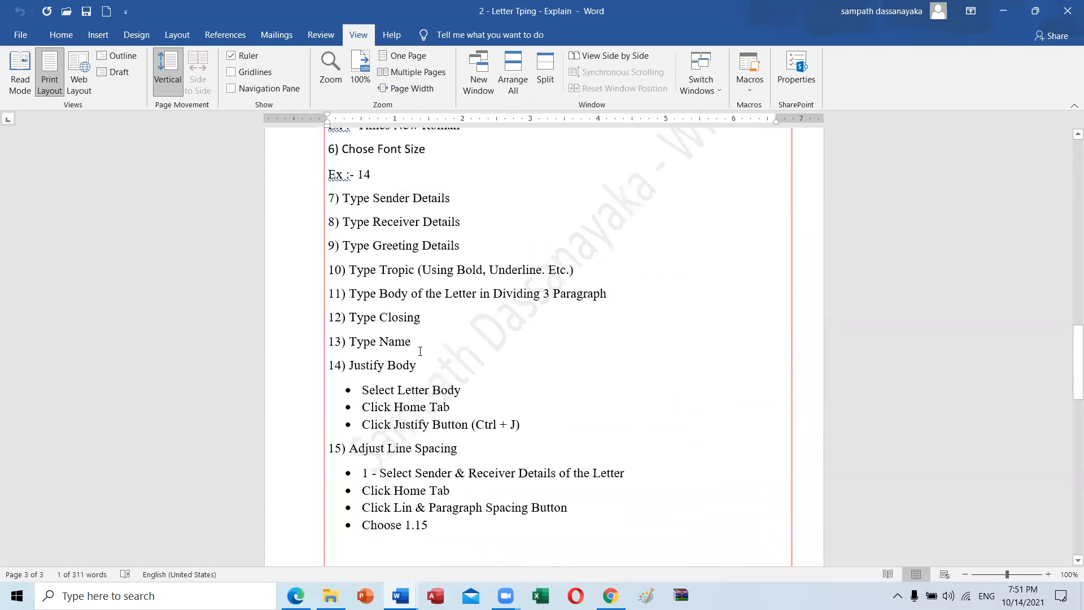
pyautogui.scroll(12, 419, 352)
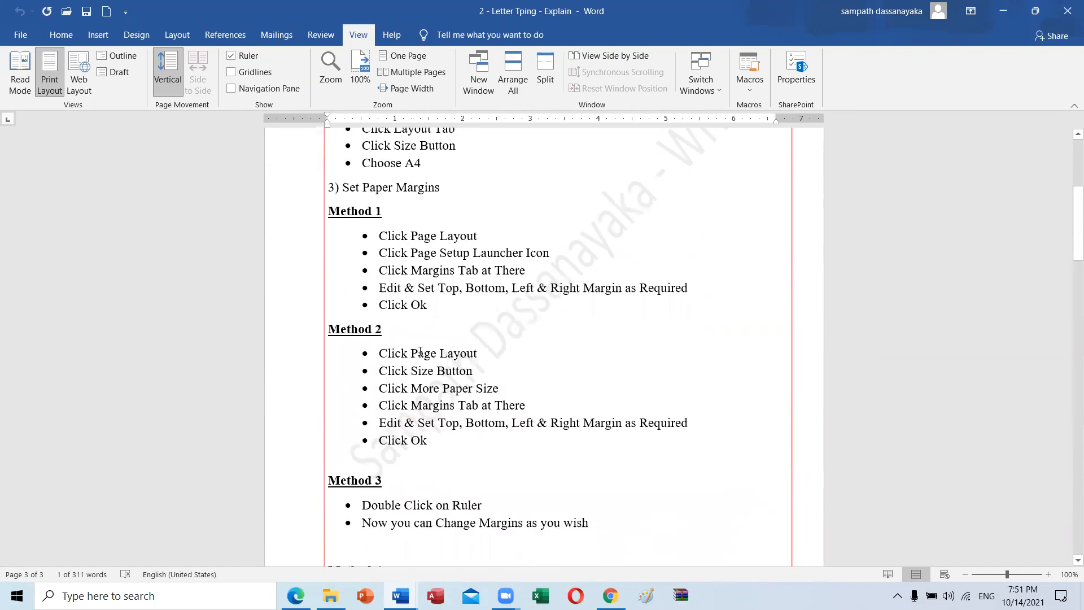
pyautogui.scroll(-4, 419, 351)
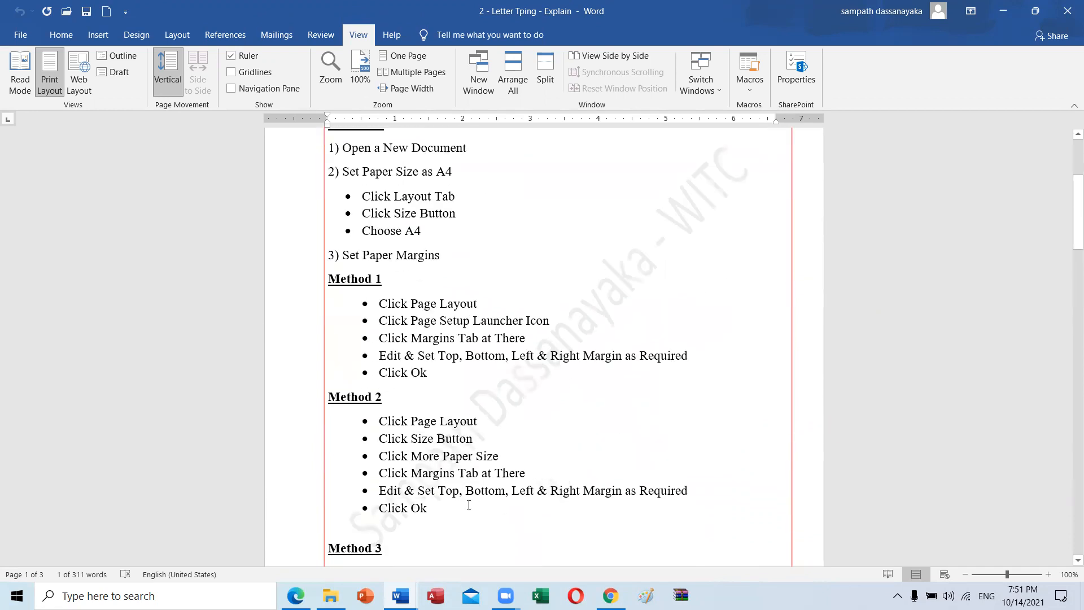
pyautogui.scroll(-5, 466, 494)
pyautogui.scroll(-6, 467, 462)
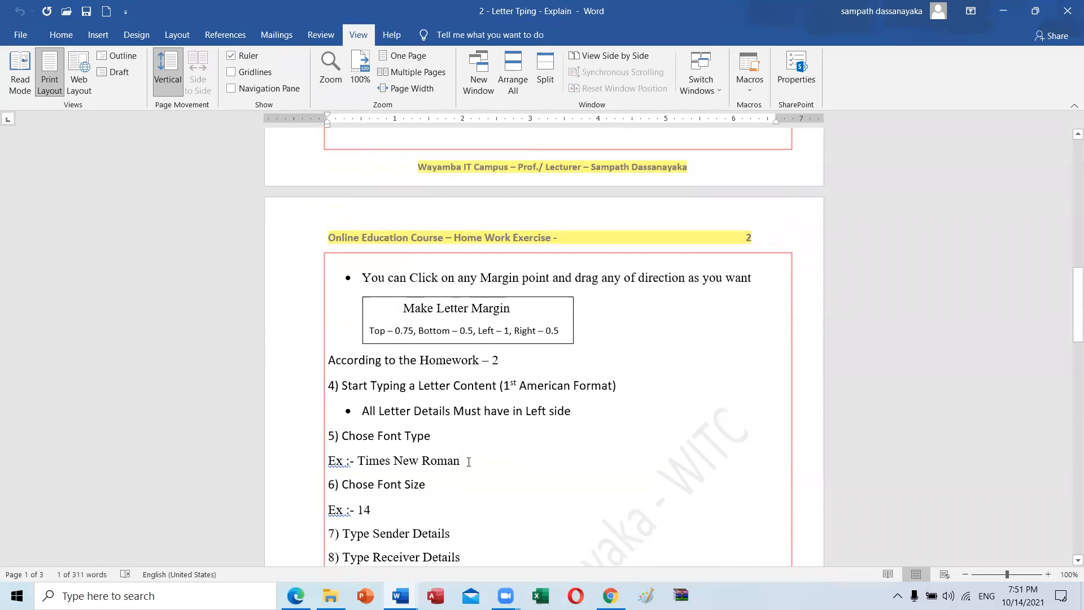